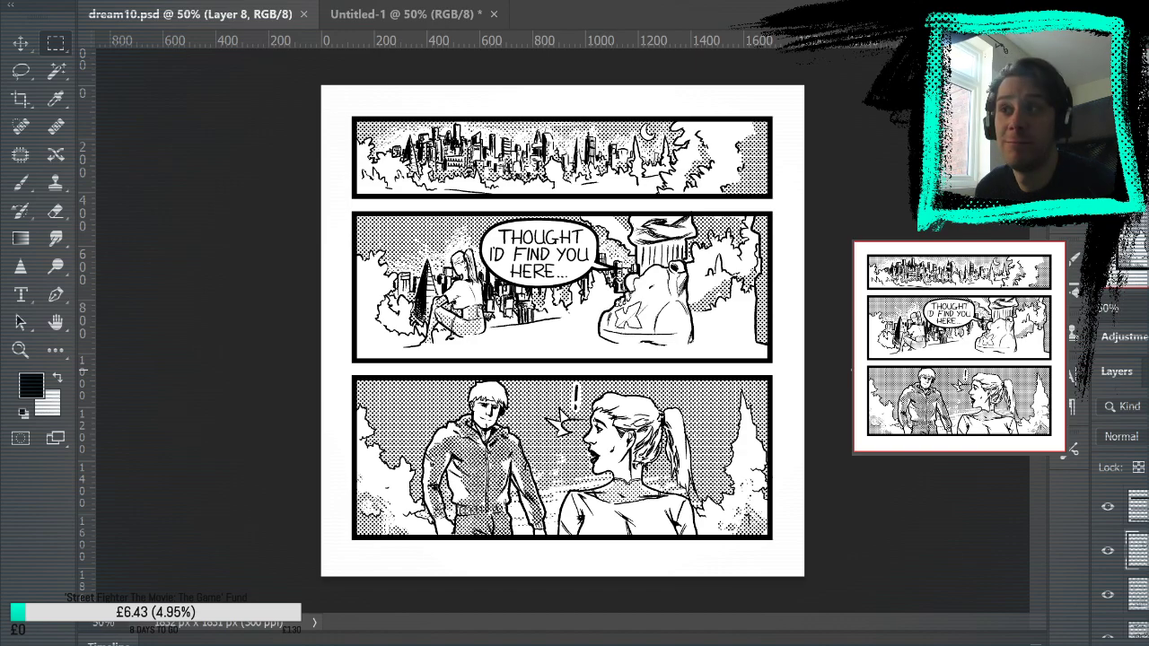
# Switch from the dream10.psd comic page to the blank Untitled-1 document
pyautogui.click(362, 16)
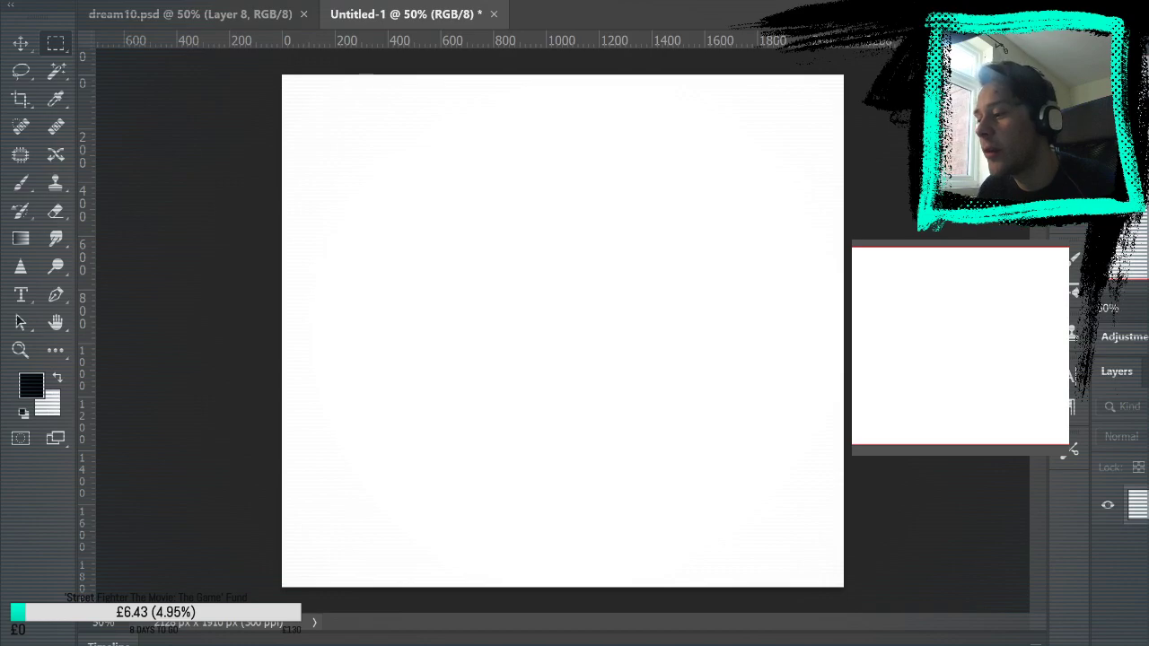
pyautogui.hotkey('ctrl', 'Tab')
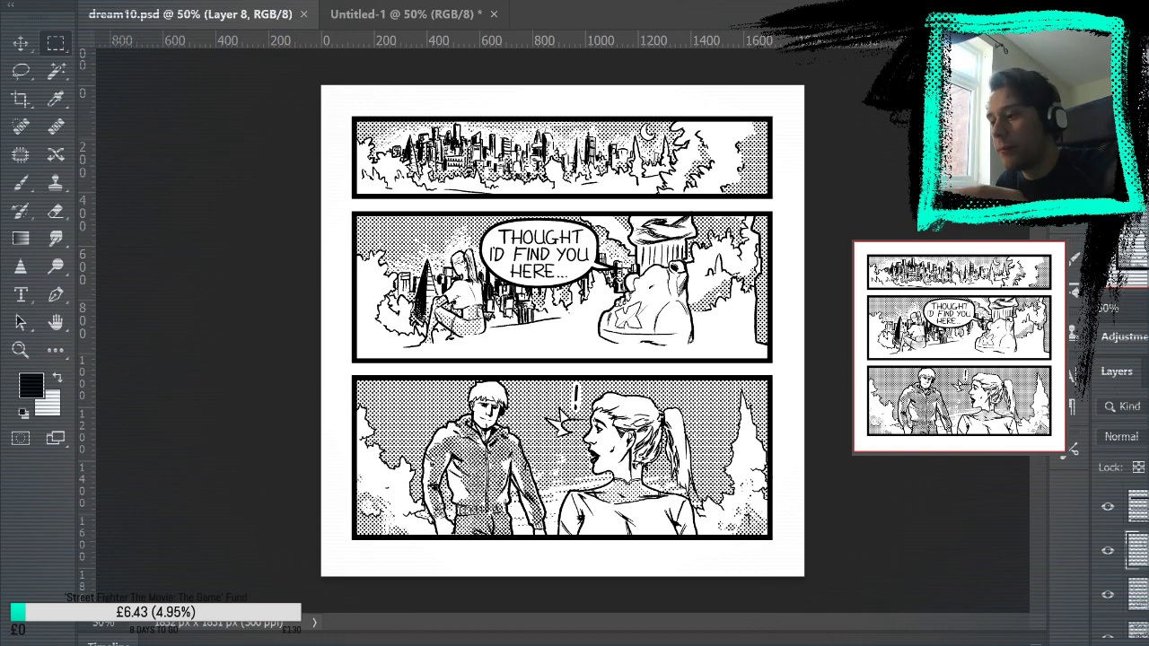
pyautogui.click(471, 15)
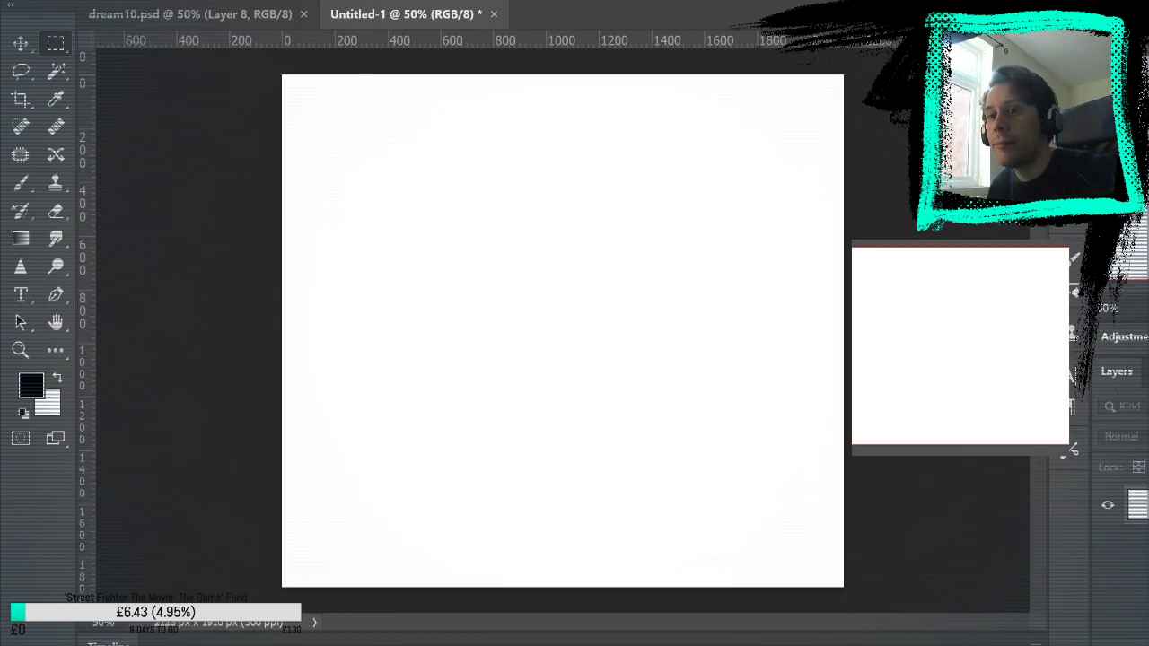
pyautogui.click(55, 183)
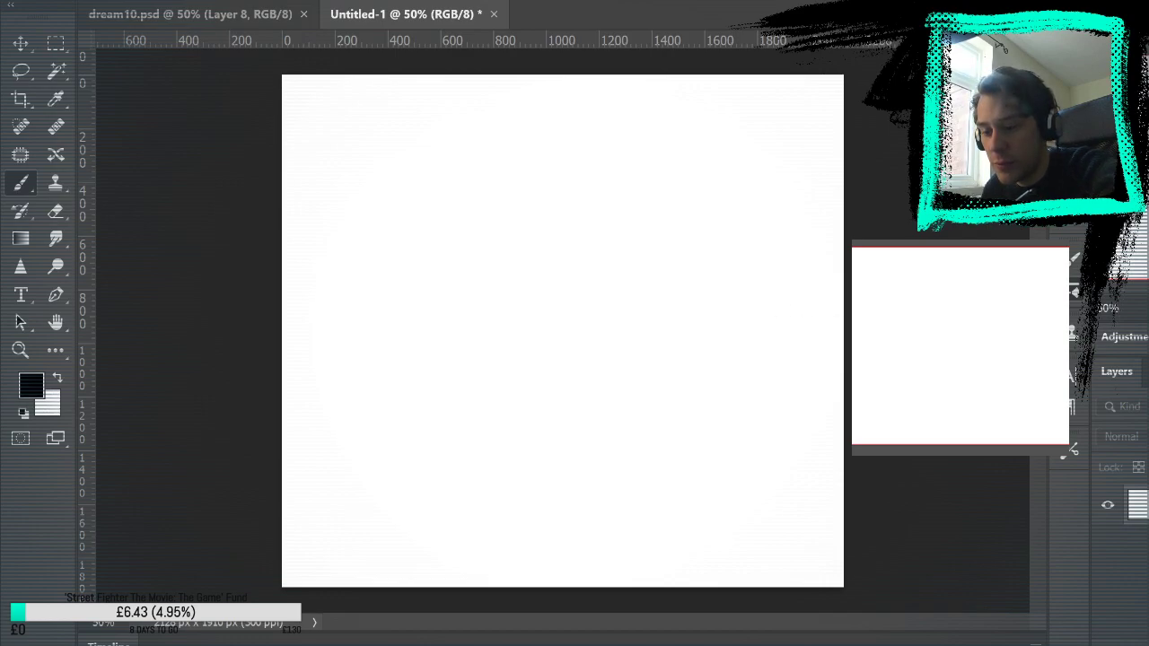
# Make trial brush strokes and switch the brush to cyan, undoing each test mark
pyautogui.moveTo(419, 434)
pyautogui.mouseDown()
pyautogui.moveTo(512, 436)
pyautogui.moveTo(543, 420)
pyautogui.mouseUp()
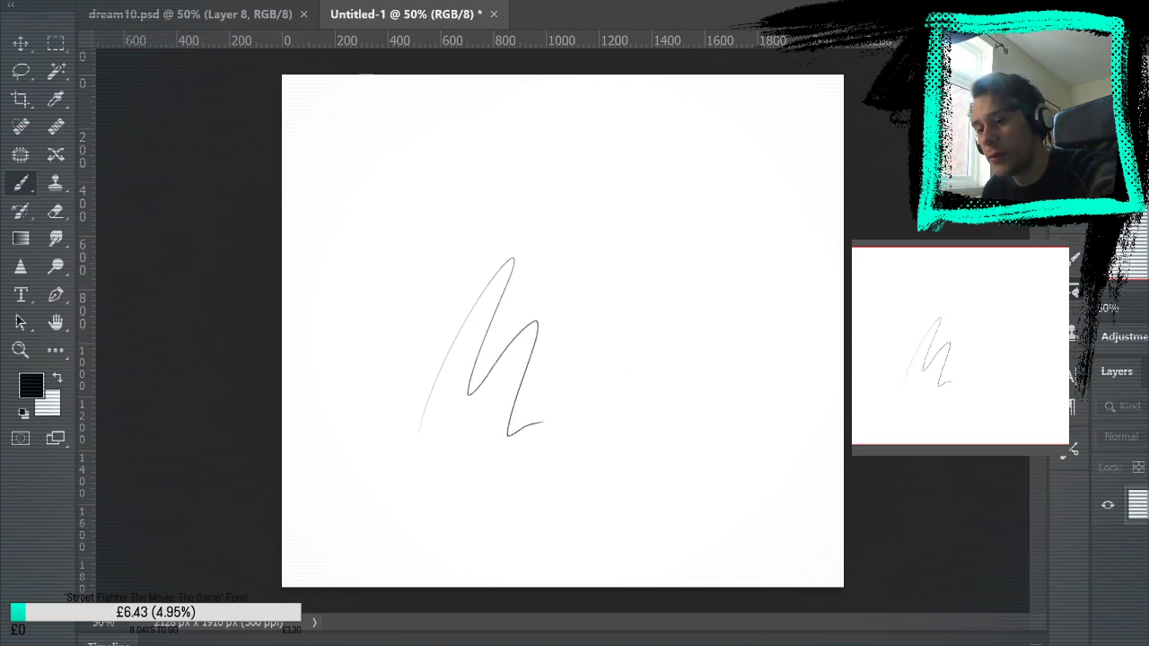
pyautogui.hotkey('ctrl', 'z')
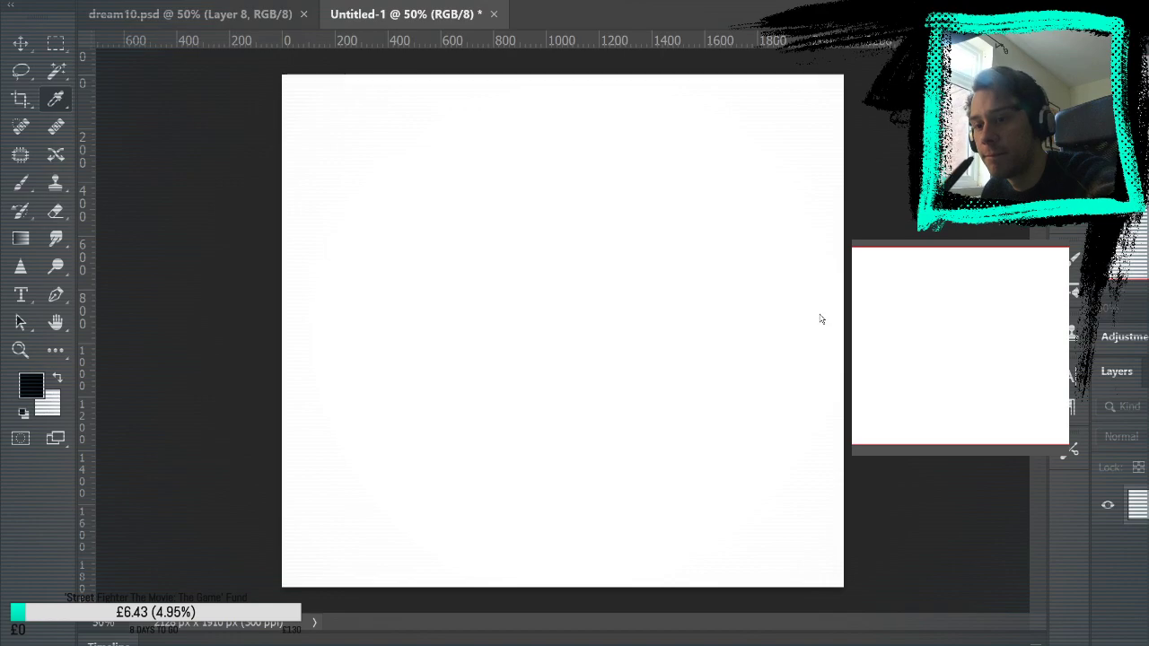
pyautogui.press('b')
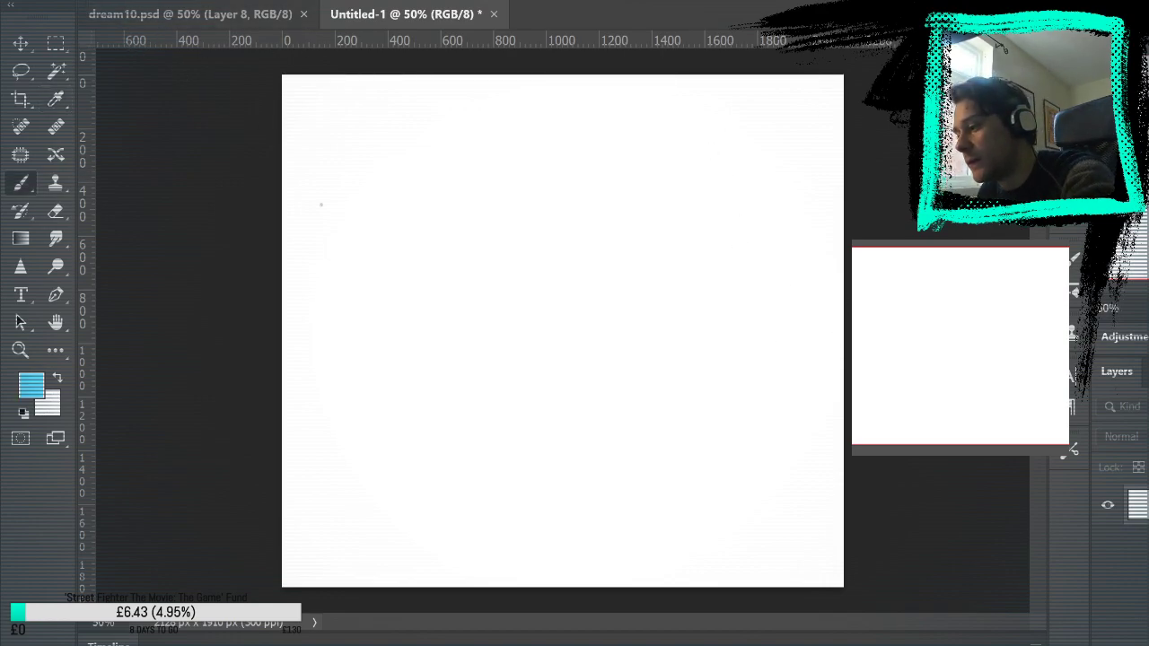
pyautogui.moveTo(493, 244); pyautogui.dragTo(609, 368)
pyautogui.hotkey('ctrl', 'z')
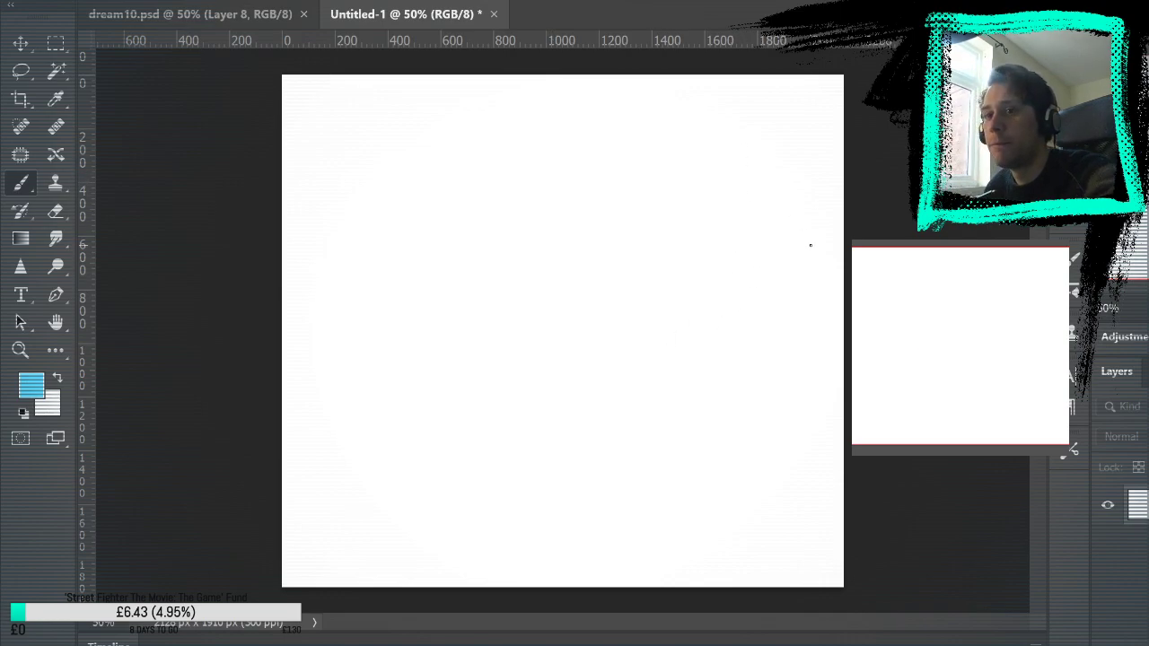
# Draw straight cyan lines for the top margin, a double gutter and the bottom margin
pyautogui.moveTo(300, 90); pyautogui.dragTo(843, 91)
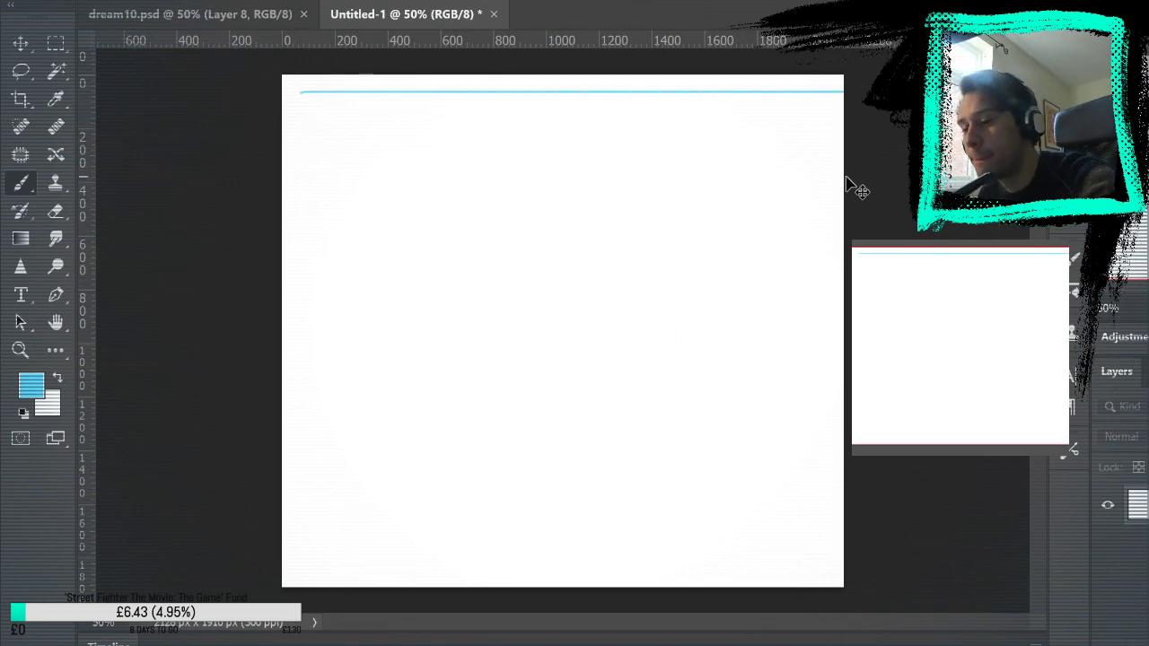
pyautogui.hotkey('ctrl', 'z')
pyautogui.moveTo(272, 108); pyautogui.dragTo(861, 108)
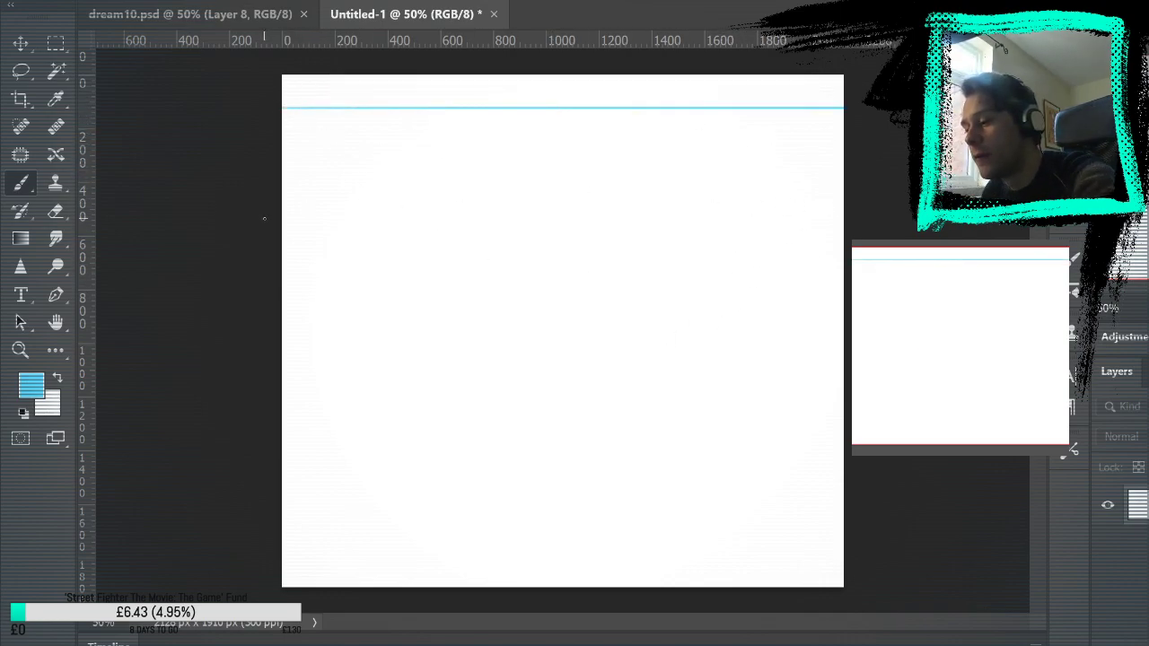
pyautogui.moveTo(261, 217); pyautogui.dragTo(862, 216)
pyautogui.moveTo(269, 258); pyautogui.dragTo(862, 257)
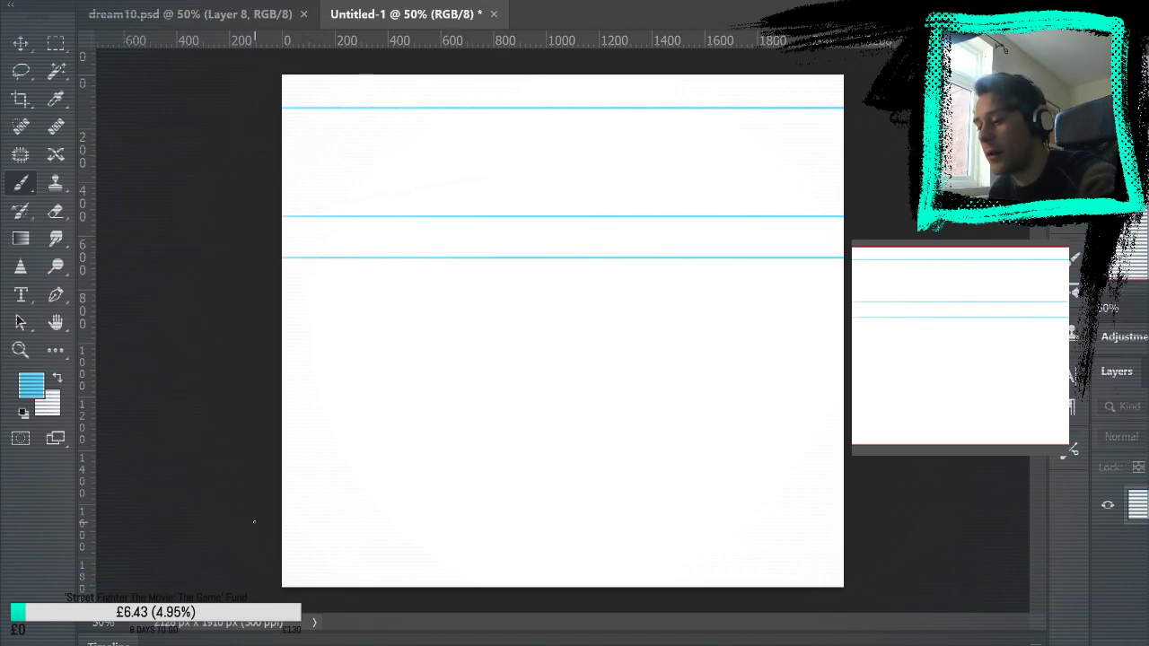
pyautogui.moveTo(269, 542); pyautogui.dragTo(861, 542)
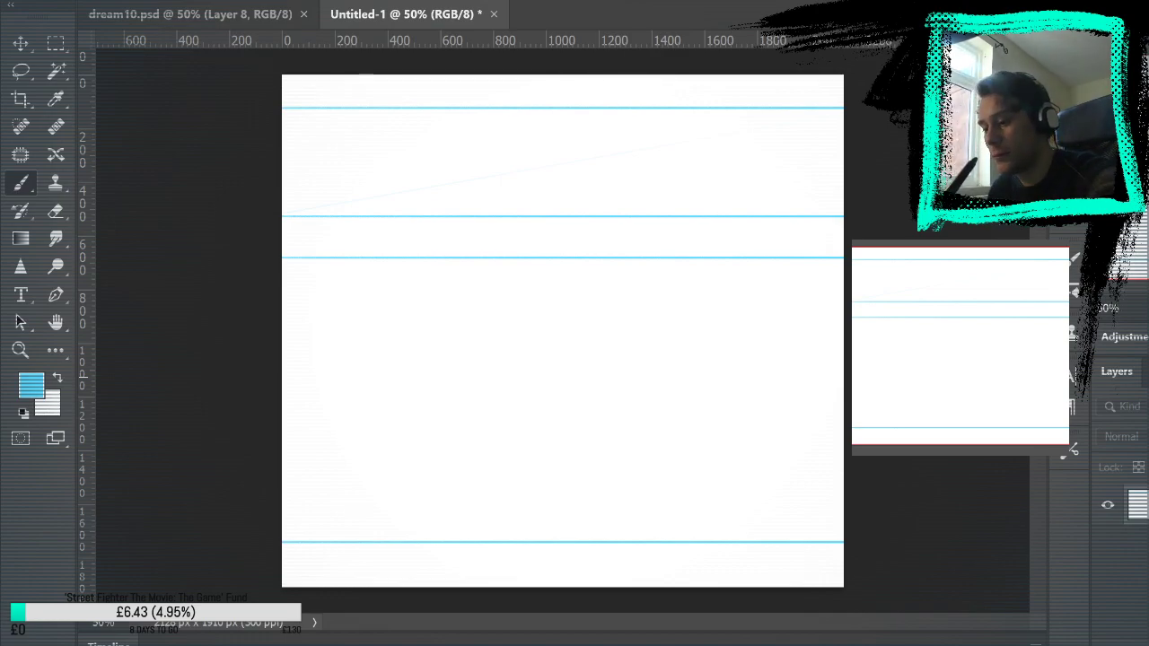
pyautogui.hotkey('ctrl', 'z')
pyautogui.hotkey('ctrl', 'z')
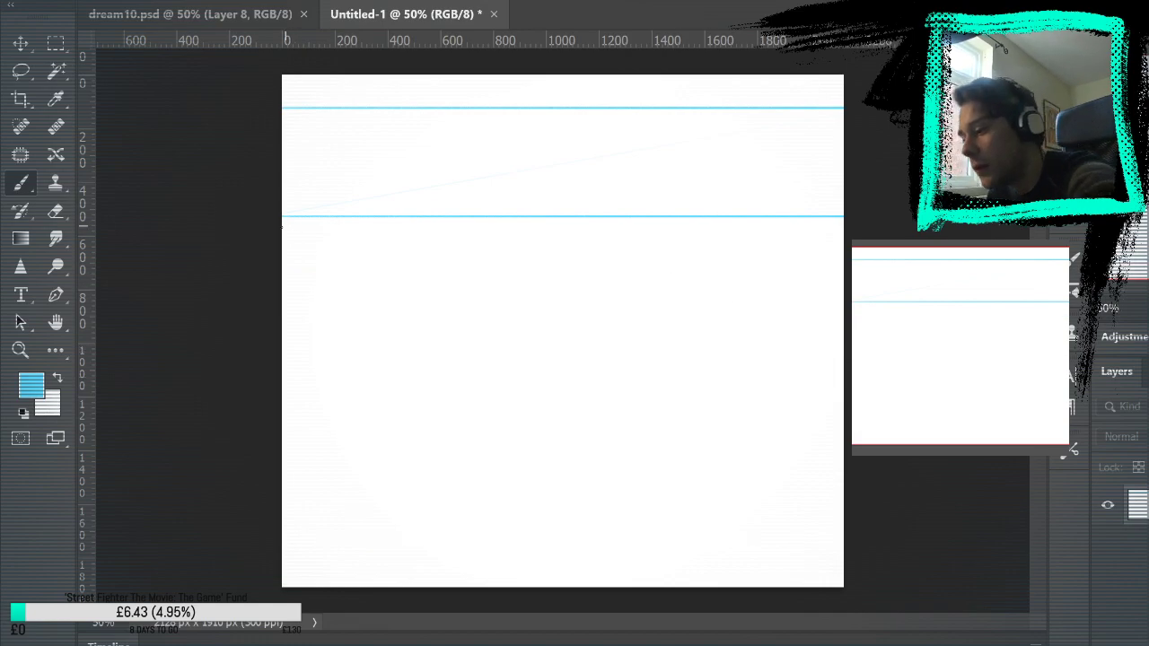
pyautogui.hotkey('ctrl', 'shift', 'z')
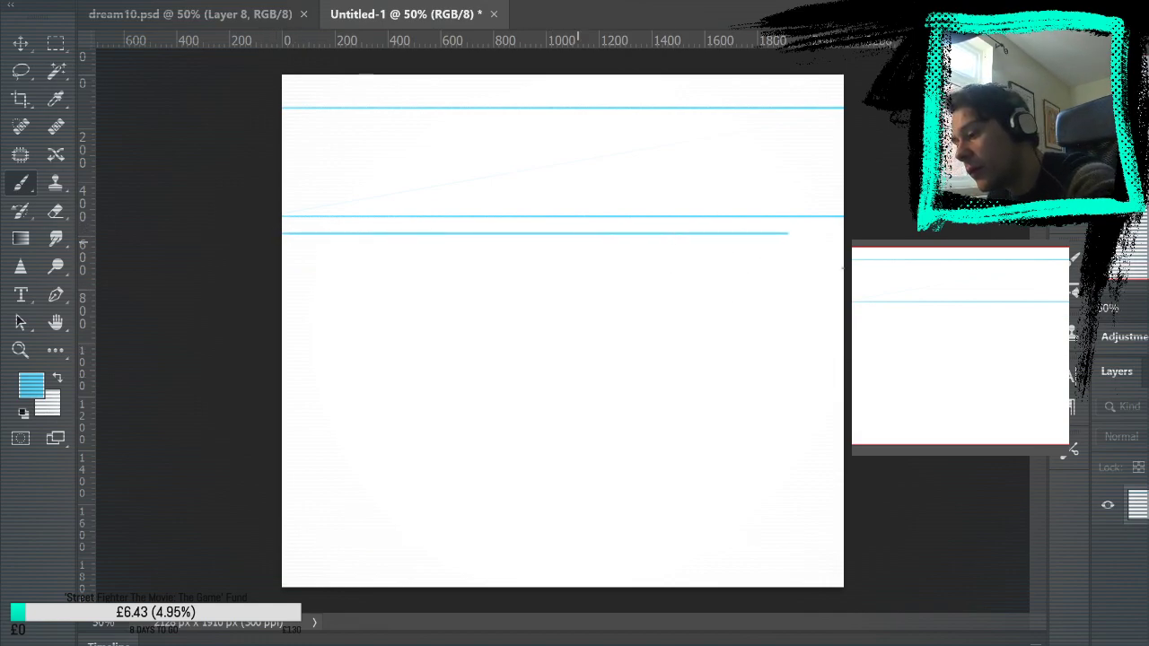
pyautogui.hotkey('ctrl', 'shift', 'z')
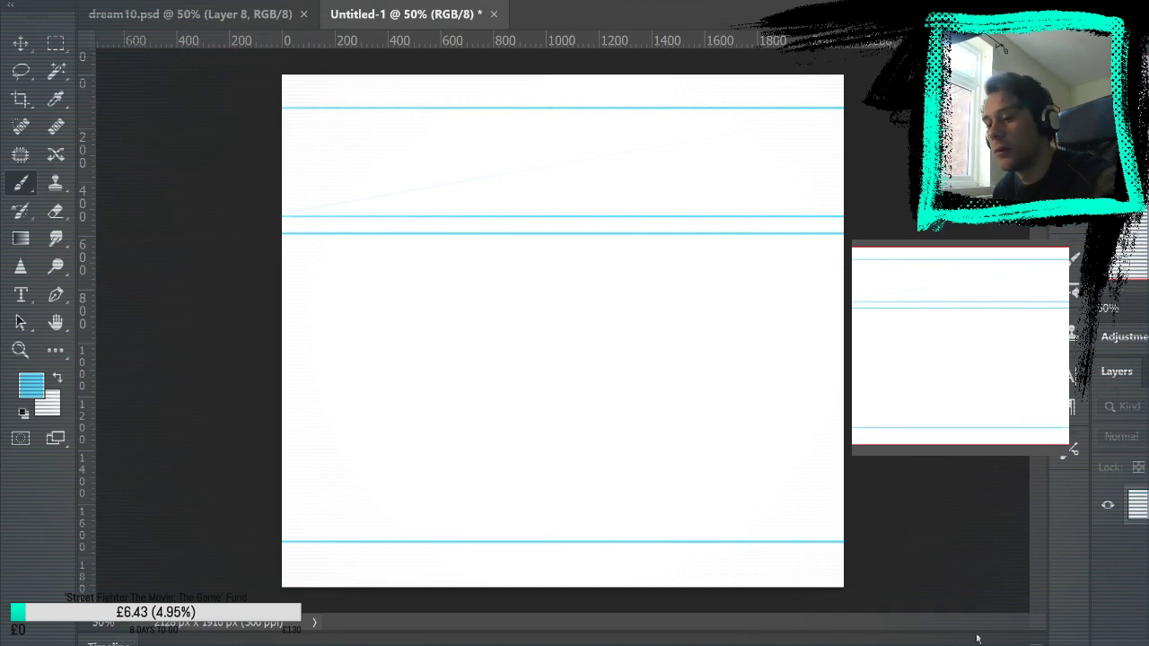
# Try vertical left and right margin lines, then undo them with some horizontal lines
pyautogui.moveTo(799, 109); pyautogui.dragTo(799, 560)
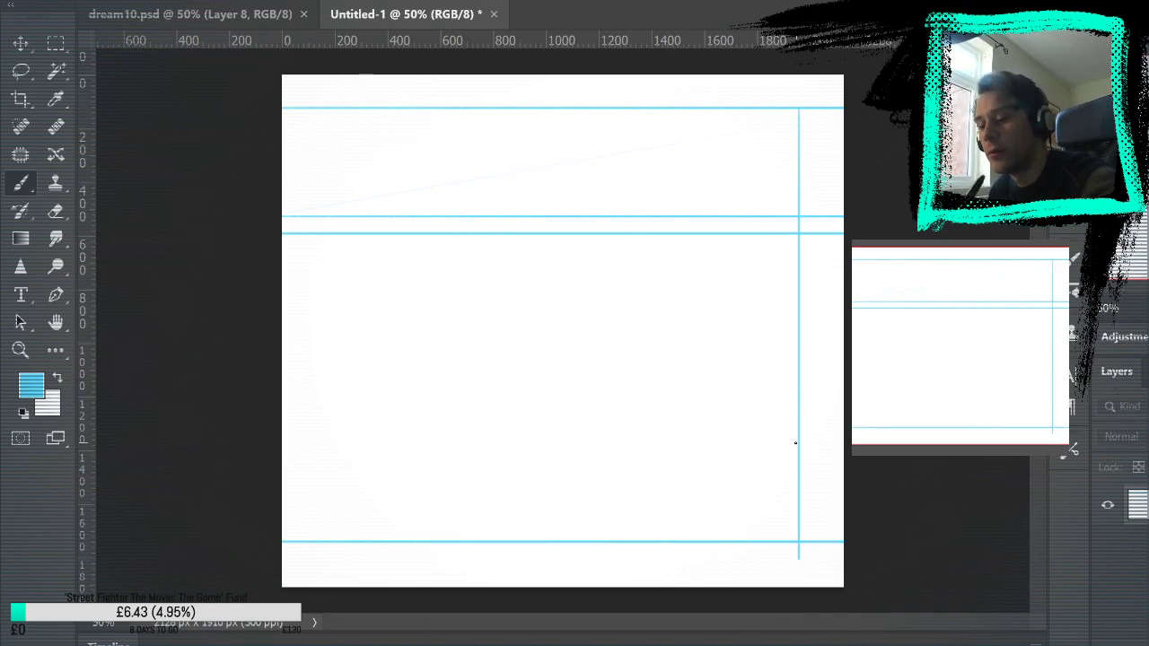
pyautogui.hotkey('ctrl', 'z')
pyautogui.moveTo(817, 107); pyautogui.dragTo(817, 563)
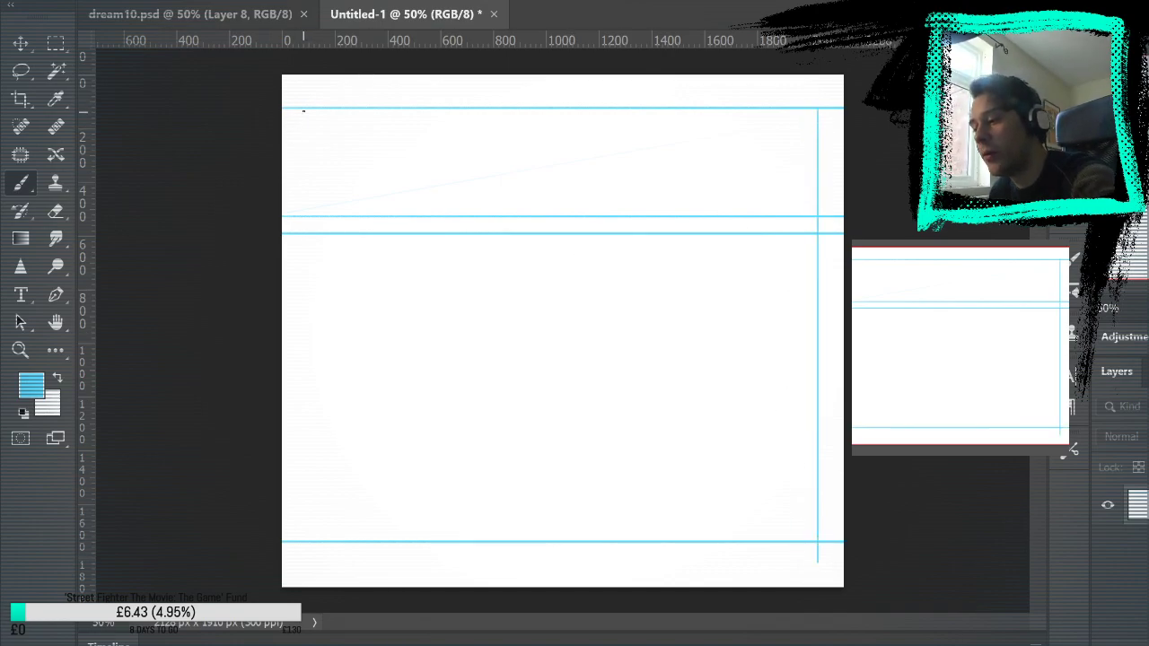
pyautogui.moveTo(305, 108); pyautogui.dragTo(313, 546)
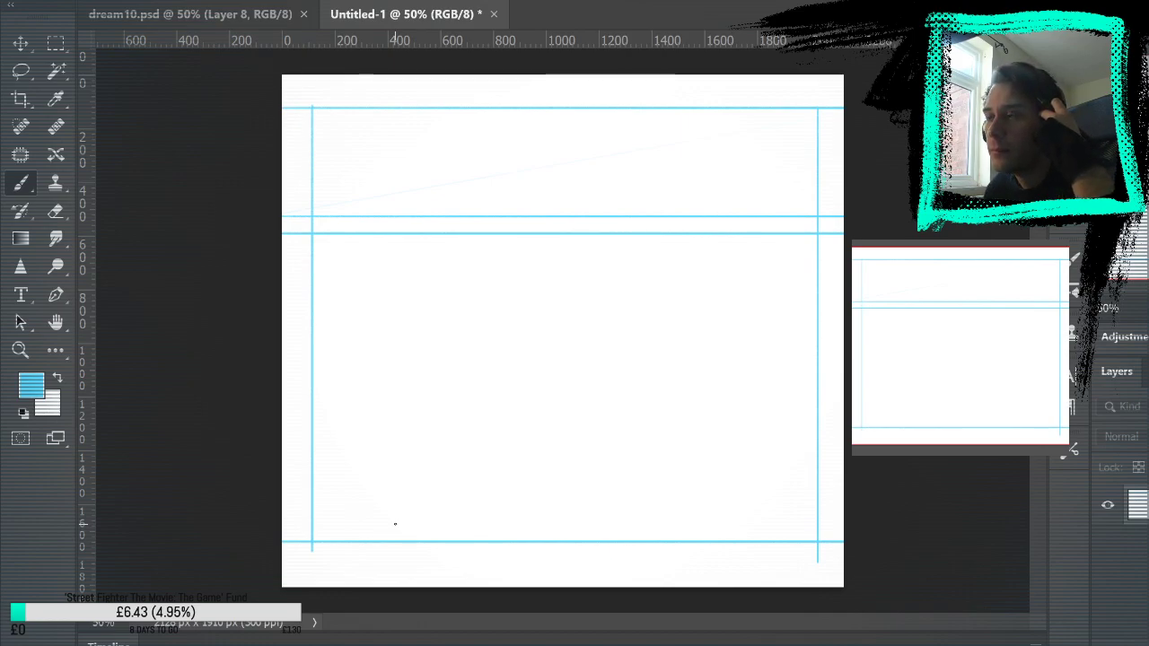
pyautogui.hotkey('ctrl', 'z')
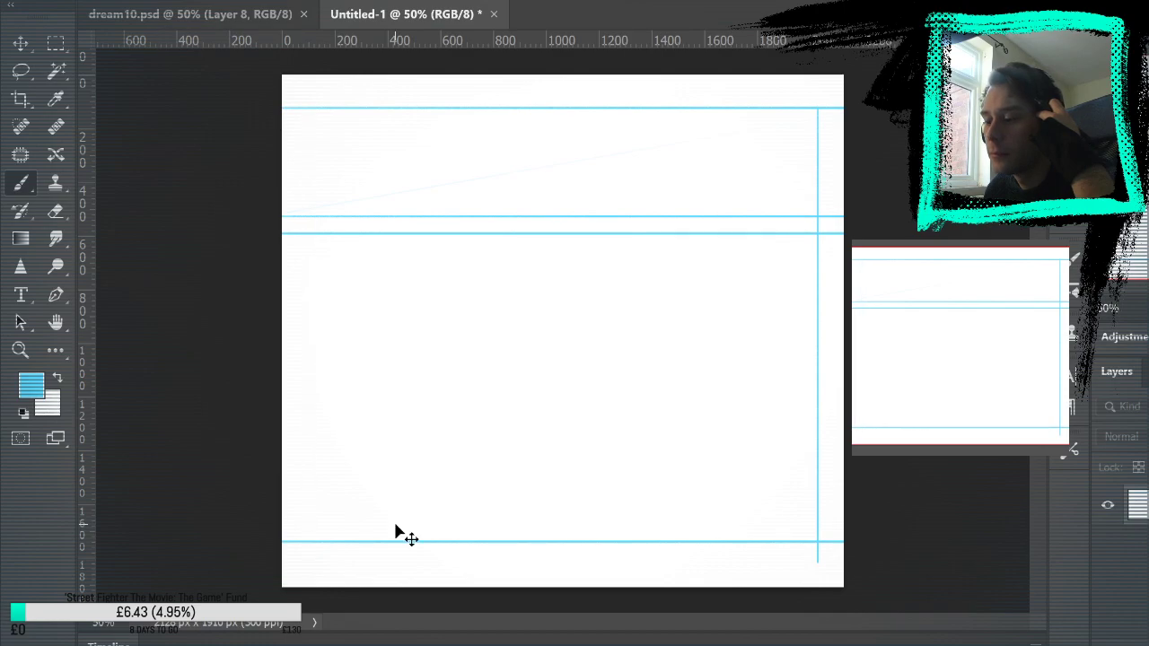
pyautogui.hotkey('ctrl', 'z')
pyautogui.hotkey('ctrl', 'z')
pyautogui.hotkey('ctrl', 'z')
pyautogui.hotkey('ctrl', 'z')
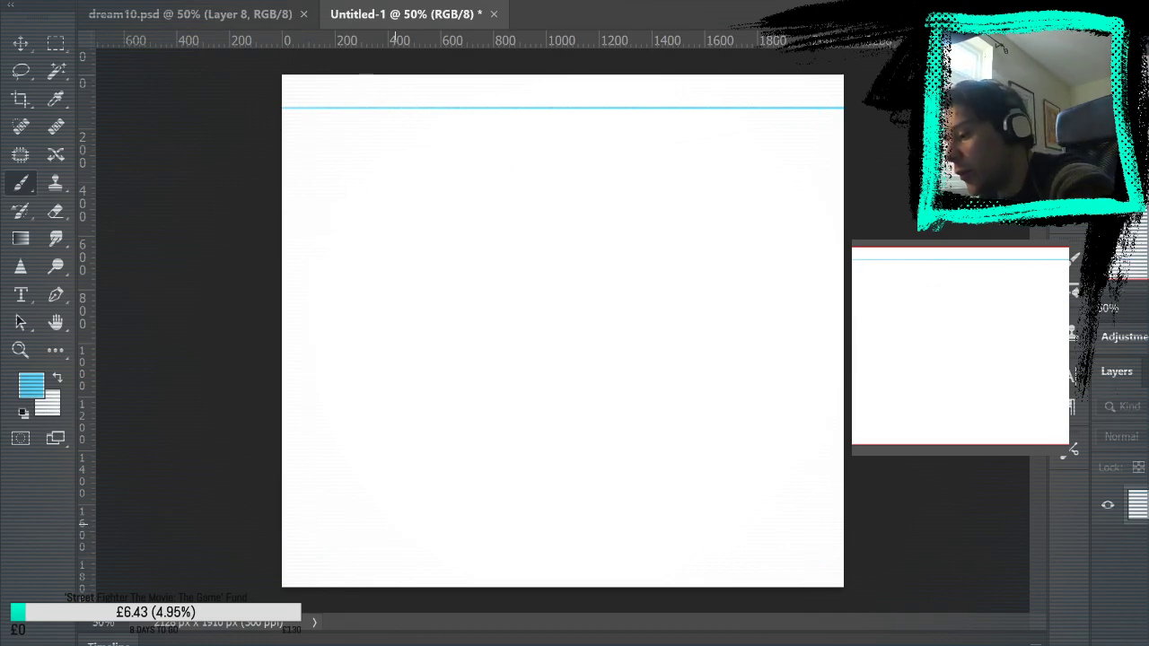
# Redraw the double gutter lines lower down and the bottom margin near the page bottom
pyautogui.moveTo(282, 262); pyautogui.dragTo(843, 262)
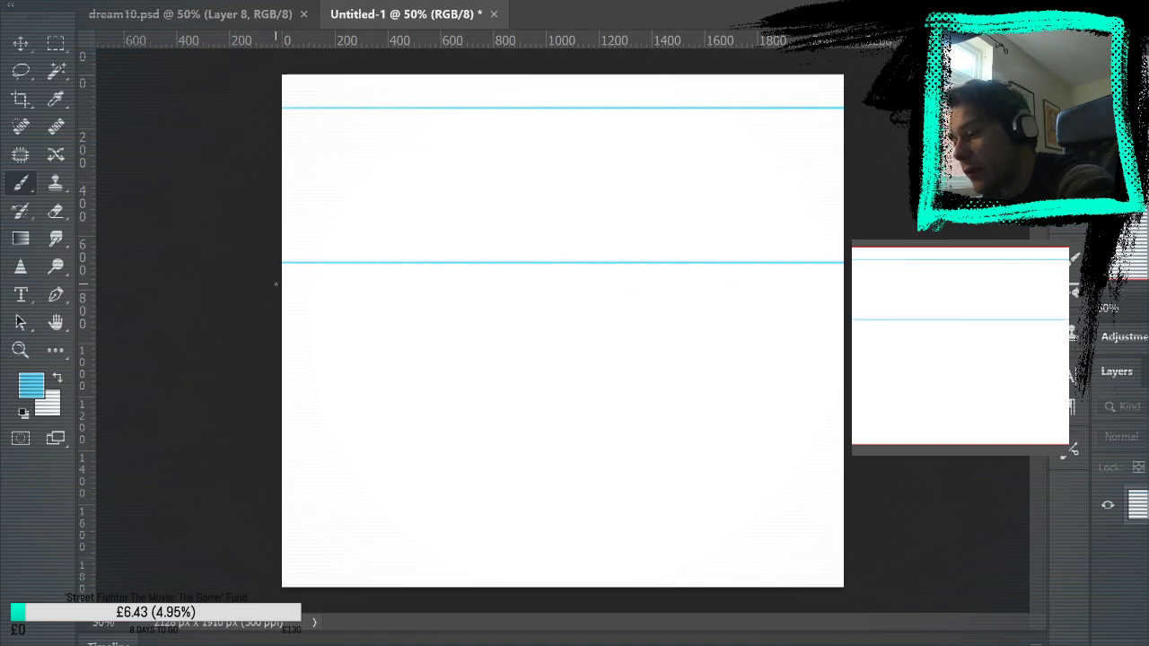
pyautogui.moveTo(282, 273); pyautogui.dragTo(843, 273)
pyautogui.moveTo(270, 550); pyautogui.dragTo(852, 550)
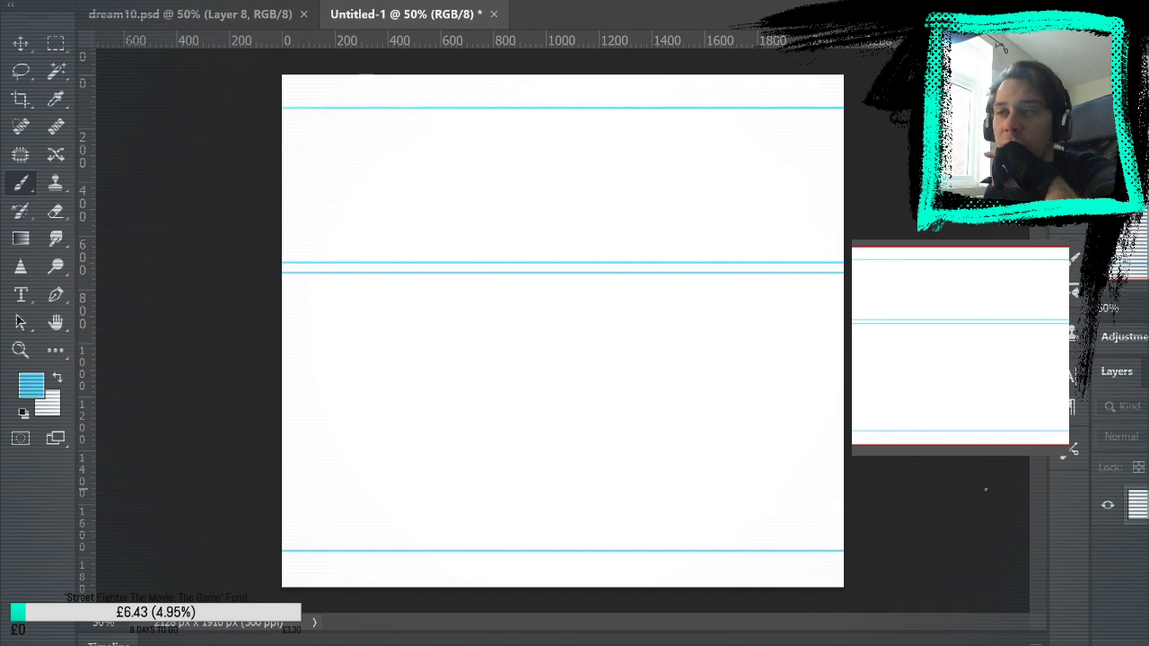
pyautogui.press('z')
pyautogui.click(694, 176)
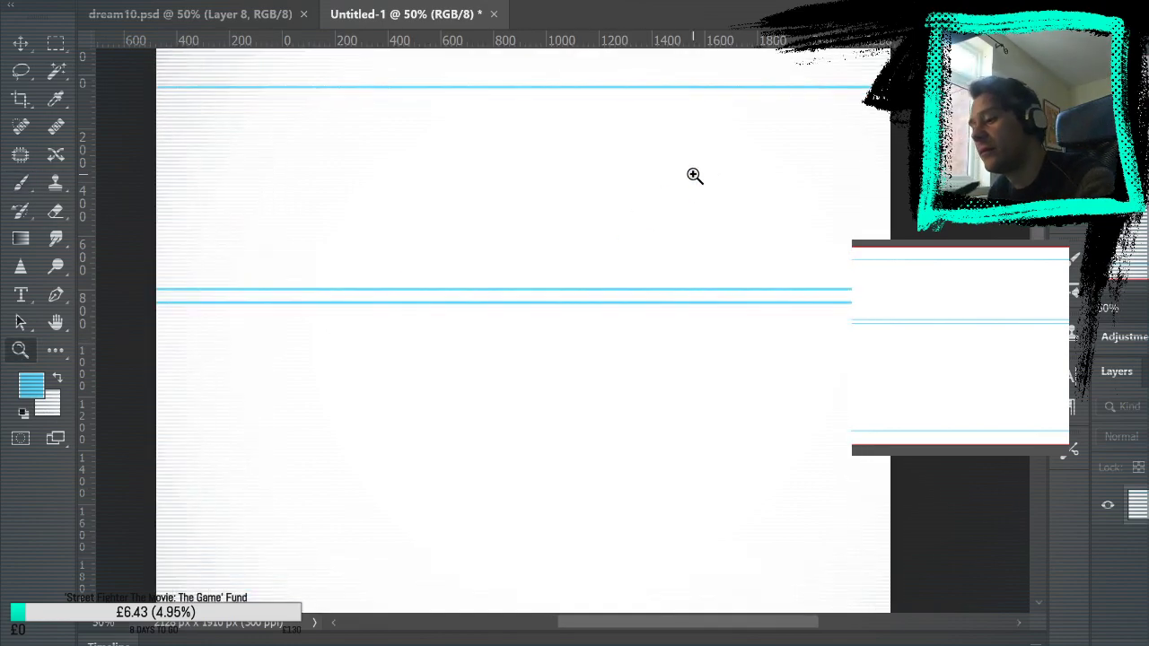
pyautogui.moveTo(782, 236); pyautogui.dragTo(810, 318)
pyautogui.click(792, 315)
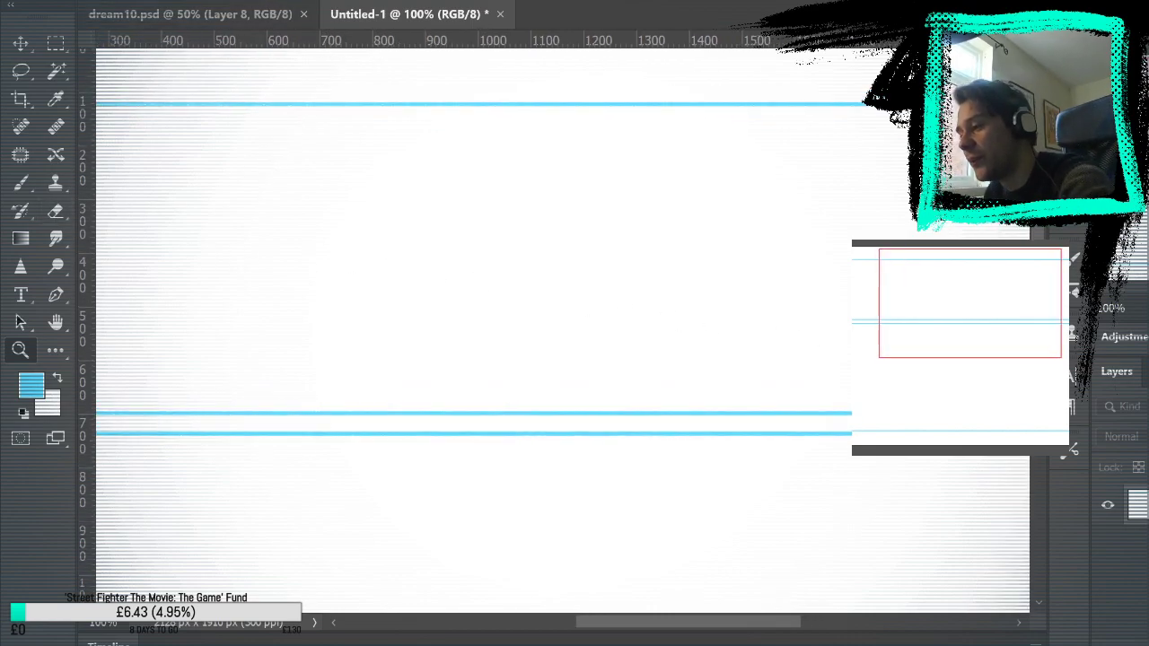
pyautogui.keyDown('alt'); pyautogui.click(269, 102); pyautogui.keyUp('alt')
pyautogui.press('b')
pyautogui.moveTo(612, 217); pyautogui.dragTo(715, 267)
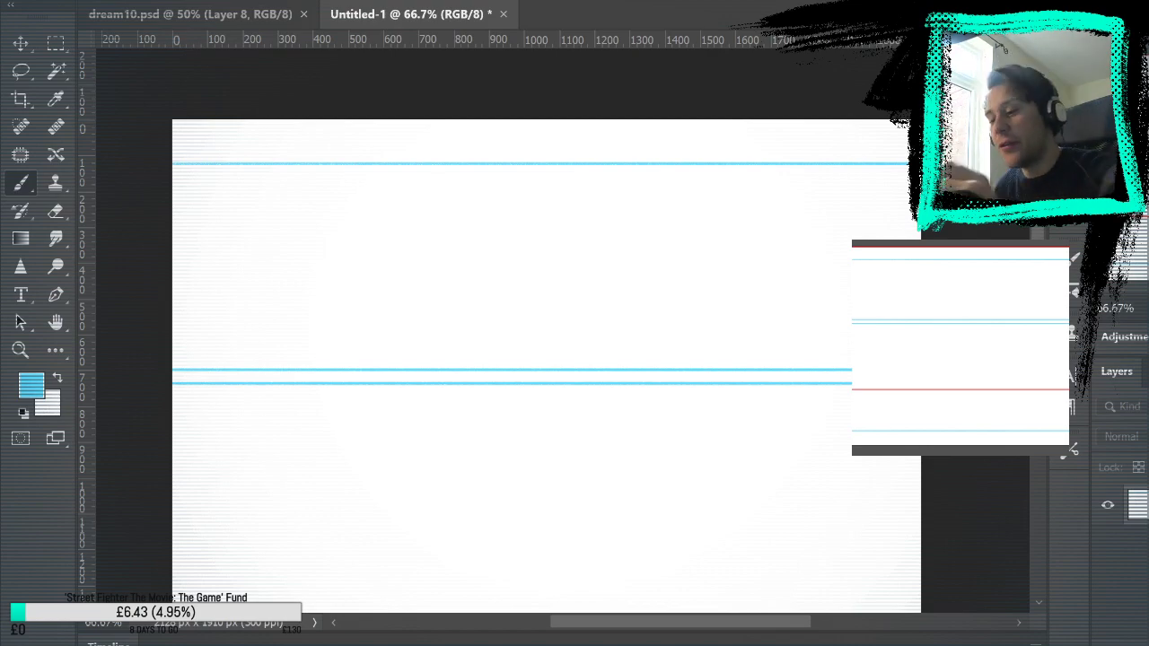
pyautogui.moveTo(678, 189)
pyautogui.mouseDown()
pyautogui.moveTo(787, 224)
pyautogui.moveTo(661, 187)
pyautogui.mouseUp()
pyautogui.moveTo(721, 369); pyautogui.dragTo(750, 291)
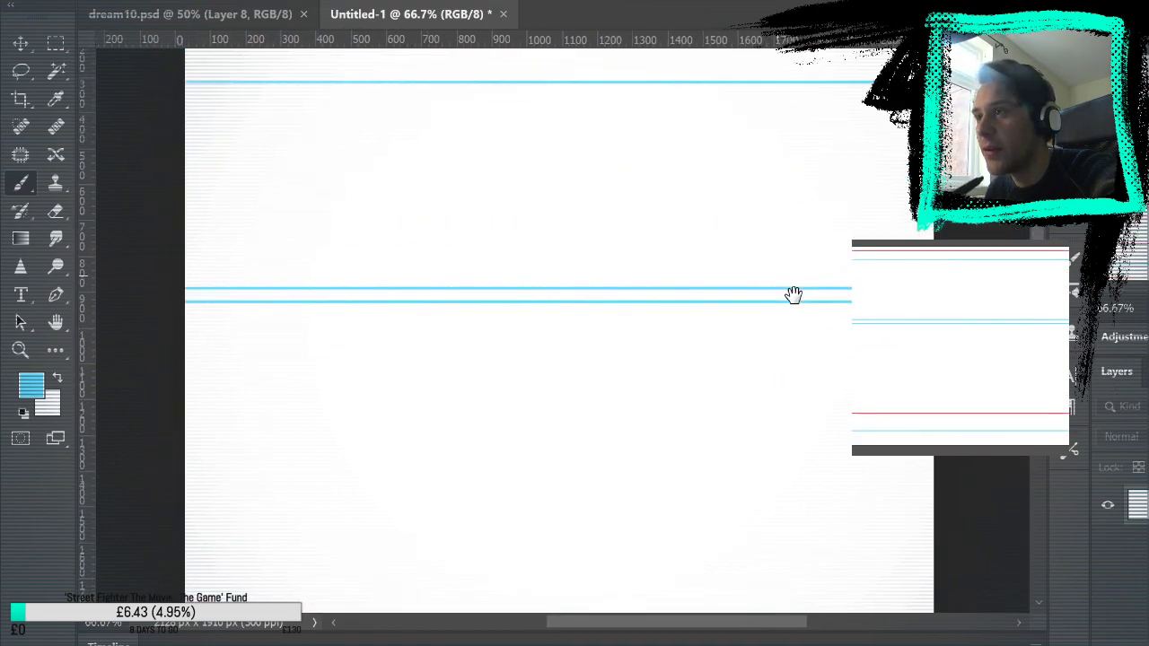
pyautogui.moveTo(632, 364)
pyautogui.mouseDown()
pyautogui.moveTo(717, 480)
pyautogui.moveTo(637, 354)
pyautogui.moveTo(650, 393)
pyautogui.moveTo(695, 393)
pyautogui.moveTo(673, 359)
pyautogui.mouseUp()
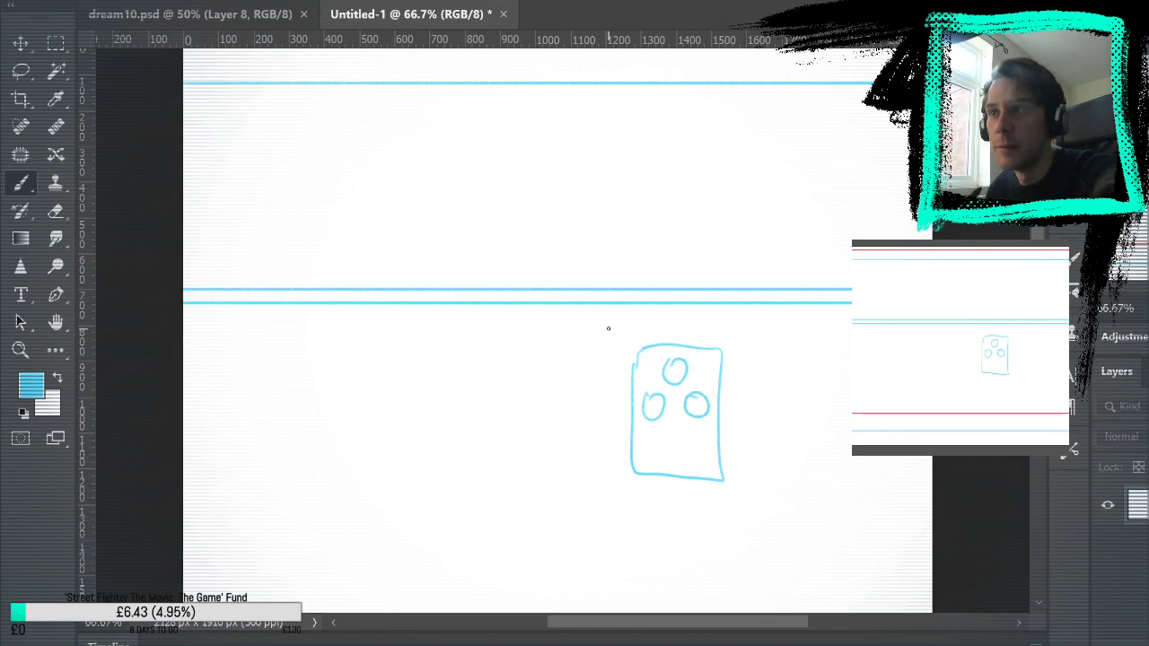
pyautogui.moveTo(664, 415)
pyautogui.mouseDown()
pyautogui.moveTo(704, 449)
pyautogui.moveTo(682, 409)
pyautogui.mouseUp()
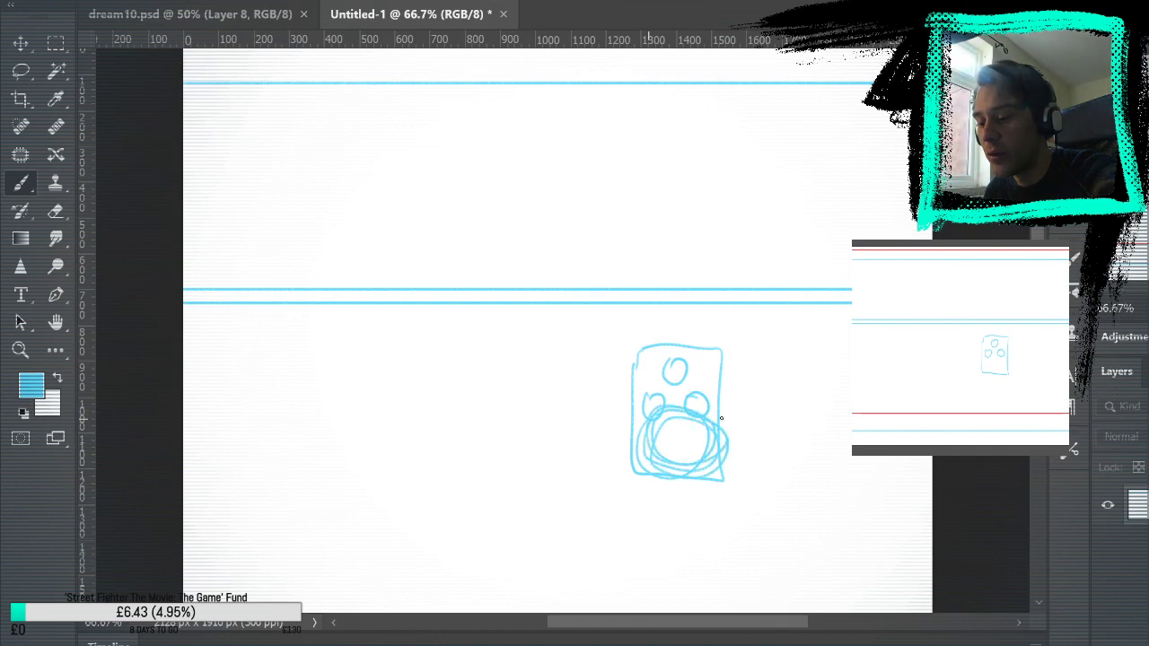
pyautogui.hotkey('ctrl', 'z')
pyautogui.hotkey('ctrl', 'z')
pyautogui.hotkey('ctrl', 'z')
pyautogui.hotkey('ctrl', 'z')
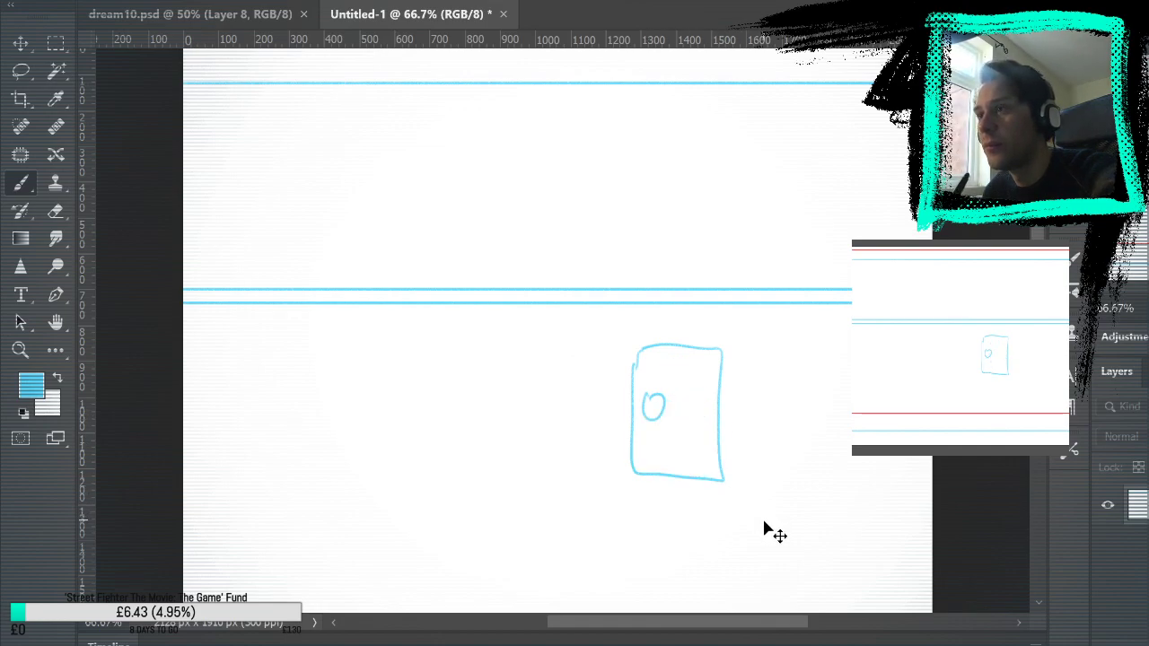
pyautogui.hotkey('ctrl', 'z')
pyautogui.hotkey('ctrl', 'z')
pyautogui.hotkey('ctrl', 'z')
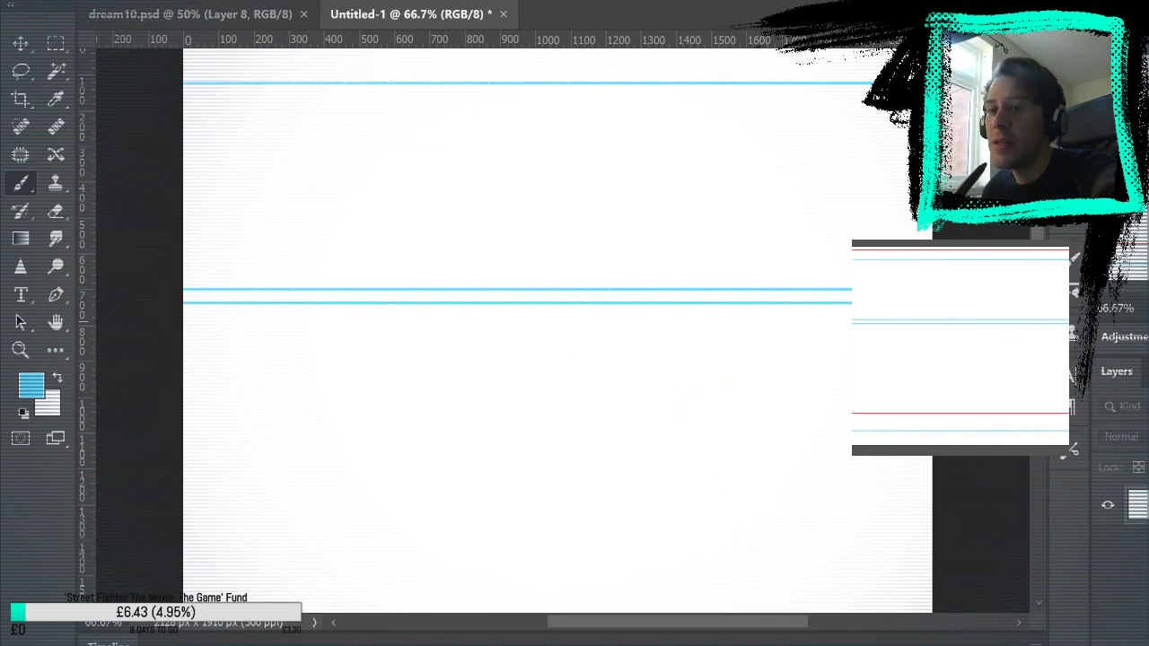
pyautogui.moveTo(894, 309)
pyautogui.mouseDown()
pyautogui.moveTo(807, 264)
pyautogui.moveTo(792, 472)
pyautogui.moveTo(908, 413)
pyautogui.mouseUp()
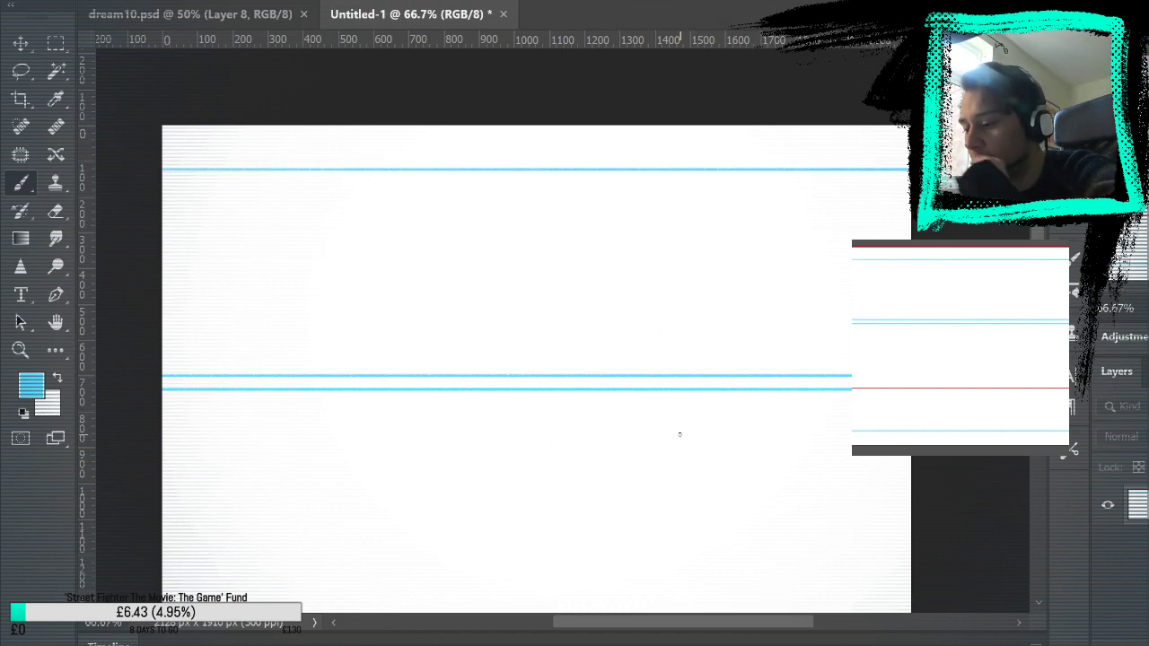
pyautogui.moveTo(437, 177); pyautogui.dragTo(517, 407)
pyautogui.moveTo(548, 140); pyautogui.dragTo(675, 510)
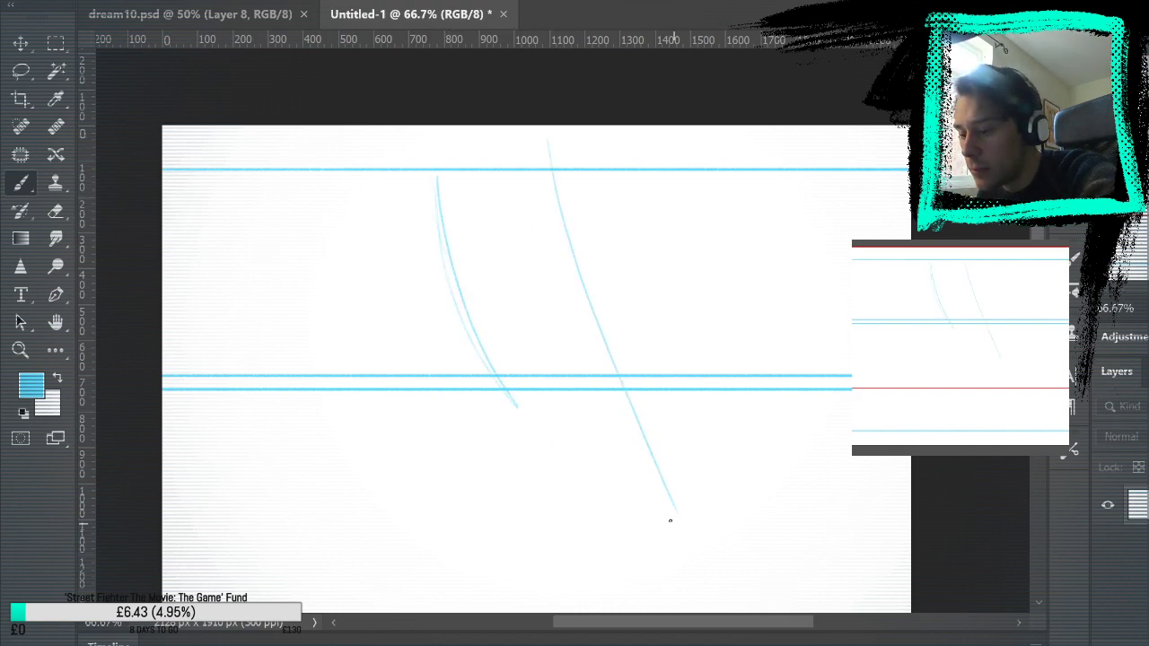
pyautogui.moveTo(525, 289); pyautogui.dragTo(628, 268)
pyautogui.moveTo(553, 264)
pyautogui.mouseDown()
pyautogui.moveTo(568, 399)
pyautogui.moveTo(648, 366)
pyautogui.mouseUp()
pyautogui.moveTo(569, 232); pyautogui.dragTo(657, 364)
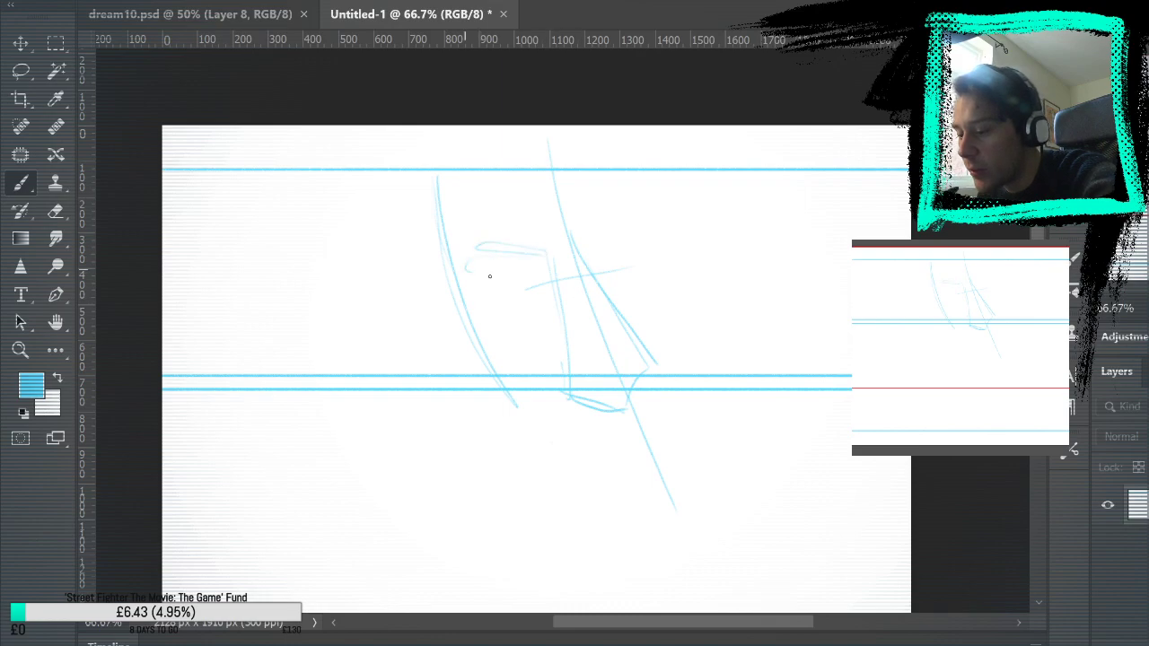
pyautogui.moveTo(489, 275); pyautogui.dragTo(571, 296)
pyautogui.moveTo(576, 237)
pyautogui.mouseDown()
pyautogui.moveTo(614, 287)
pyautogui.moveTo(449, 308)
pyautogui.moveTo(617, 282)
pyautogui.mouseUp()
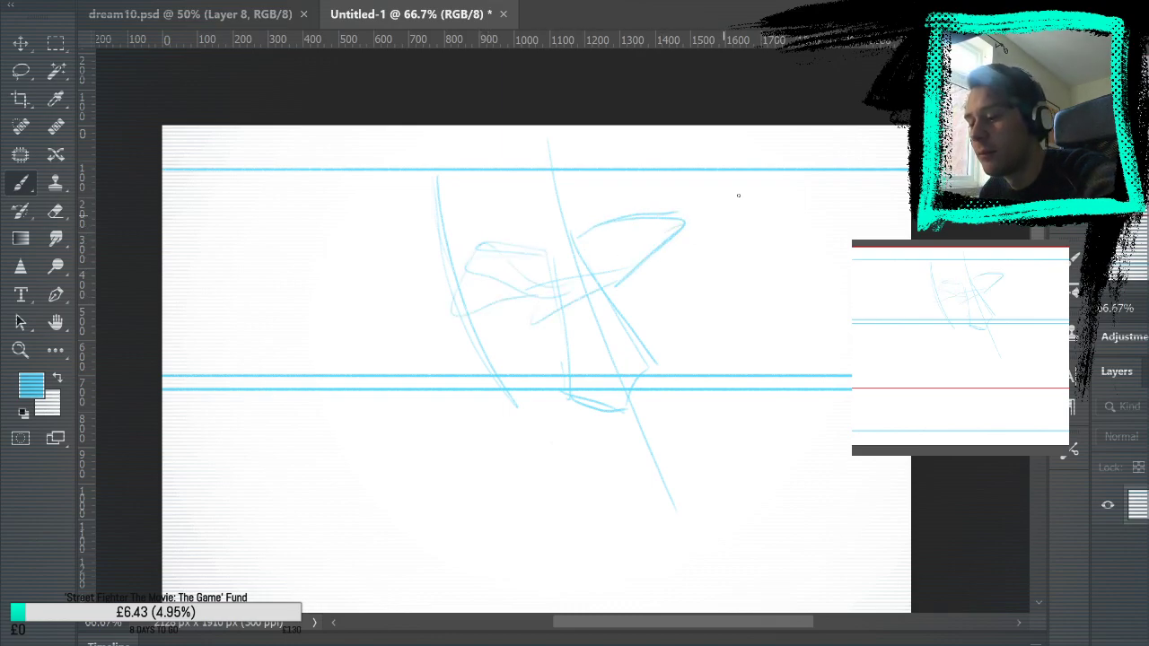
pyautogui.moveTo(765, 180); pyautogui.dragTo(816, 363)
pyautogui.moveTo(812, 184); pyautogui.dragTo(791, 345)
pyautogui.moveTo(726, 211); pyautogui.dragTo(821, 323)
pyautogui.moveTo(826, 193); pyautogui.dragTo(788, 328)
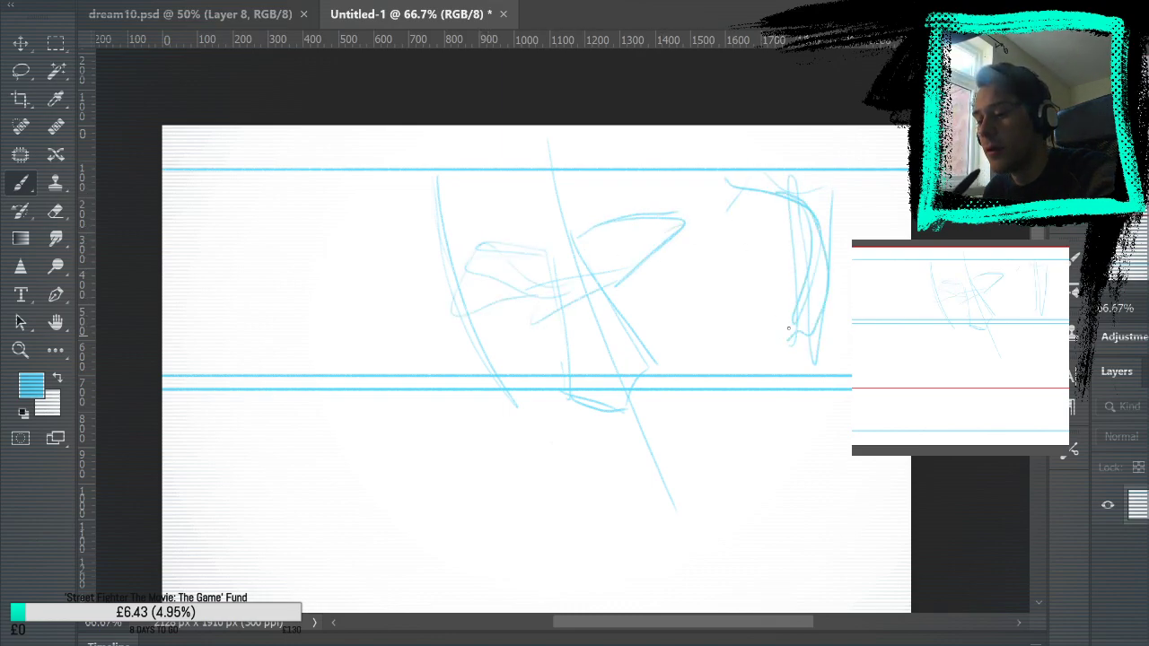
pyautogui.moveTo(199, 244); pyautogui.dragTo(177, 289)
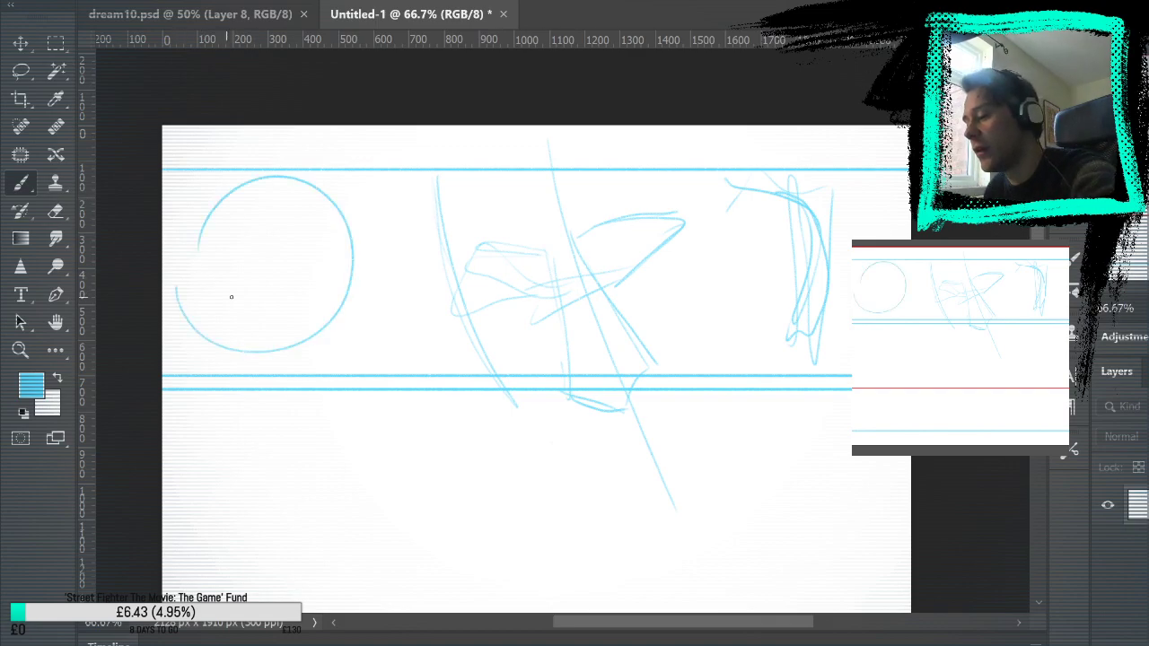
pyautogui.moveTo(323, 330); pyautogui.dragTo(344, 294)
pyautogui.scroll(-2, 756, 440)
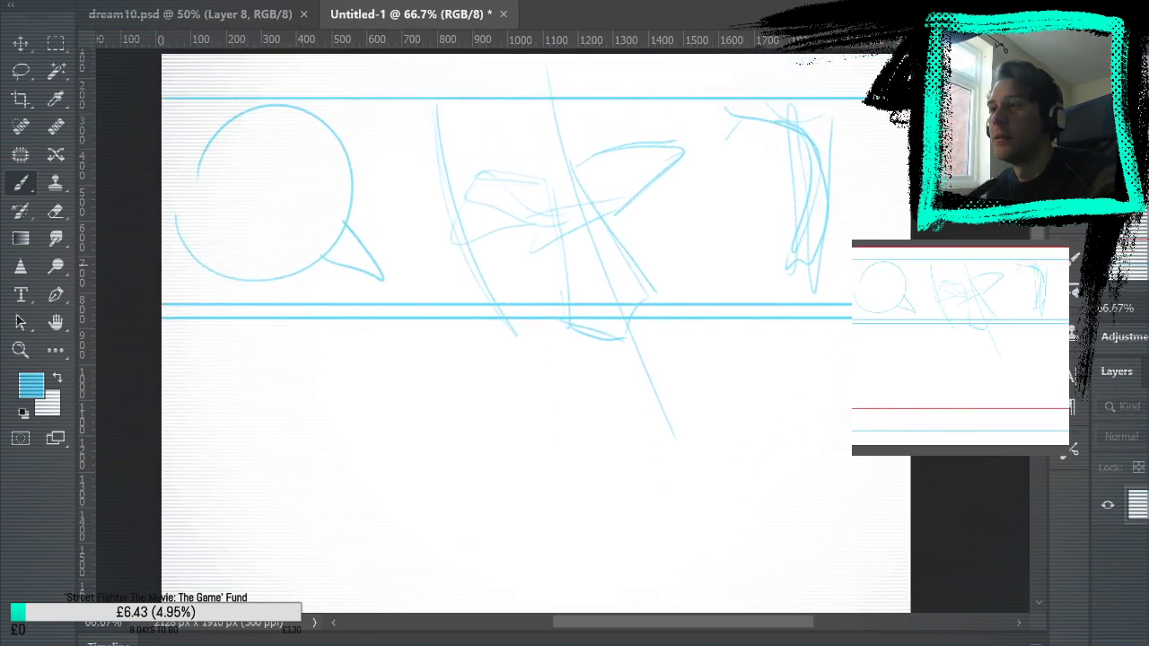
pyautogui.hotkey('ctrl', 'z')
pyautogui.hotkey('ctrl', 'z')
pyautogui.hotkey('ctrl', 'z')
pyautogui.hotkey('ctrl', 'z')
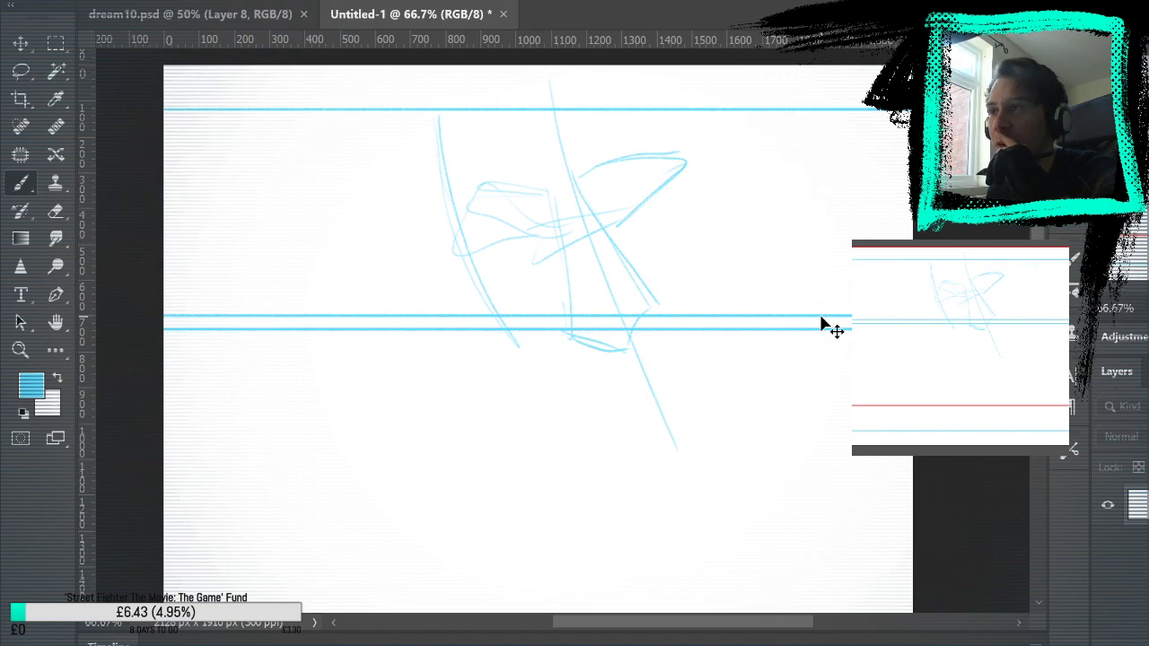
pyautogui.hotkey('ctrl', 'z')
pyautogui.hotkey('ctrl', 'z')
pyautogui.hotkey('ctrl', 'z')
pyautogui.hotkey('ctrl', 'z')
pyautogui.hotkey('ctrl', 'z')
pyautogui.hotkey('ctrl', 'z')
pyautogui.hotkey('ctrl', 'z')
pyautogui.hotkey('ctrl', 'z')
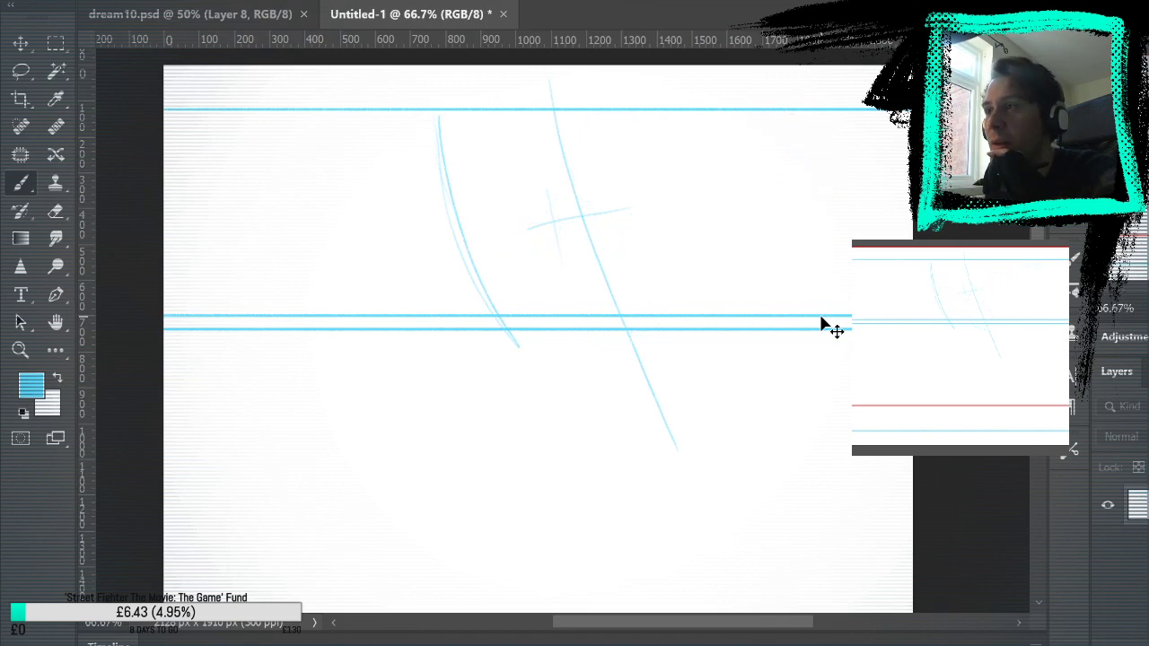
pyautogui.hotkey('ctrl', 'z')
pyautogui.hotkey('ctrl', 'z')
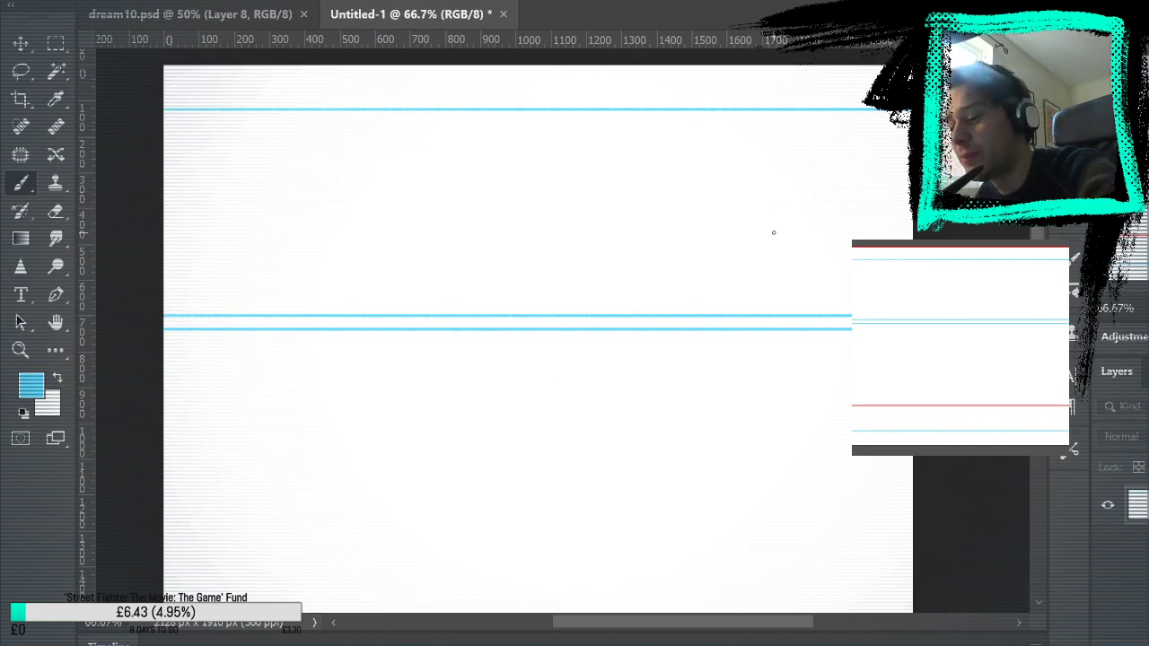
# Bring the lower panel into view and sketch one long sweeping cyan diagonal curve
pyautogui.scroll(3, 682, 448)
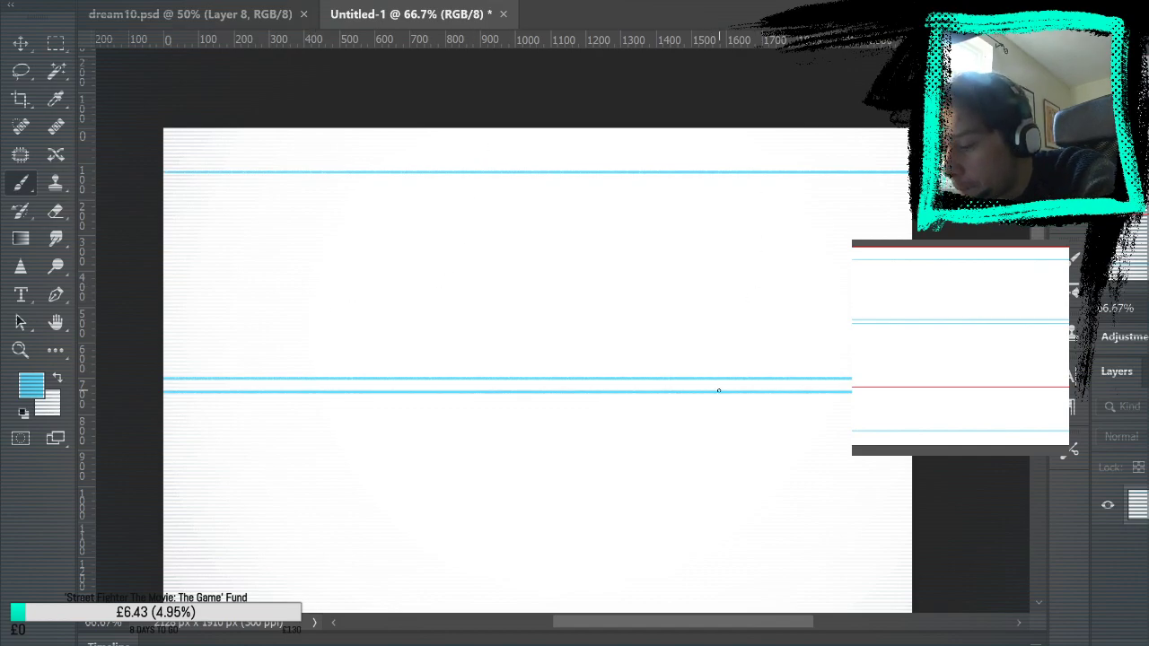
pyautogui.moveTo(718, 390)
pyautogui.mouseDown()
pyautogui.moveTo(763, 403)
pyautogui.moveTo(811, 461)
pyautogui.moveTo(769, 333)
pyautogui.moveTo(775, 237)
pyautogui.moveTo(766, 306)
pyautogui.moveTo(802, 338)
pyautogui.moveTo(780, 346)
pyautogui.moveTo(787, 234)
pyautogui.moveTo(795, 267)
pyautogui.mouseUp()
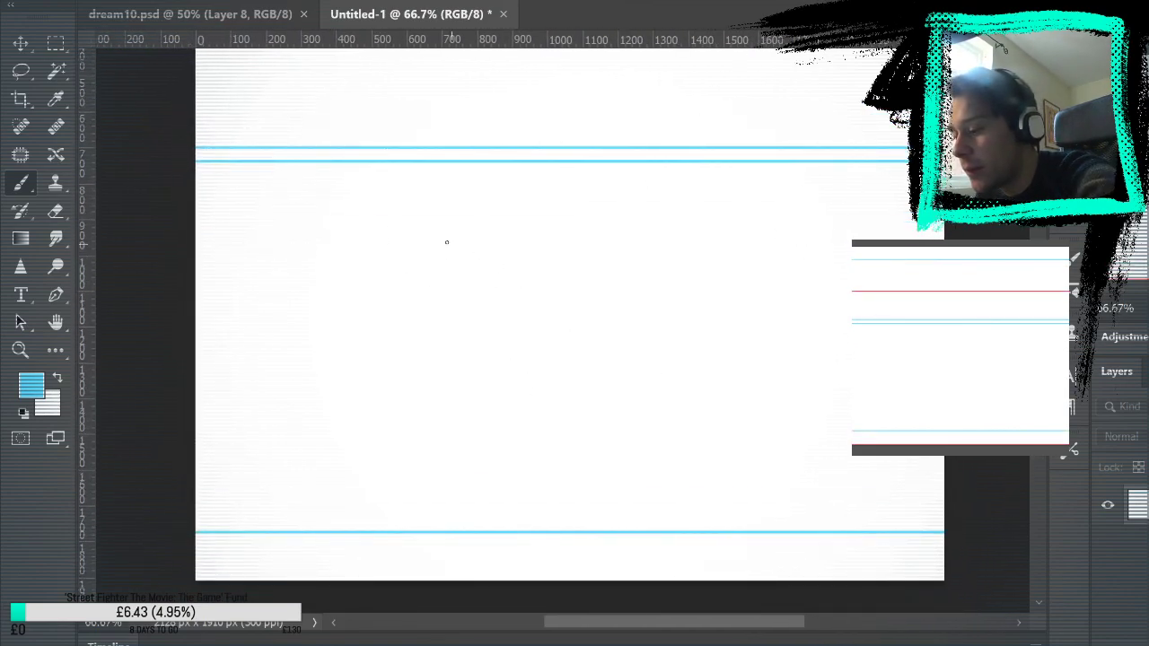
pyautogui.moveTo(346, 163); pyautogui.dragTo(686, 569)
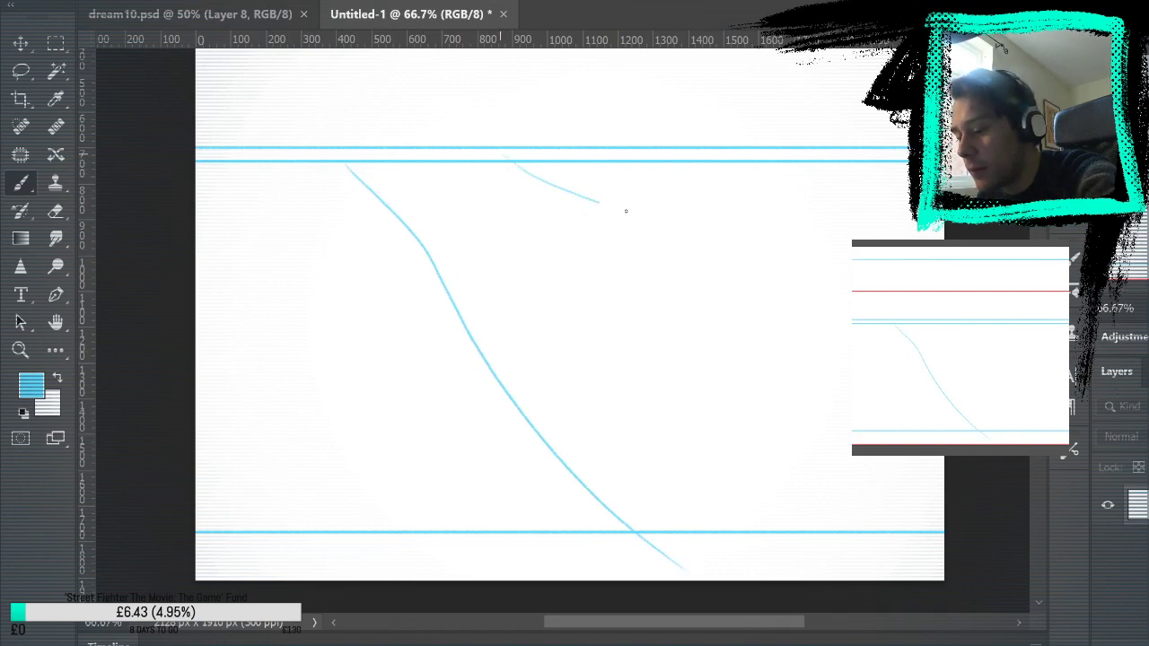
# Add three parallel diagonal and curved trial strokes, then undo them
pyautogui.moveTo(626, 211); pyautogui.dragTo(852, 359)
pyautogui.moveTo(420, 239)
pyautogui.mouseDown()
pyautogui.moveTo(523, 476)
pyautogui.moveTo(636, 581)
pyautogui.mouseUp()
pyautogui.moveTo(521, 166); pyautogui.dragTo(923, 456)
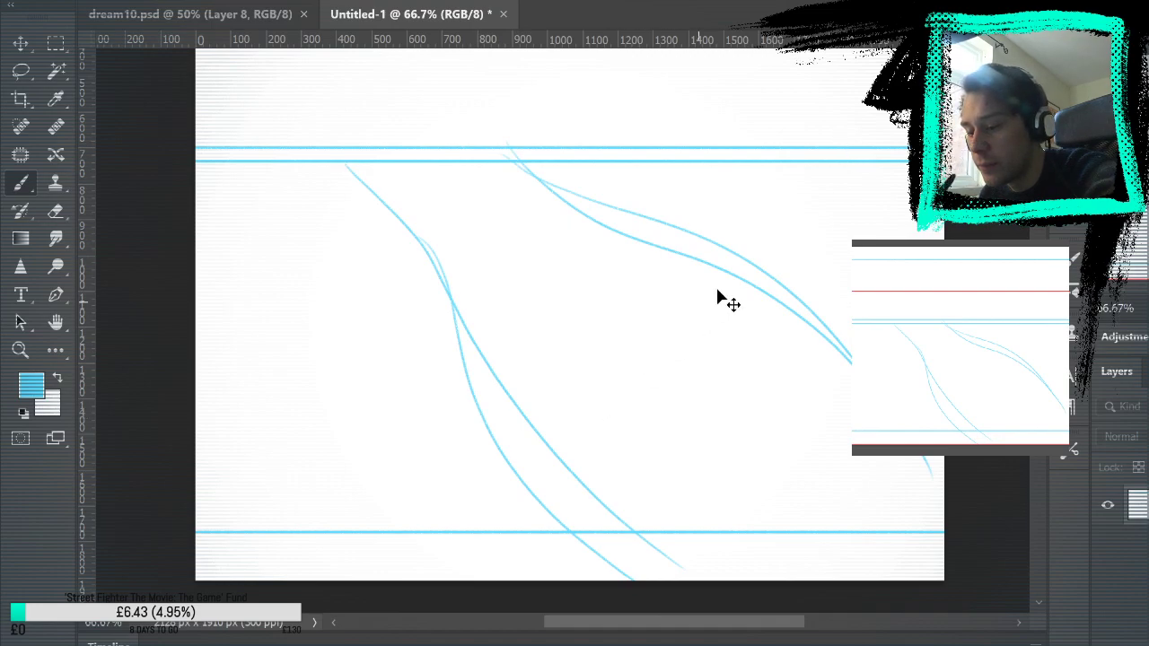
pyautogui.hotkey('ctrl', 'z')
pyautogui.hotkey('ctrl', 'z')
pyautogui.hotkey('ctrl', 'z')
pyautogui.hotkey('ctrl', 'z')
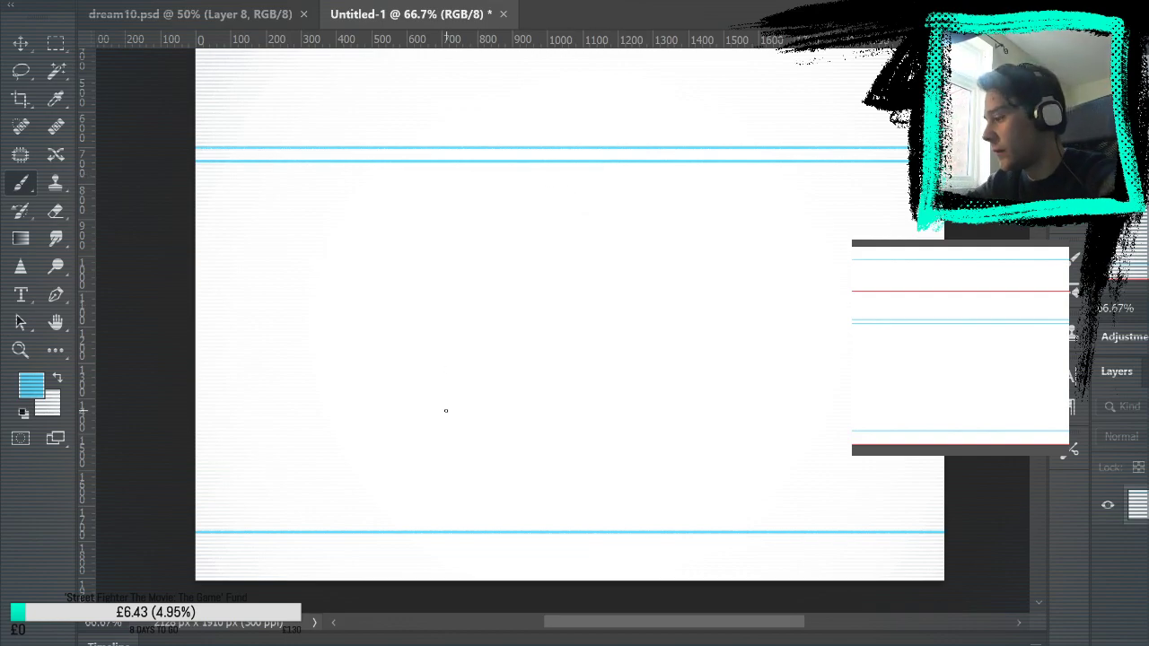
# Sketch near-vertical curved lines, an upward arc and a loop in the lower panel
pyautogui.moveTo(397, 231); pyautogui.dragTo(422, 395)
pyautogui.moveTo(401, 269)
pyautogui.mouseDown()
pyautogui.moveTo(437, 418)
pyautogui.moveTo(422, 395)
pyautogui.mouseUp()
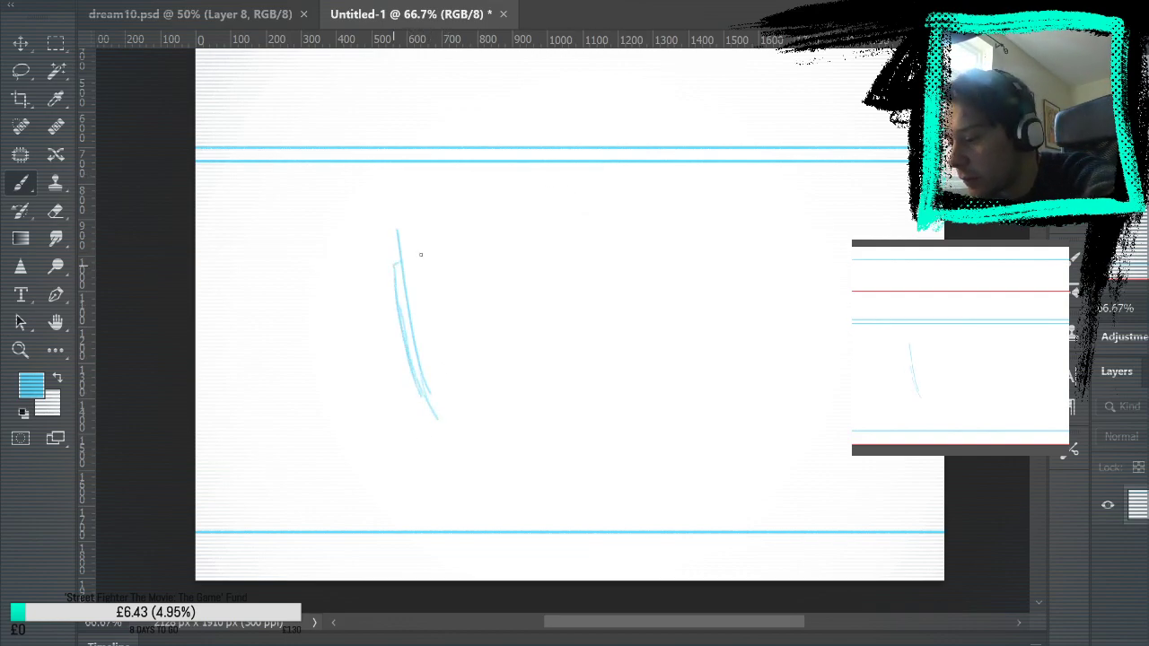
pyautogui.moveTo(402, 256); pyautogui.dragTo(493, 200)
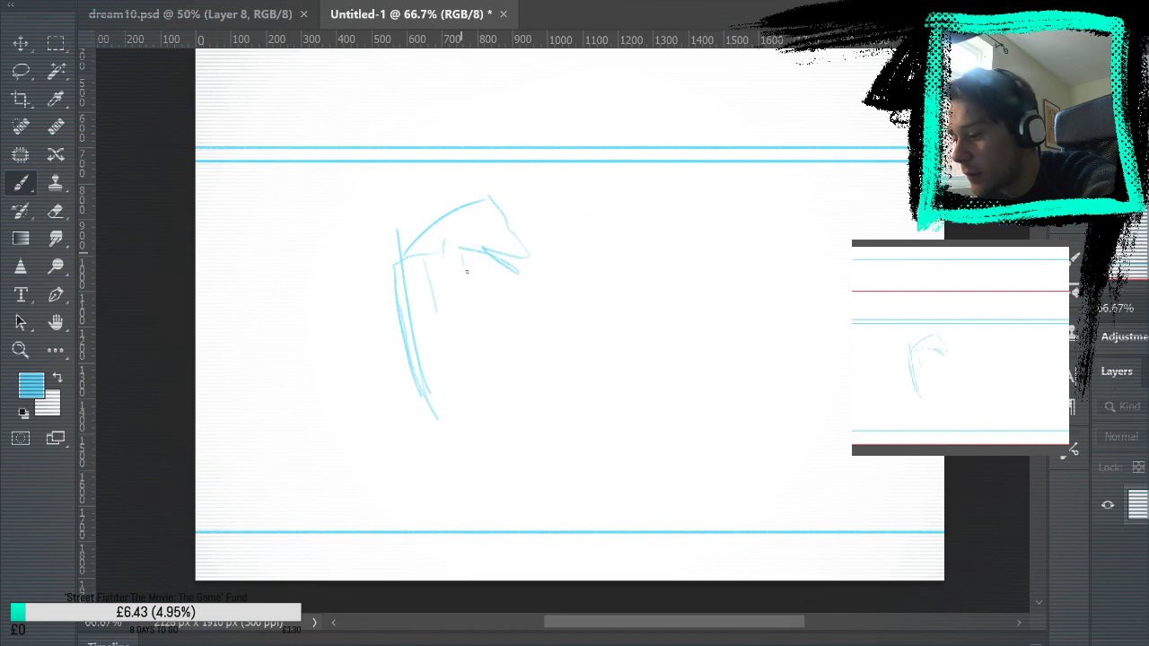
pyautogui.moveTo(464, 267); pyautogui.dragTo(483, 383)
pyautogui.moveTo(564, 199)
pyautogui.mouseDown()
pyautogui.moveTo(556, 241)
pyautogui.moveTo(660, 251)
pyautogui.mouseUp()
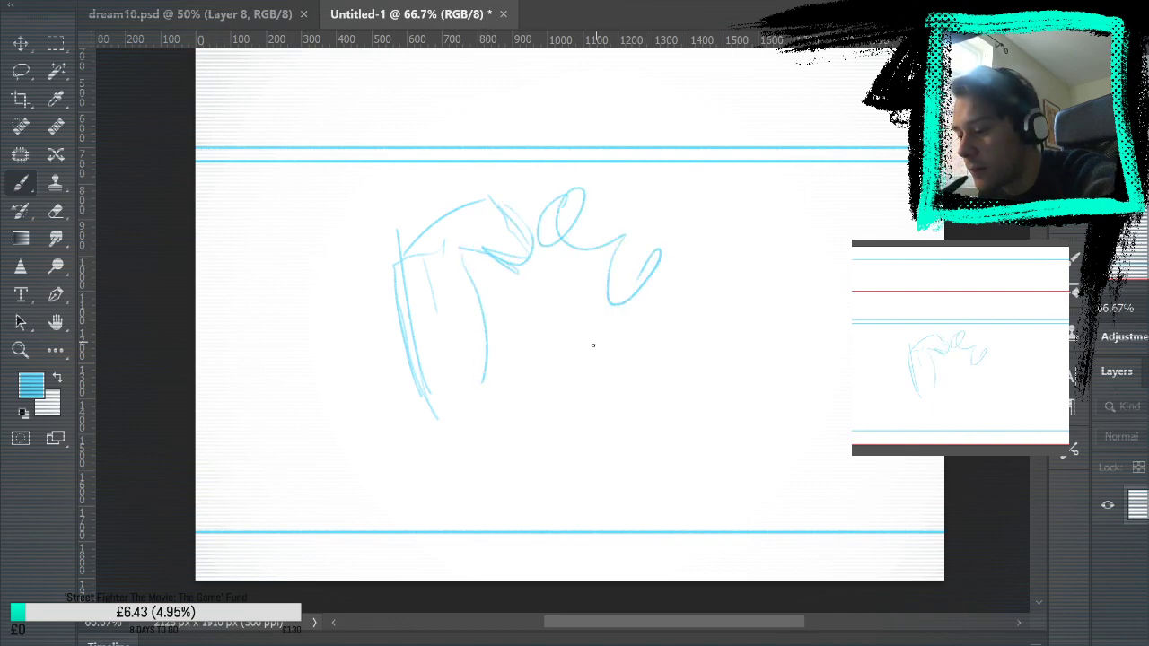
# Add long sweeping curves, top strokes, a left-side line and a lower curve
pyautogui.moveTo(477, 325); pyautogui.dragTo(687, 516)
pyautogui.moveTo(666, 261); pyautogui.dragTo(850, 357)
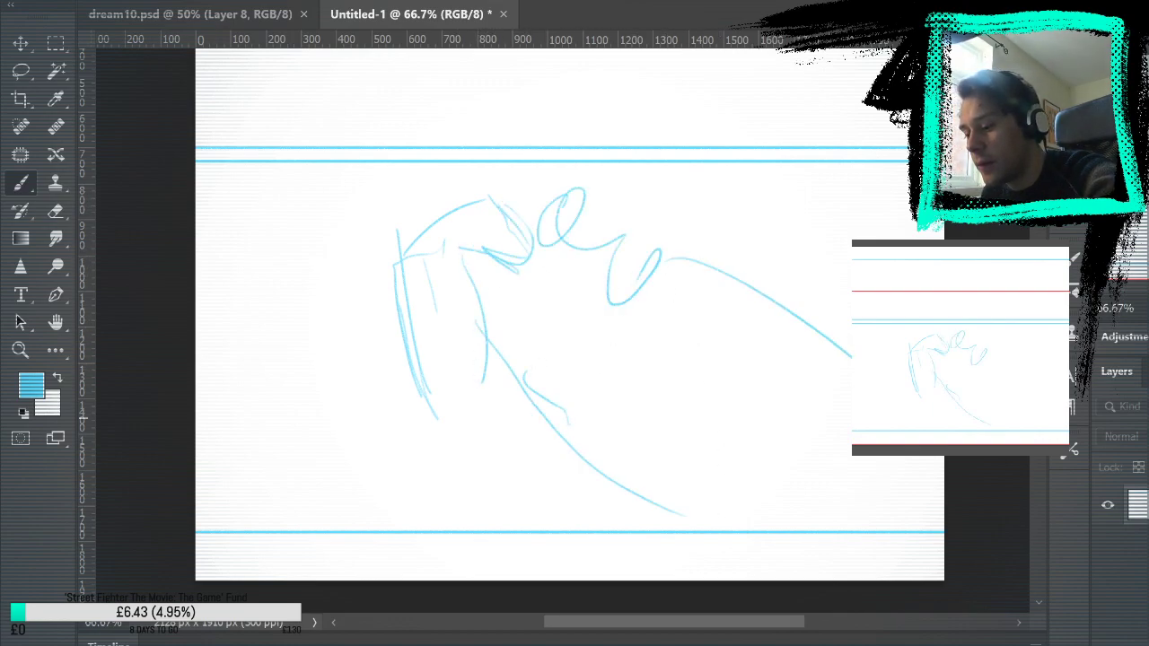
pyautogui.moveTo(539, 402); pyautogui.dragTo(652, 529)
pyautogui.moveTo(431, 135); pyautogui.dragTo(549, 205)
pyautogui.moveTo(340, 163); pyautogui.dragTo(423, 228)
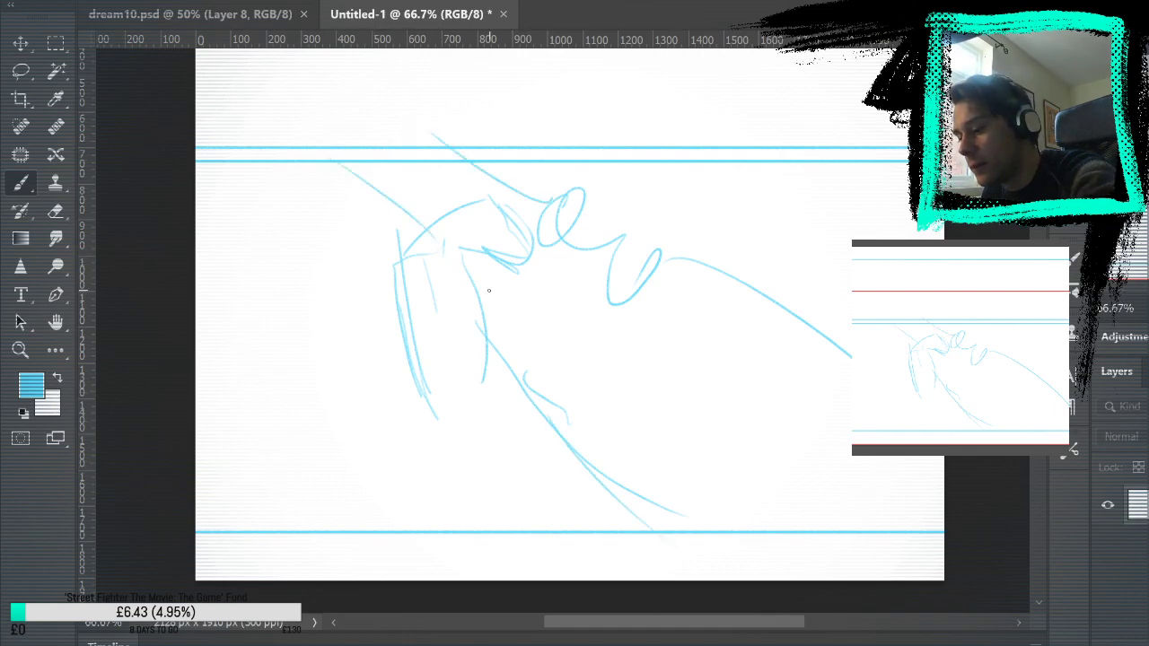
pyautogui.moveTo(474, 334); pyautogui.dragTo(650, 531)
pyautogui.moveTo(402, 346); pyautogui.dragTo(368, 458)
pyautogui.moveTo(384, 561); pyautogui.dragTo(574, 480)
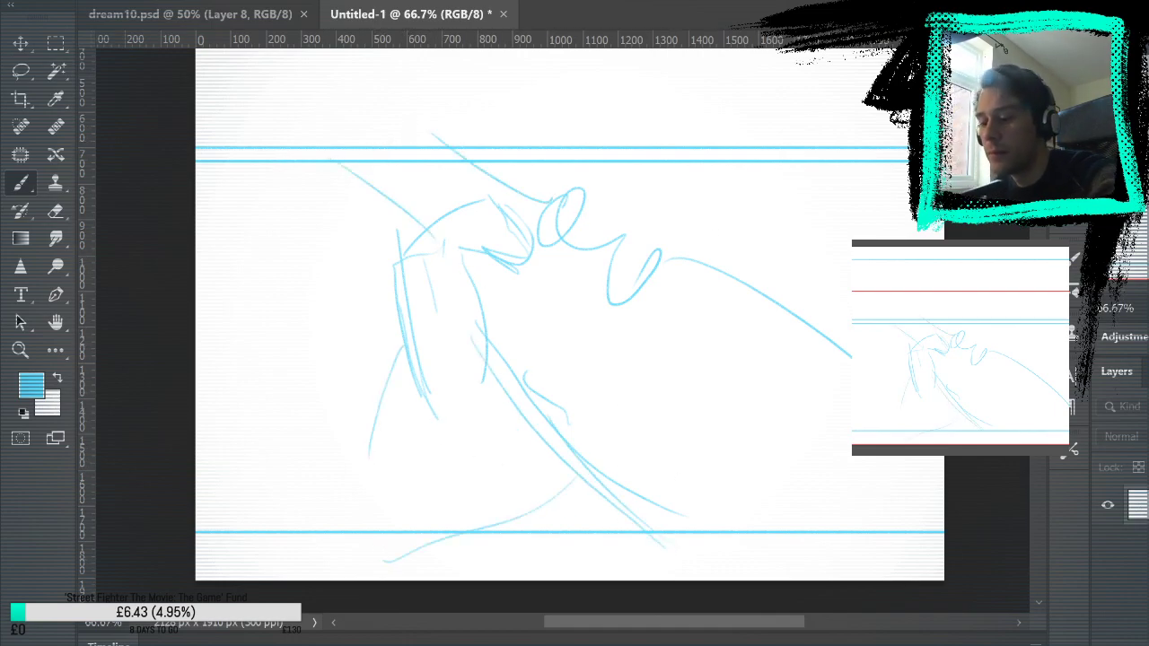
# Undo the loops and curves, keeping only a few short near-vertical strokes
pyautogui.hotkey('ctrl', 'z')
pyautogui.hotkey('ctrl', 'z')
pyautogui.hotkey('ctrl', 'z')
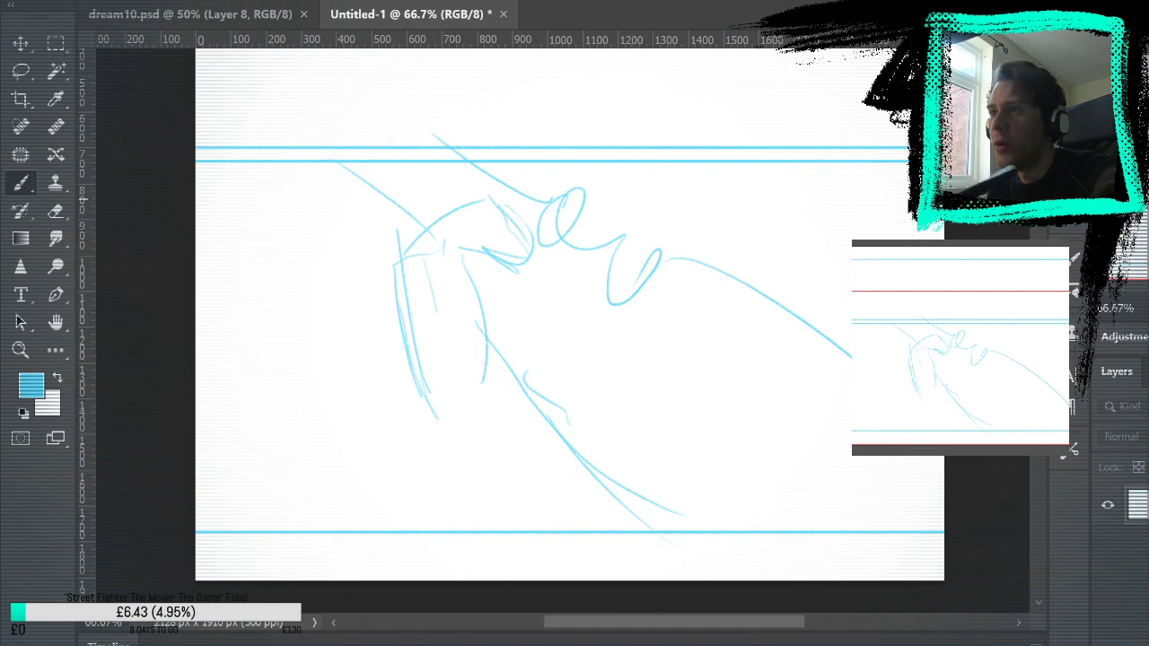
pyautogui.hotkey('ctrl', 'z')
pyautogui.hotkey('ctrl', 'z')
pyautogui.hotkey('ctrl', 'z')
pyautogui.hotkey('ctrl', 'z')
pyautogui.hotkey('ctrl', 'z')
pyautogui.hotkey('ctrl', 'z')
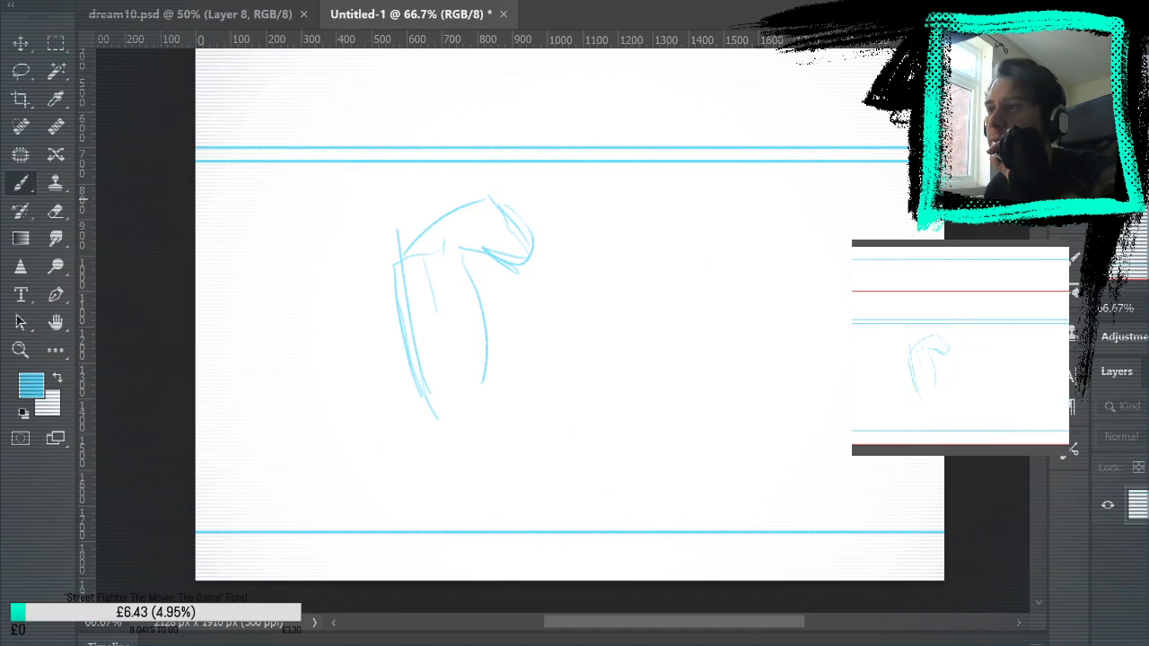
pyautogui.hotkey('ctrl', 'z')
pyautogui.hotkey('ctrl', 'z')
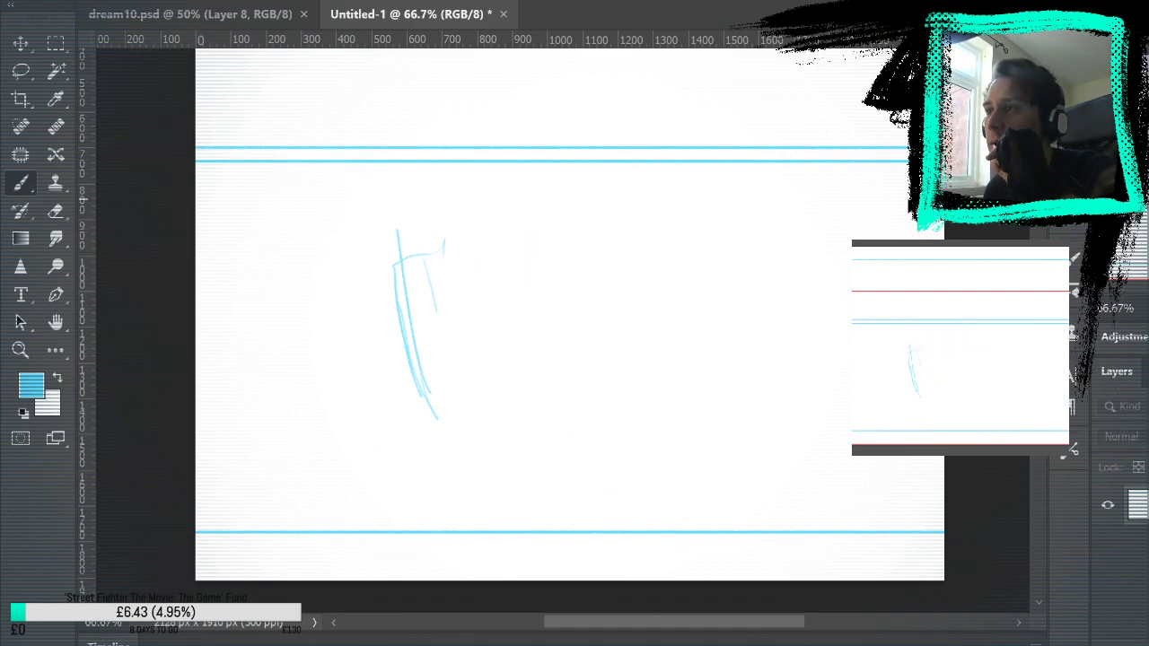
pyautogui.hotkey('ctrl', 'z')
pyautogui.hotkey('ctrl', 'z')
pyautogui.hotkey('ctrl', 'z')
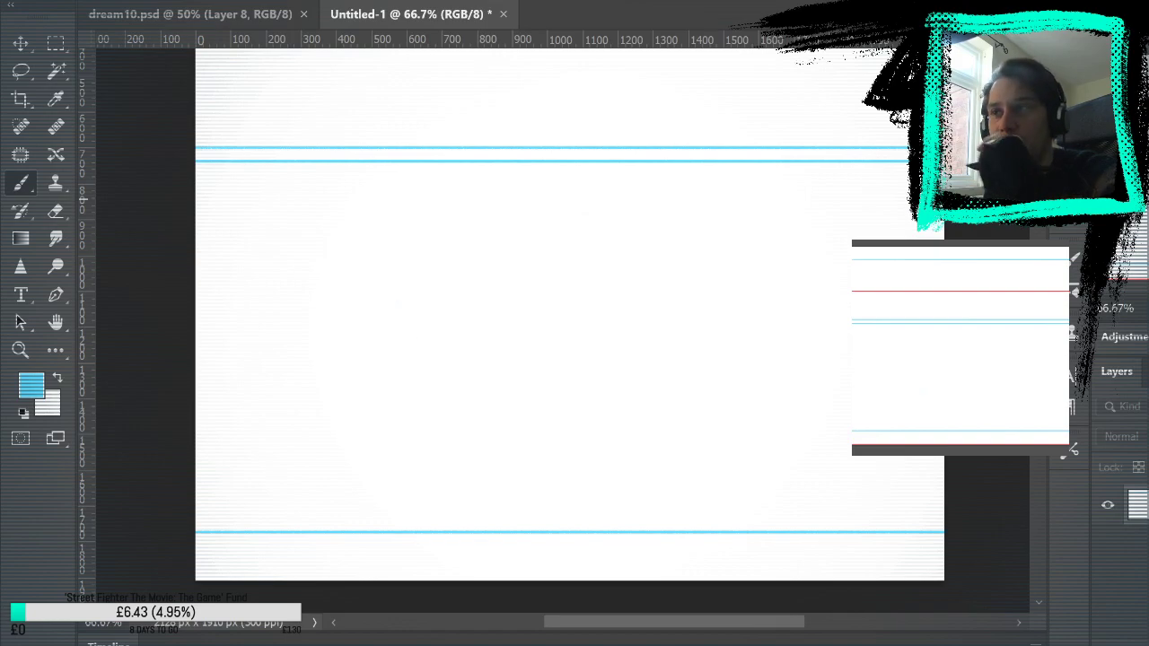
# Sketch a curved arm outline, forearm and fingers gripping a handle
pyautogui.moveTo(227, 348)
pyautogui.mouseDown()
pyautogui.moveTo(277, 455)
pyautogui.moveTo(230, 309)
pyautogui.moveTo(305, 267)
pyautogui.mouseUp()
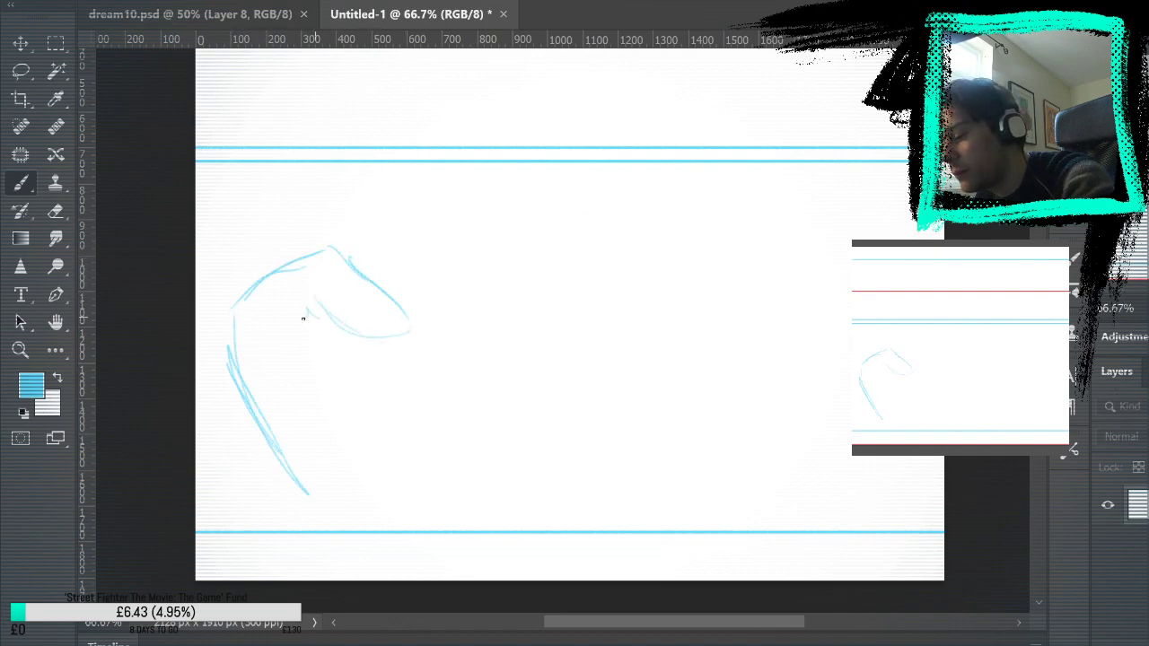
pyautogui.moveTo(319, 417); pyautogui.dragTo(307, 463)
pyautogui.moveTo(399, 263); pyautogui.dragTo(436, 207)
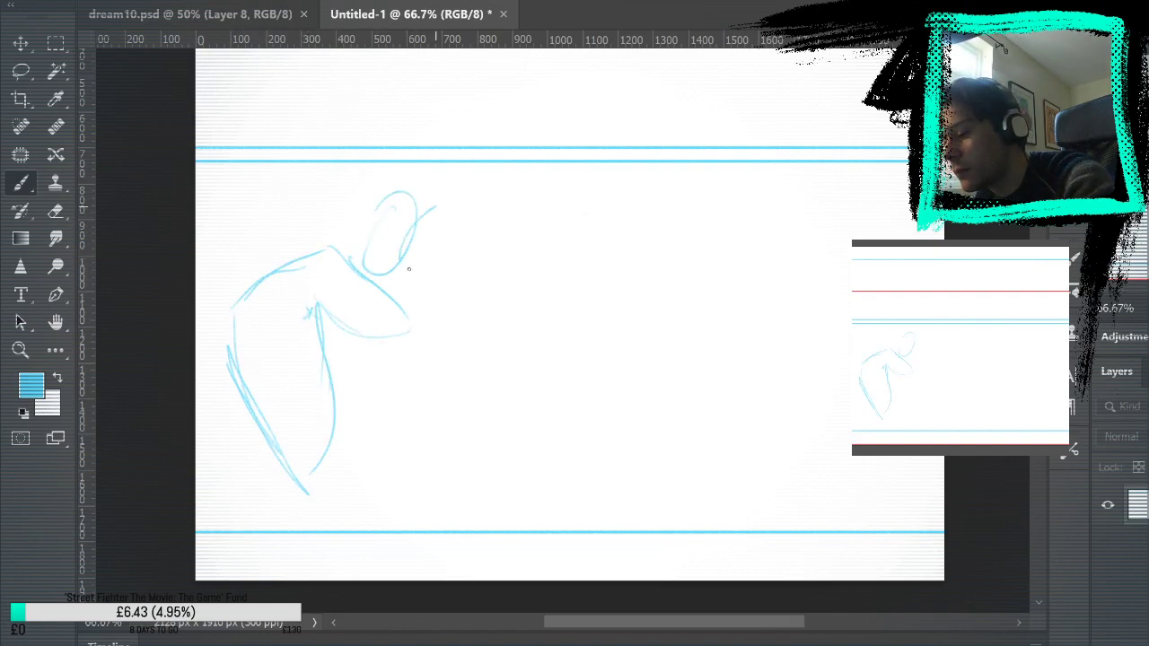
pyautogui.moveTo(432, 278); pyautogui.dragTo(453, 270)
pyautogui.moveTo(499, 296); pyautogui.dragTo(489, 319)
pyautogui.moveTo(307, 173); pyautogui.dragTo(357, 198)
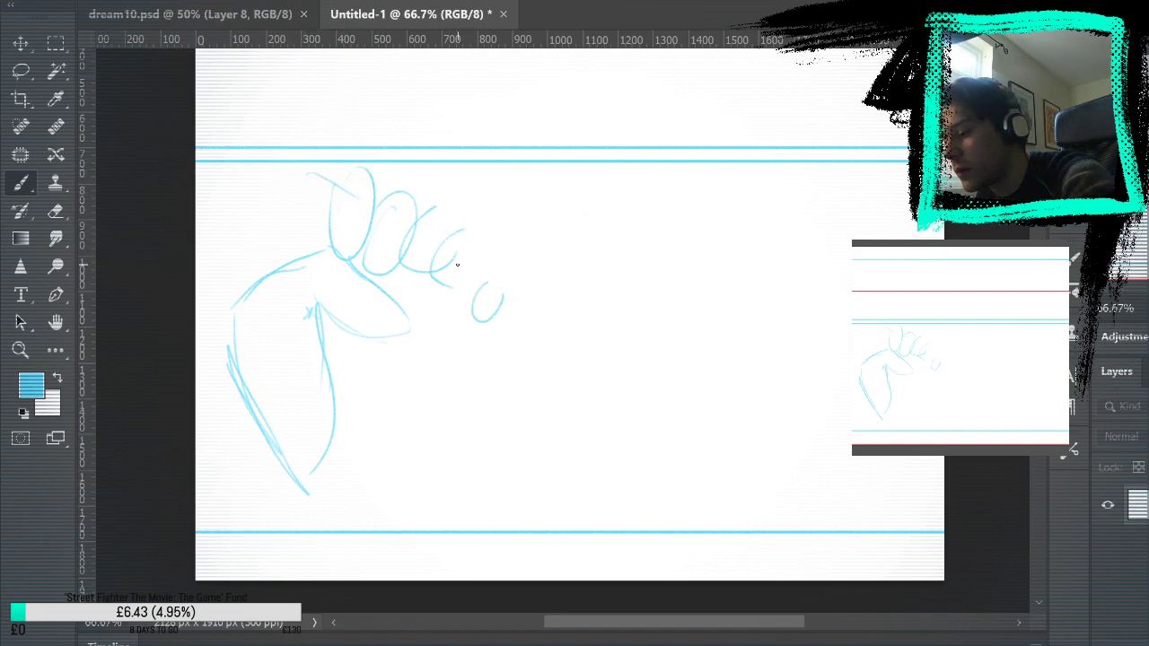
pyautogui.moveTo(498, 312); pyautogui.dragTo(694, 496)
# Draw long knife-blade strokes, extra arm lines, tip marks and the blade's upper edge
pyautogui.moveTo(330, 385); pyautogui.dragTo(503, 568)
pyautogui.moveTo(498, 297)
pyautogui.mouseDown()
pyautogui.moveTo(745, 477)
pyautogui.moveTo(779, 543)
pyautogui.mouseUp()
pyautogui.moveTo(343, 405); pyautogui.dragTo(431, 531)
pyautogui.moveTo(267, 254); pyautogui.dragTo(206, 190)
pyautogui.moveTo(201, 162); pyautogui.dragTo(330, 237)
pyautogui.moveTo(786, 508); pyautogui.dragTo(773, 539)
pyautogui.moveTo(648, 342)
pyautogui.mouseDown()
pyautogui.moveTo(740, 405)
pyautogui.moveTo(870, 539)
pyautogui.mouseUp()
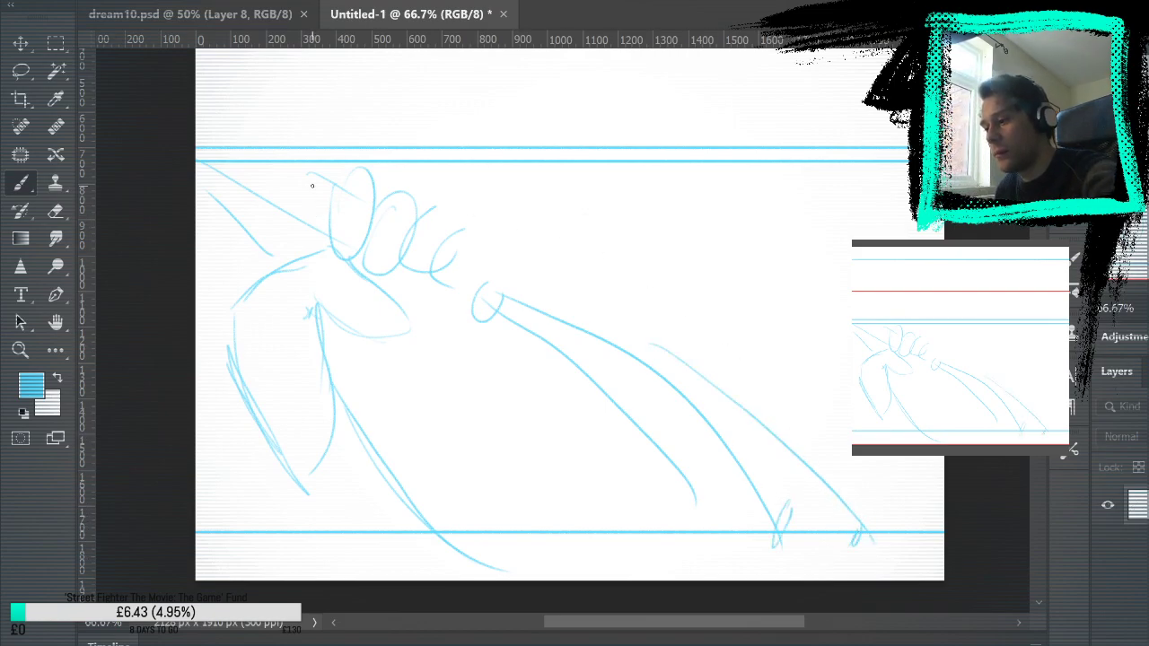
pyautogui.moveTo(504, 280); pyautogui.dragTo(761, 432)
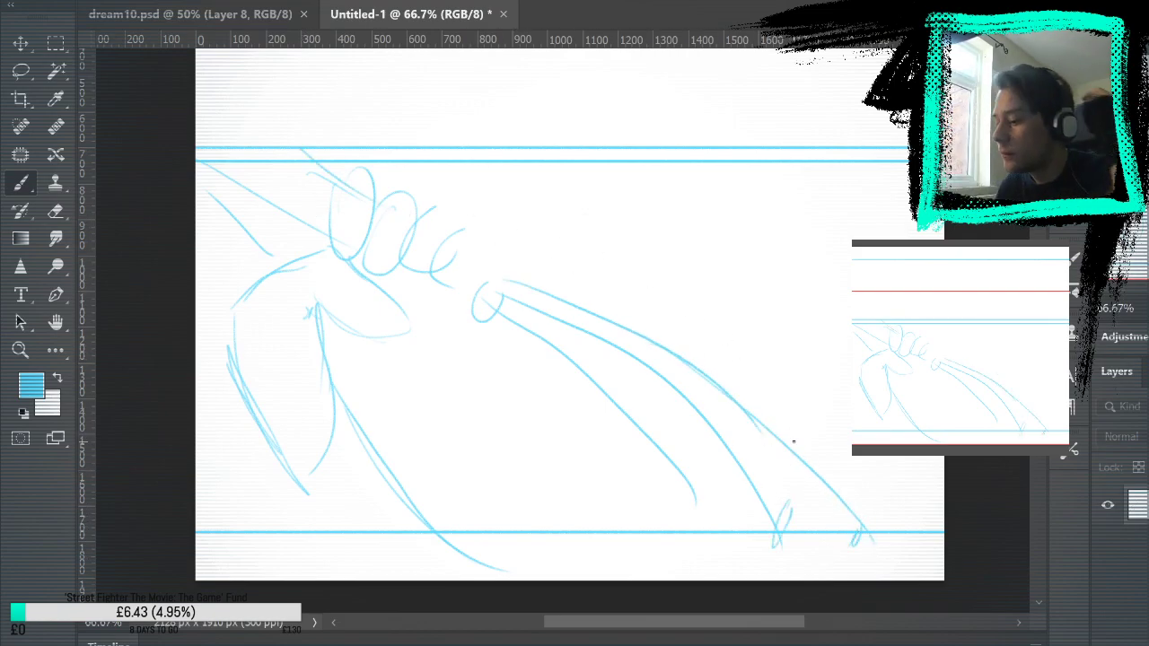
# Undo the blade, finger and arm strokes until the lower panel is blank
pyautogui.hotkey('ctrl', 'z')
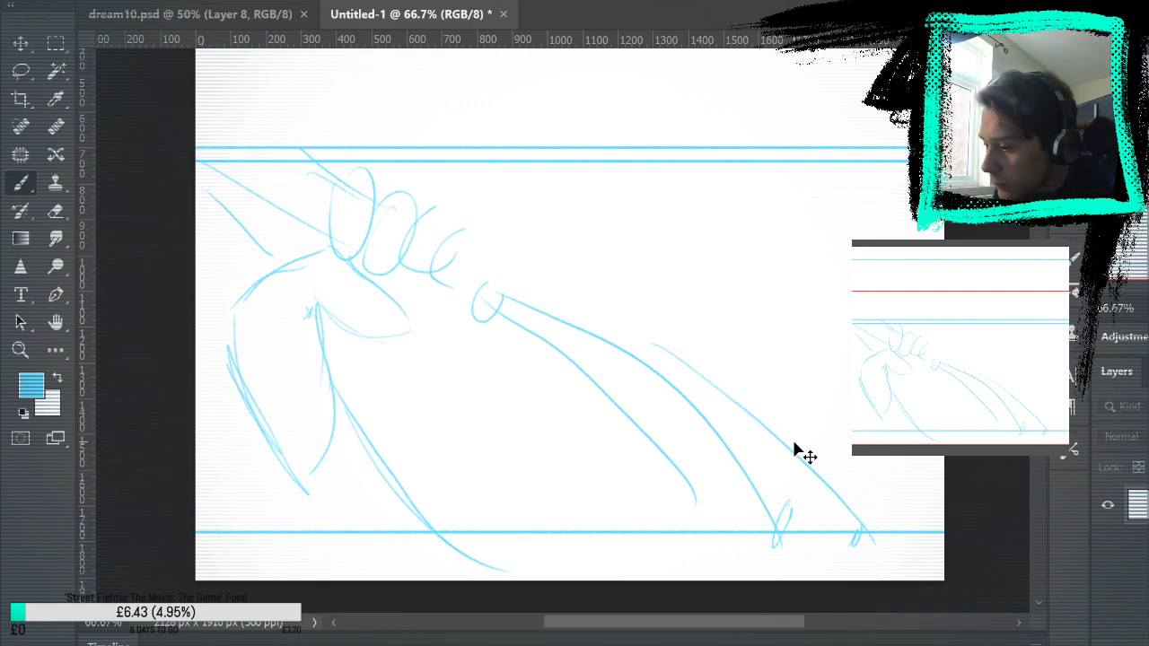
pyautogui.hotkey('ctrl', 'z')
pyautogui.hotkey('ctrl', 'z')
pyautogui.hotkey('ctrl', 'z')
pyautogui.hotkey('ctrl', 'z')
pyautogui.hotkey('ctrl', 'z')
pyautogui.hotkey('ctrl', 'z')
pyautogui.hotkey('ctrl', 'z')
pyautogui.hotkey('ctrl', 'z')
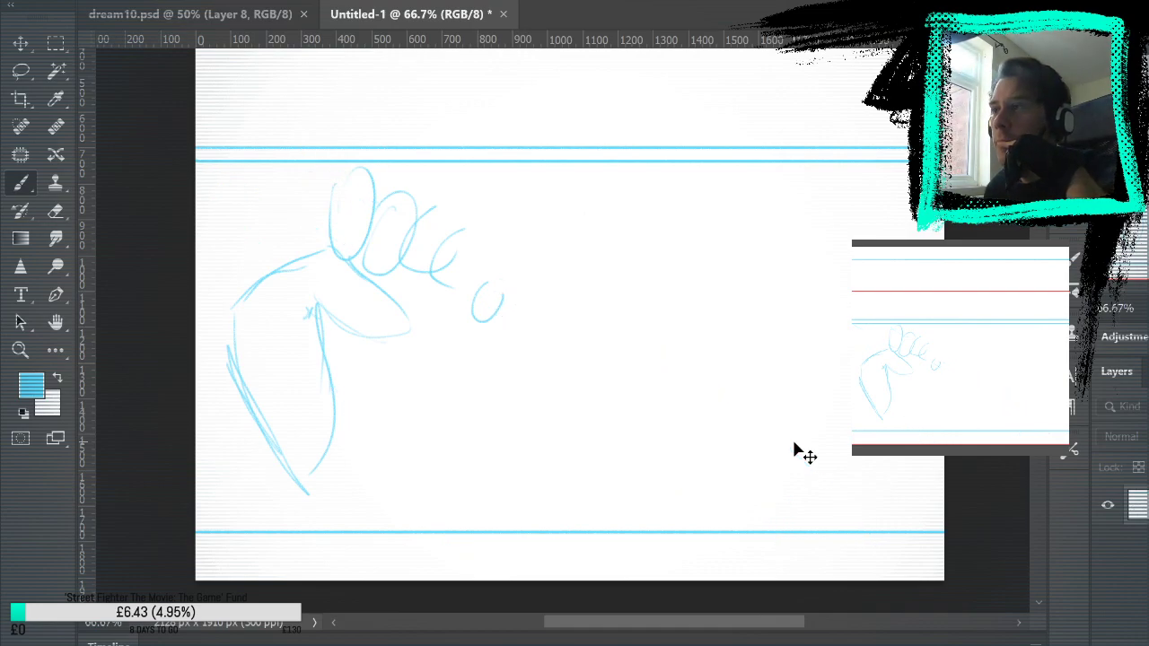
pyautogui.hotkey('ctrl', 'z')
pyautogui.hotkey('ctrl', 'z')
pyautogui.hotkey('ctrl', 'z')
pyautogui.hotkey('ctrl', 'z')
pyautogui.hotkey('ctrl', 'z')
pyautogui.hotkey('ctrl', 'z')
pyautogui.hotkey('ctrl', 'z')
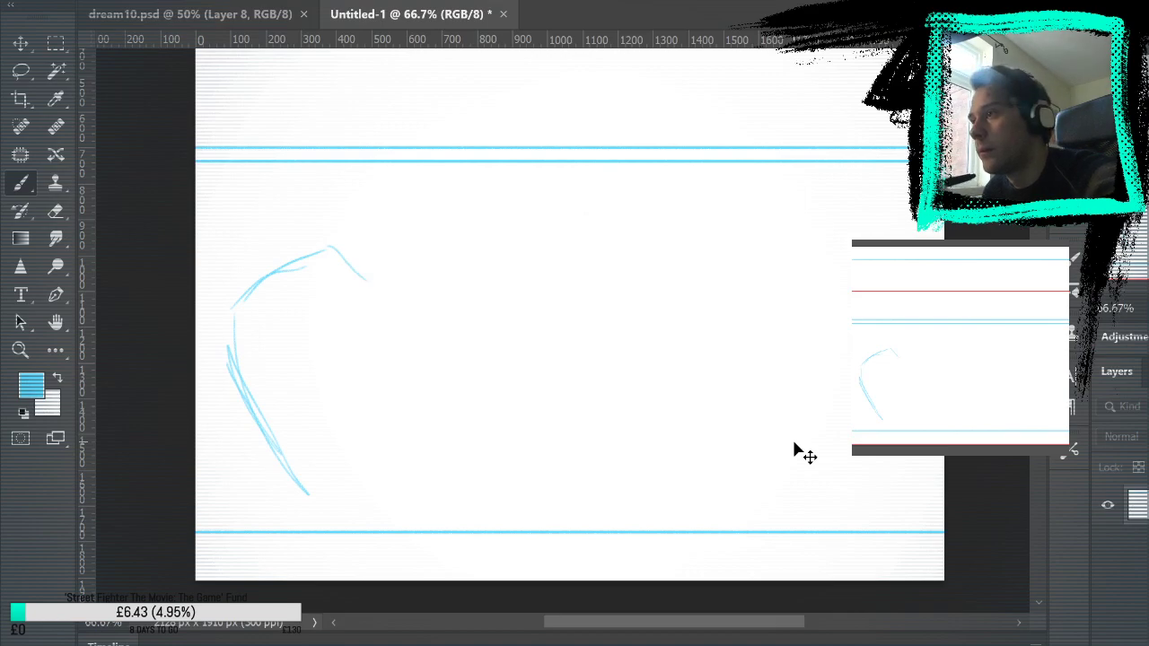
pyautogui.hotkey('ctrl', 'z')
pyautogui.hotkey('ctrl', 'z')
pyautogui.hotkey('ctrl', 'z')
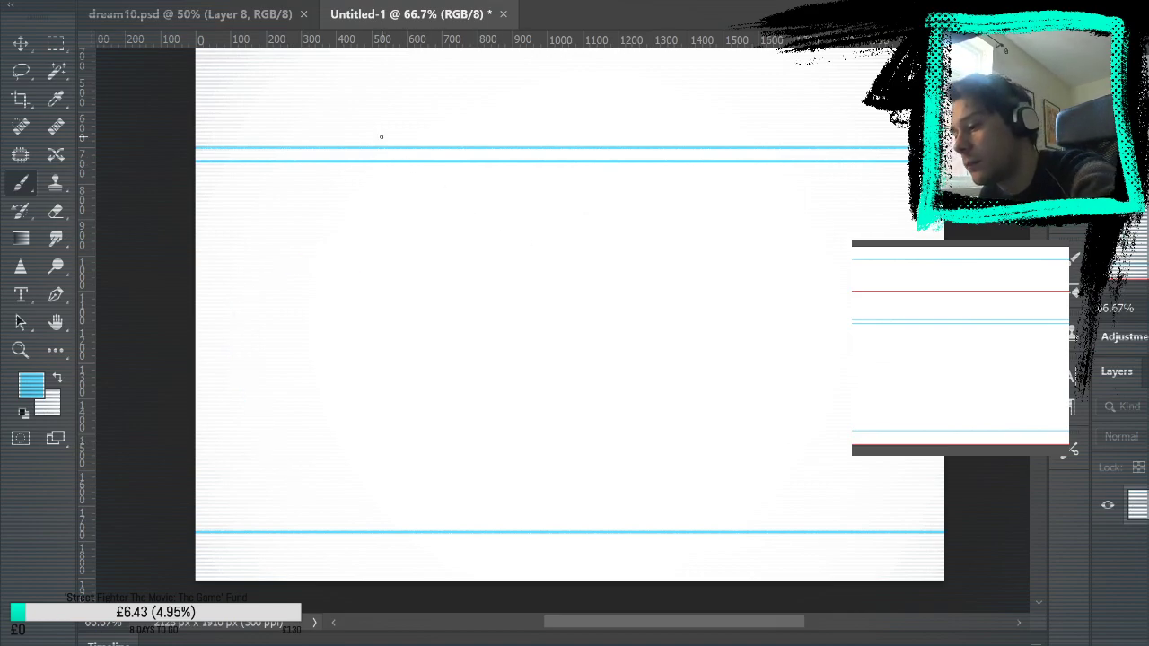
pyautogui.moveTo(285, 131); pyautogui.dragTo(628, 522)
pyautogui.hotkey('ctrl', 'z')
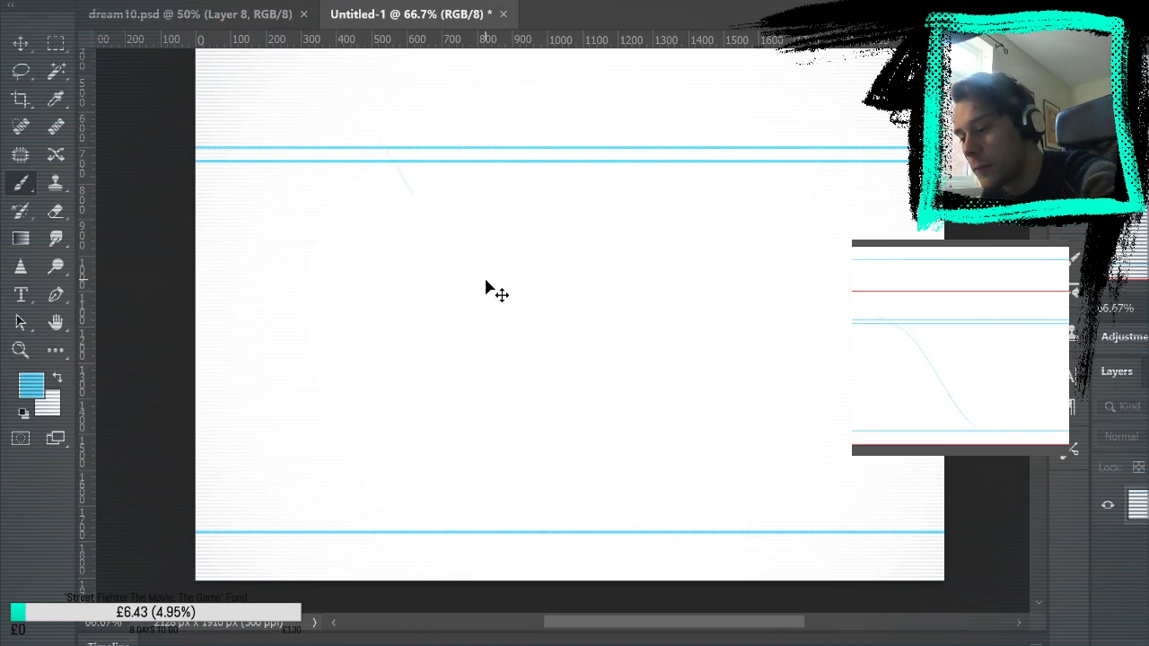
pyautogui.moveTo(261, 159)
pyautogui.mouseDown()
pyautogui.moveTo(466, 420)
pyautogui.moveTo(628, 551)
pyautogui.mouseUp()
pyautogui.moveTo(389, 106)
pyautogui.mouseDown()
pyautogui.moveTo(623, 215)
pyautogui.moveTo(942, 465)
pyautogui.mouseUp()
pyautogui.moveTo(406, 104)
pyautogui.mouseDown()
pyautogui.moveTo(780, 296)
pyautogui.moveTo(852, 350)
pyautogui.mouseUp()
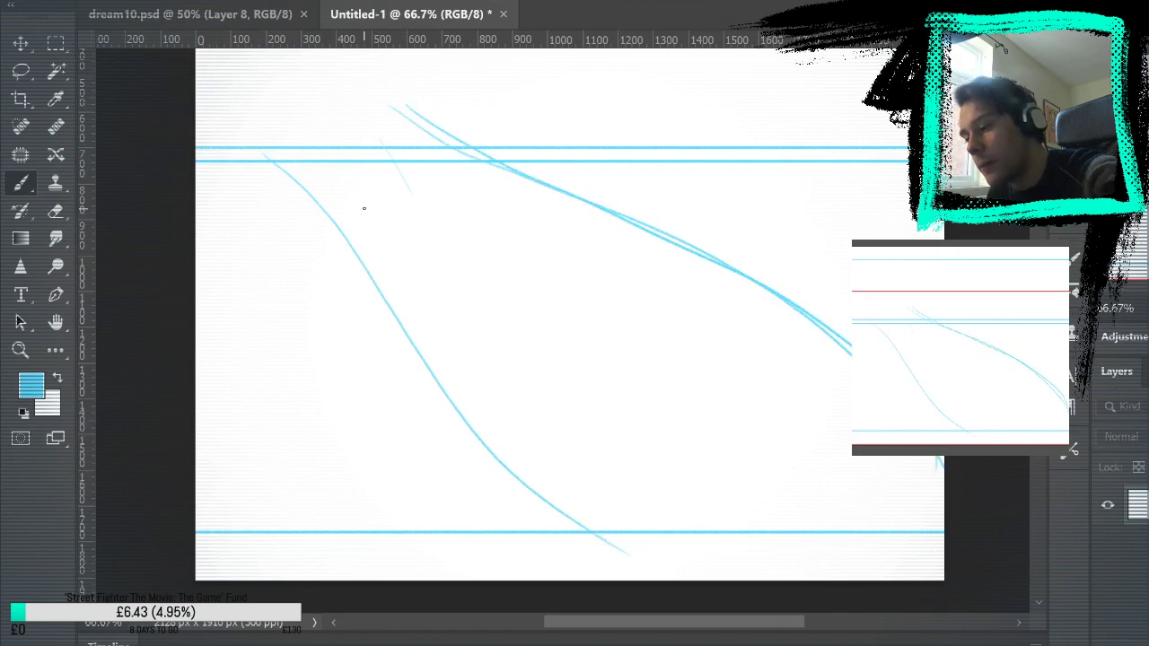
pyautogui.moveTo(265, 122)
pyautogui.mouseDown()
pyautogui.moveTo(357, 223)
pyautogui.moveTo(613, 578)
pyautogui.mouseUp()
pyautogui.moveTo(370, 85); pyautogui.dragTo(853, 348)
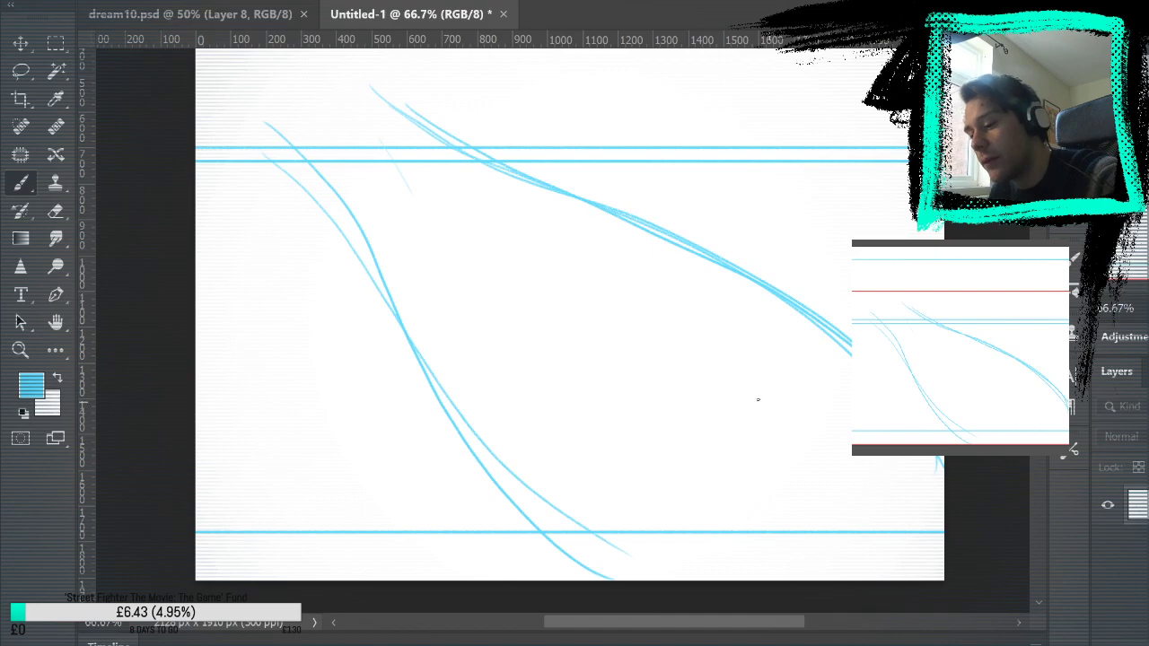
pyautogui.moveTo(265, 176)
pyautogui.mouseDown()
pyautogui.moveTo(353, 462)
pyautogui.moveTo(412, 123)
pyautogui.mouseUp()
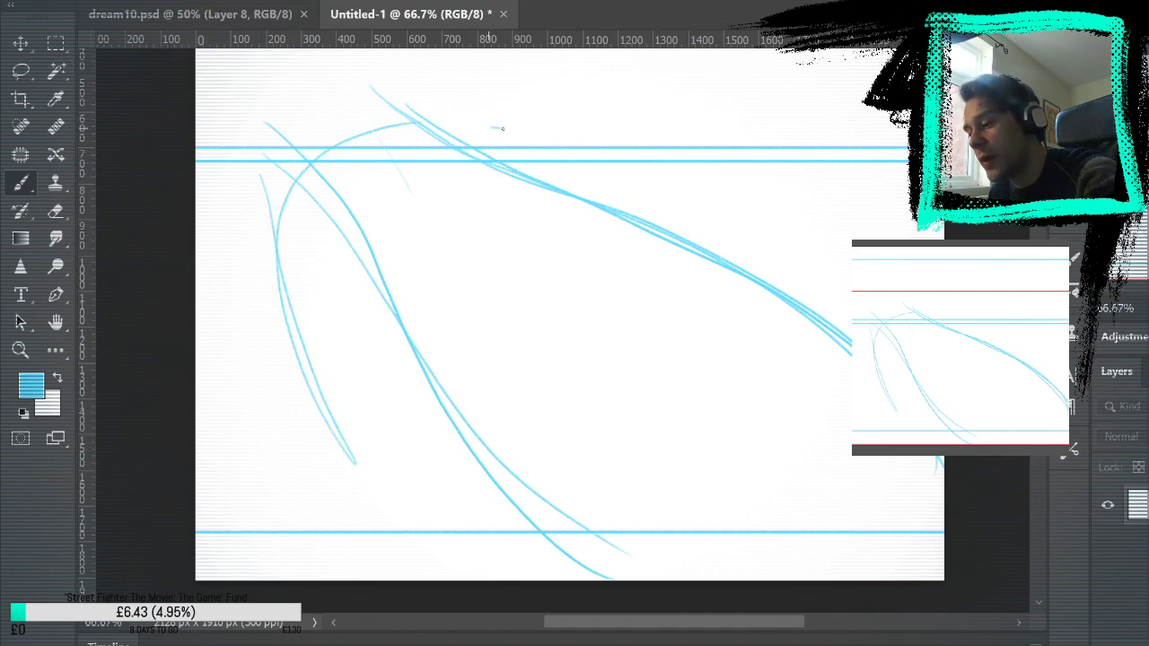
pyautogui.moveTo(494, 127); pyautogui.dragTo(436, 171)
pyautogui.moveTo(269, 191)
pyautogui.mouseDown()
pyautogui.moveTo(310, 163)
pyautogui.moveTo(493, 238)
pyautogui.mouseUp()
pyautogui.moveTo(422, 503); pyautogui.dragTo(389, 232)
pyautogui.moveTo(503, 224)
pyautogui.mouseDown()
pyautogui.moveTo(628, 141)
pyautogui.moveTo(754, 314)
pyautogui.moveTo(592, 237)
pyautogui.mouseUp()
pyautogui.moveTo(452, 553); pyautogui.dragTo(493, 550)
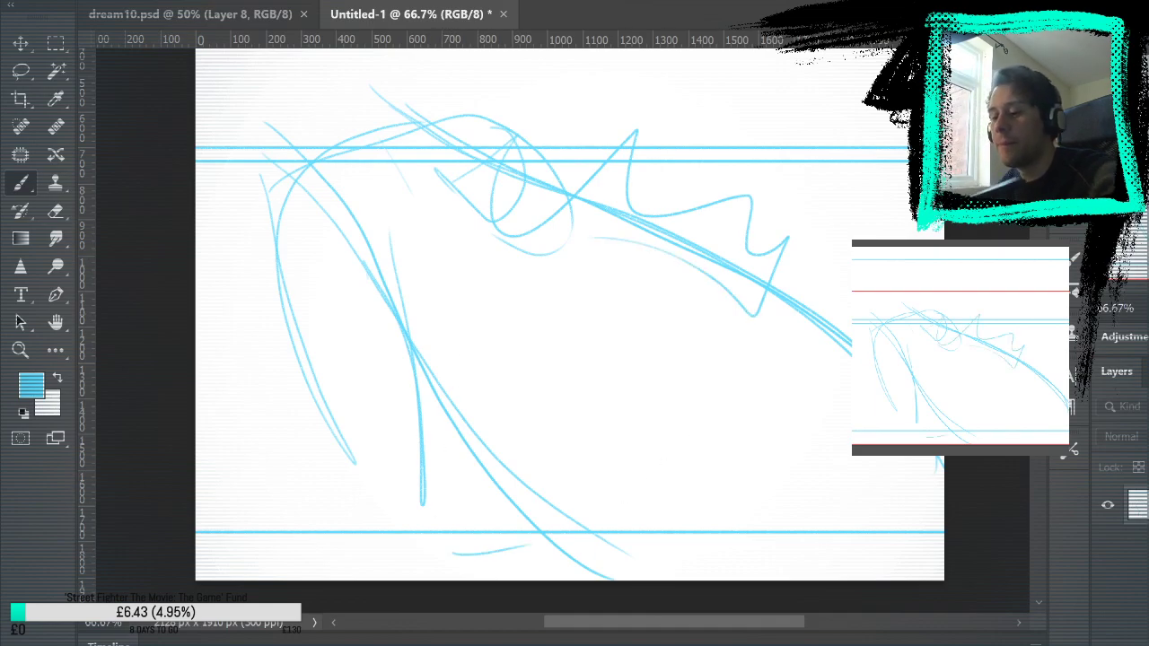
pyautogui.moveTo(507, 500); pyautogui.dragTo(705, 322)
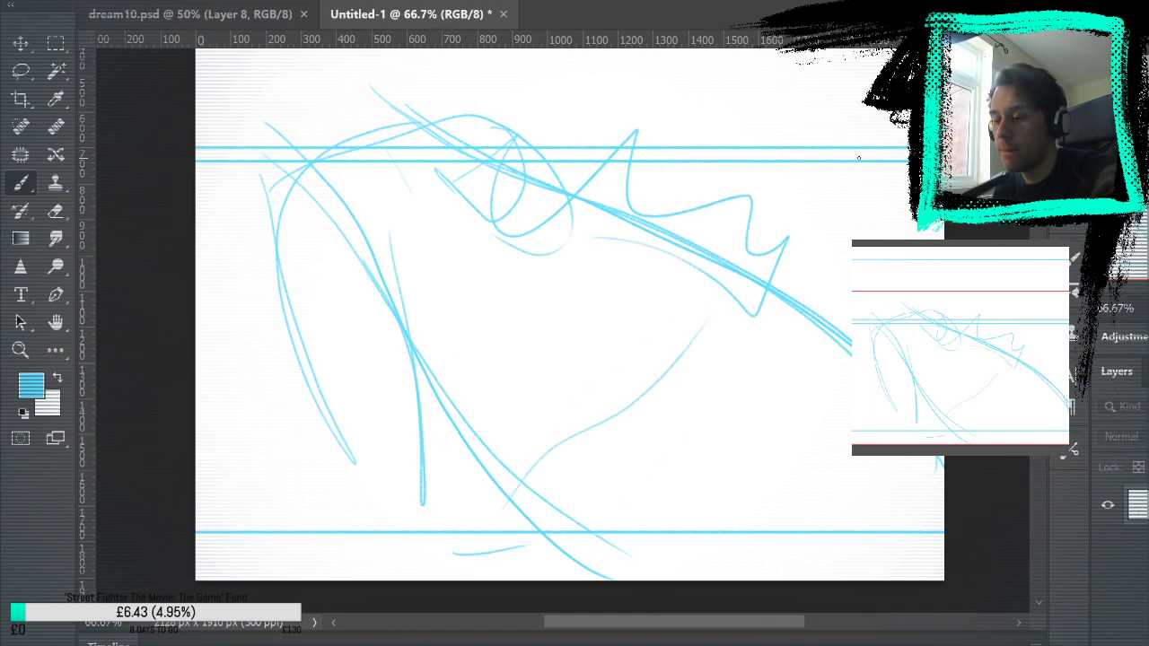
pyautogui.hotkey('ctrl', 'z')
pyautogui.hotkey('ctrl', 'z')
pyautogui.hotkey('ctrl', 'z')
pyautogui.hotkey('ctrl', 'z')
pyautogui.hotkey('ctrl', 'z')
pyautogui.hotkey('ctrl', 'z')
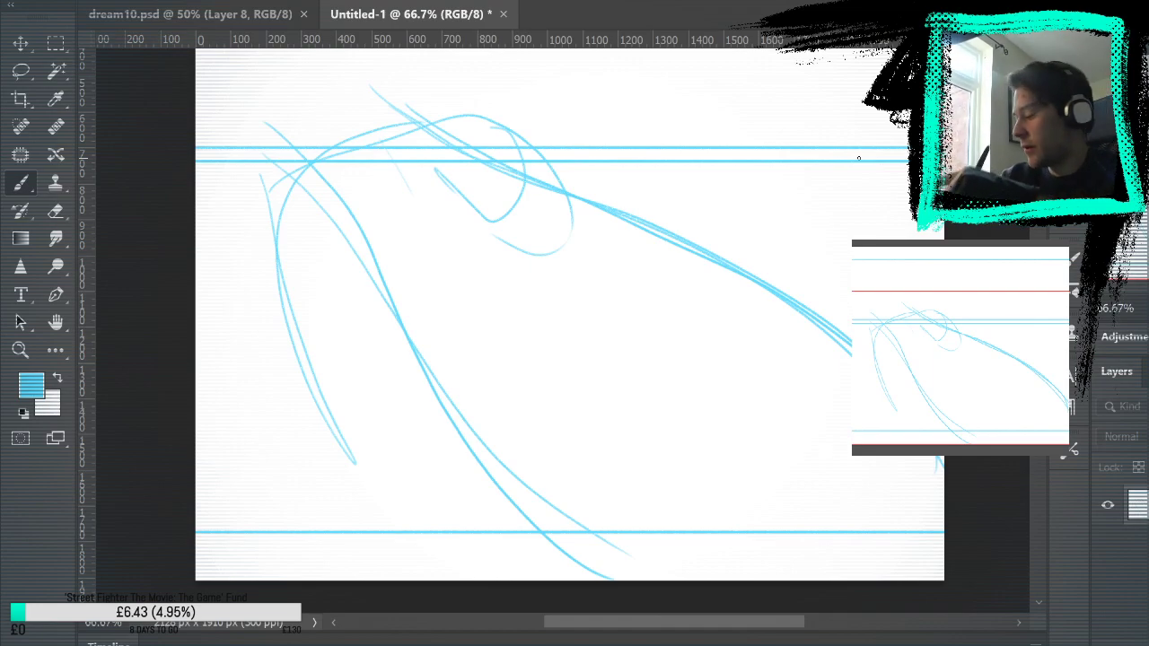
pyautogui.hotkey('ctrl', 'z')
pyautogui.hotkey('ctrl', 'z')
pyautogui.hotkey('ctrl', 'z')
pyautogui.hotkey('ctrl', 'z')
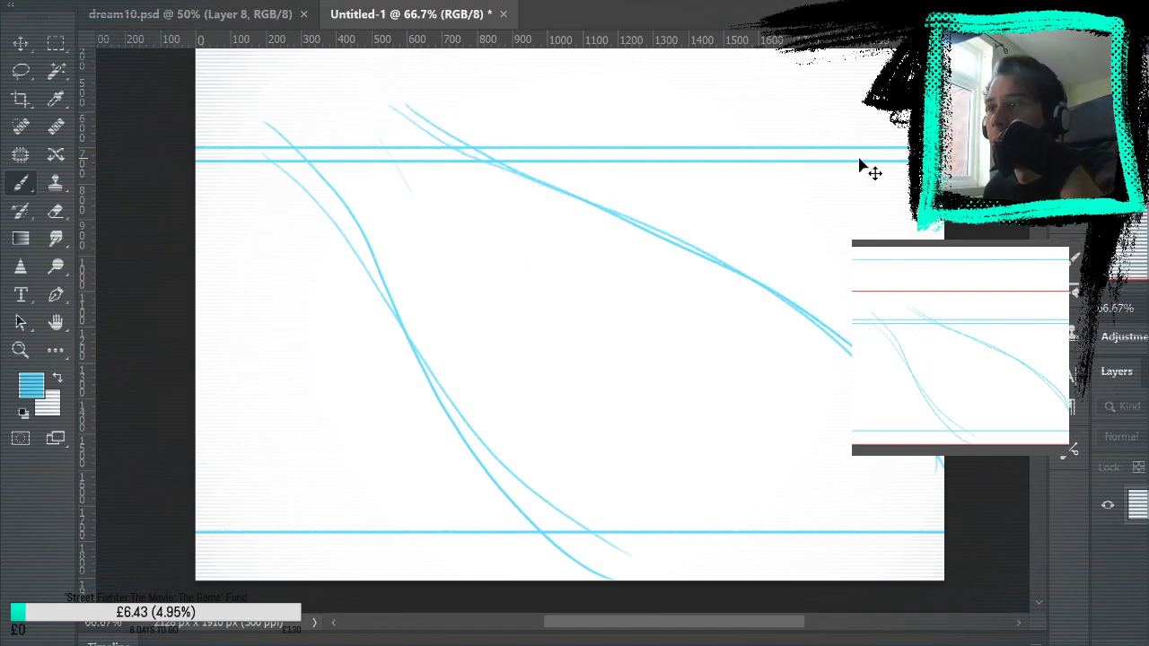
pyautogui.hotkey('ctrl', 'z')
pyautogui.hotkey('ctrl', 'z')
pyautogui.hotkey('ctrl', 'z')
pyautogui.hotkey('ctrl', 'z')
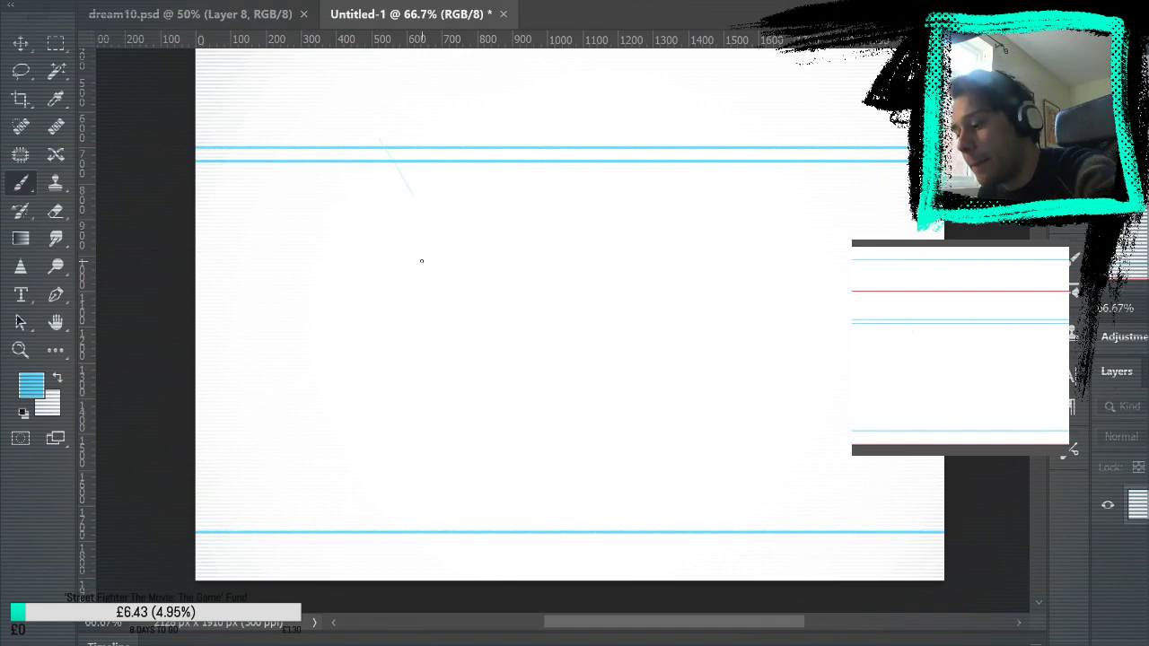
pyautogui.moveTo(429, 296)
pyautogui.mouseDown()
pyautogui.moveTo(608, 510)
pyautogui.moveTo(577, 185)
pyautogui.moveTo(700, 242)
pyautogui.mouseUp()
pyautogui.moveTo(655, 148)
pyautogui.mouseDown()
pyautogui.moveTo(685, 536)
pyautogui.moveTo(849, 415)
pyautogui.mouseUp()
pyautogui.moveTo(574, 171); pyautogui.dragTo(851, 341)
pyautogui.moveTo(849, 420); pyautogui.dragTo(513, 405)
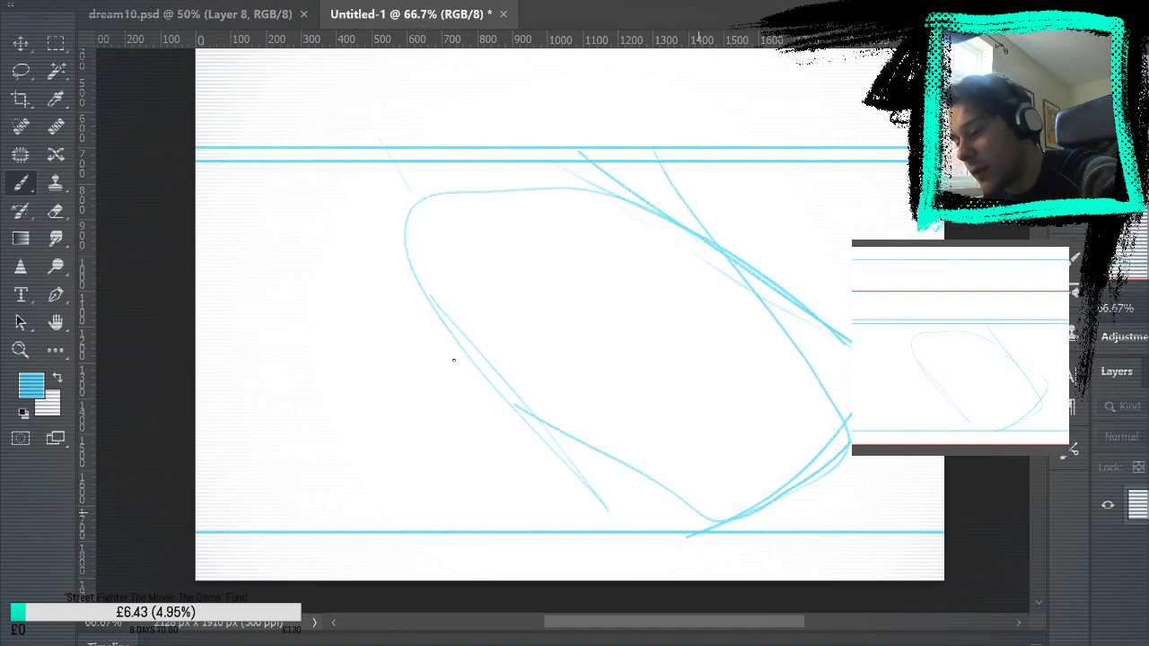
pyautogui.moveTo(374, 292); pyautogui.dragTo(709, 524)
pyautogui.moveTo(437, 350); pyautogui.dragTo(682, 564)
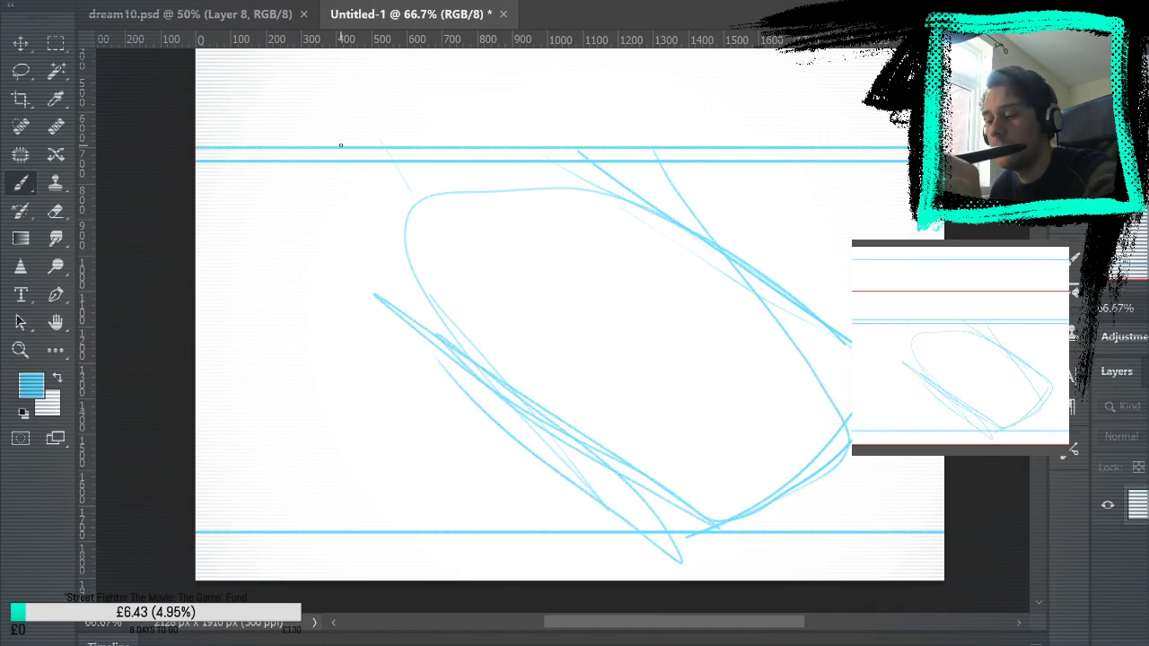
pyautogui.hotkey('ctrl', 'alt', 'z')
pyautogui.hotkey('ctrl', 'alt', 'z')
pyautogui.hotkey('ctrl', 'alt', 'z')
pyautogui.hotkey('ctrl', 'alt', 'z')
pyautogui.hotkey('ctrl', 'alt', 'z')
pyautogui.hotkey('ctrl', 'alt', 'z')
# Sketch a long diagonal, upper-right diagonals, a bottom-right curve and left-side lines
pyautogui.scroll(5, 346, 153)
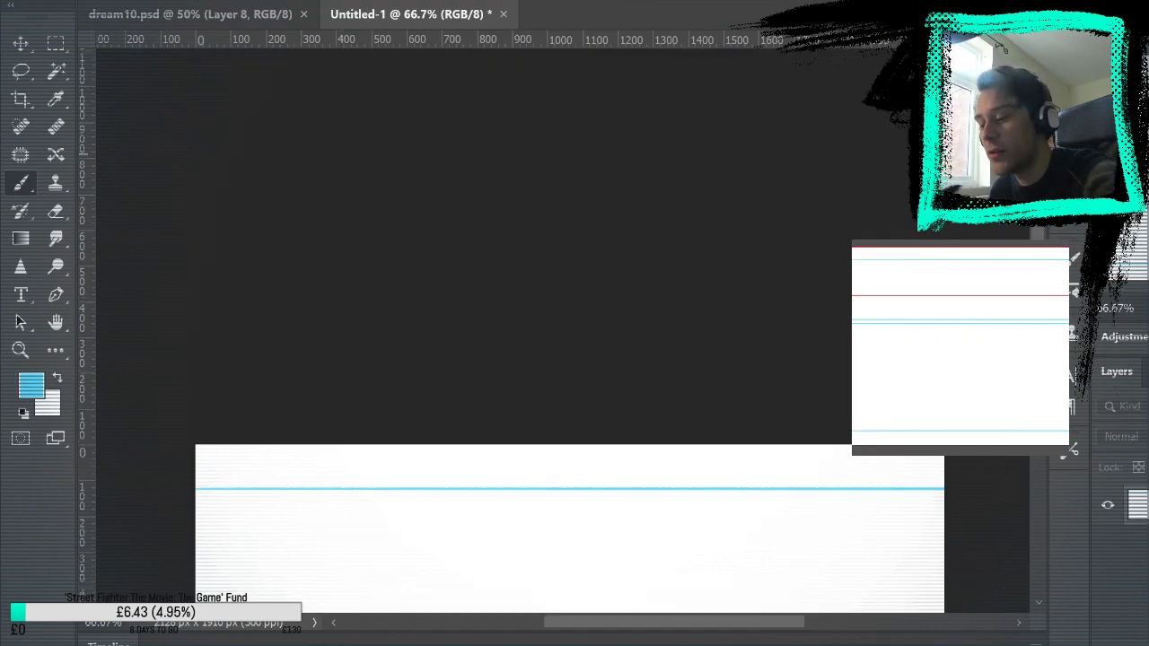
pyautogui.scroll(-5, 567, 323)
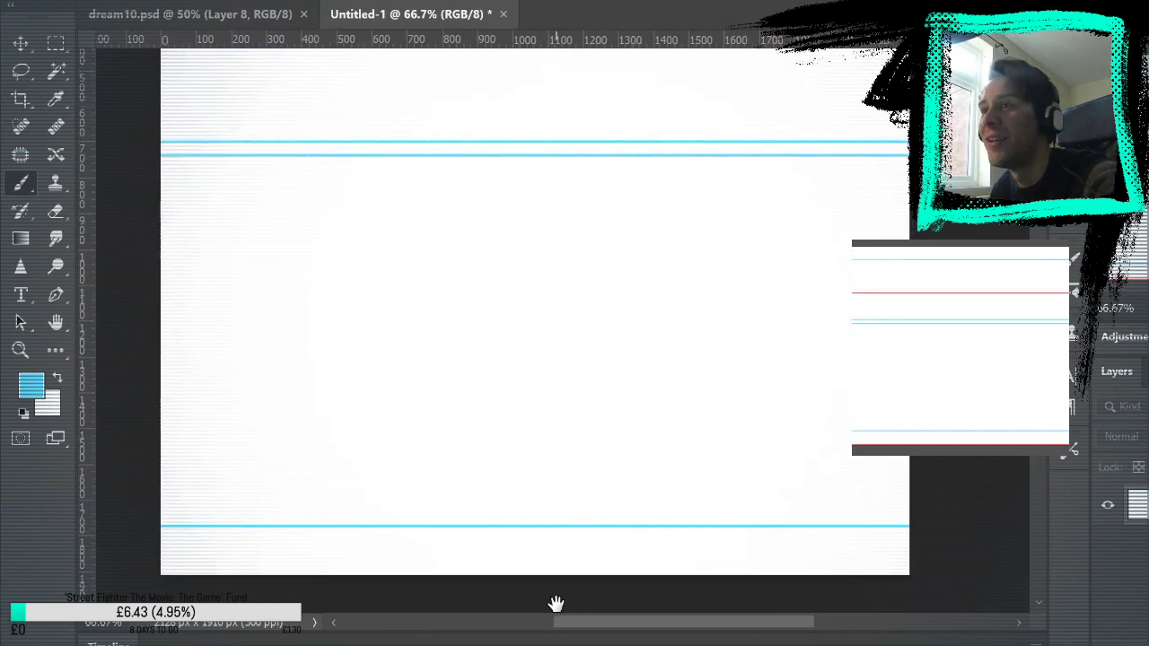
pyautogui.moveTo(347, 330); pyautogui.dragTo(669, 536)
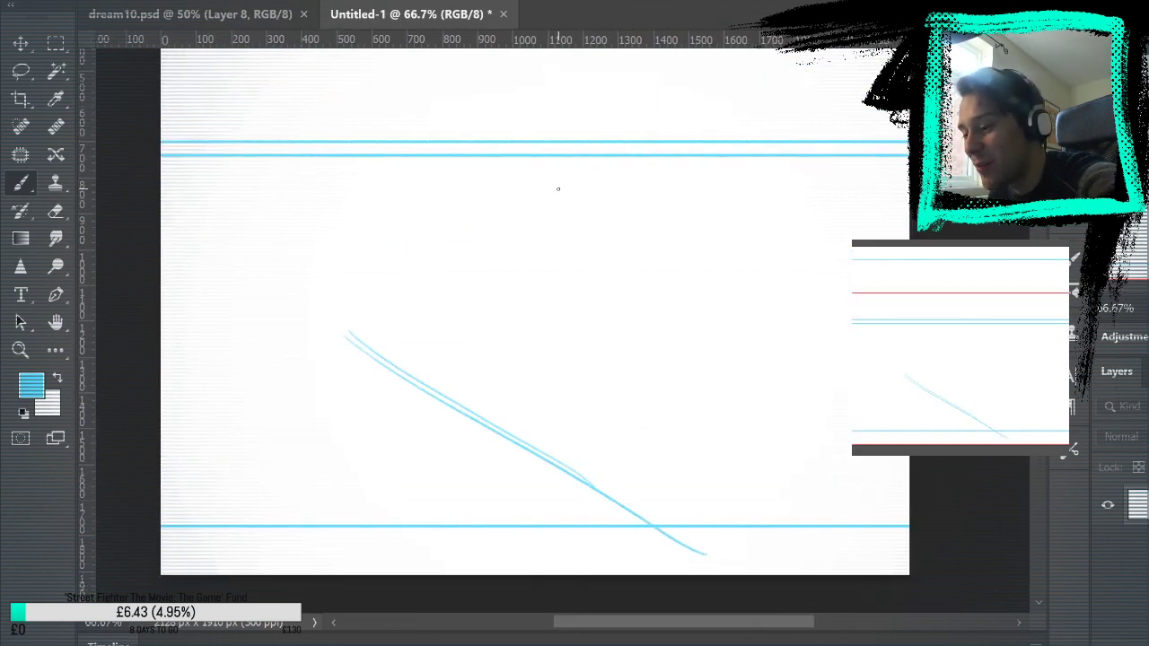
pyautogui.moveTo(572, 168); pyautogui.dragTo(803, 269)
pyautogui.moveTo(547, 128); pyautogui.dragTo(850, 337)
pyautogui.moveTo(604, 163); pyautogui.dragTo(850, 336)
pyautogui.moveTo(850, 424); pyautogui.dragTo(747, 570)
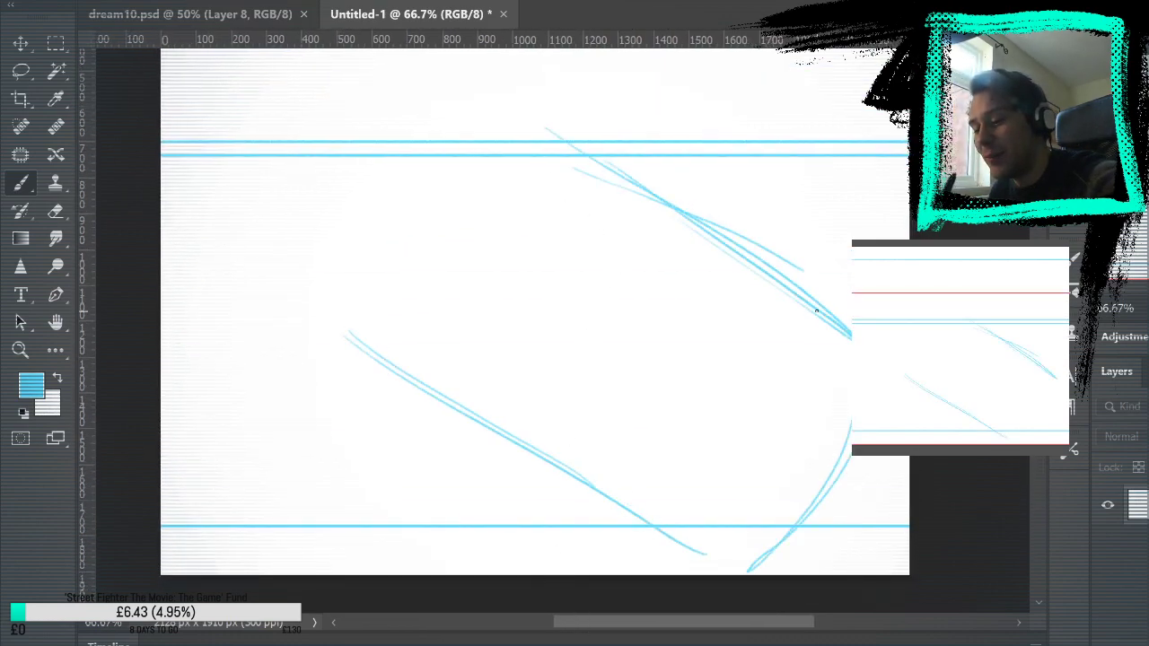
pyautogui.moveTo(556, 146); pyautogui.dragTo(484, 133)
pyautogui.moveTo(334, 314)
pyautogui.mouseDown()
pyautogui.moveTo(208, 114)
pyautogui.moveTo(254, 57)
pyautogui.mouseUp()
# Remove a stray horizontal guide near the page top and return to the Brush
pyautogui.moveTo(392, 39); pyautogui.dragTo(539, 144)
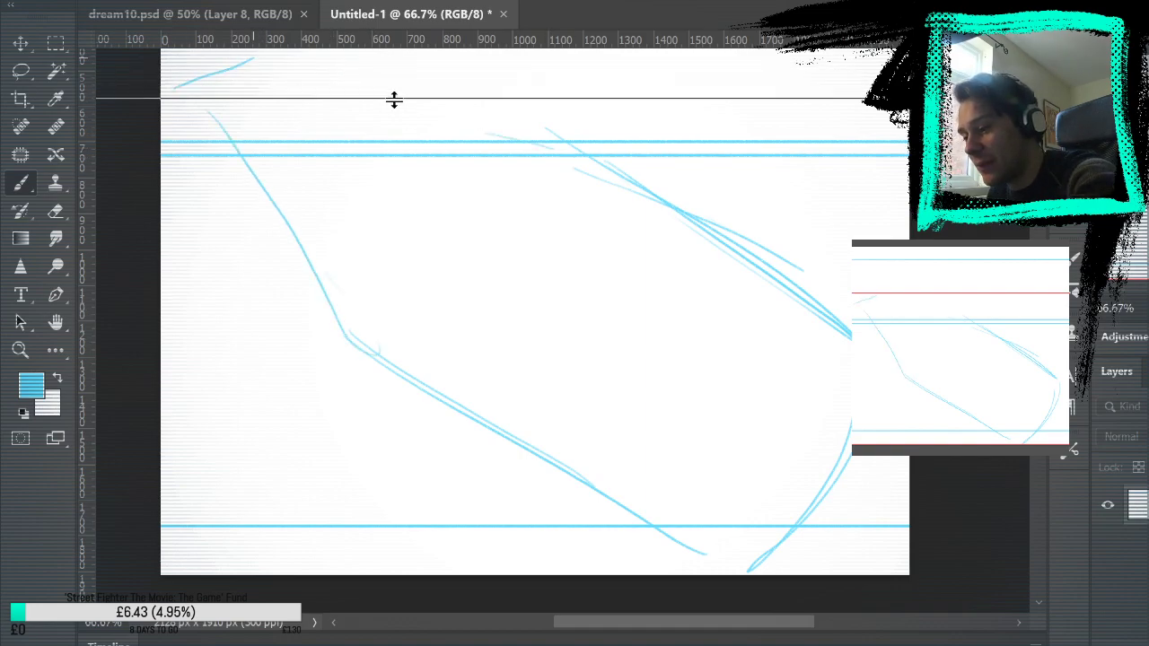
pyautogui.moveTo(609, 216); pyautogui.dragTo(619, 328)
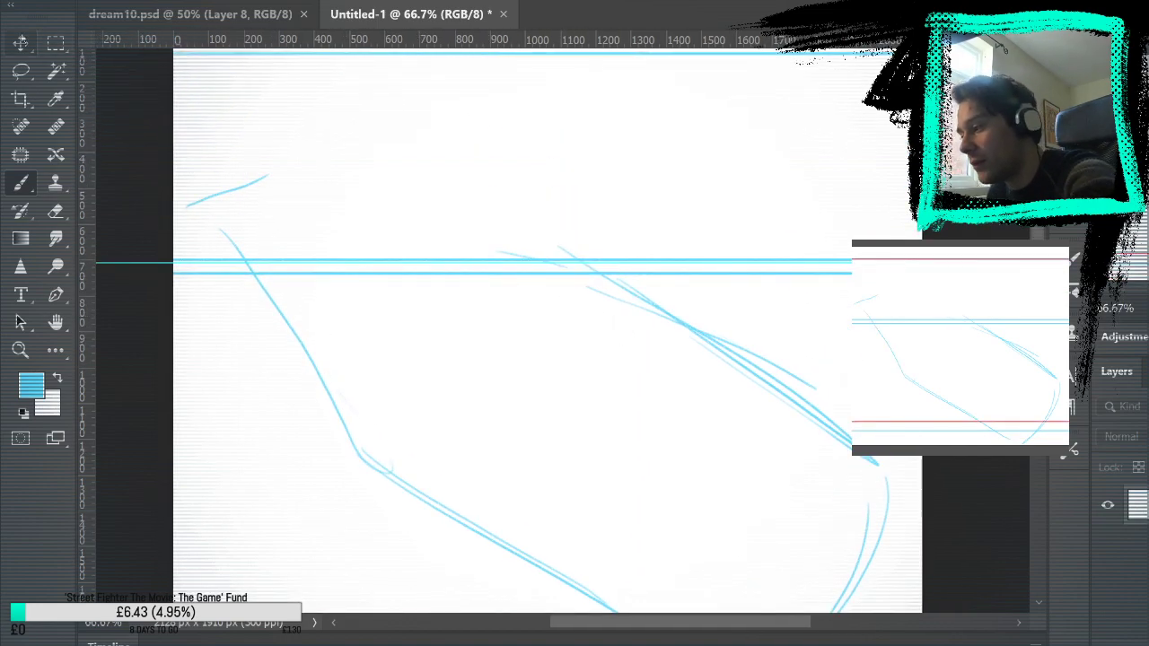
pyautogui.press('v')
pyautogui.hotkey('ctrl', 'z')
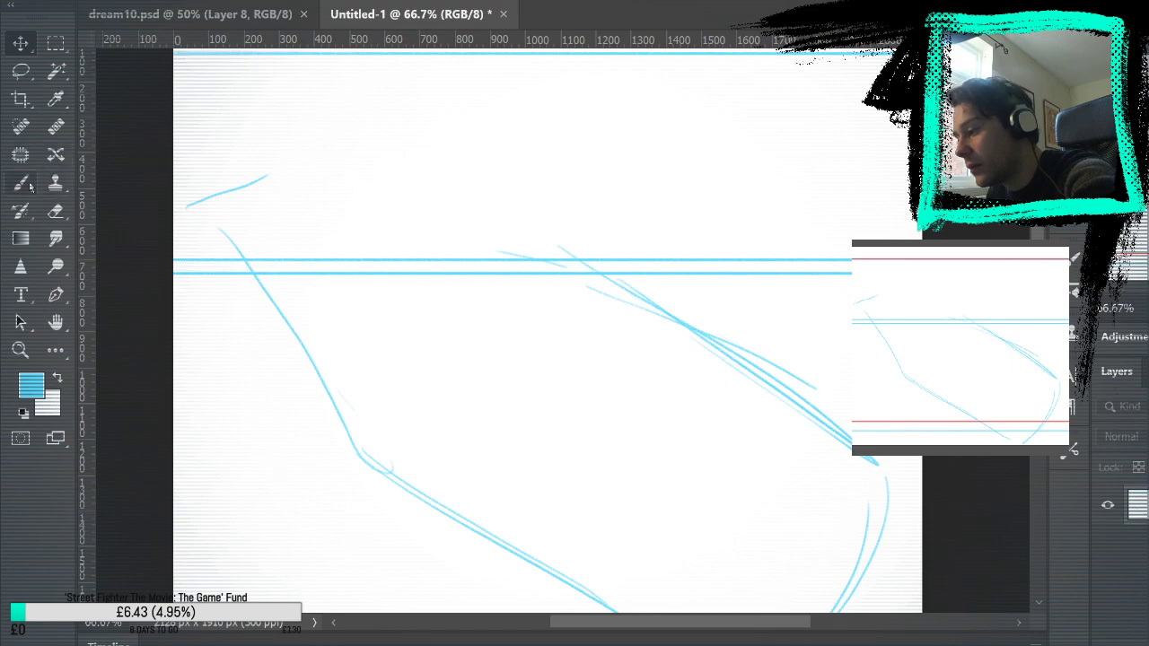
pyautogui.click(27, 184)
# Sketch a large ellipse with looping strokes along its top and a hook inside
pyautogui.moveTo(265, 184); pyautogui.dragTo(574, 258)
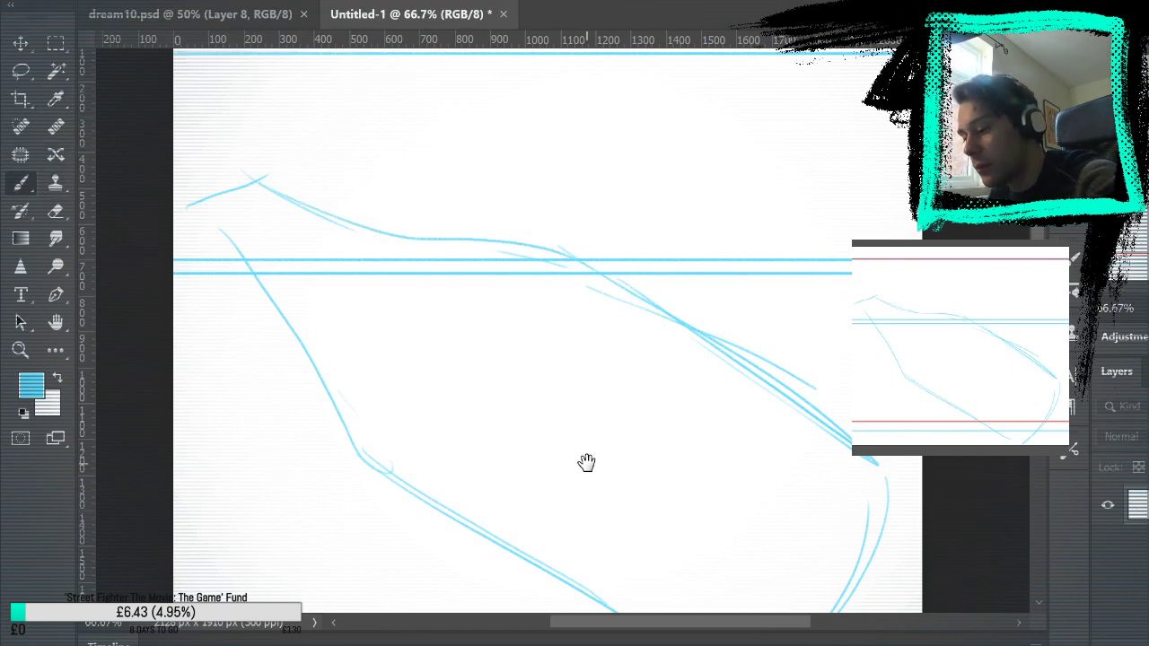
pyautogui.moveTo(584, 462)
pyautogui.mouseDown()
pyautogui.moveTo(677, 282)
pyautogui.moveTo(551, 374)
pyautogui.mouseUp()
pyautogui.moveTo(256, 238)
pyautogui.mouseDown()
pyautogui.moveTo(418, 403)
pyautogui.moveTo(326, 174)
pyautogui.moveTo(436, 170)
pyautogui.moveTo(431, 269)
pyautogui.moveTo(606, 231)
pyautogui.mouseUp()
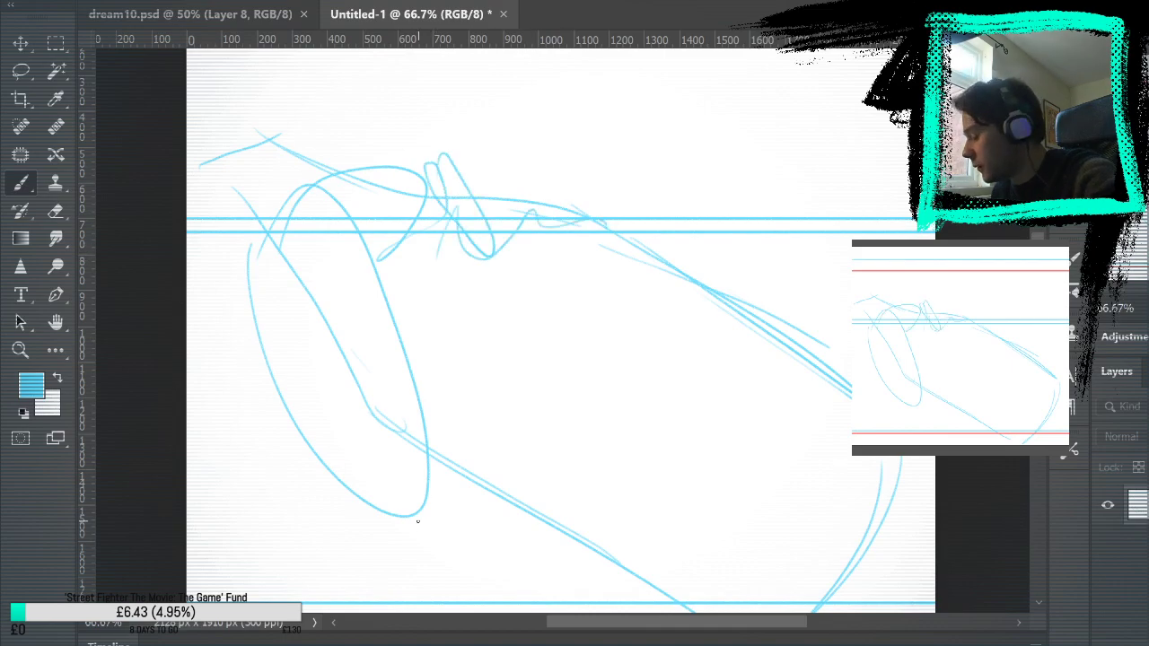
pyautogui.moveTo(466, 527); pyautogui.dragTo(511, 489)
pyautogui.moveTo(499, 179)
pyautogui.mouseDown()
pyautogui.moveTo(572, 275)
pyautogui.moveTo(644, 256)
pyautogui.mouseUp()
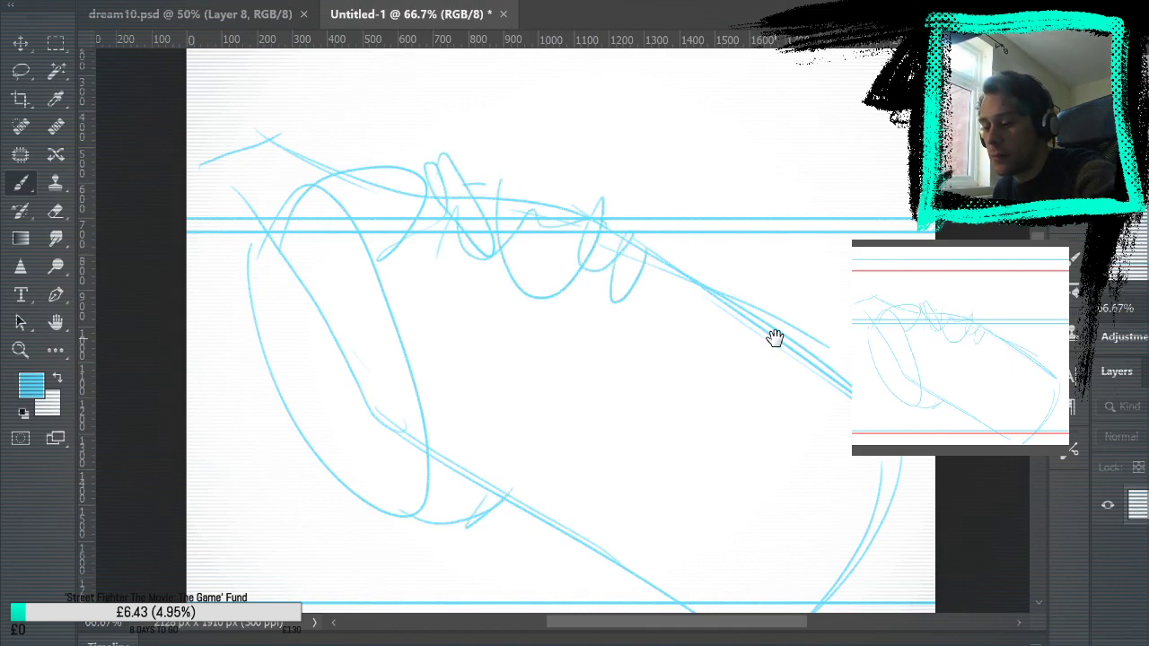
pyautogui.moveTo(774, 337)
pyautogui.mouseDown()
pyautogui.moveTo(730, 212)
pyautogui.moveTo(646, 367)
pyautogui.moveTo(663, 389)
pyautogui.mouseUp()
pyautogui.moveTo(534, 469); pyautogui.dragTo(544, 491)
# Add zigzag spikes, long strokes down to the page edges and a thin upper-panel curve
pyautogui.moveTo(787, 359); pyautogui.dragTo(740, 125)
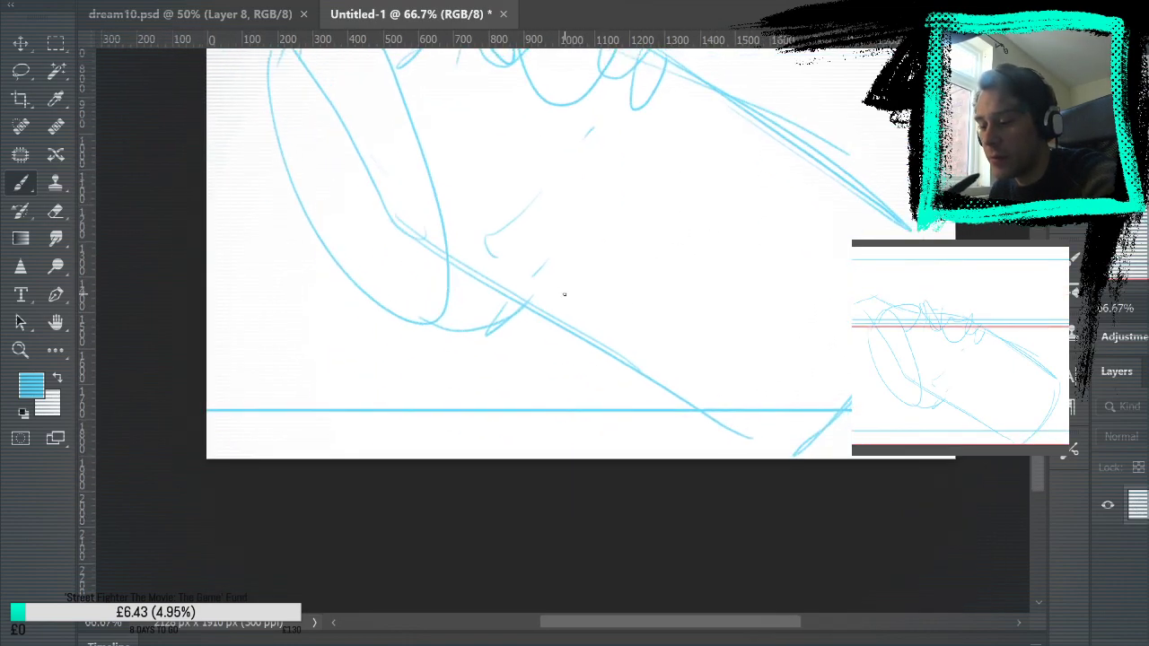
pyautogui.moveTo(554, 281)
pyautogui.mouseDown()
pyautogui.moveTo(600, 220)
pyautogui.moveTo(696, 171)
pyautogui.moveTo(725, 229)
pyautogui.mouseUp()
pyautogui.moveTo(754, 151); pyautogui.dragTo(762, 252)
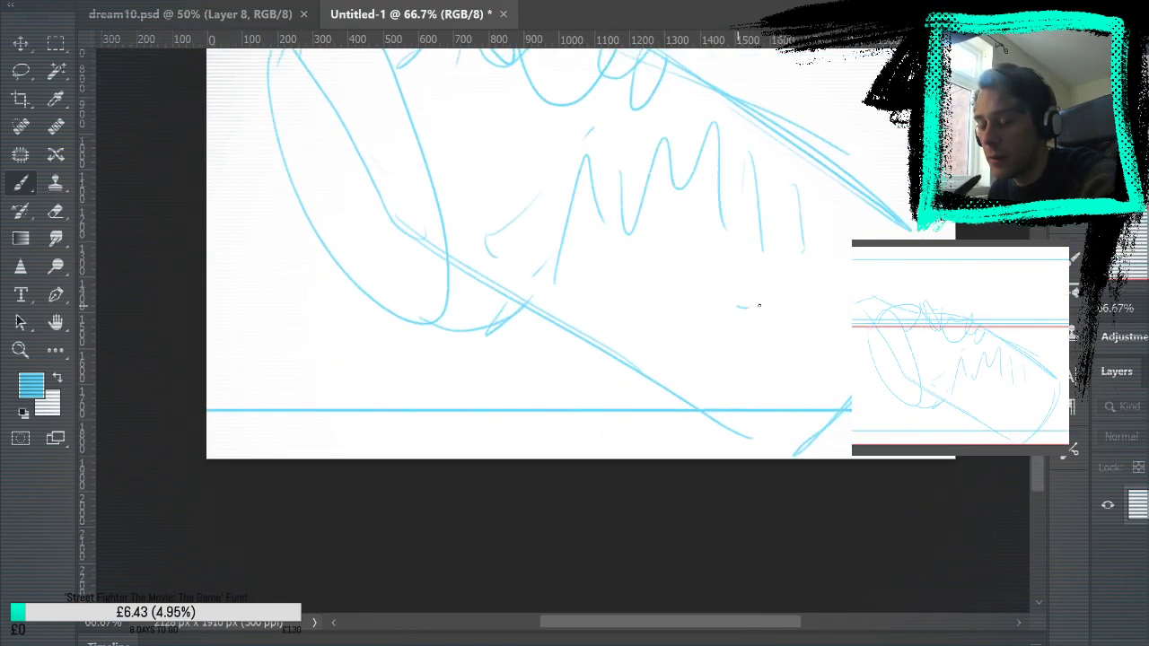
pyautogui.moveTo(758, 305); pyautogui.dragTo(719, 436)
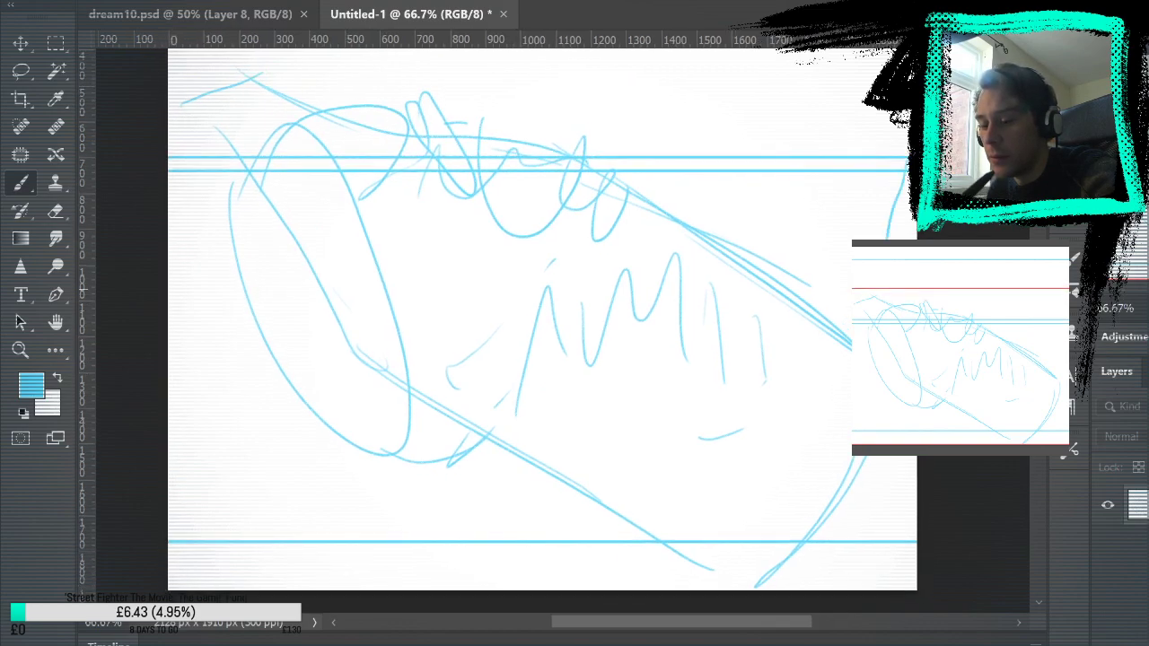
pyautogui.moveTo(468, 454); pyautogui.dragTo(387, 588)
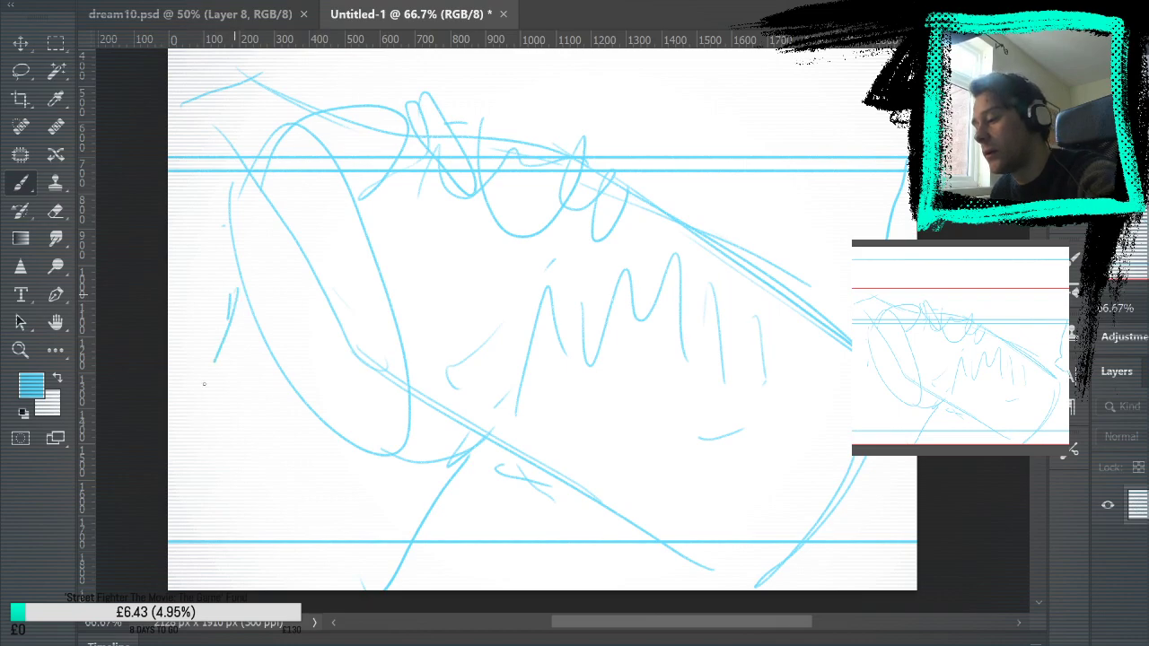
pyautogui.moveTo(204, 384); pyautogui.dragTo(168, 467)
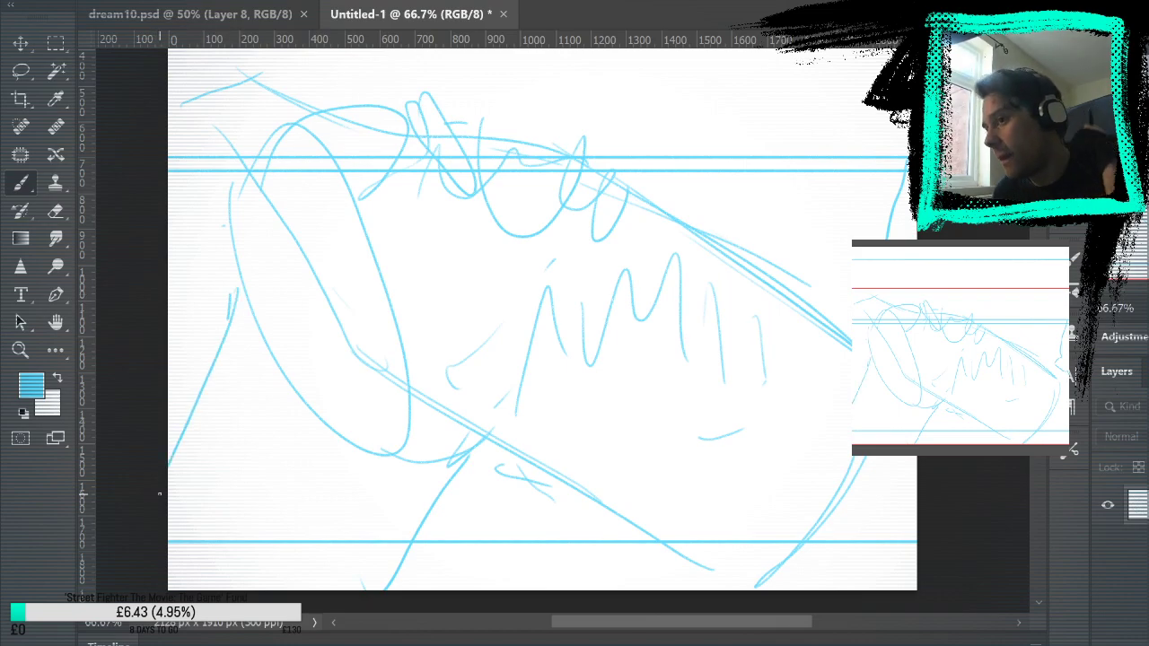
pyautogui.moveTo(646, 183); pyautogui.dragTo(615, 430)
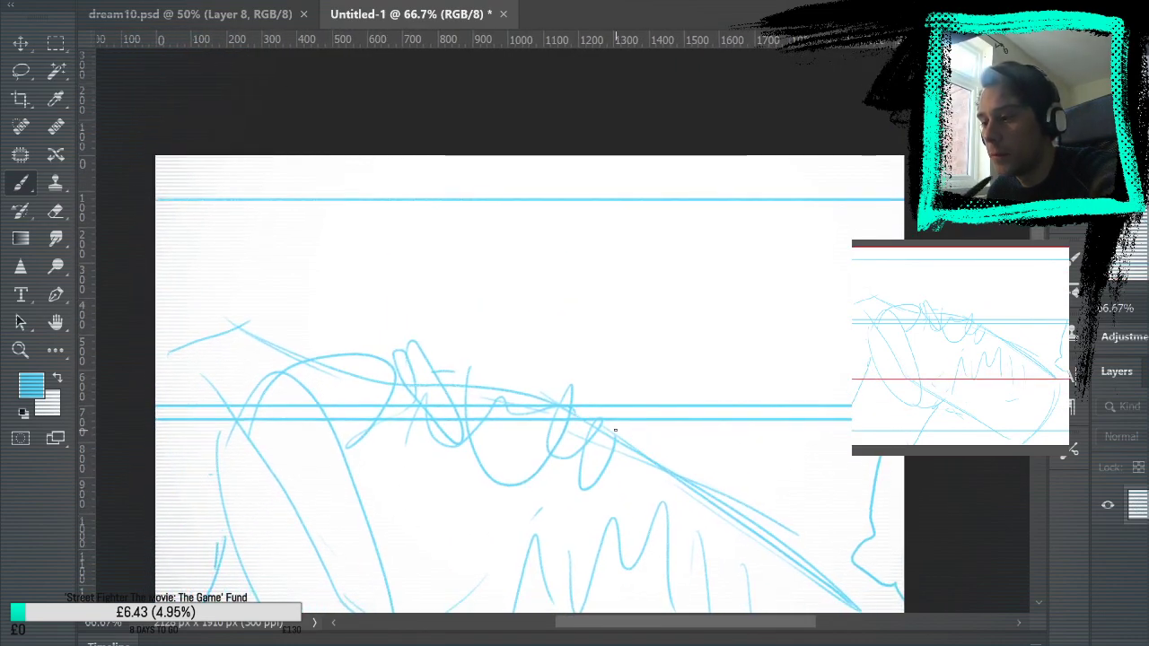
pyautogui.moveTo(697, 310); pyautogui.dragTo(687, 293)
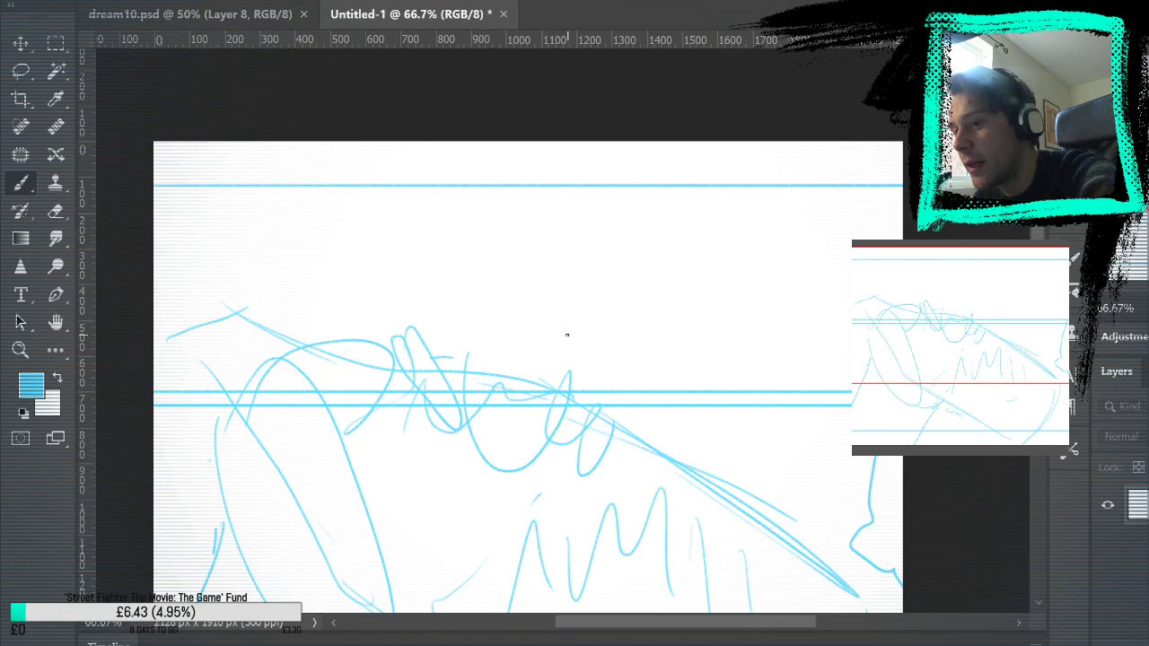
pyautogui.moveTo(521, 193); pyautogui.dragTo(568, 370)
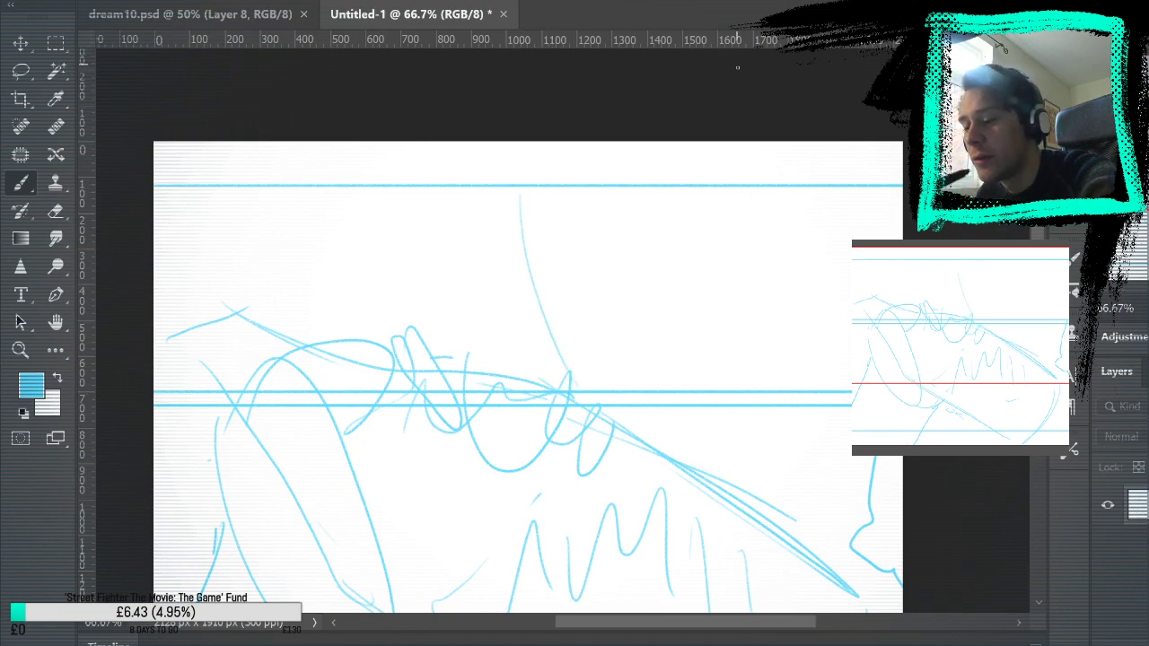
# Undo the thin curve and marquee-select the strip above the panel border
pyautogui.hotkey('ctrl', 'z')
pyautogui.press('m')
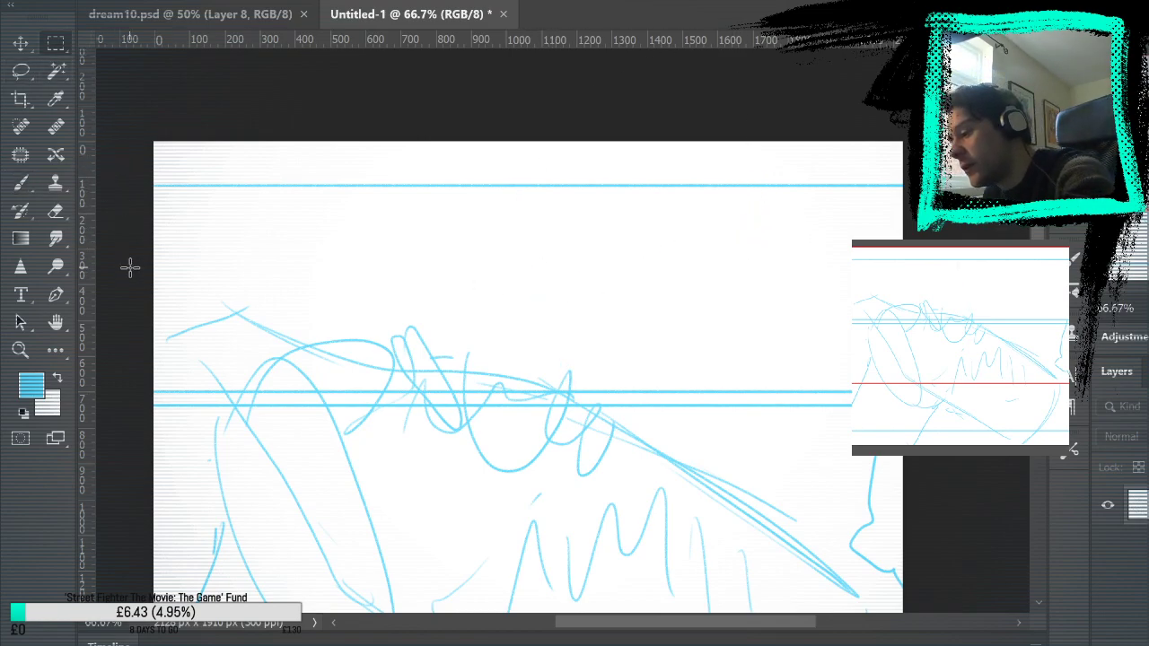
pyautogui.moveTo(131, 275); pyautogui.dragTo(638, 337)
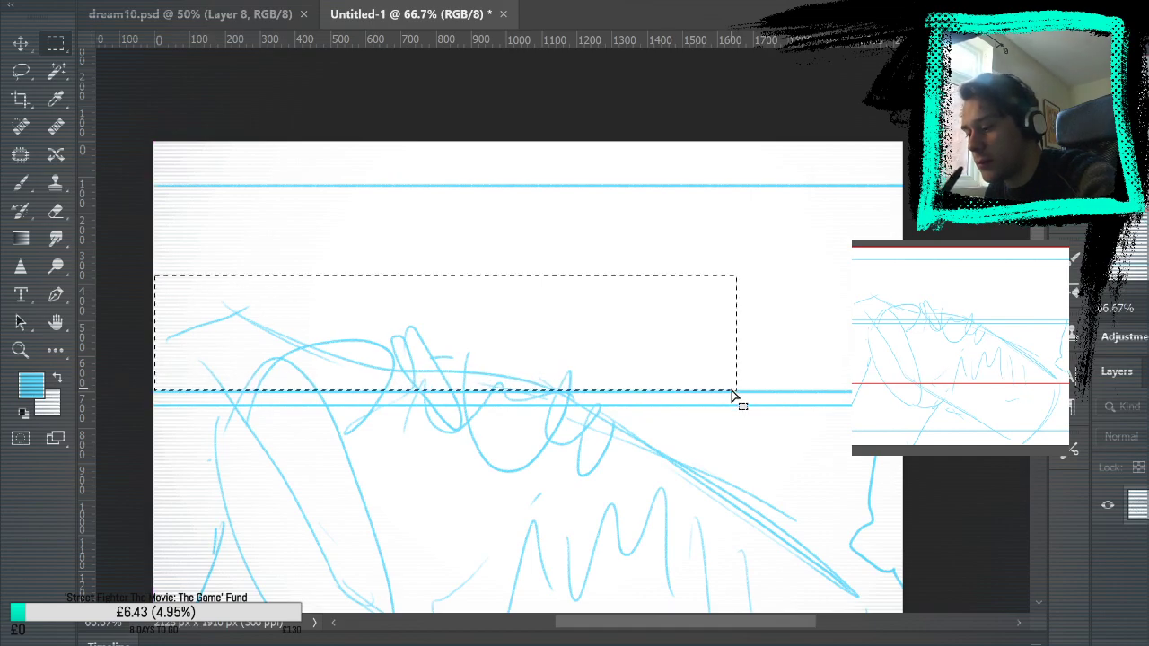
pyautogui.moveTo(734, 378); pyautogui.dragTo(736, 390)
pyautogui.press('i')
pyautogui.press('m')
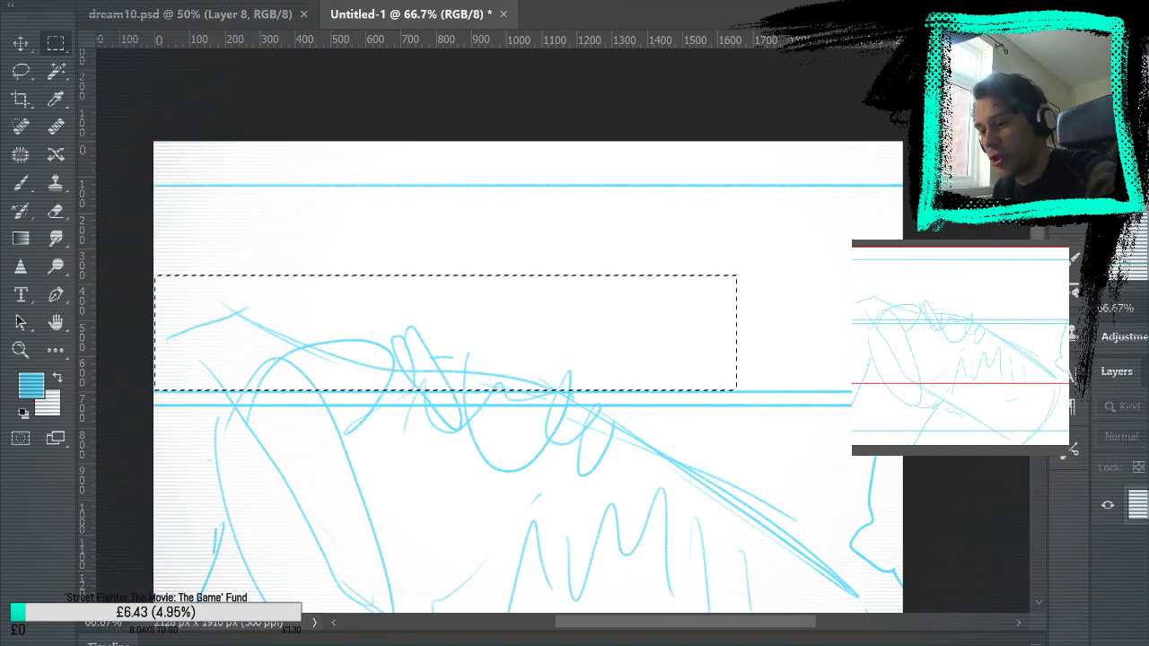
pyautogui.hotkey('ctrl', 'v')
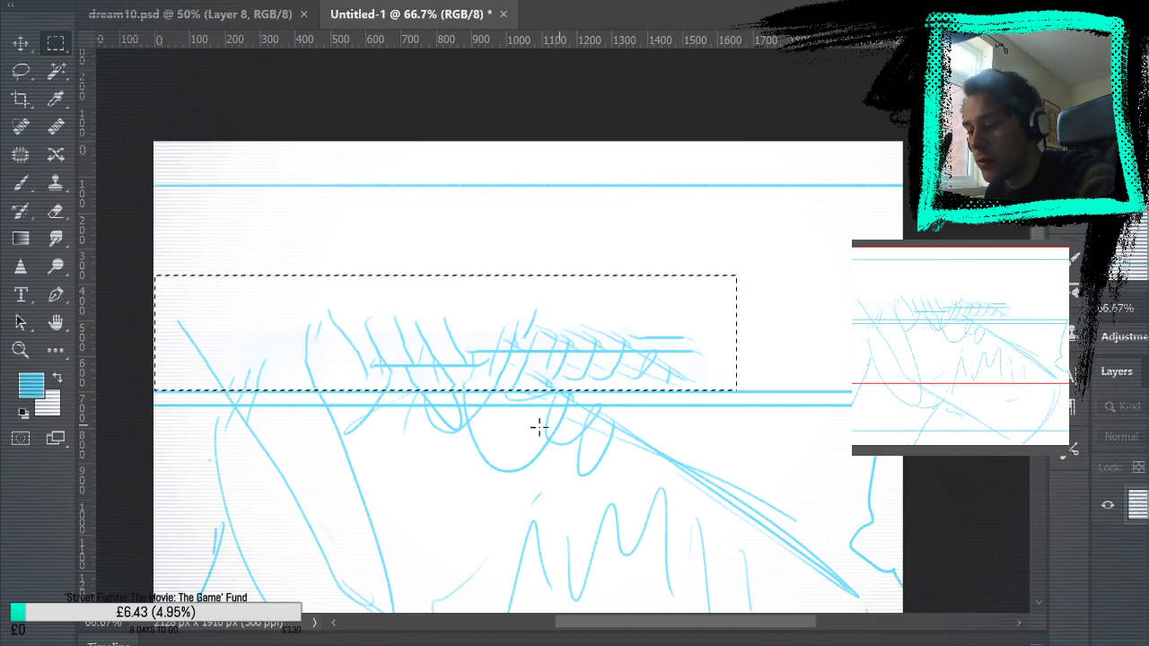
# Fill the selected strip with white on a new layer and merge it into the background
pyautogui.press('x')
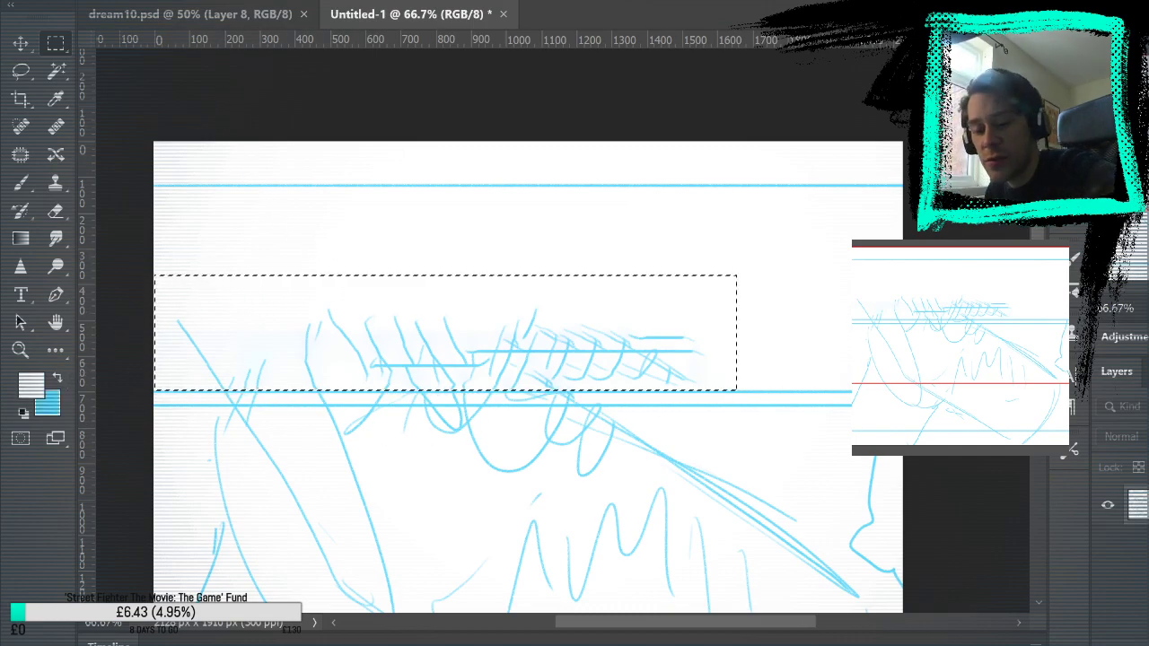
pyautogui.hotkey('ctrl', 'alt', 'shift', 'n')
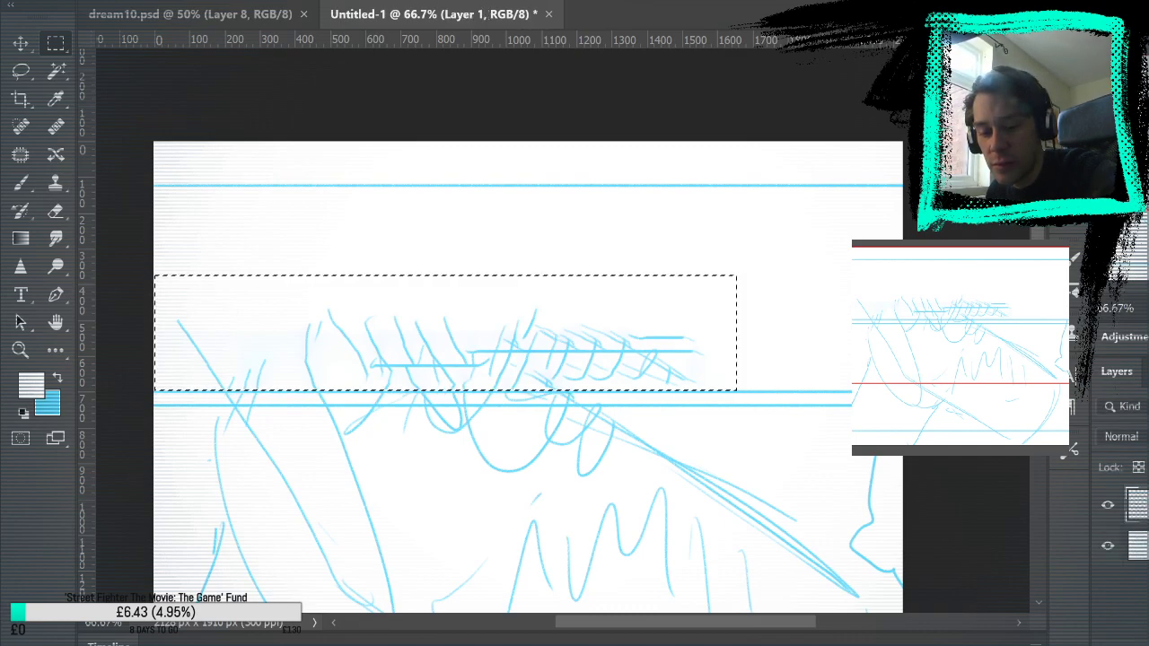
pyautogui.hotkey('alt', 'BackSpace')
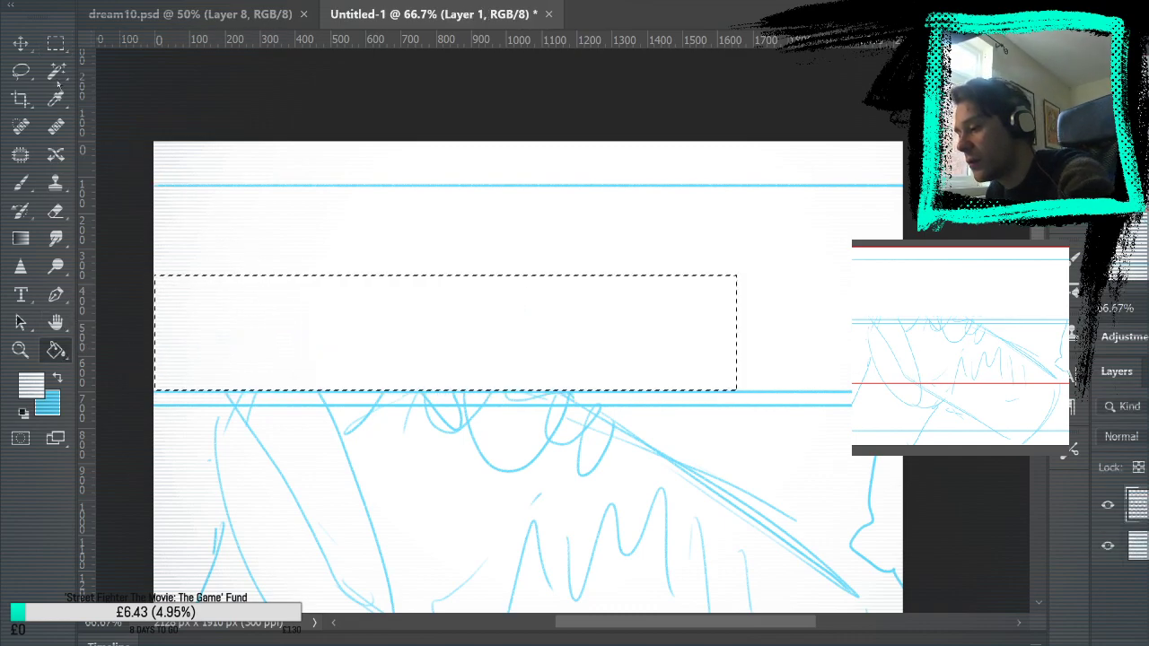
pyautogui.hotkey('ctrl', 'd')
pyautogui.hotkey('ctrl', 'e')
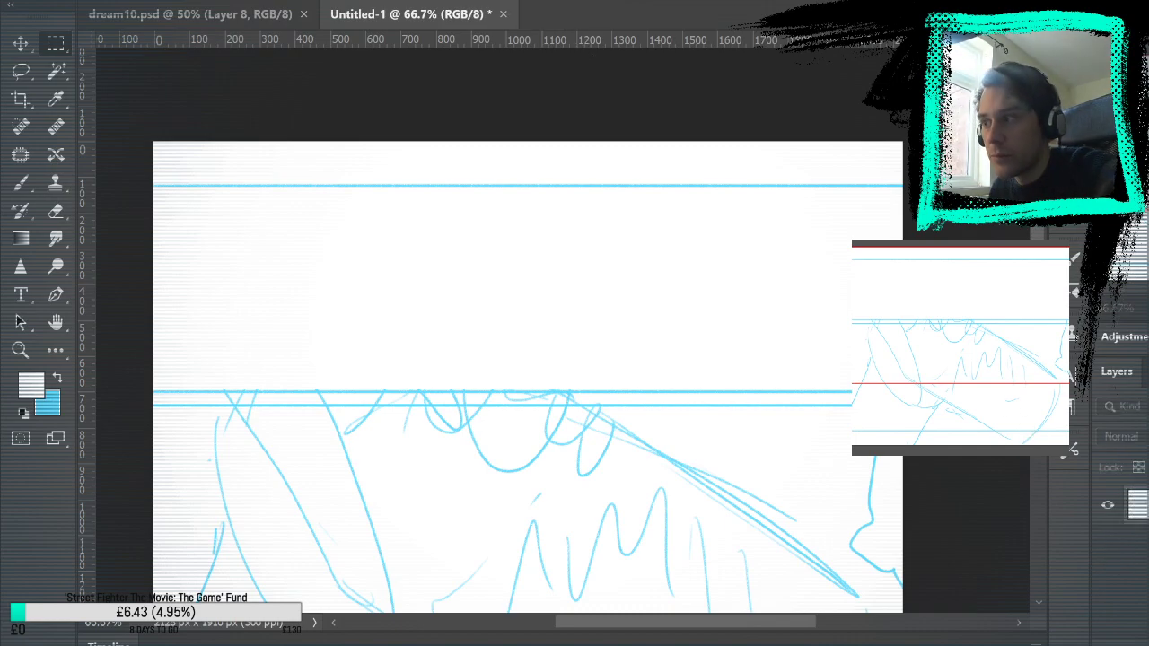
# Duplicate the Background layer and set the copy to Multiply blending
pyautogui.hotkey('ctrl', 'j')
pyautogui.hotkey('ctrl', 'z')
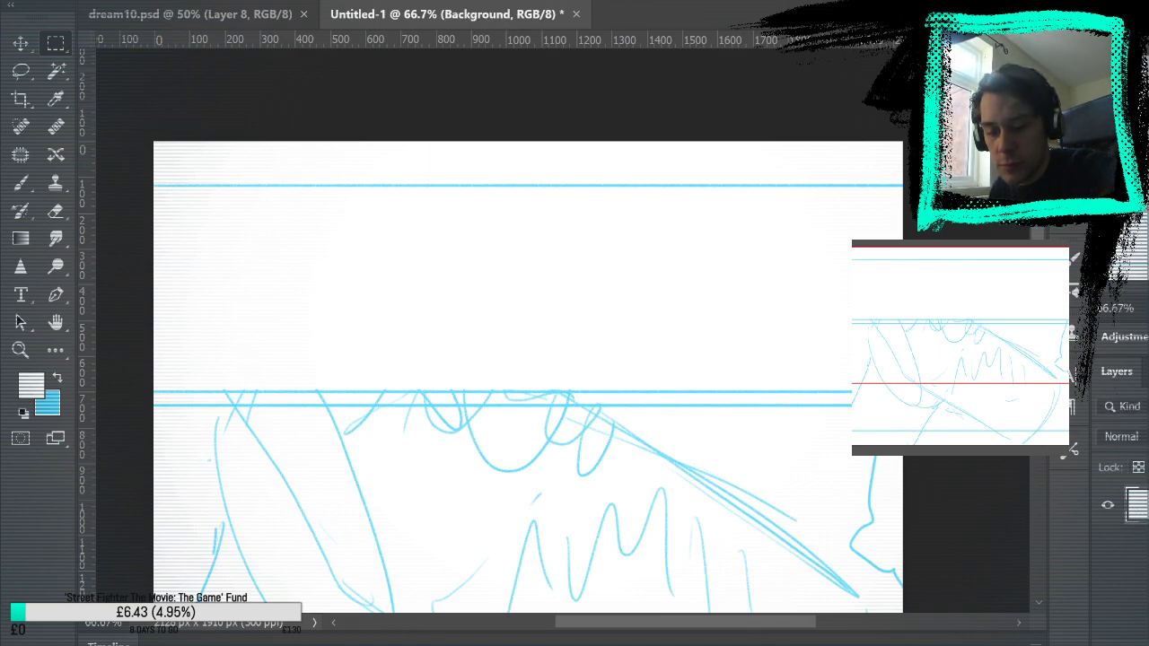
pyautogui.hotkey('ctrl', 'z')
pyautogui.hotkey('ctrl', 'alt', 'shift', 'n')
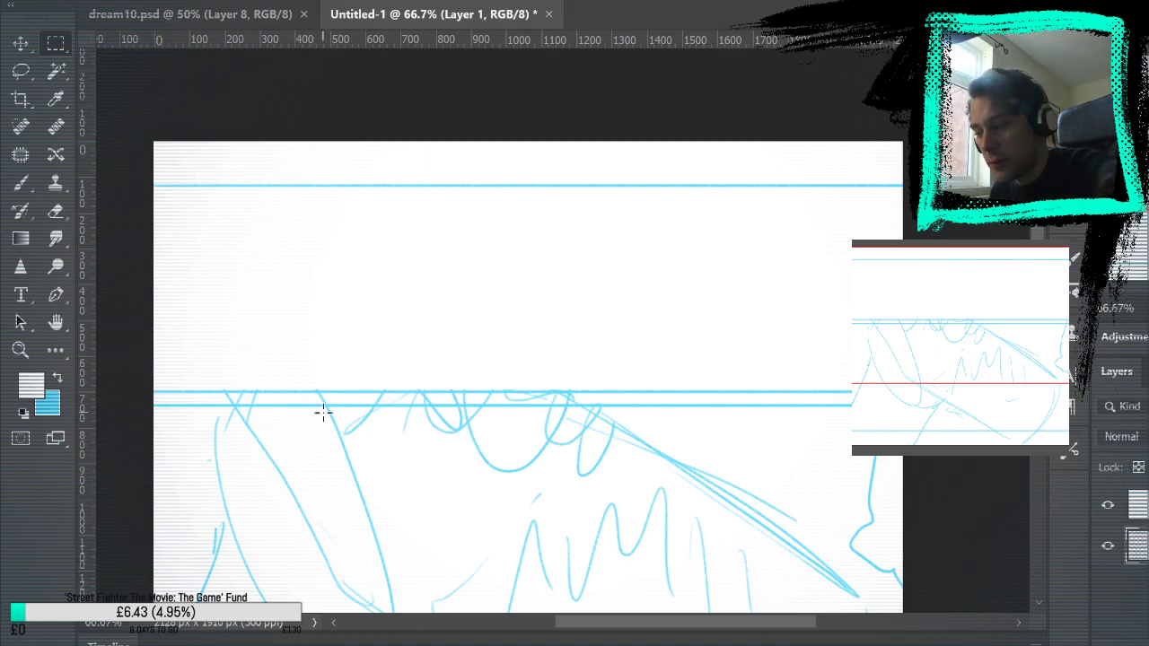
pyautogui.hotkey('ctrl', 'z')
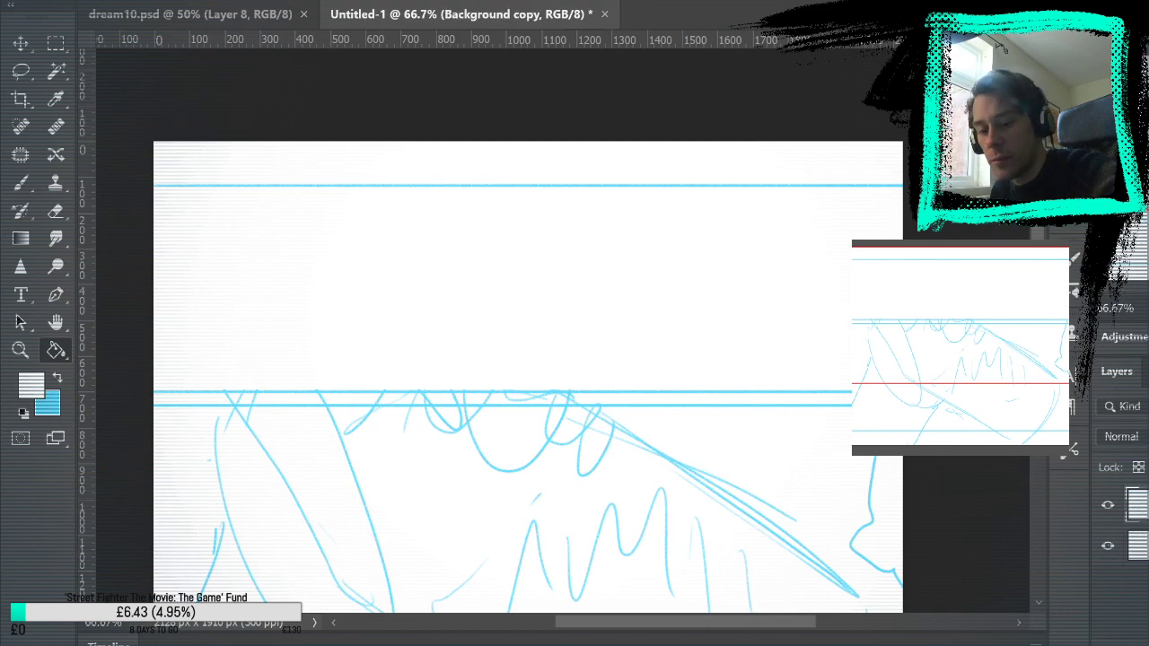
pyautogui.hotkey('shift', 'alt', 'm')
pyautogui.moveTo(1045, 483)
pyautogui.mouseDown()
pyautogui.moveTo(841, 198)
pyautogui.moveTo(607, 326)
pyautogui.mouseUp()
pyautogui.moveTo(786, 197); pyautogui.dragTo(832, 261)
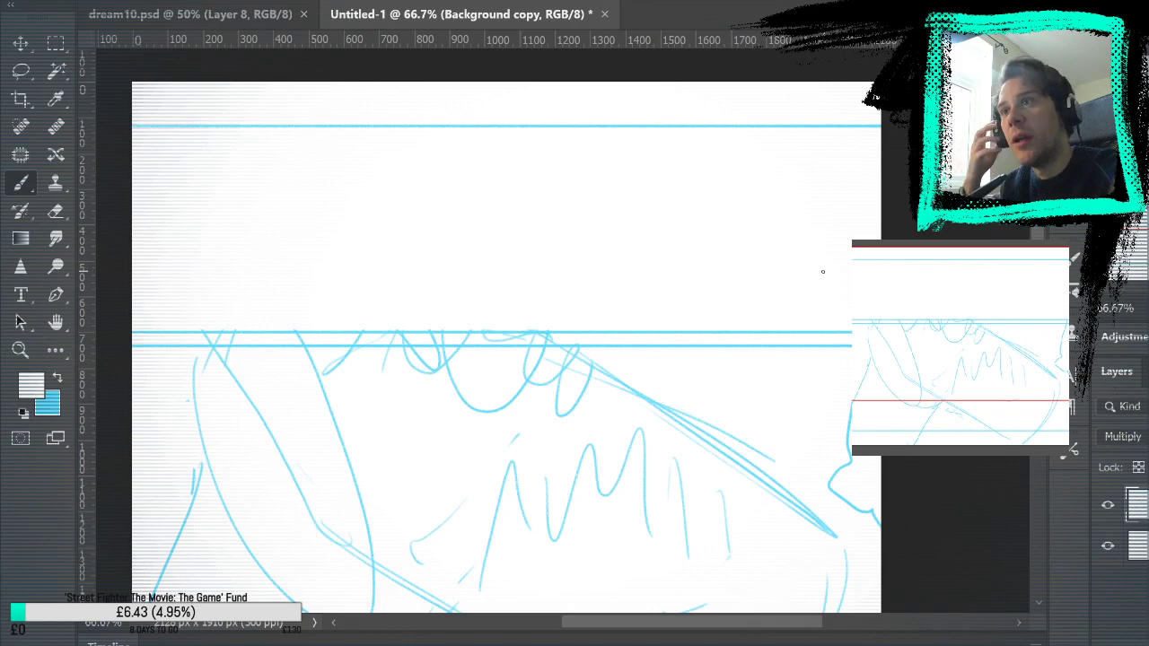
pyautogui.moveTo(810, 252)
pyautogui.mouseDown()
pyautogui.moveTo(823, 359)
pyautogui.moveTo(815, 338)
pyautogui.mouseUp()
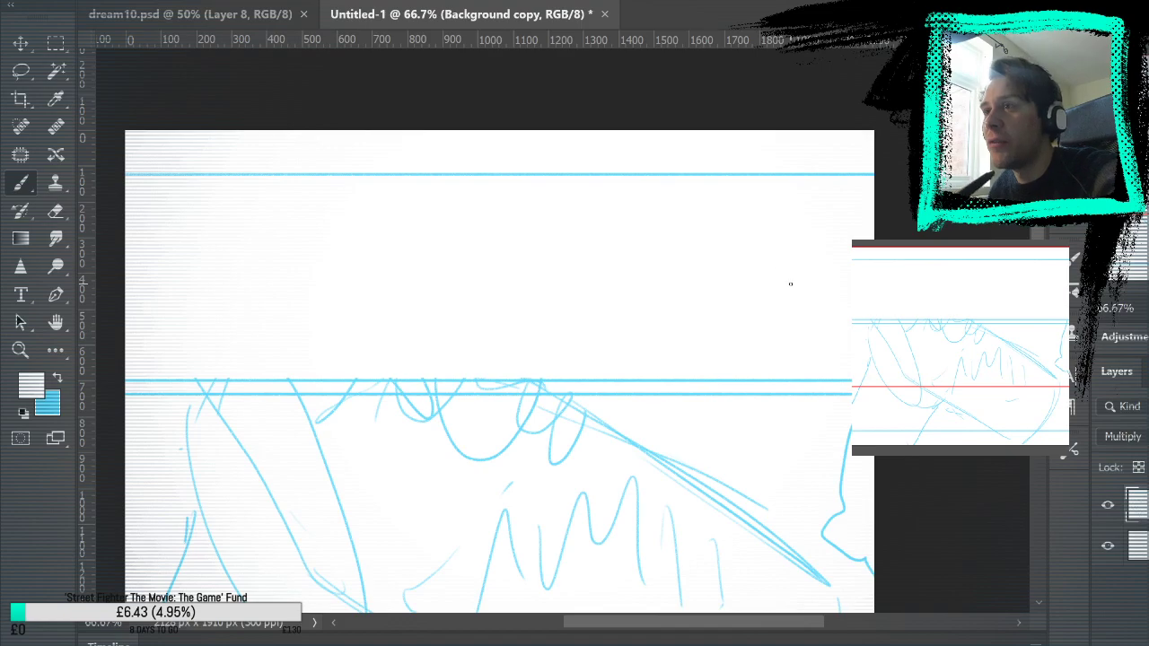
pyautogui.moveTo(789, 284); pyautogui.dragTo(792, 235)
pyautogui.moveTo(778, 155)
pyautogui.mouseDown()
pyautogui.moveTo(817, 182)
pyautogui.moveTo(835, 413)
pyautogui.mouseUp()
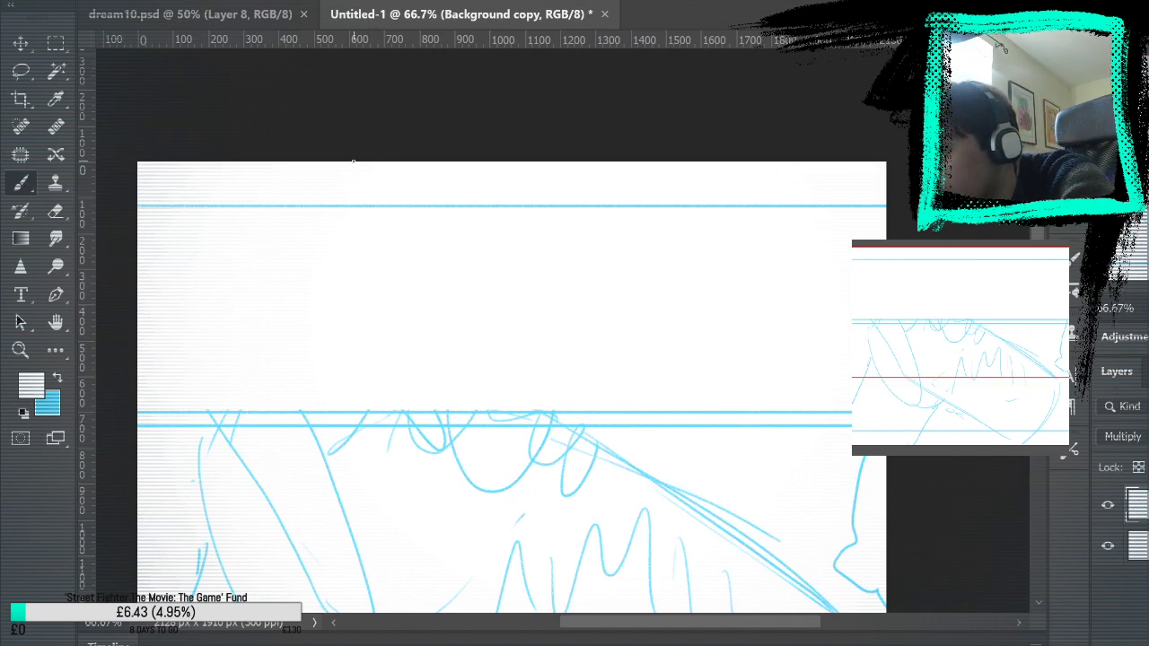
# On a new layer in blue, sketch an oval head with side and body strokes in the upper panel
pyautogui.hotkey('ctrl', 'shift', 'alt', 'n')
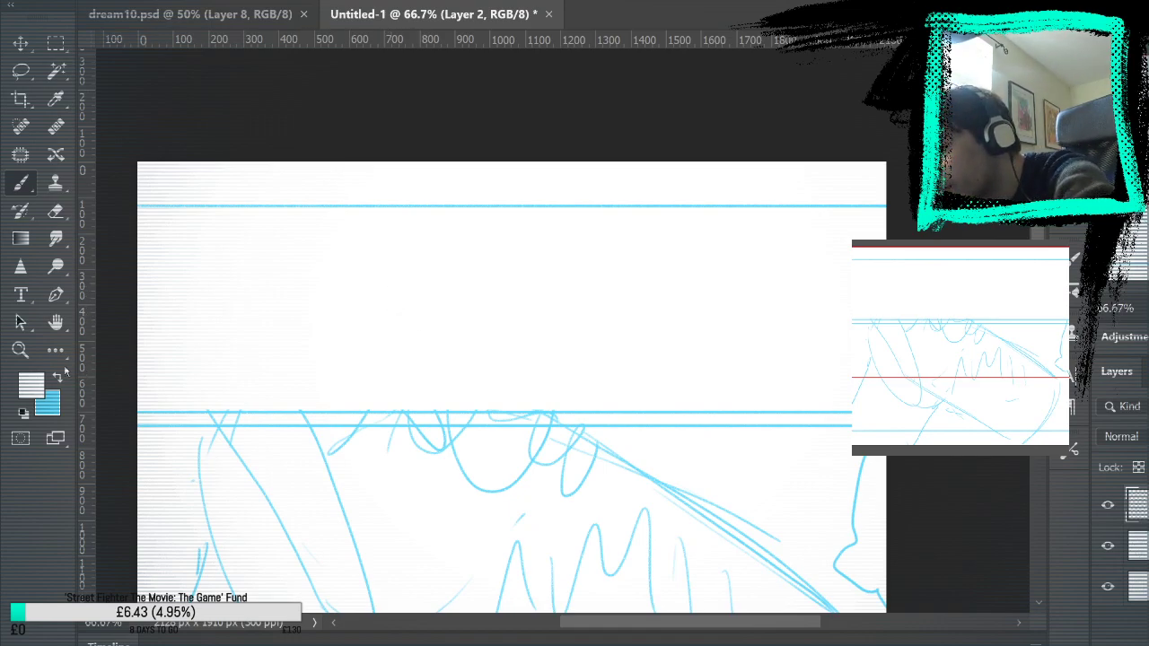
pyautogui.press('x')
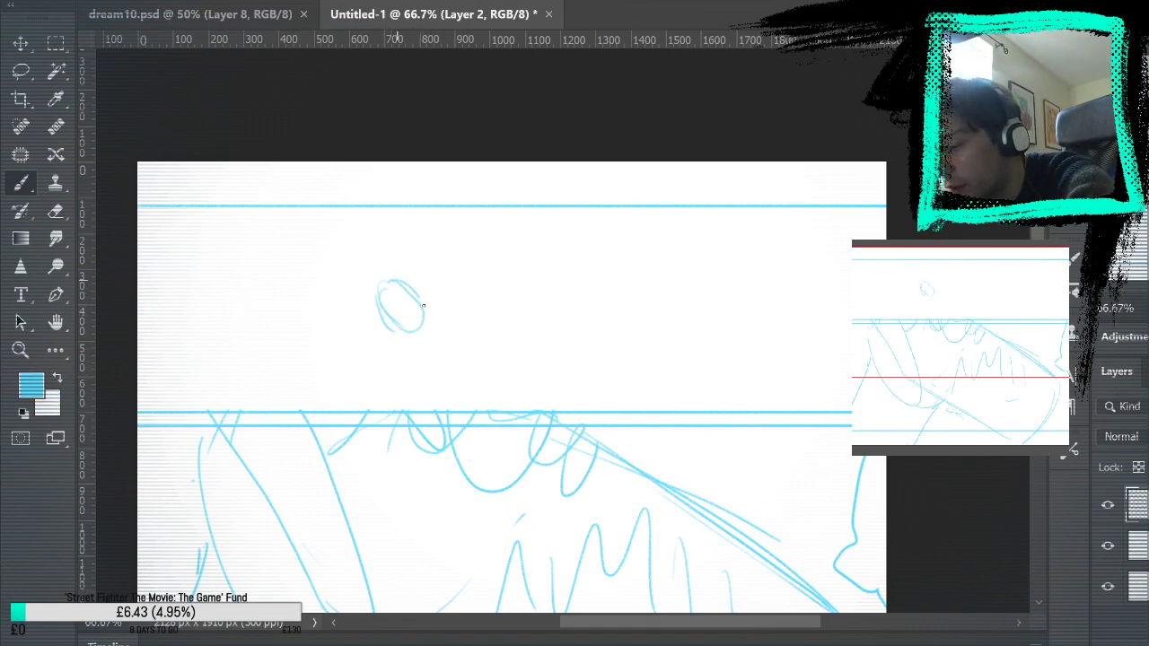
pyautogui.moveTo(422, 305); pyautogui.dragTo(365, 341)
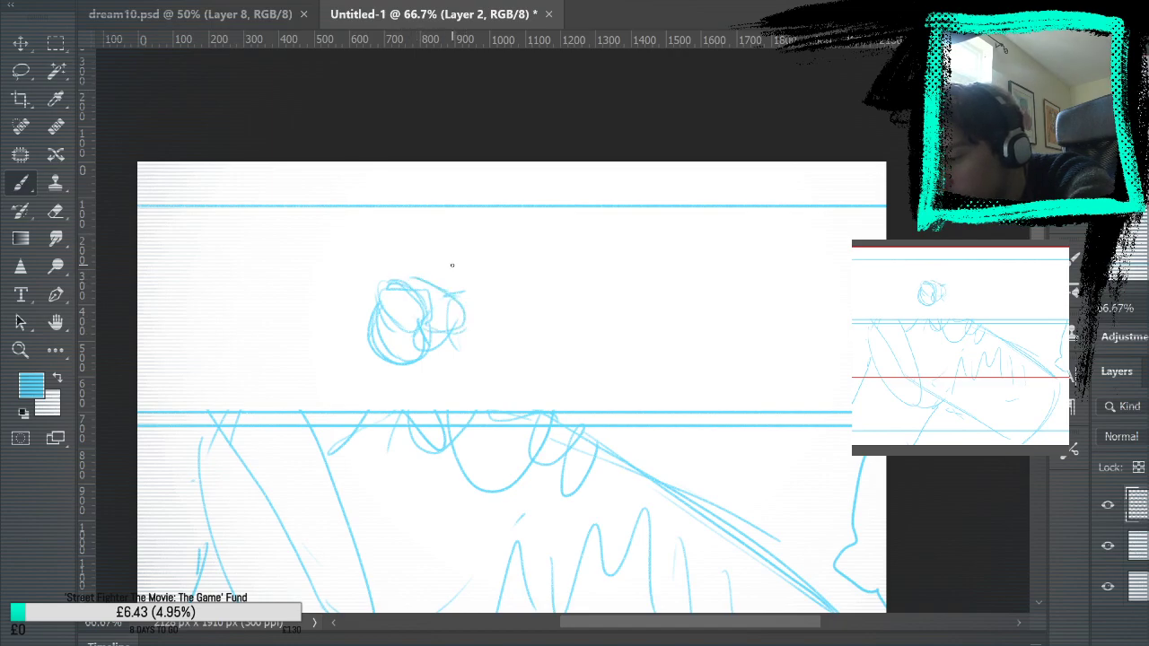
pyautogui.hotkey('ctrl', 'z')
pyautogui.hotkey('ctrl', 'z')
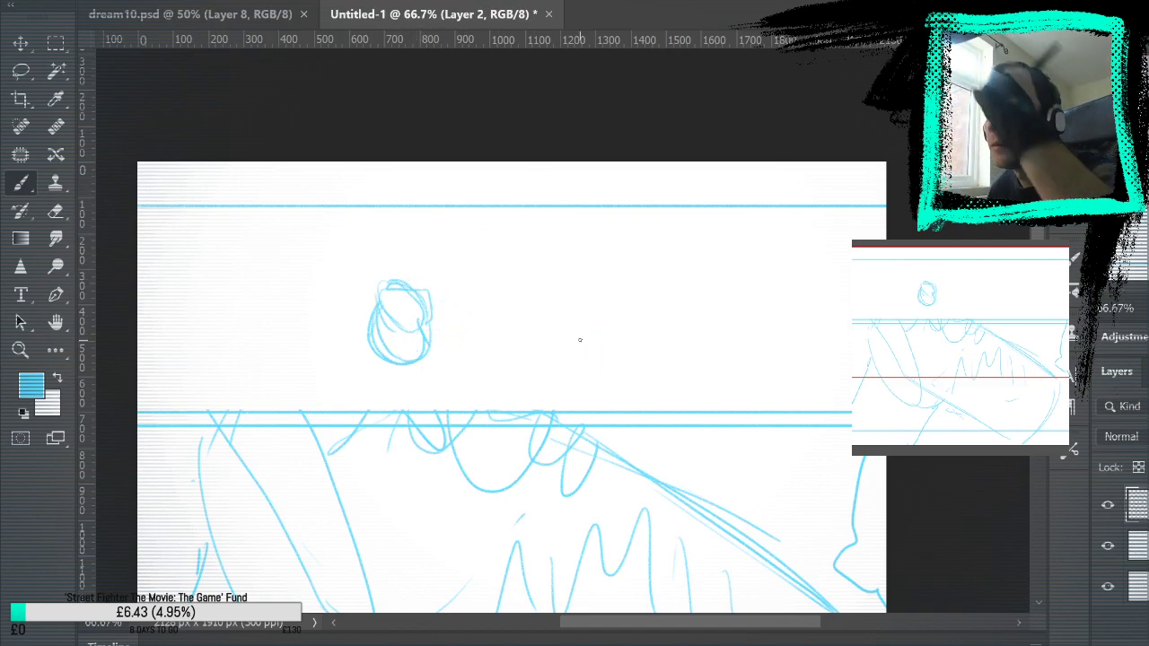
pyautogui.hotkey('ctrl', 'z')
pyautogui.hotkey('ctrl', 'z')
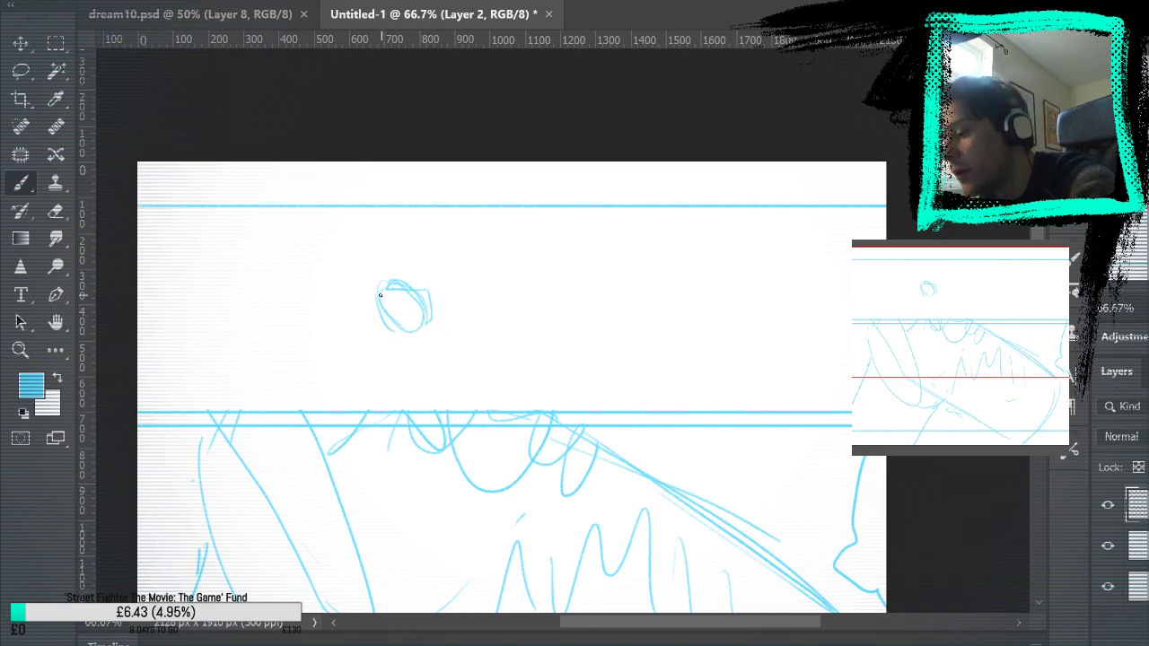
pyautogui.moveTo(380, 294); pyautogui.dragTo(367, 359)
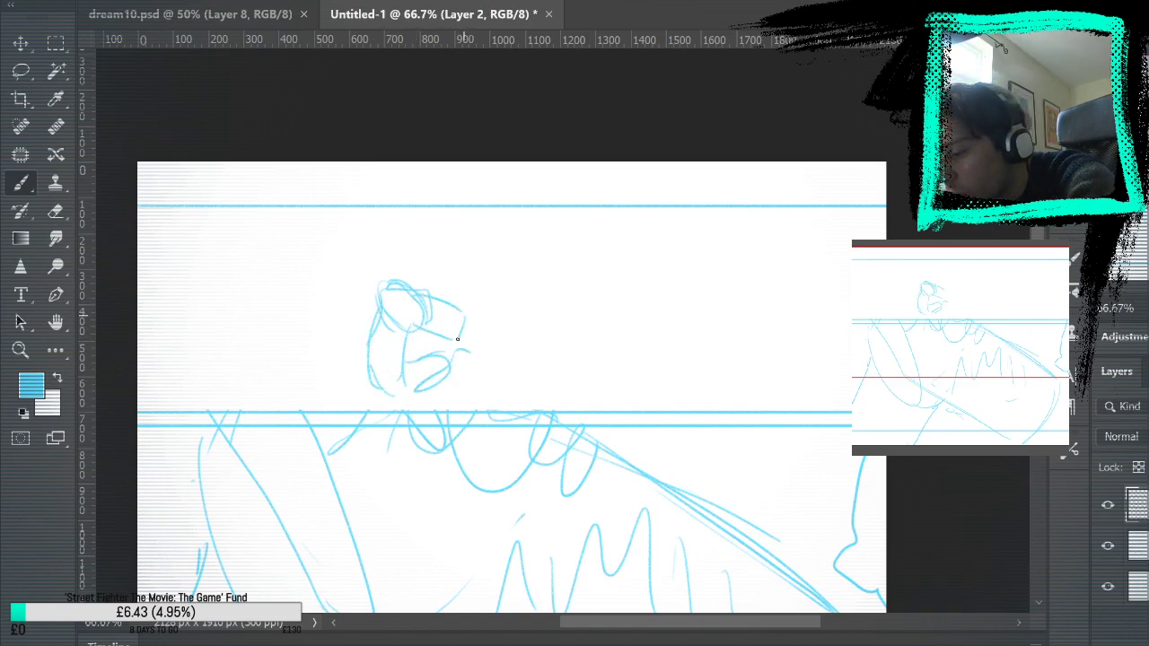
pyautogui.moveTo(467, 315)
pyautogui.mouseDown()
pyautogui.moveTo(458, 339)
pyautogui.moveTo(494, 379)
pyautogui.mouseUp()
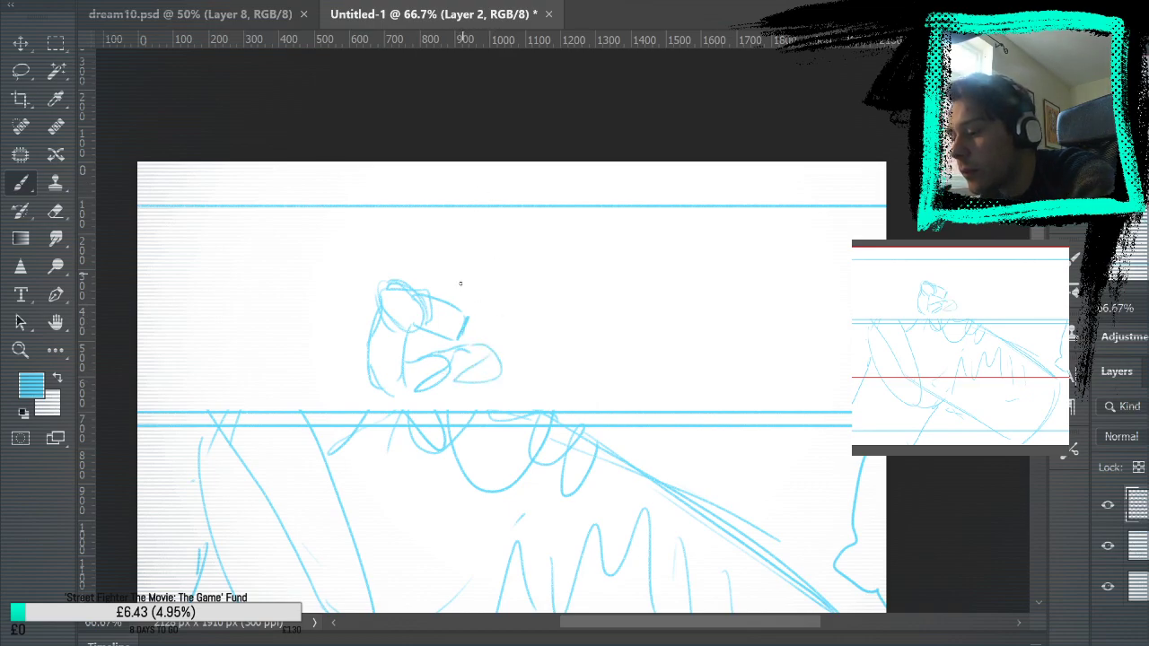
pyautogui.moveTo(460, 283)
pyautogui.mouseDown()
pyautogui.moveTo(465, 316)
pyautogui.moveTo(489, 327)
pyautogui.mouseUp()
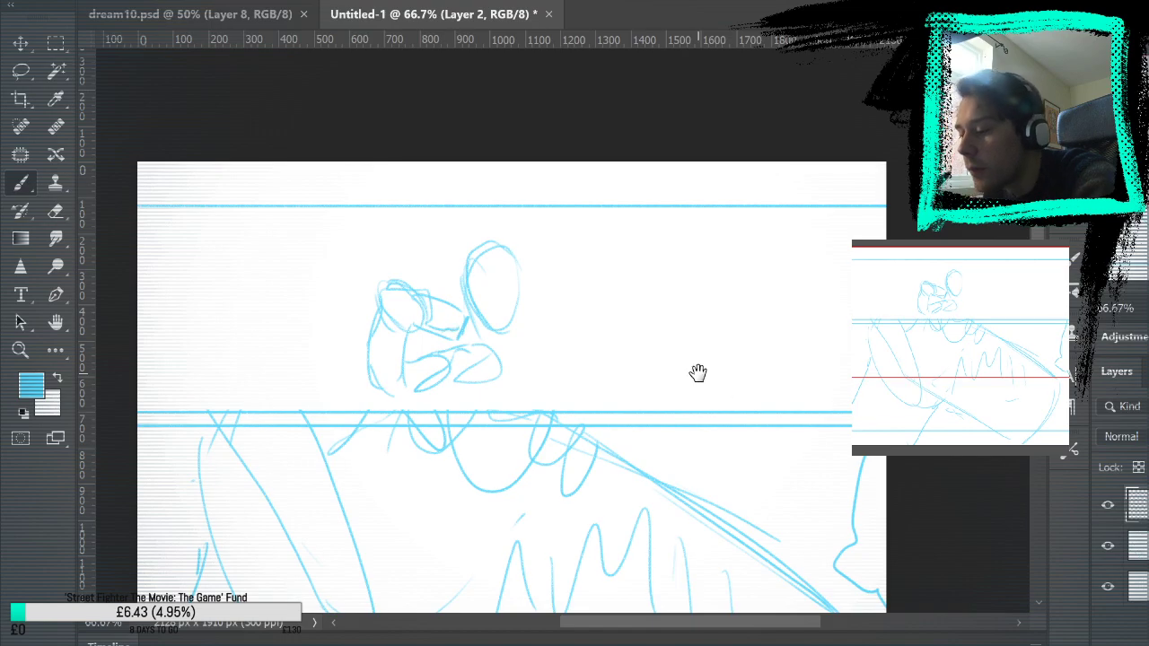
pyautogui.moveTo(698, 372); pyautogui.dragTo(670, 76)
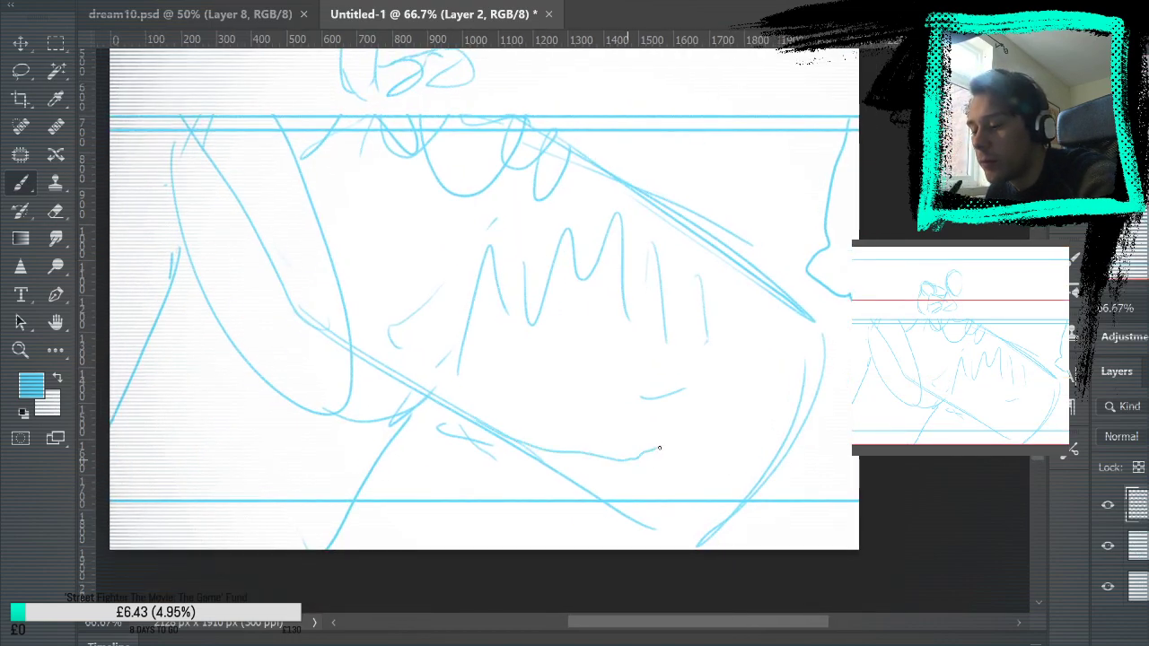
# Extend the lower sketch's bottom curve and add a short stroke to the upper figure
pyautogui.moveTo(658, 448)
pyautogui.mouseDown()
pyautogui.moveTo(754, 456)
pyautogui.moveTo(811, 385)
pyautogui.moveTo(669, 530)
pyautogui.mouseUp()
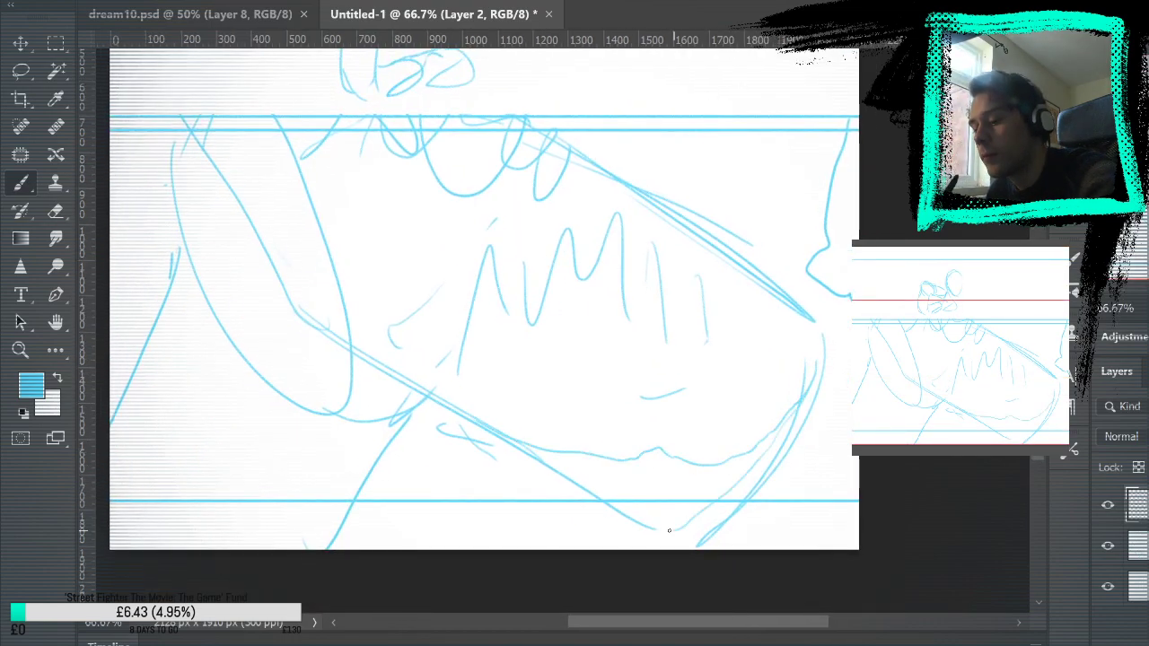
pyautogui.moveTo(819, 225); pyautogui.dragTo(896, 441)
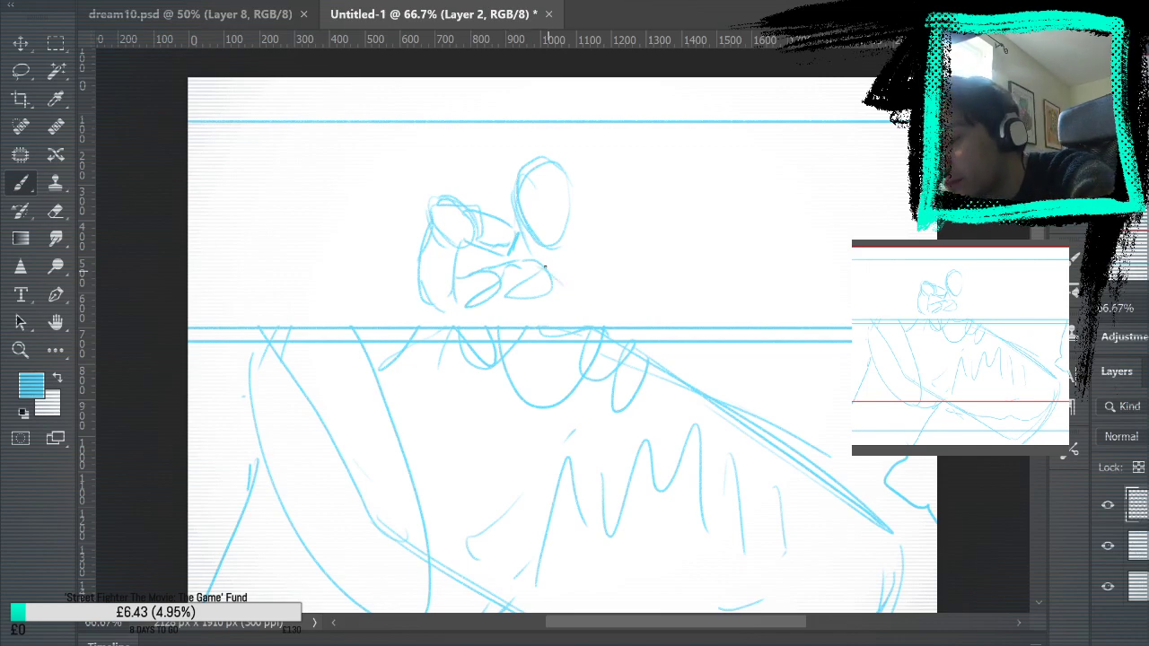
pyautogui.moveTo(543, 266); pyautogui.dragTo(570, 301)
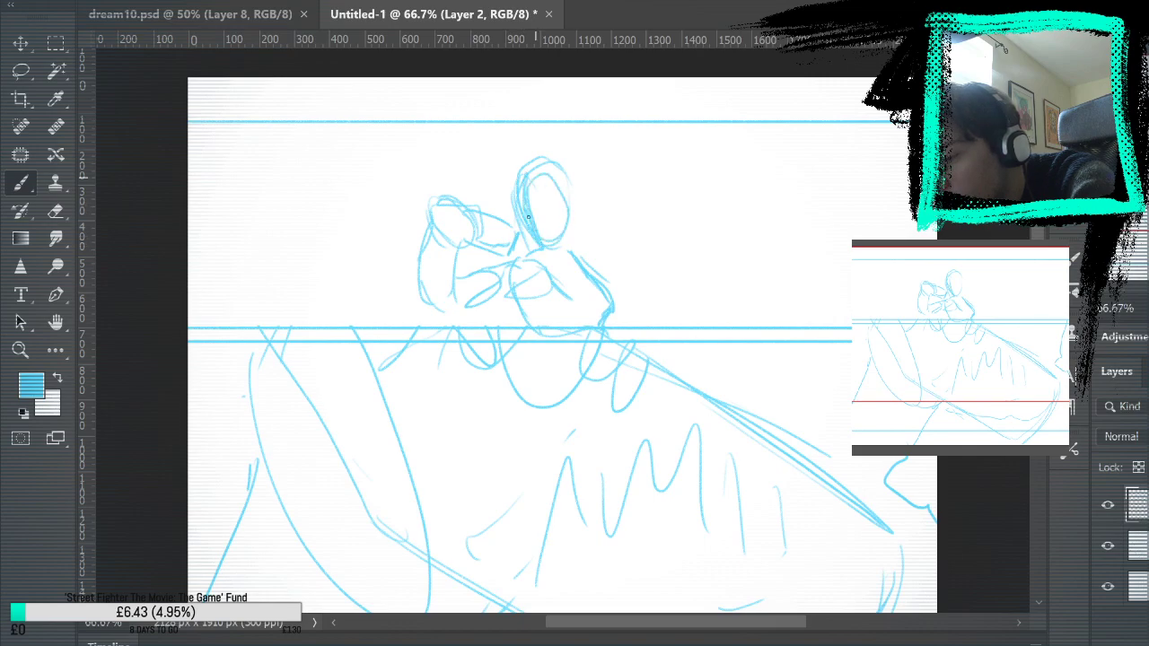
# Erase the overlapping lines on the figure's head oval
pyautogui.click(55, 210)
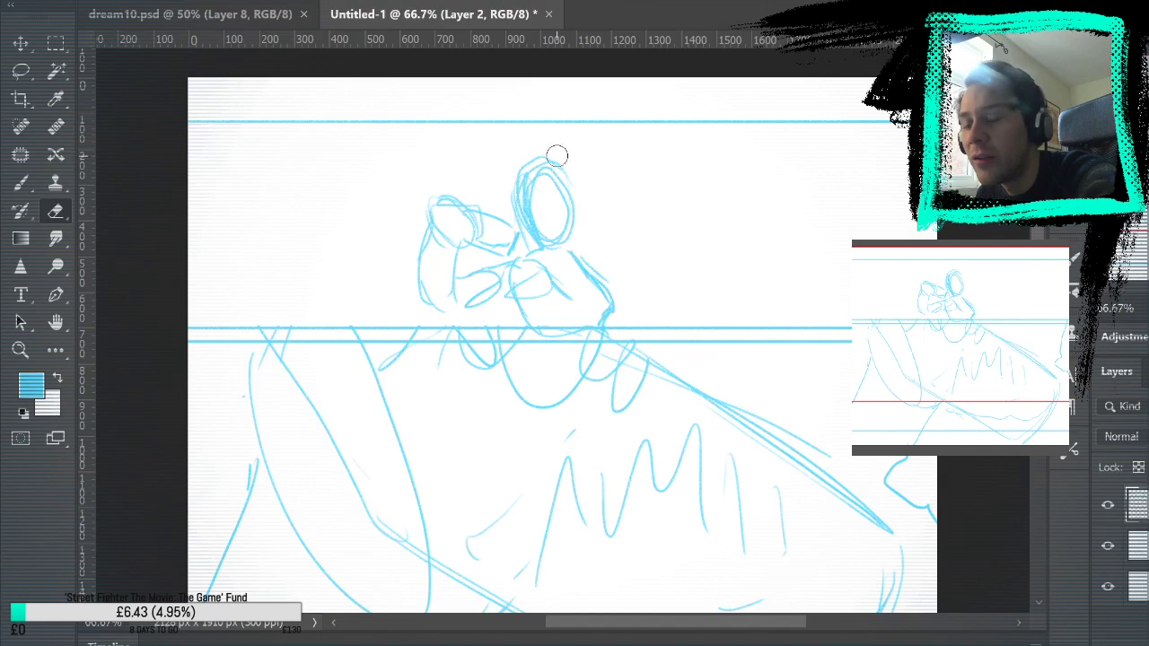
pyautogui.moveTo(513, 236); pyautogui.dragTo(518, 169)
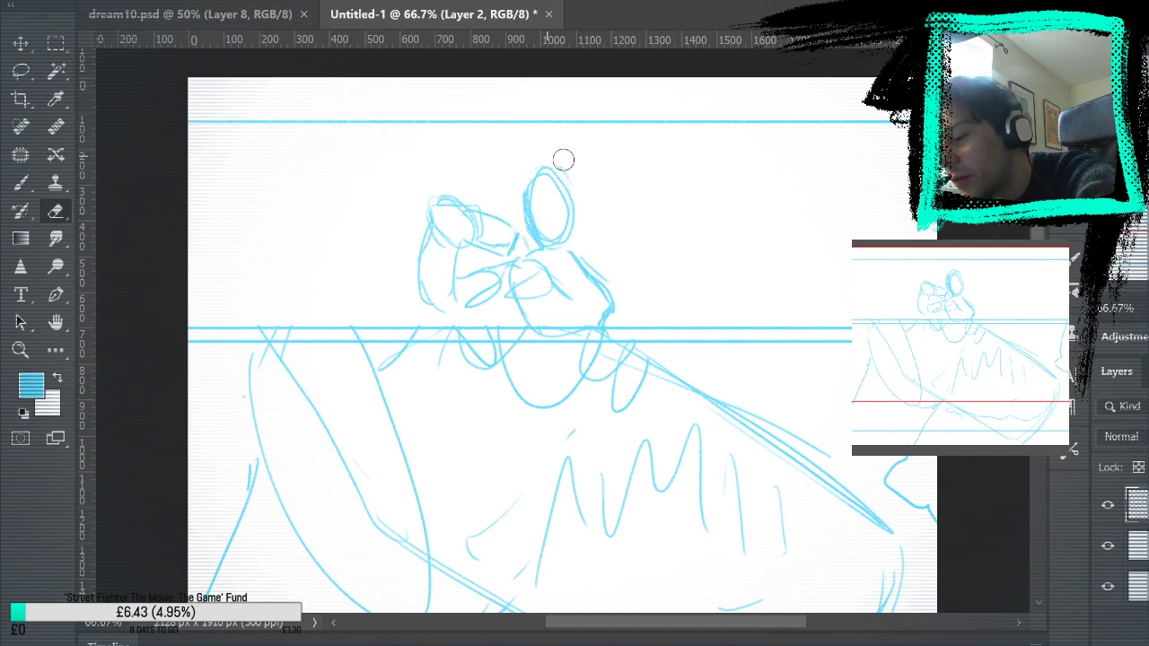
pyautogui.press('b')
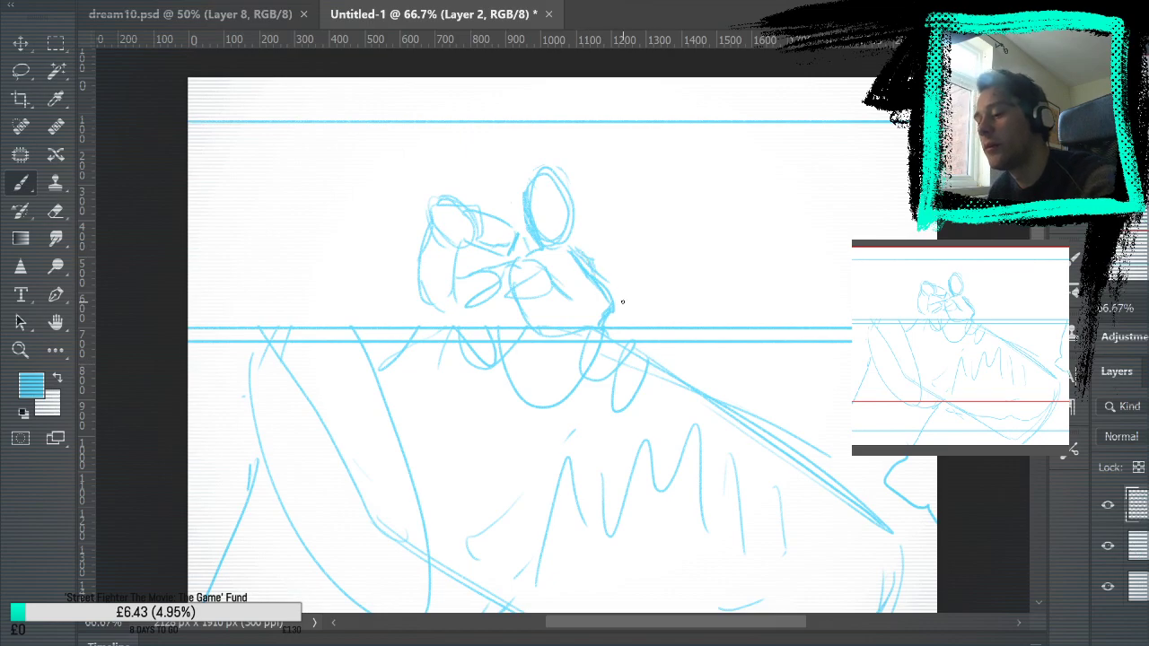
pyautogui.moveTo(622, 301)
pyautogui.mouseDown()
pyautogui.moveTo(834, 216)
pyautogui.moveTo(846, 243)
pyautogui.moveTo(806, 268)
pyautogui.mouseUp()
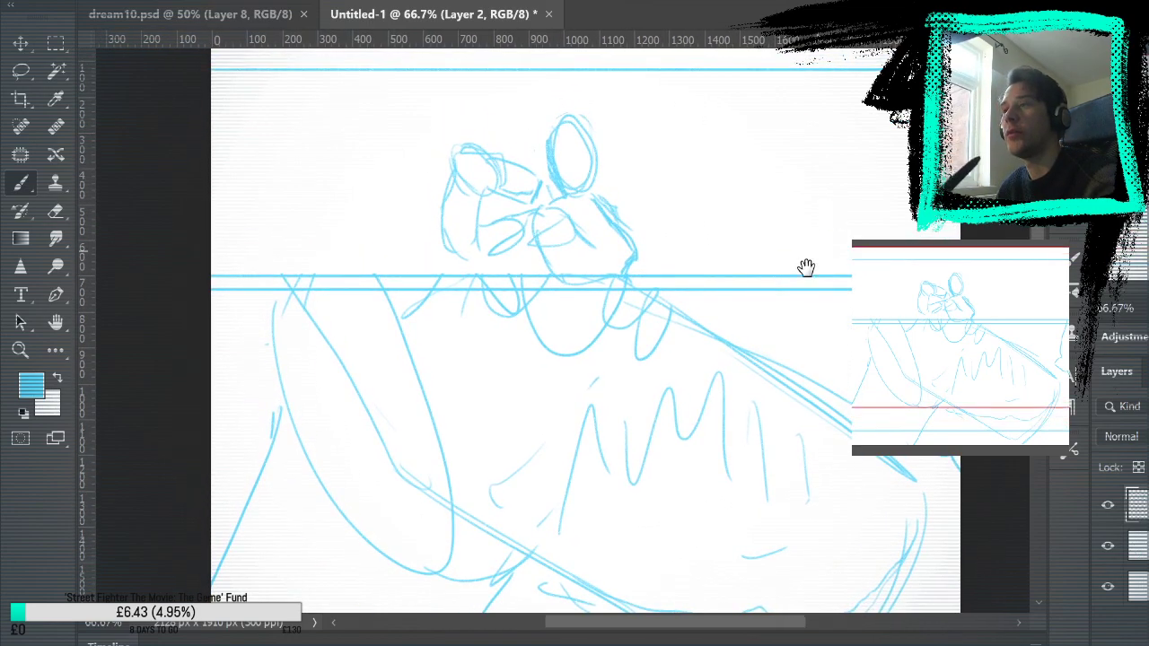
pyautogui.press('l')
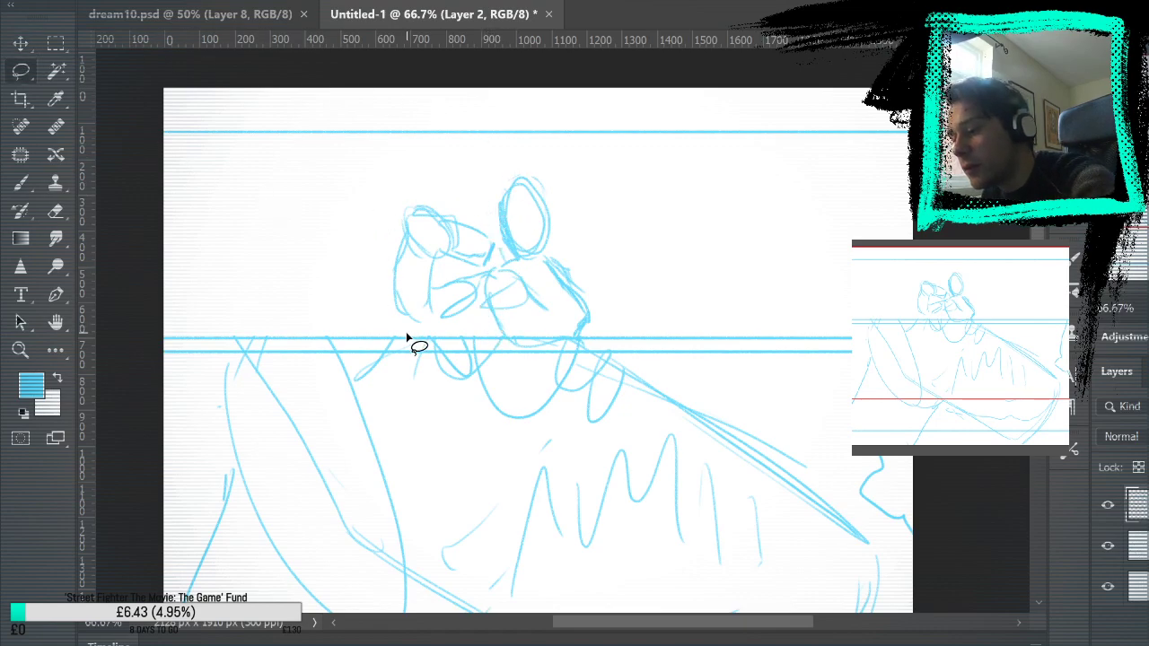
pyautogui.moveTo(485, 323)
pyautogui.mouseDown()
pyautogui.moveTo(425, 323)
pyautogui.moveTo(368, 296)
pyautogui.mouseUp()
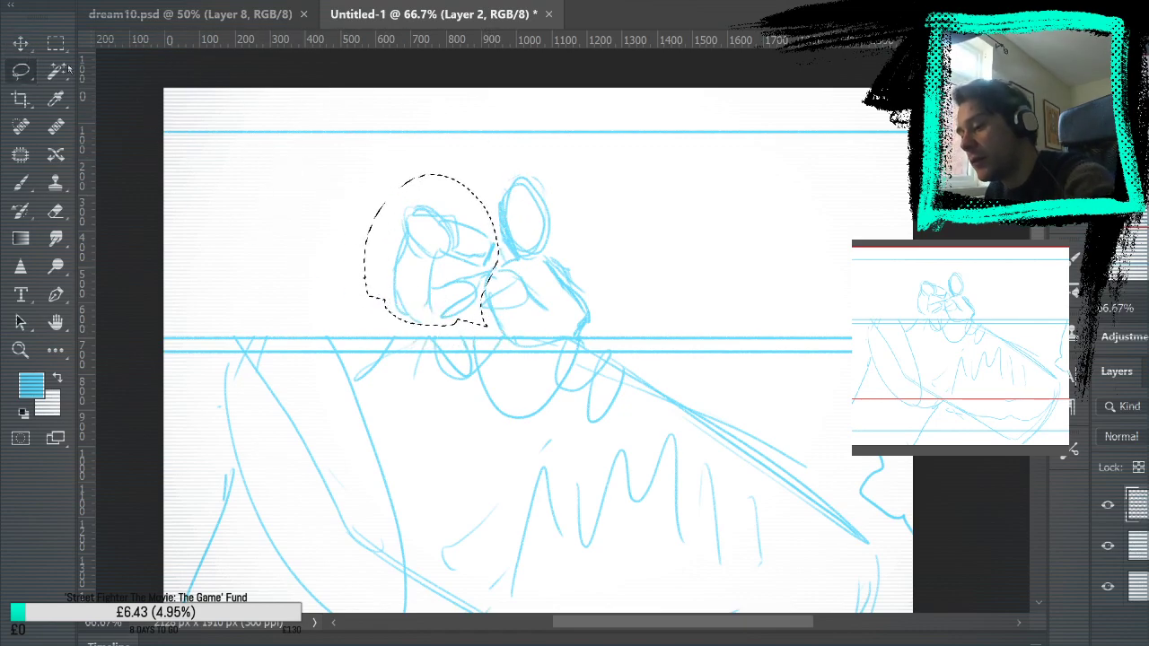
pyautogui.press('v')
pyautogui.moveTo(440, 260); pyautogui.dragTo(451, 259)
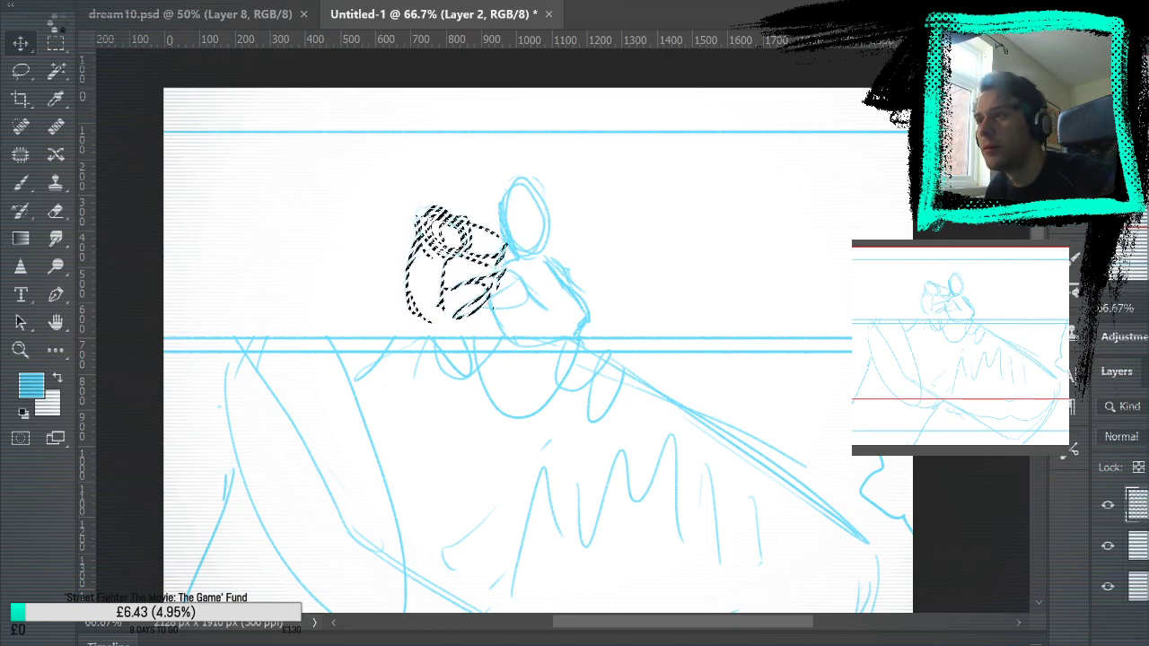
pyautogui.hotkey('shift', 'Right')
pyautogui.press('m')
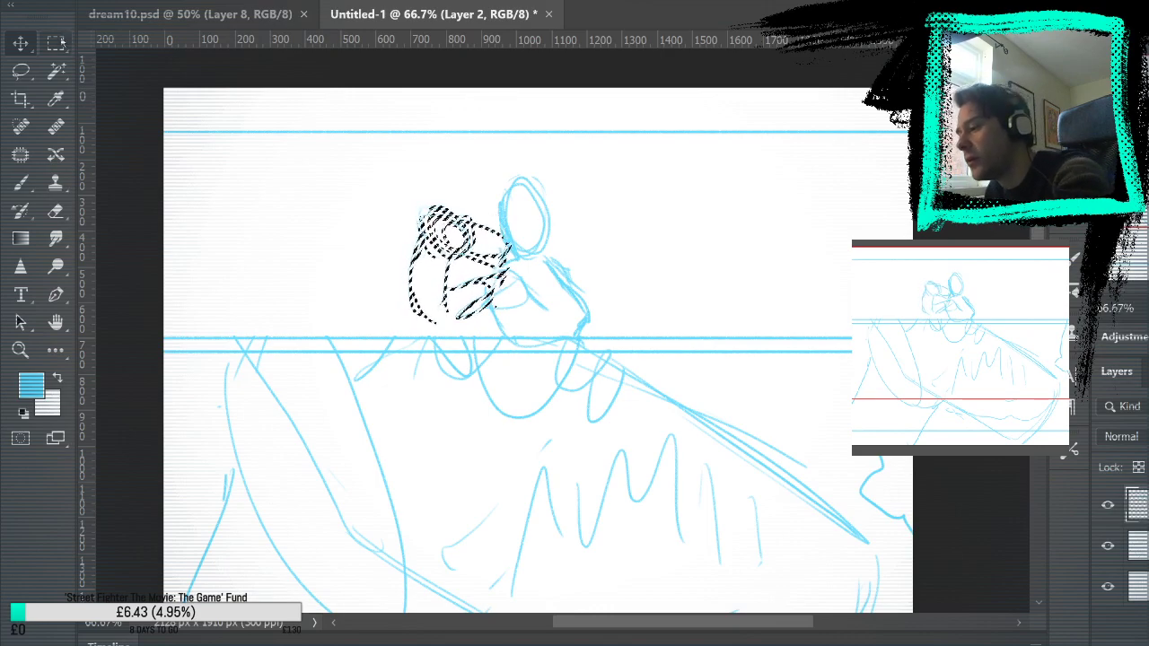
pyautogui.click(521, 128)
pyautogui.moveTo(880, 288)
pyautogui.mouseDown()
pyautogui.moveTo(893, 167)
pyautogui.moveTo(868, 265)
pyautogui.mouseUp()
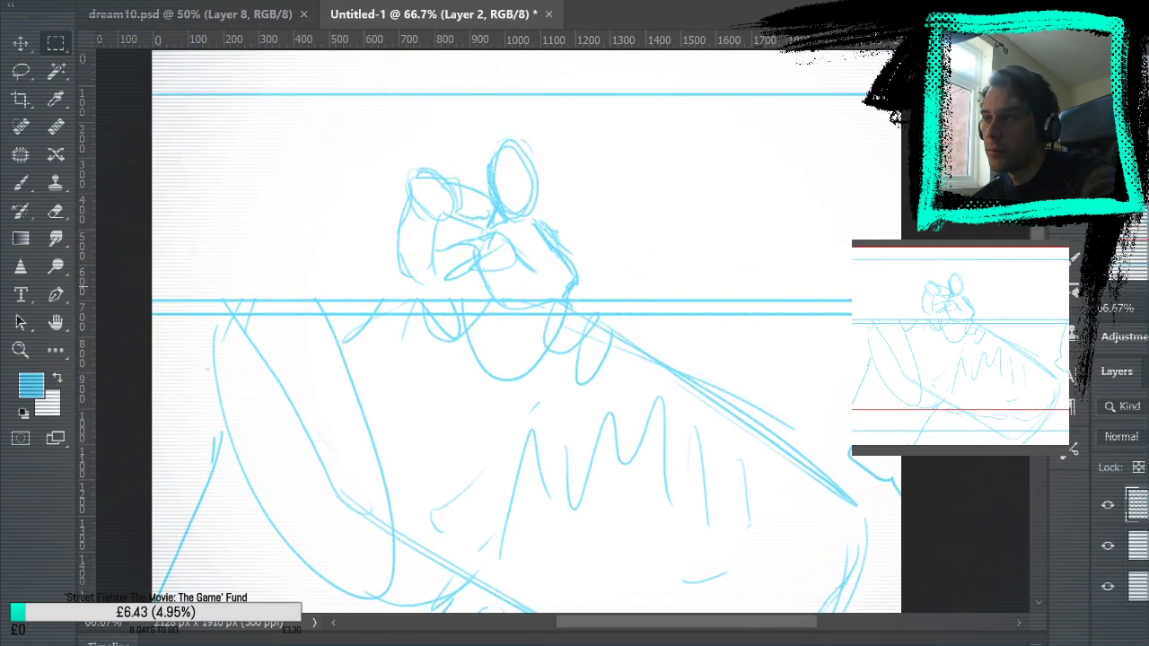
pyautogui.moveTo(843, 411)
pyautogui.mouseDown()
pyautogui.moveTo(843, 206)
pyautogui.moveTo(833, 399)
pyautogui.mouseUp()
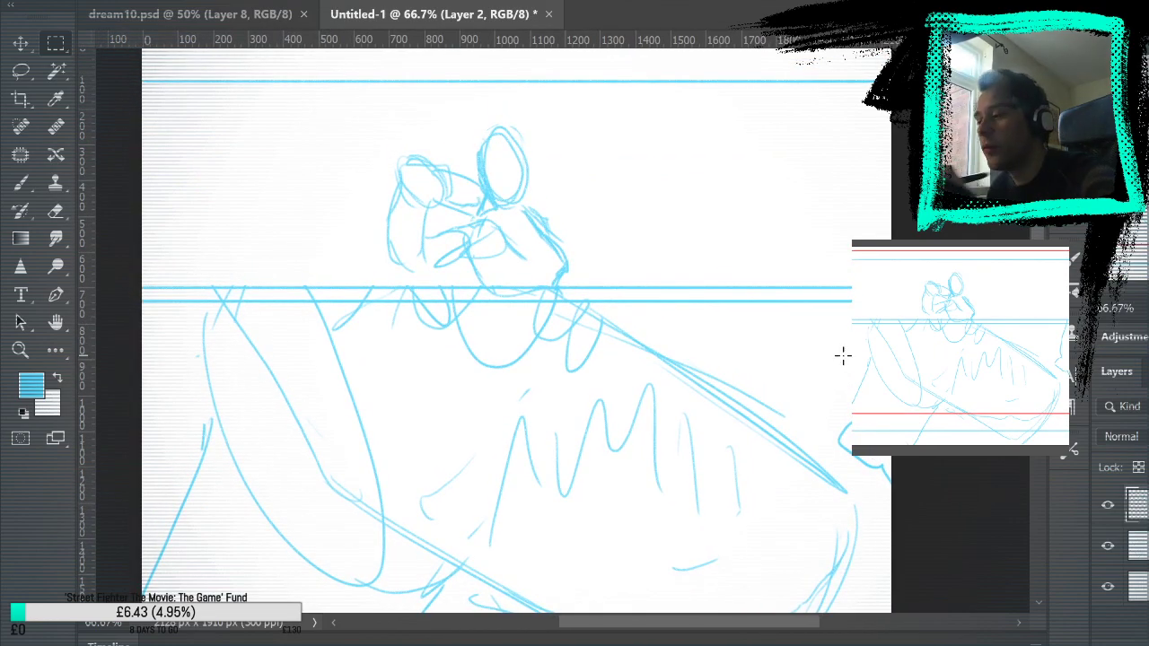
pyautogui.click(258, 14)
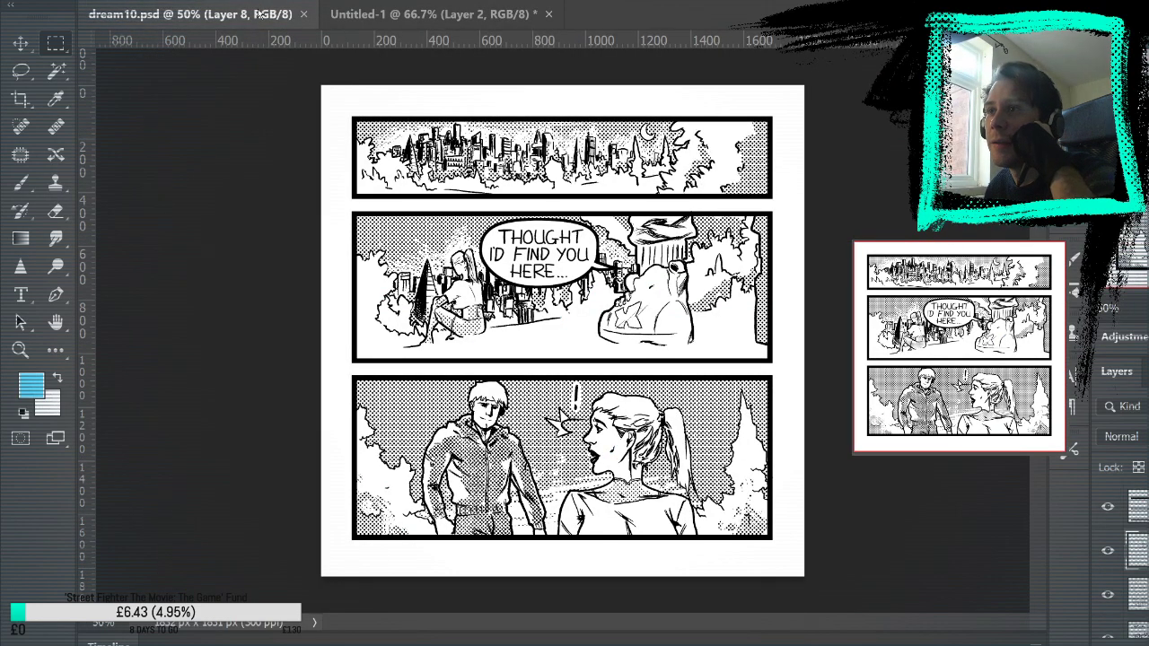
pyautogui.click(490, 14)
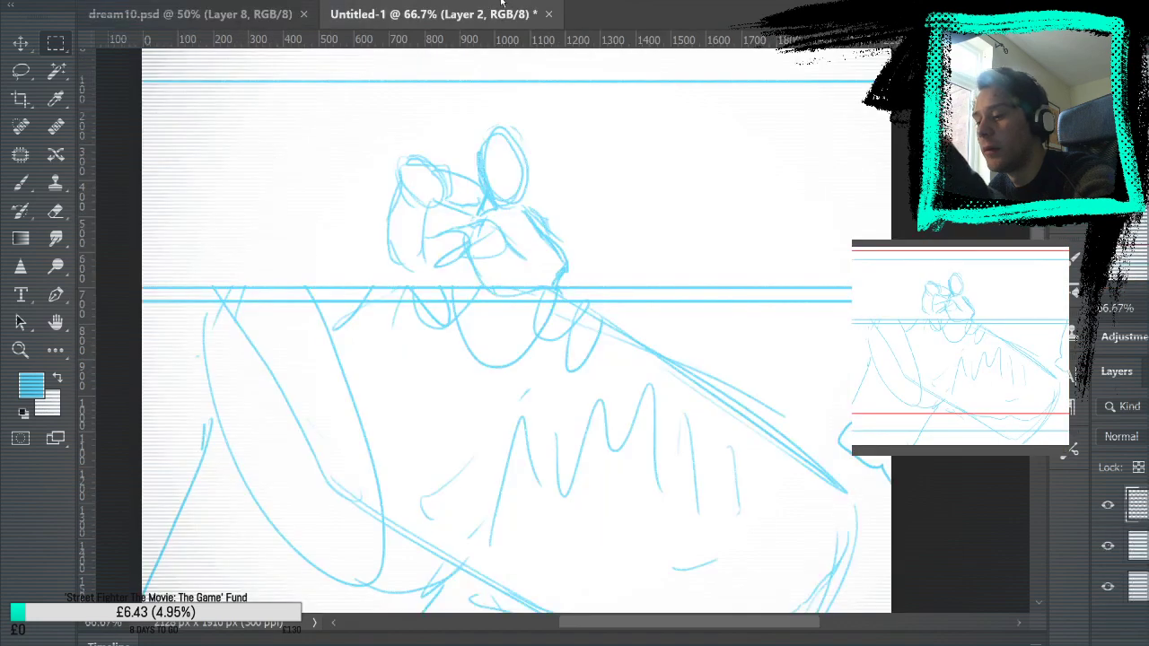
pyautogui.moveTo(718, 242)
pyautogui.mouseDown()
pyautogui.moveTo(728, 135)
pyautogui.moveTo(739, 226)
pyautogui.mouseUp()
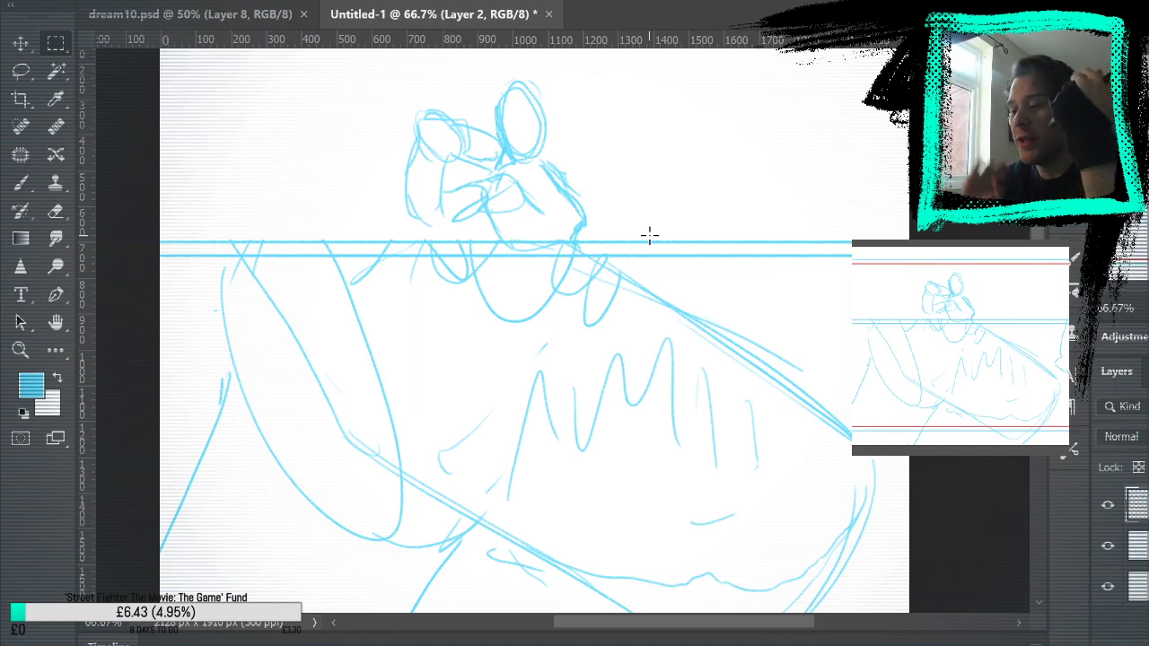
pyautogui.moveTo(749, 230)
pyautogui.mouseDown()
pyautogui.moveTo(769, 170)
pyautogui.moveTo(774, 220)
pyautogui.moveTo(833, 302)
pyautogui.moveTo(795, 223)
pyautogui.mouseUp()
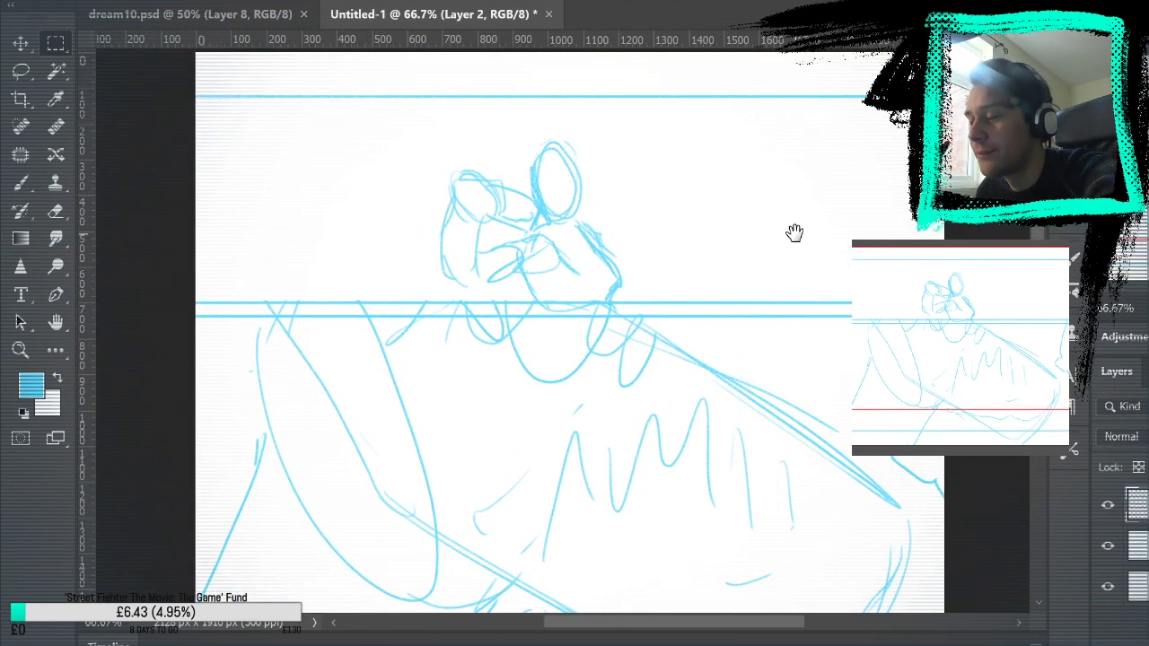
# Erase the old small head sketch from the upper panel
pyautogui.press('l')
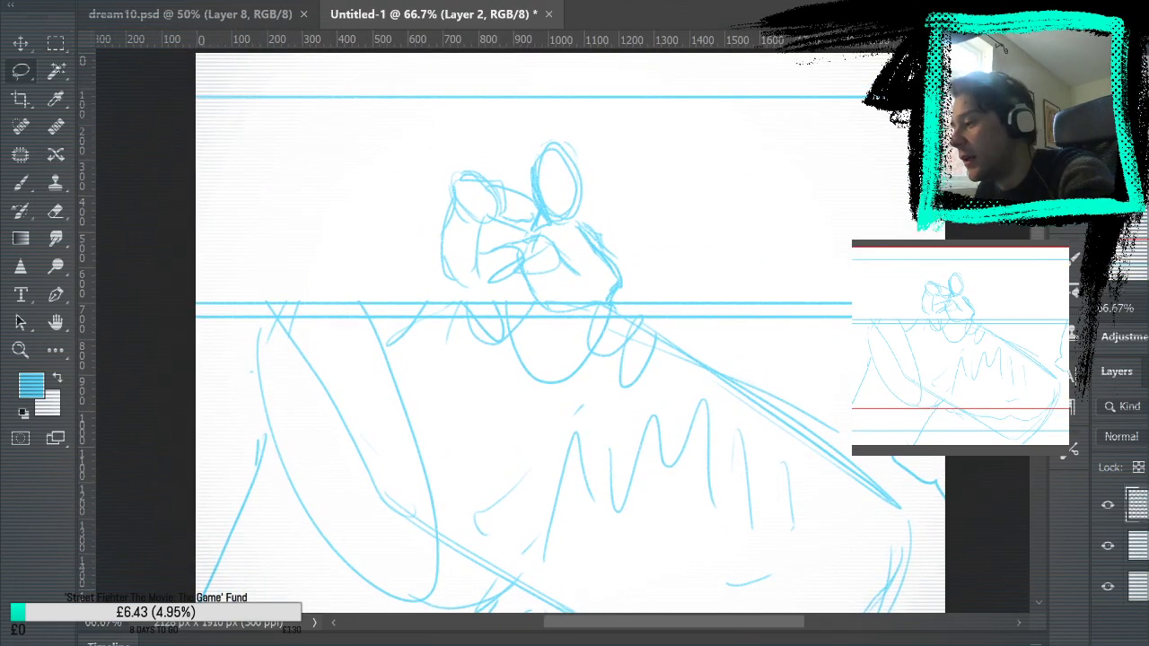
pyautogui.moveTo(517, 110)
pyautogui.mouseDown()
pyautogui.moveTo(481, 295)
pyautogui.moveTo(495, 108)
pyautogui.mouseUp()
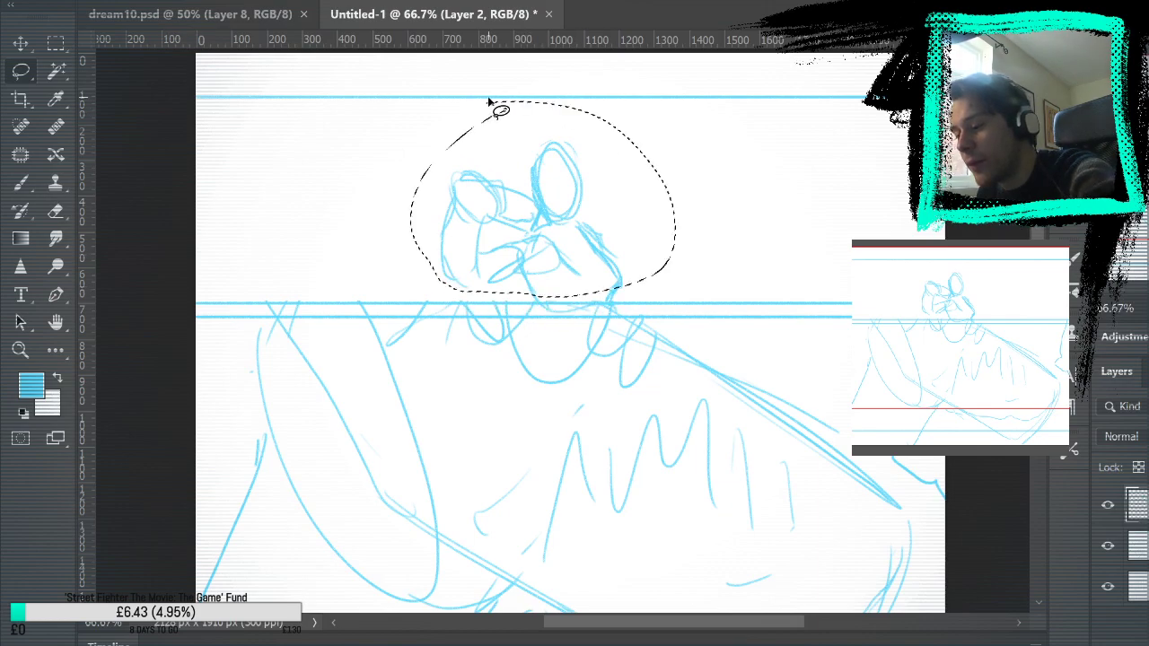
pyautogui.press('Delete')
pyautogui.hotkey('ctrl', 'd')
# Brush the outline curves of a new, larger face in the upper panel
pyautogui.press('b')
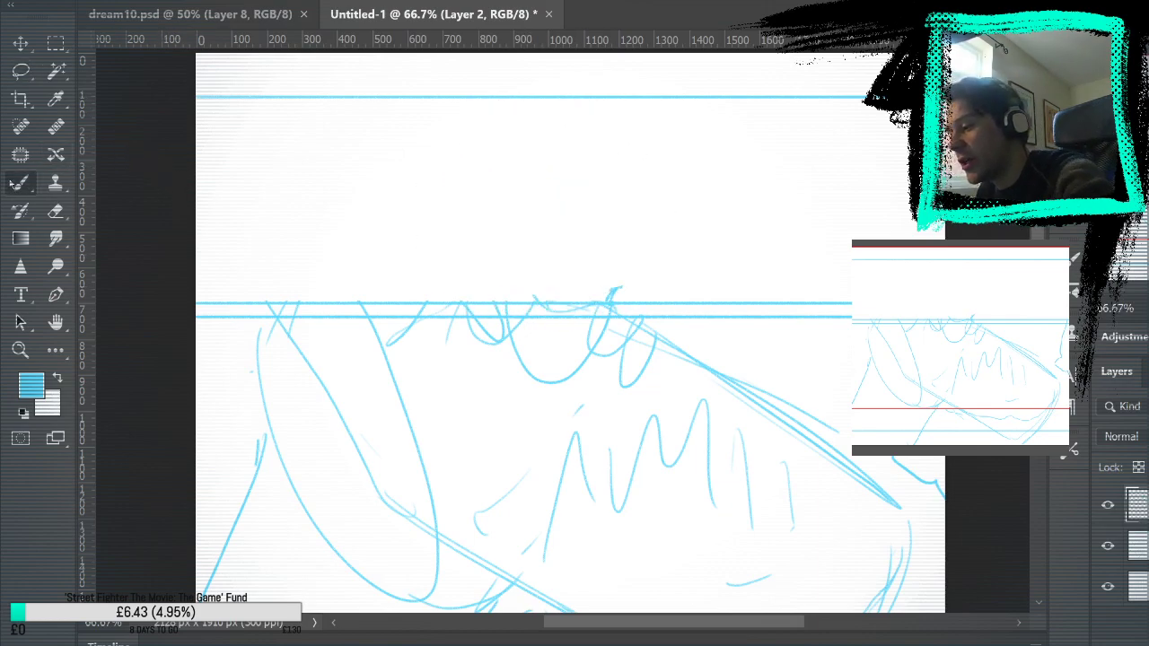
pyautogui.moveTo(577, 113)
pyautogui.mouseDown()
pyautogui.moveTo(587, 200)
pyautogui.moveTo(709, 159)
pyautogui.moveTo(742, 238)
pyautogui.moveTo(749, 169)
pyautogui.moveTo(745, 296)
pyautogui.mouseUp()
pyautogui.moveTo(556, 202)
pyautogui.mouseDown()
pyautogui.moveTo(577, 120)
pyautogui.moveTo(851, 141)
pyautogui.moveTo(914, 330)
pyautogui.mouseUp()
pyautogui.moveTo(711, 95); pyautogui.dragTo(775, 259)
pyautogui.hotkey('ctrl', 'z')
pyautogui.hotkey('ctrl', 'z')
pyautogui.hotkey('ctrl', 'z')
pyautogui.moveTo(560, 180); pyautogui.dragTo(648, 400)
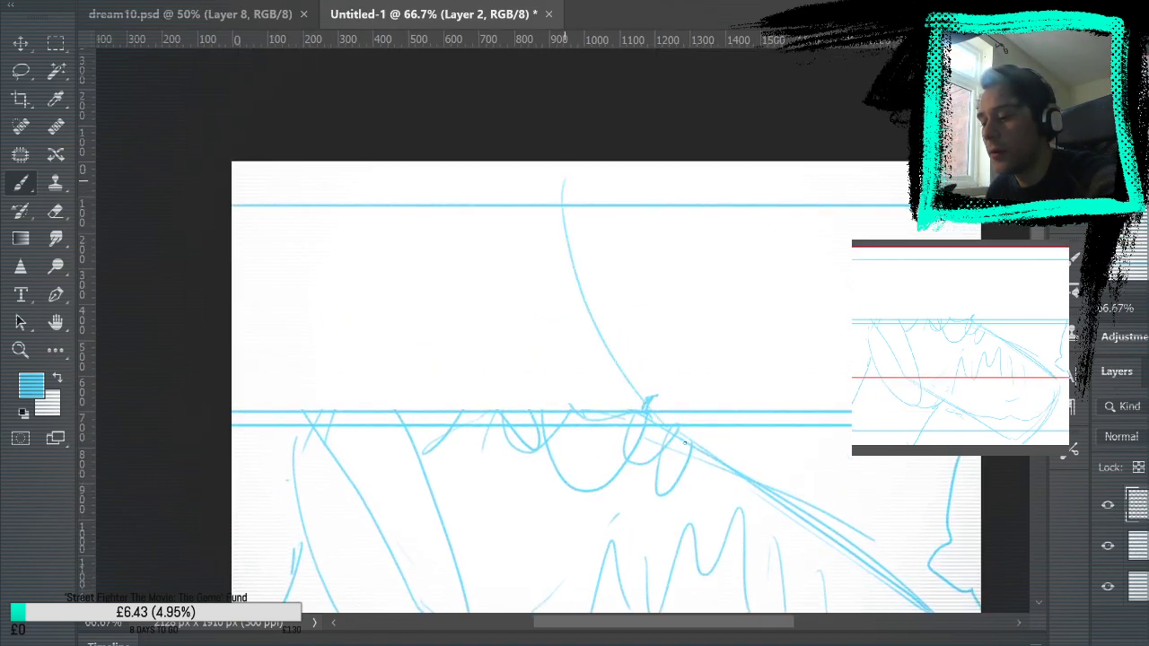
pyautogui.moveTo(559, 208); pyautogui.dragTo(652, 399)
pyautogui.moveTo(679, 164)
pyautogui.mouseDown()
pyautogui.moveTo(787, 411)
pyautogui.moveTo(776, 411)
pyautogui.moveTo(818, 464)
pyautogui.mouseUp()
pyautogui.moveTo(610, 318)
pyautogui.mouseDown()
pyautogui.moveTo(897, 191)
pyautogui.moveTo(875, 208)
pyautogui.mouseUp()
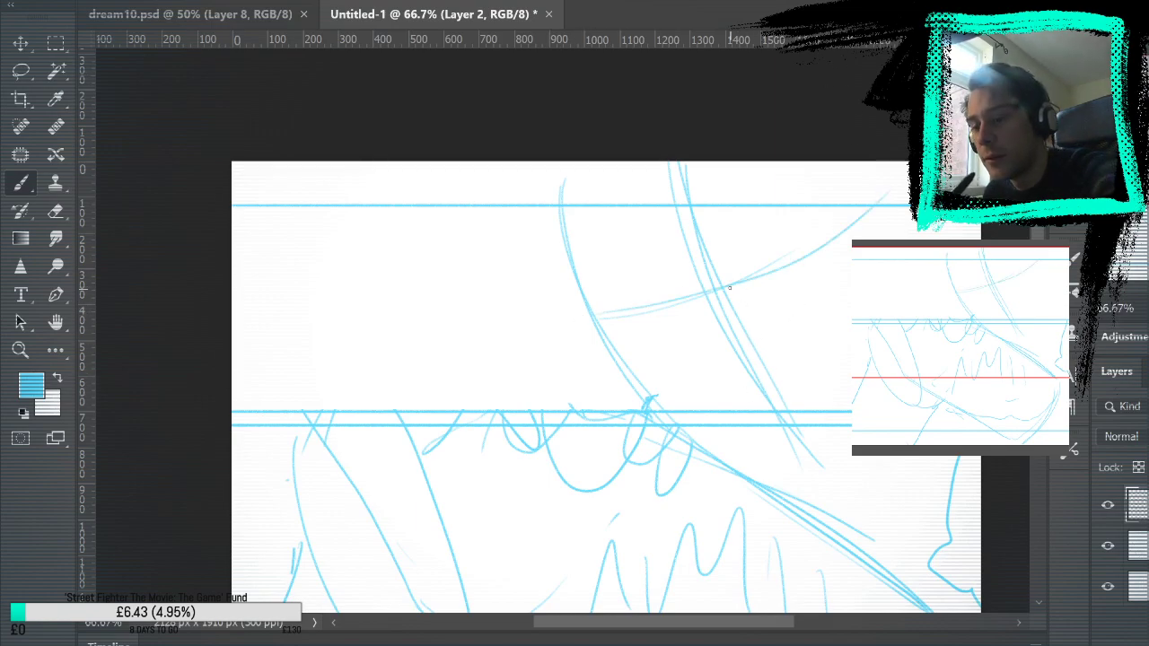
# Add nose, brow and cheek strokes to the face
pyautogui.moveTo(704, 296); pyautogui.dragTo(725, 399)
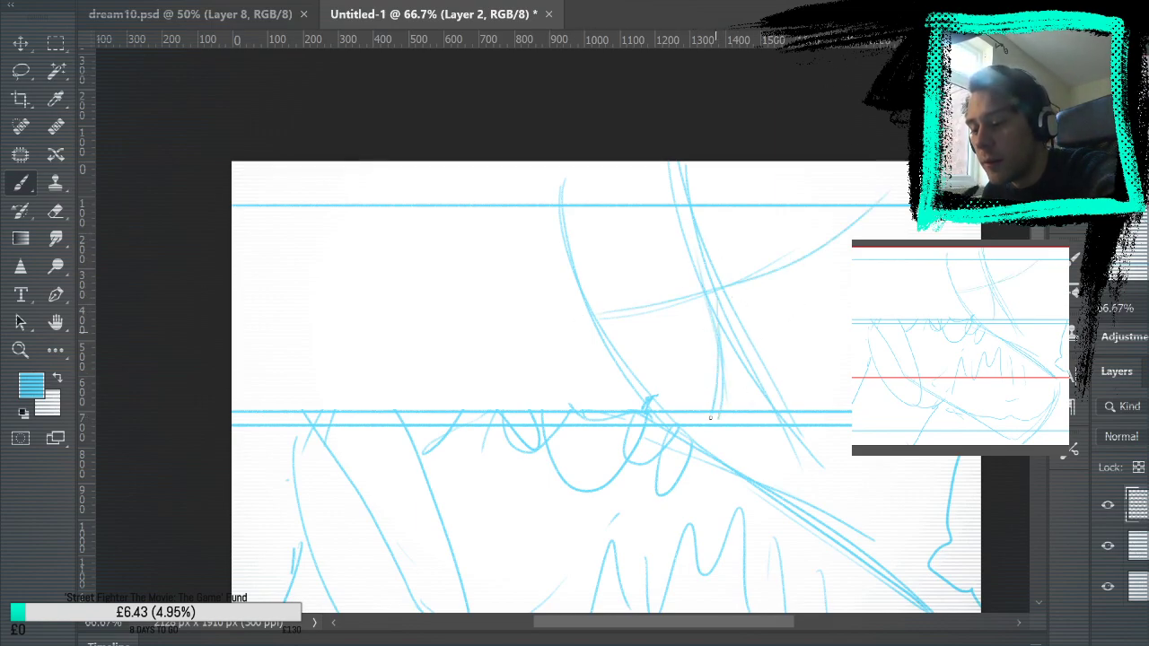
pyautogui.moveTo(723, 287)
pyautogui.mouseDown()
pyautogui.moveTo(827, 399)
pyautogui.moveTo(718, 422)
pyautogui.moveTo(738, 447)
pyautogui.mouseUp()
pyautogui.moveTo(724, 309); pyautogui.dragTo(736, 411)
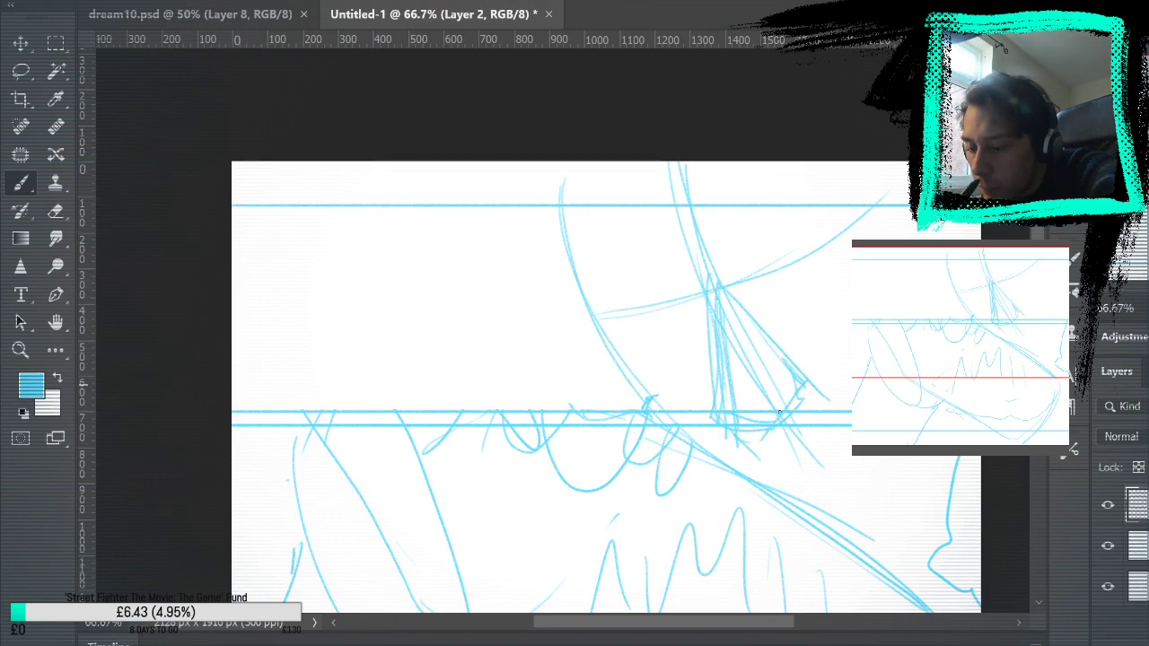
pyautogui.moveTo(707, 273); pyautogui.dragTo(669, 278)
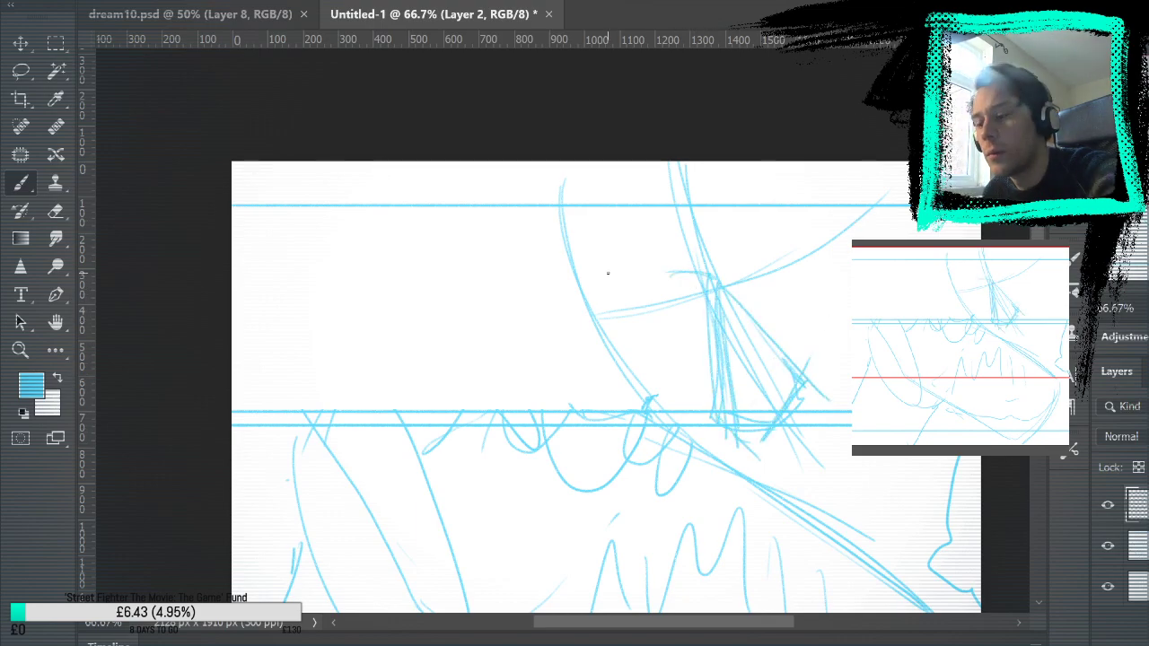
pyautogui.moveTo(593, 290)
pyautogui.mouseDown()
pyautogui.moveTo(659, 276)
pyautogui.moveTo(564, 206)
pyautogui.moveTo(629, 353)
pyautogui.mouseUp()
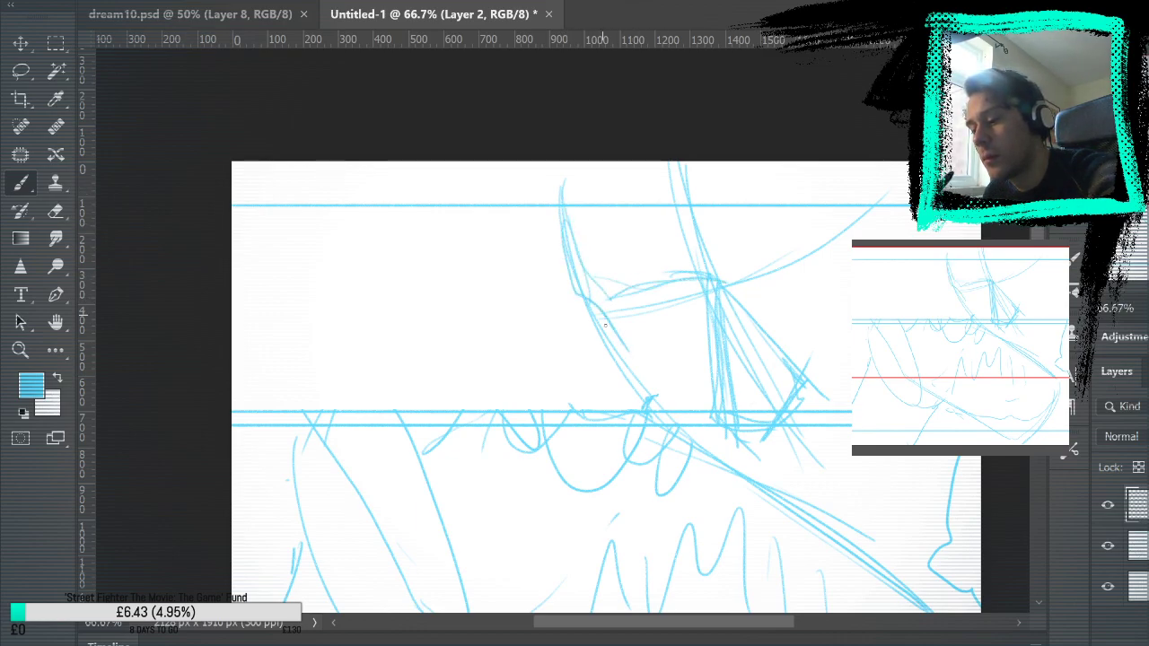
pyautogui.moveTo(601, 314); pyautogui.dragTo(643, 399)
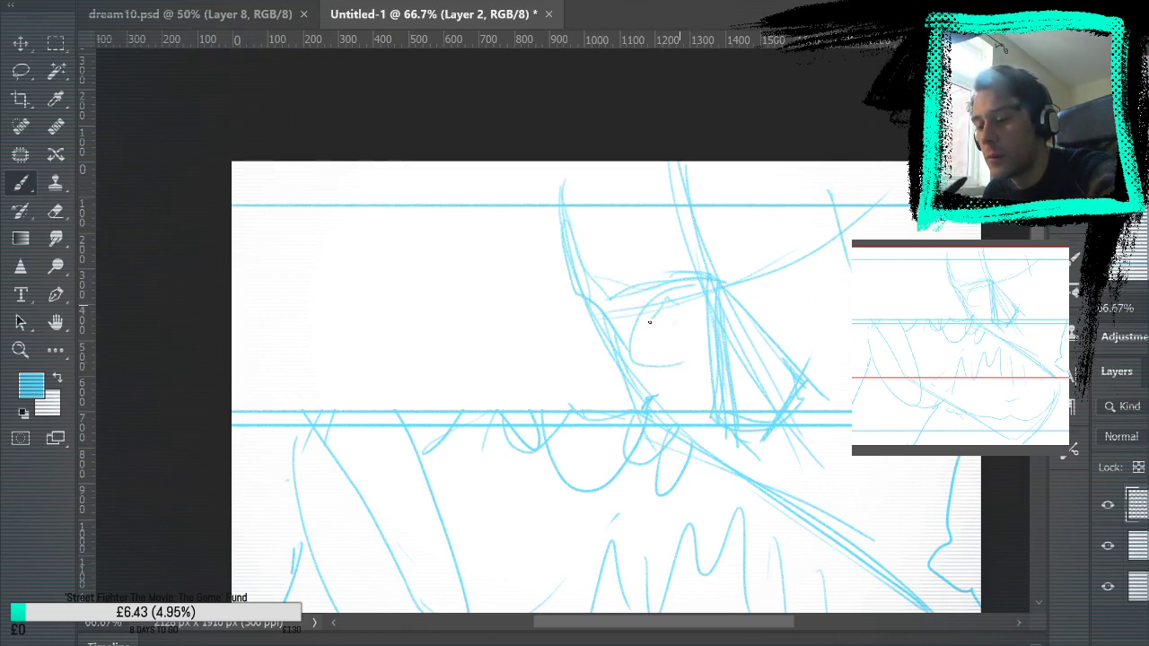
# Sketch both eyes and refine the eye and nose lines
pyautogui.moveTo(649, 321); pyautogui.dragTo(700, 341)
pyautogui.moveTo(729, 298)
pyautogui.mouseDown()
pyautogui.moveTo(838, 244)
pyautogui.moveTo(750, 309)
pyautogui.moveTo(834, 235)
pyautogui.mouseUp()
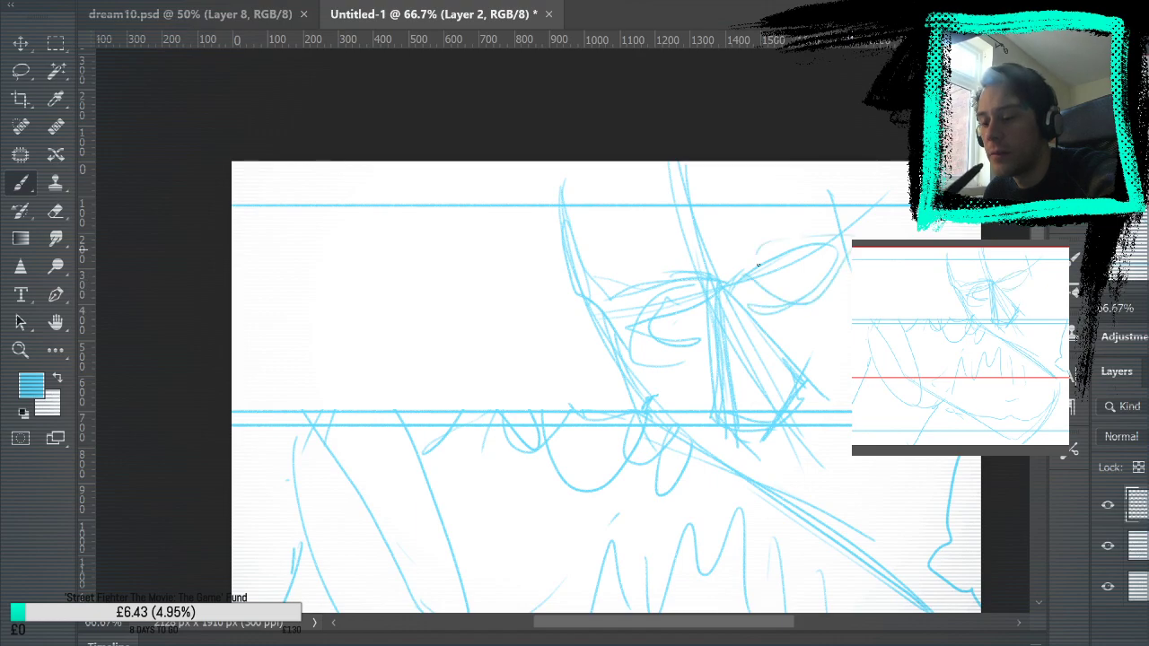
pyautogui.moveTo(771, 287); pyautogui.dragTo(820, 242)
pyautogui.moveTo(791, 310); pyautogui.dragTo(851, 279)
pyautogui.moveTo(710, 305); pyautogui.dragTo(685, 391)
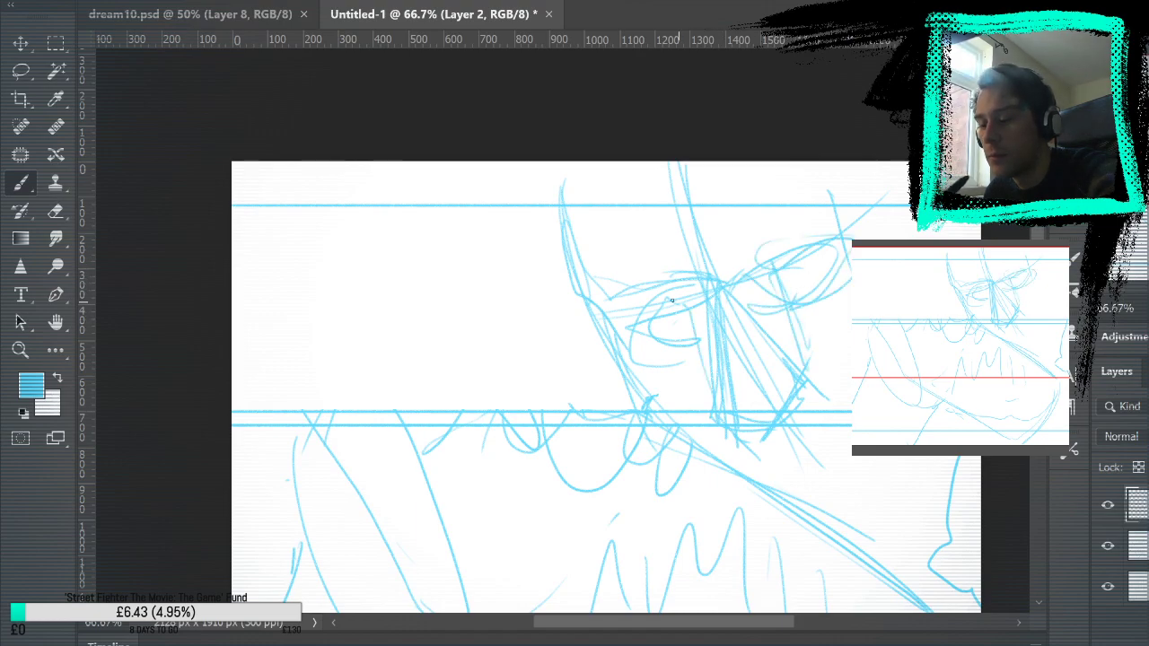
pyautogui.moveTo(633, 330); pyautogui.dragTo(698, 356)
# Add a hair curve on the left of the face and look over the sketch
pyautogui.moveTo(574, 359); pyautogui.dragTo(539, 317)
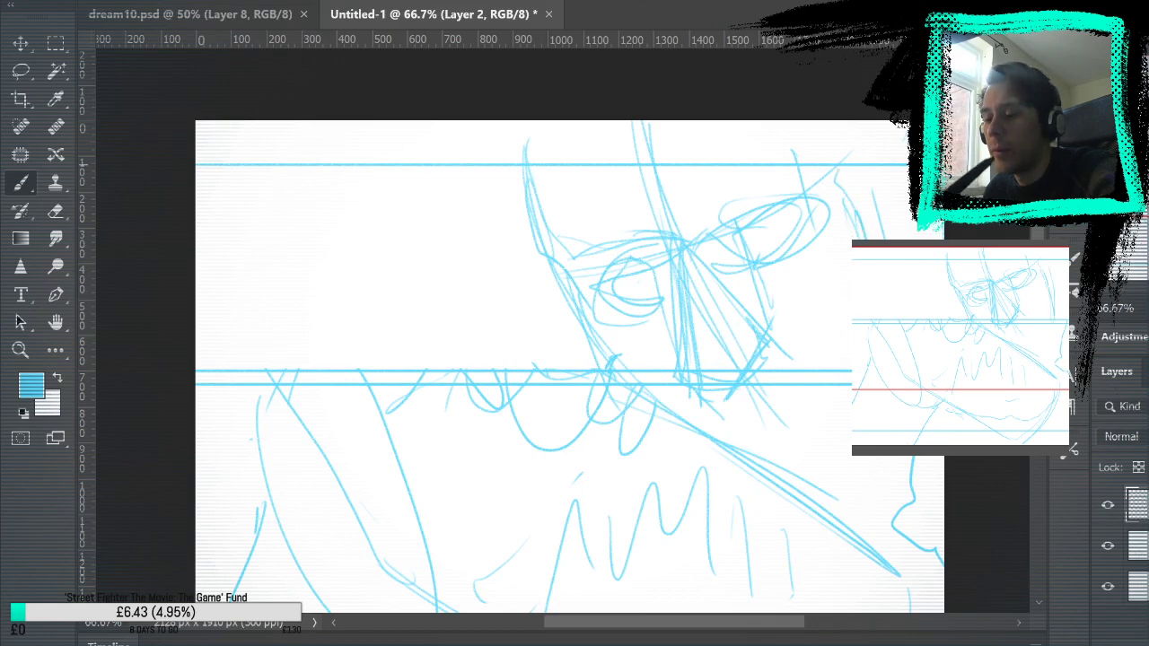
pyautogui.moveTo(694, 205); pyautogui.dragTo(822, 191)
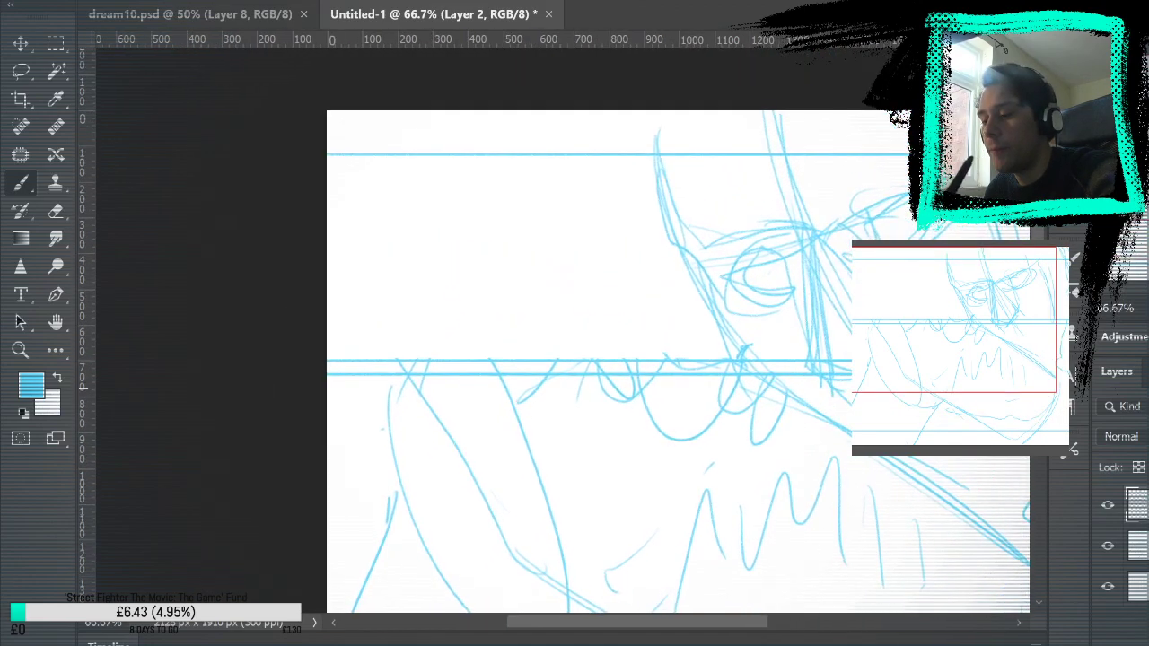
pyautogui.moveTo(705, 356)
pyautogui.mouseDown()
pyautogui.moveTo(508, 341)
pyautogui.moveTo(551, 241)
pyautogui.moveTo(591, 241)
pyautogui.mouseUp()
pyautogui.moveTo(474, 56); pyautogui.dragTo(350, 282)
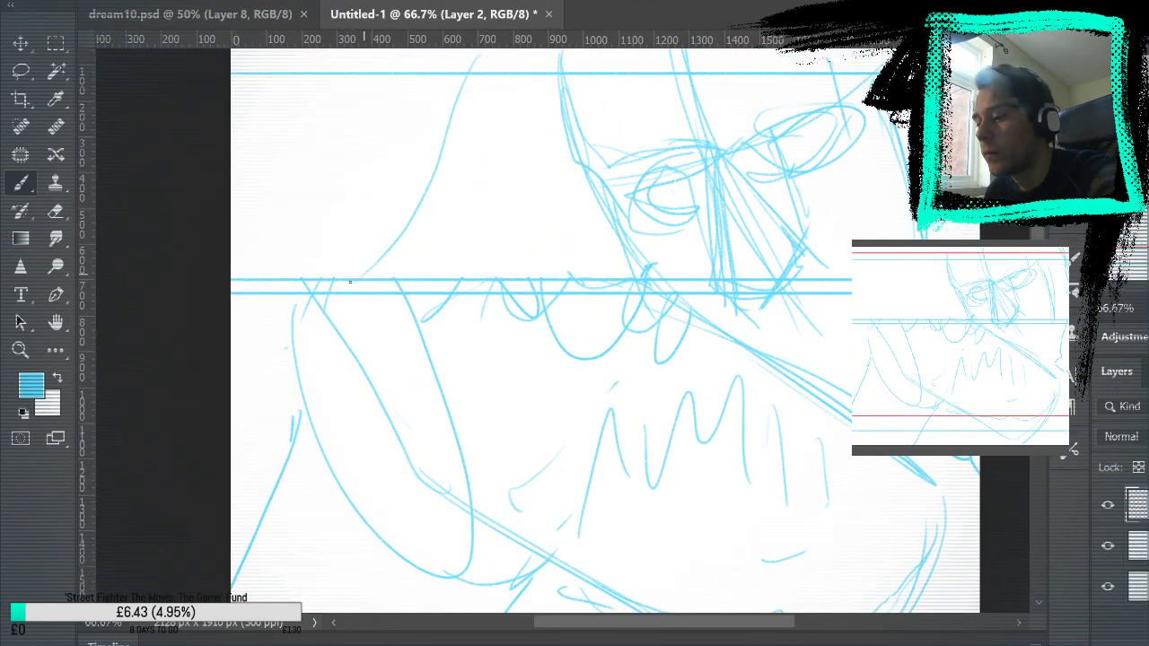
pyautogui.moveTo(707, 376); pyautogui.dragTo(870, 232)
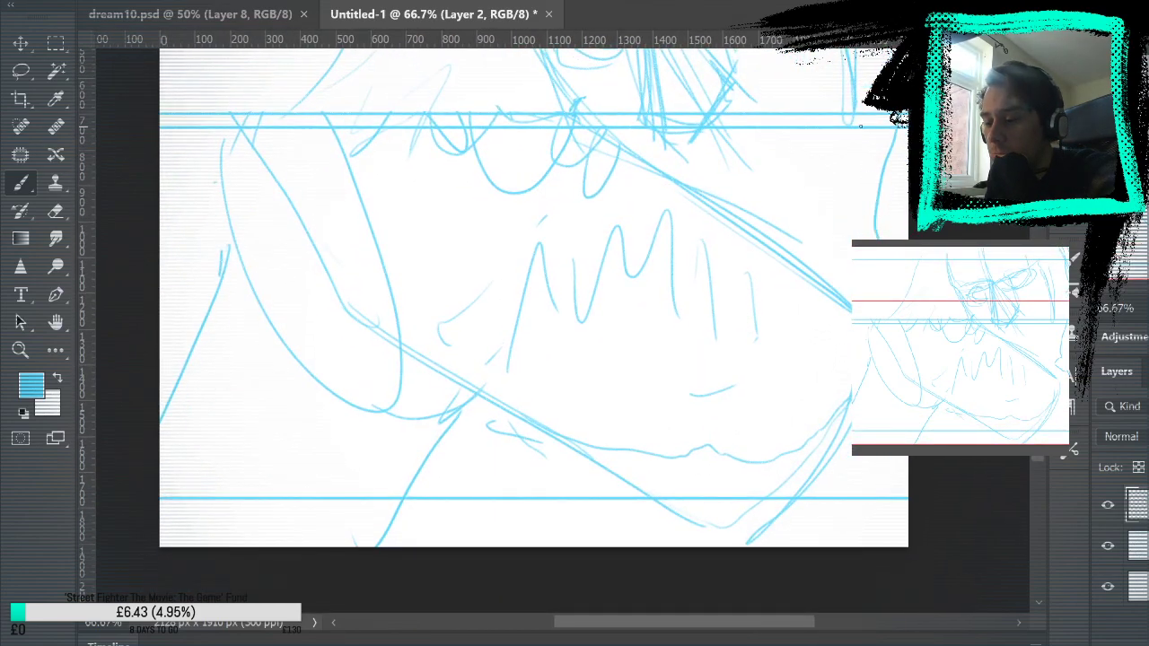
pyautogui.moveTo(859, 123); pyautogui.dragTo(683, 515)
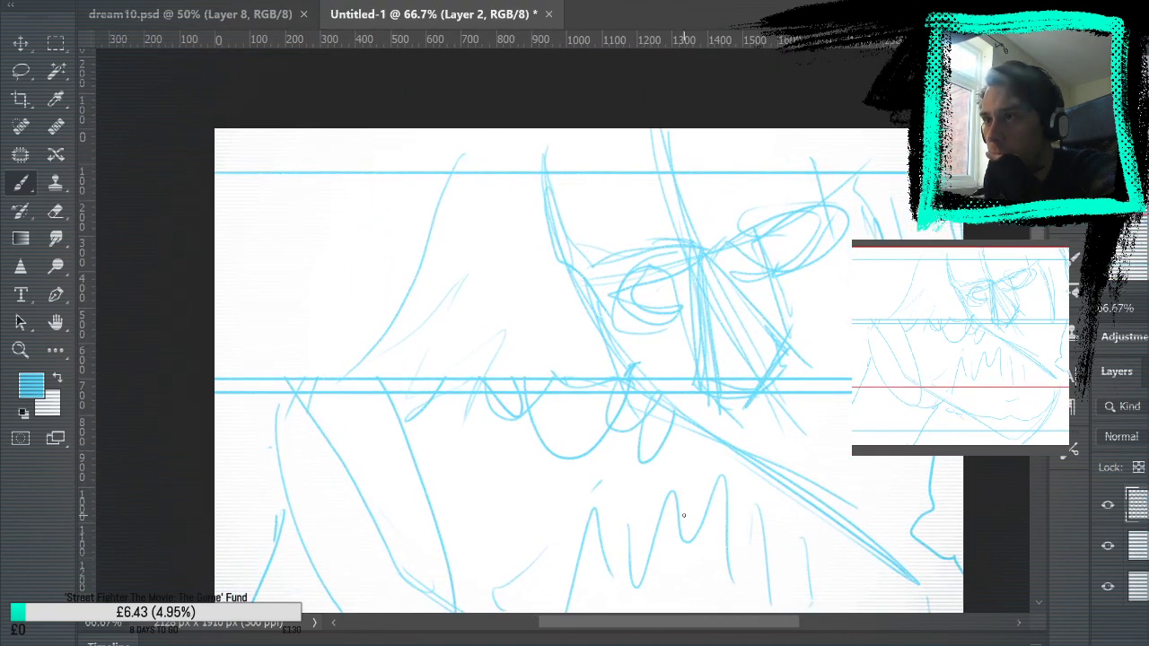
pyautogui.moveTo(682, 515); pyautogui.dragTo(763, 164)
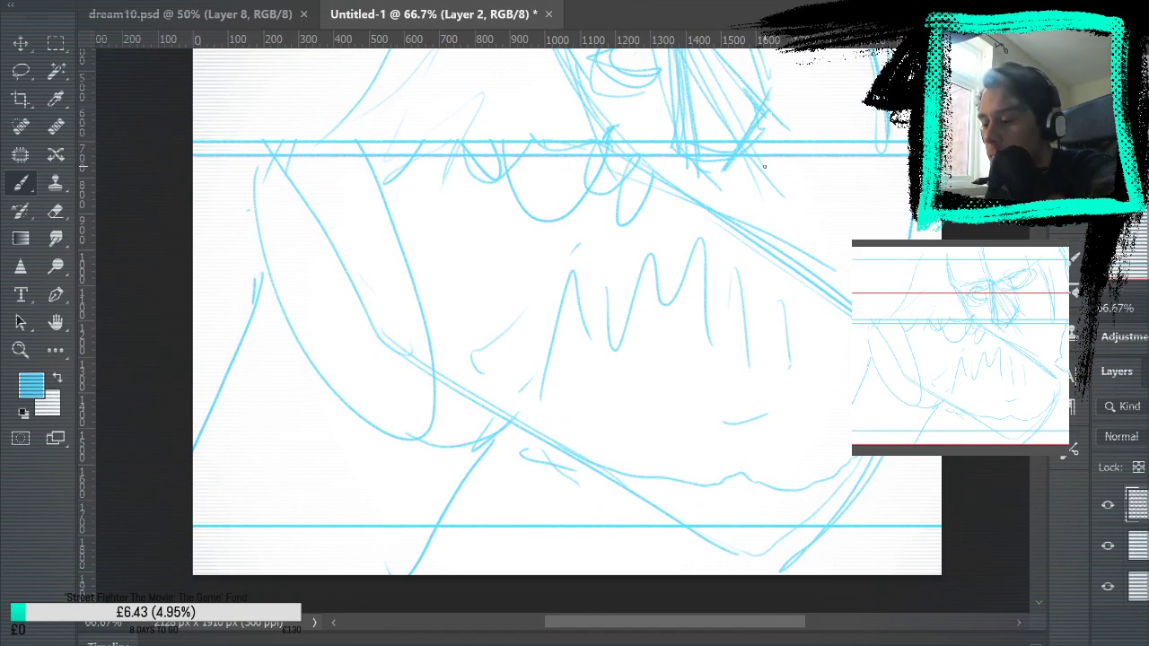
# Transform the lassoed lower sketch and merge the sketch layer down into Background copy
pyautogui.press('l')
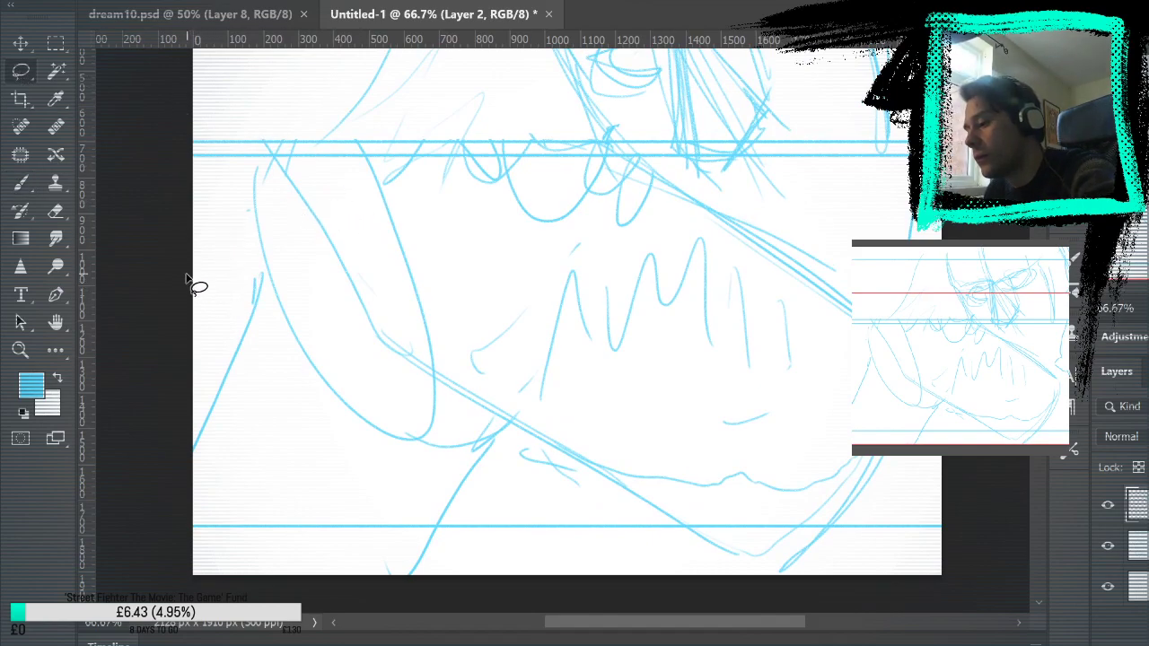
pyautogui.moveTo(192, 256)
pyautogui.mouseDown()
pyautogui.moveTo(844, 551)
pyautogui.moveTo(198, 313)
pyautogui.mouseUp()
pyautogui.hotkey('ctrl', 't')
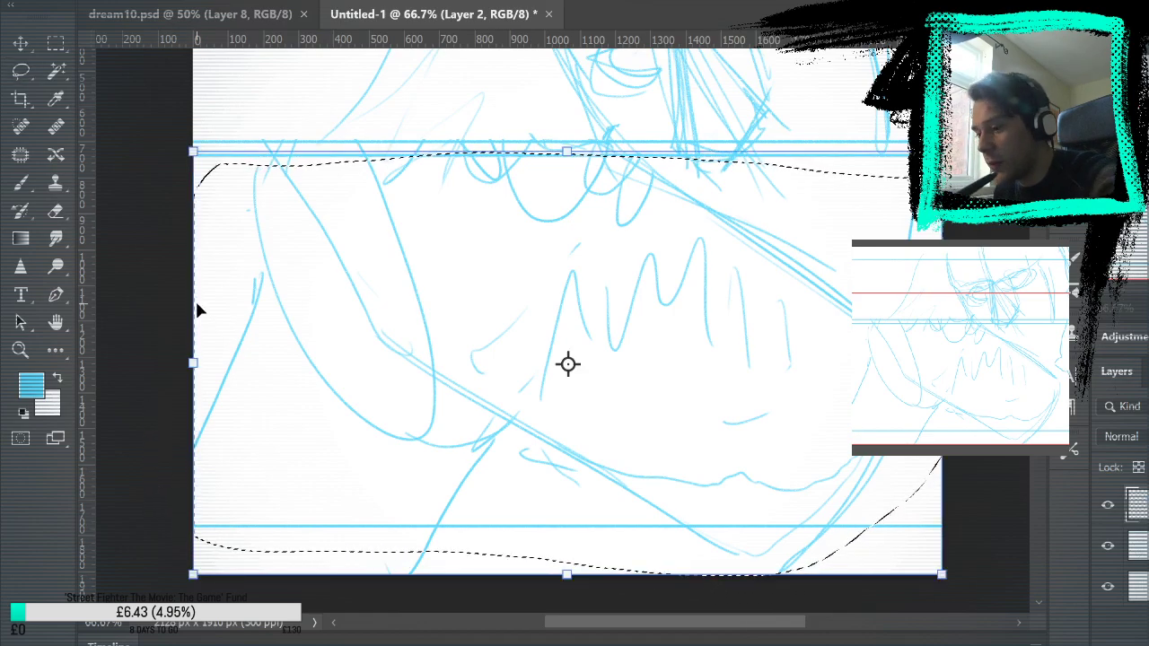
pyautogui.moveTo(567, 363)
pyautogui.mouseDown()
pyautogui.moveTo(567, 152)
pyautogui.moveTo(827, 381)
pyautogui.mouseUp()
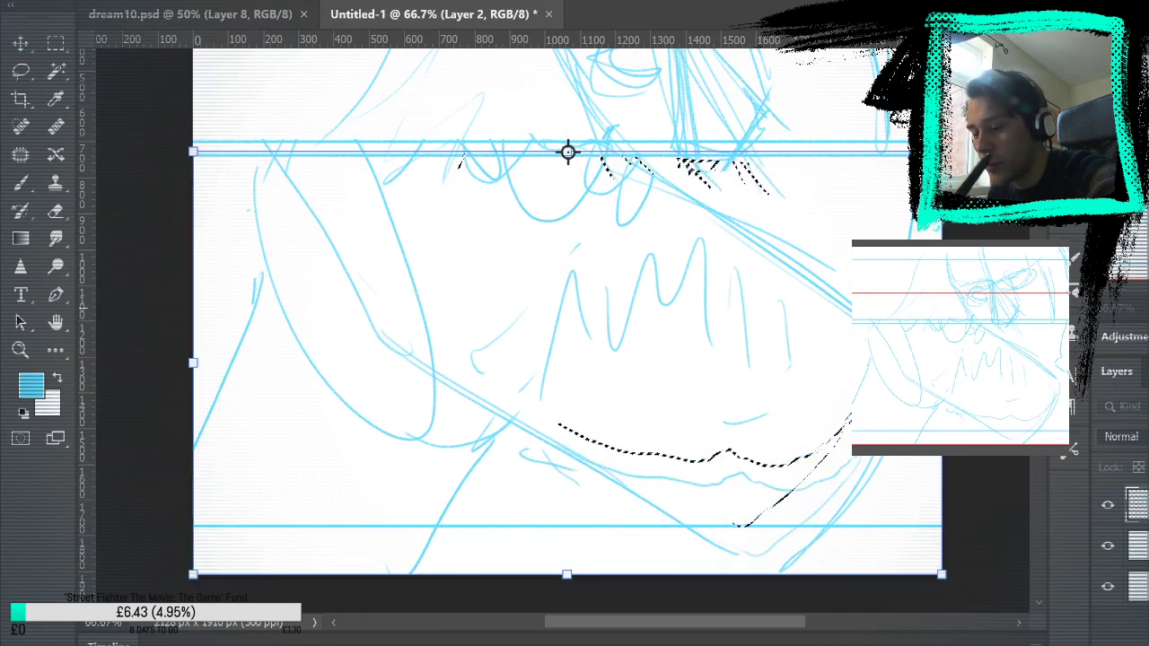
pyautogui.press('Return')
pyautogui.hotkey('ctrl', 'd')
pyautogui.press('m')
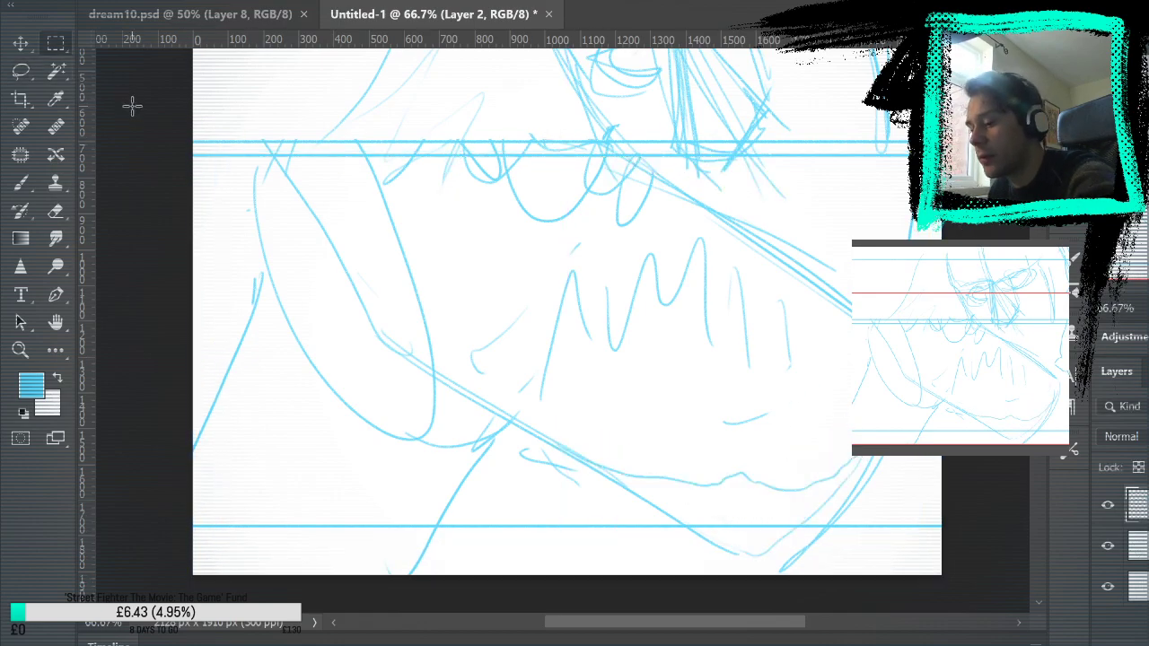
pyautogui.hotkey('ctrl', 't')
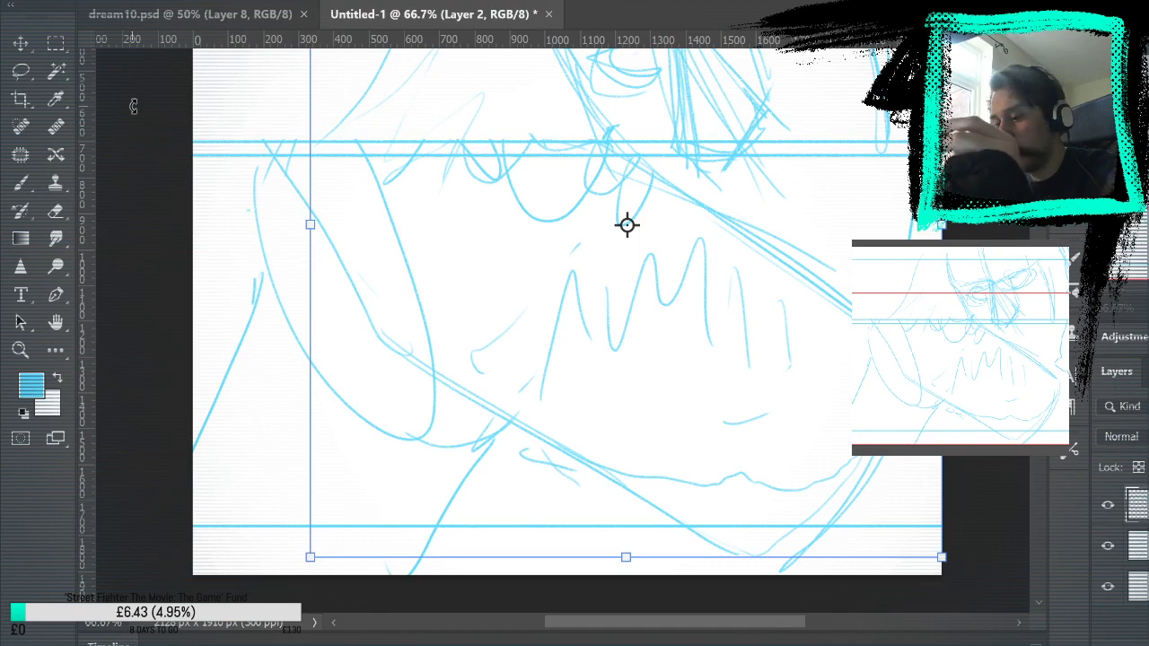
pyautogui.press('Return')
pyautogui.hotkey('ctrl', 'e')
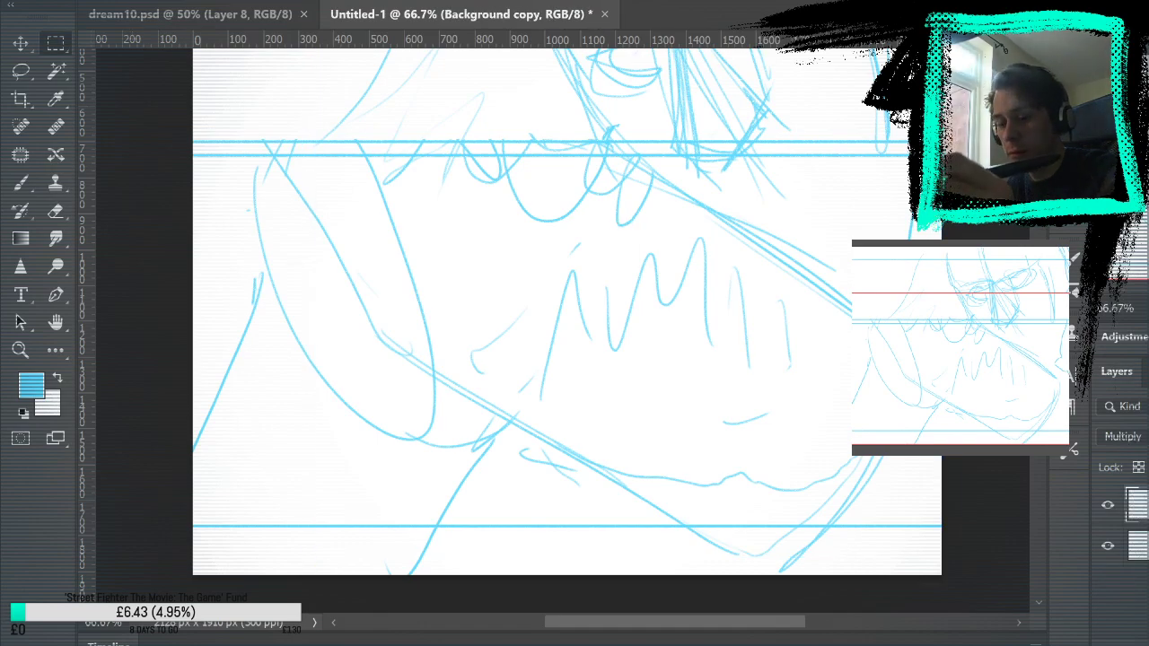
# Squash the lower panel's sketch upward from the bottom, anchored at the top edge
pyautogui.press('l')
pyautogui.moveTo(192, 150)
pyautogui.mouseDown()
pyautogui.moveTo(747, 164)
pyautogui.moveTo(192, 546)
pyautogui.mouseUp()
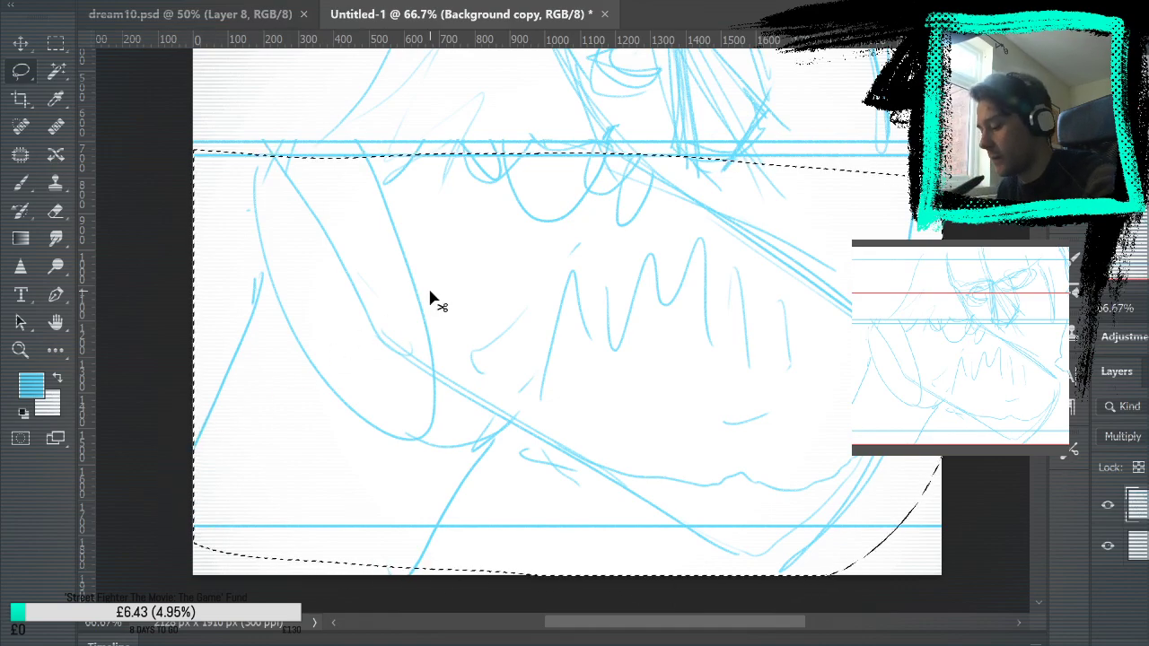
pyautogui.hotkey('ctrl', 't')
pyautogui.moveTo(569, 358); pyautogui.dragTo(569, 148)
pyautogui.moveTo(567, 574); pyautogui.dragTo(564, 526)
pyautogui.press('Return')
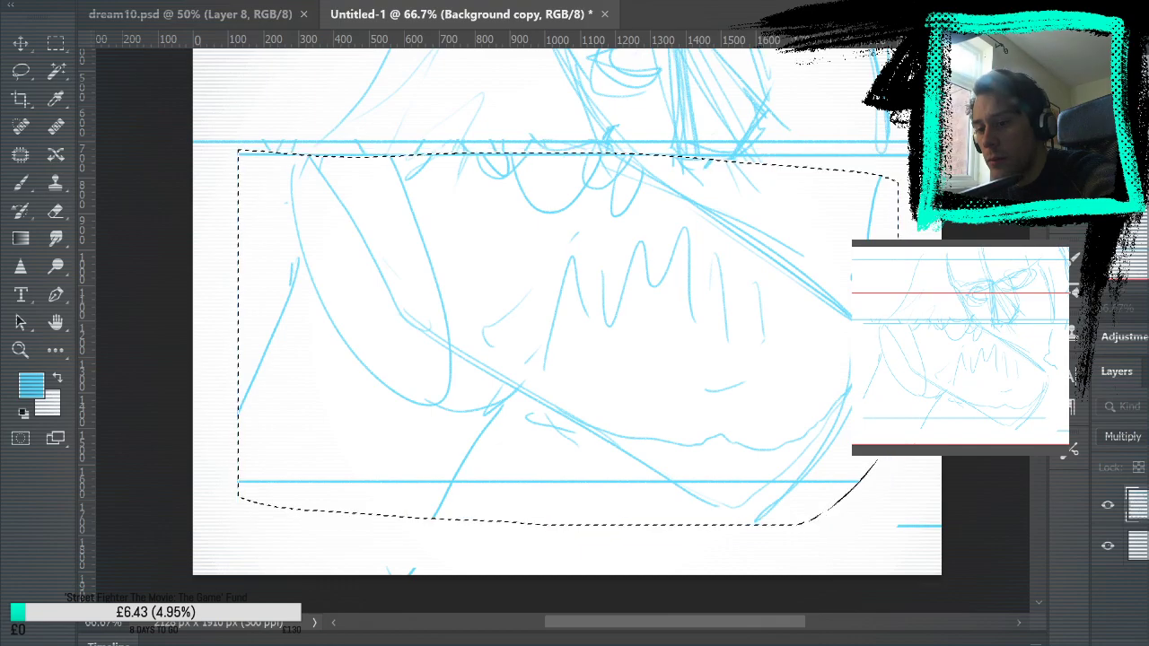
pyautogui.hotkey('ctrl', 'd')
pyautogui.press('b')
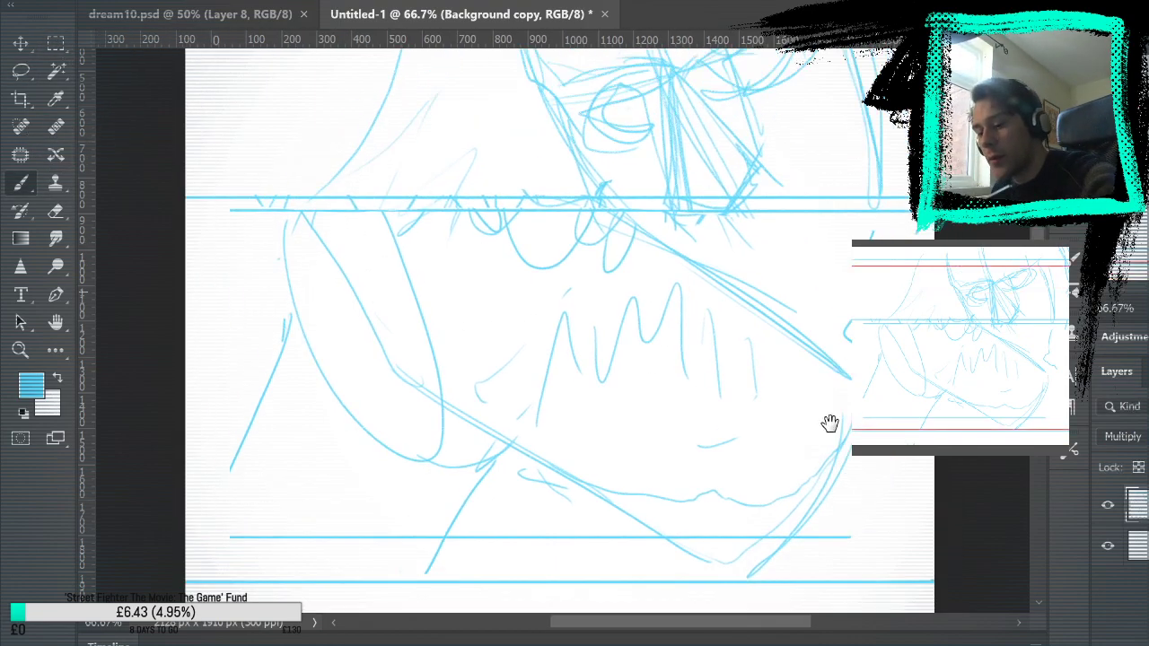
# Close the balloon circle, add its pointed tail, and sketch a large ellipse below
pyautogui.moveTo(787, 113); pyautogui.dragTo(741, 472)
pyautogui.moveTo(380, 419)
pyautogui.mouseDown()
pyautogui.moveTo(240, 320)
pyautogui.moveTo(385, 425)
pyautogui.mouseUp()
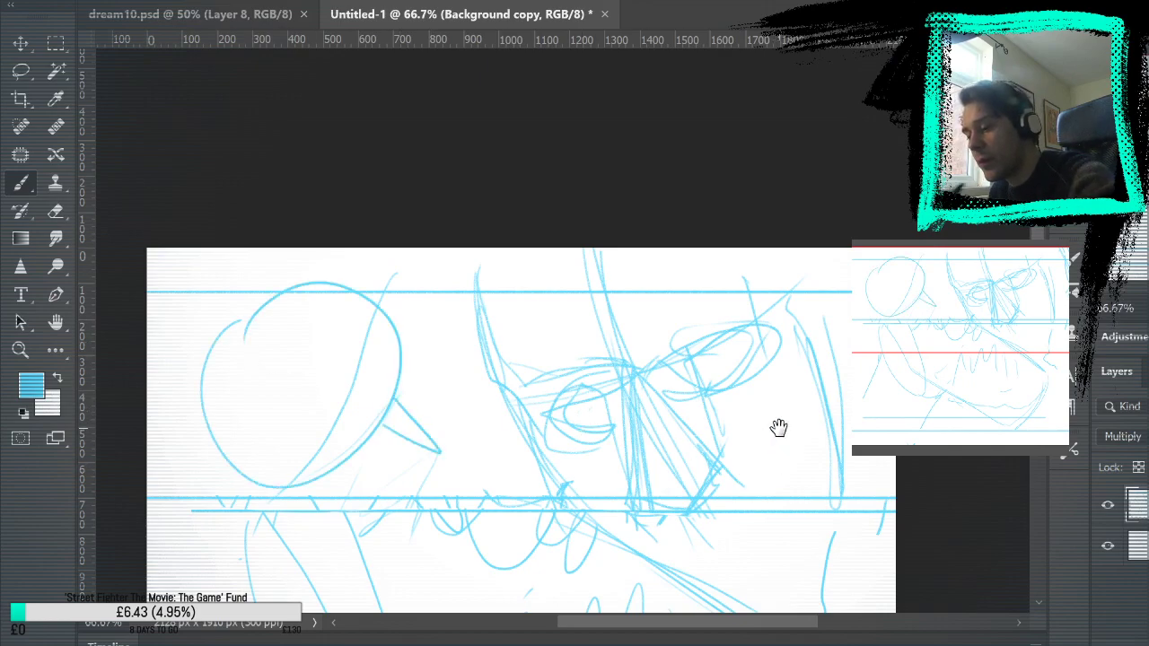
pyautogui.moveTo(777, 428); pyautogui.dragTo(795, 113)
pyautogui.moveTo(565, 415); pyautogui.dragTo(471, 412)
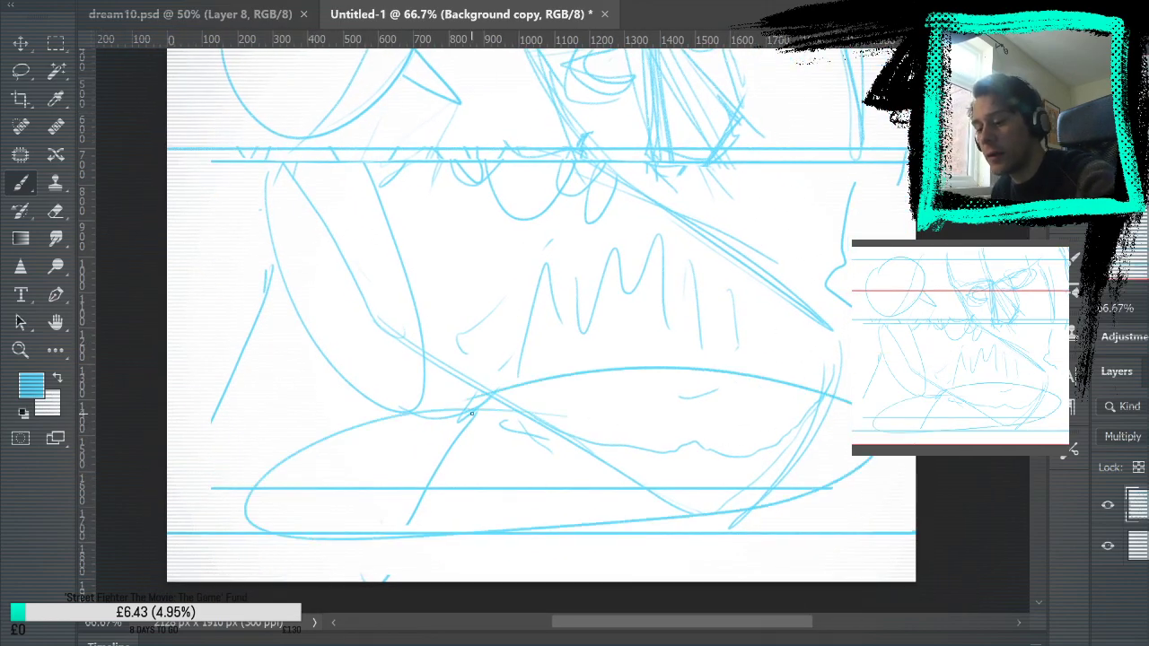
pyautogui.scroll(5, 493, 406)
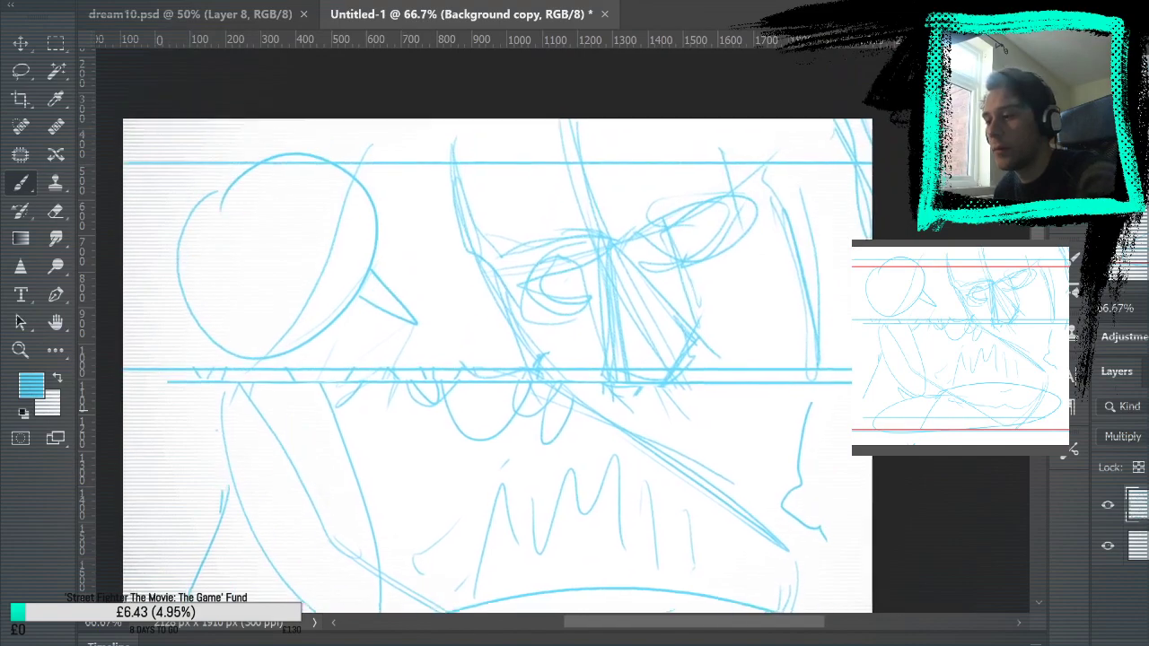
pyautogui.scroll(-2, 477, 120)
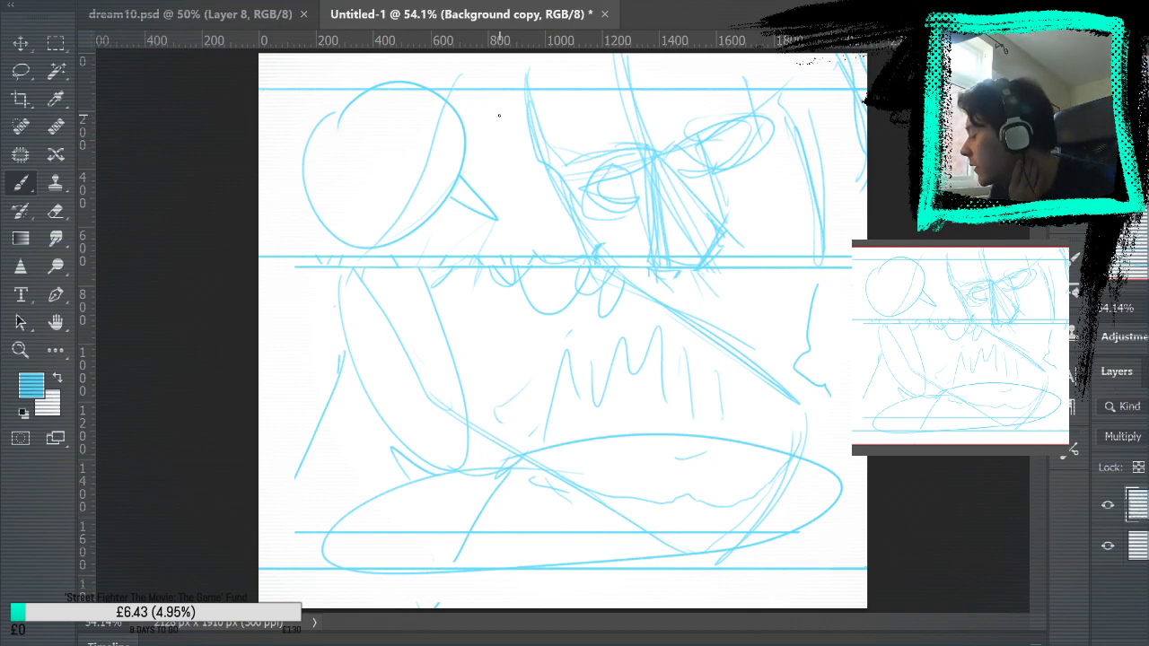
pyautogui.click(193, 14)
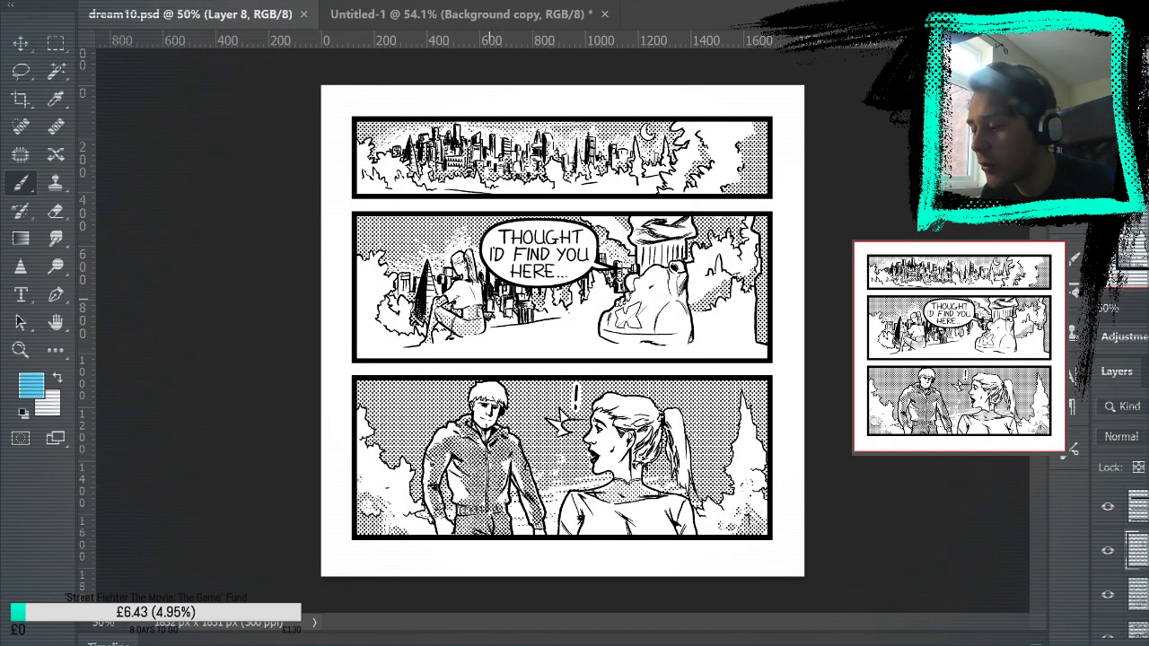
pyautogui.click(503, 15)
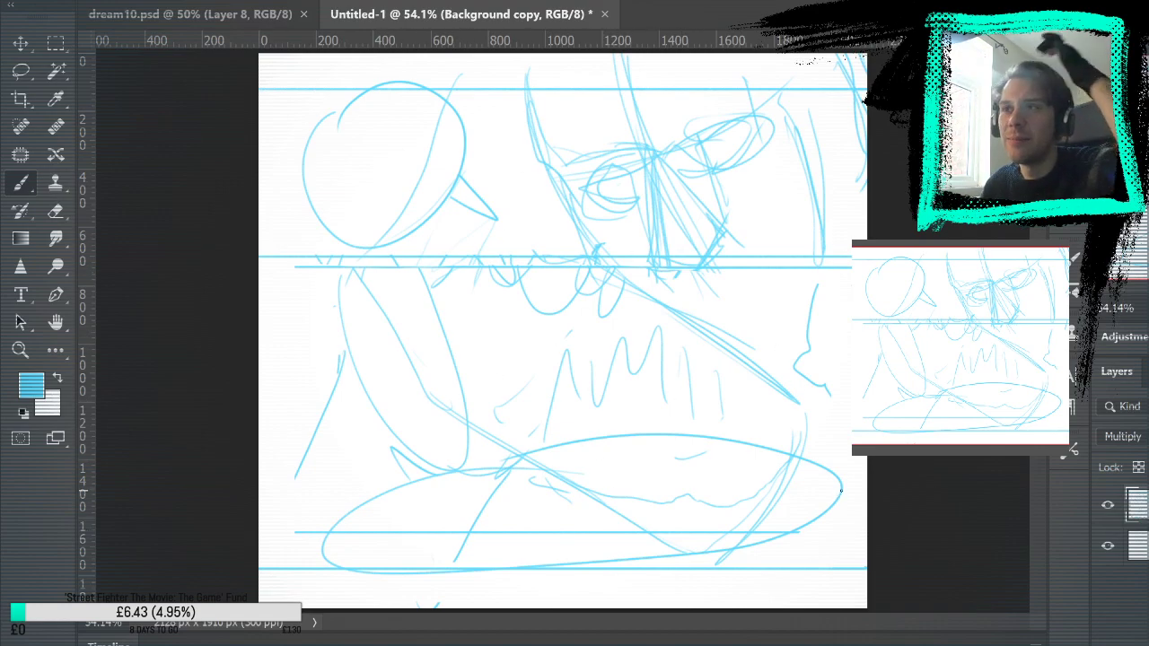
pyautogui.click(193, 15)
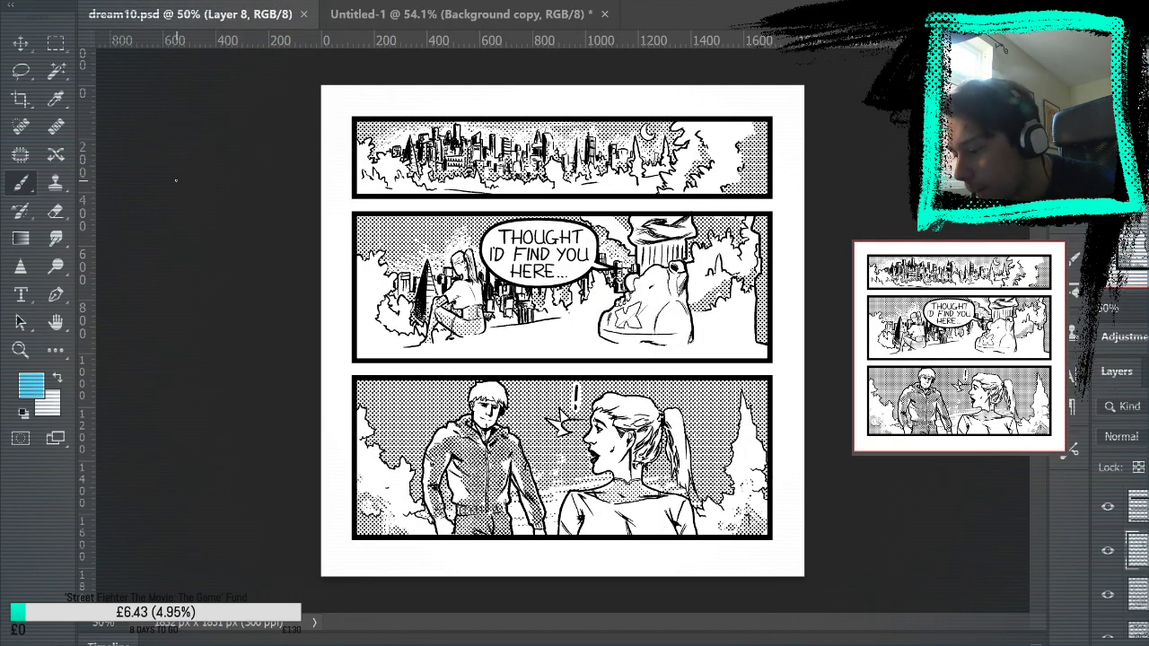
pyautogui.click(439, 15)
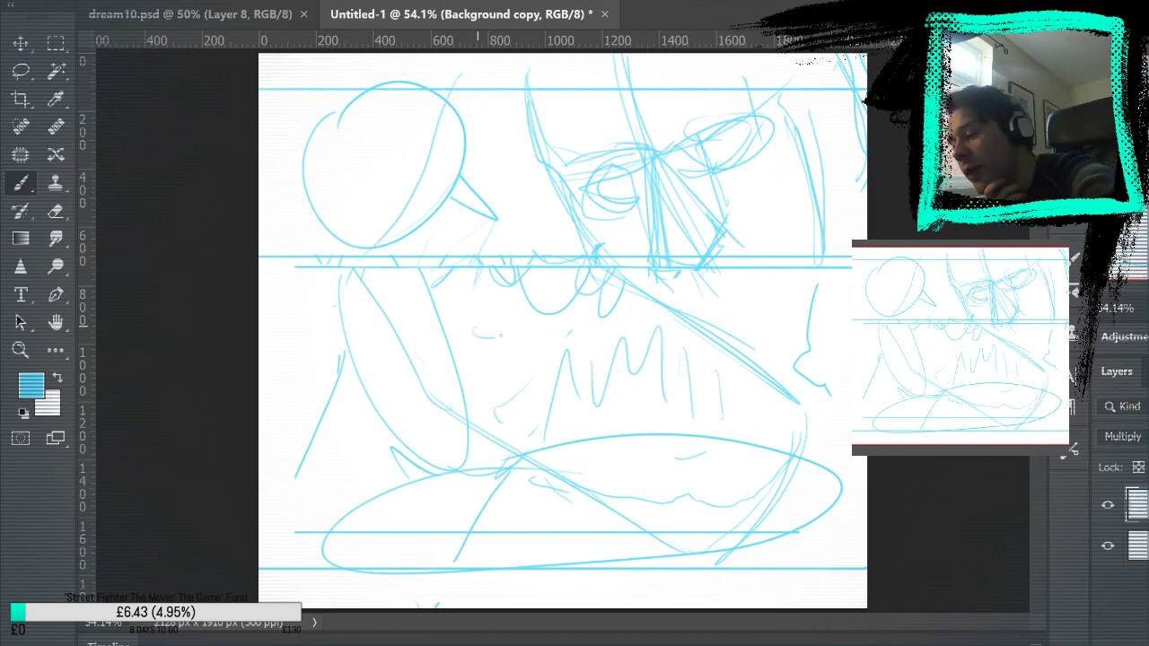
# Sketch a small oval with rough strokes to its right below the upper panel line
pyautogui.moveTo(499, 320)
pyautogui.mouseDown()
pyautogui.moveTo(508, 409)
pyautogui.moveTo(502, 383)
pyautogui.mouseUp()
pyautogui.moveTo(529, 330); pyautogui.dragTo(516, 400)
pyautogui.moveTo(523, 355); pyautogui.dragTo(549, 328)
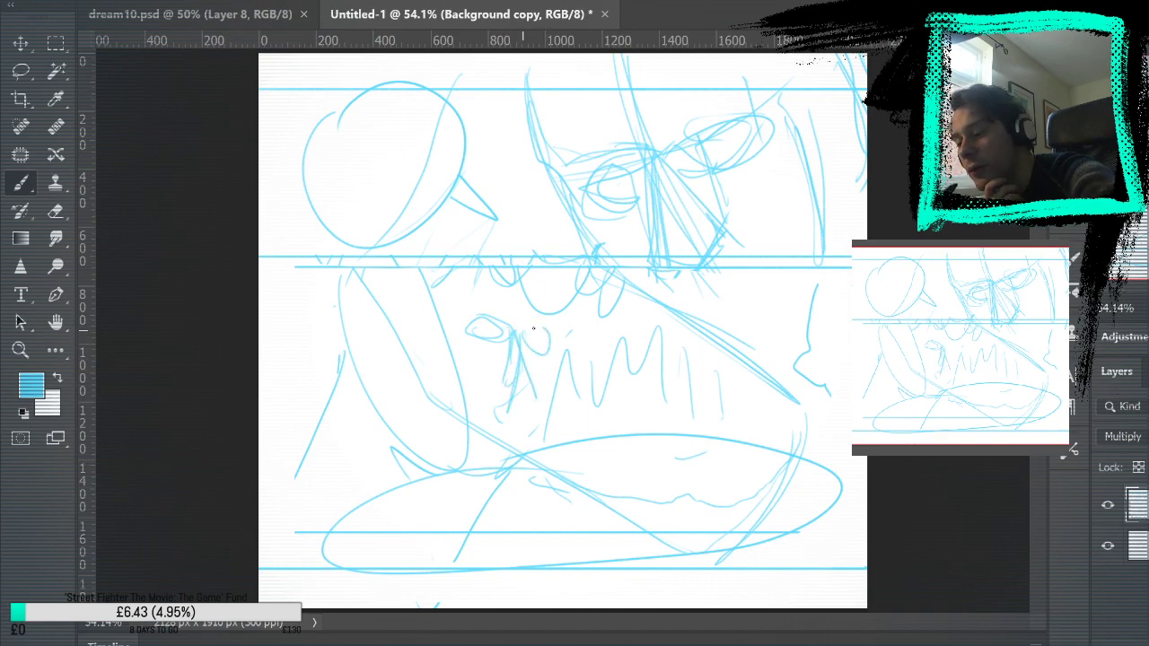
pyautogui.moveTo(472, 399); pyautogui.dragTo(520, 413)
pyautogui.moveTo(563, 301); pyautogui.dragTo(514, 450)
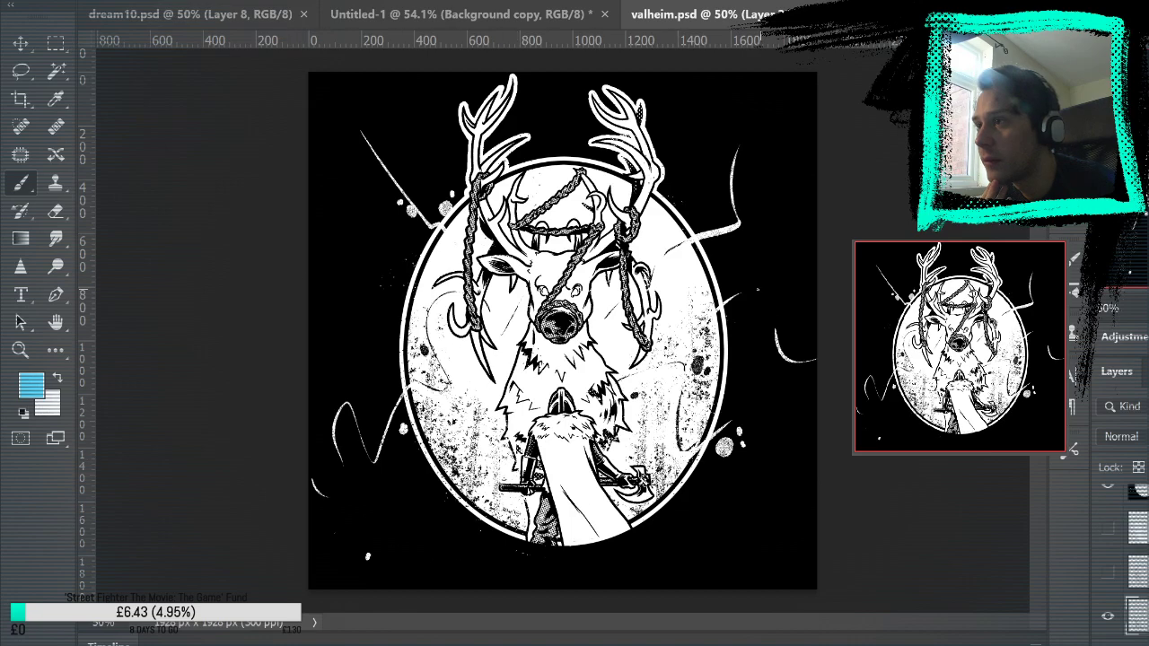
pyautogui.scroll(-2, 1111, 587)
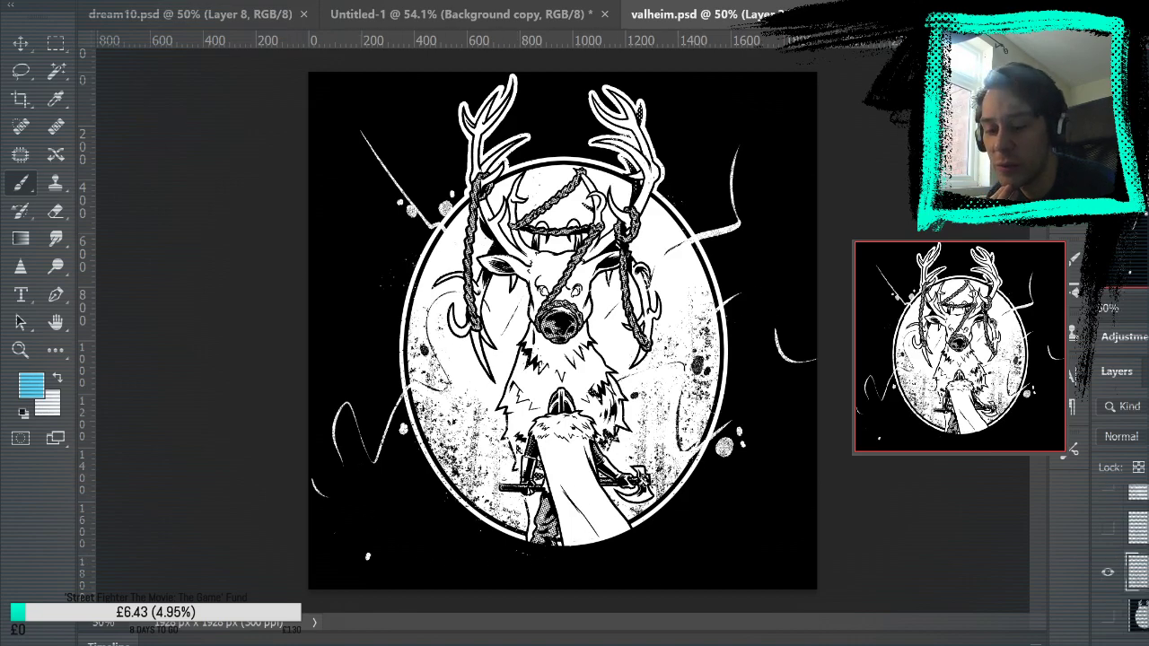
pyautogui.click(1101, 538)
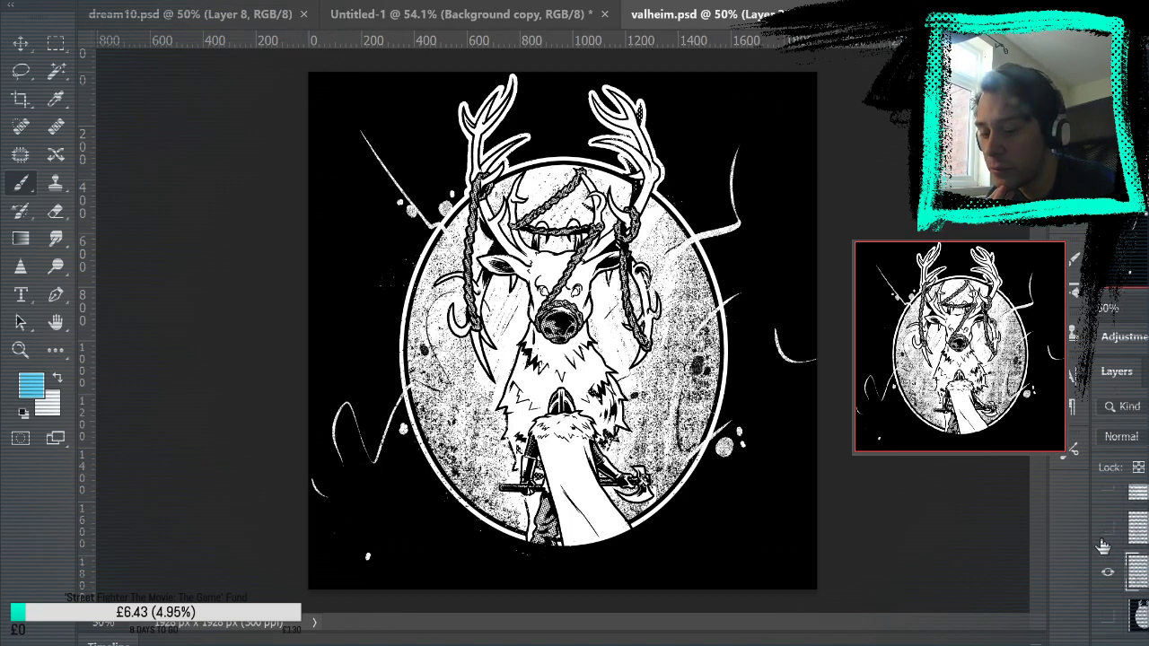
pyautogui.click(1102, 541)
pyautogui.click(1108, 502)
pyautogui.click(1107, 524)
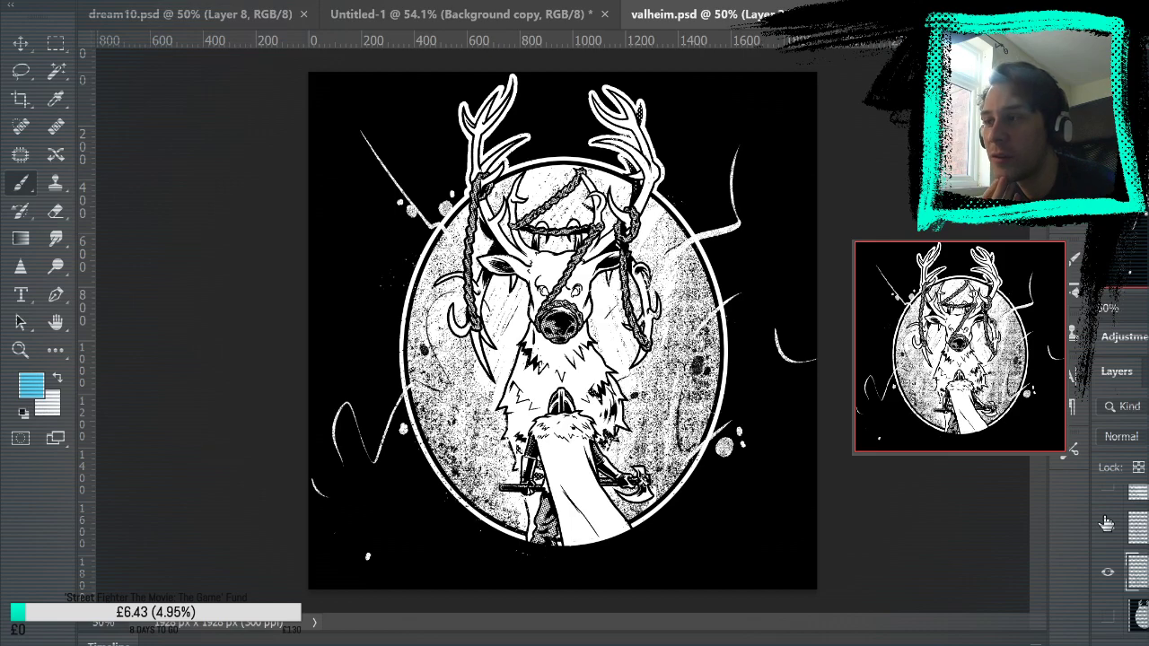
pyautogui.click(1107, 523)
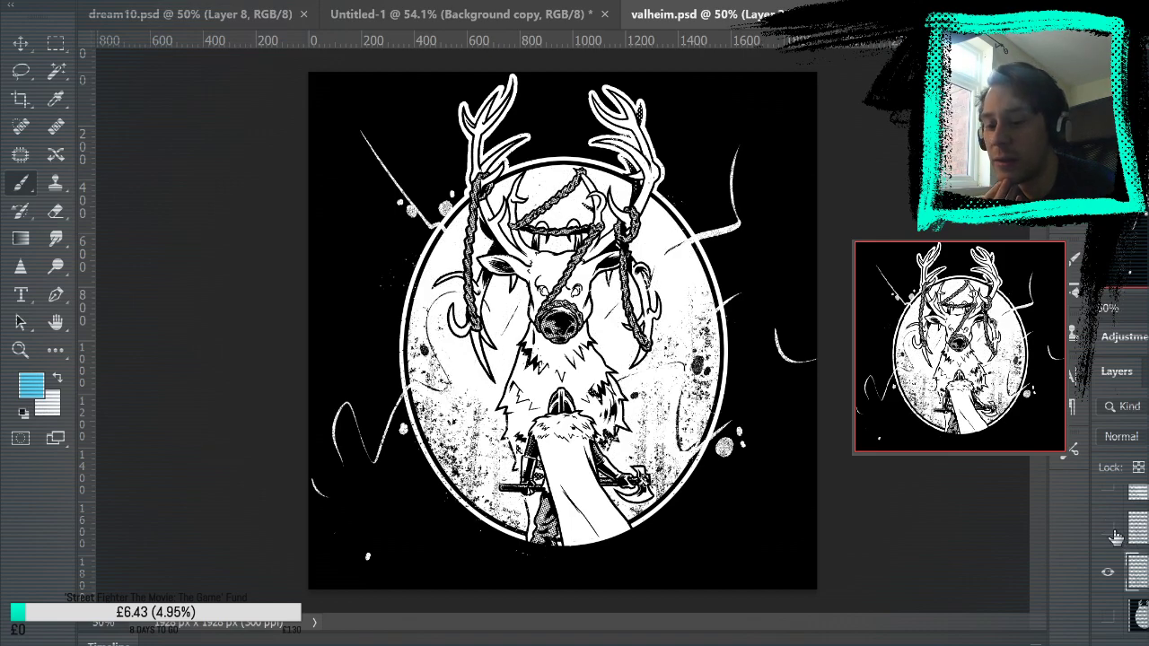
pyautogui.click(1105, 577)
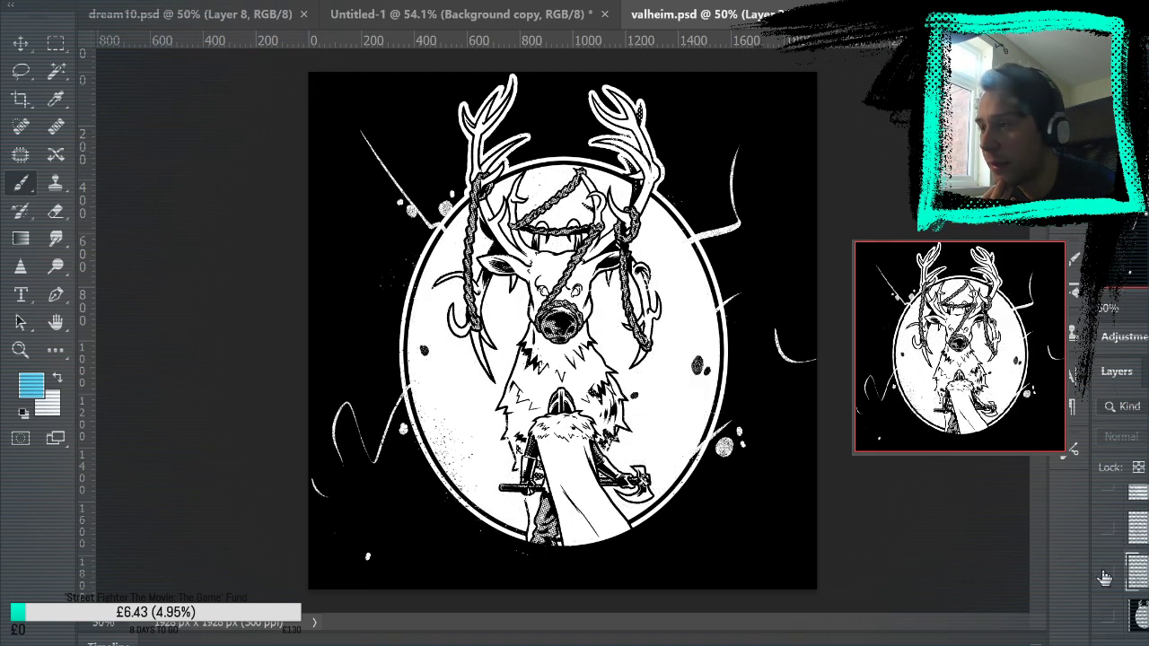
pyautogui.click(1104, 577)
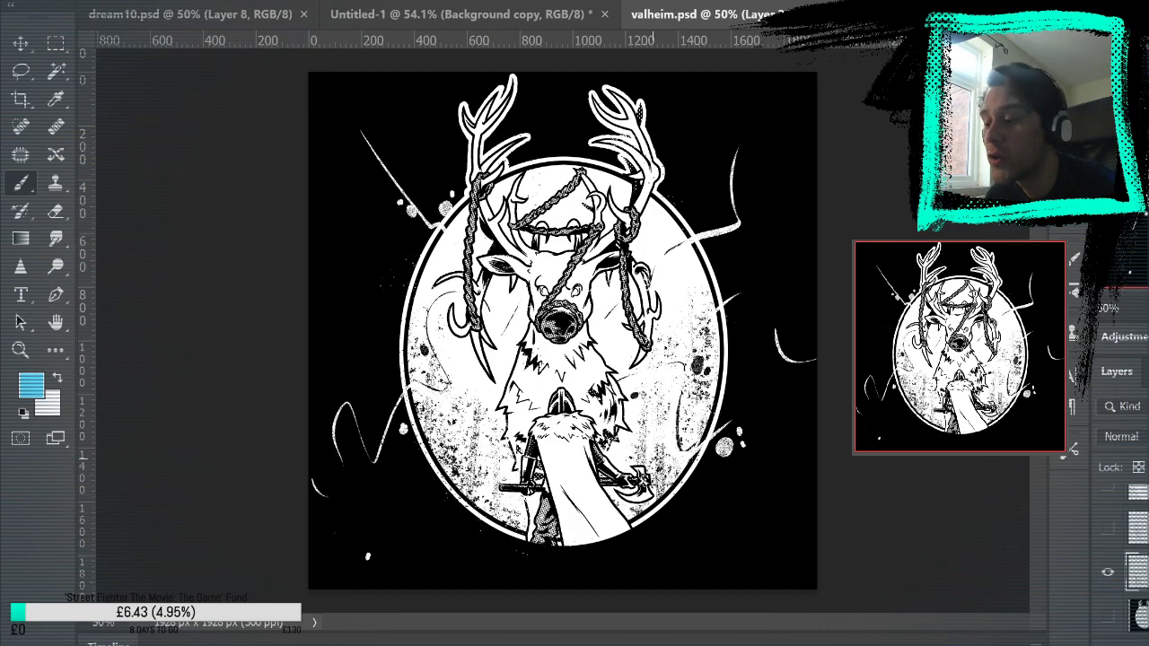
pyautogui.scroll(-2, 1113, 547)
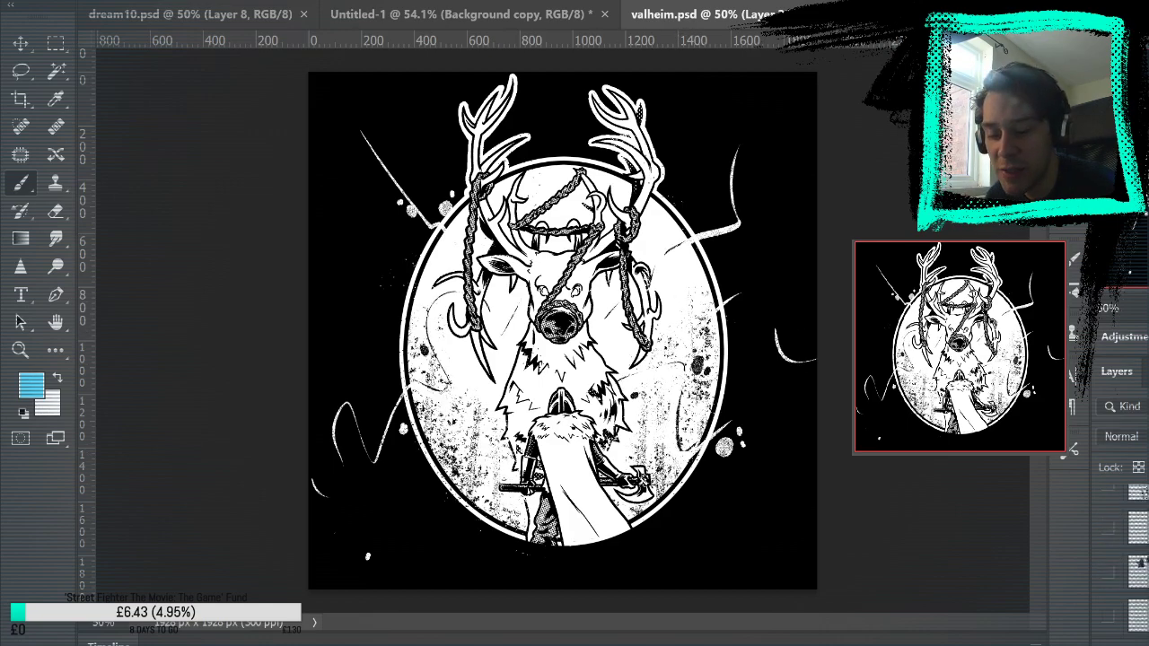
pyautogui.scroll(-2, 1112, 547)
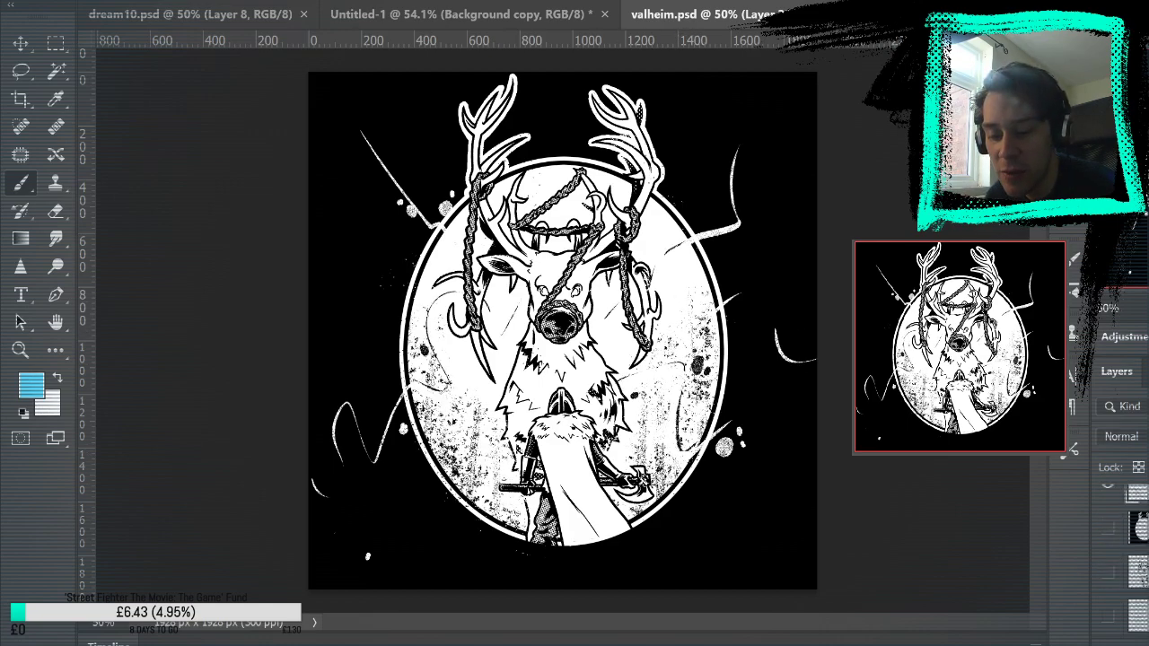
pyautogui.click(434, 15)
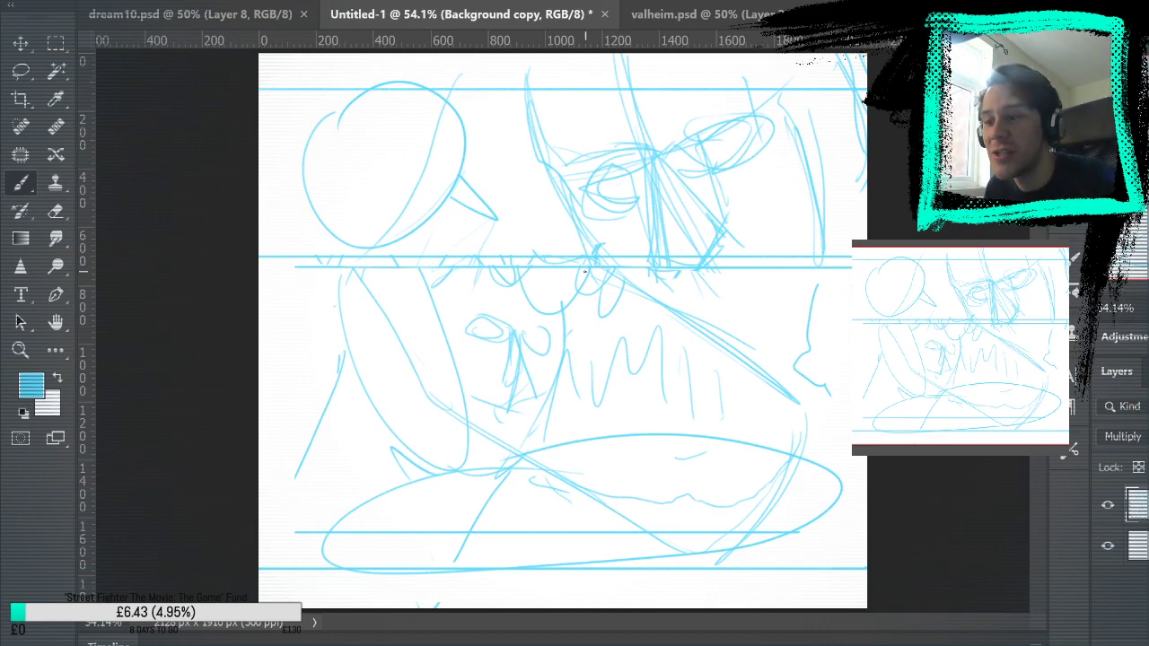
pyautogui.click(718, 16)
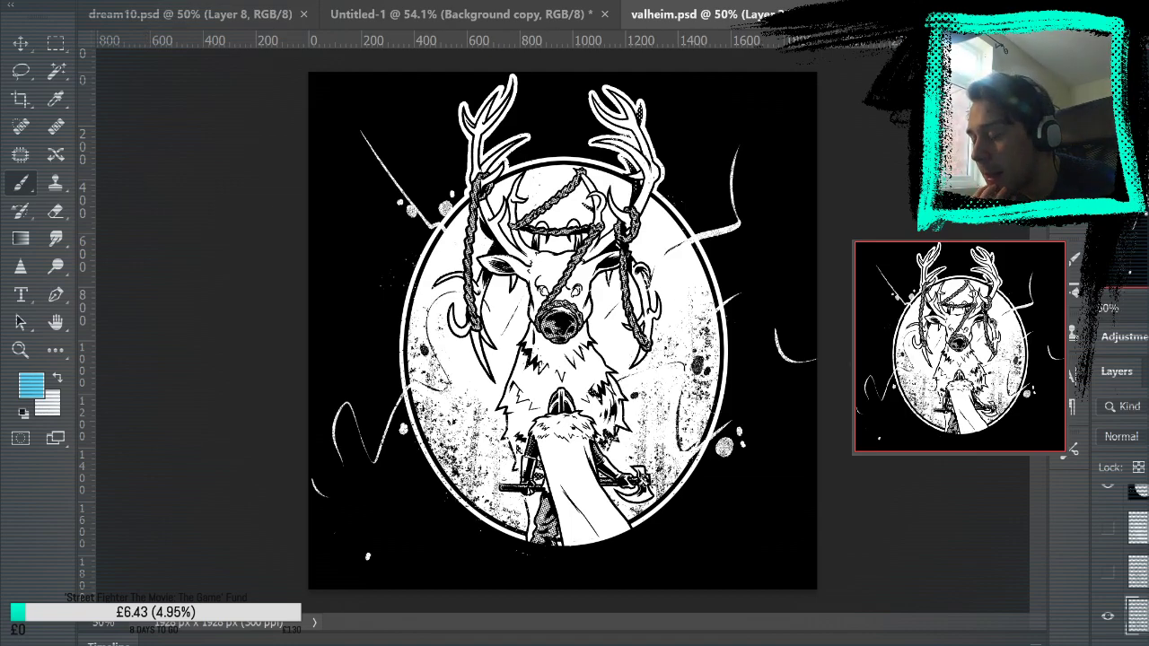
pyautogui.click(1112, 505)
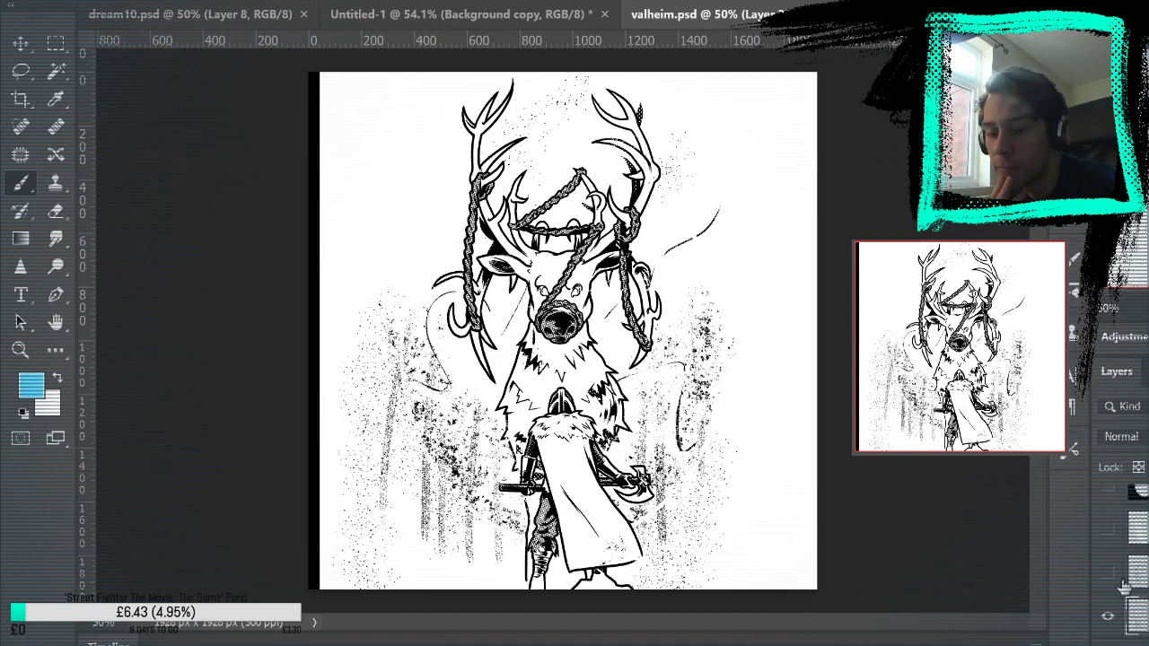
pyautogui.click(1107, 618)
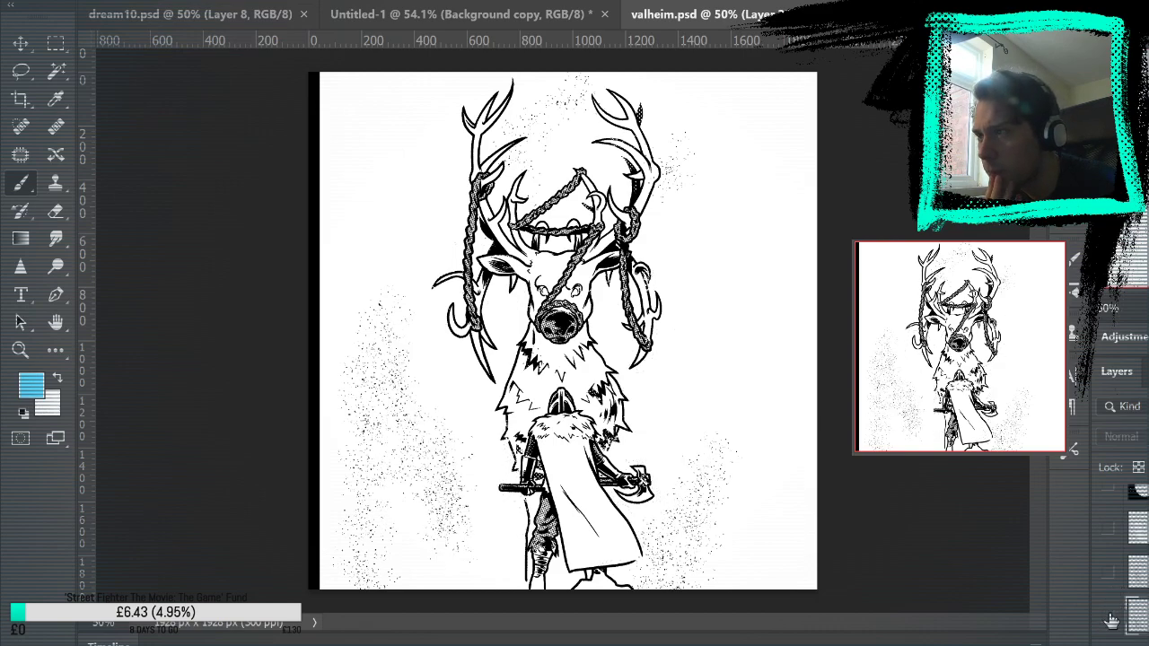
pyautogui.click(1109, 619)
pyautogui.click(1102, 493)
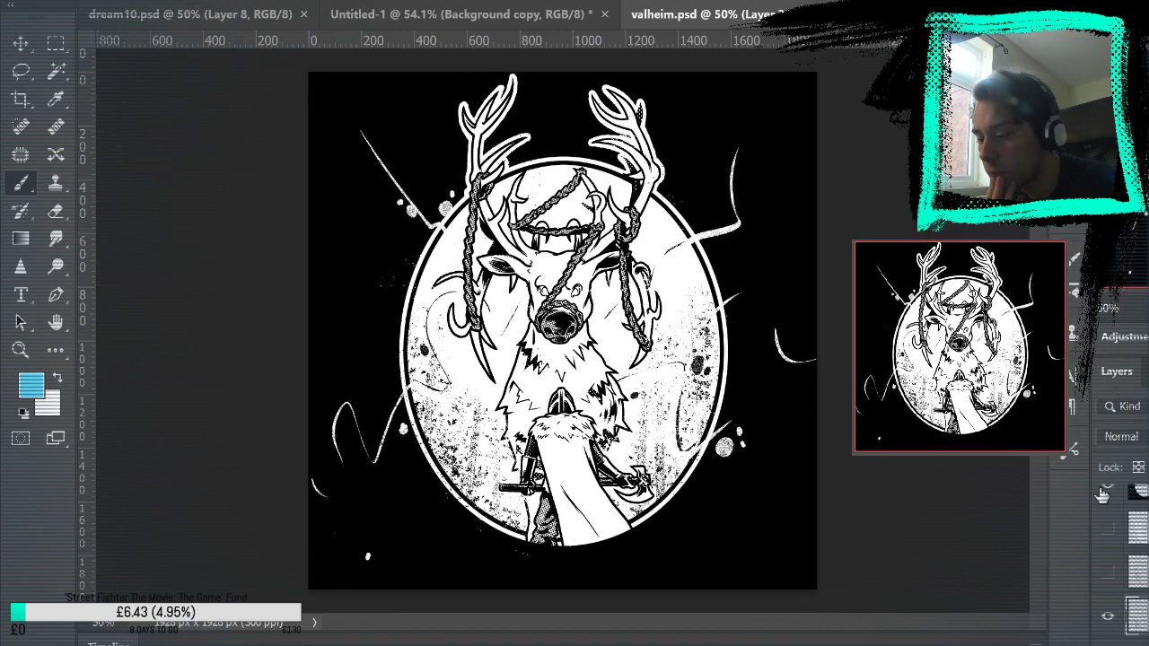
pyautogui.click(448, 15)
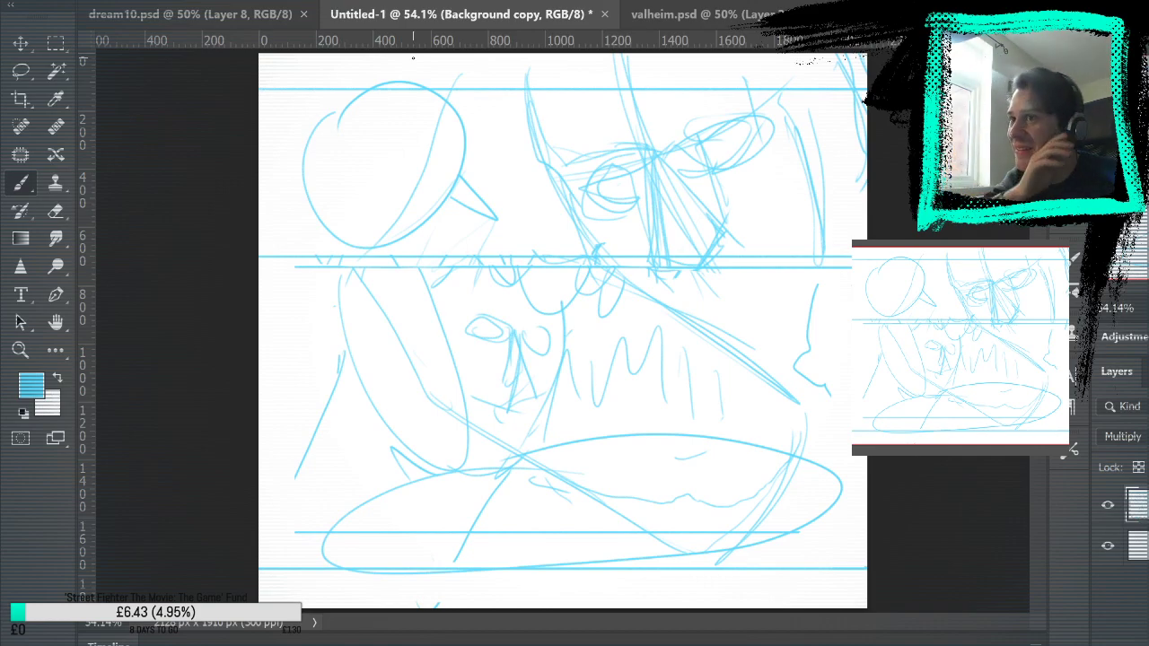
pyautogui.click(709, 14)
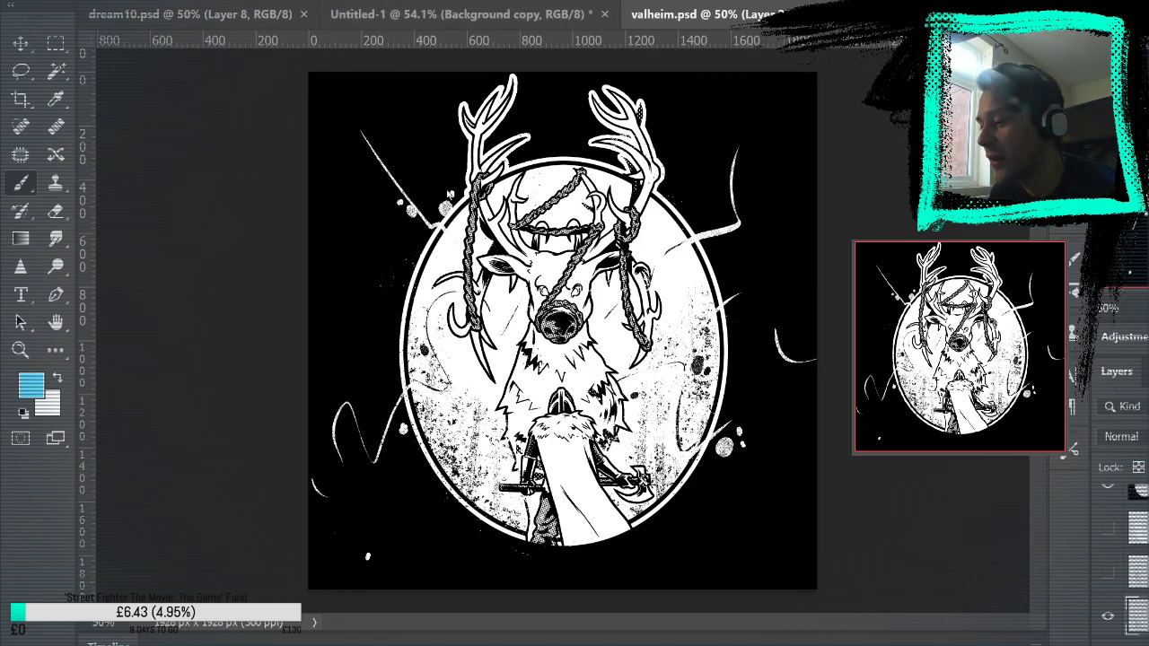
# Zoom in on the deer's nose, then fit the whole deer image in the window
pyautogui.hotkey('ctrl', '+')
pyautogui.hotkey('ctrl', '+')
pyautogui.hotkey('ctrl', '+')
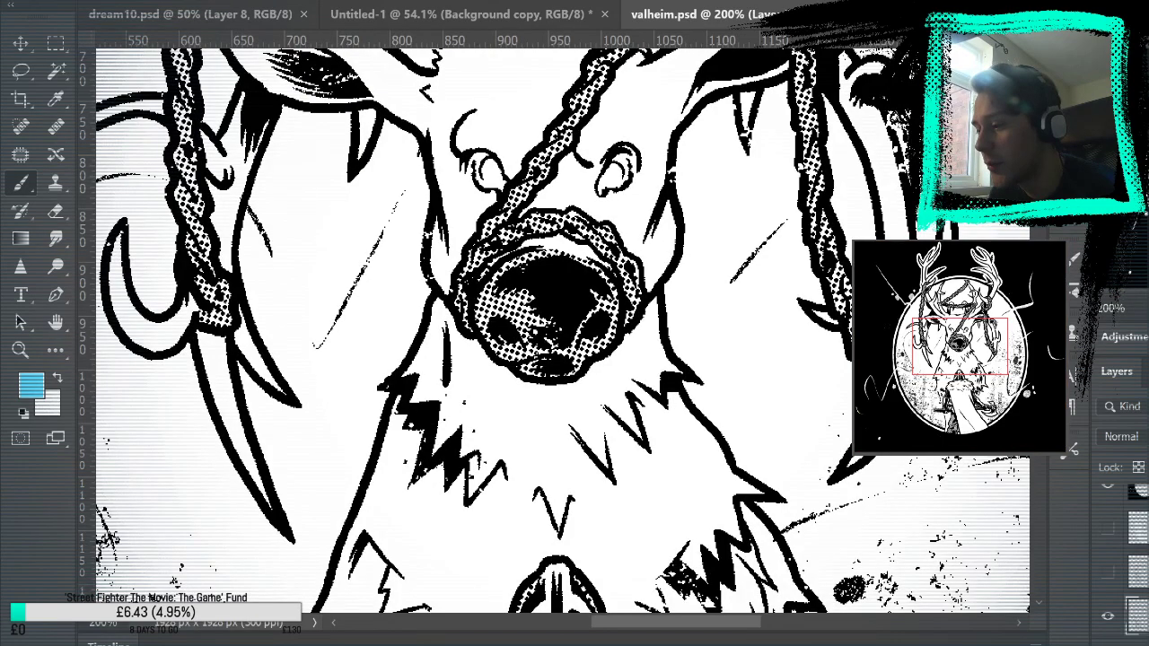
pyautogui.hotkey('ctrl', '+')
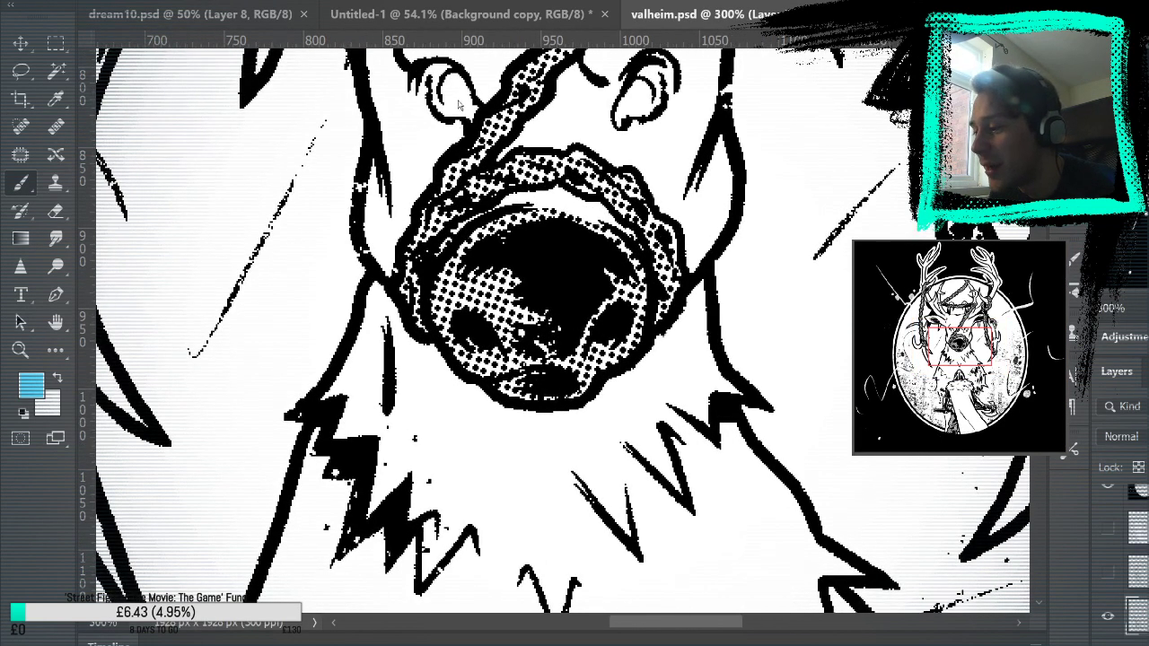
pyautogui.hotkey('ctrl', '0')
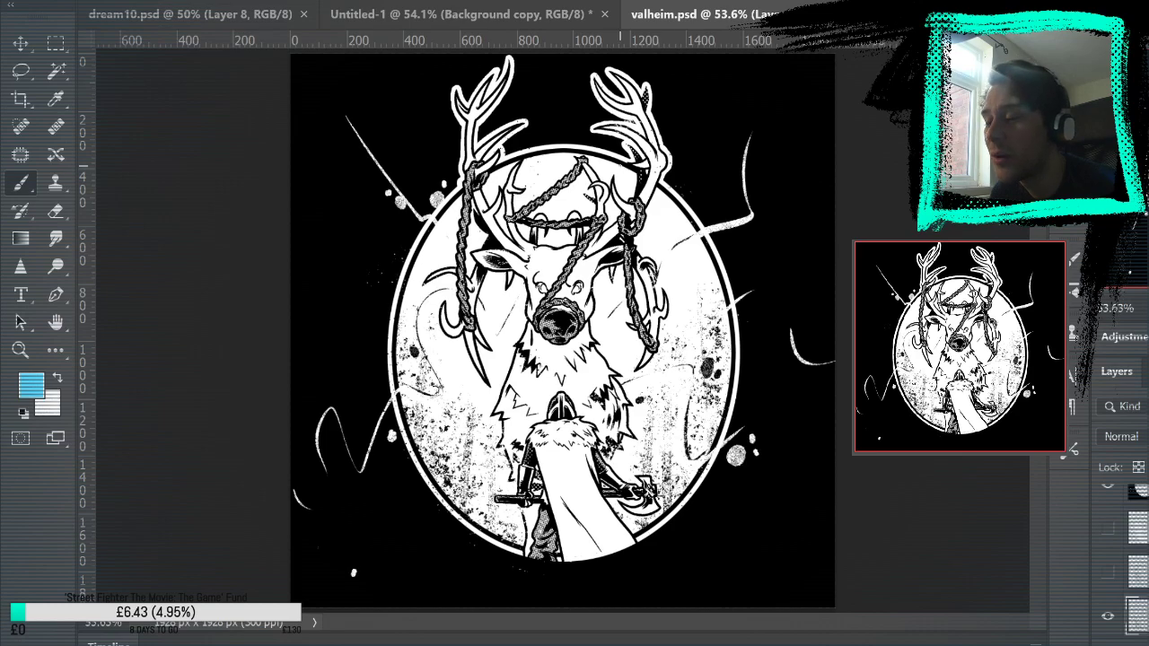
# Zoom around the blue sketch's face area, then bring up the finished dream10.psd page
pyautogui.click(459, 14)
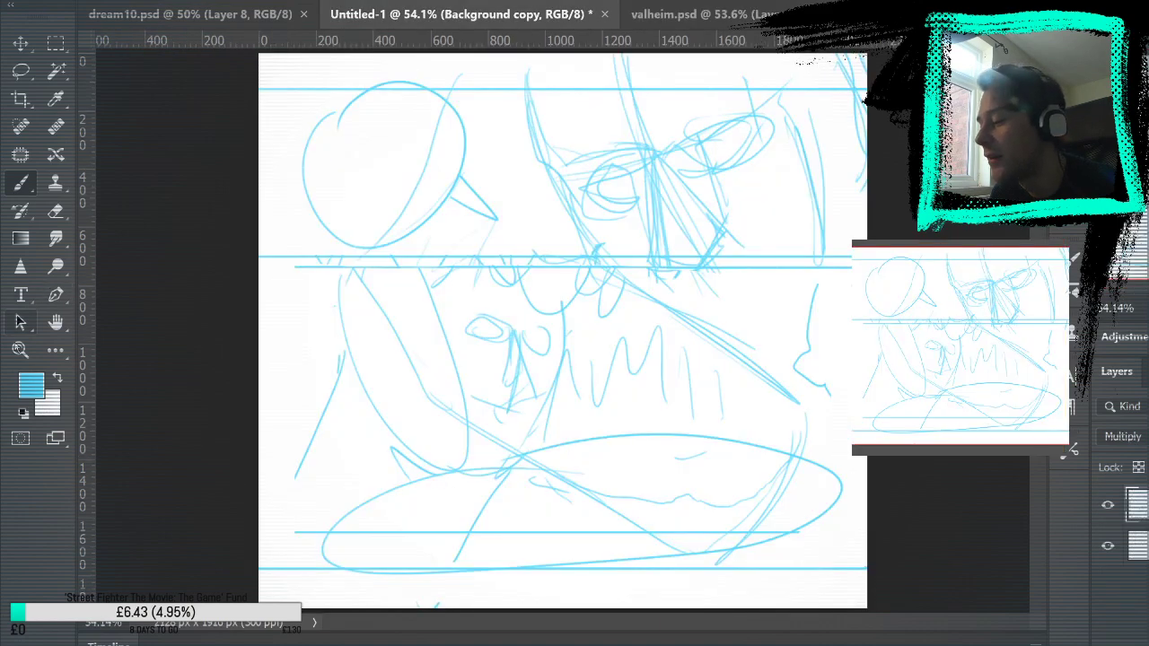
pyautogui.press('z')
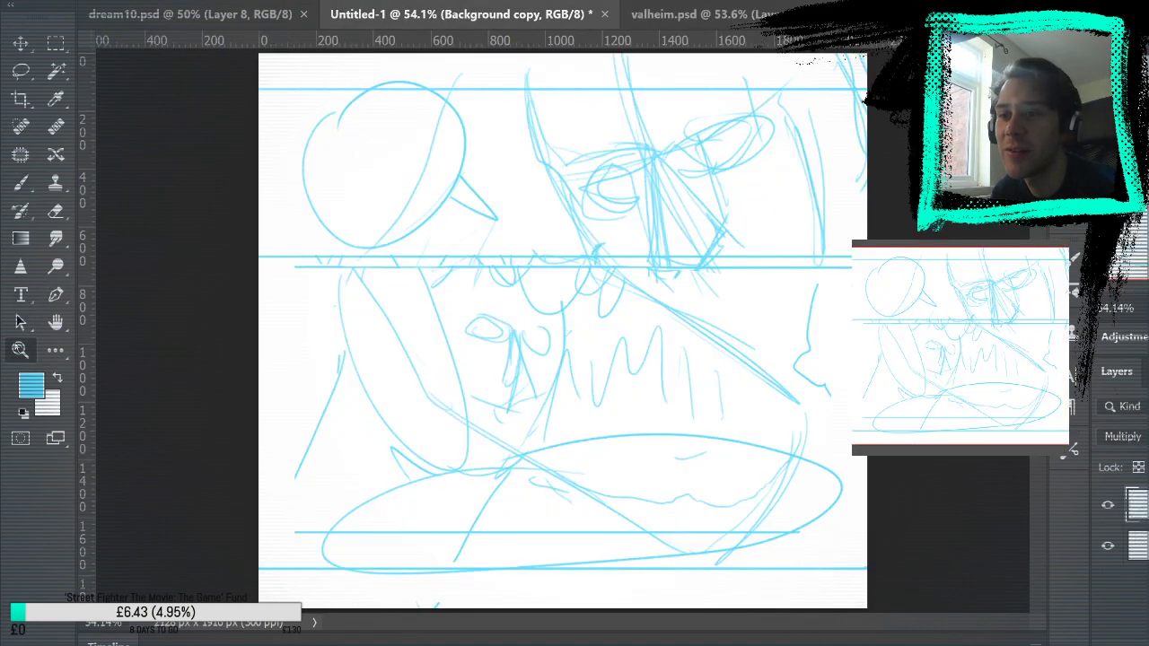
pyautogui.keyDown('alt'); pyautogui.click(646, 117); pyautogui.keyUp('alt')
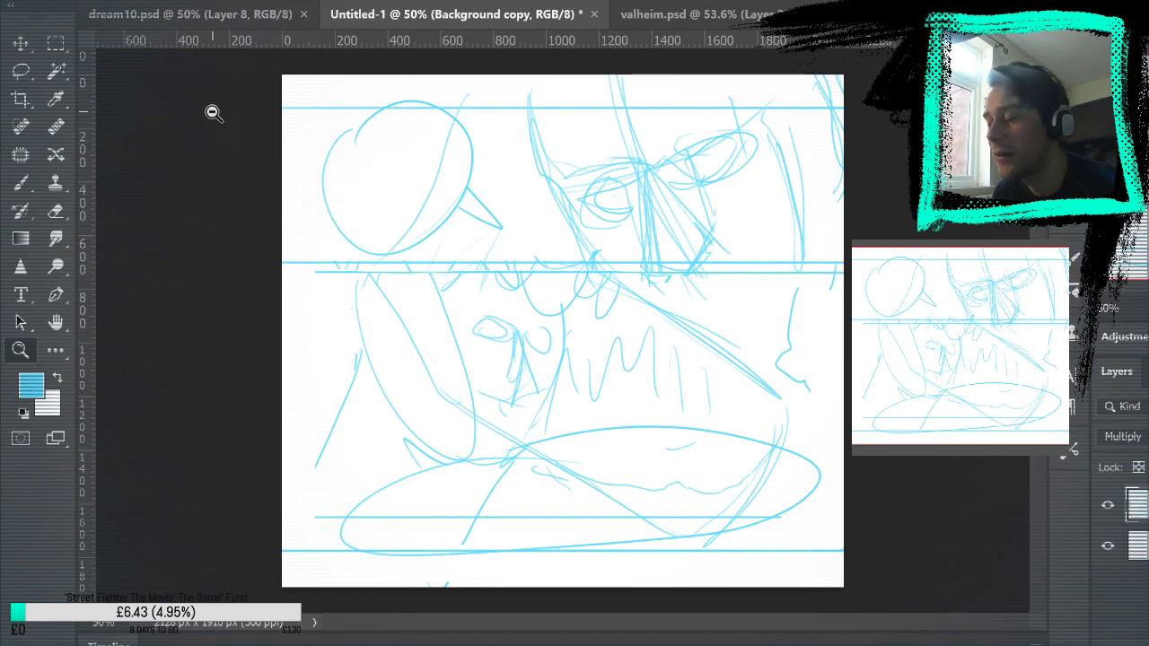
pyautogui.click(687, 216)
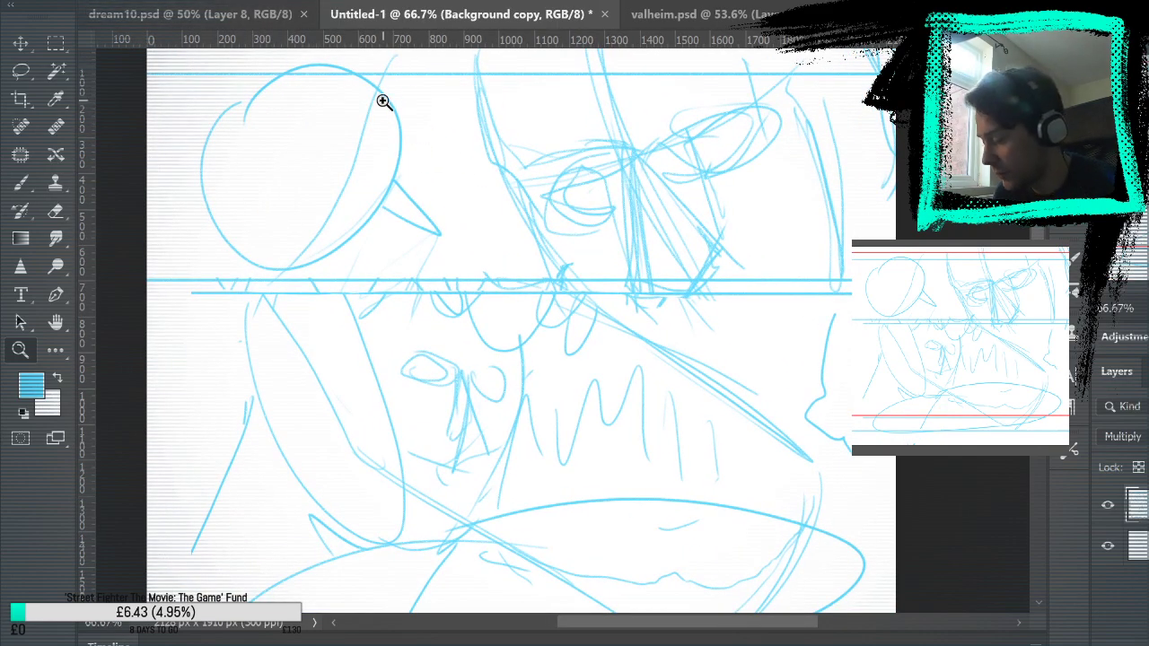
pyautogui.click(190, 17)
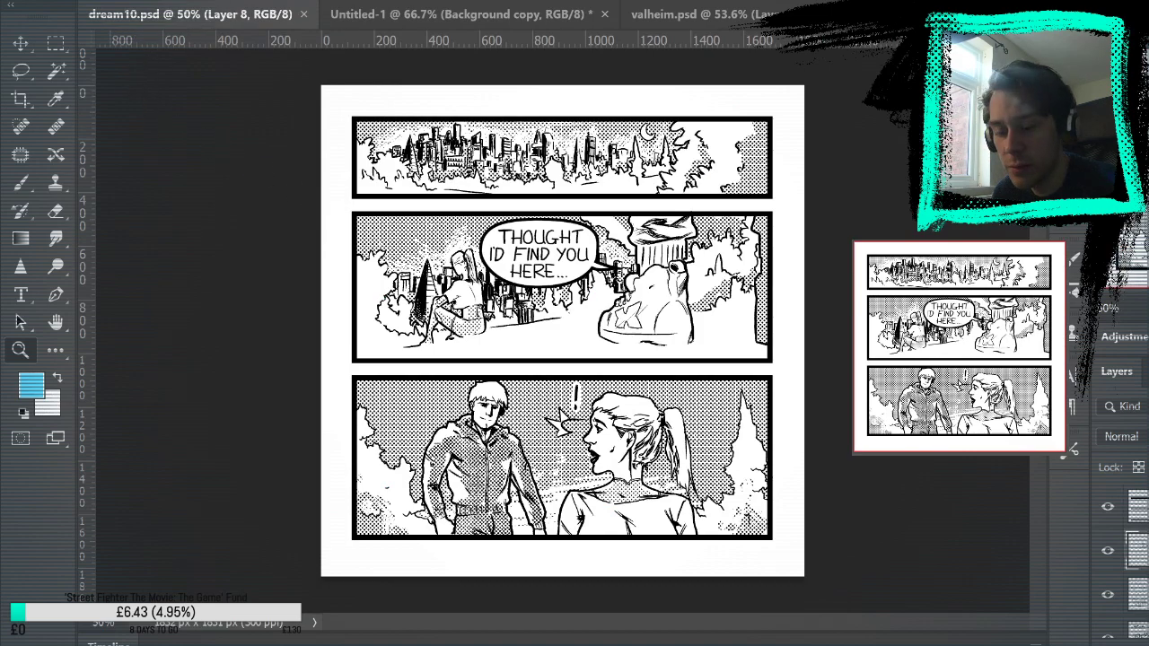
# Enlarge the three black panel frames in Untitled-1 to fill the page
pyautogui.click(1133, 507)
pyautogui.click(1108, 506)
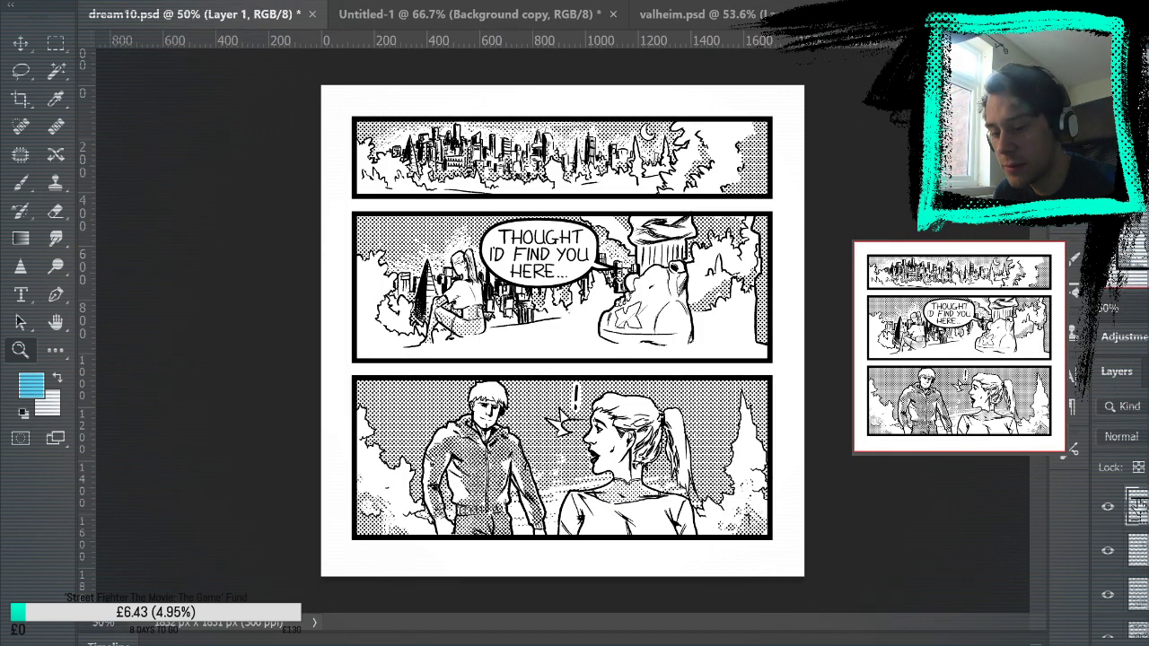
pyautogui.click(438, 12)
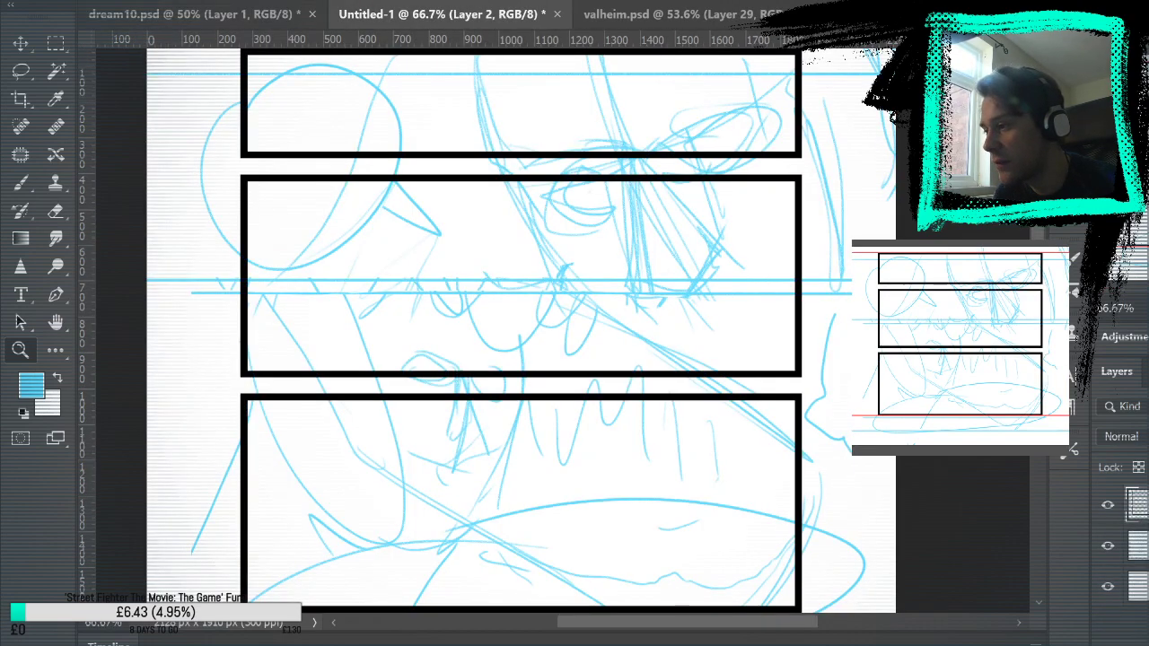
pyautogui.hotkey('ctrl', '0')
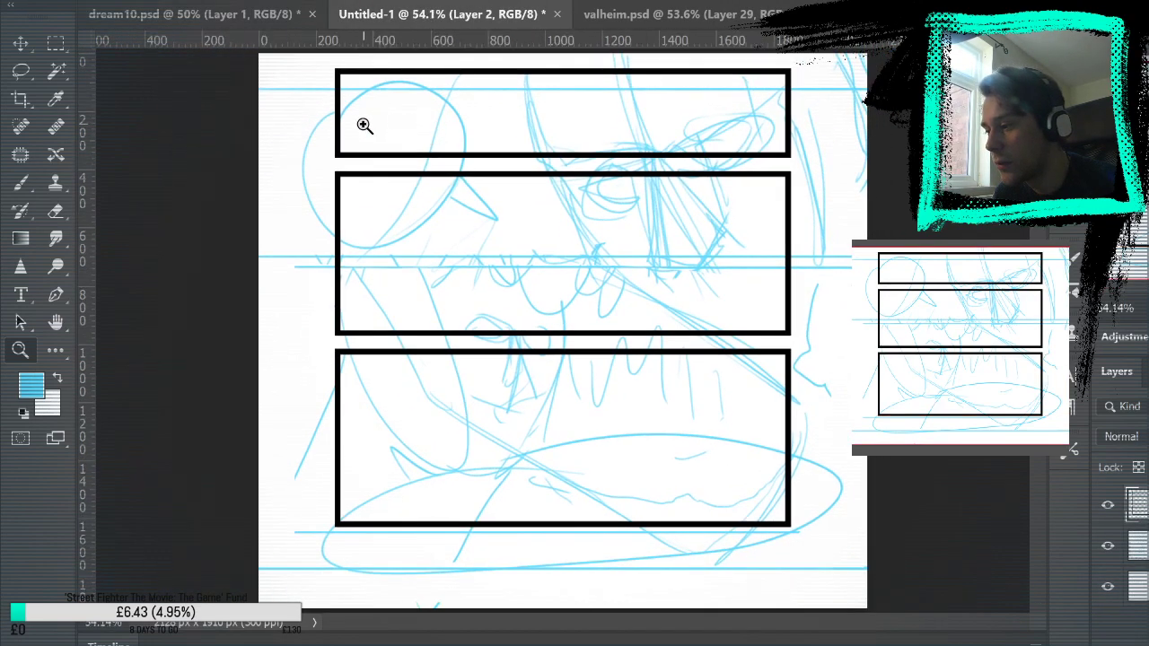
pyautogui.hotkey('ctrl', 't')
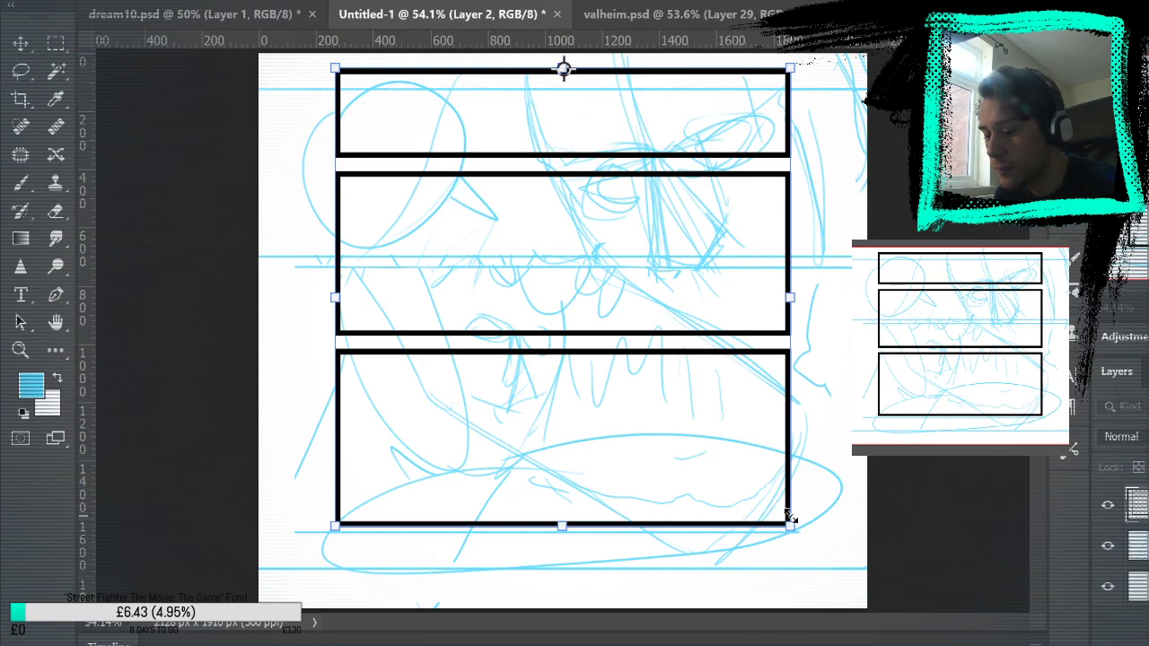
pyautogui.moveTo(790, 527)
pyautogui.mouseDown()
pyautogui.moveTo(818, 574)
pyautogui.moveTo(842, 563)
pyautogui.mouseUp()
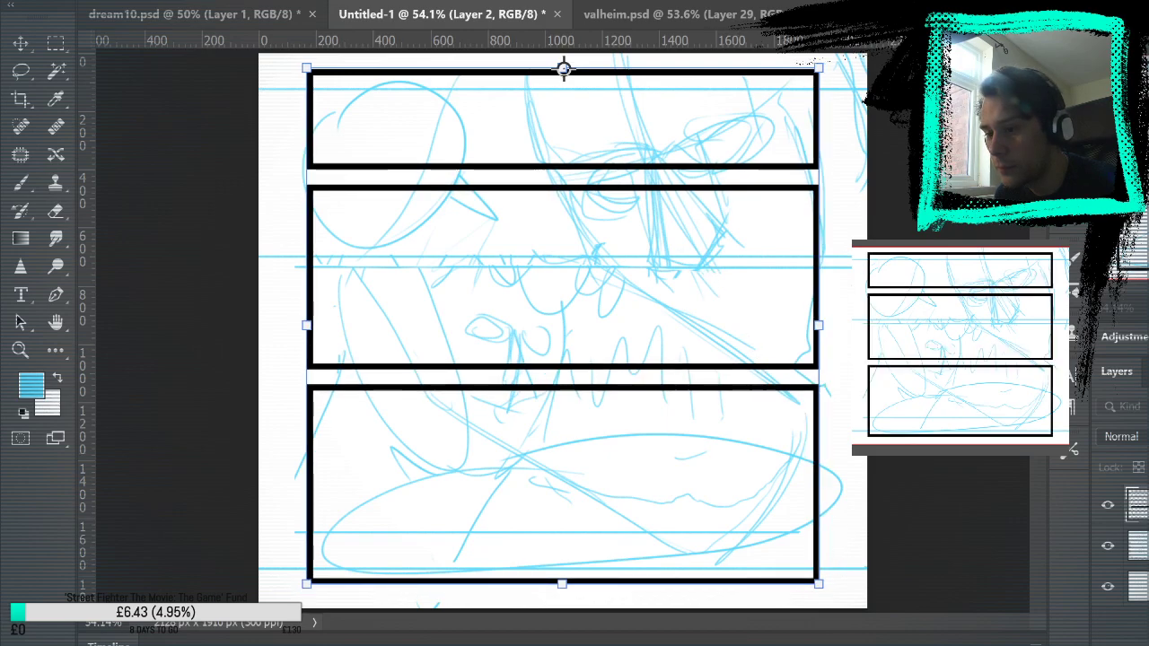
pyautogui.press('Return')
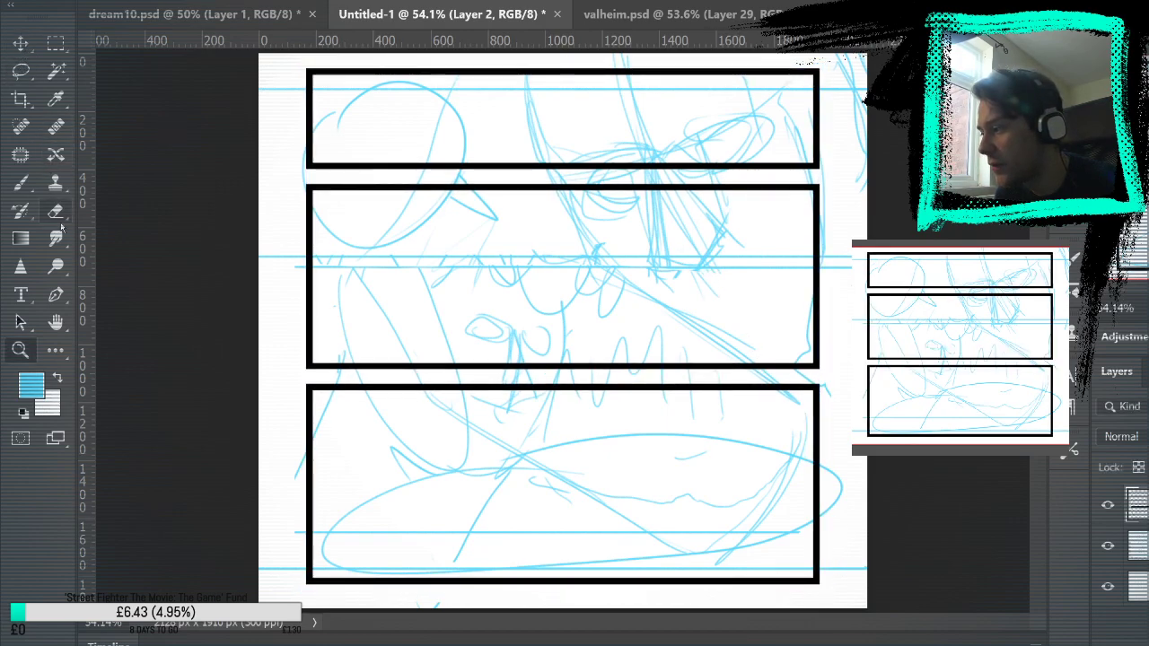
# Crop the canvas close around the panels to a 1910 × 1910 px square
pyautogui.click(20, 99)
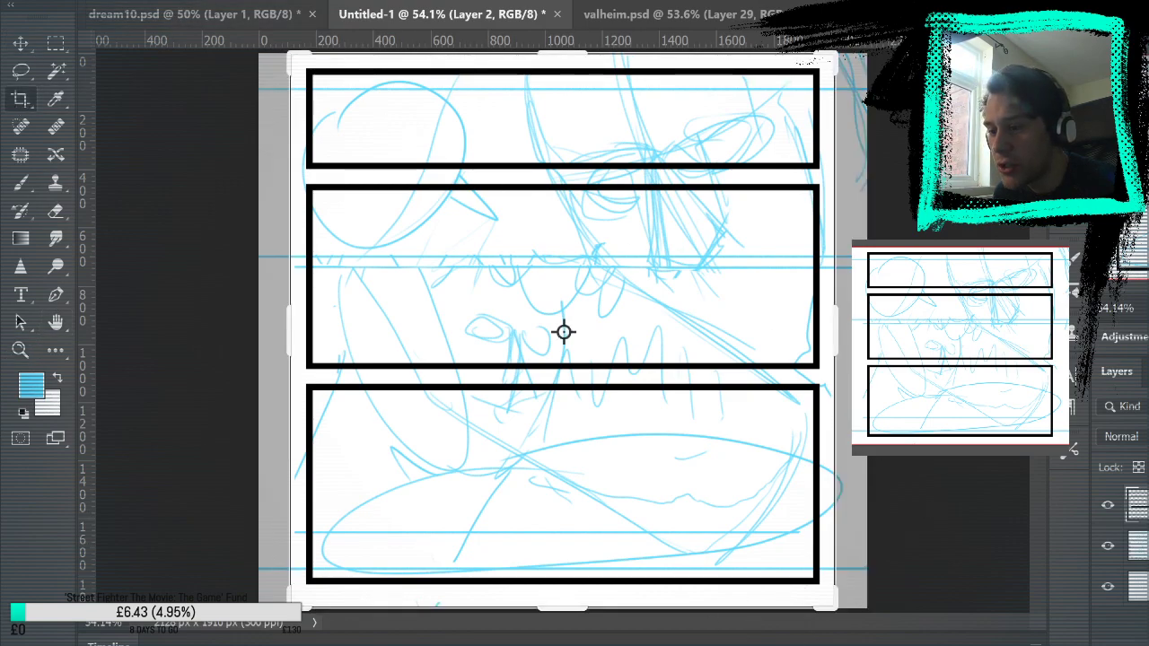
pyautogui.click(585, 431)
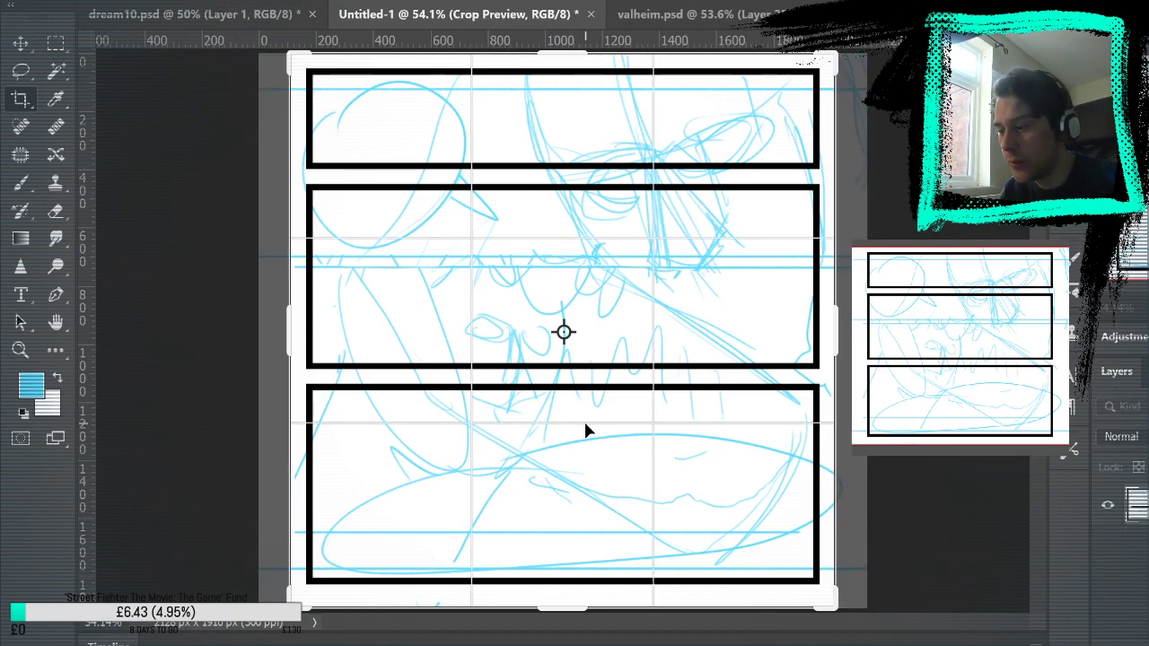
pyautogui.click(55, 42)
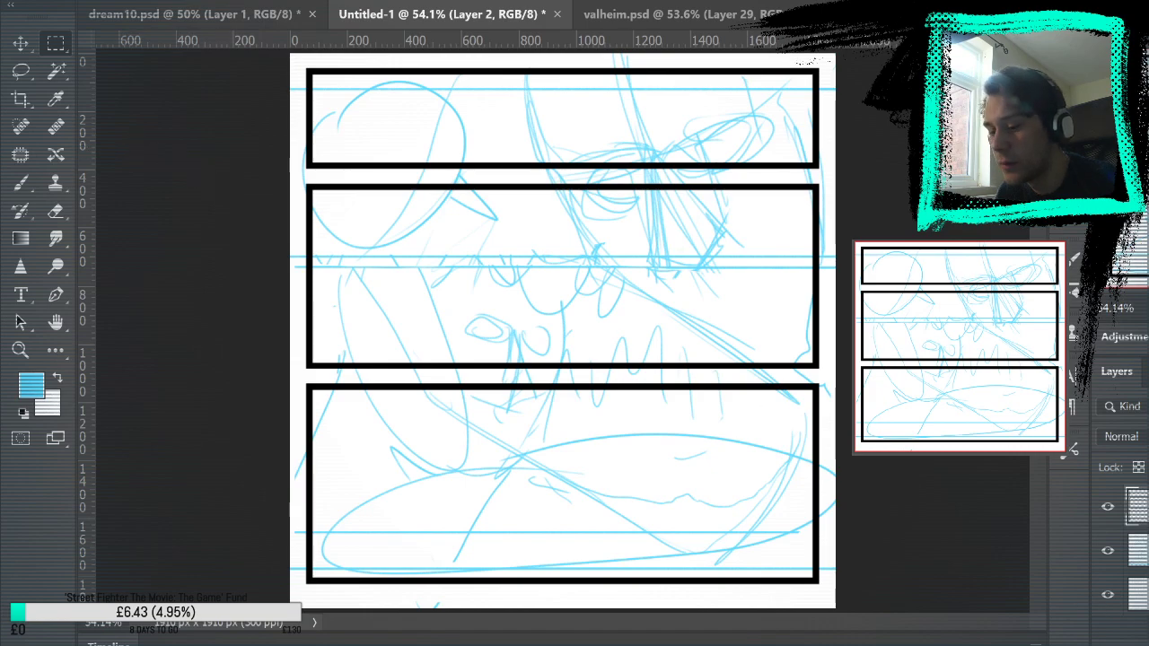
# Shrink the blue sketch slightly and move it up inside the panel frames
pyautogui.hotkey('alt', '[')
pyautogui.hotkey('ctrl', 't')
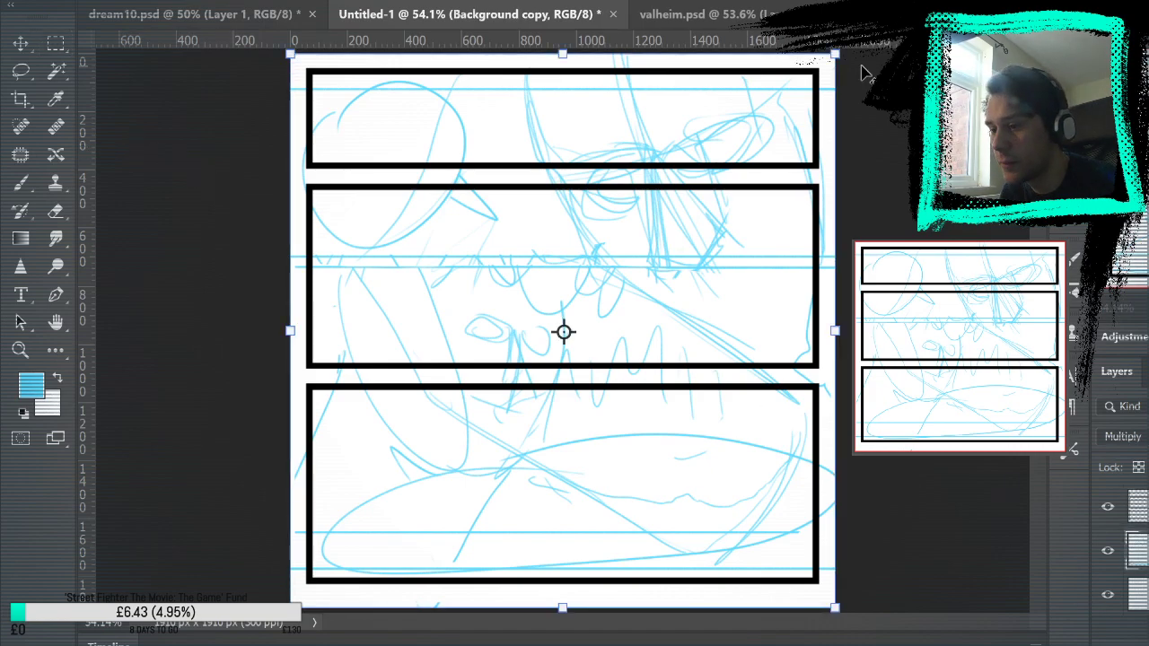
pyautogui.moveTo(818, 68); pyautogui.dragTo(813, 71)
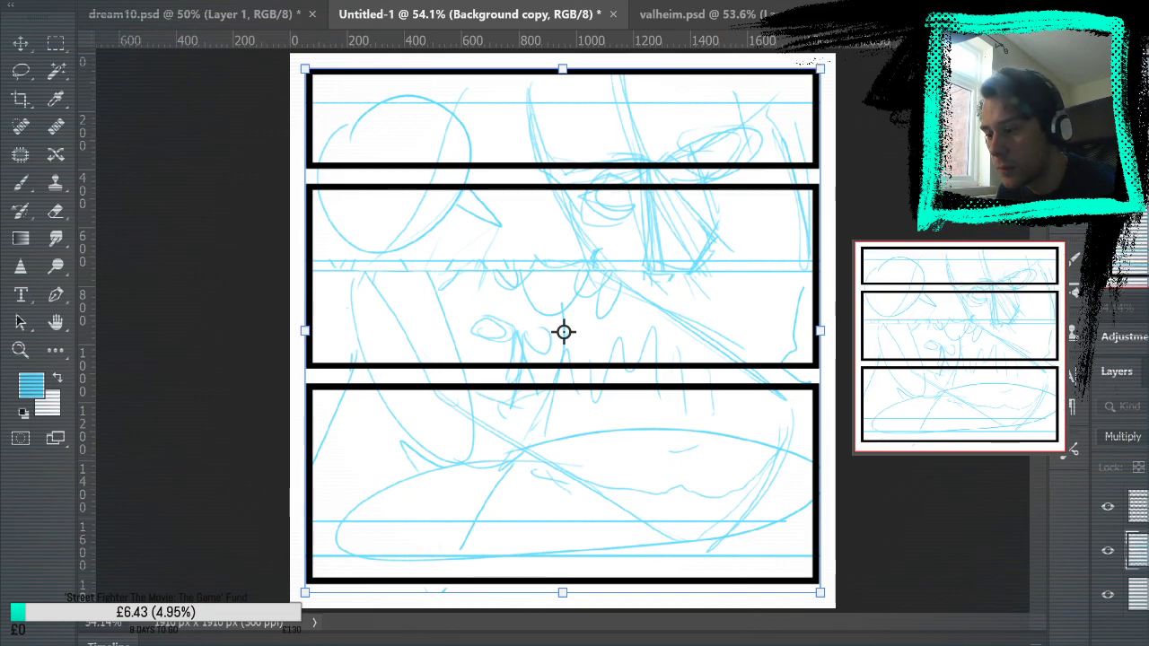
pyautogui.press('Return')
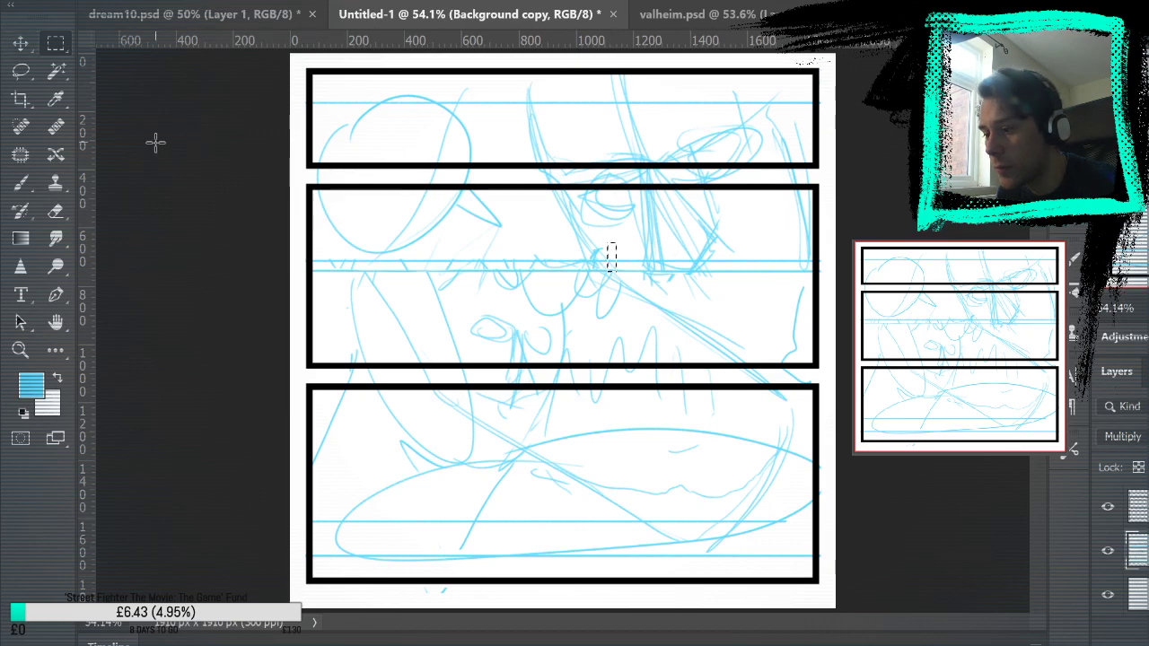
pyautogui.press('v')
pyautogui.moveTo(708, 358); pyautogui.dragTo(704, 345)
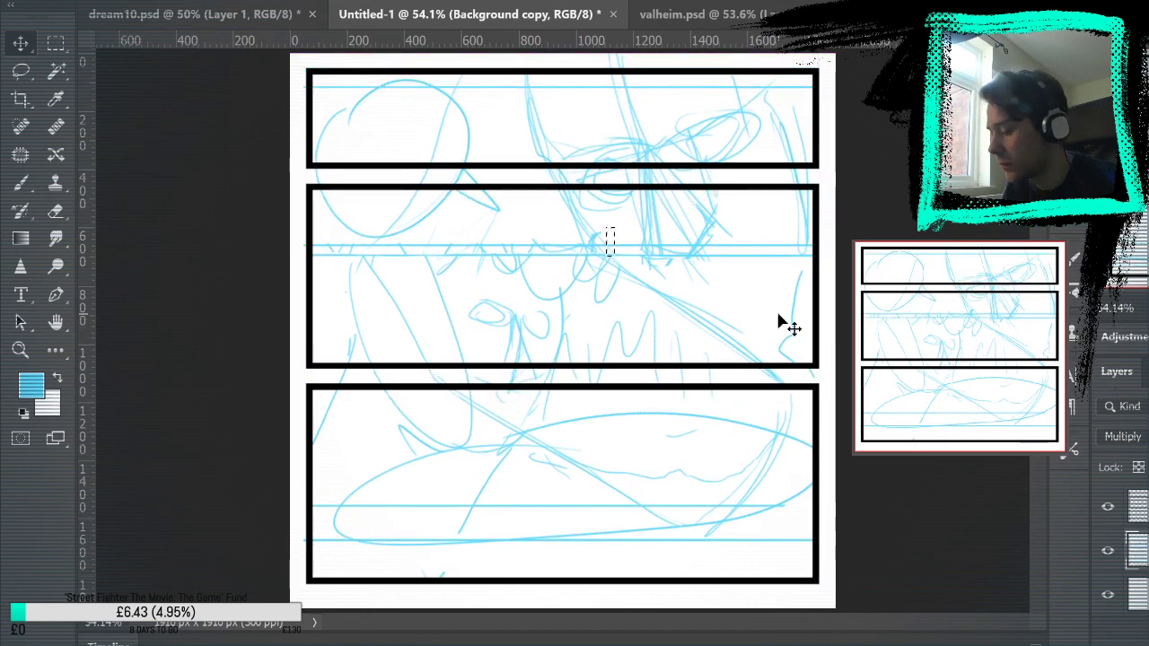
pyautogui.hotkey('ctrl', 'd')
pyautogui.press('m')
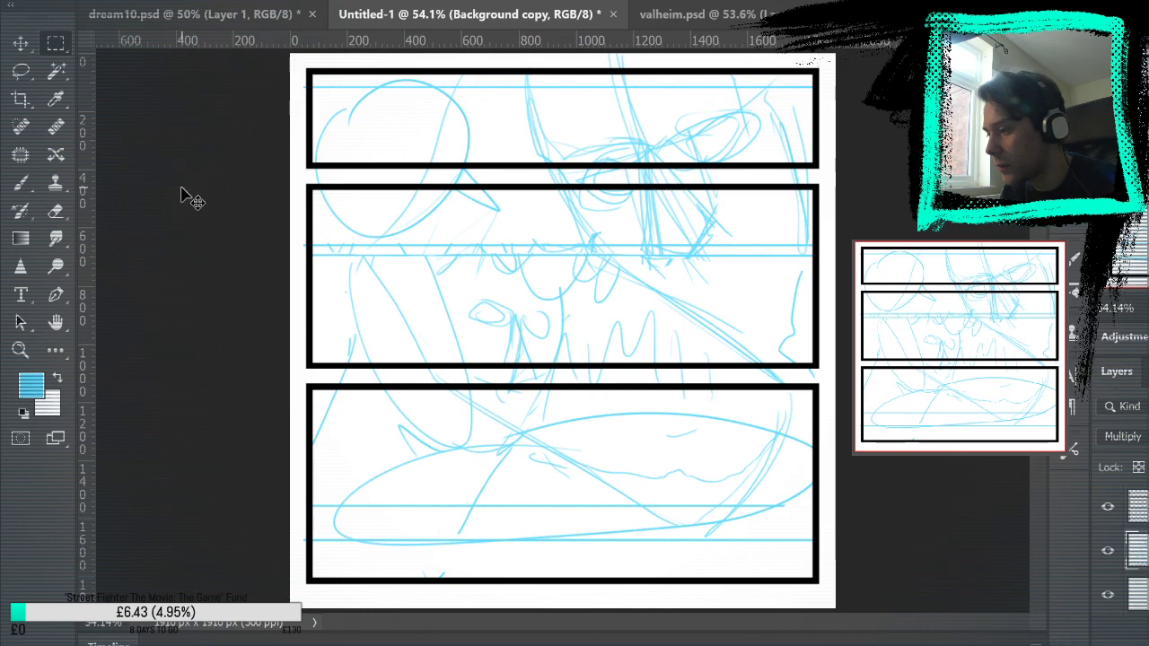
# Enlarge the sketch from its top centre and nudge it into position
pyautogui.hotkey('ctrl', 't')
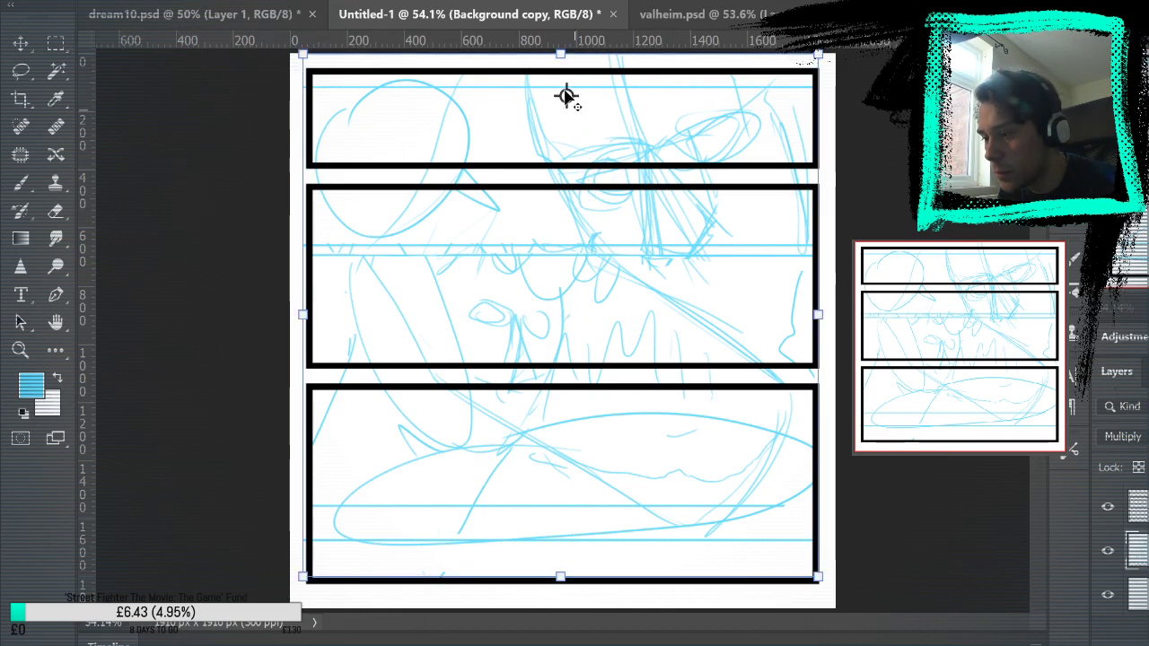
pyautogui.moveTo(566, 96); pyautogui.dragTo(559, 77)
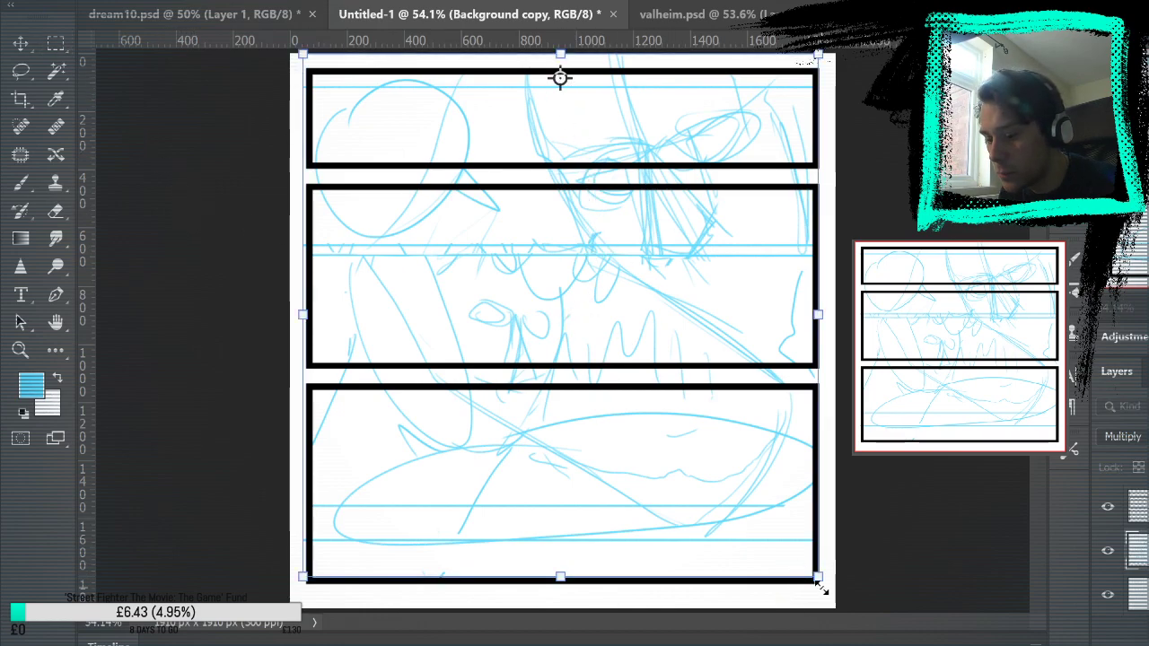
pyautogui.moveTo(820, 585); pyautogui.dragTo(871, 619)
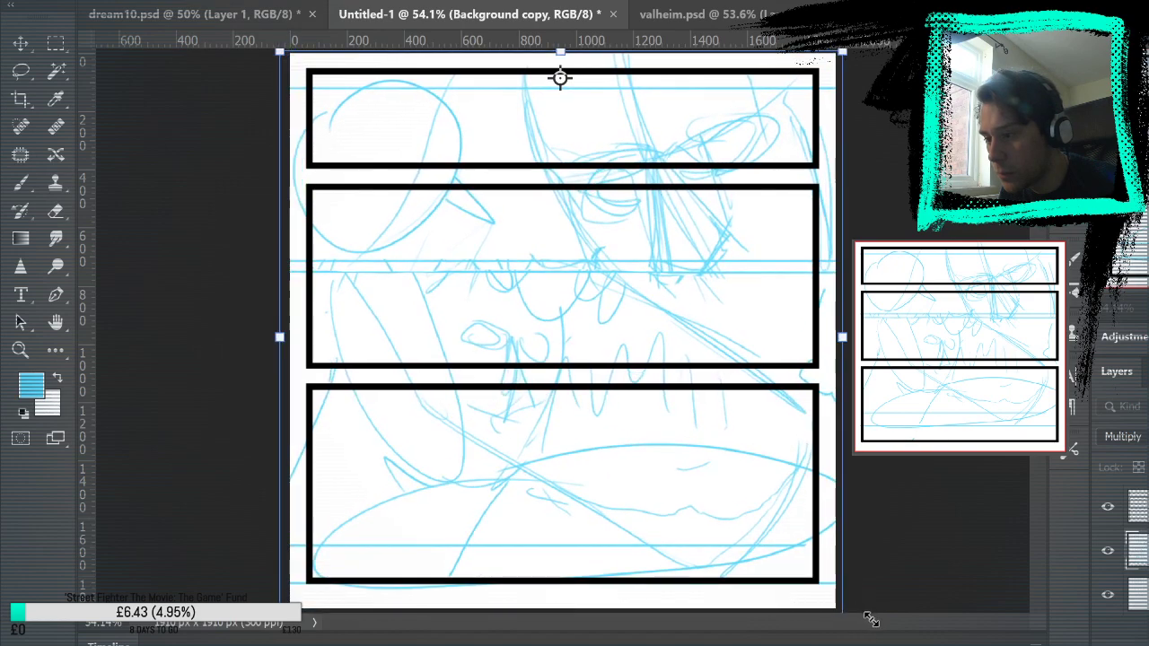
pyautogui.moveTo(723, 486)
pyautogui.mouseDown()
pyautogui.moveTo(722, 461)
pyautogui.moveTo(730, 480)
pyautogui.mouseUp()
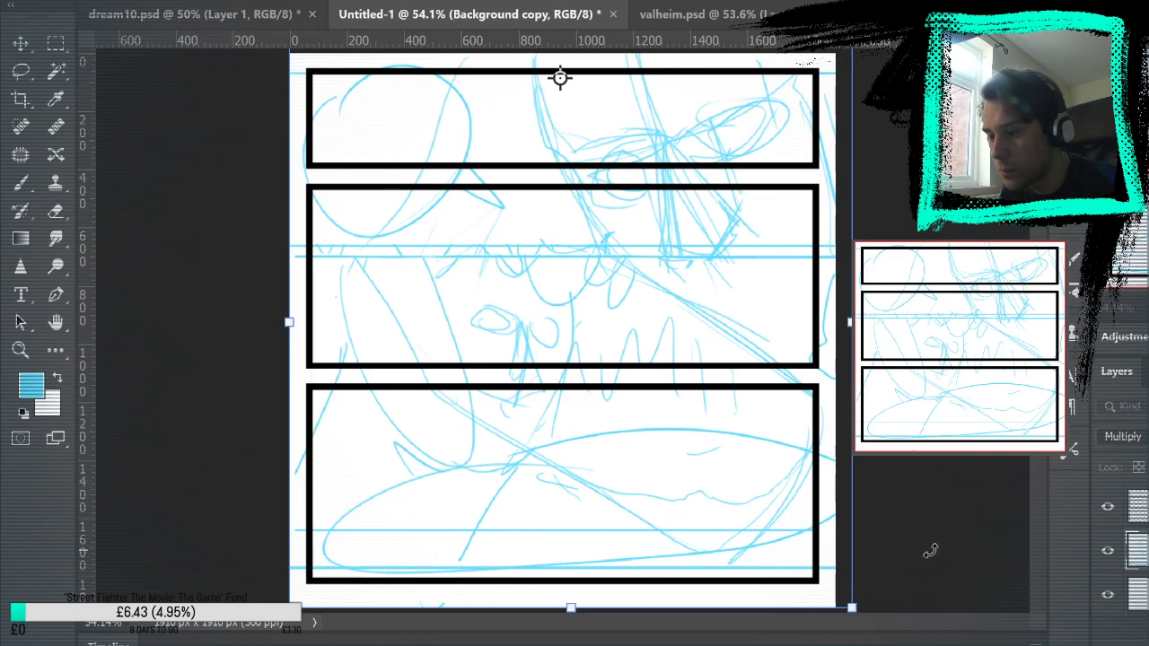
pyautogui.hotkey('shift', 'Left')
pyautogui.hotkey('shift', 'Left')
pyautogui.hotkey('shift', 'Left')
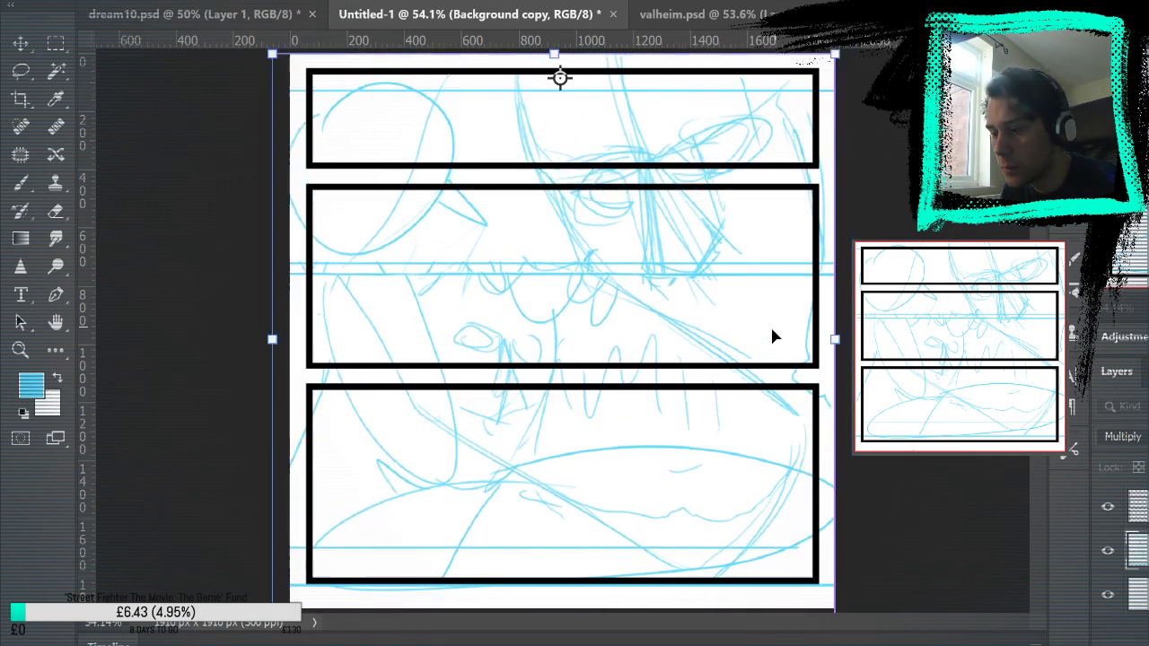
pyautogui.hotkey('ctrl', 'z')
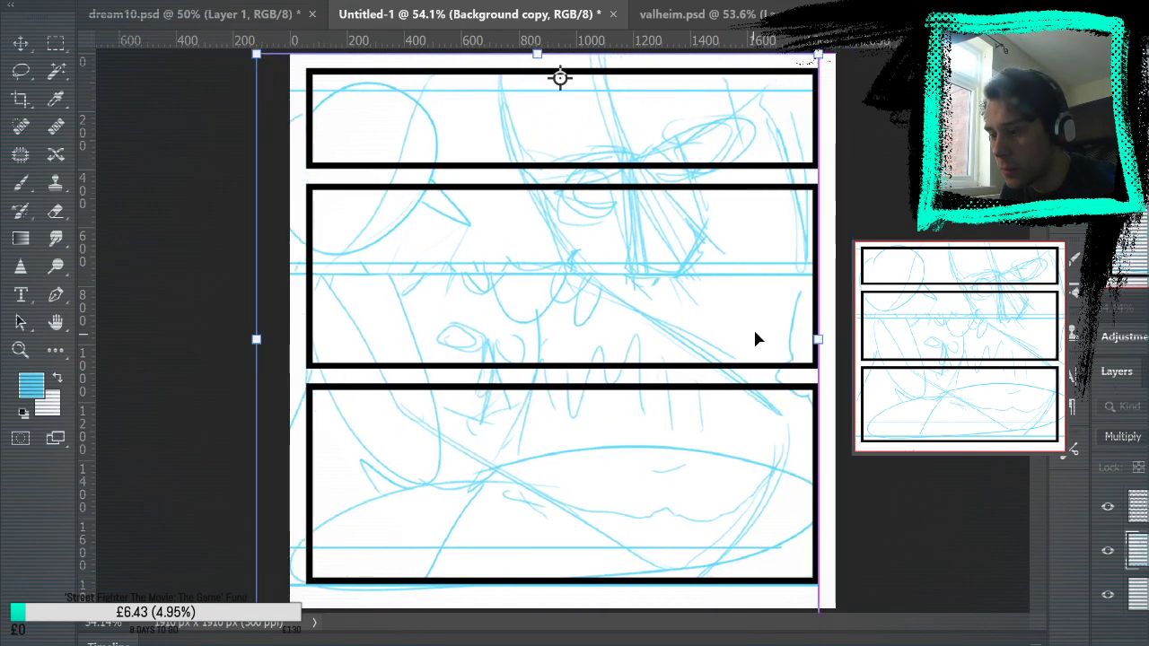
pyautogui.hotkey('ctrl', 'shift', 'z')
pyautogui.press('Return')
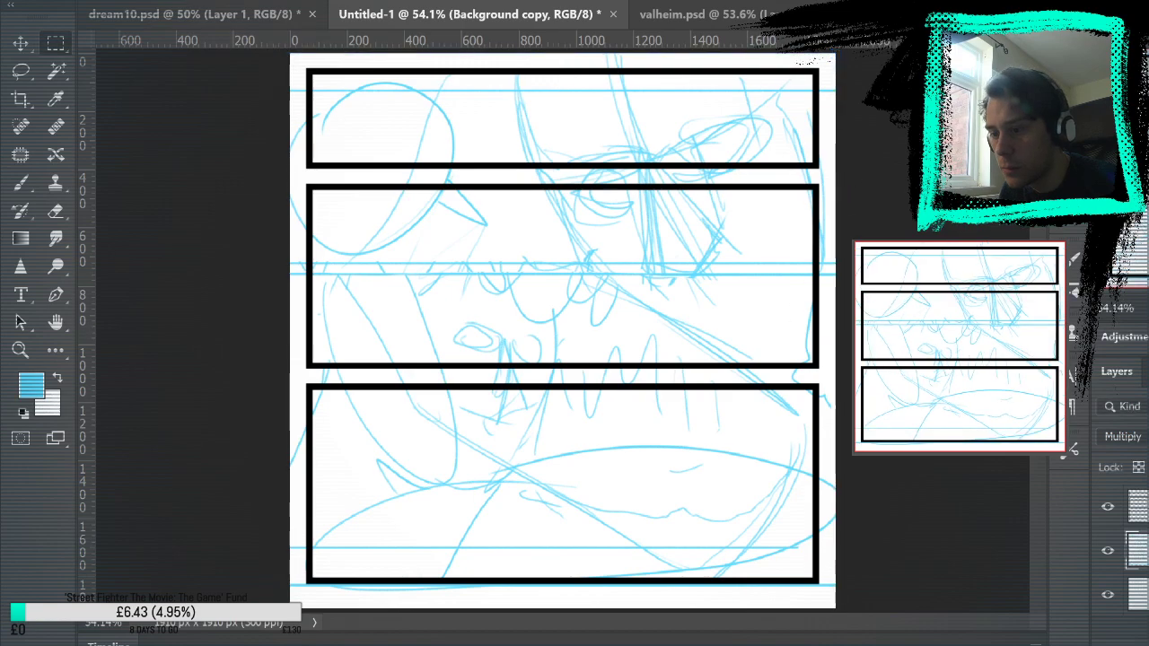
# Check the fit by toggling the panel borders, then select all three panels
pyautogui.click(1107, 506)
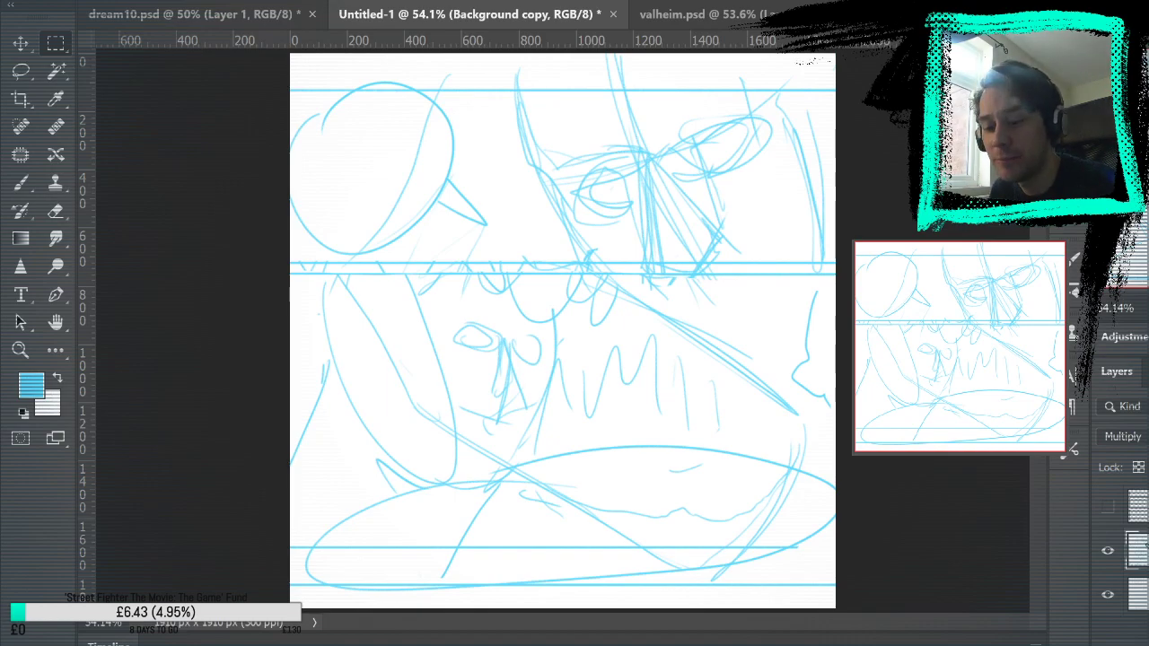
pyautogui.click(1108, 507)
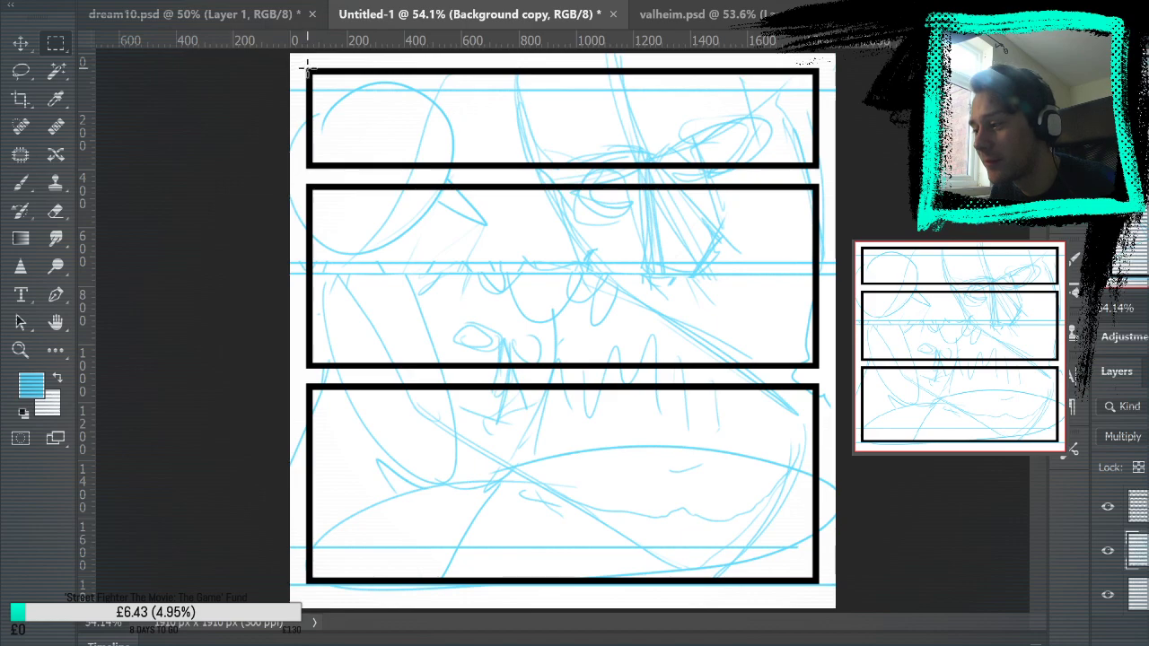
pyautogui.moveTo(595, 388); pyautogui.dragTo(812, 581)
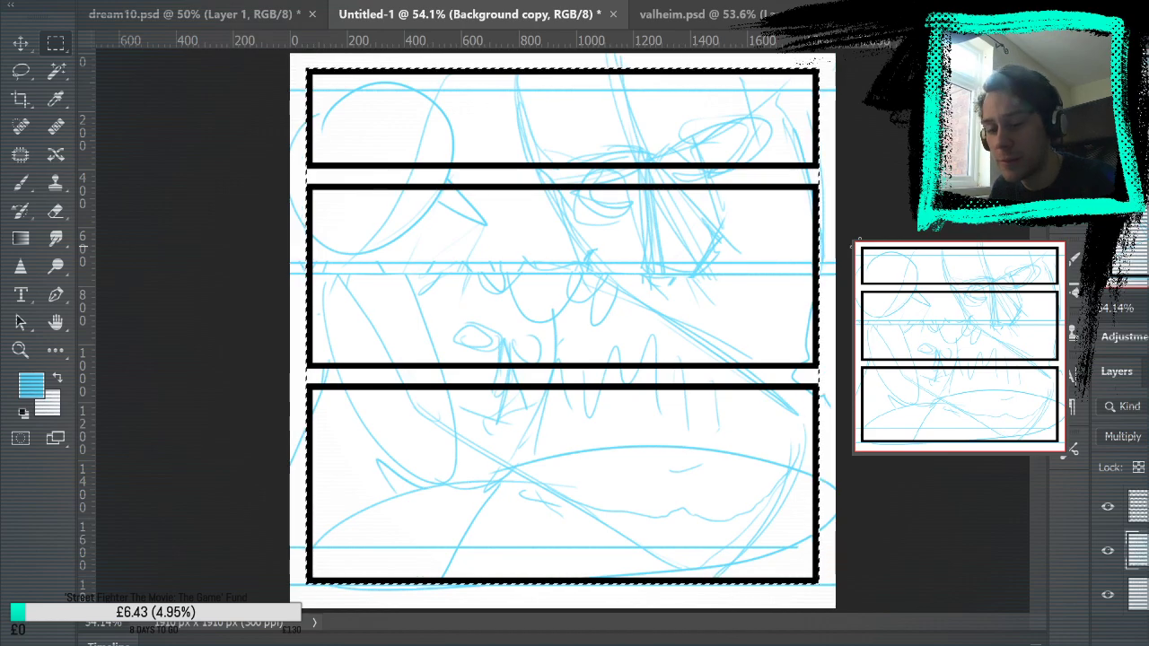
# Fill the selection black on Layer 3, clear its inside, and hide the old panel frames
pyautogui.hotkey('alt', ']')
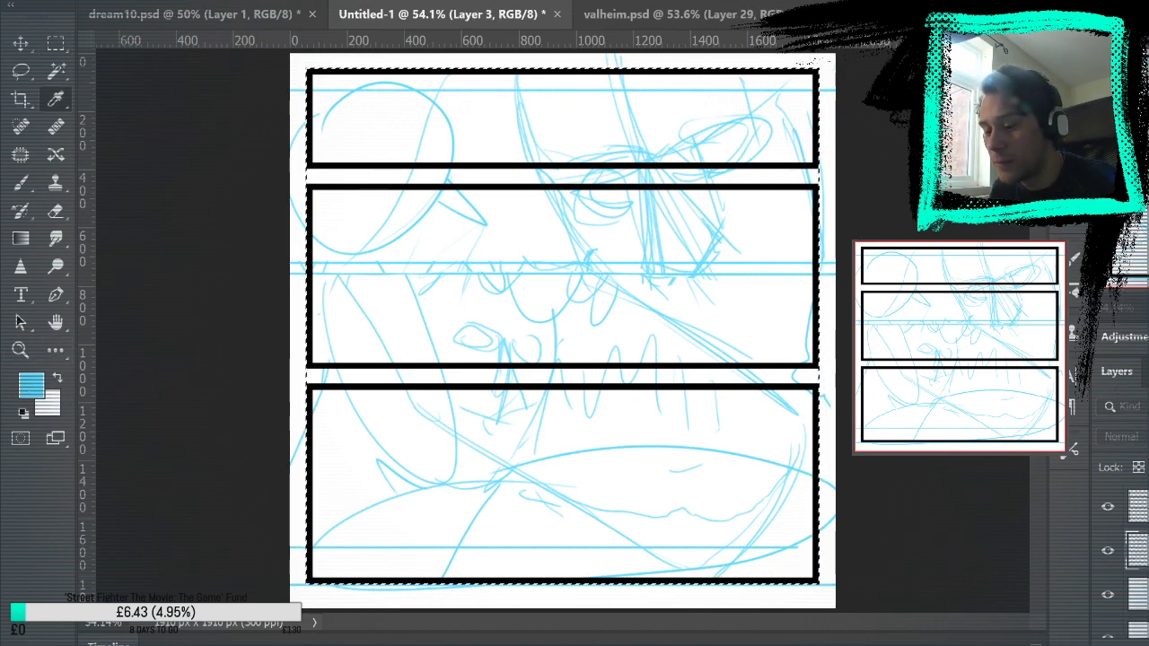
pyautogui.press('d')
pyautogui.click(665, 257)
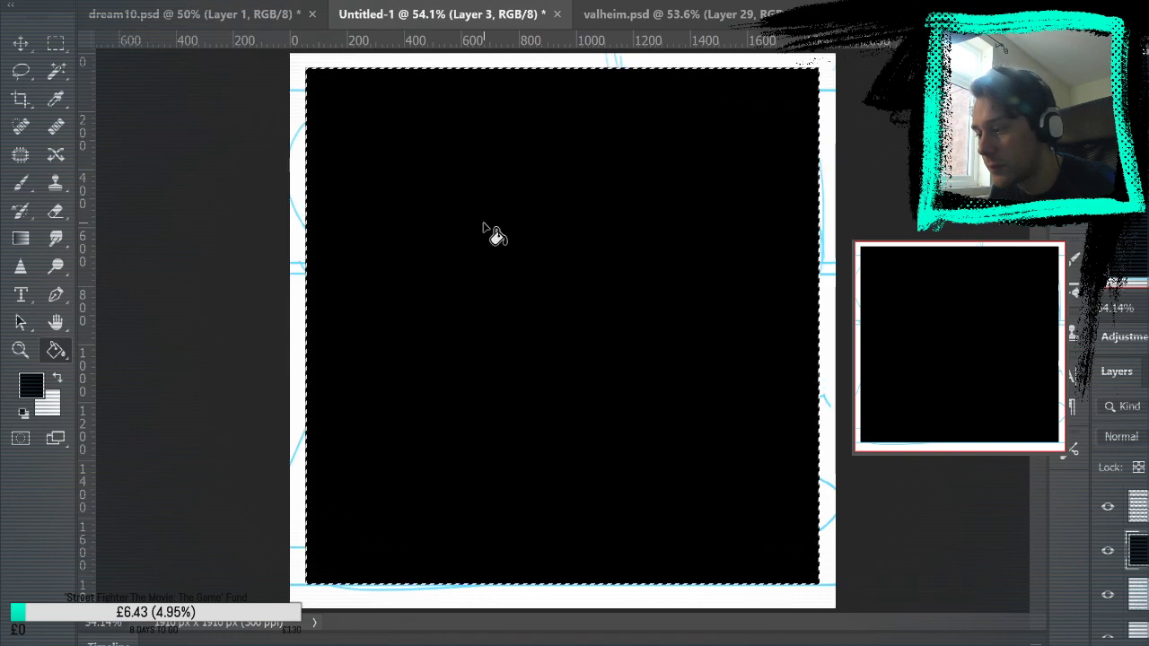
pyautogui.press('Delete')
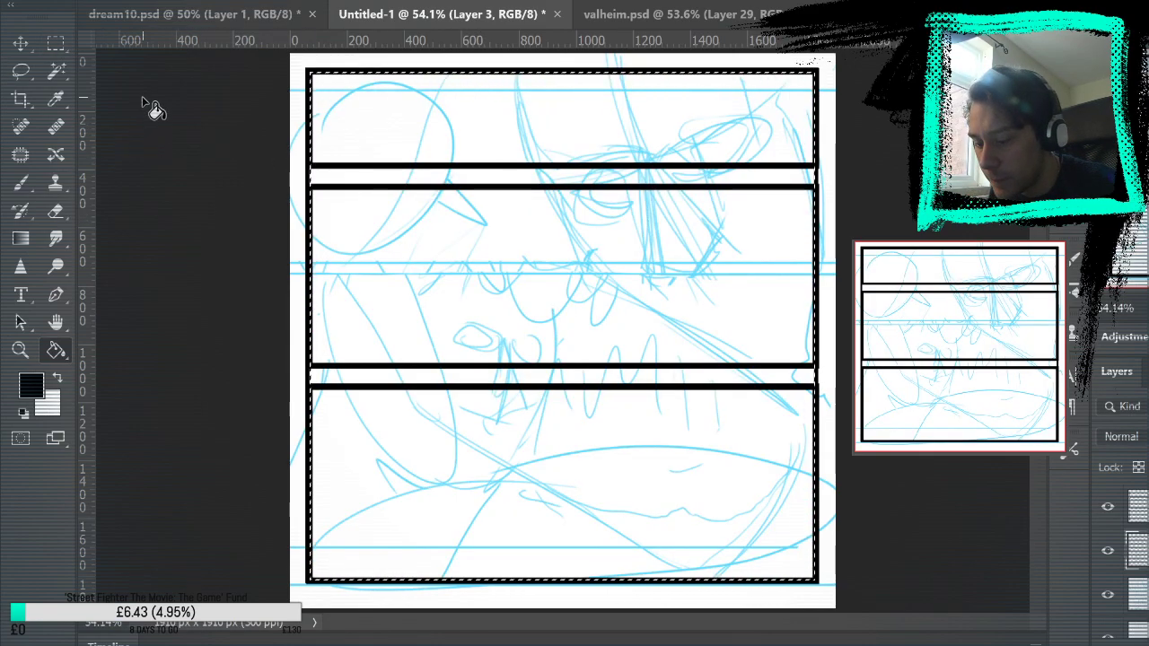
pyautogui.click(1107, 507)
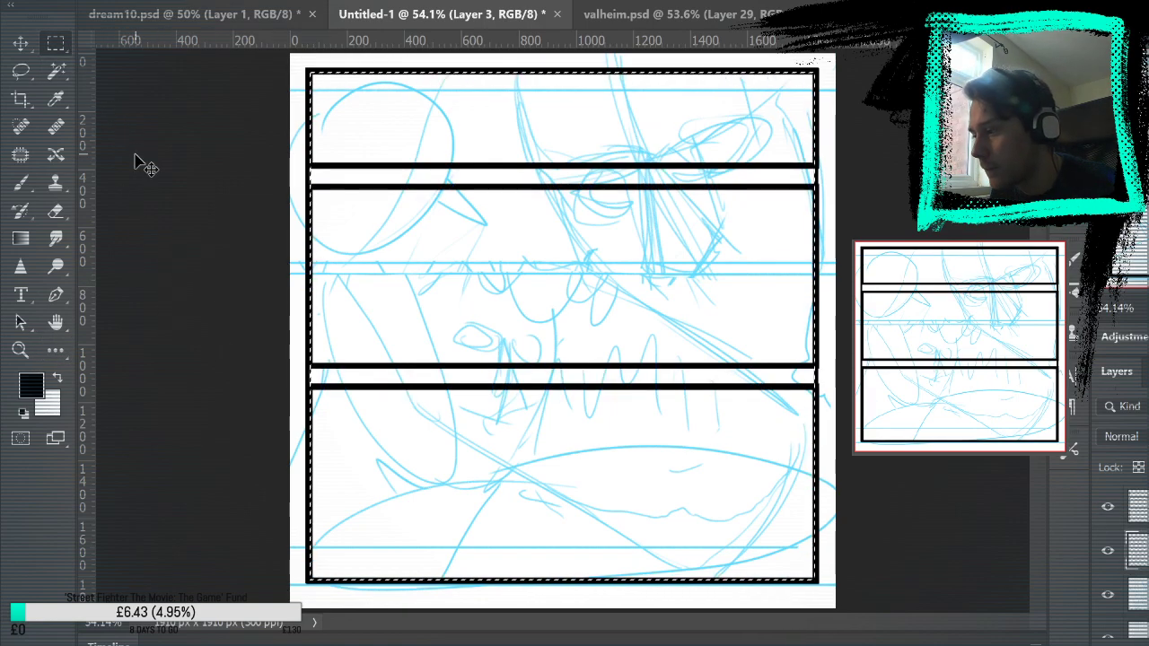
pyautogui.hotkey('alt', 'BackSpace')
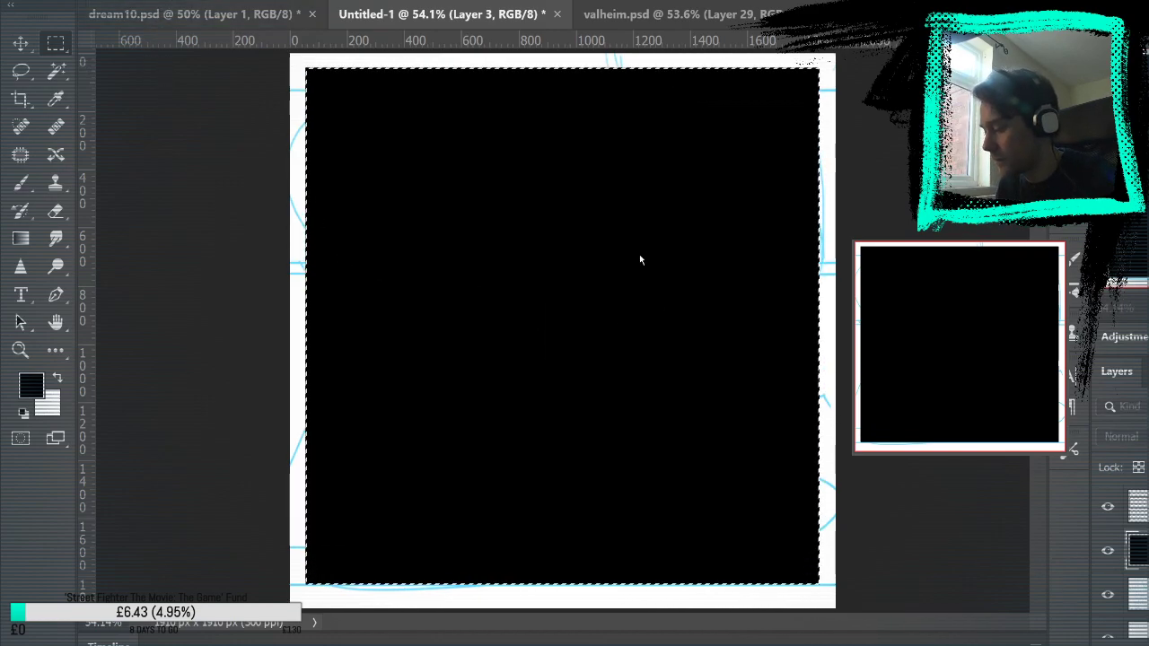
pyautogui.press('Delete')
pyautogui.hotkey('ctrl', 'd')
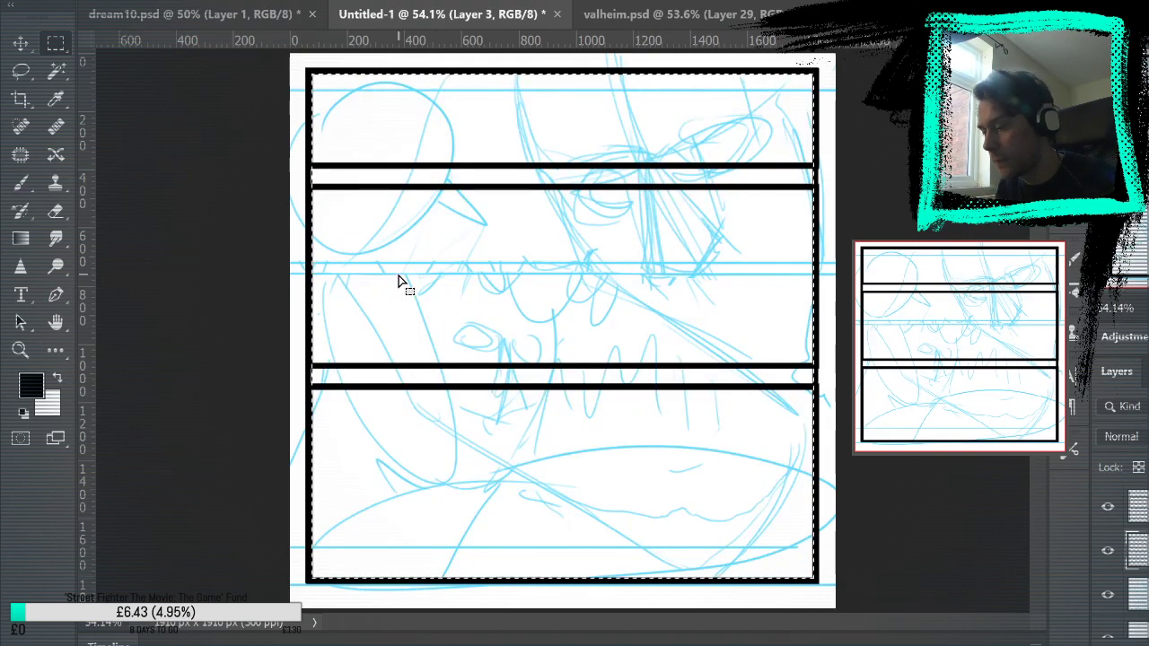
pyautogui.click(1108, 507)
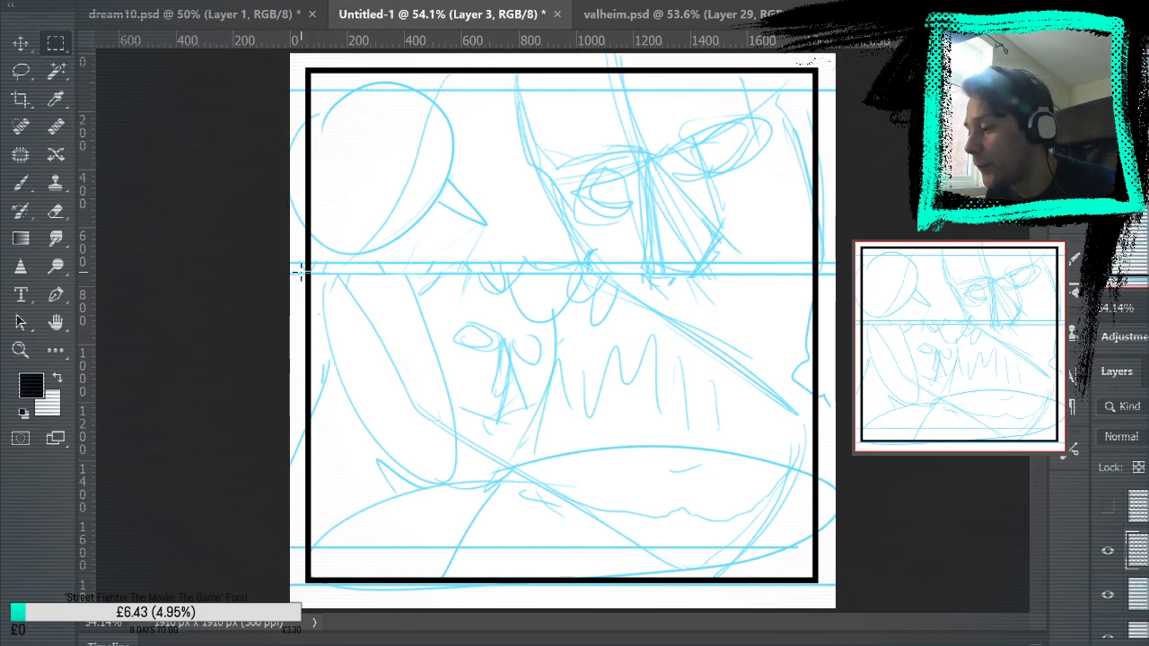
# Select a thin strip along the middle gutter line and compare with dream10.psd
pyautogui.moveTo(296, 262); pyautogui.dragTo(823, 276)
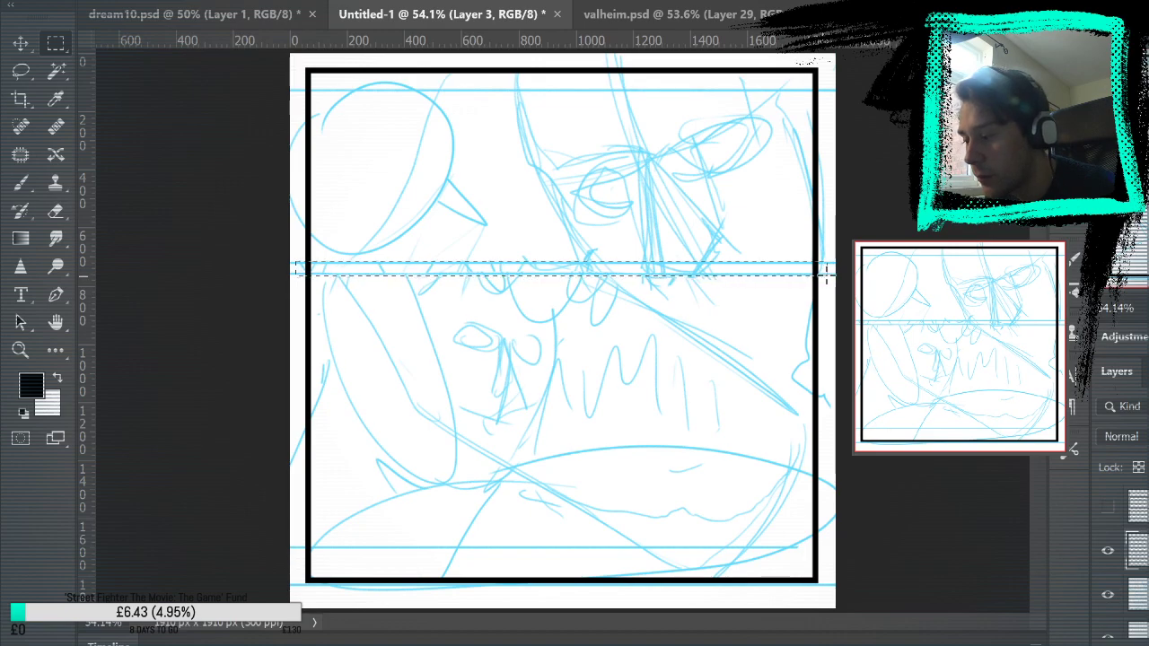
pyautogui.moveTo(822, 276); pyautogui.dragTo(823, 272)
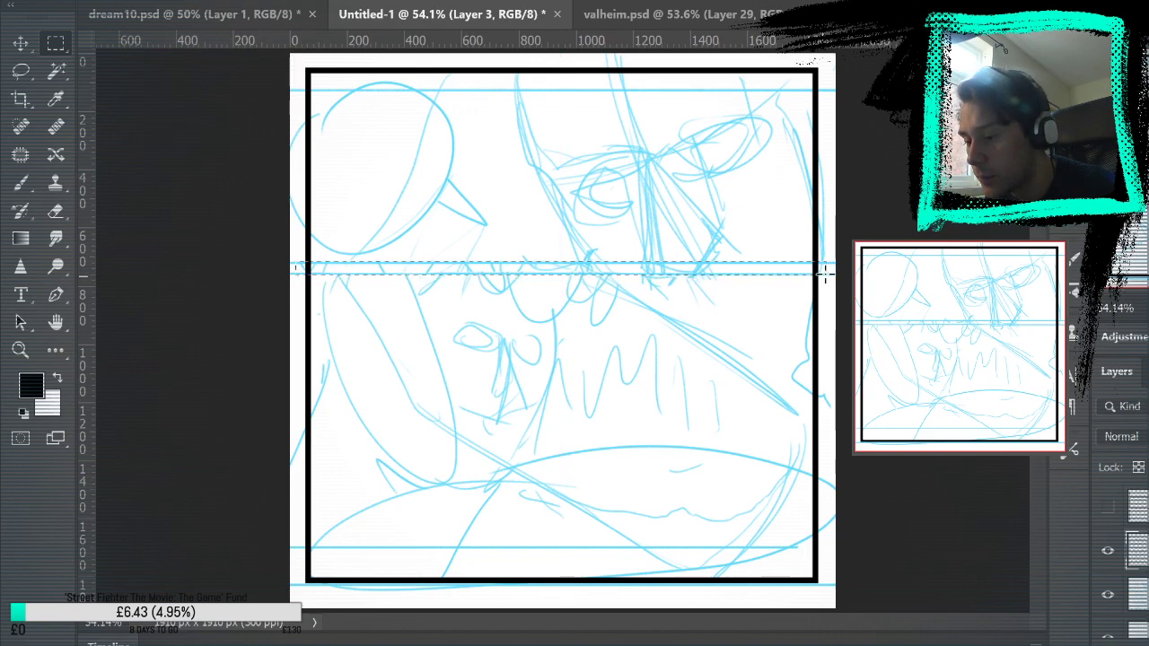
pyautogui.press('g')
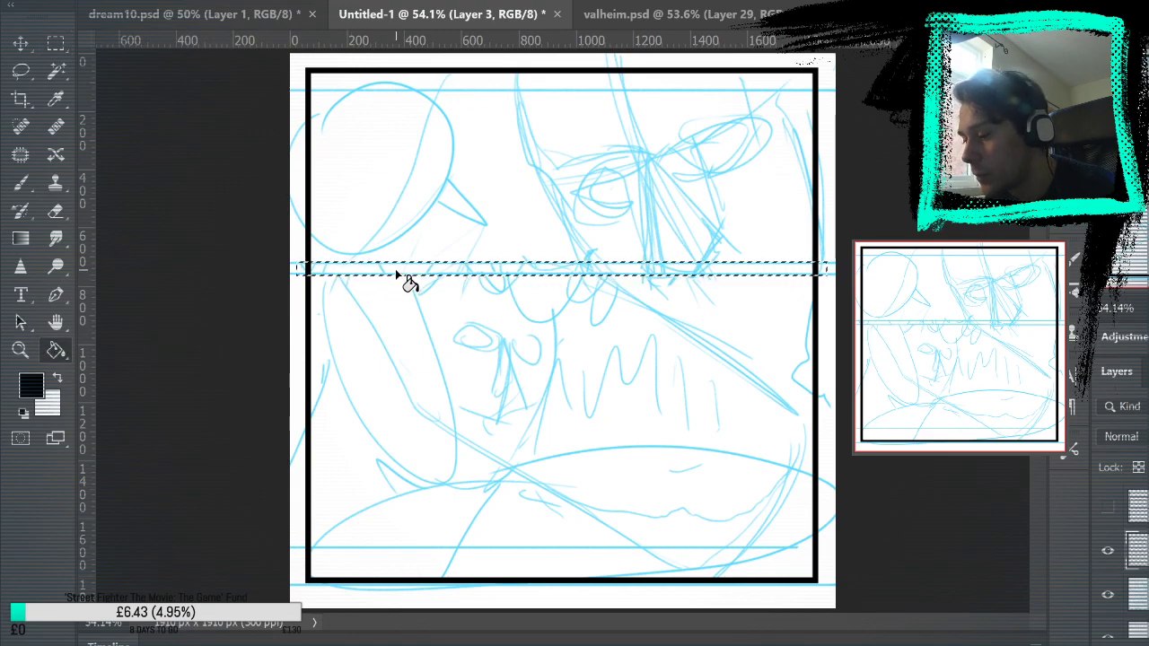
pyautogui.click(55, 40)
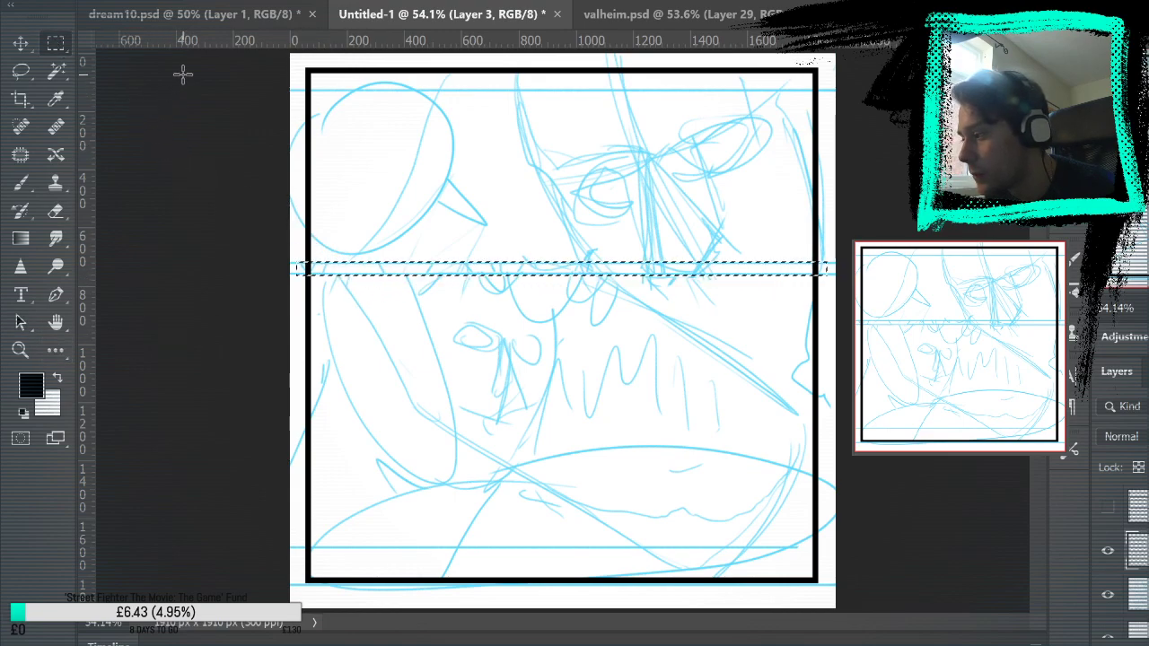
pyautogui.click(277, 8)
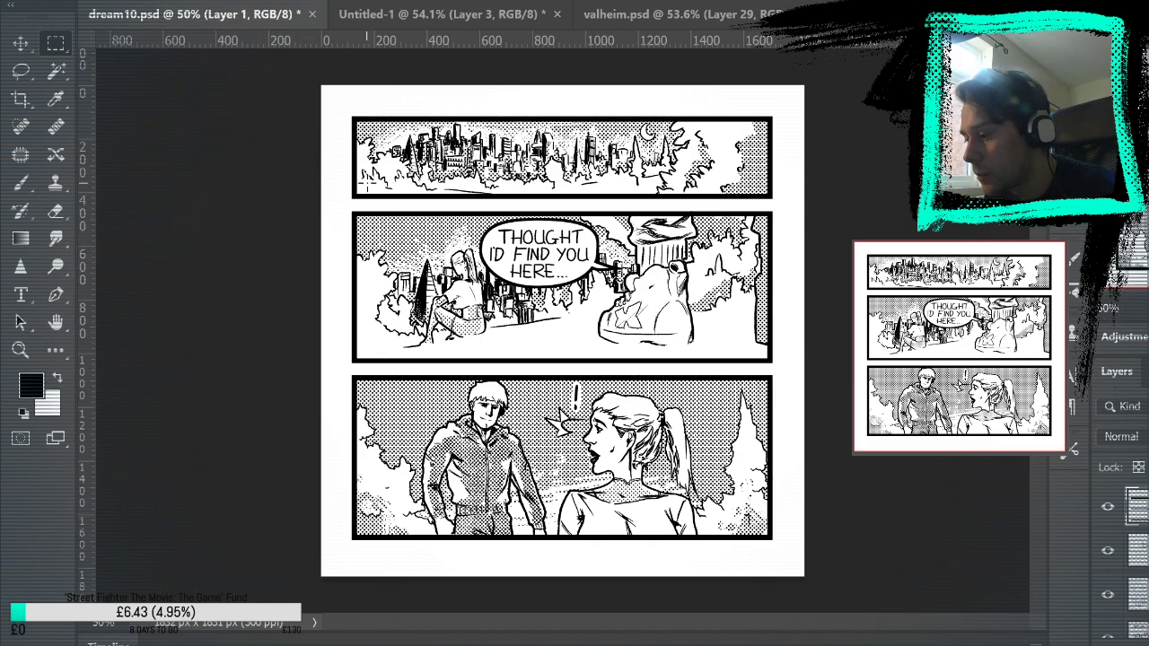
pyautogui.click(385, 15)
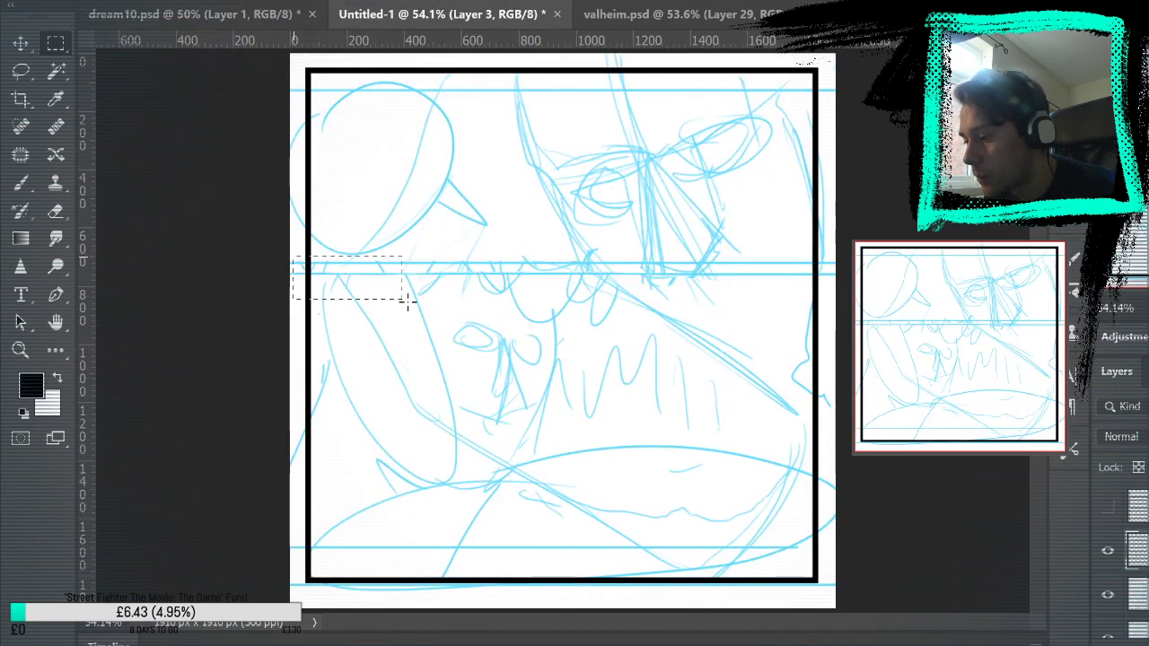
# Fill a wide strip across the gutter black, then clear its middle to leave a white gutter
pyautogui.moveTo(404, 300); pyautogui.dragTo(823, 281)
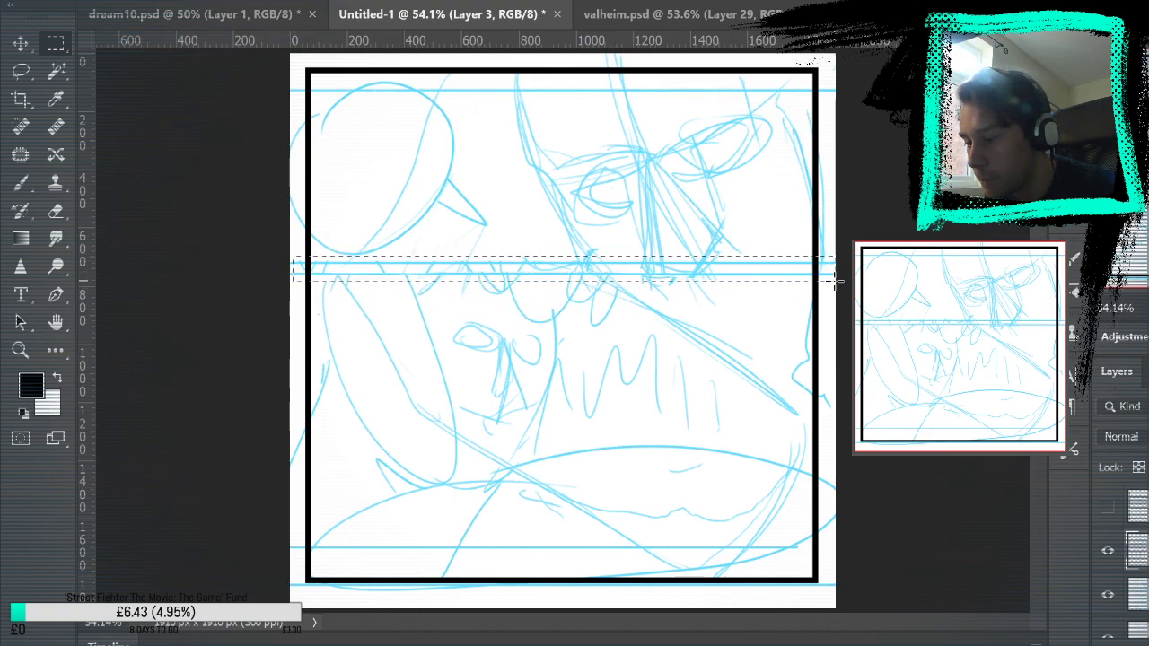
pyautogui.press('r')
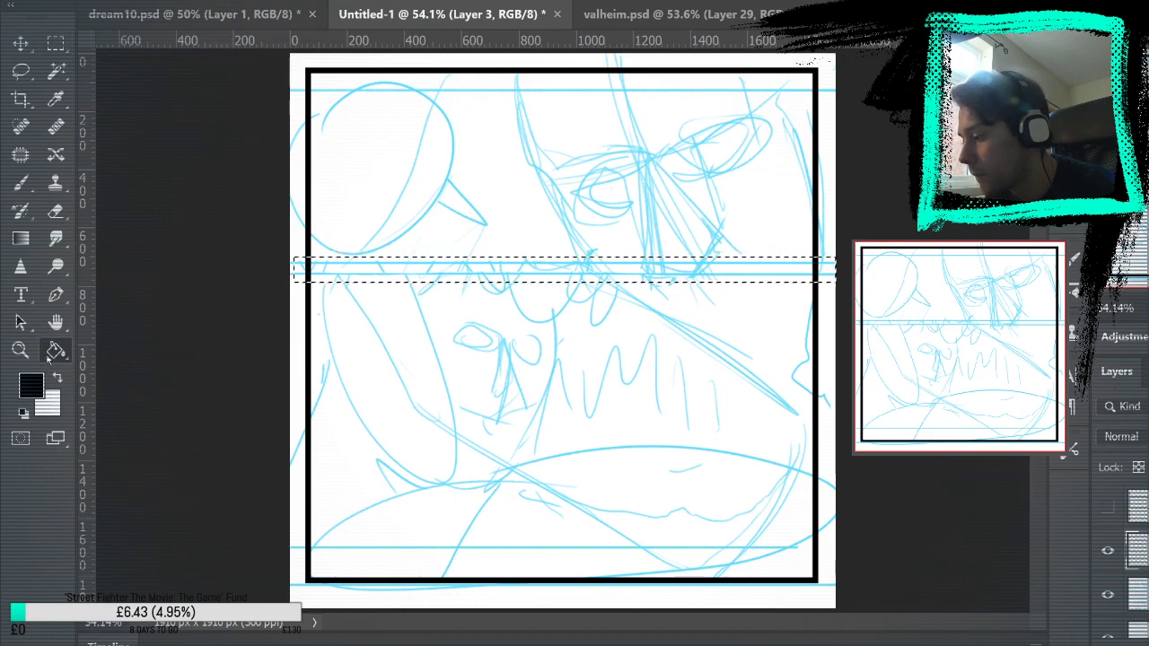
pyautogui.click(616, 280)
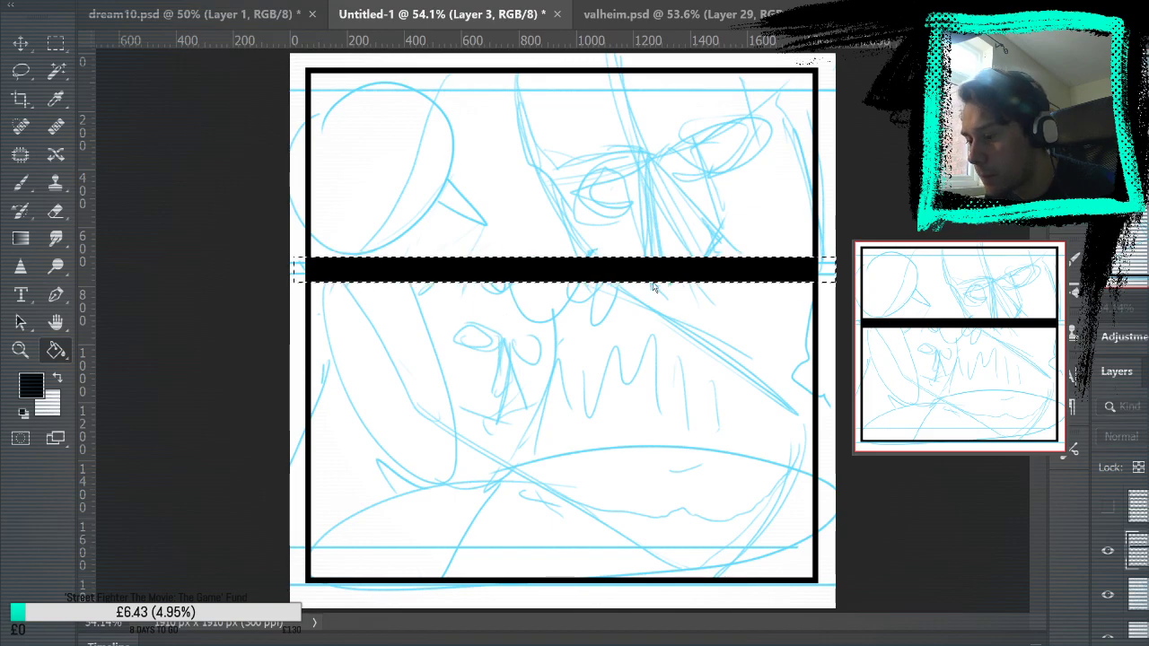
pyautogui.hotkey('ctrl', 'z')
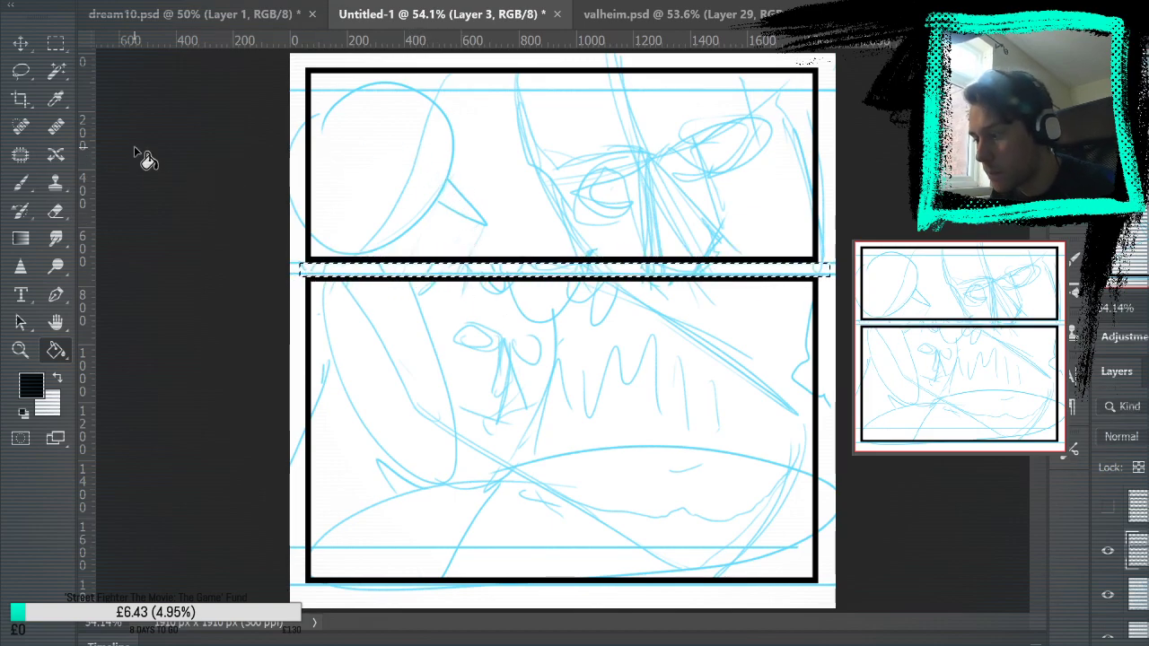
pyautogui.press('m')
pyautogui.hotkey('ctrl', 'd')
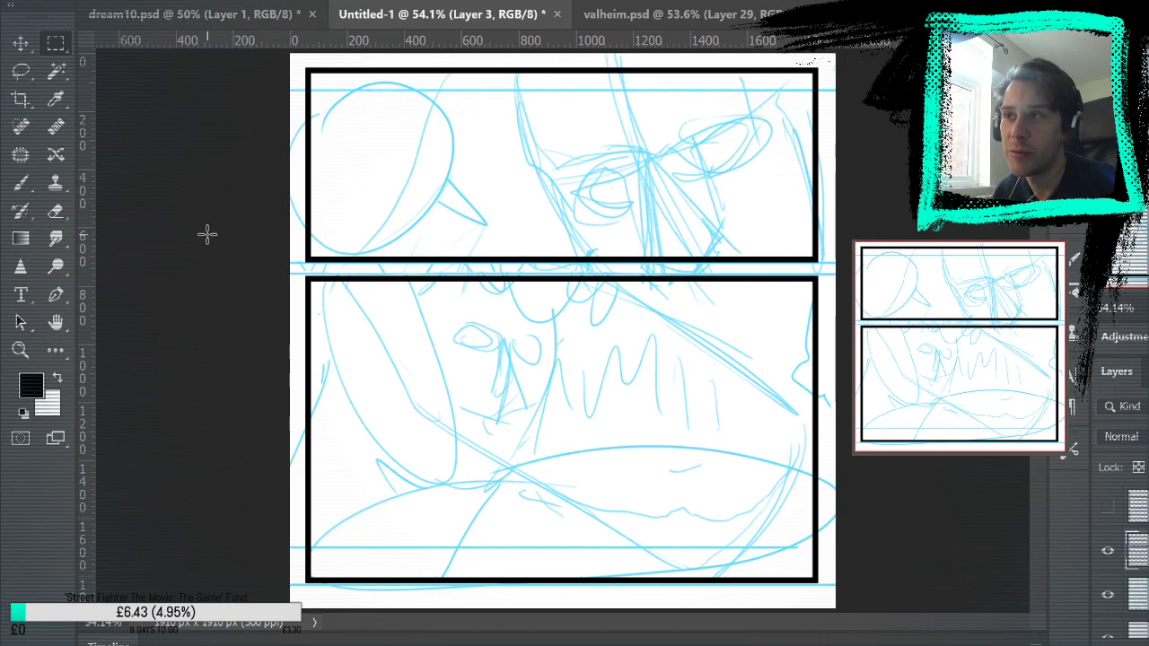
# Move the whole Background copy sketch about 17px higher
pyautogui.click(1108, 595)
pyautogui.click(1133, 595)
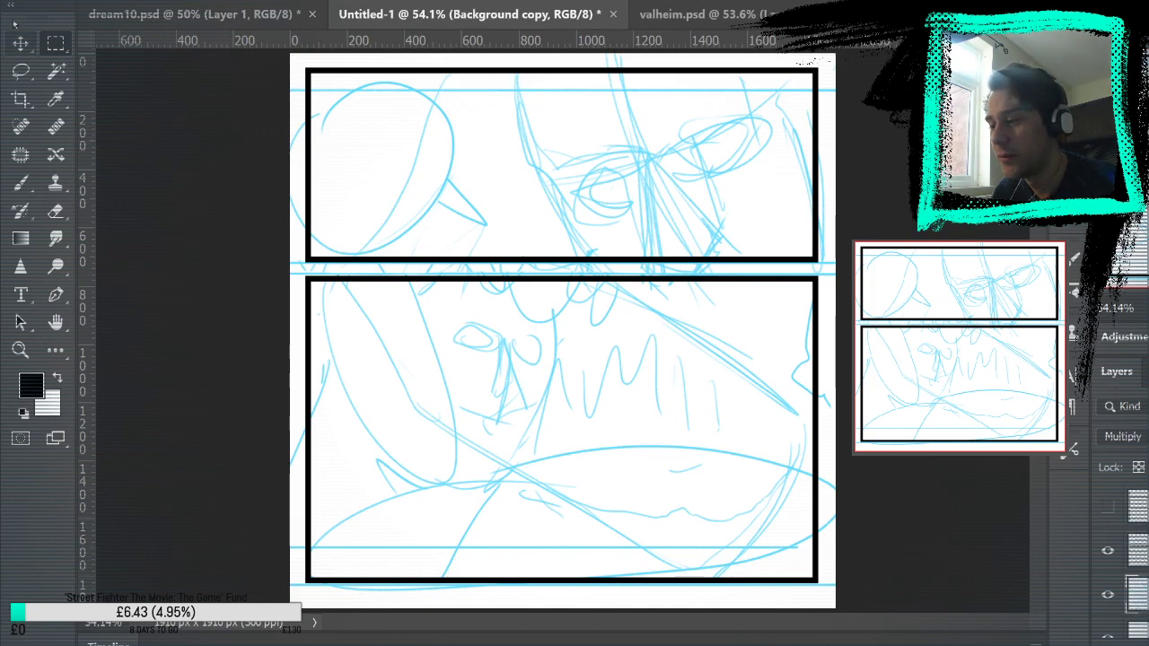
pyautogui.press('v')
pyautogui.moveTo(294, 222)
pyautogui.mouseDown()
pyautogui.moveTo(243, 159)
pyautogui.moveTo(253, 170)
pyautogui.mouseUp()
# Nudge the lower panel's sketch down four steps inside the bottom frame
pyautogui.press('m')
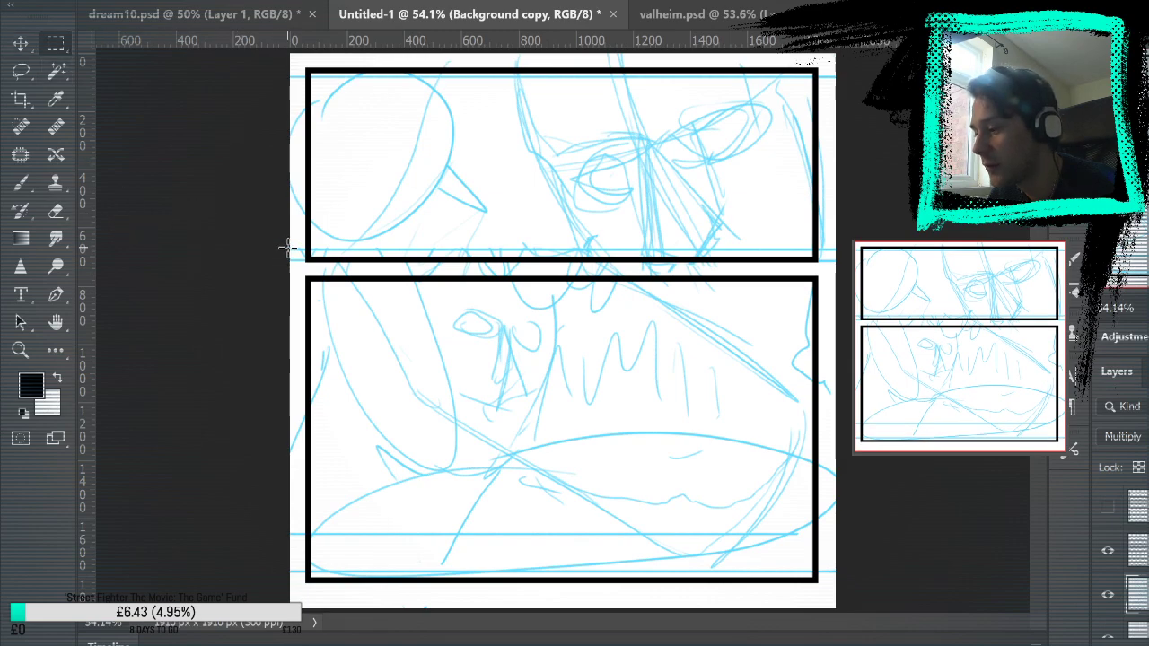
pyautogui.moveTo(287, 250)
pyautogui.mouseDown()
pyautogui.moveTo(654, 333)
pyautogui.moveTo(961, 547)
pyautogui.moveTo(935, 597)
pyautogui.mouseUp()
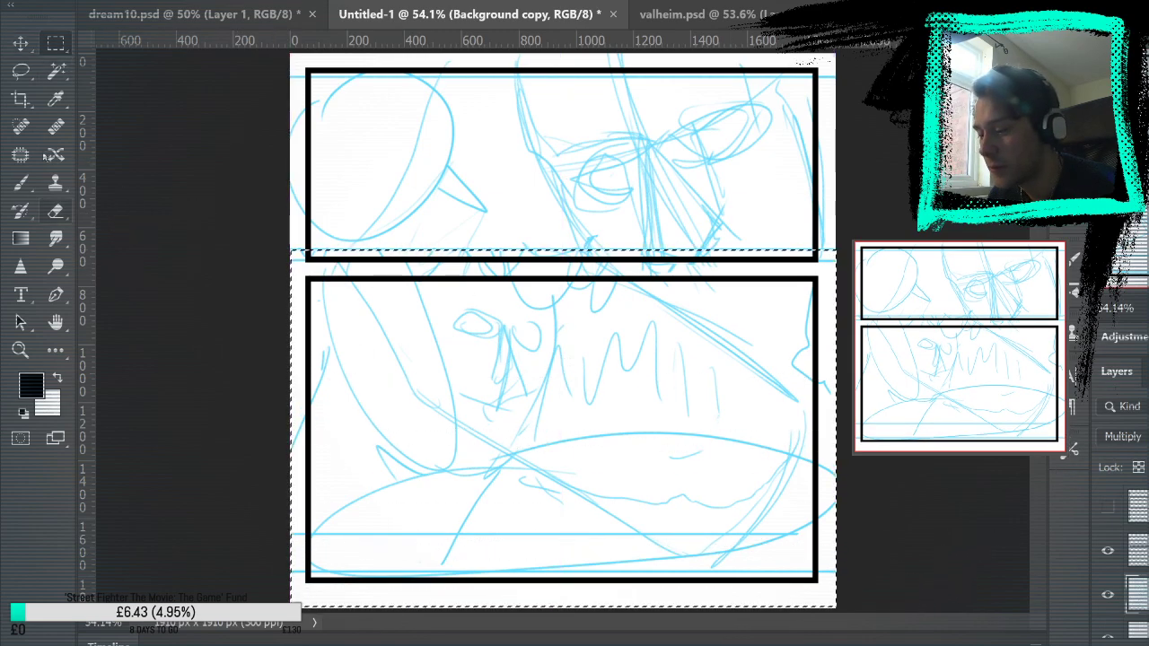
pyautogui.press('v')
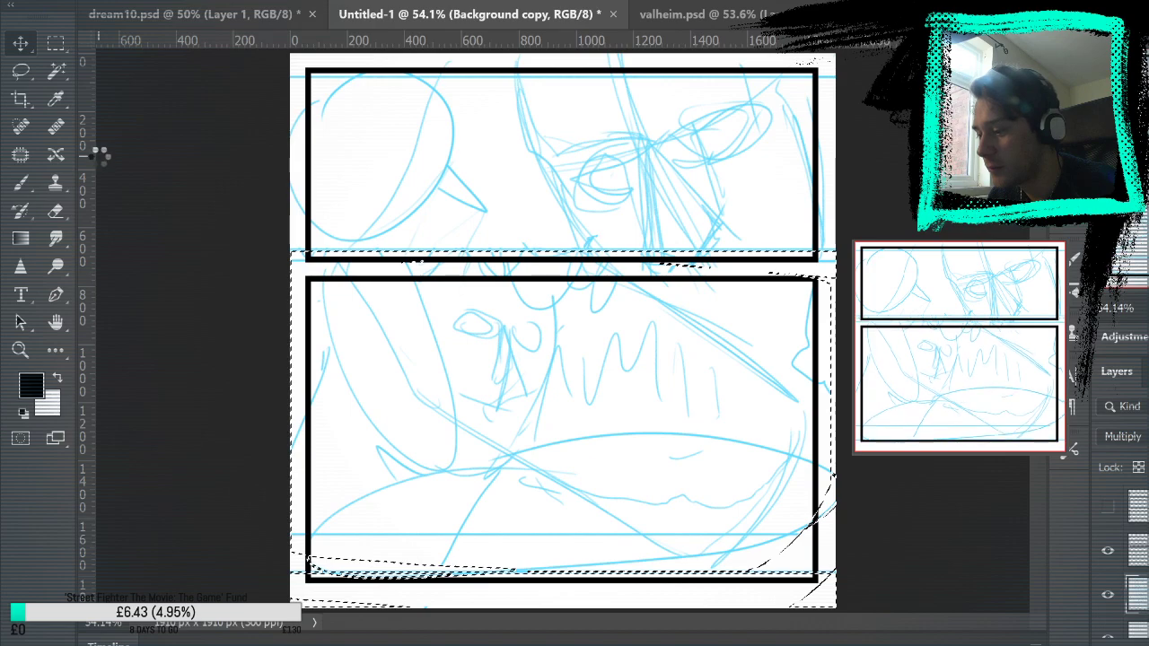
pyautogui.hotkey('shift', 'Down')
pyautogui.hotkey('shift', 'Down')
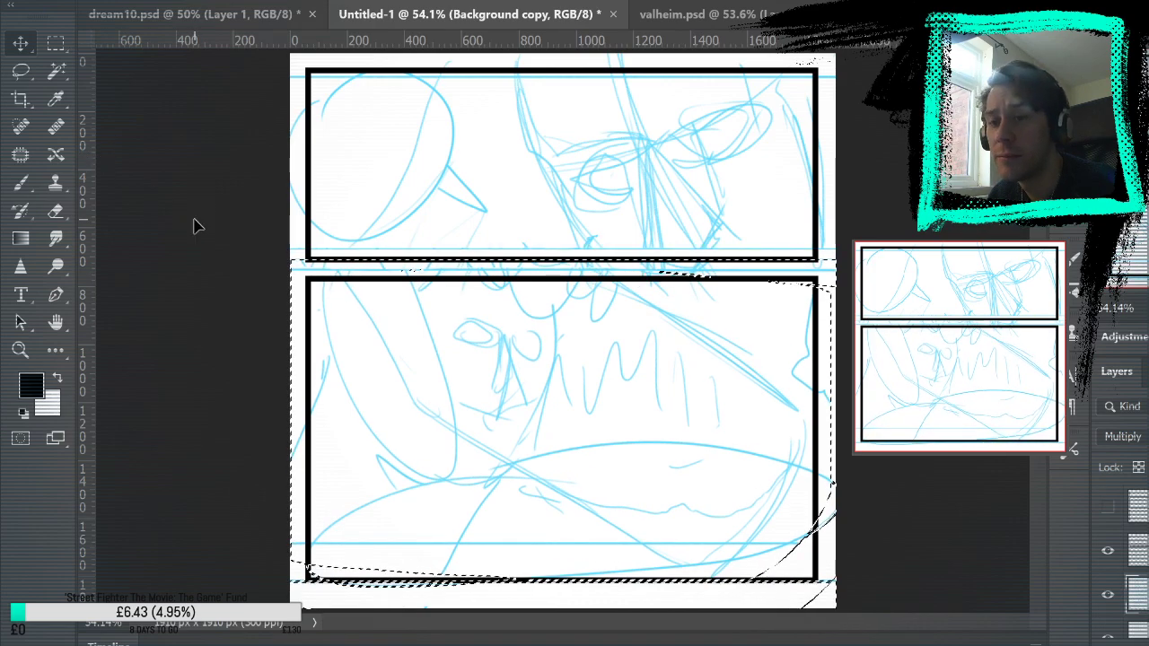
pyautogui.hotkey('shift', 'Down')
pyautogui.hotkey('shift', 'Down')
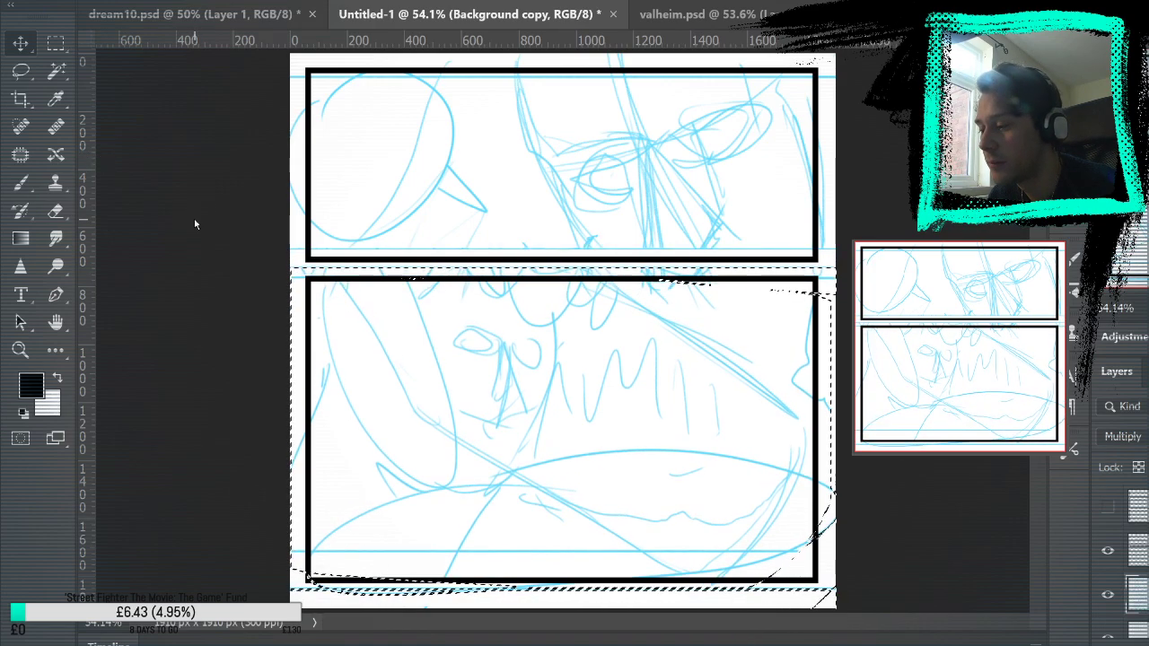
pyautogui.hotkey('shift', 'Down')
pyautogui.hotkey('shift', 'Down')
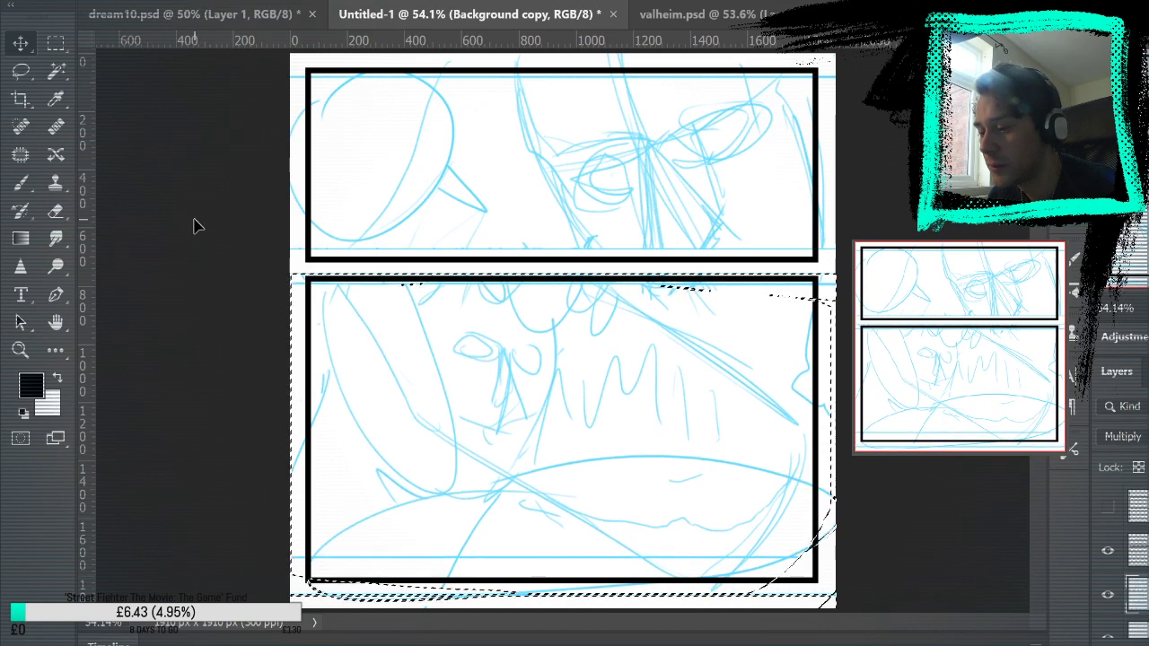
pyautogui.hotkey('shift', 'Down')
pyautogui.press('m')
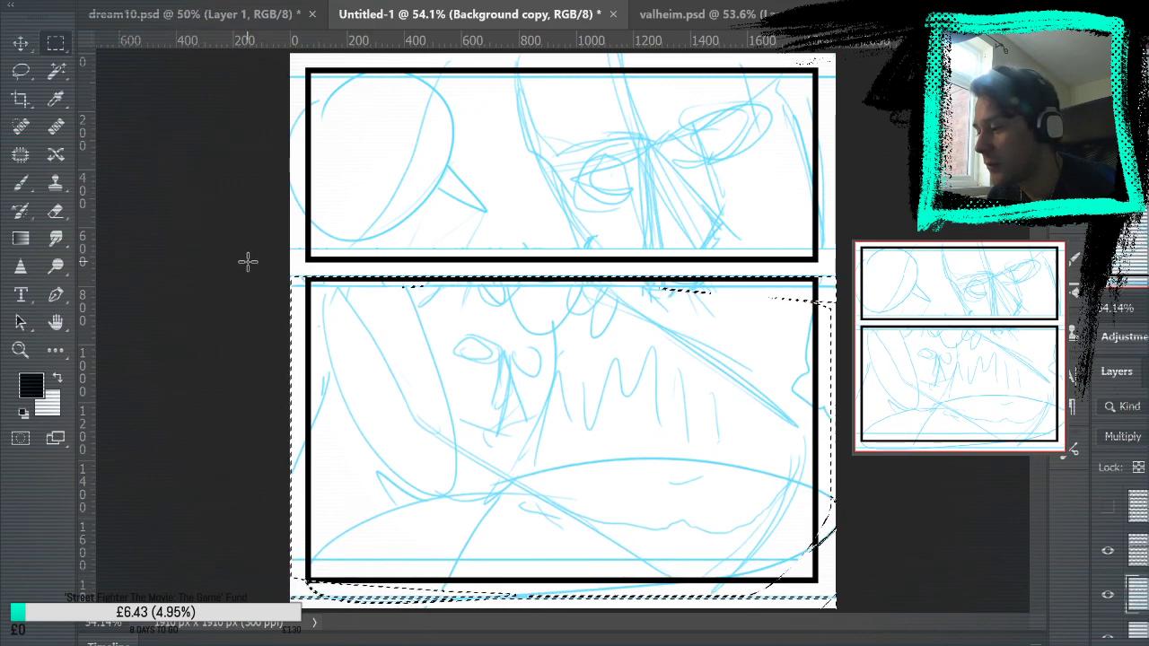
# Fine-tune the top panel's sketch position to fit the upper frame
pyautogui.moveTo(289, 266); pyautogui.dragTo(836, 52)
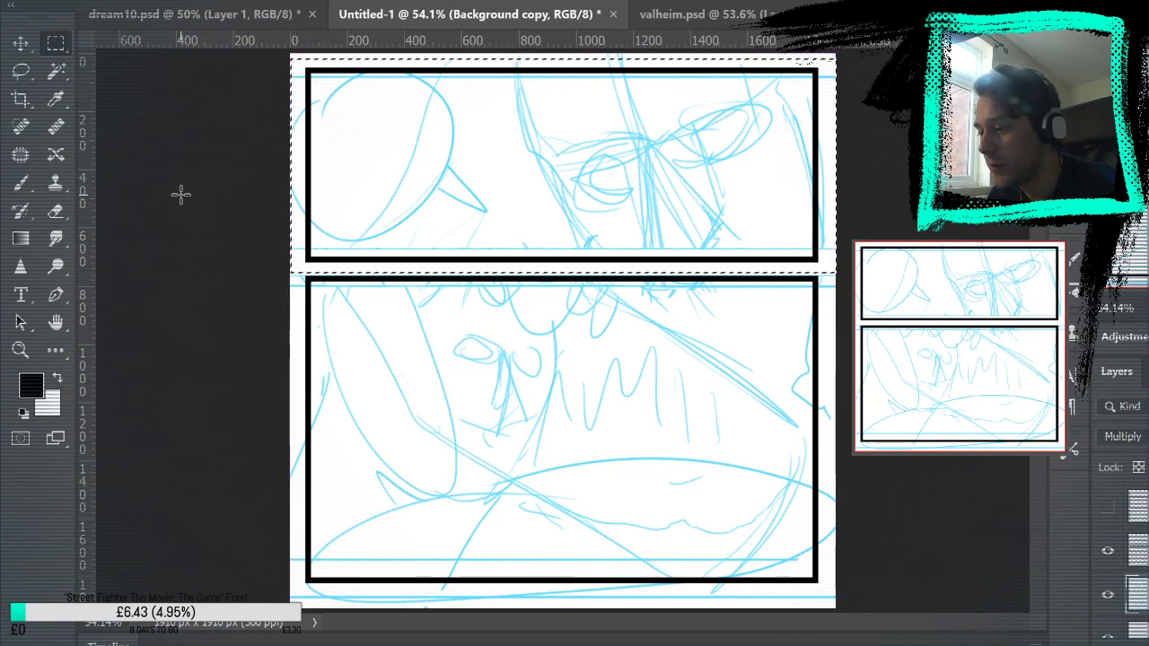
pyautogui.hotkey('shift', 'Down')
pyautogui.hotkey('shift', 'Up')
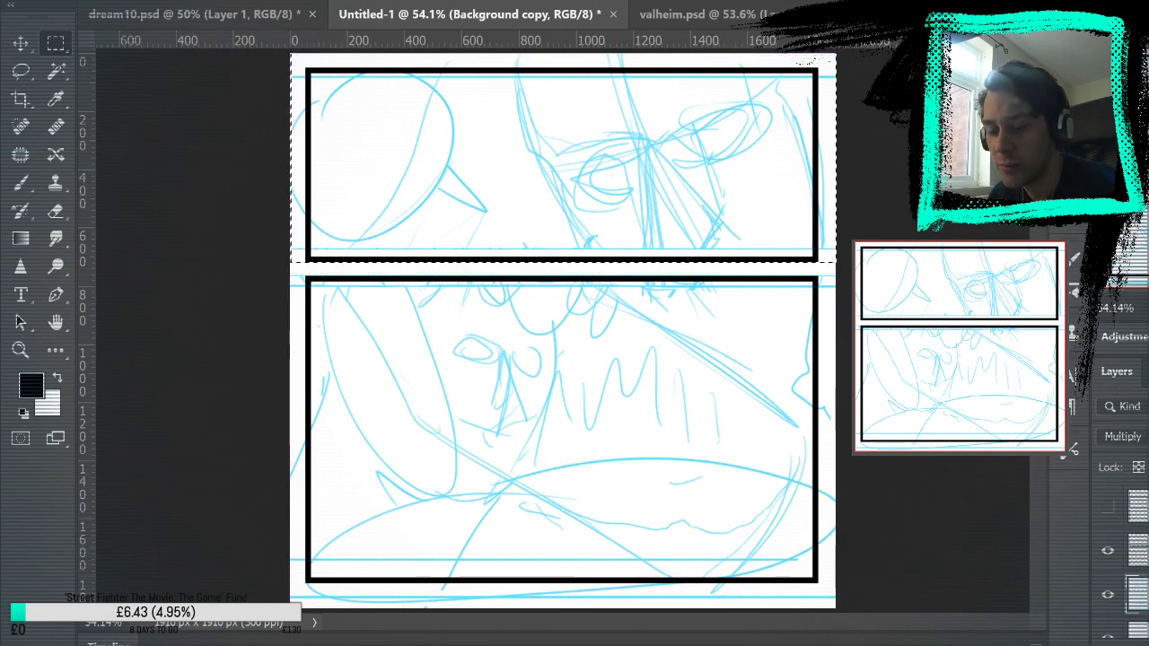
pyautogui.press('v')
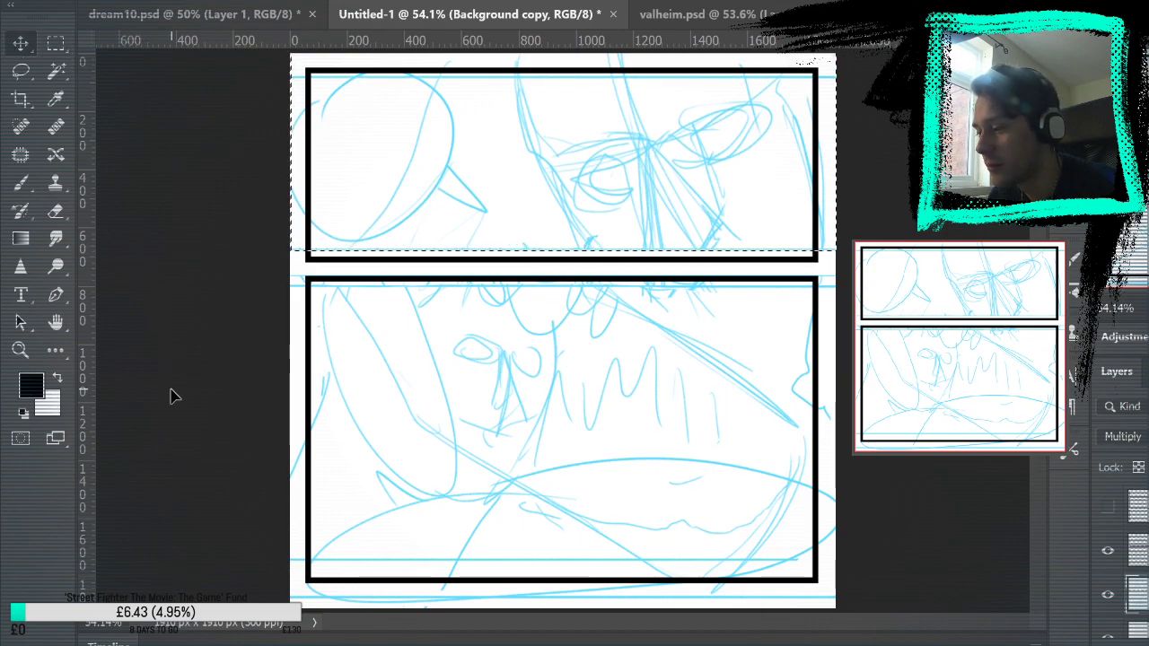
pyautogui.hotkey('shift', 'Up')
pyautogui.hotkey('shift', 'Down')
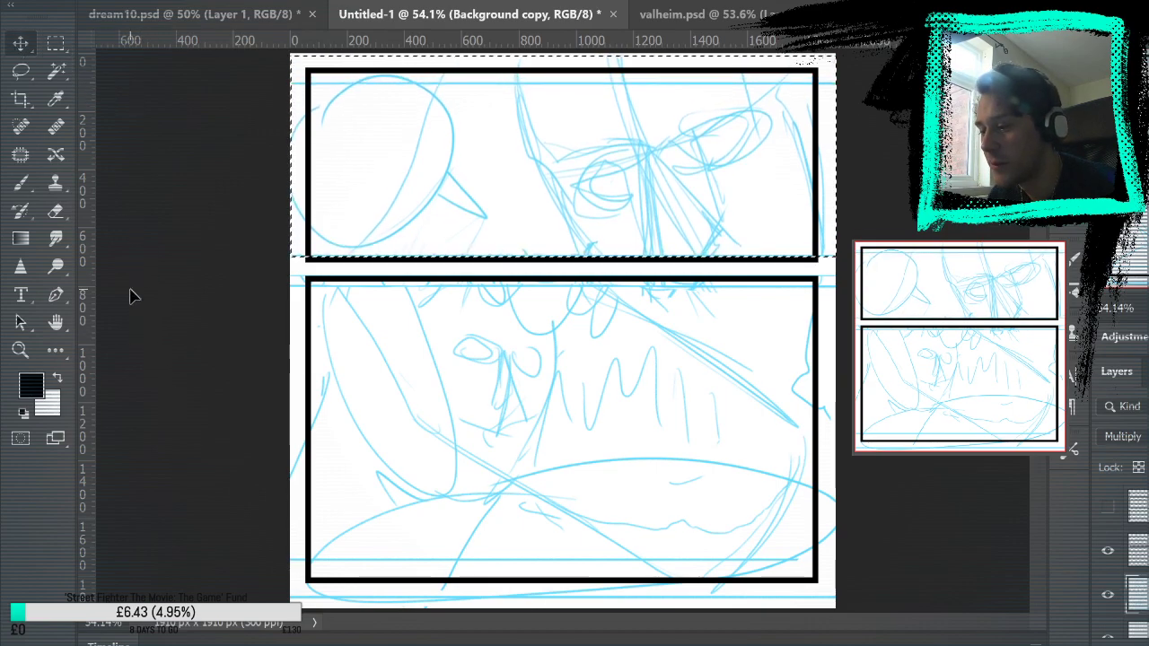
pyautogui.press('m')
pyautogui.hotkey('ctrl', 'd')
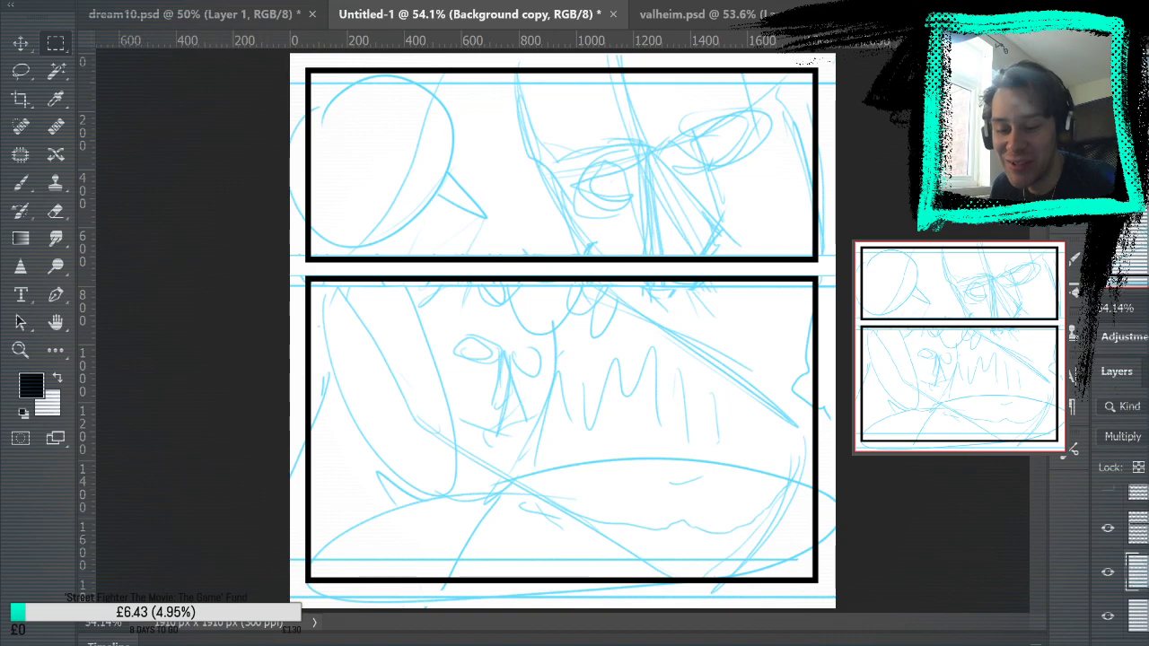
# On the Background copy layer, sample the sketch's light blue as the foreground colour
pyautogui.hotkey('alt', ']')
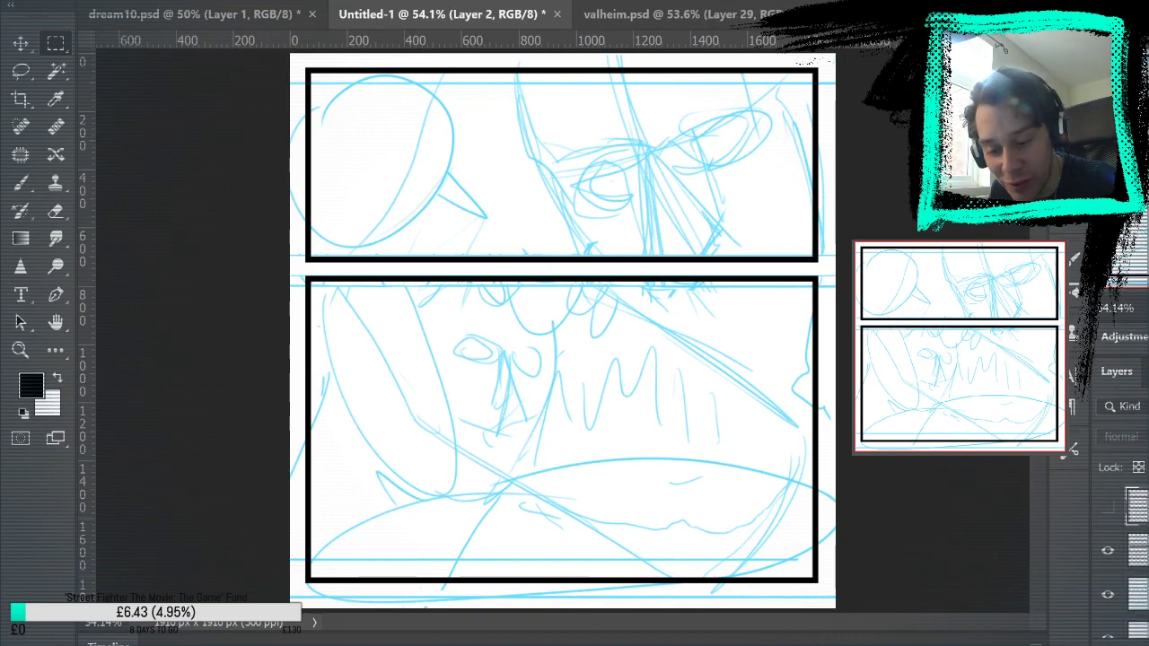
pyautogui.hotkey('alt', '[')
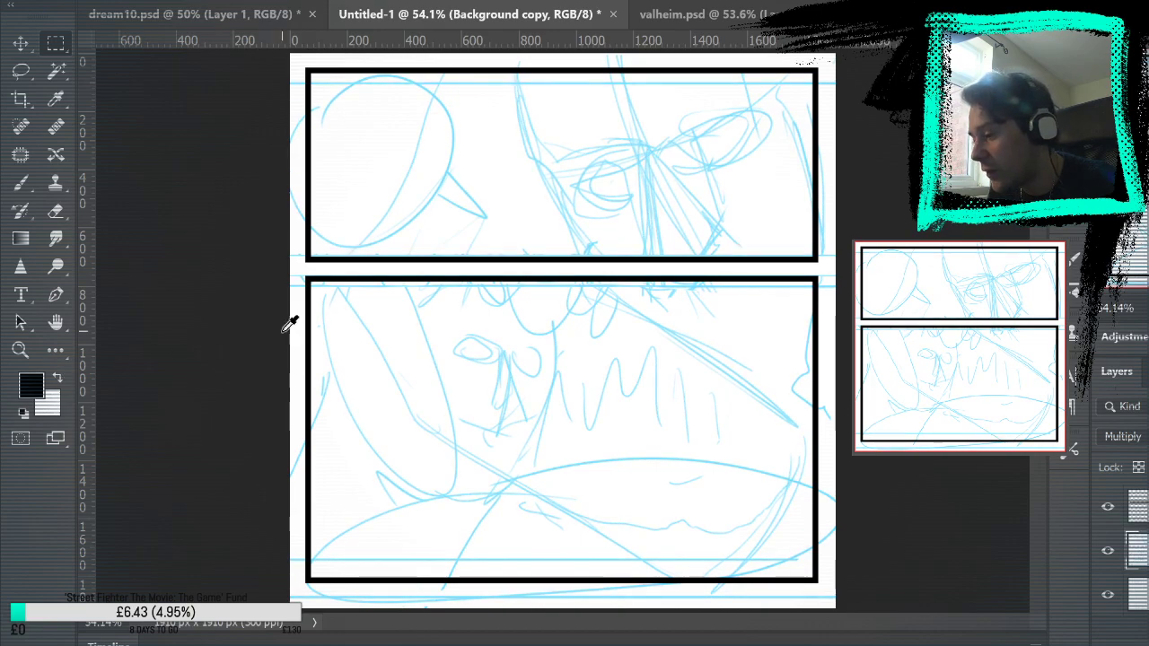
pyautogui.press('i')
pyautogui.click(619, 377)
pyautogui.press('m')
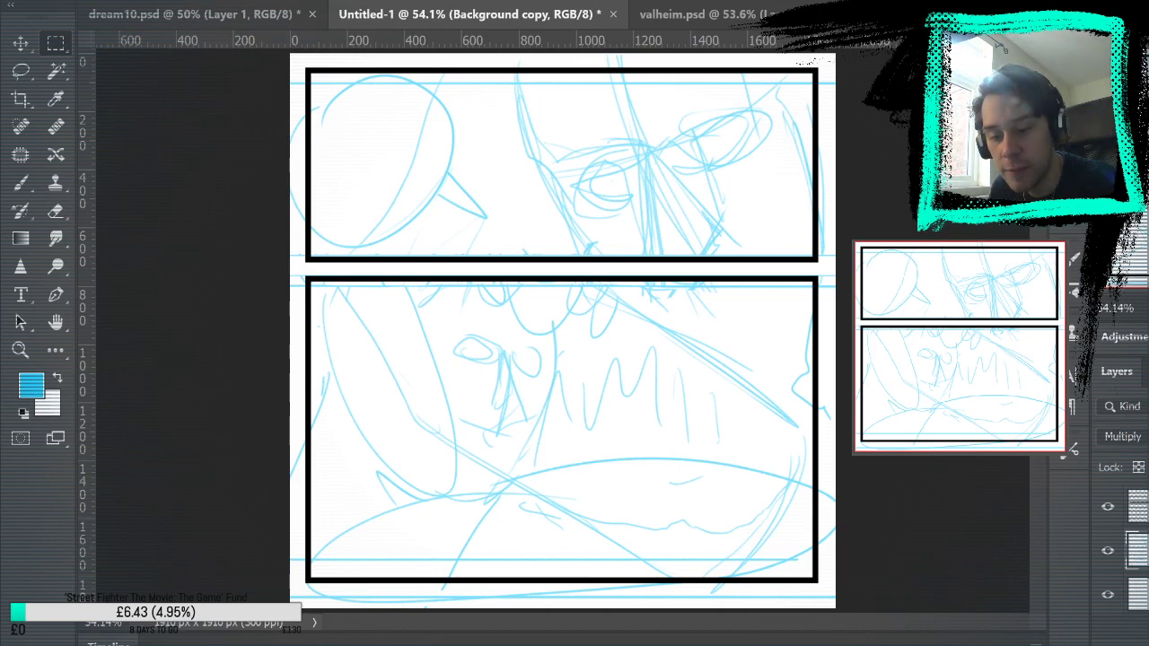
# Zoom the view to 100% on the top panel and pan it into view
pyautogui.press('z')
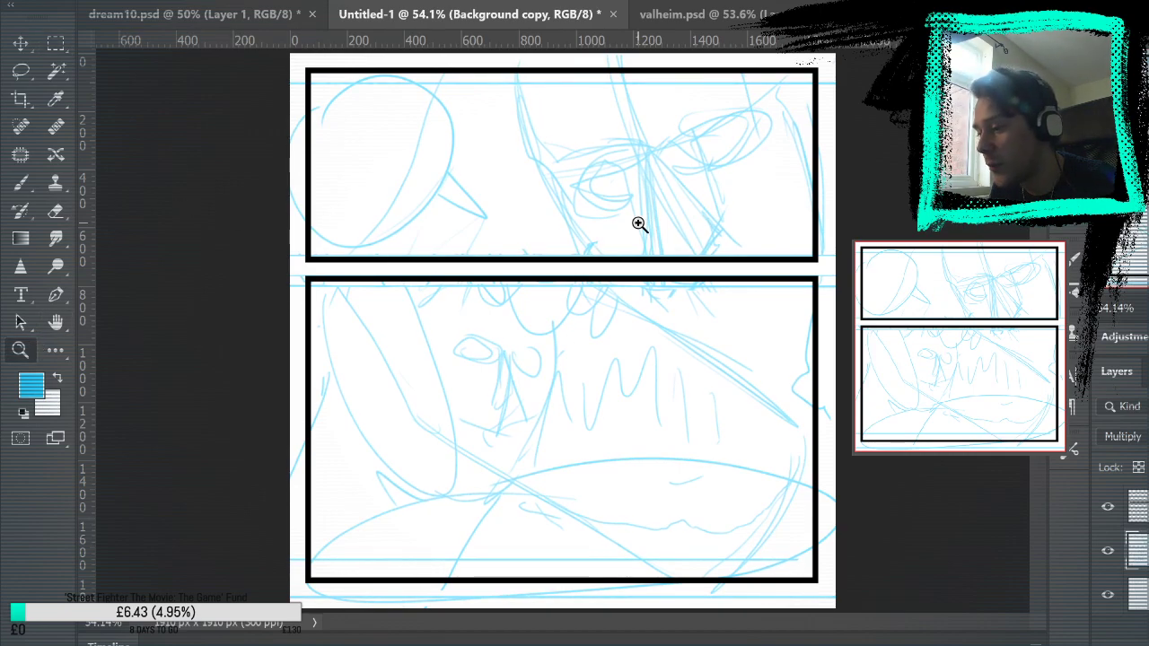
pyautogui.click(638, 226)
pyautogui.click(591, 208)
pyautogui.press('b')
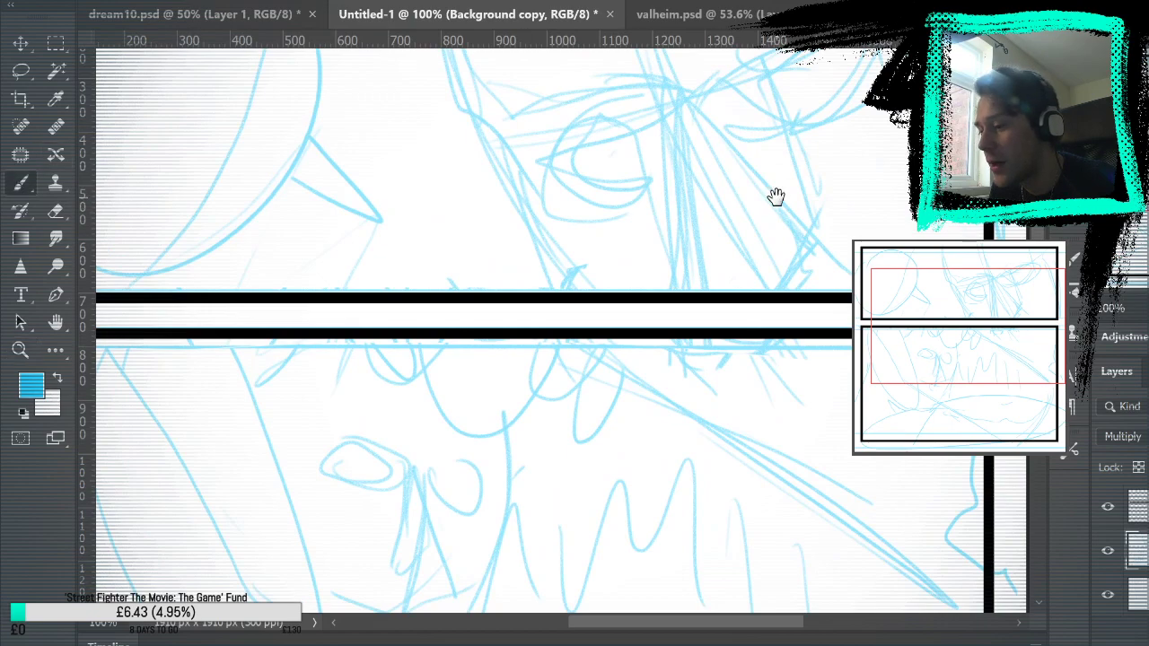
pyautogui.moveTo(772, 195)
pyautogui.mouseDown()
pyautogui.moveTo(801, 406)
pyautogui.moveTo(749, 372)
pyautogui.mouseUp()
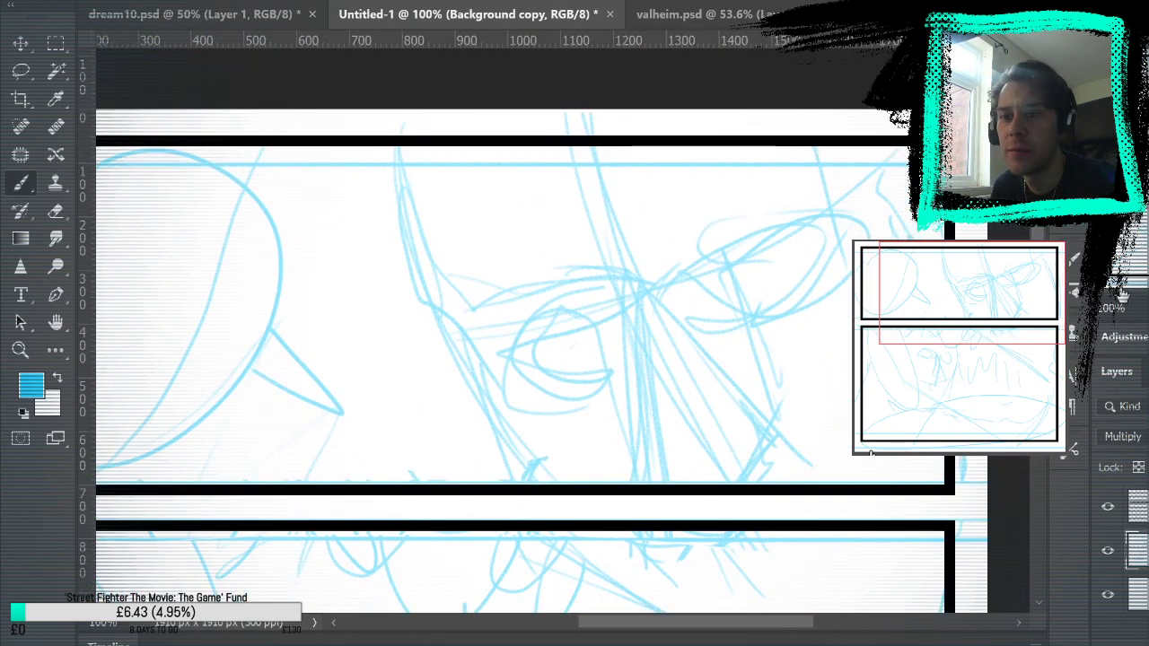
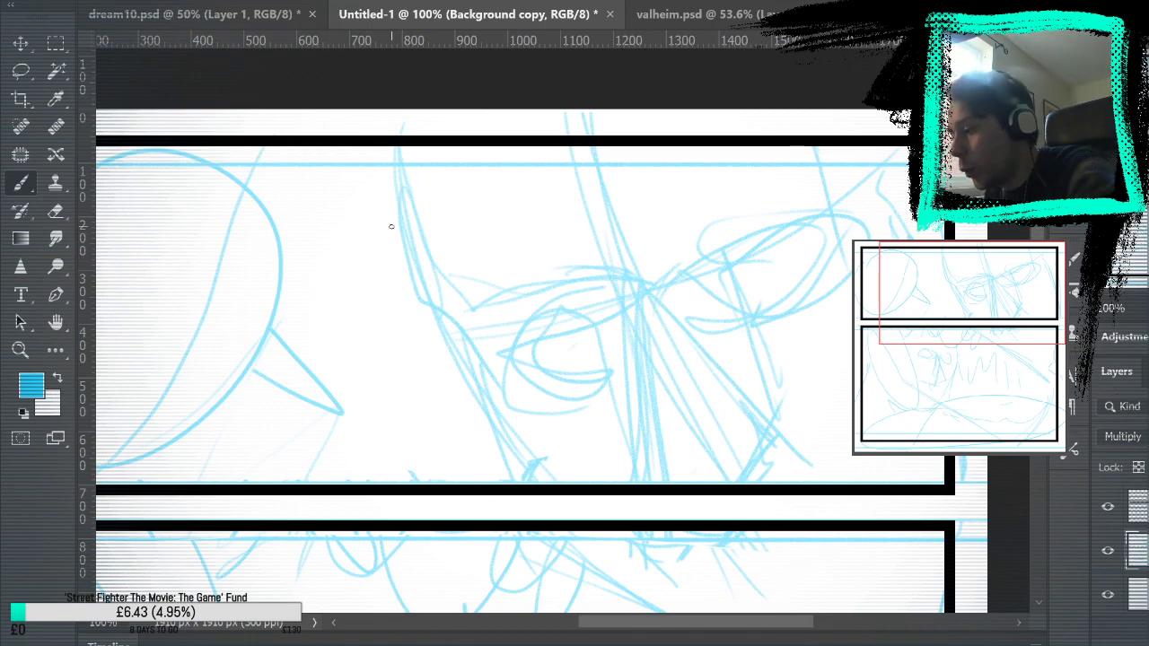
# Fade the rough sketch layer to a pale blue and return to drawing on Layer 4
pyautogui.moveTo(653, 255)
pyautogui.mouseDown()
pyautogui.moveTo(659, 284)
pyautogui.moveTo(669, 280)
pyautogui.mouseUp()
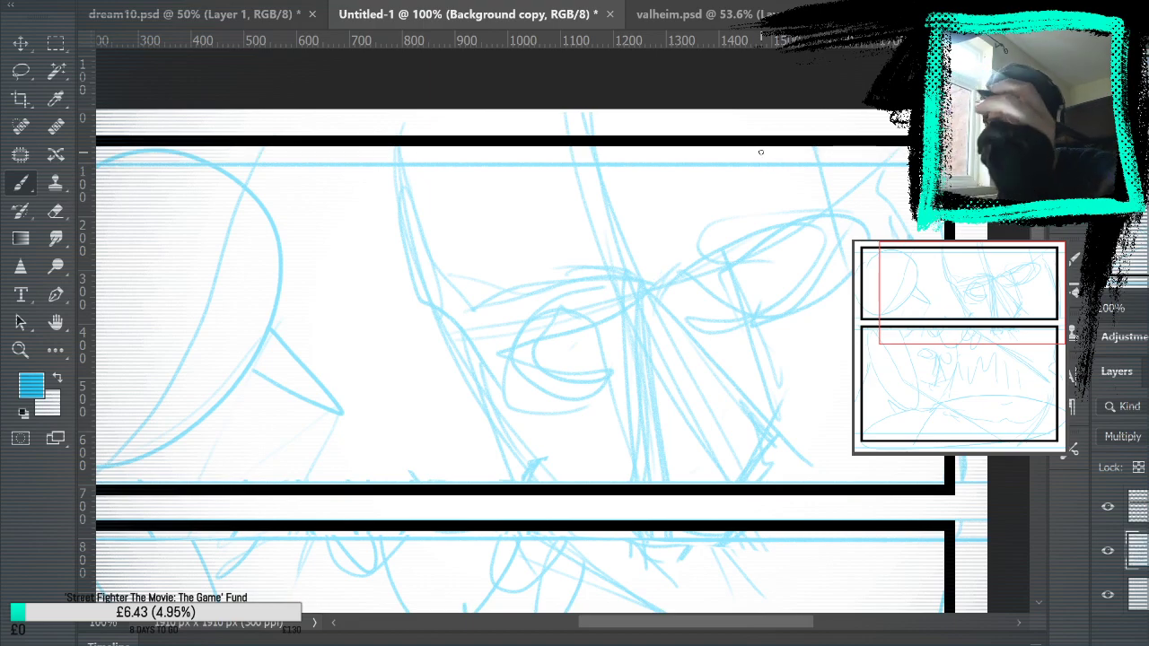
pyautogui.hotkey('ctrl', 'shift', 'alt', 'n')
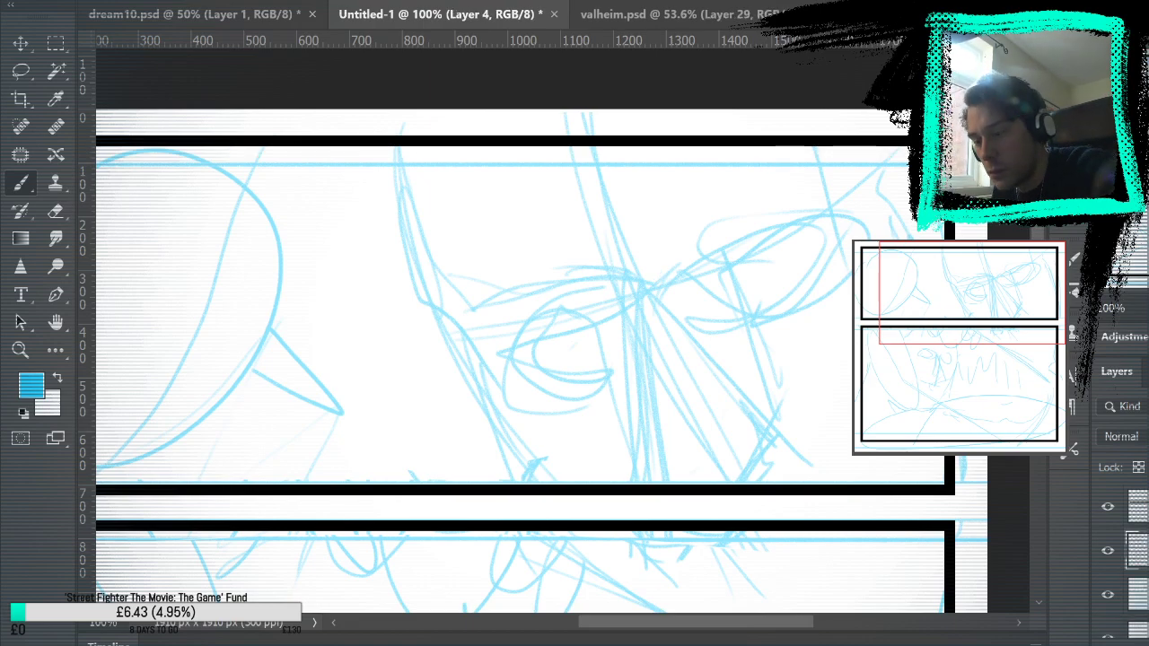
pyautogui.hotkey('alt', '[')
pyautogui.press('4')
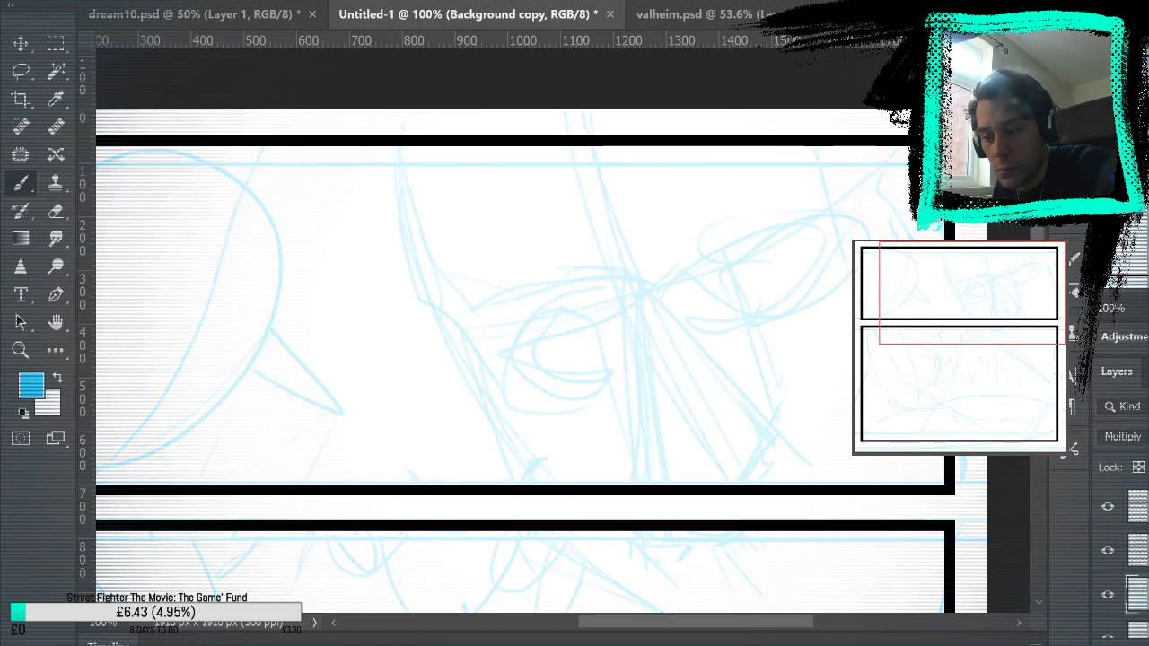
pyautogui.hotkey('alt', ']')
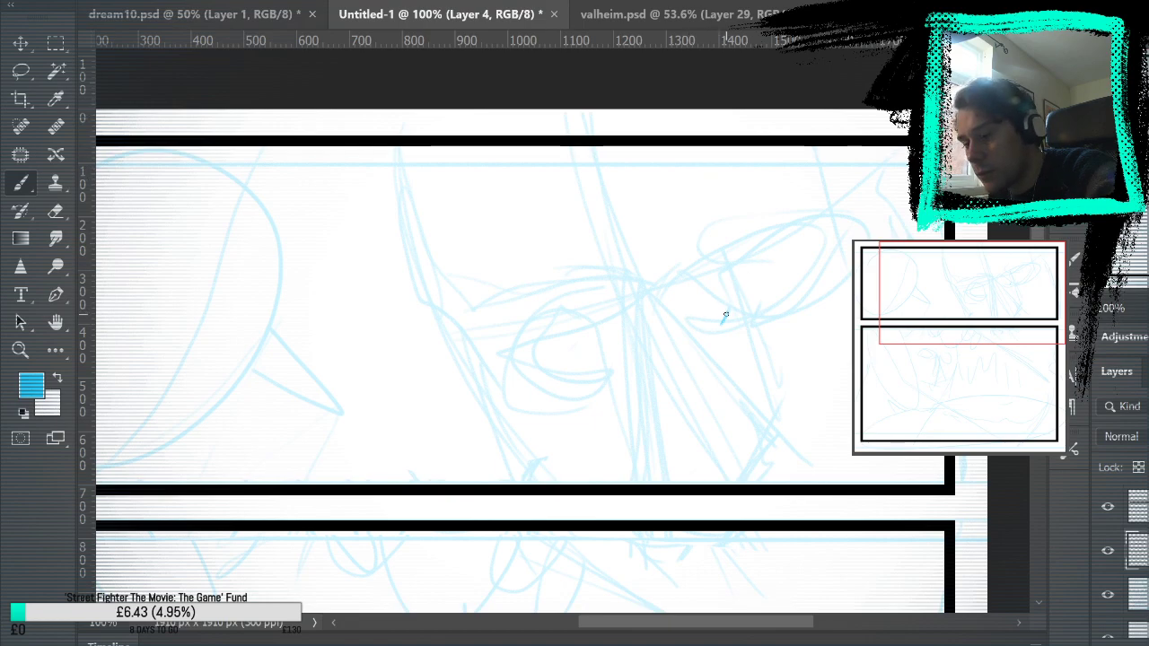
# Draw bolder upper-lid arcs over the right and left eyes, redrawing the left arc's corner
pyautogui.moveTo(741, 272); pyautogui.dragTo(836, 241)
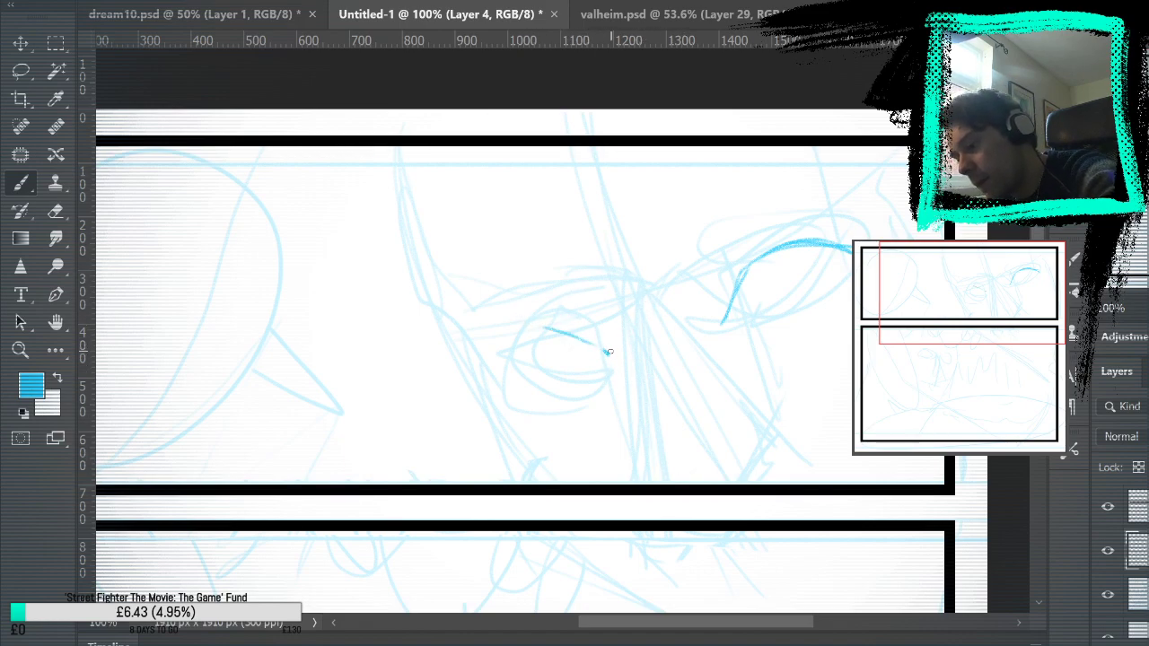
pyautogui.hotkey('ctrl', 'z')
pyautogui.moveTo(608, 351)
pyautogui.mouseDown()
pyautogui.moveTo(551, 326)
pyautogui.moveTo(504, 377)
pyautogui.mouseUp()
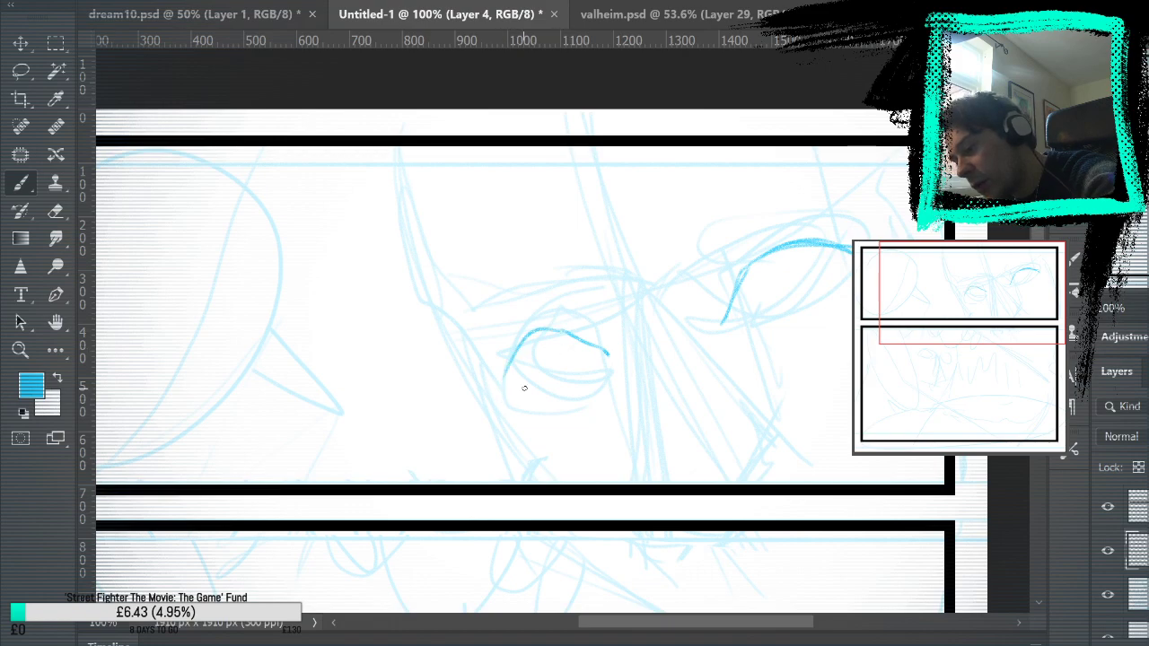
pyautogui.hotkey('ctrl', 'z')
pyautogui.moveTo(551, 328)
pyautogui.mouseDown()
pyautogui.moveTo(512, 359)
pyautogui.moveTo(519, 367)
pyautogui.mouseUp()
pyautogui.hotkey('ctrl', 'z')
pyautogui.hotkey('ctrl', 'z')
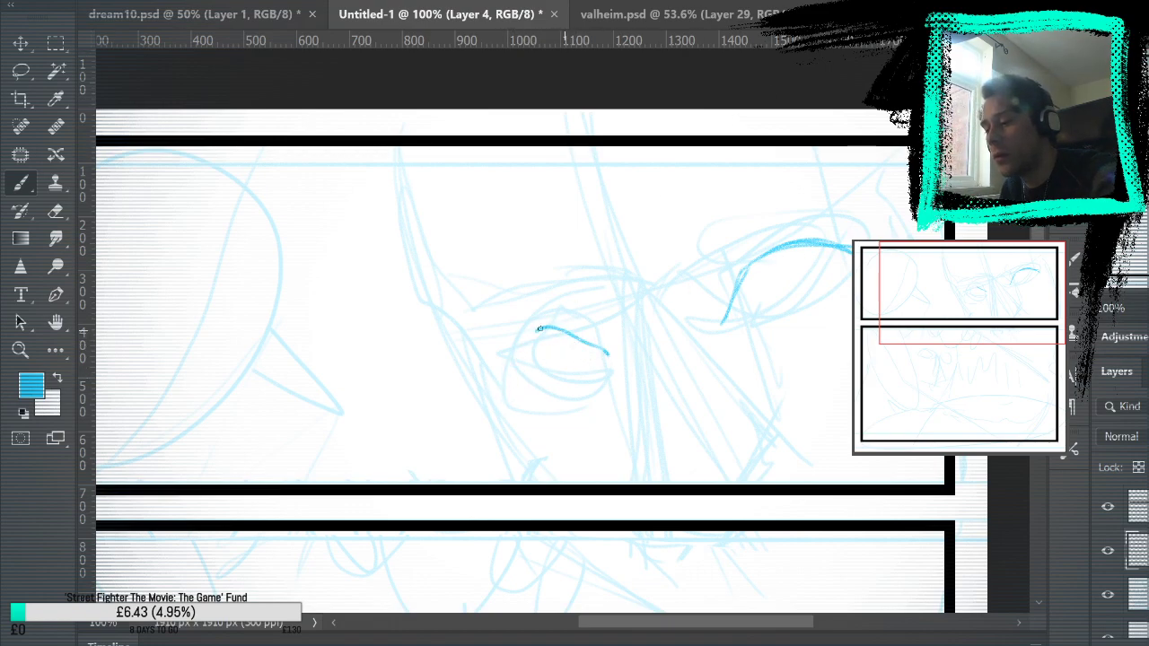
pyautogui.moveTo(539, 329); pyautogui.dragTo(512, 364)
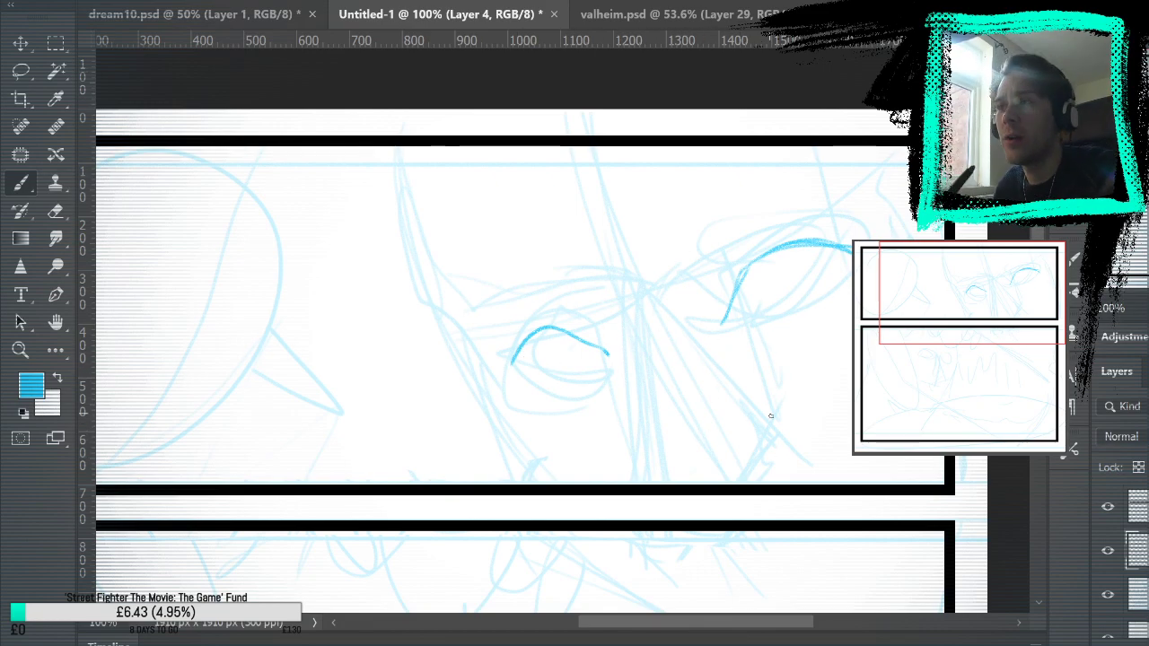
pyautogui.moveTo(782, 371); pyautogui.dragTo(670, 377)
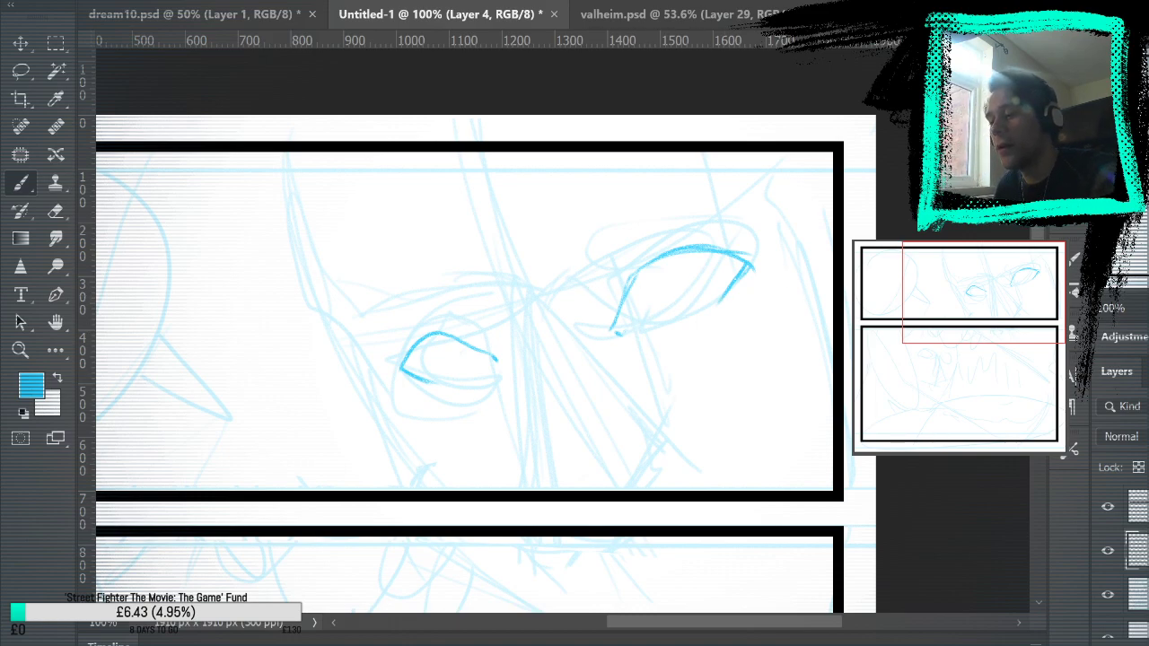
# Try diagonal, V-shaped and vertical strokes across the face, then undo them all
pyautogui.moveTo(567, 285); pyautogui.dragTo(489, 518)
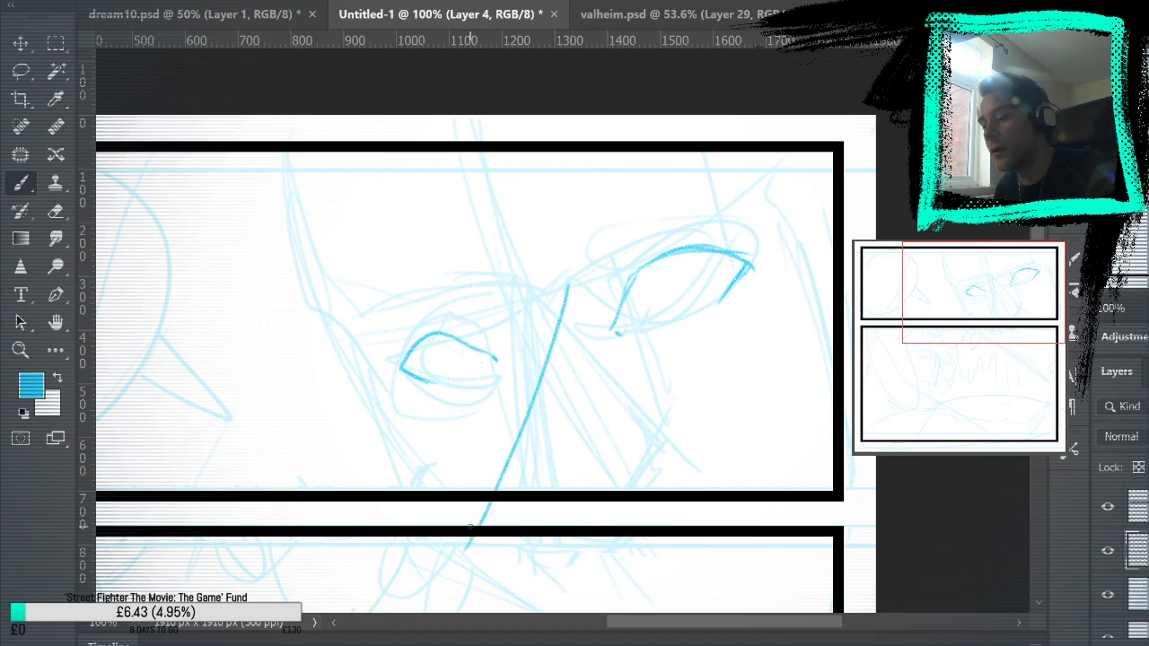
pyautogui.moveTo(502, 406); pyautogui.dragTo(492, 513)
pyautogui.moveTo(545, 449); pyautogui.dragTo(486, 519)
pyautogui.hotkey('ctrl', 'z')
pyautogui.hotkey('ctrl', 'z')
pyautogui.hotkey('ctrl', 'z')
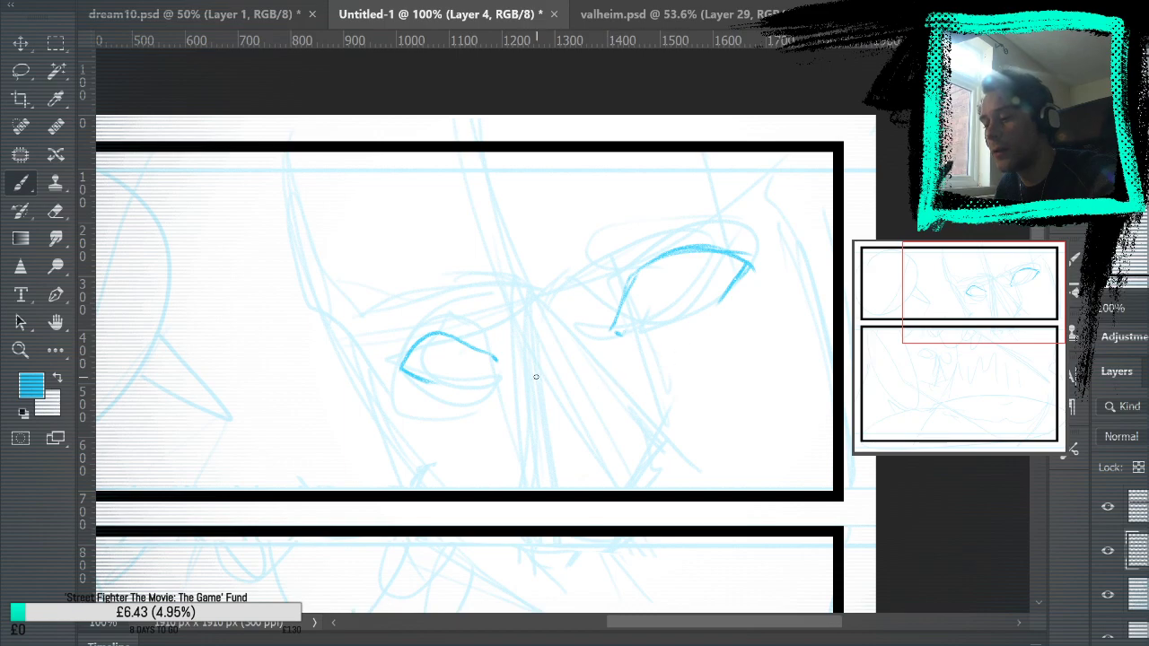
pyautogui.moveTo(379, 298); pyautogui.dragTo(426, 418)
pyautogui.moveTo(464, 271); pyautogui.dragTo(513, 395)
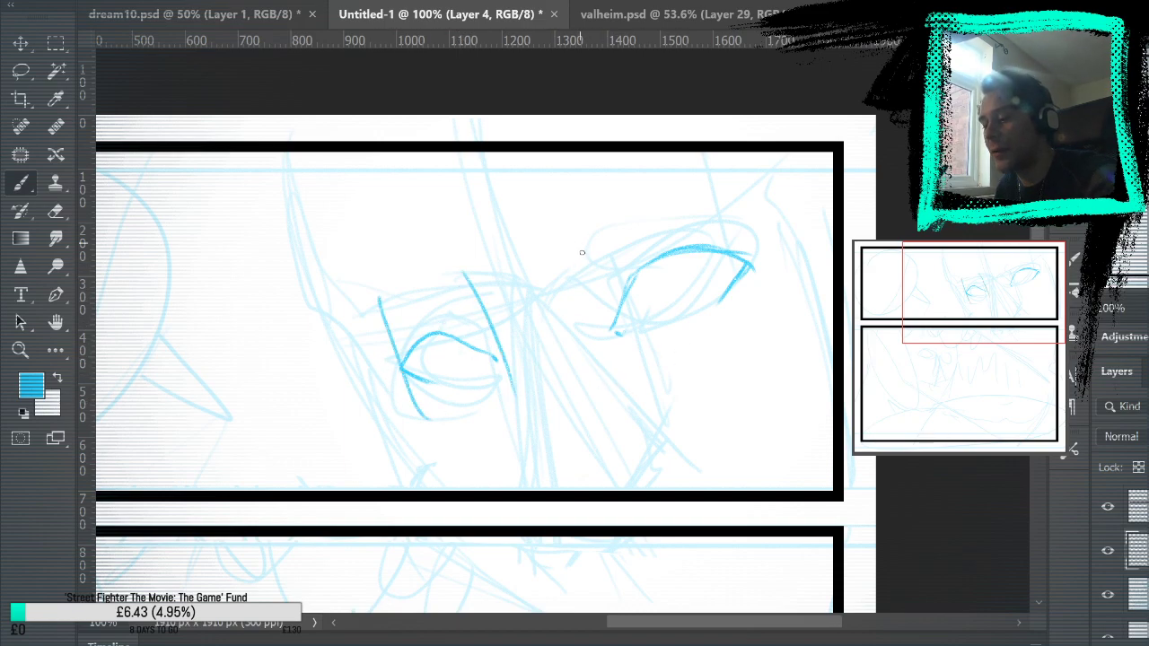
pyautogui.moveTo(582, 244); pyautogui.dragTo(626, 381)
pyautogui.moveTo(745, 211); pyautogui.dragTo(779, 323)
pyautogui.hotkey('ctrl', 'z')
pyautogui.hotkey('ctrl', 'z')
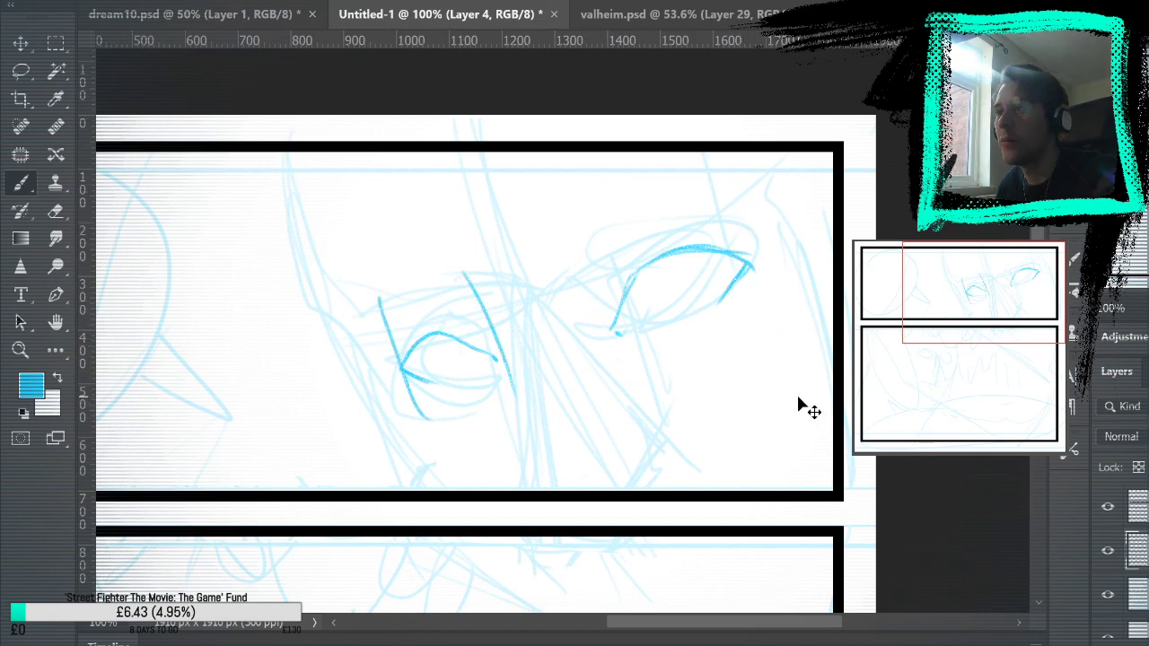
pyautogui.hotkey('ctrl', 'z')
pyautogui.hotkey('ctrl', 'z')
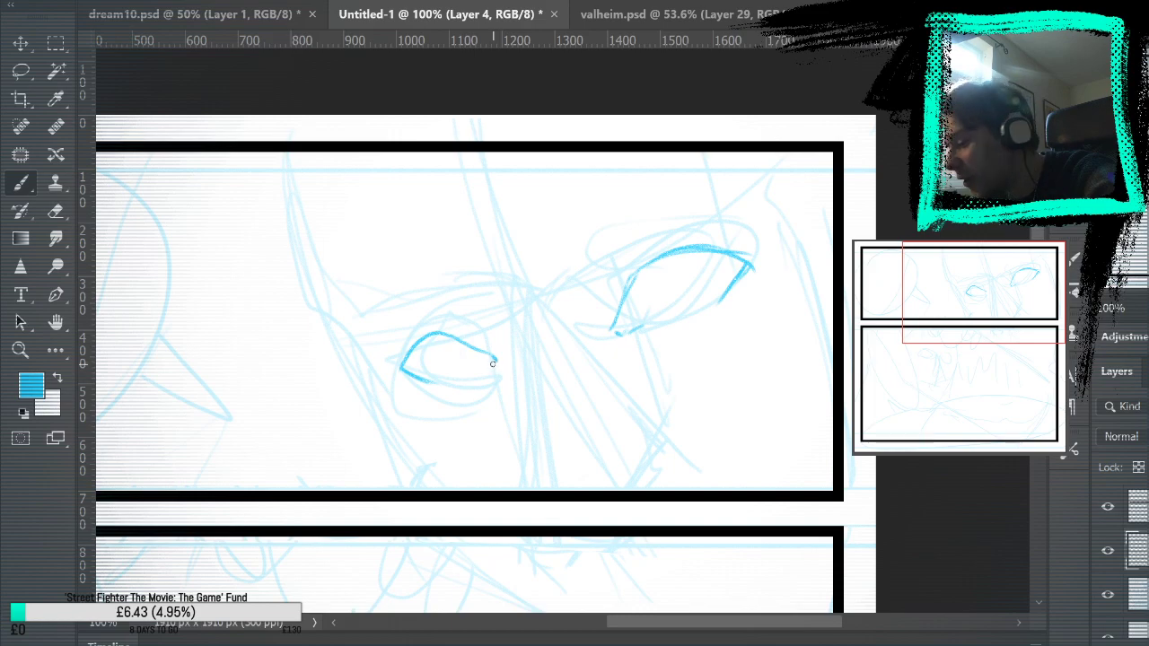
# Thicken both eyes' corners and the left upper lid, checking against the hidden sketch
pyautogui.moveTo(474, 372); pyautogui.dragTo(496, 359)
pyautogui.moveTo(404, 363); pyautogui.dragTo(430, 377)
pyautogui.moveTo(721, 295); pyautogui.dragTo(738, 269)
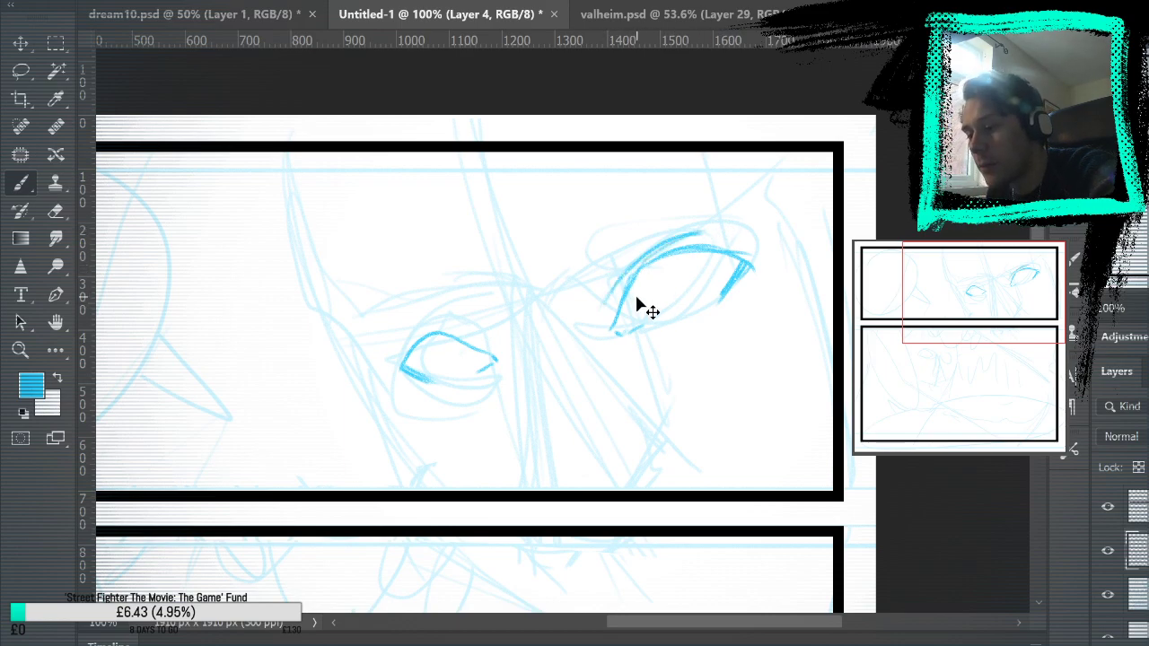
pyautogui.moveTo(621, 280)
pyautogui.mouseDown()
pyautogui.moveTo(700, 226)
pyautogui.moveTo(721, 227)
pyautogui.mouseUp()
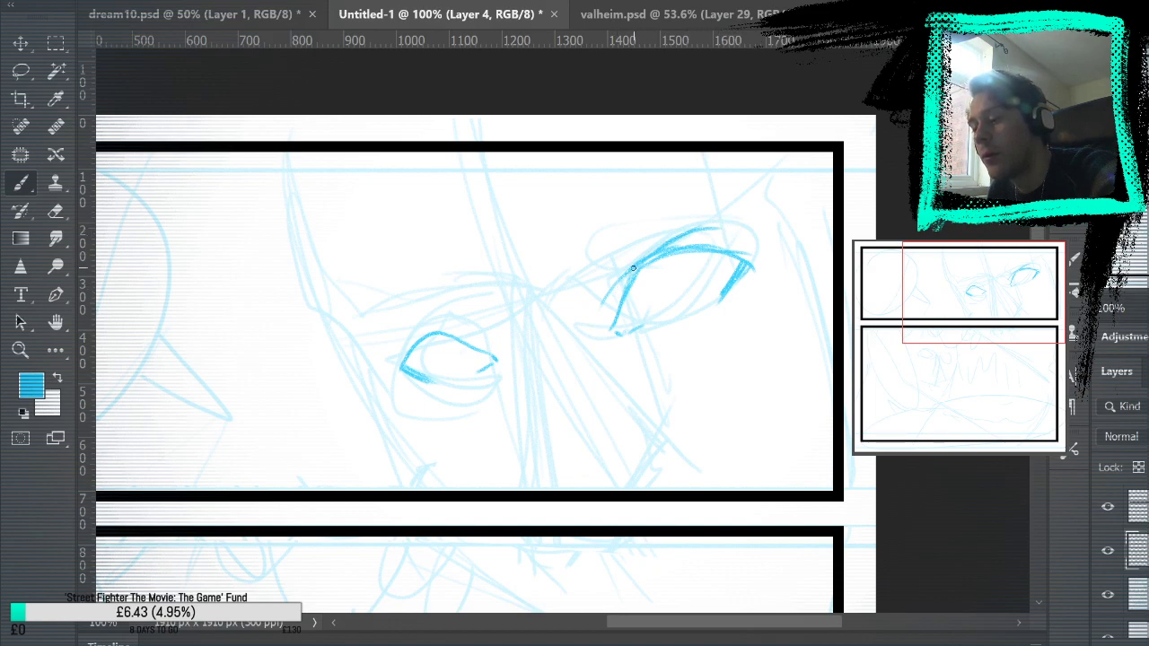
pyautogui.hotkey('ctrl', 'z')
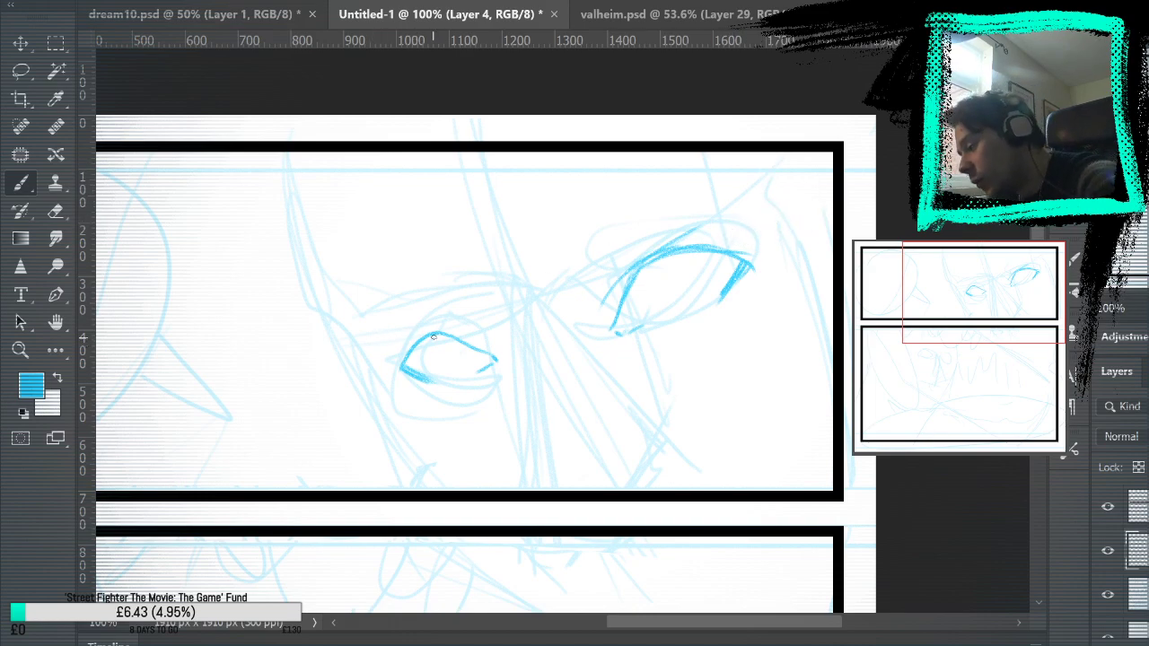
pyautogui.moveTo(394, 348); pyautogui.dragTo(455, 330)
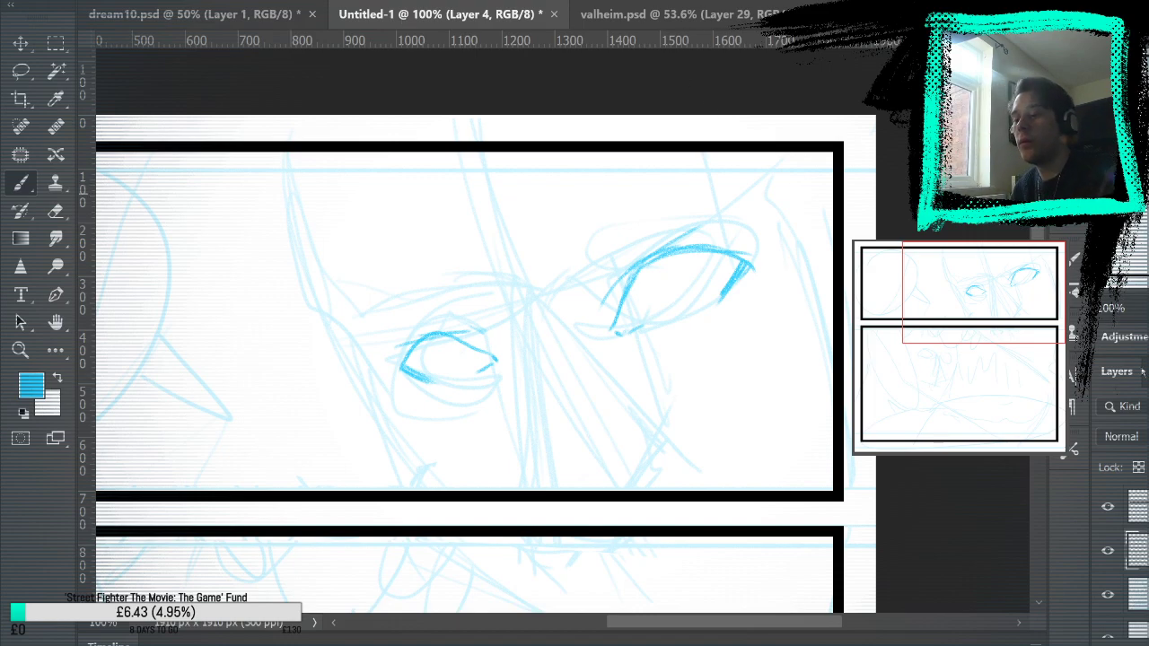
pyautogui.click(1105, 596)
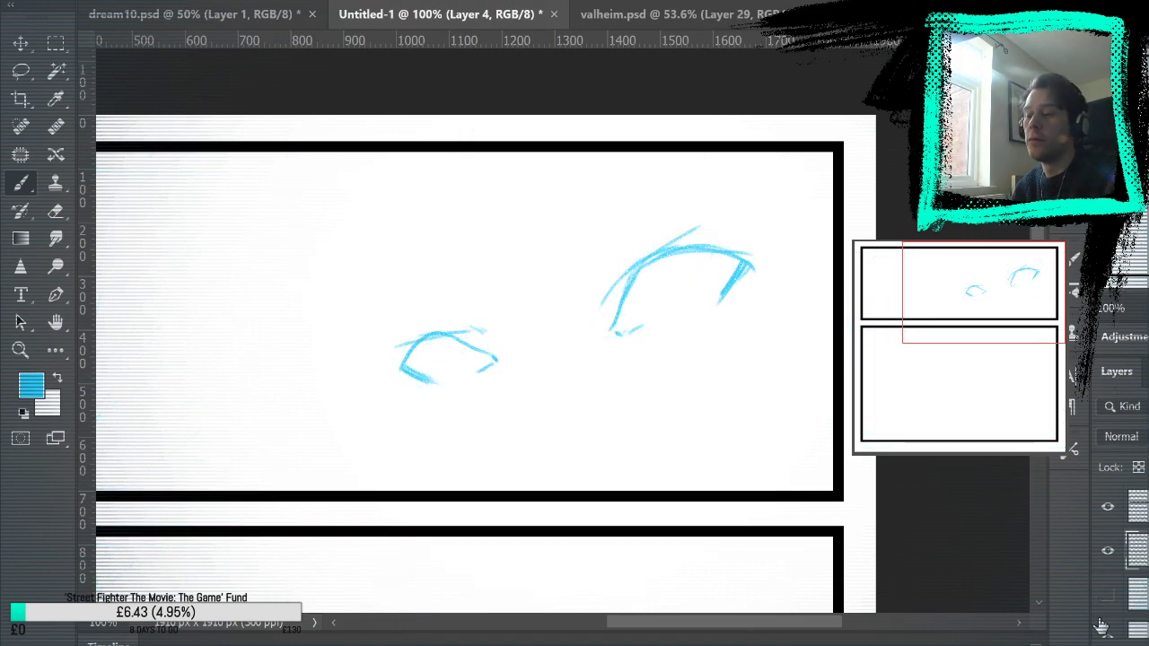
pyautogui.click(1106, 595)
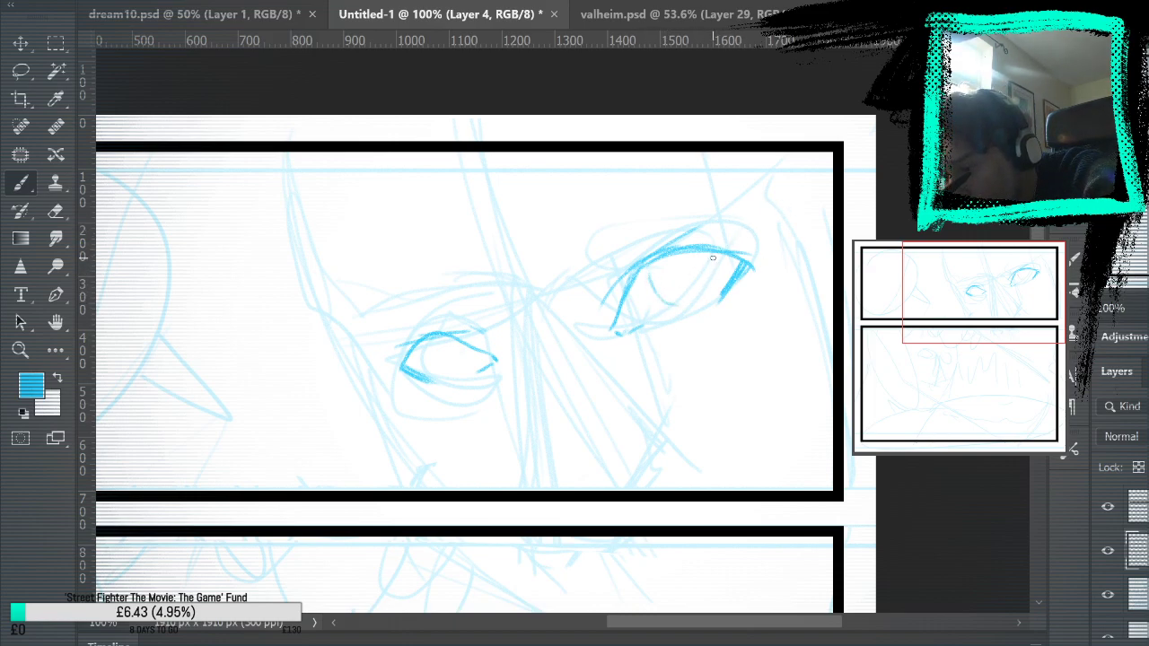
# Draw iris curves inside the right and left eyes and check them without the sketch
pyautogui.moveTo(646, 271); pyautogui.dragTo(698, 296)
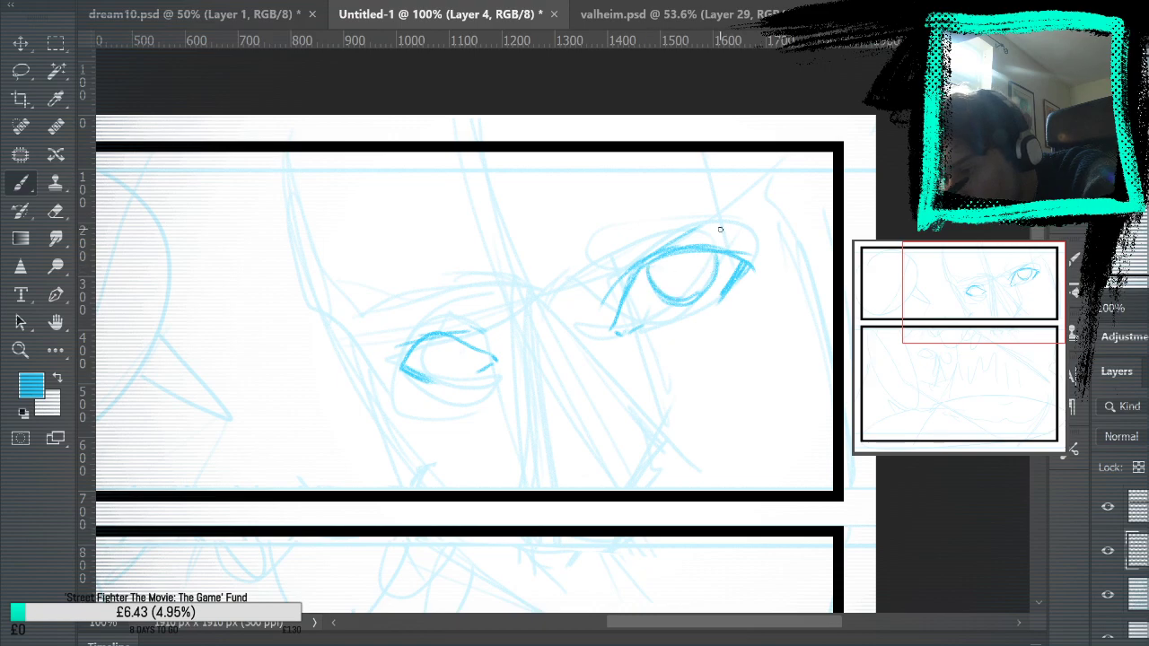
pyautogui.moveTo(432, 337); pyautogui.dragTo(477, 361)
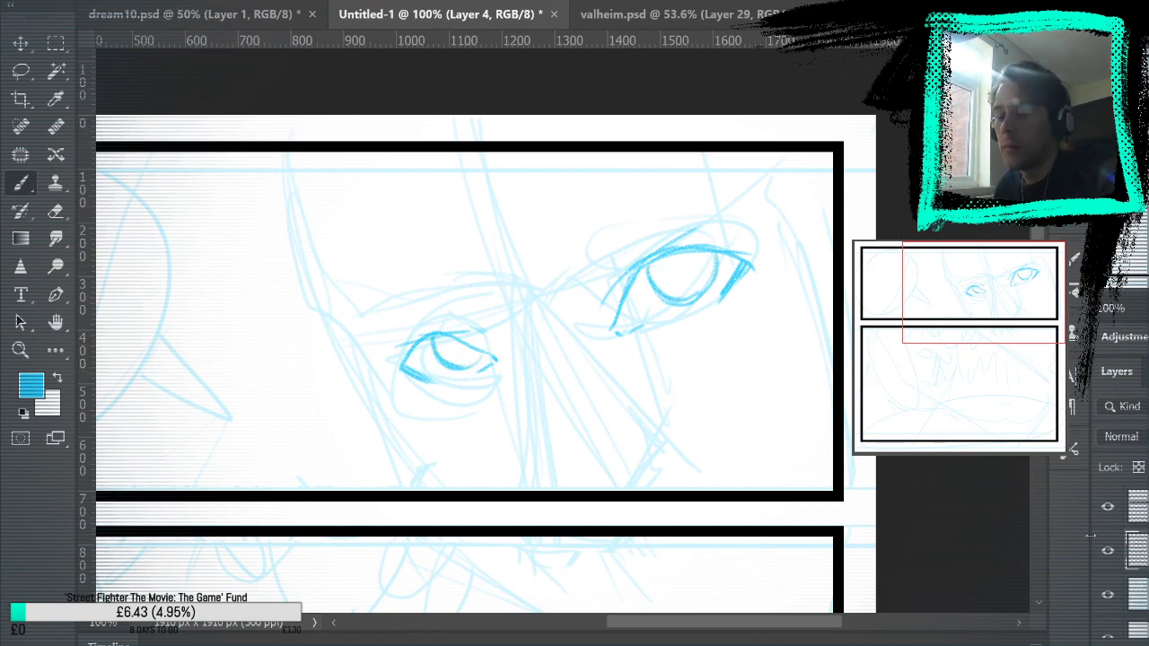
pyautogui.click(1107, 593)
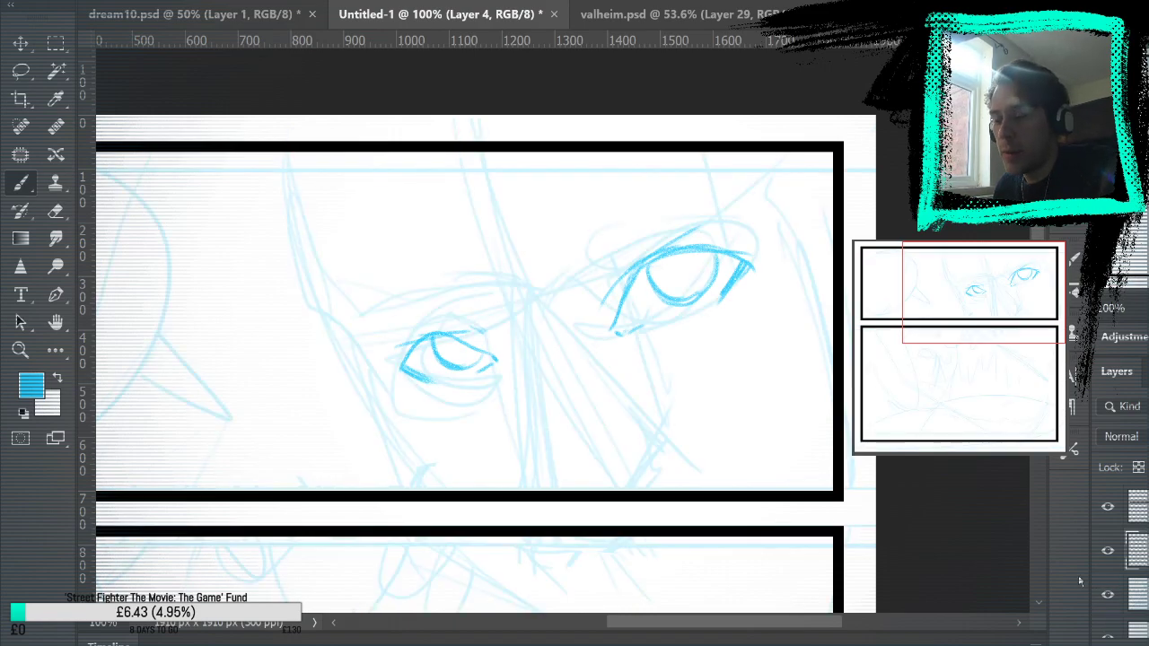
pyautogui.click(1107, 593)
# Lasso the left eye, enlarge it slightly, nudge it left, and deselect
pyautogui.press('l')
pyautogui.moveTo(422, 302); pyautogui.dragTo(523, 308)
pyautogui.hotkey('ctrl', 't')
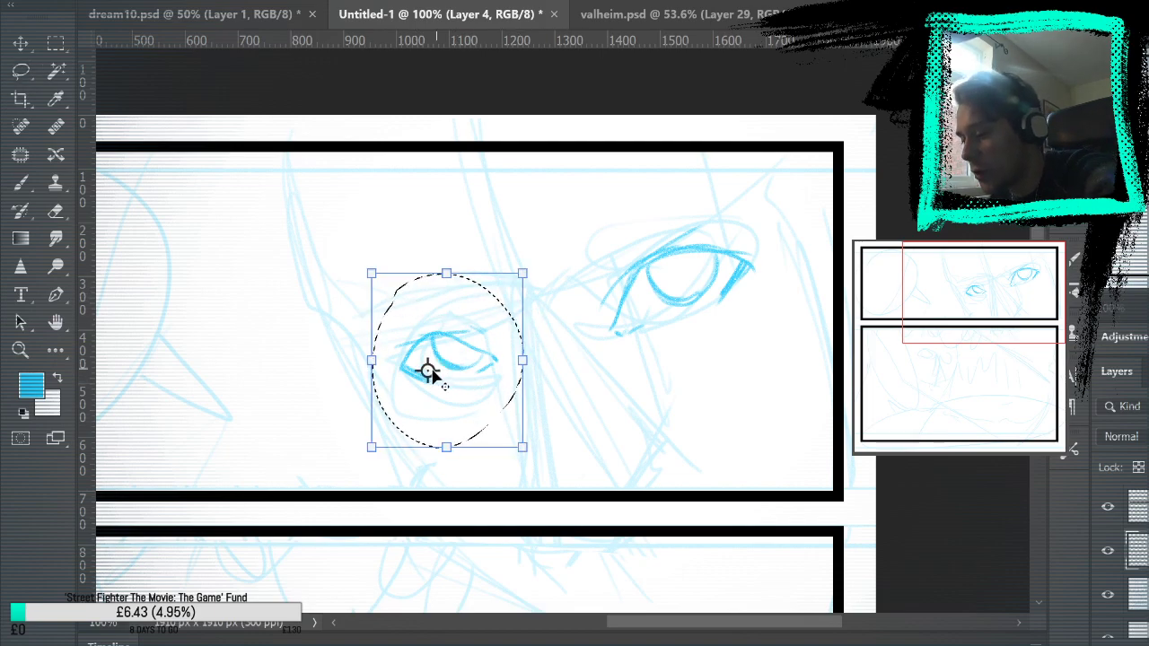
pyautogui.moveTo(522, 273); pyautogui.dragTo(536, 258)
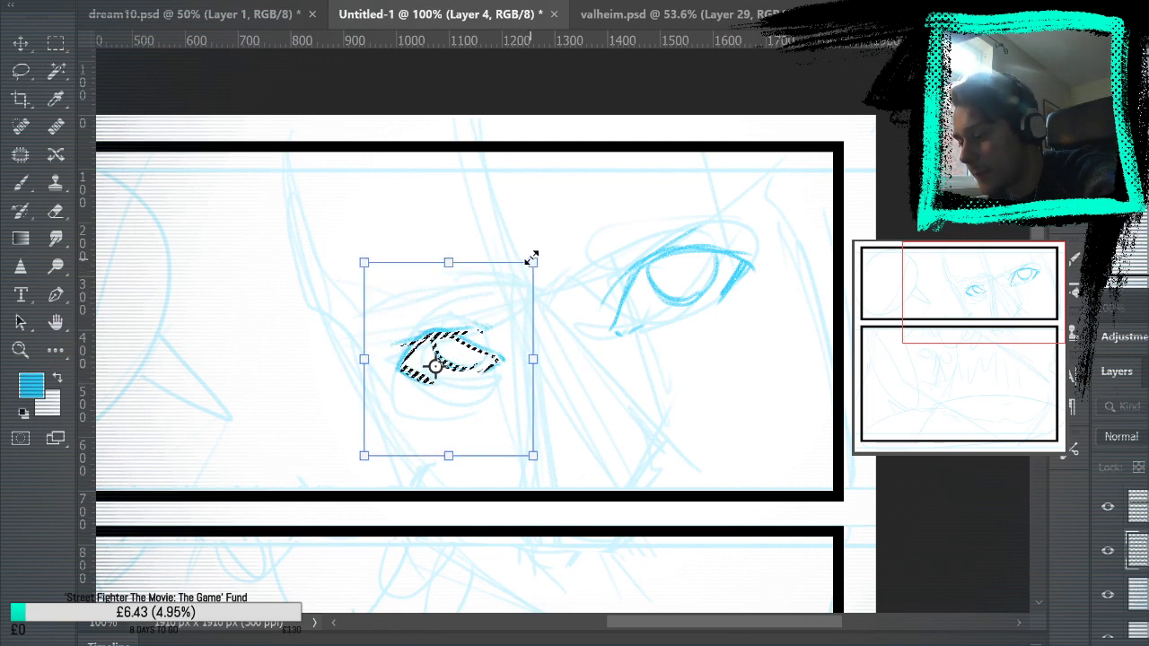
pyautogui.press('Left')
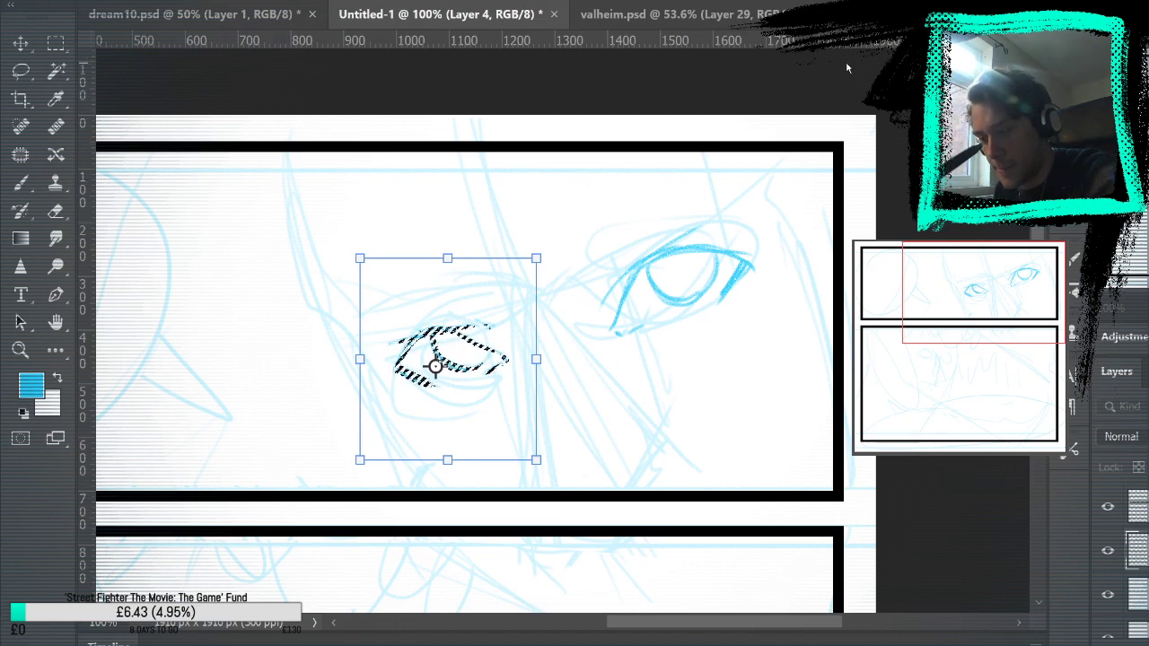
pyautogui.press('Left')
pyautogui.press('Left')
pyautogui.hotkey('shift', 'Left')
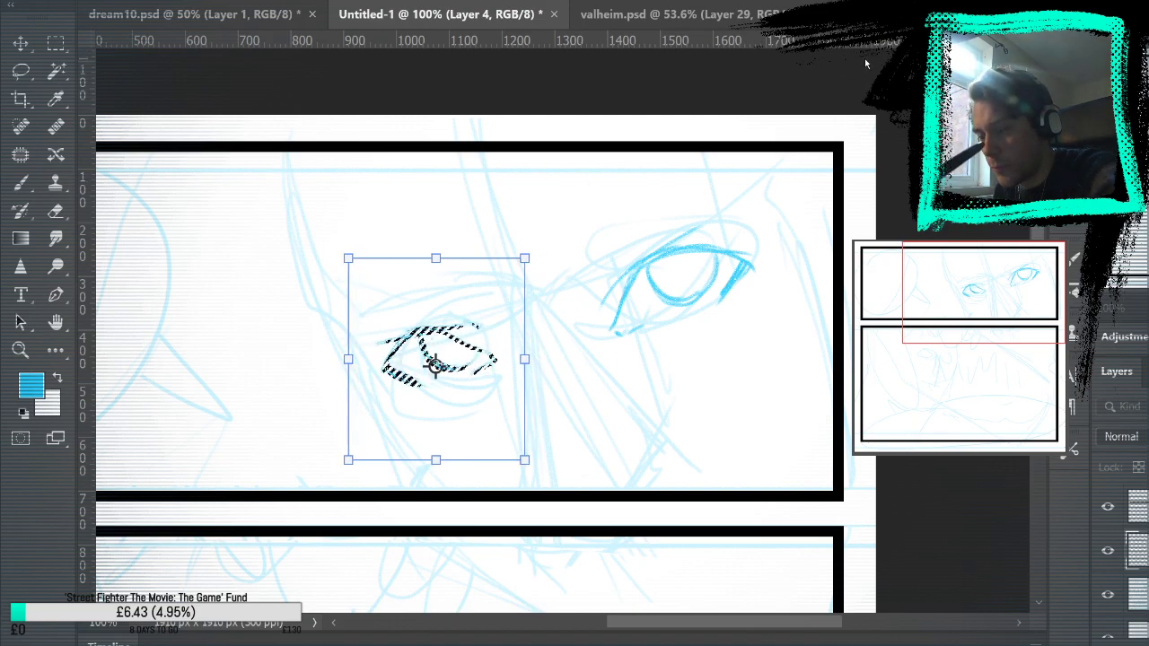
pyautogui.press('Return')
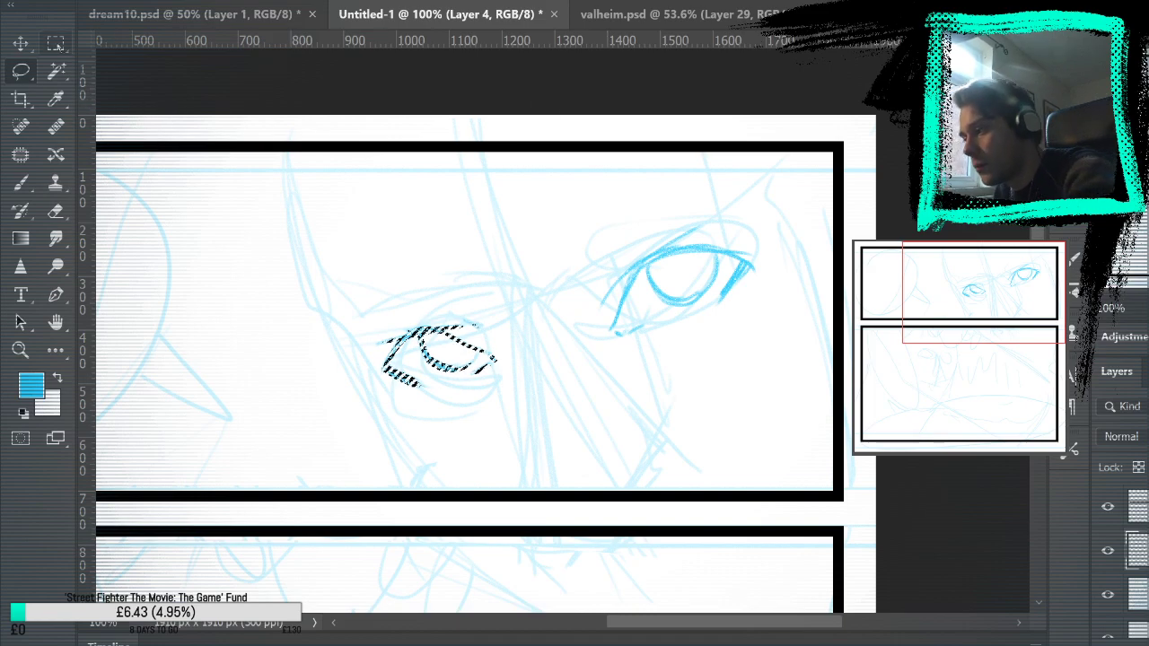
pyautogui.hotkey('ctrl', 'd')
pyautogui.click(1109, 595)
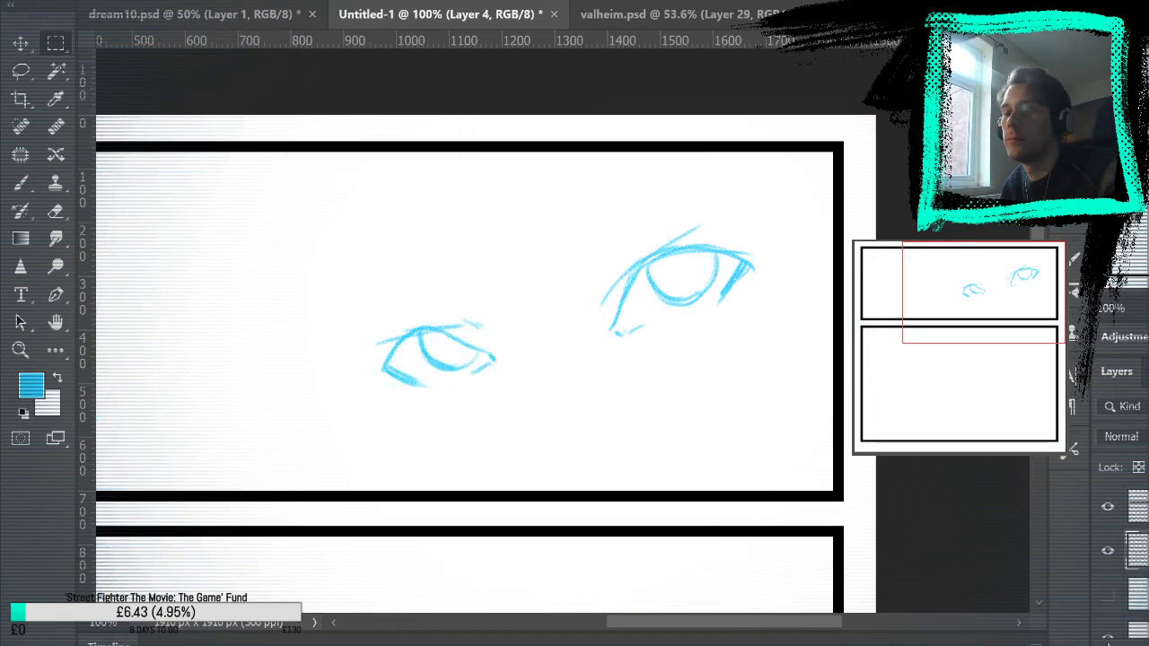
pyautogui.click(1109, 595)
# Reselect the left eye, drop the selection, and check the eyes with the sketch hidden
pyautogui.press('l')
pyautogui.moveTo(365, 271)
pyautogui.mouseDown()
pyautogui.moveTo(533, 339)
pyautogui.moveTo(529, 357)
pyautogui.mouseUp()
pyautogui.press('v')
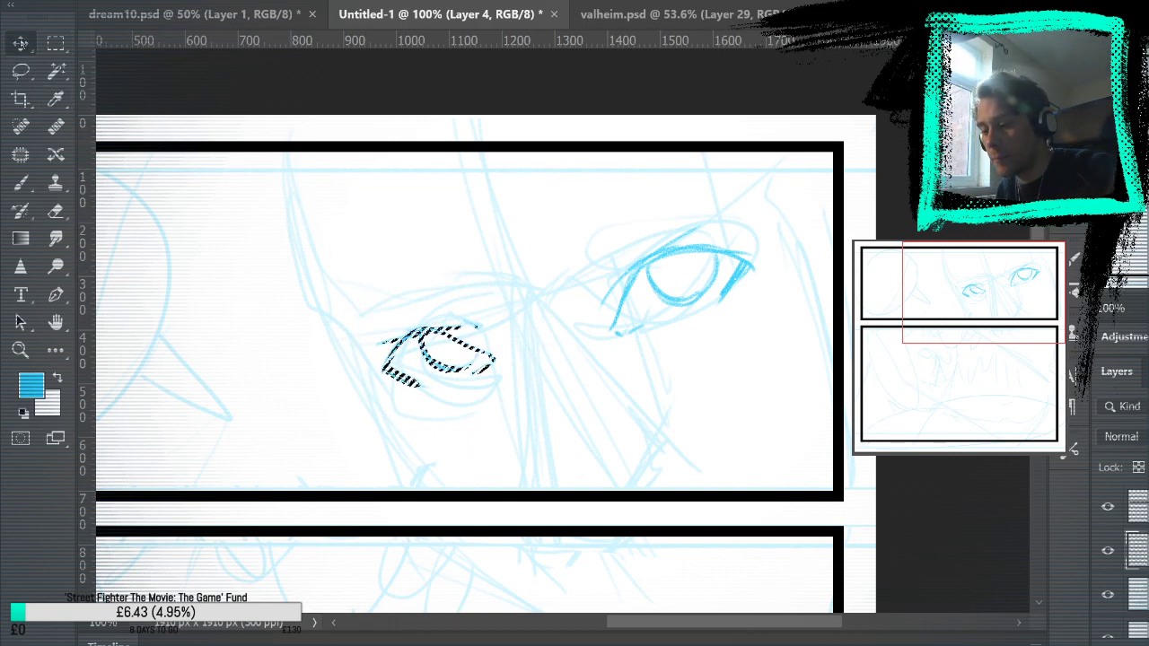
pyautogui.press('m')
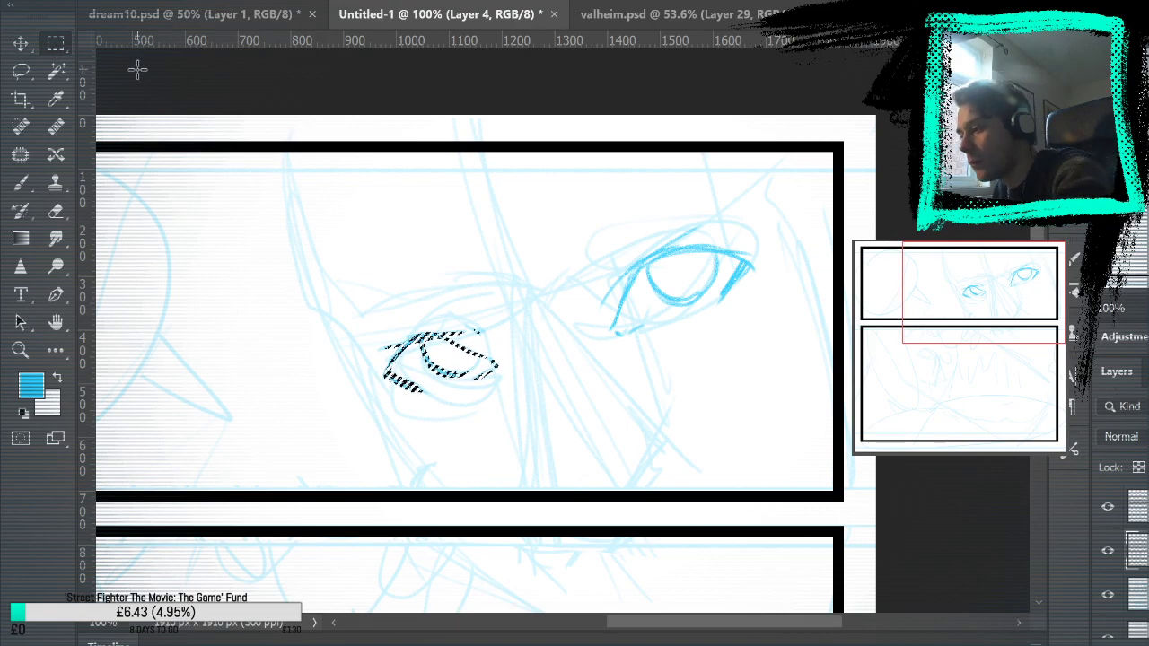
pyautogui.hotkey('ctrl', 'd')
pyautogui.click(1109, 595)
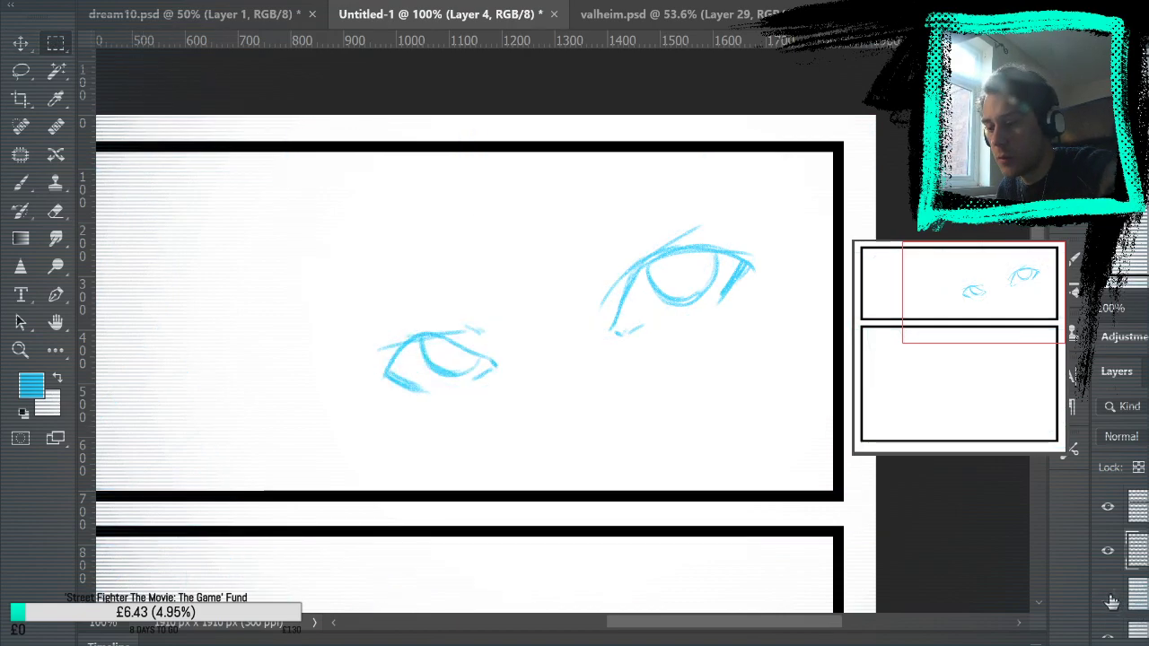
pyautogui.press('b')
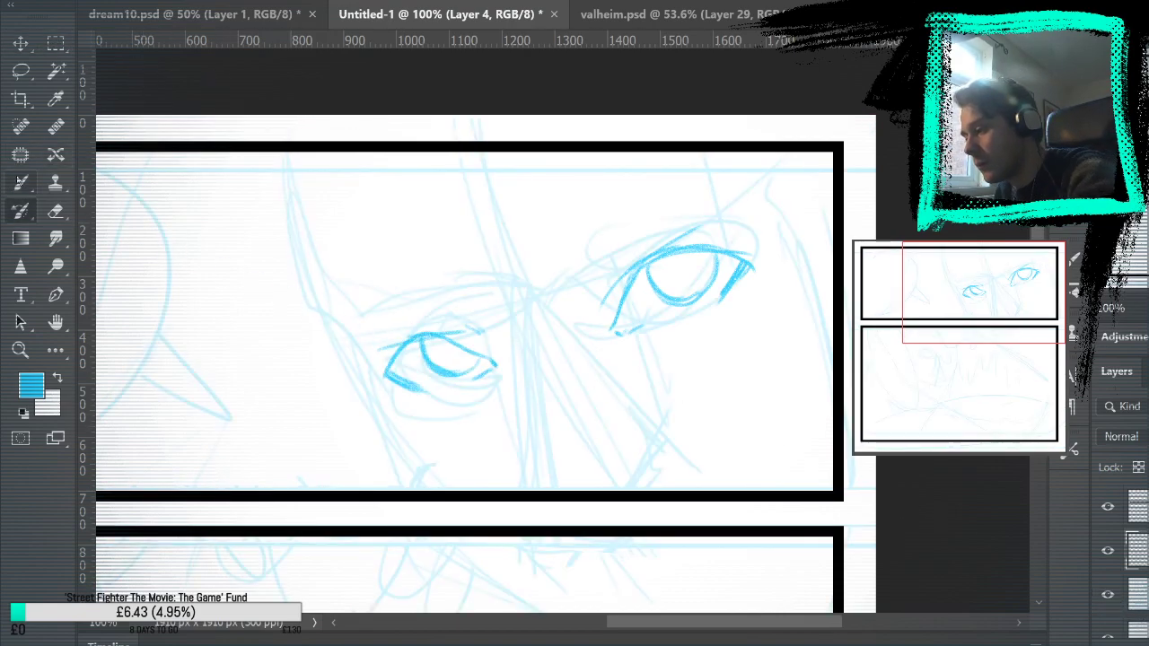
pyautogui.press('b')
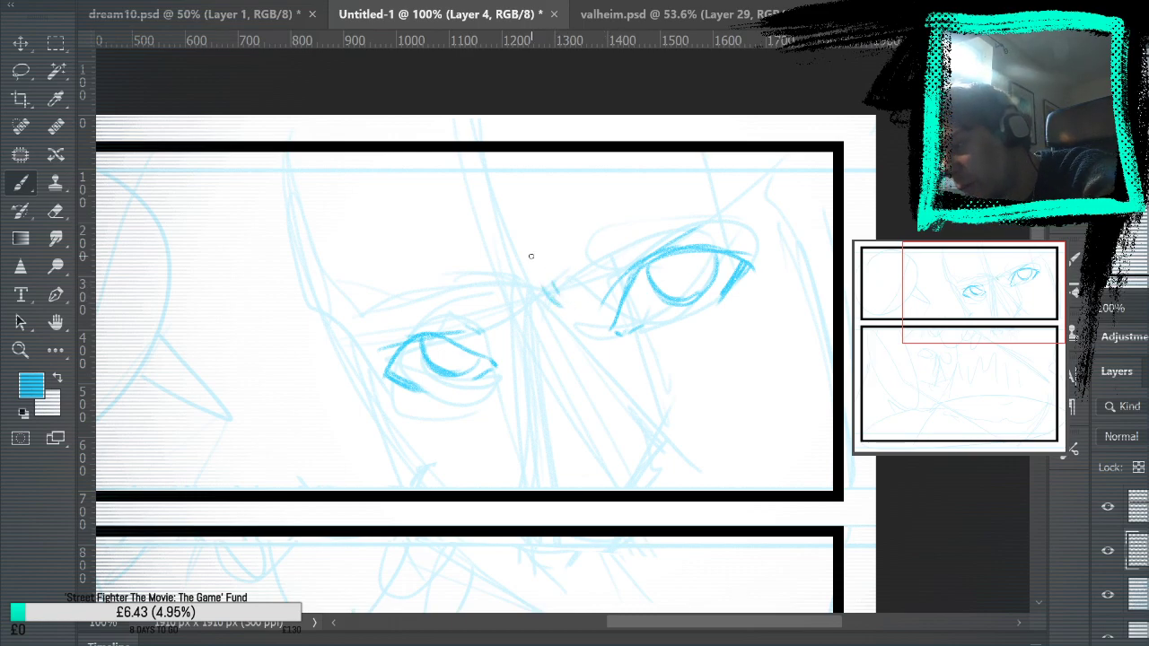
pyautogui.click(193, 13)
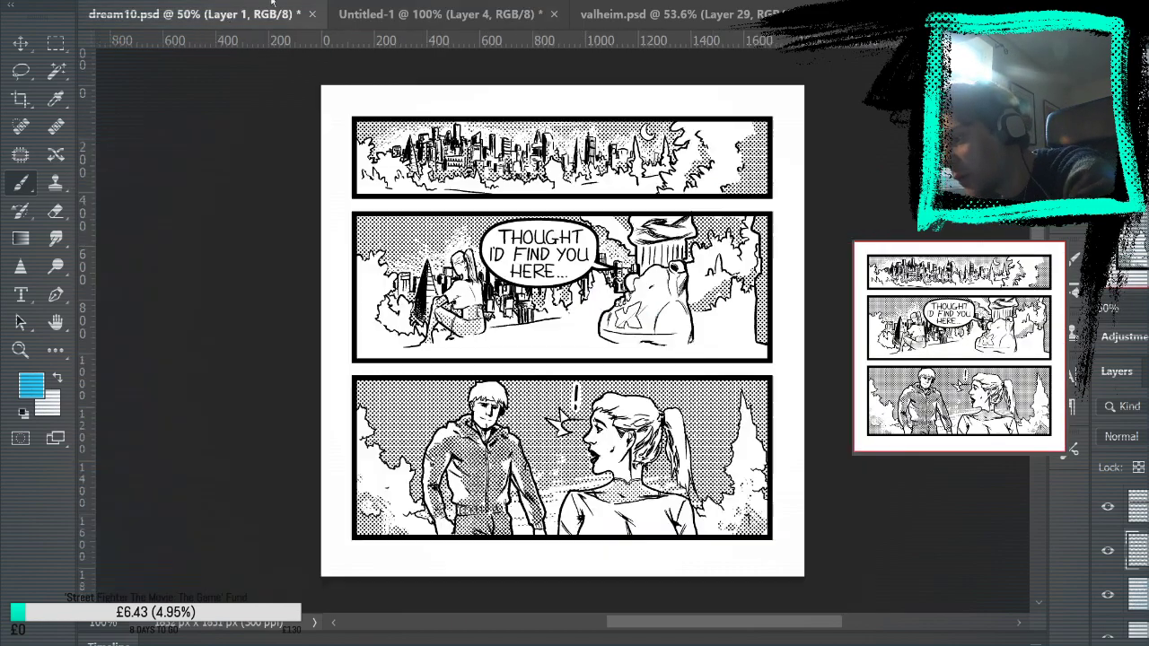
pyautogui.click(421, 12)
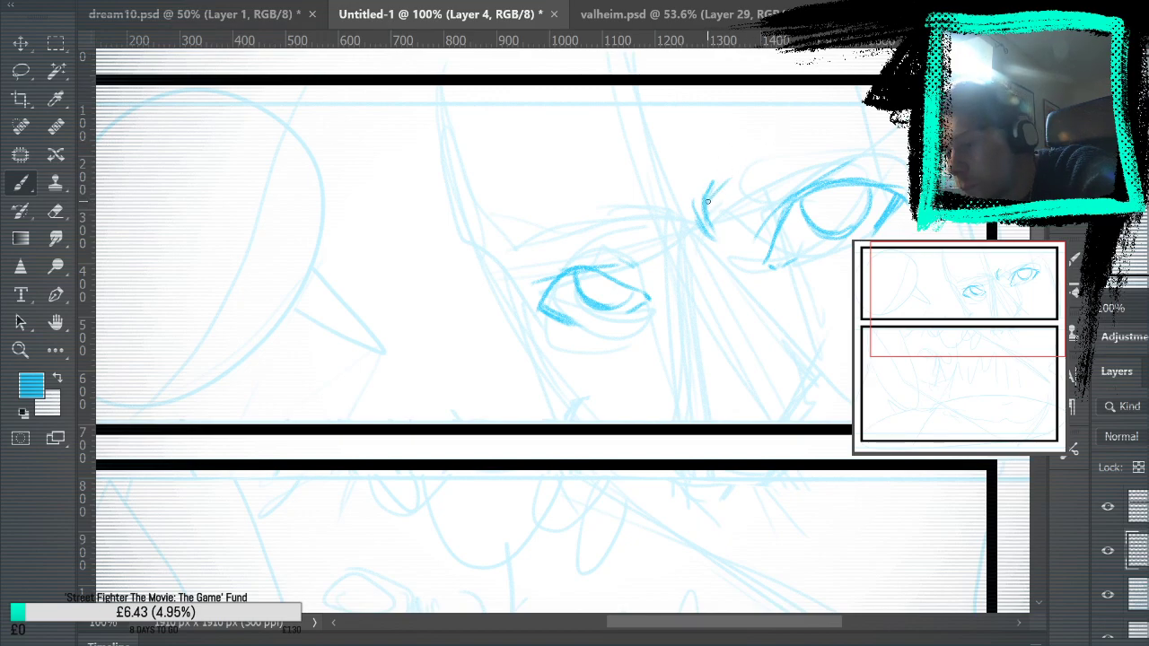
pyautogui.moveTo(707, 201); pyautogui.dragTo(807, 95)
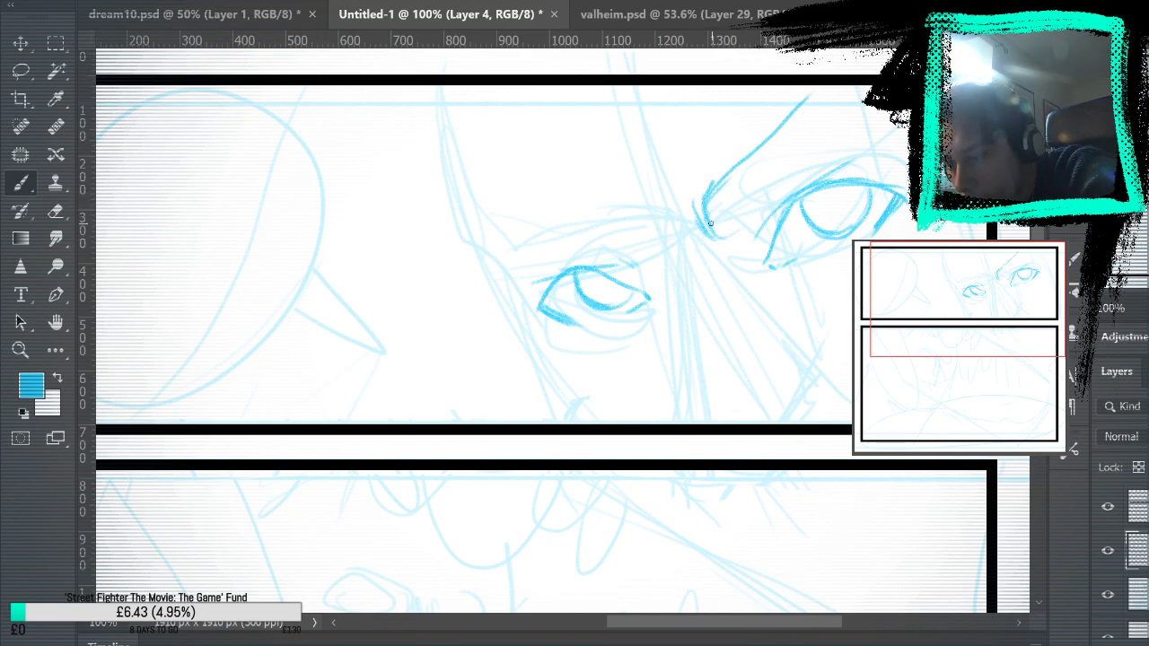
pyautogui.moveTo(726, 223); pyautogui.dragTo(869, 92)
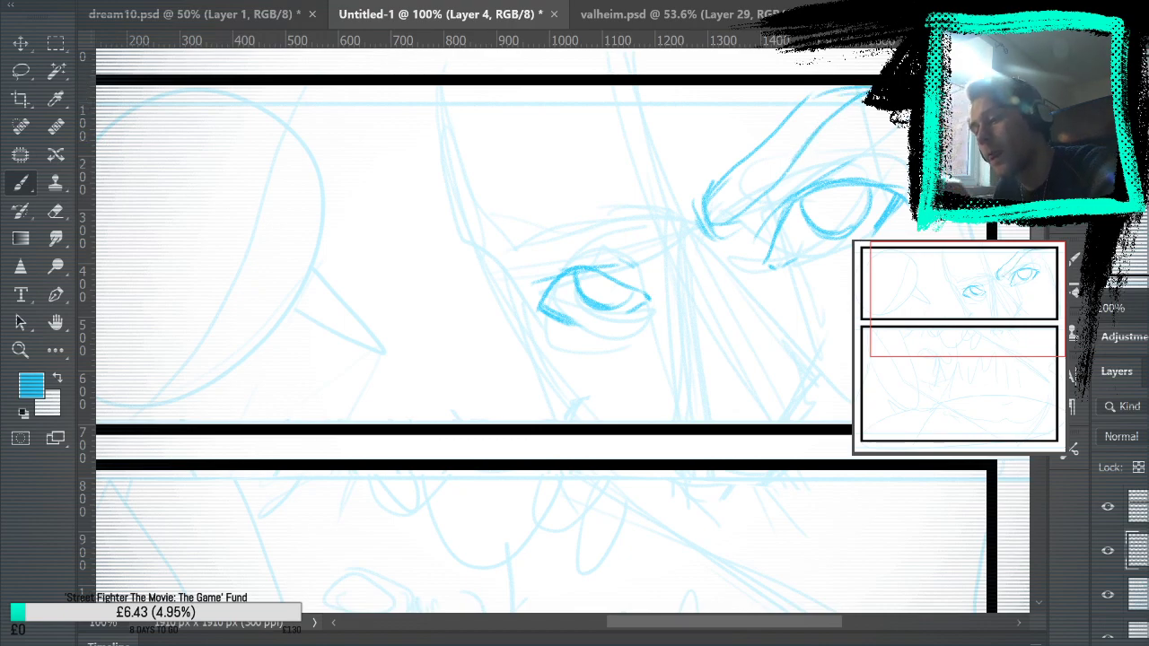
pyautogui.click(1107, 595)
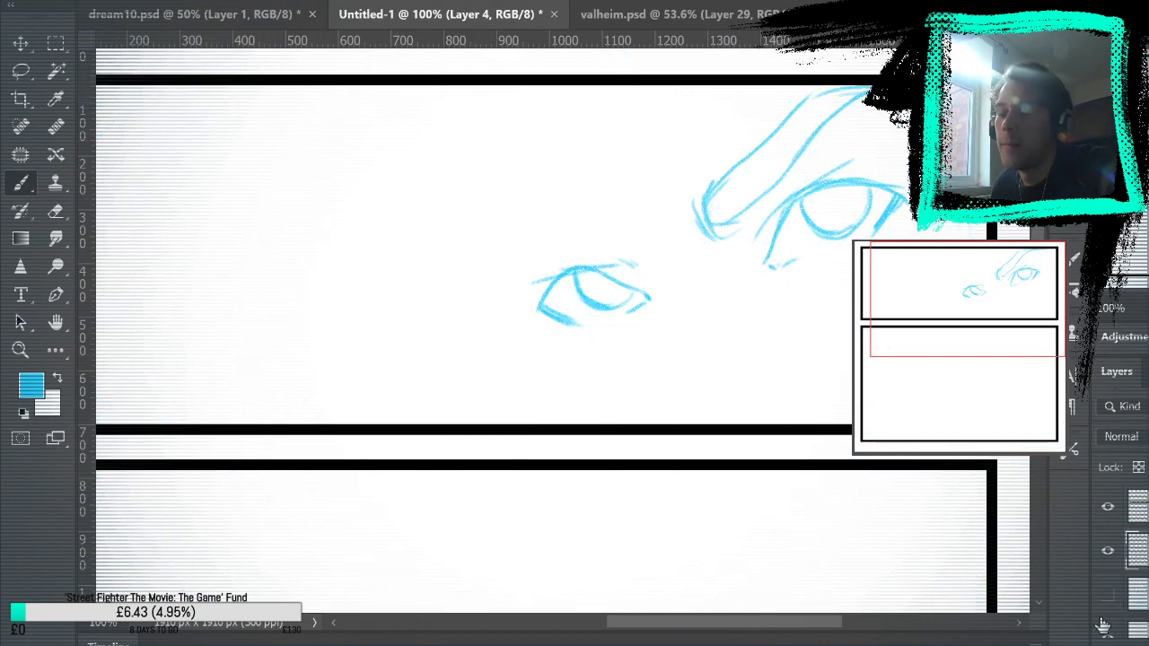
pyautogui.click(1108, 595)
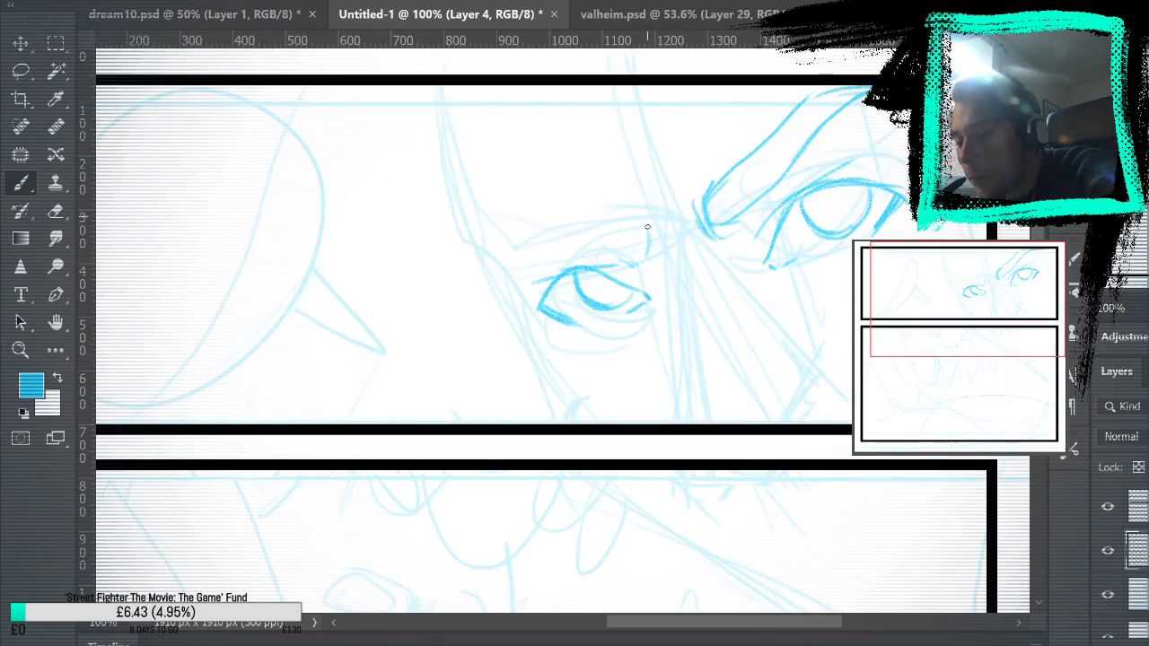
pyautogui.moveTo(646, 227); pyautogui.dragTo(645, 245)
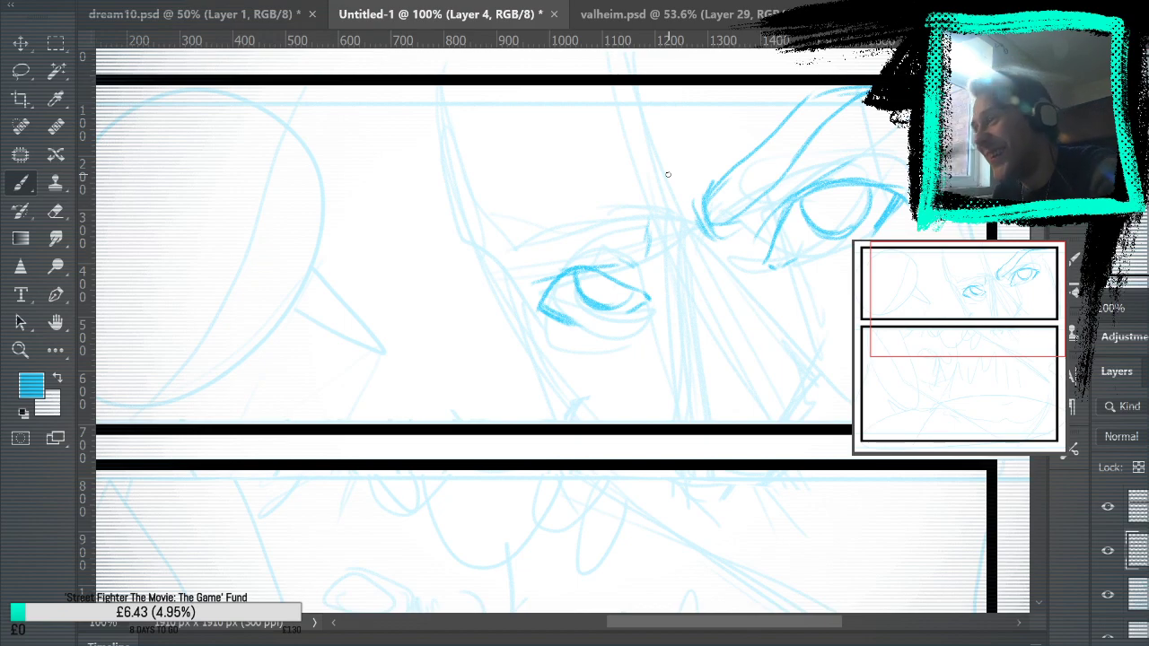
pyautogui.moveTo(616, 251)
pyautogui.mouseDown()
pyautogui.moveTo(648, 230)
pyautogui.moveTo(531, 209)
pyautogui.mouseUp()
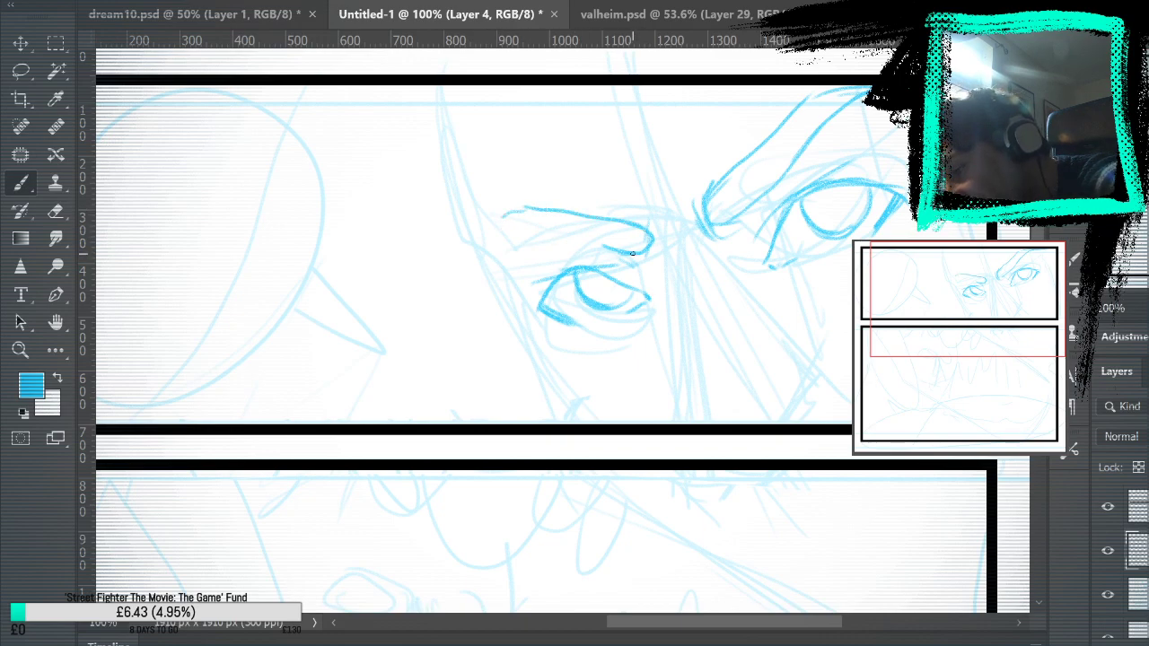
pyautogui.moveTo(632, 254); pyautogui.dragTo(516, 214)
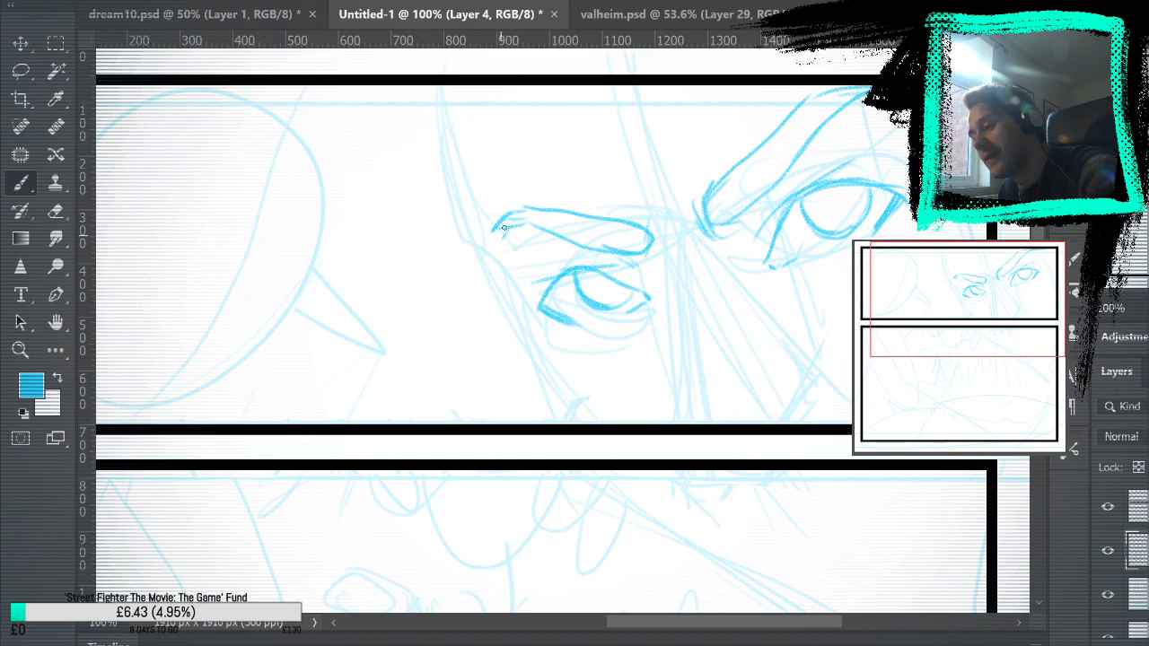
pyautogui.moveTo(1011, 396); pyautogui.dragTo(897, 471)
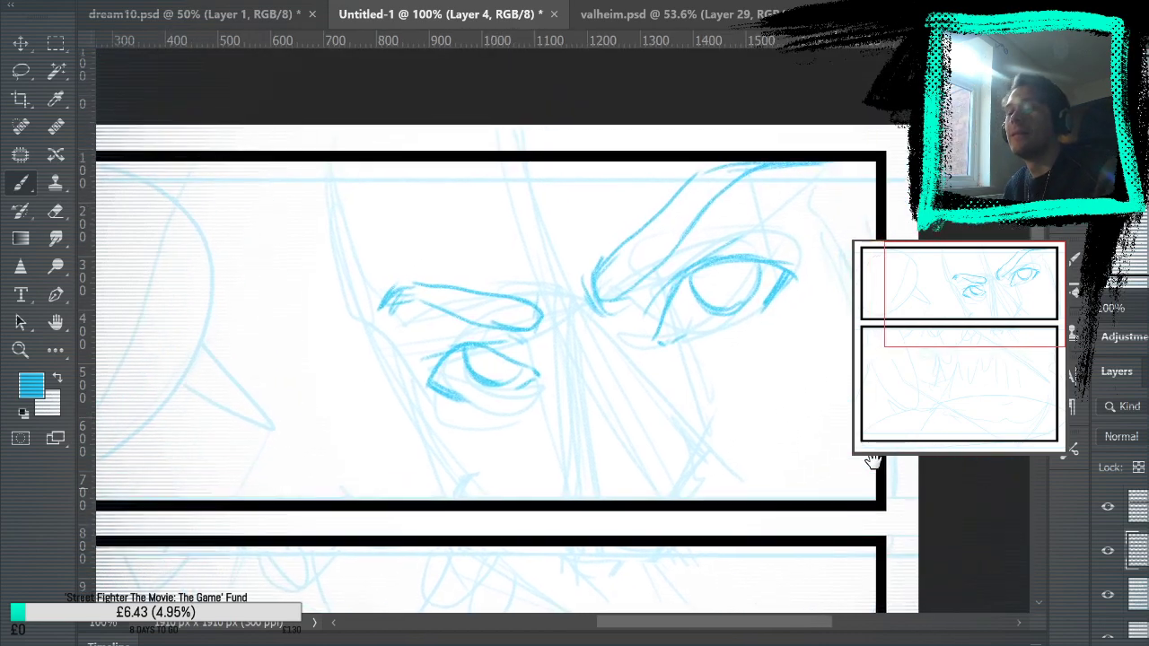
pyautogui.hotkey('ctrl', 'z')
pyautogui.hotkey('ctrl', 'z')
pyautogui.hotkey('ctrl', 'z')
pyautogui.hotkey('ctrl', 'z')
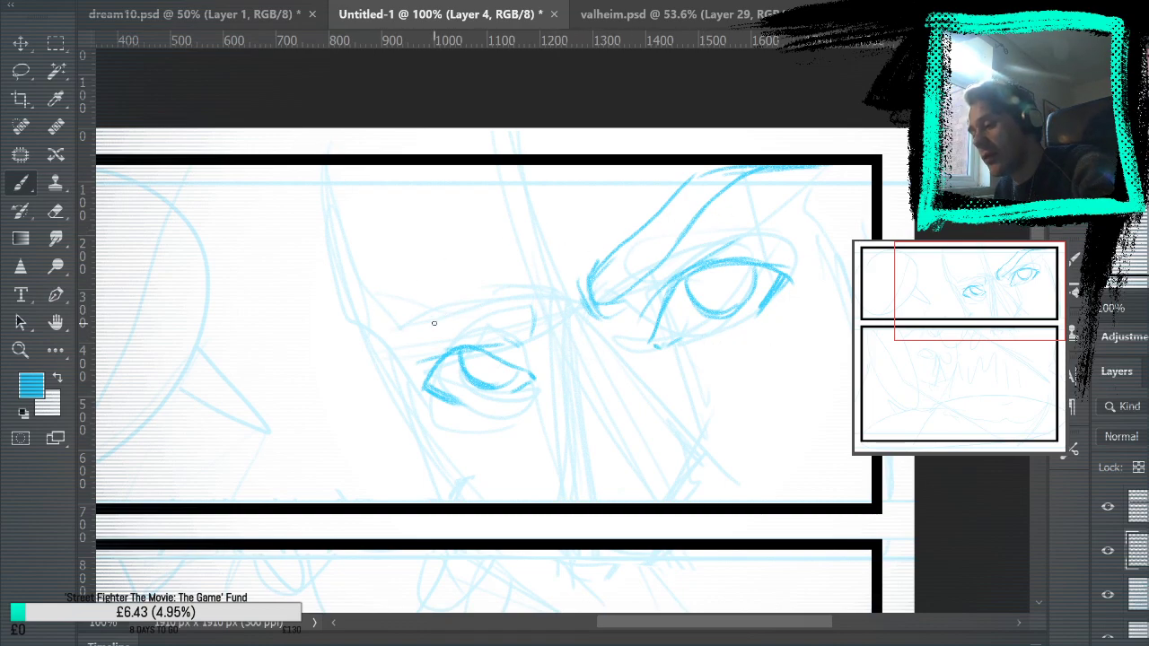
pyautogui.moveTo(397, 356)
pyautogui.mouseDown()
pyautogui.moveTo(448, 313)
pyautogui.moveTo(538, 283)
pyautogui.moveTo(472, 272)
pyautogui.moveTo(418, 300)
pyautogui.moveTo(402, 332)
pyautogui.mouseUp()
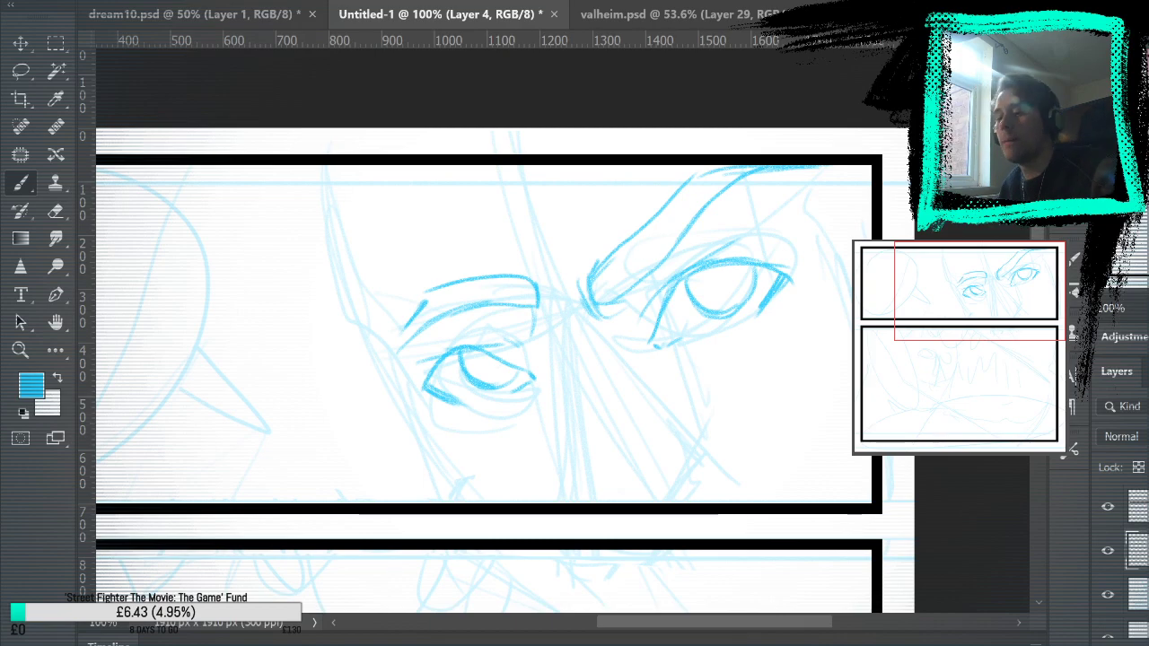
pyautogui.hotkey('ctrl', 'z')
pyautogui.hotkey('ctrl', 'z')
pyautogui.hotkey('ctrl', 'z')
pyautogui.hotkey('ctrl', 'z')
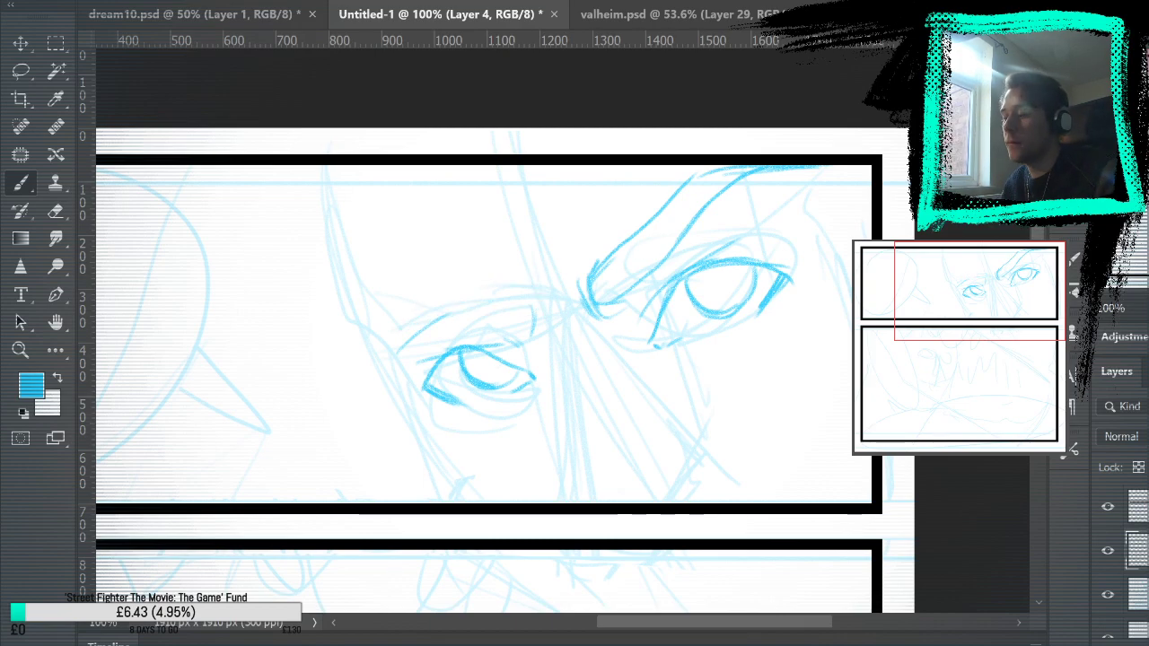
pyautogui.hotkey('ctrl', 'z')
pyautogui.hotkey('ctrl', ',')
pyautogui.hotkey('ctrl', ',')
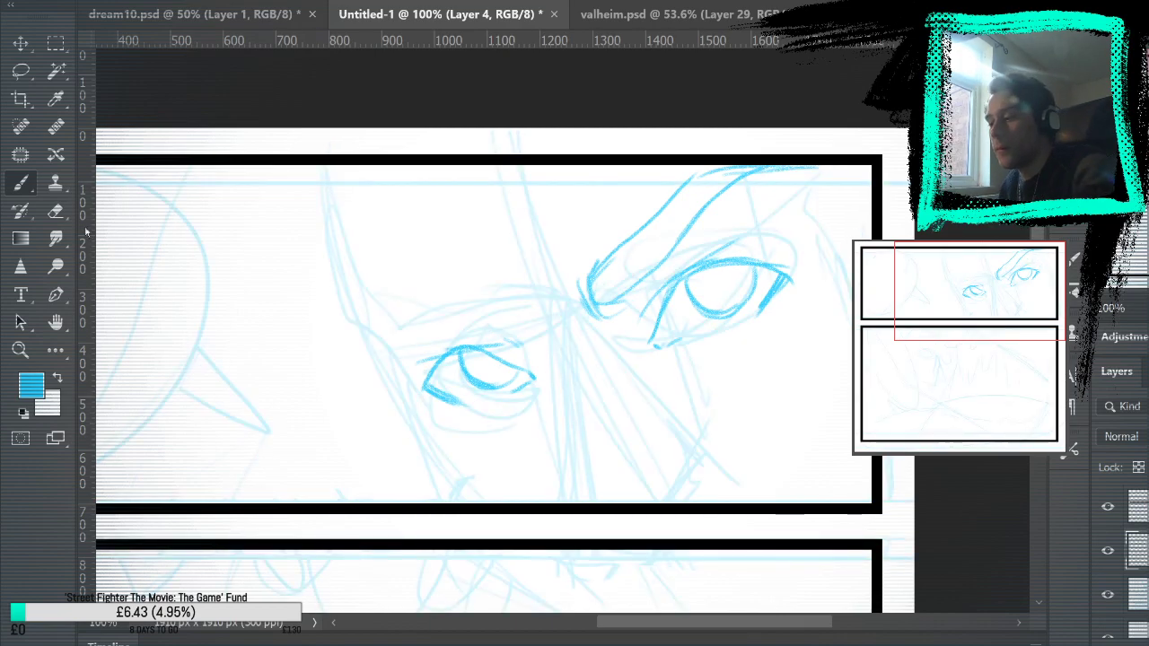
pyautogui.press('e')
pyautogui.moveTo(623, 305)
pyautogui.mouseDown()
pyautogui.moveTo(626, 288)
pyautogui.moveTo(782, 159)
pyautogui.moveTo(667, 238)
pyautogui.moveTo(592, 314)
pyautogui.moveTo(597, 269)
pyautogui.mouseUp()
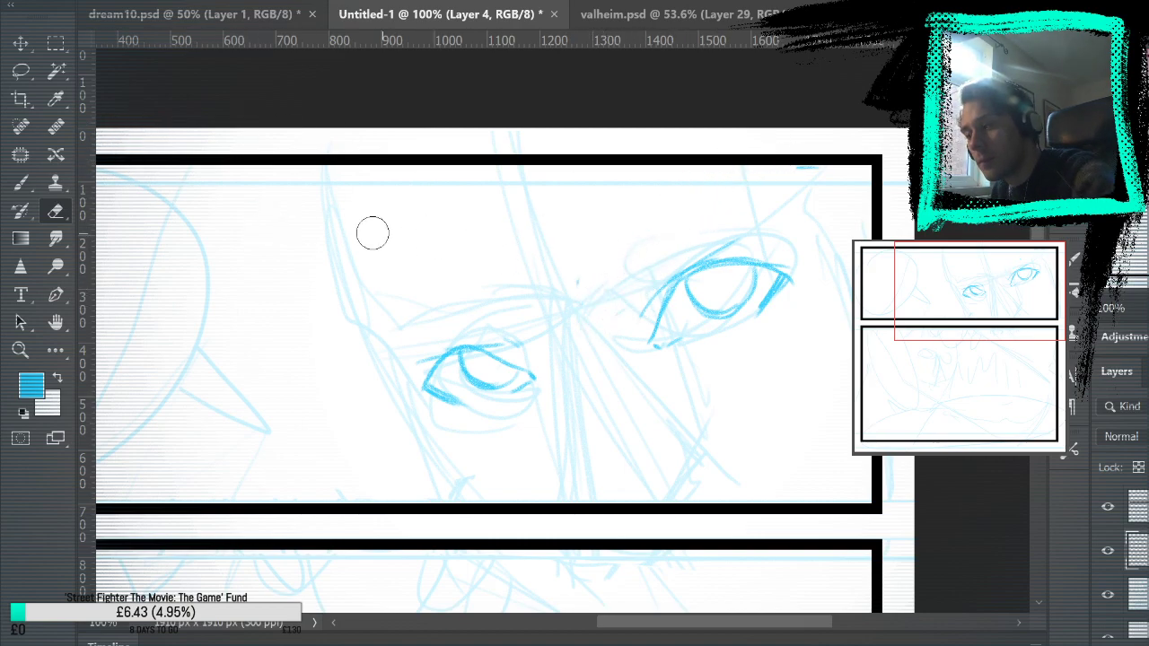
pyautogui.click(21, 182)
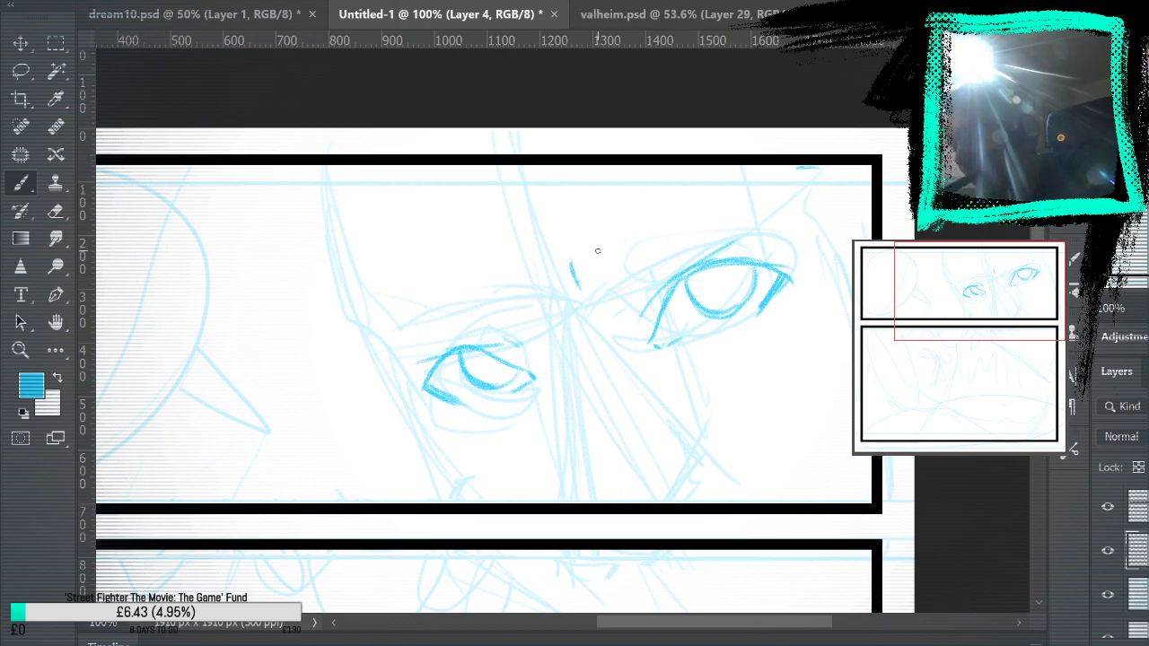
# Draw the eyebrow strokes between the eyes, over the right eye, and above the left eye
pyautogui.moveTo(571, 241)
pyautogui.mouseDown()
pyautogui.moveTo(569, 269)
pyautogui.moveTo(579, 270)
pyautogui.mouseUp()
pyautogui.moveTo(631, 189)
pyautogui.mouseDown()
pyautogui.moveTo(574, 244)
pyautogui.moveTo(579, 269)
pyautogui.moveTo(673, 198)
pyautogui.moveTo(603, 221)
pyautogui.mouseUp()
pyautogui.moveTo(684, 158)
pyautogui.mouseDown()
pyautogui.moveTo(739, 143)
pyautogui.moveTo(646, 225)
pyautogui.mouseUp()
pyautogui.moveTo(727, 153)
pyautogui.mouseDown()
pyautogui.moveTo(801, 138)
pyautogui.moveTo(789, 140)
pyautogui.mouseUp()
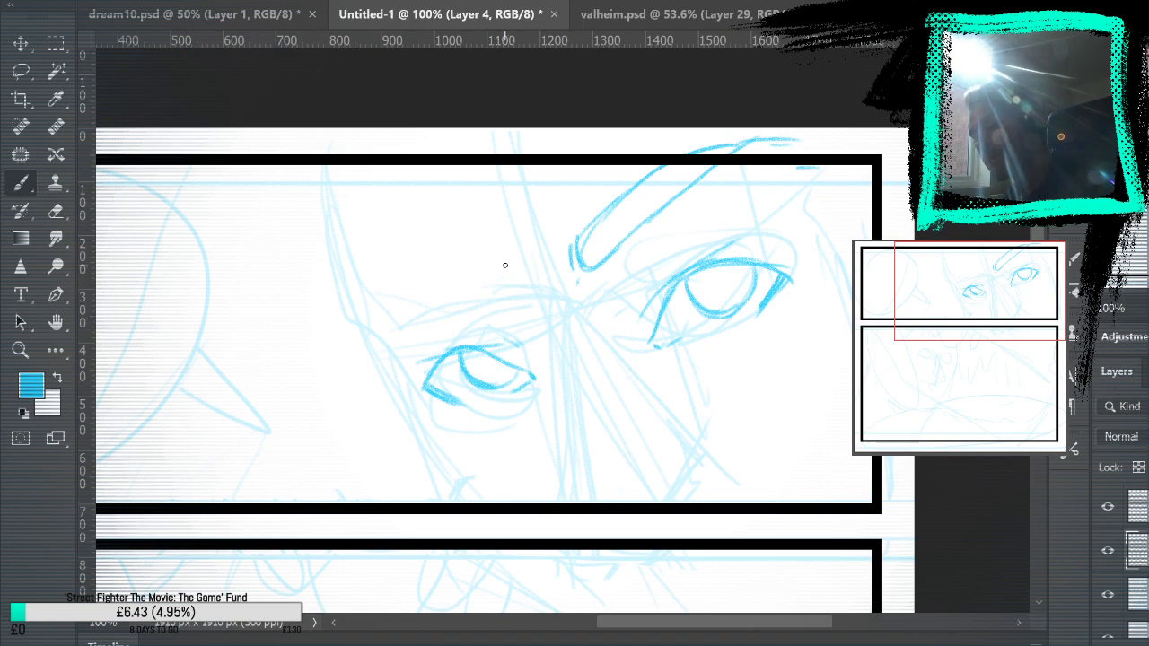
pyautogui.moveTo(499, 259)
pyautogui.mouseDown()
pyautogui.moveTo(513, 291)
pyautogui.moveTo(362, 321)
pyautogui.moveTo(434, 265)
pyautogui.moveTo(494, 262)
pyautogui.mouseUp()
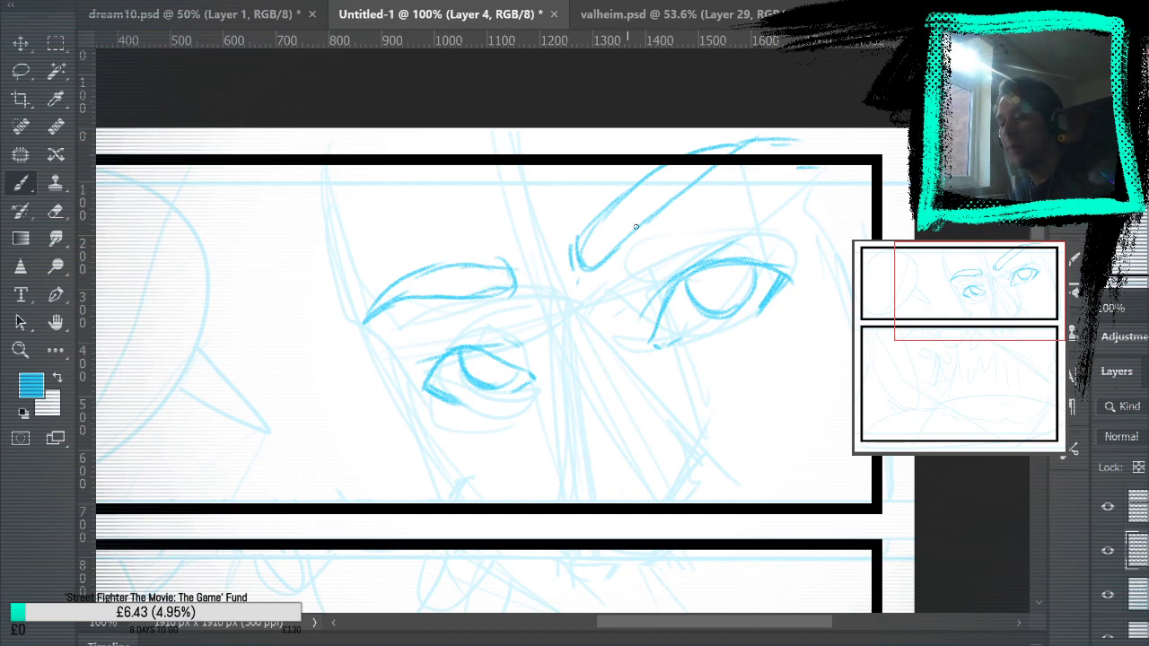
# Transform the right eyebrow and shift the left eyebrow down and right
pyautogui.press('l')
pyautogui.moveTo(563, 201); pyautogui.dragTo(581, 180)
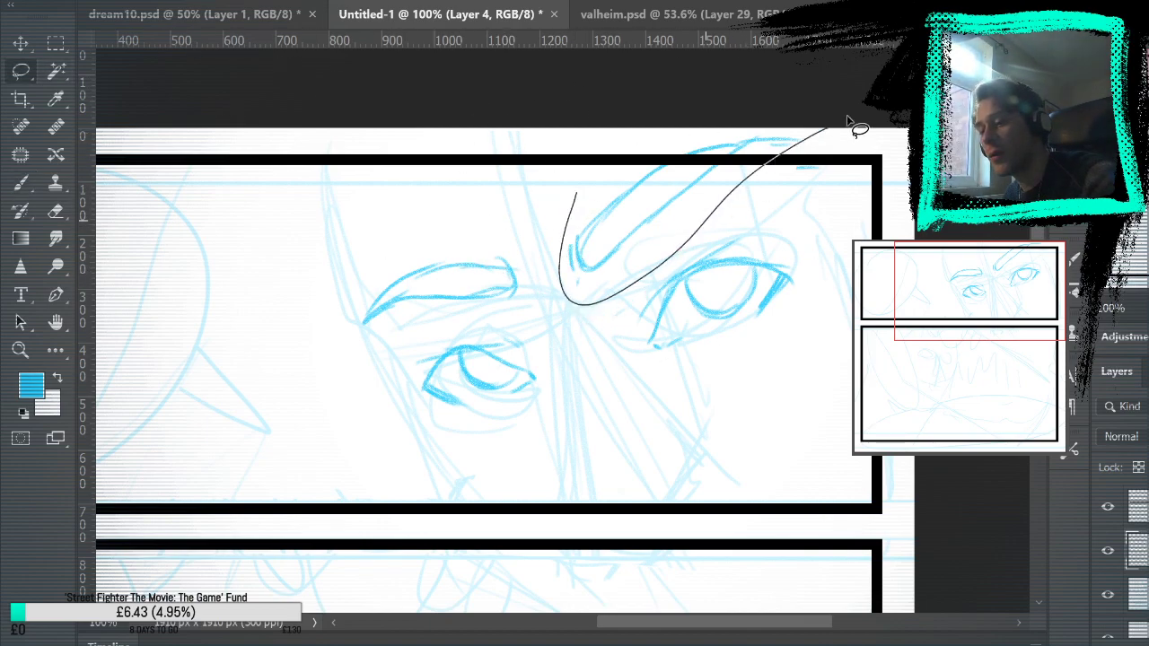
pyautogui.hotkey('ctrl', 't')
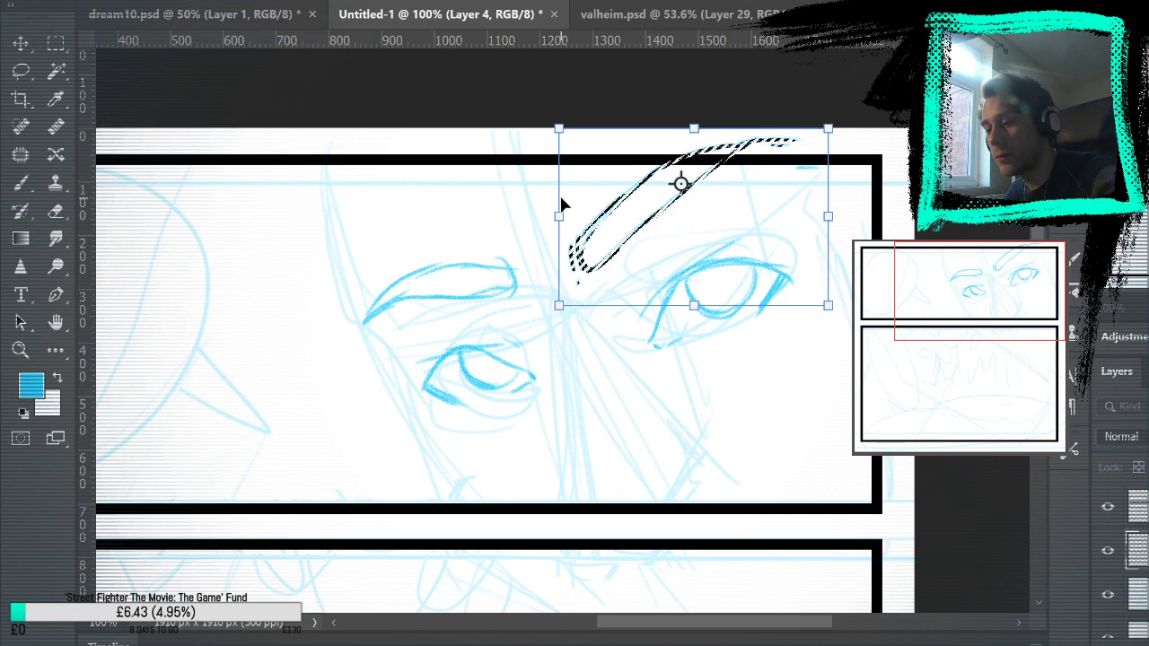
pyautogui.press('Return')
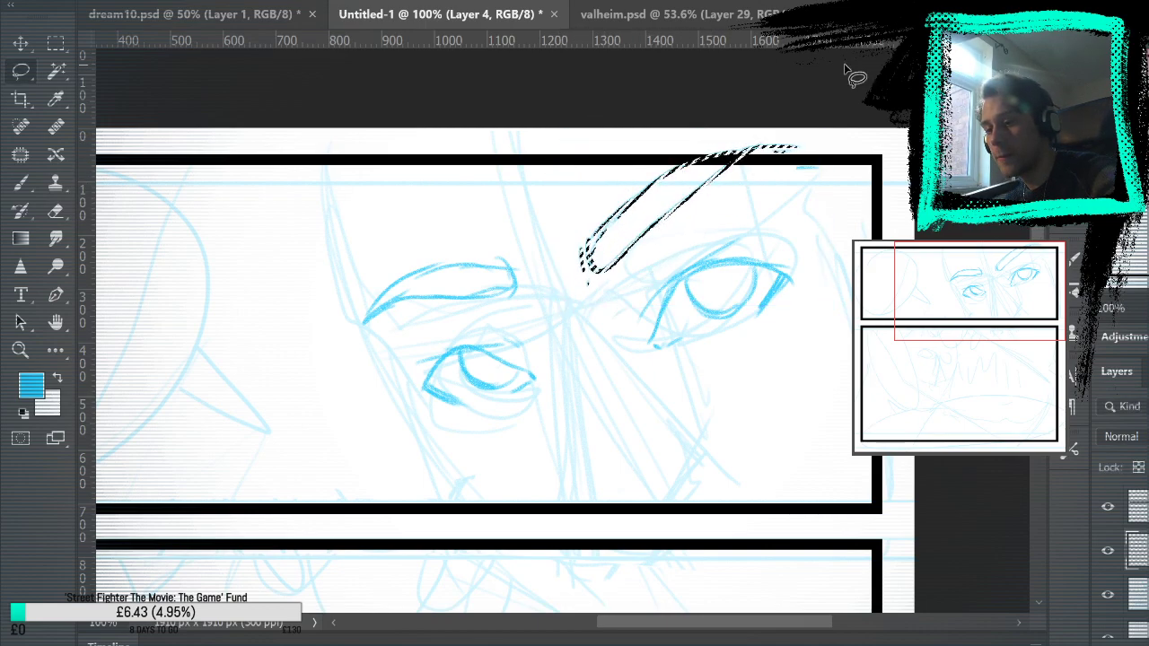
pyautogui.moveTo(487, 242); pyautogui.dragTo(533, 230)
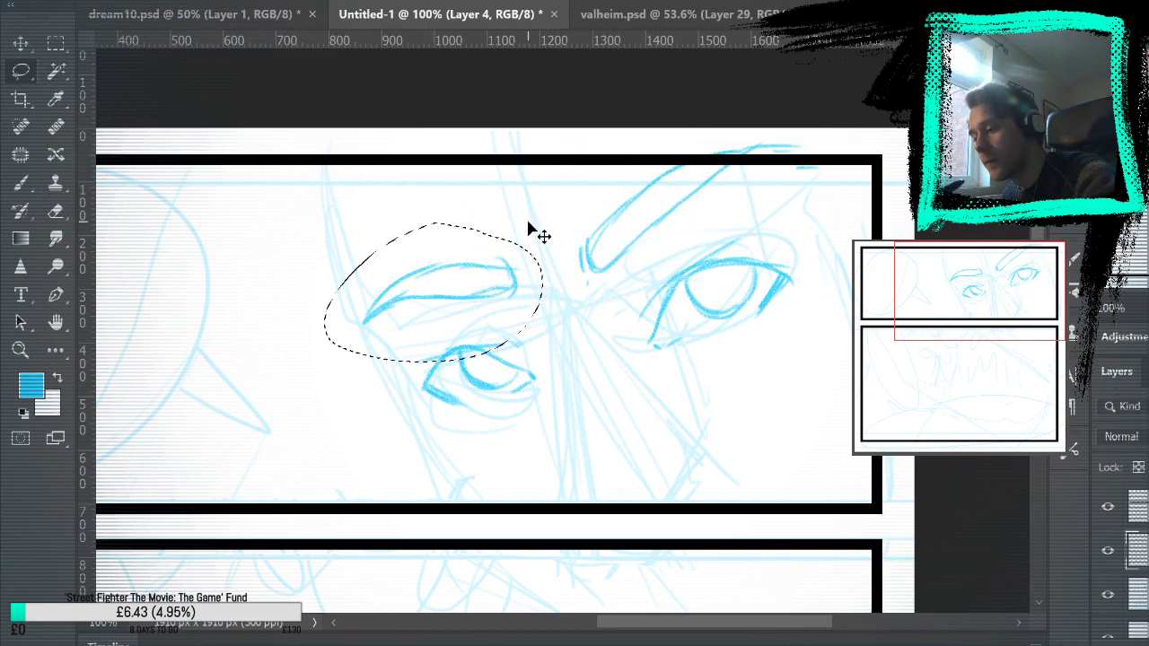
pyautogui.hotkey('ctrl', 't')
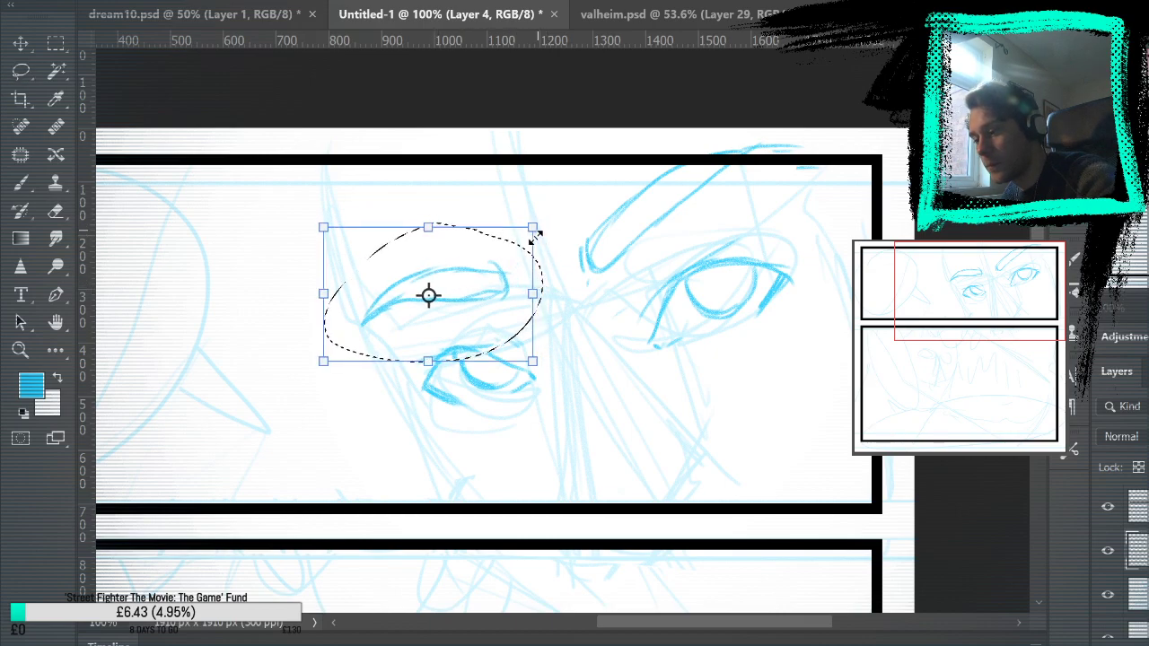
pyautogui.moveTo(493, 284); pyautogui.dragTo(507, 292)
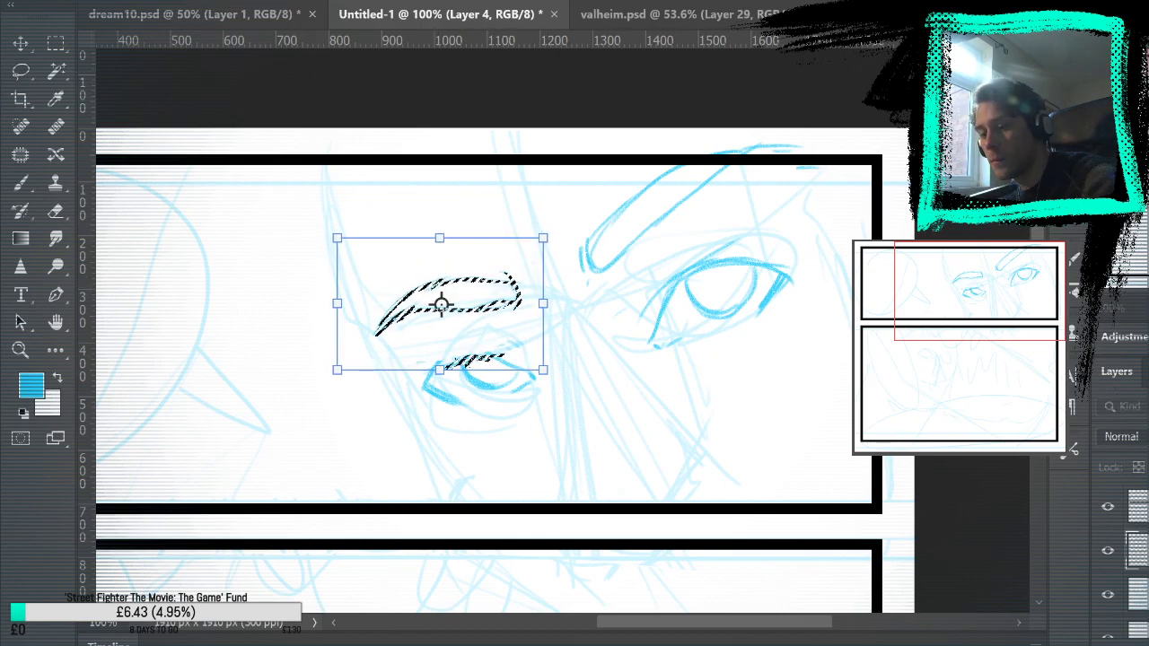
pyautogui.press('Return')
pyautogui.press('m')
pyautogui.hotkey('ctrl', 'd')
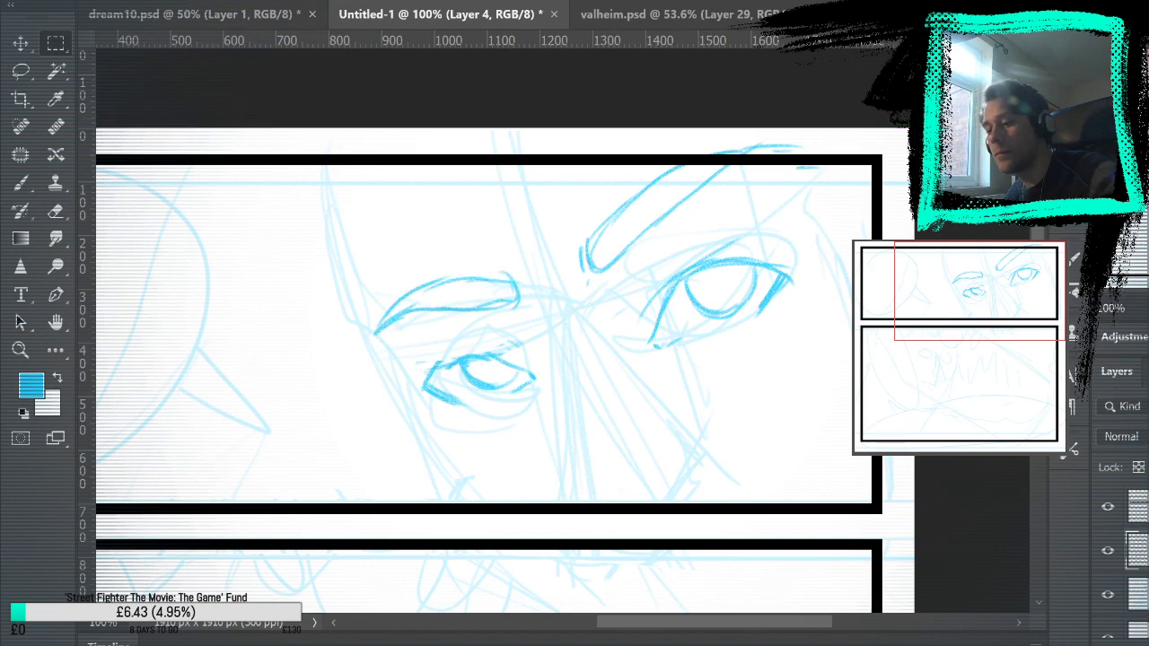
# Undo that move and reposition the left eyebrow slightly lower, then compare without the sketch
pyautogui.hotkey('ctrl', 'alt', 'z')
pyautogui.hotkey('ctrl', 'alt', 'z')
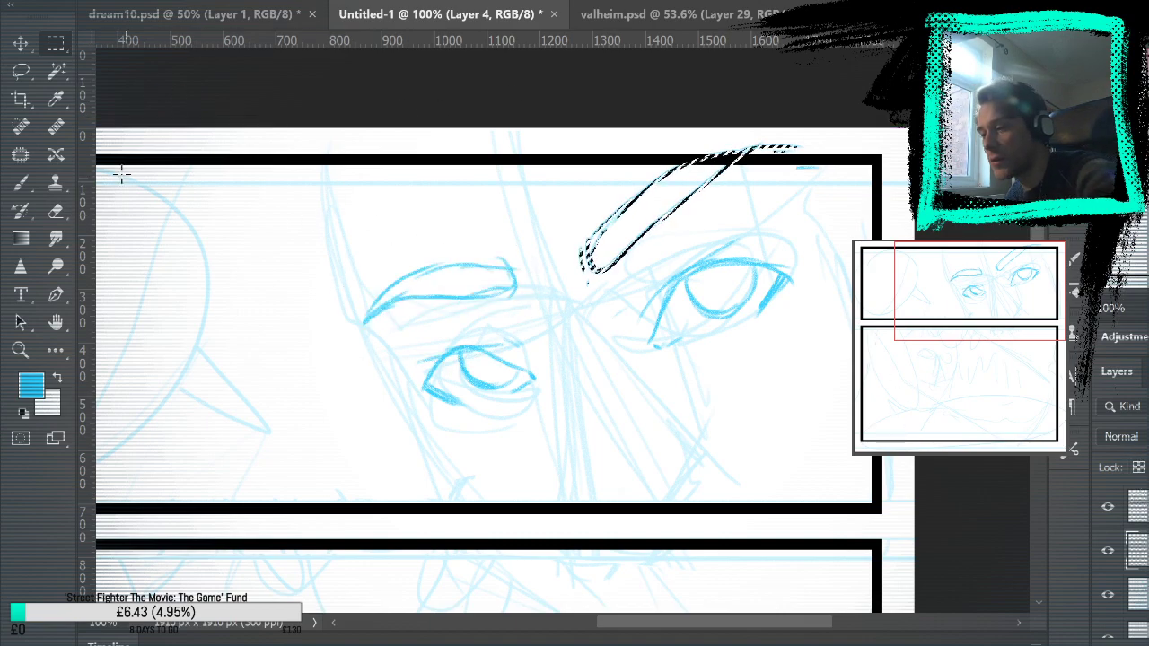
pyautogui.press('l')
pyautogui.moveTo(347, 218); pyautogui.dragTo(444, 183)
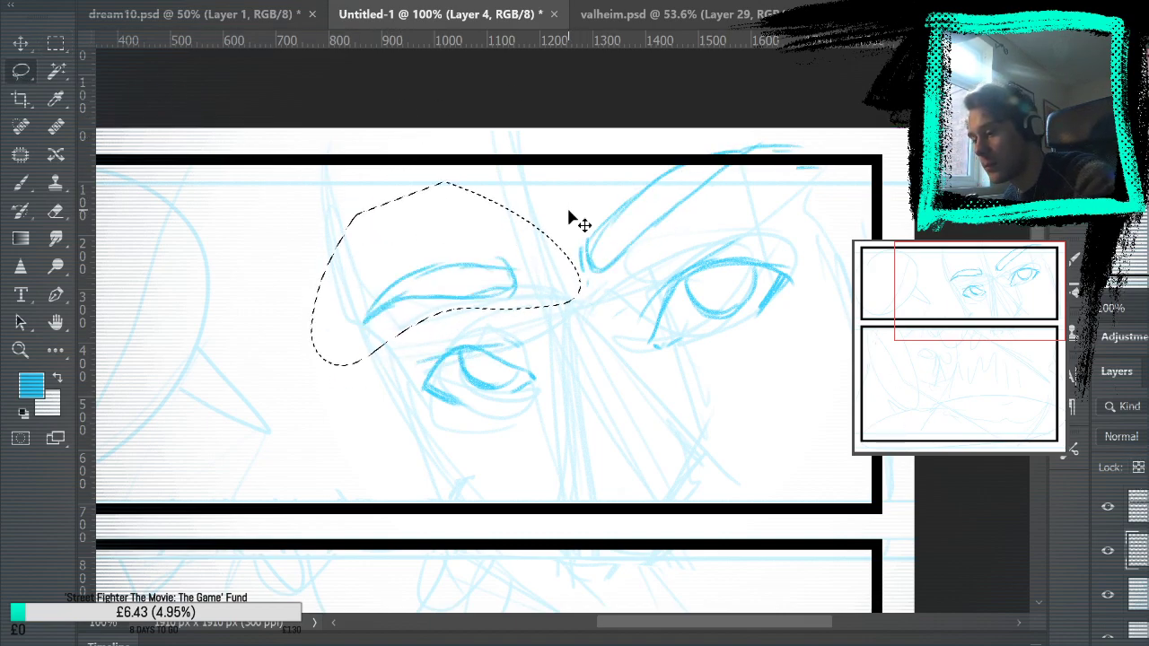
pyautogui.hotkey('ctrl', 't')
pyautogui.moveTo(568, 192); pyautogui.dragTo(569, 210)
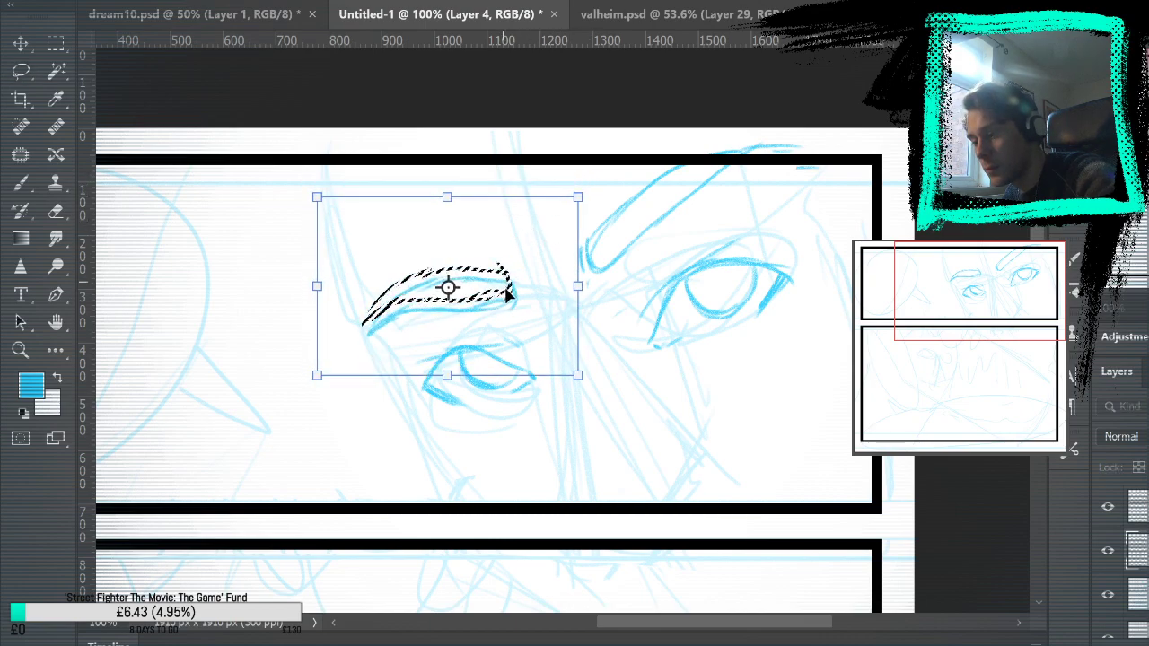
pyautogui.press('Return')
pyautogui.press('m')
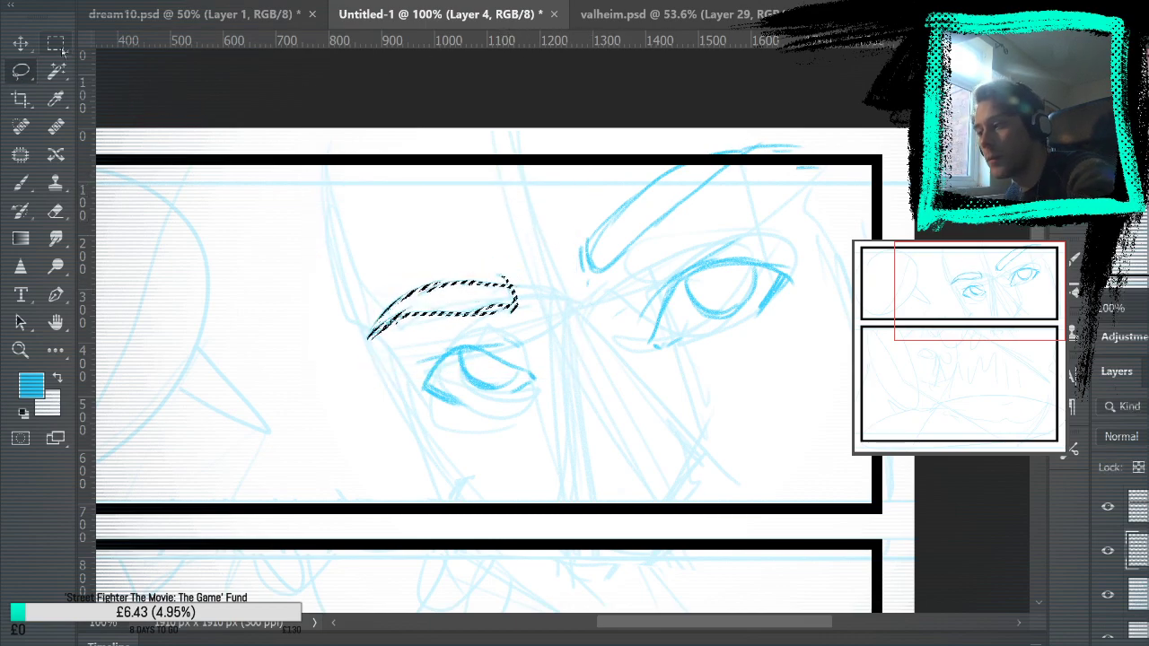
pyautogui.hotkey('ctrl', 'd')
pyautogui.click(1108, 594)
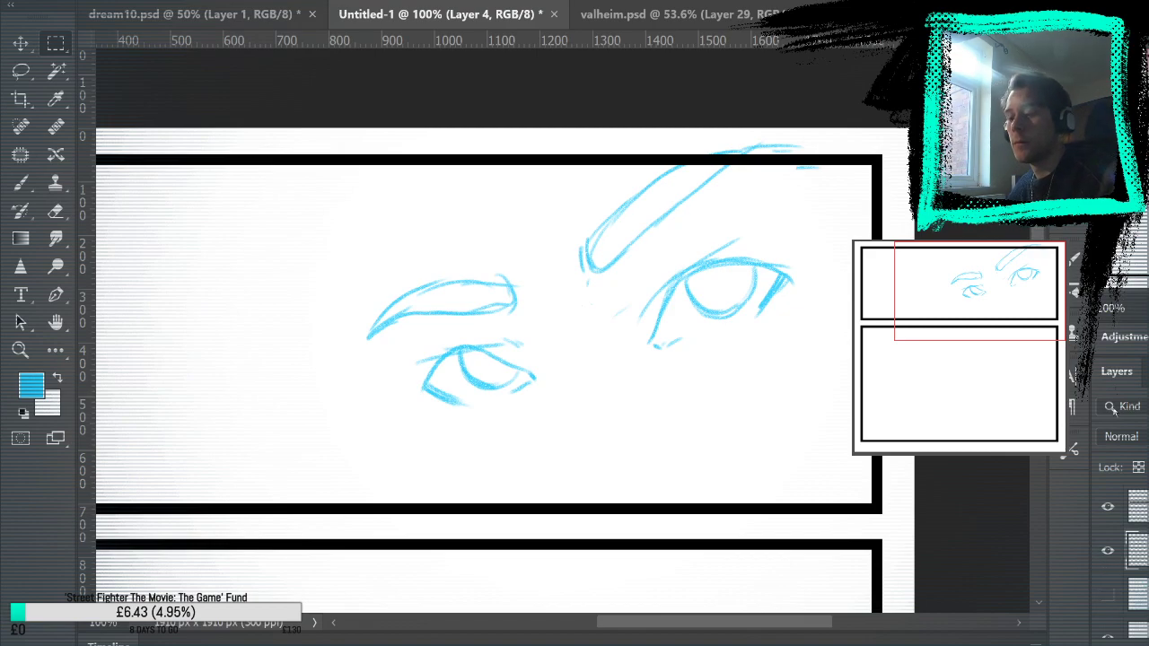
pyautogui.click(1107, 594)
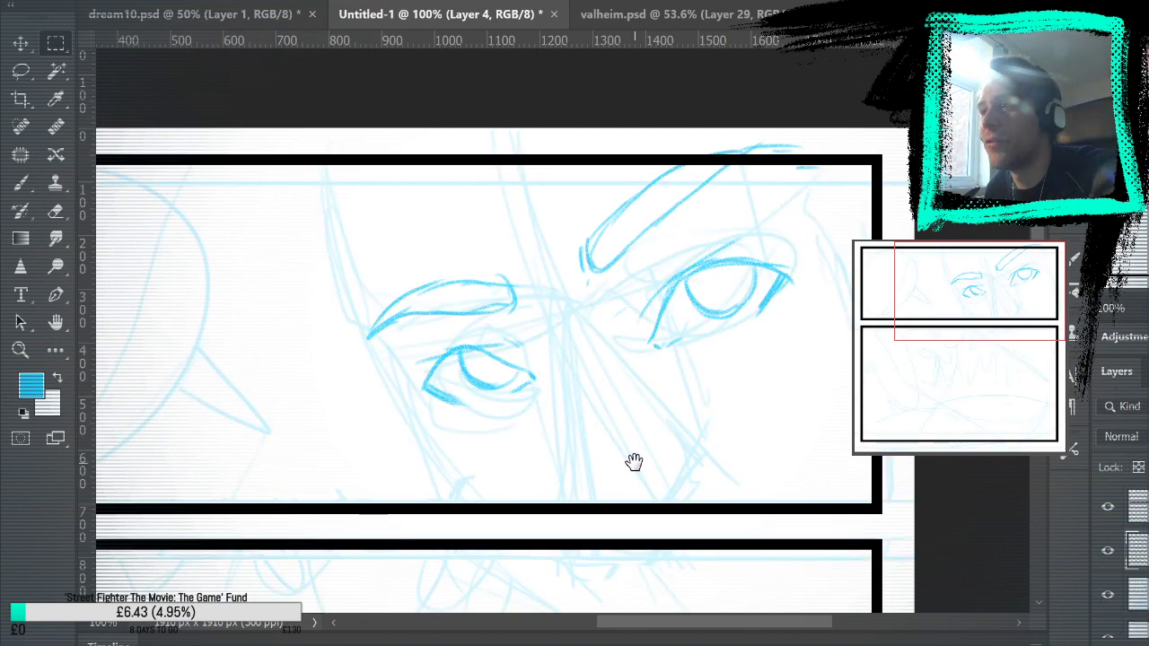
# Pan to the lower face and try several nose strokes, undoing them
pyautogui.moveTo(634, 461); pyautogui.dragTo(548, 346)
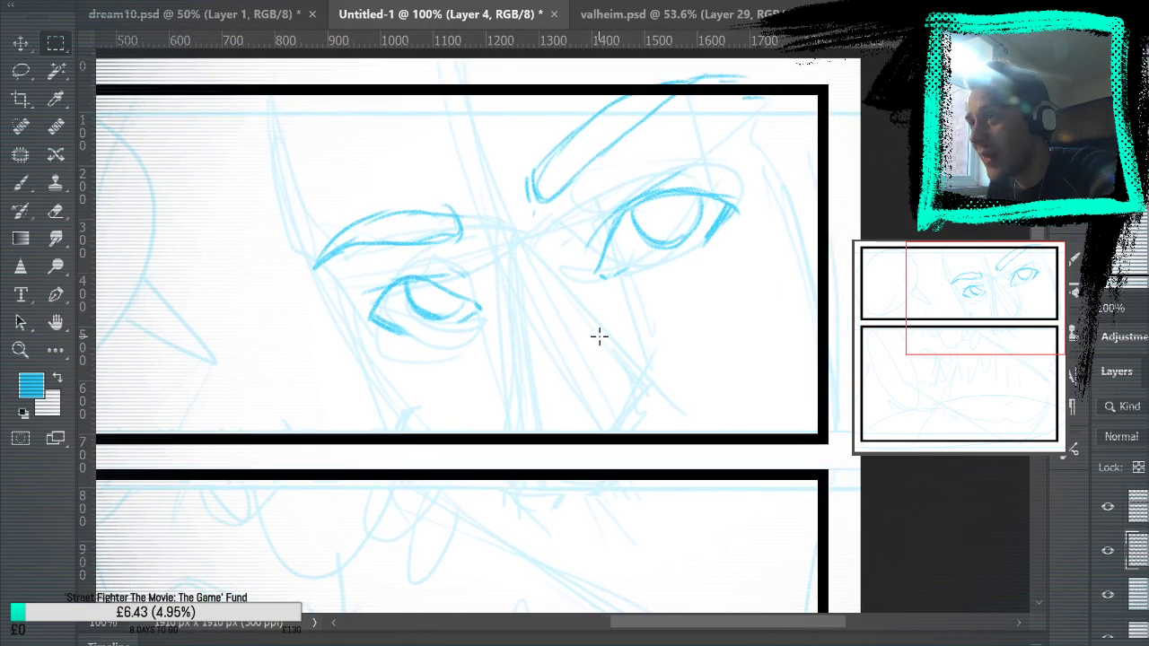
pyautogui.press('b')
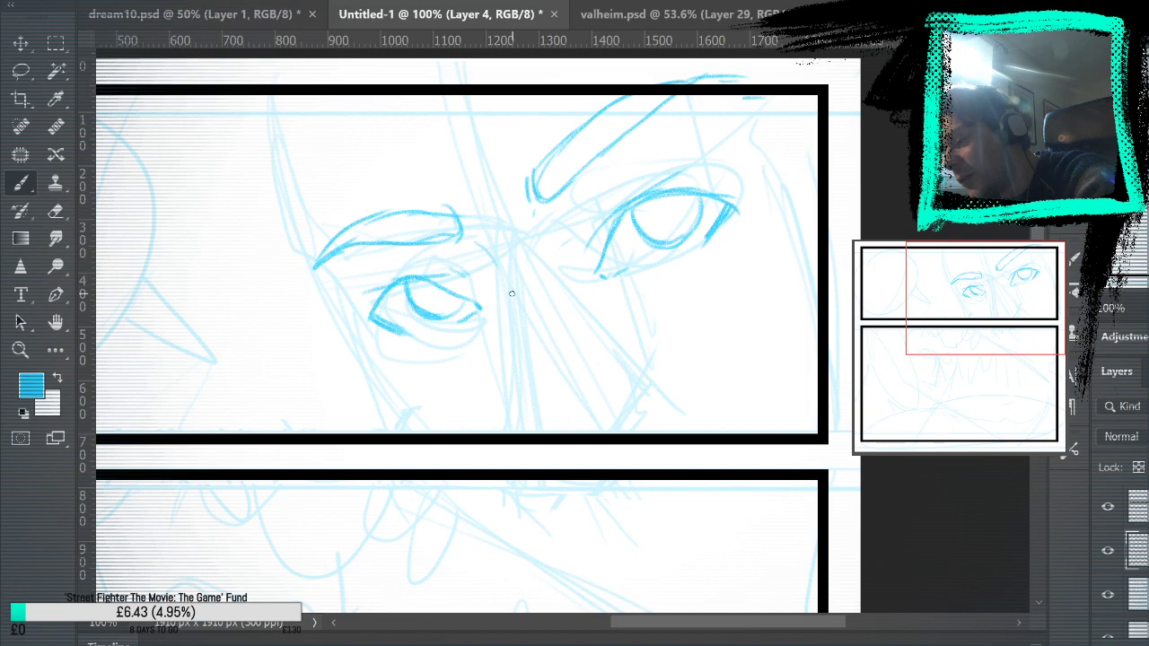
pyautogui.moveTo(478, 248)
pyautogui.mouseDown()
pyautogui.moveTo(503, 281)
pyautogui.moveTo(532, 217)
pyautogui.moveTo(500, 270)
pyautogui.mouseUp()
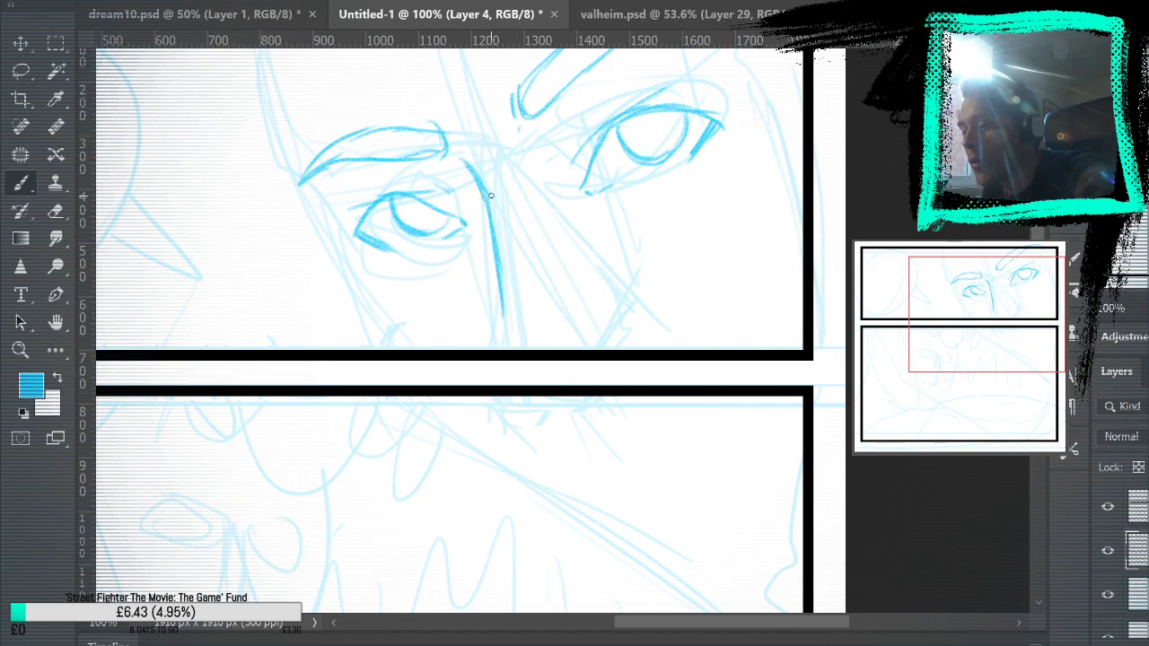
pyautogui.hotkey('ctrl', 'z')
pyautogui.moveTo(482, 187)
pyautogui.mouseDown()
pyautogui.moveTo(489, 334)
pyautogui.moveTo(488, 260)
pyautogui.mouseUp()
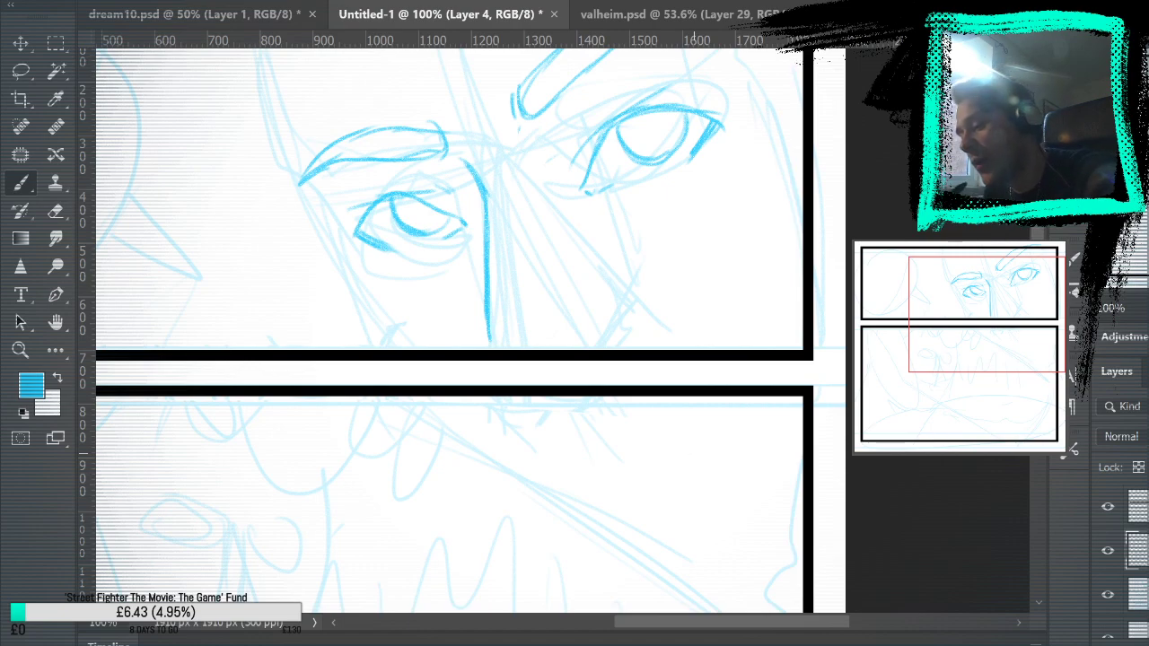
pyautogui.hotkey('ctrl', 'z')
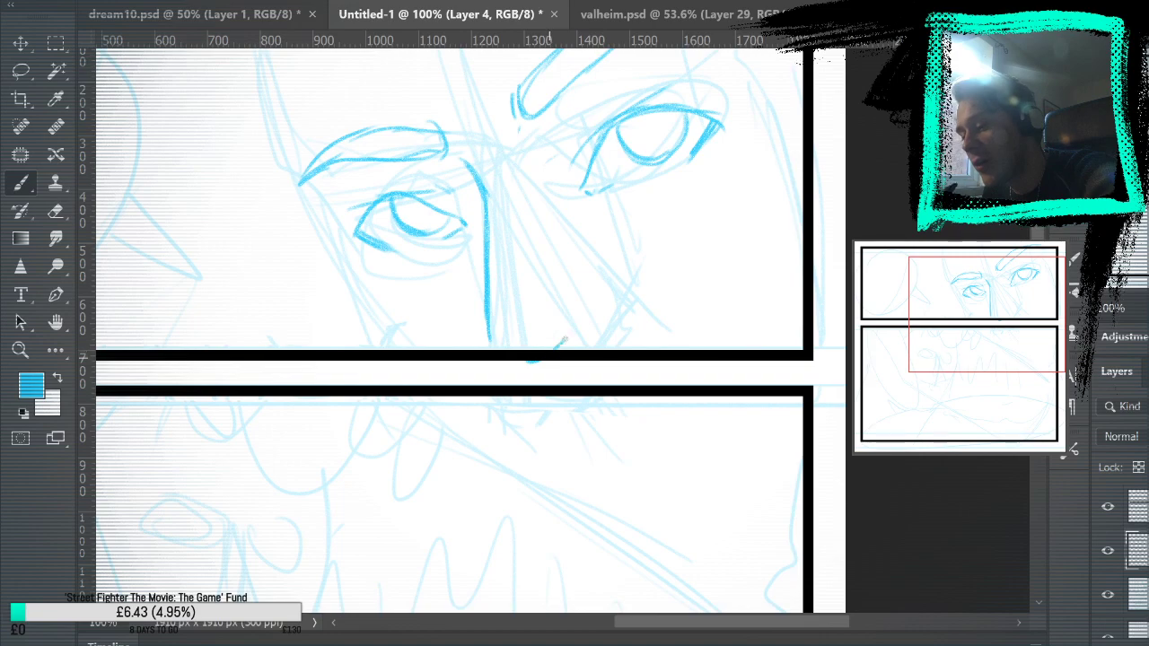
pyautogui.hotkey('ctrl', 'z')
pyautogui.moveTo(555, 348); pyautogui.dragTo(602, 307)
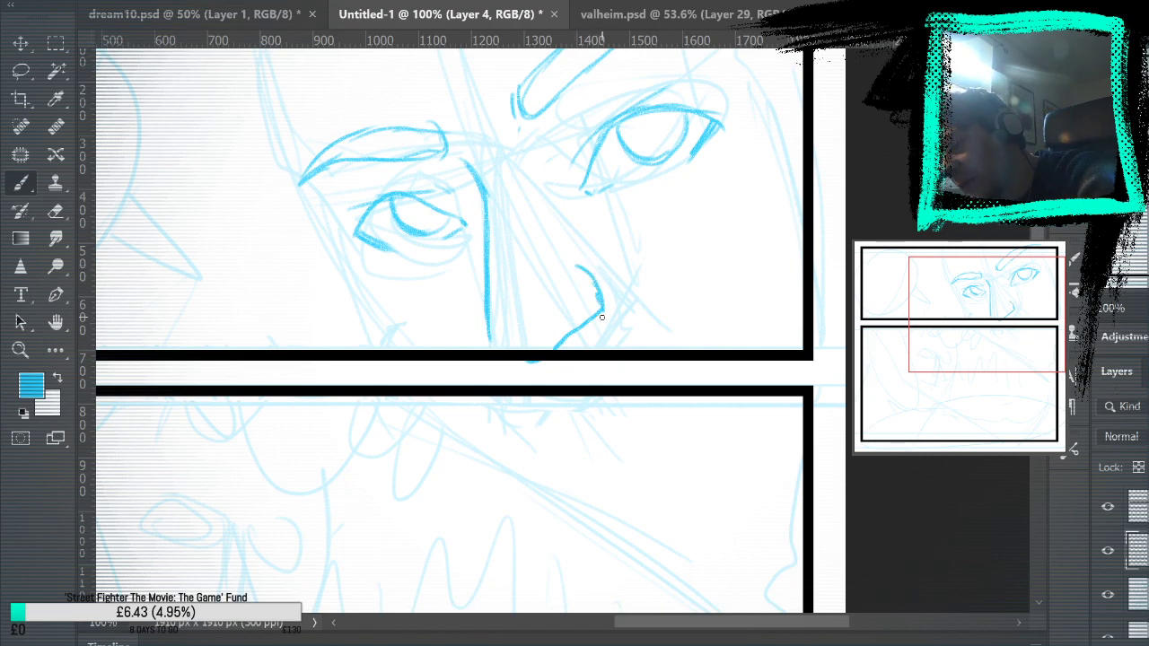
pyautogui.hotkey('ctrl', 'z')
pyautogui.hotkey('ctrl', 'z')
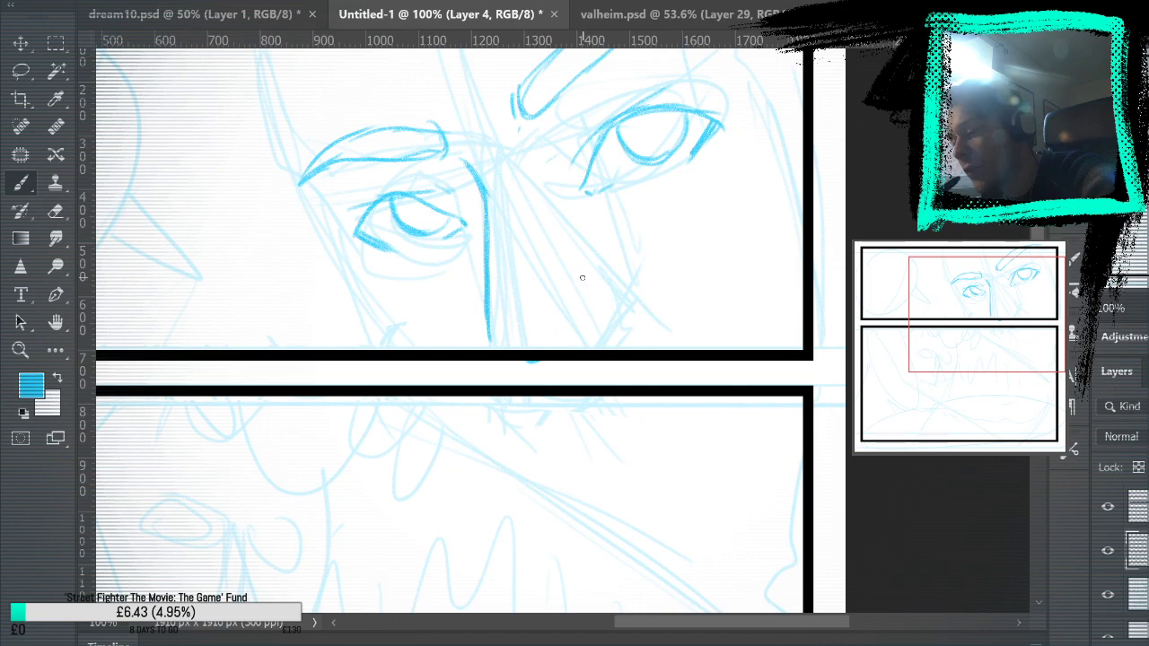
pyautogui.hotkey('ctrl', 'z')
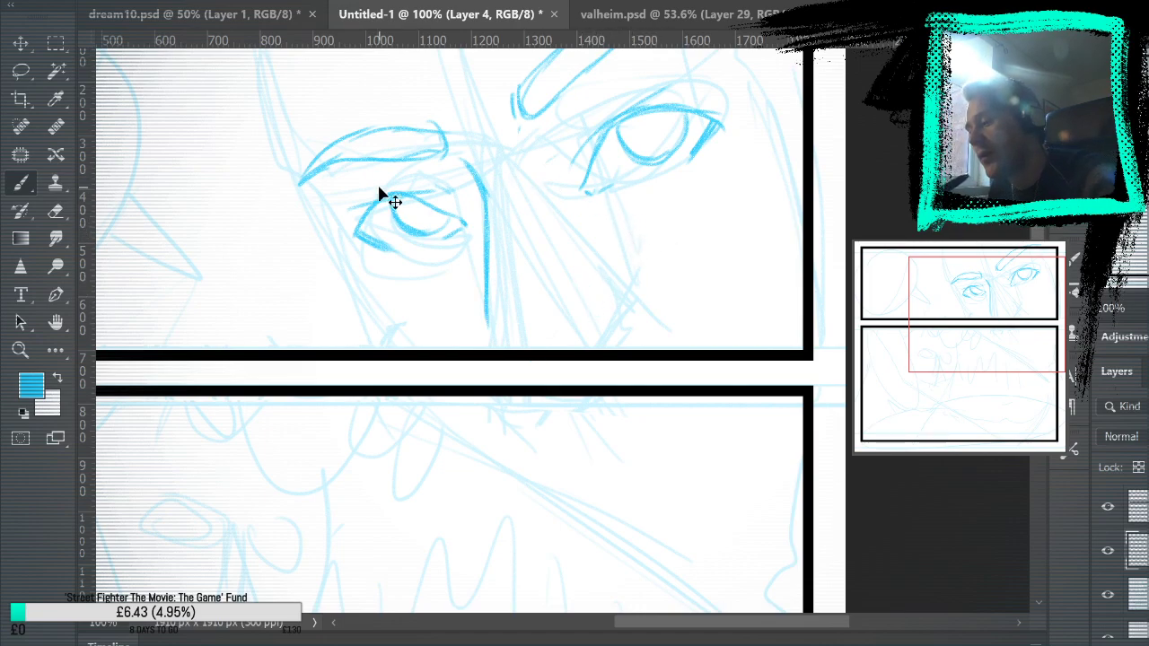
pyautogui.hotkey('ctrl', 'z')
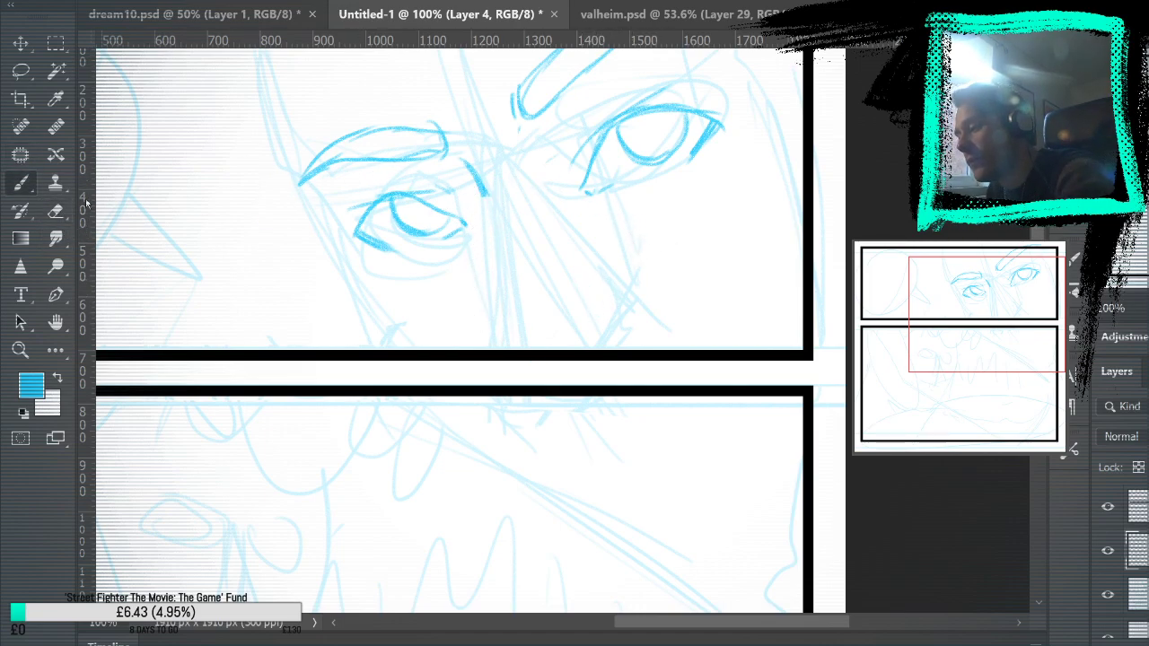
# Draw the nose line down from between the eyes and a short nostril curve beside it
pyautogui.moveTo(483, 195); pyautogui.dragTo(490, 269)
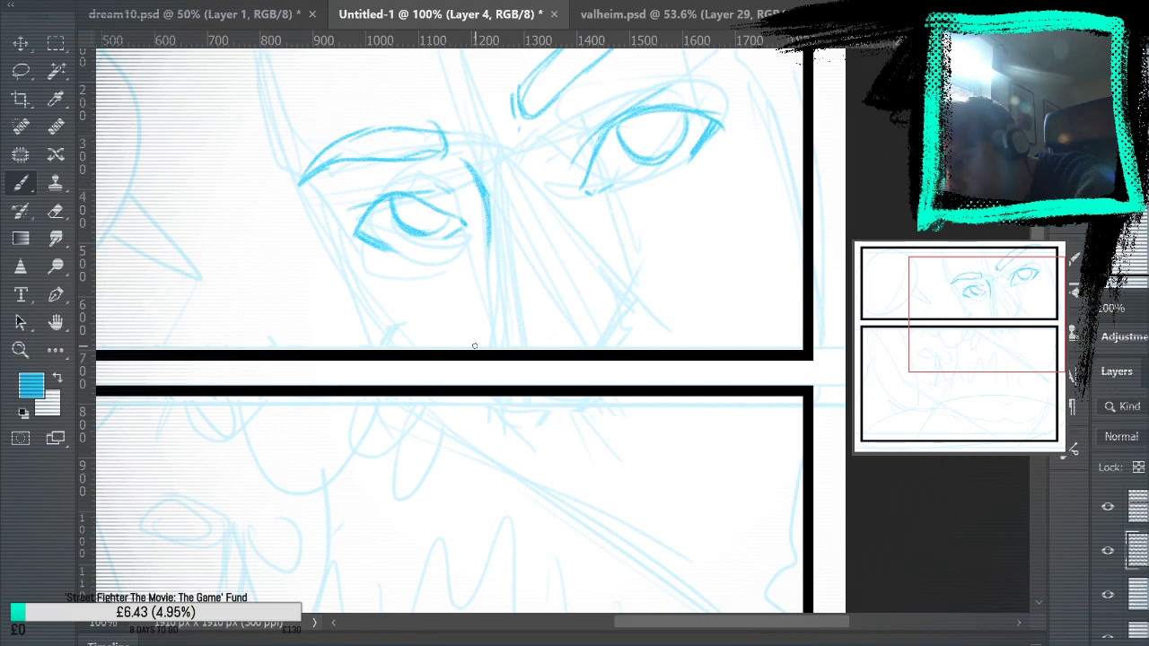
pyautogui.moveTo(492, 202); pyautogui.dragTo(506, 258)
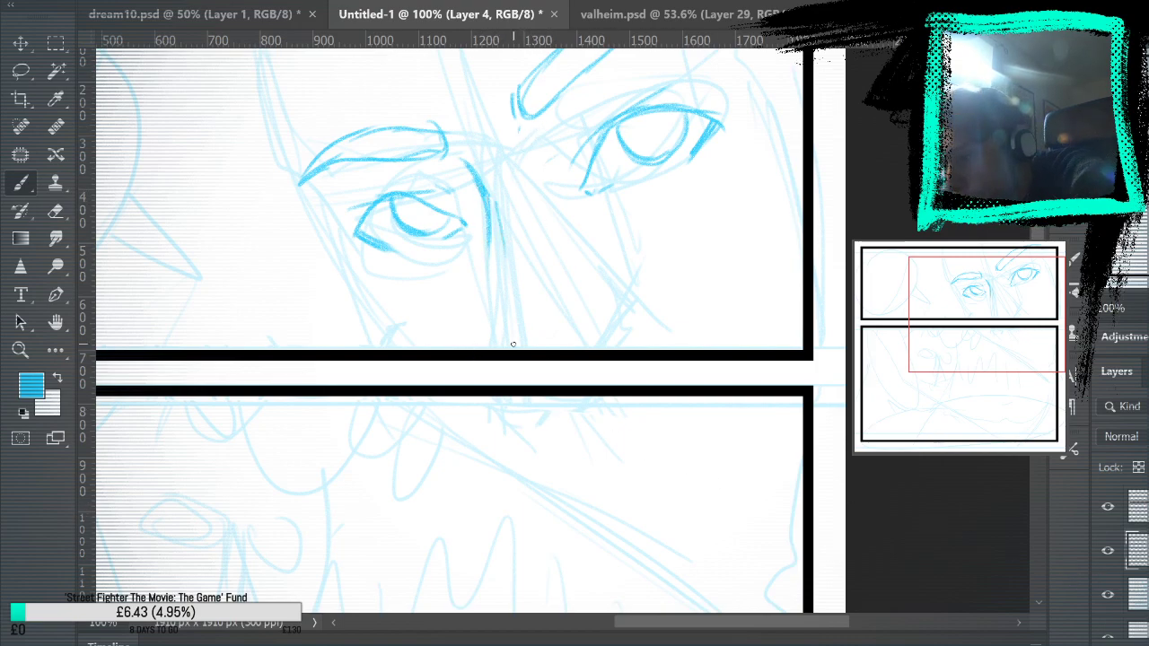
pyautogui.hotkey('ctrl', ',')
pyautogui.hotkey('ctrl', ',')
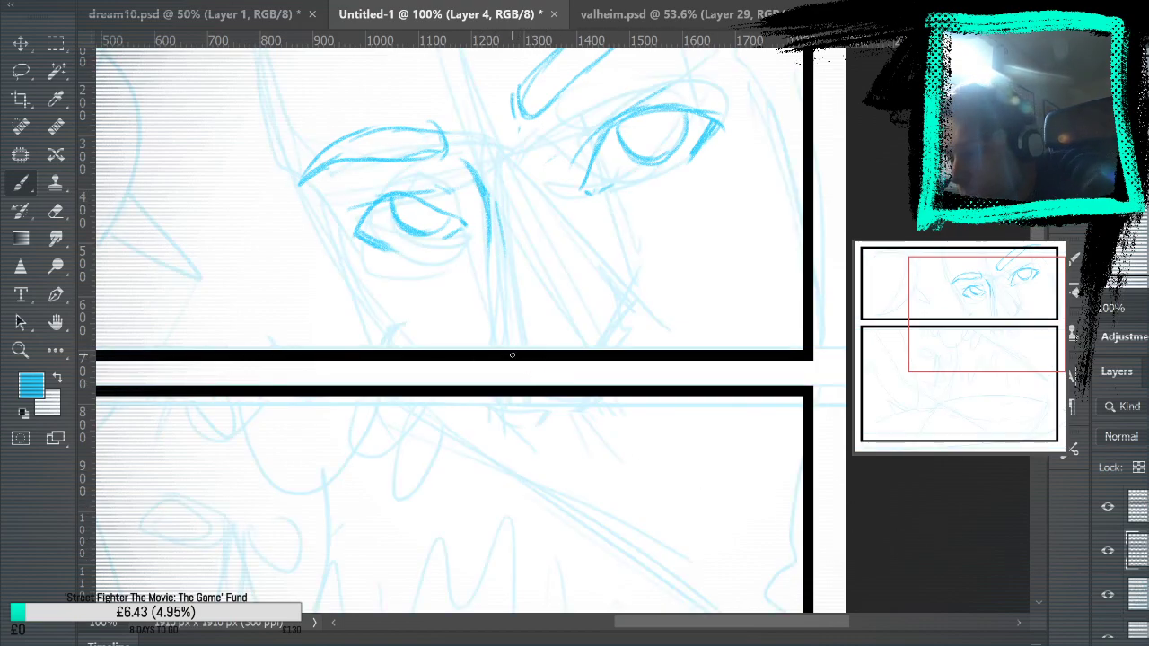
pyautogui.moveTo(499, 258); pyautogui.dragTo(511, 348)
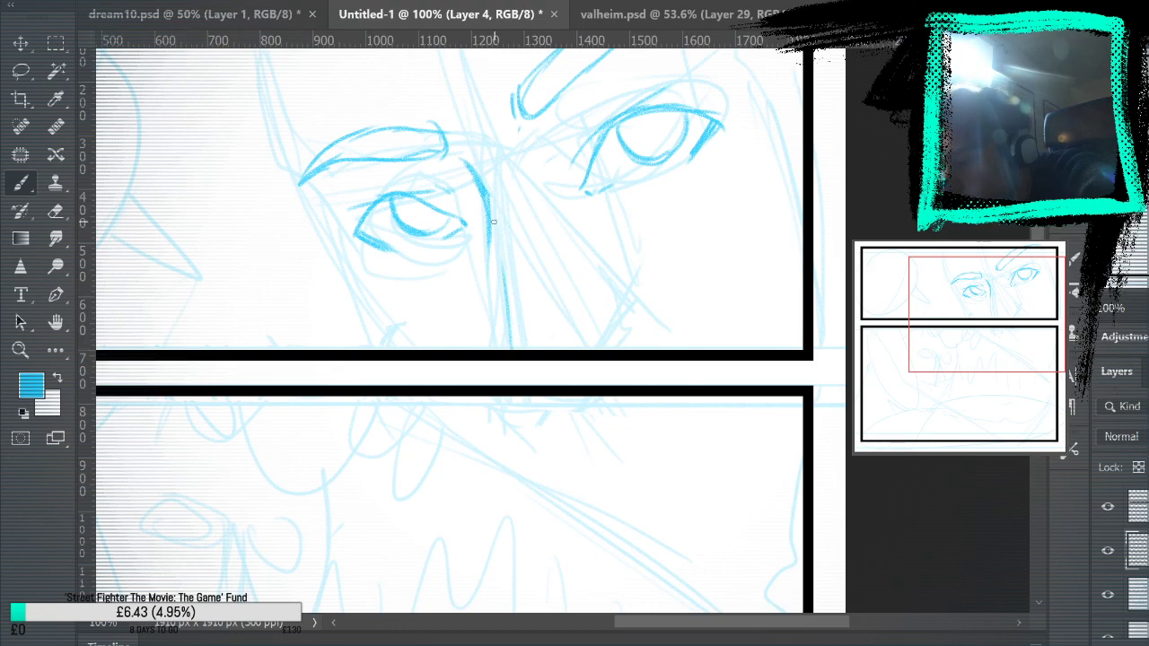
pyautogui.click(1107, 596)
pyautogui.scroll(4, 948, 541)
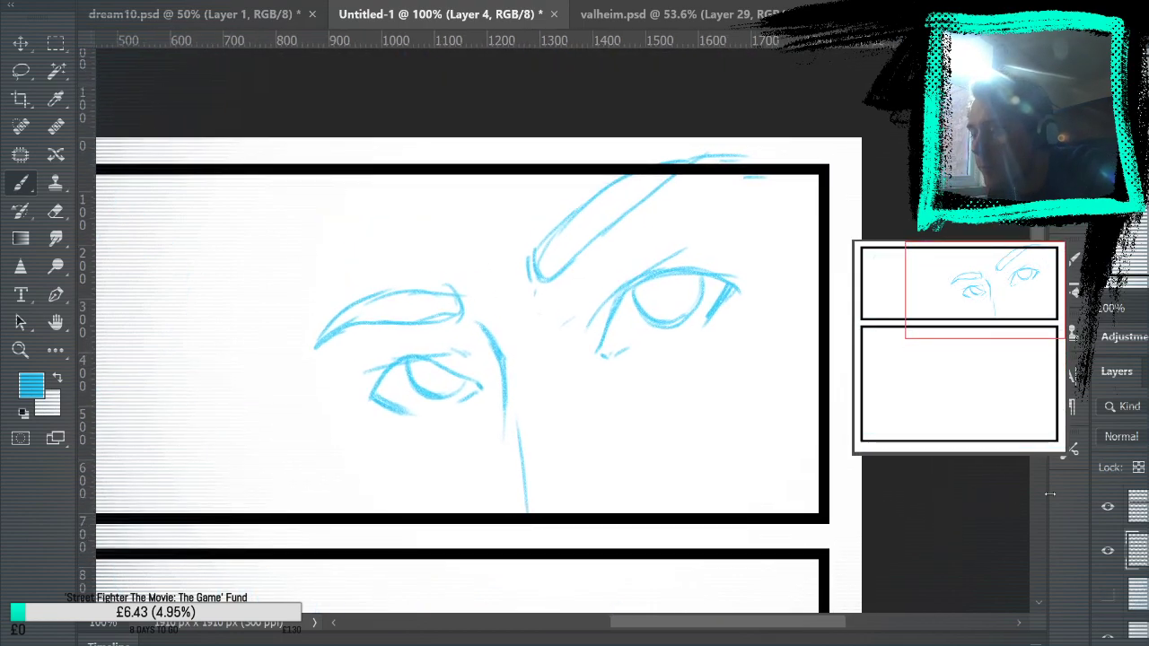
pyautogui.click(1109, 596)
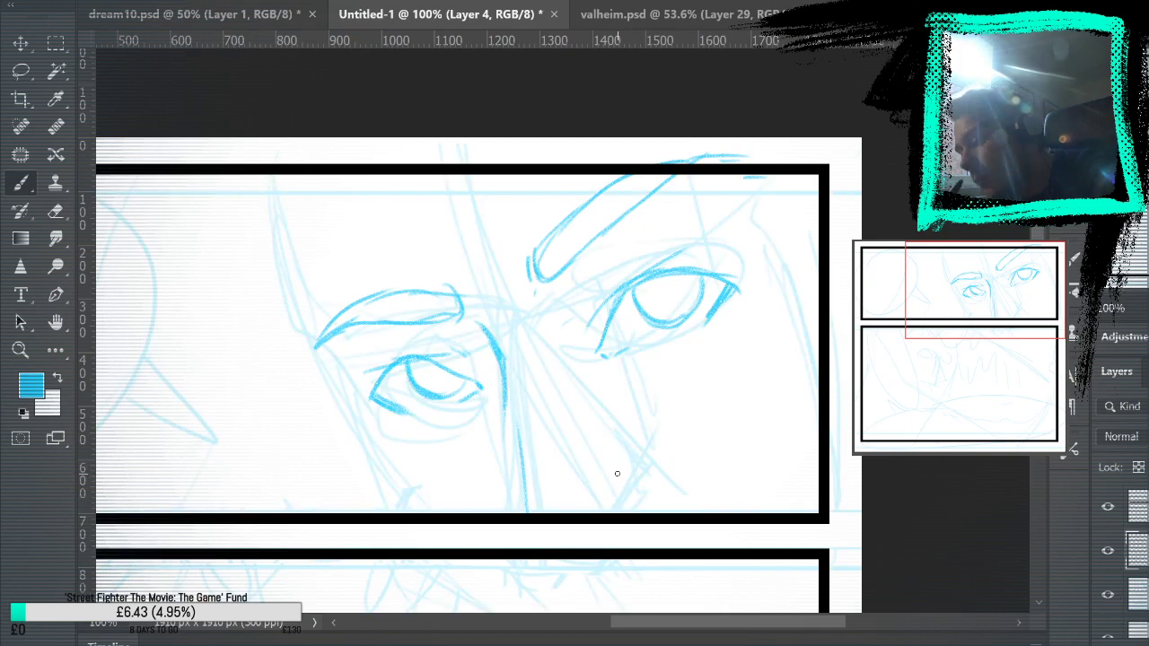
pyautogui.moveTo(606, 457); pyautogui.dragTo(629, 476)
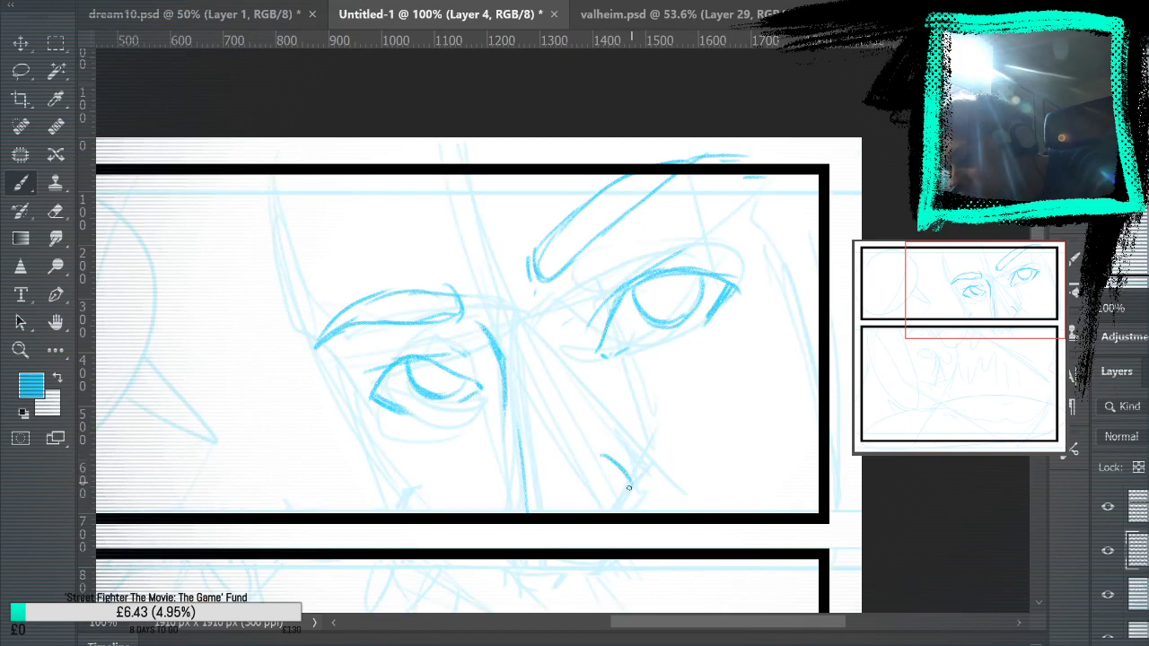
pyautogui.click(1107, 594)
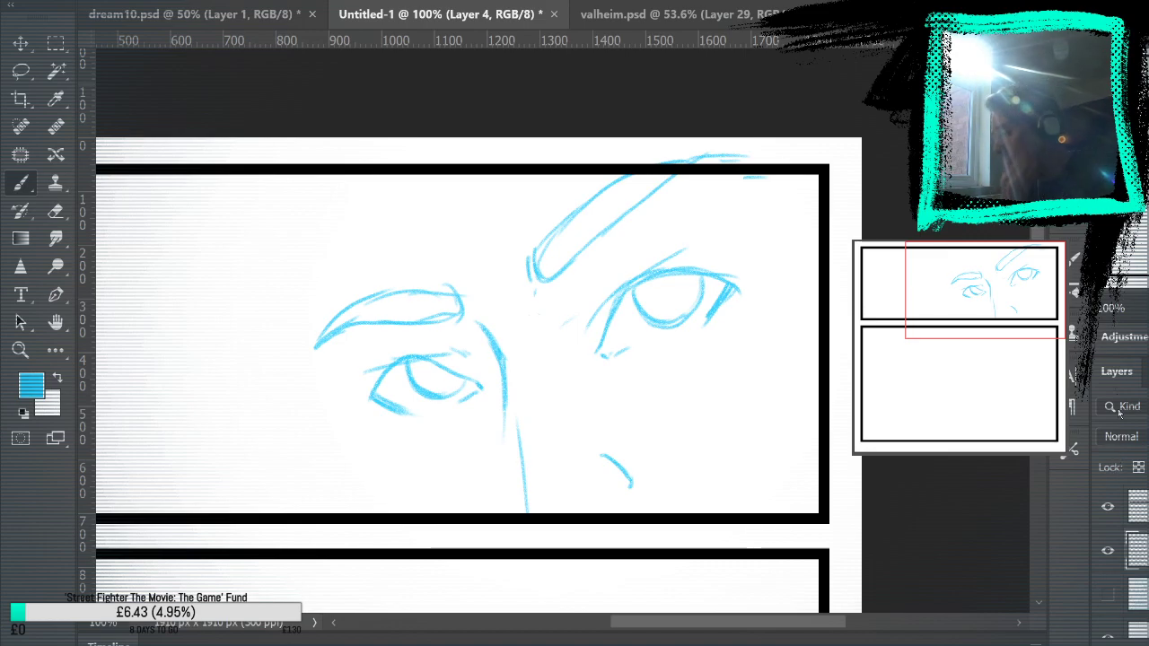
# Undo the last stroke and add short strokes near the nose tip, checking without the sketch
pyautogui.click(1107, 594)
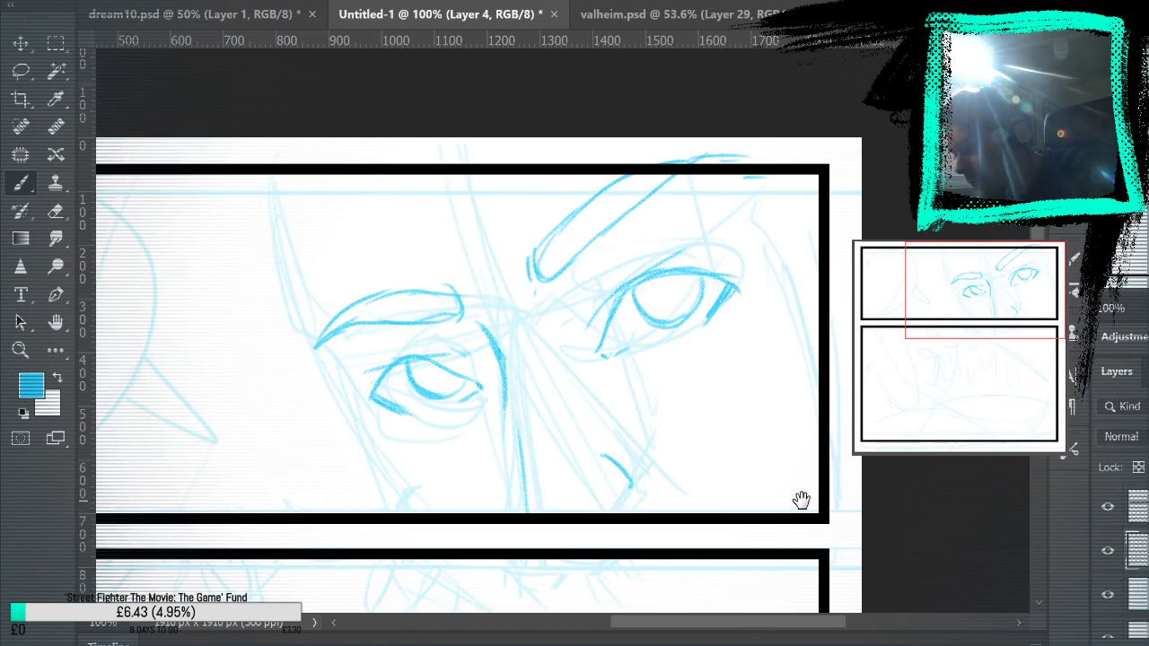
pyautogui.moveTo(802, 500); pyautogui.dragTo(751, 351)
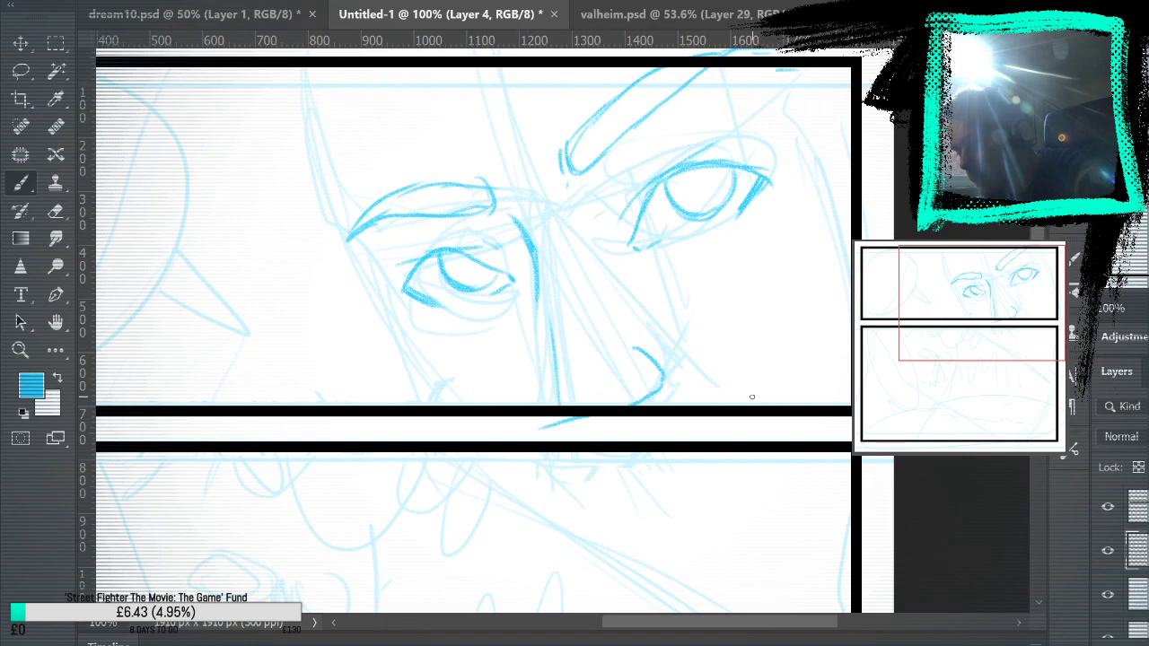
pyautogui.hotkey('ctrl', 'z')
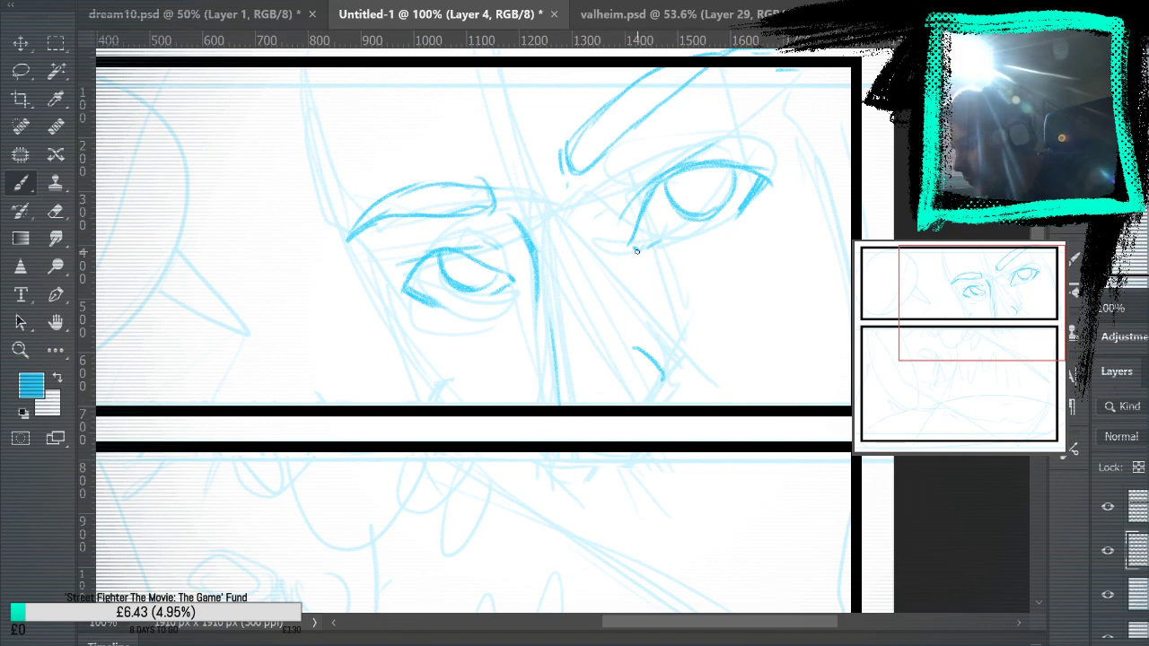
pyautogui.moveTo(776, 282); pyautogui.dragTo(760, 428)
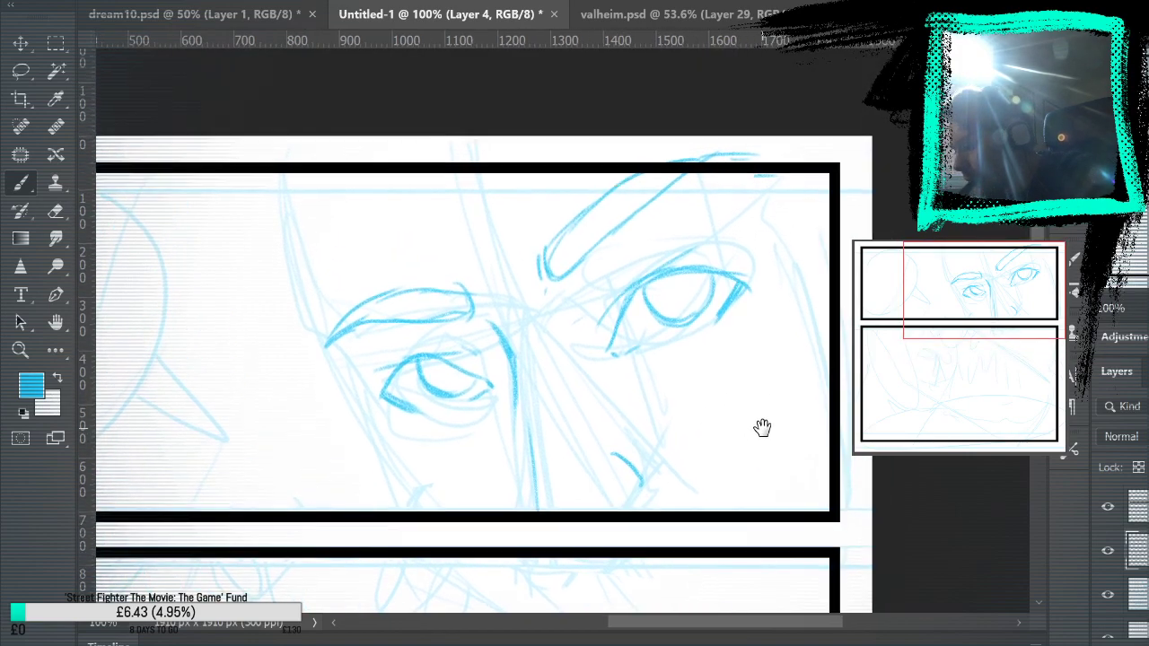
pyautogui.moveTo(604, 356)
pyautogui.mouseDown()
pyautogui.moveTo(628, 369)
pyautogui.moveTo(601, 363)
pyautogui.mouseUp()
pyautogui.click(1107, 595)
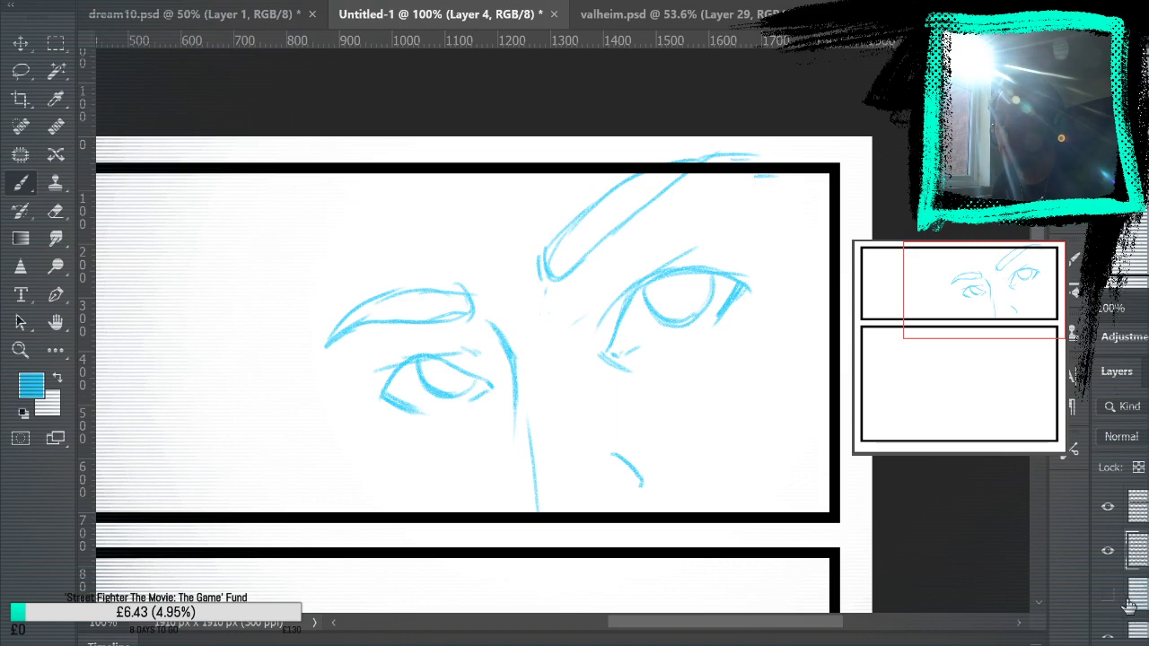
pyautogui.click(1107, 595)
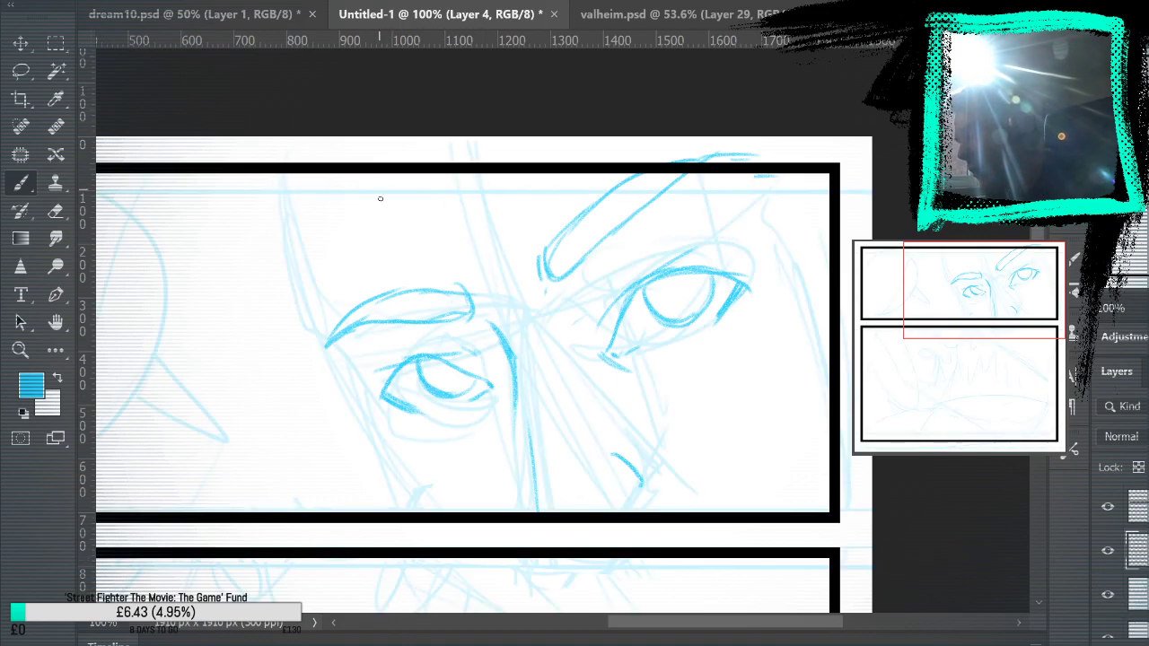
# Draw the left face edge and jaw line down past the panel border, then hide the sketch
pyautogui.moveTo(343, 368); pyautogui.dragTo(309, 310)
pyautogui.moveTo(296, 241); pyautogui.dragTo(309, 308)
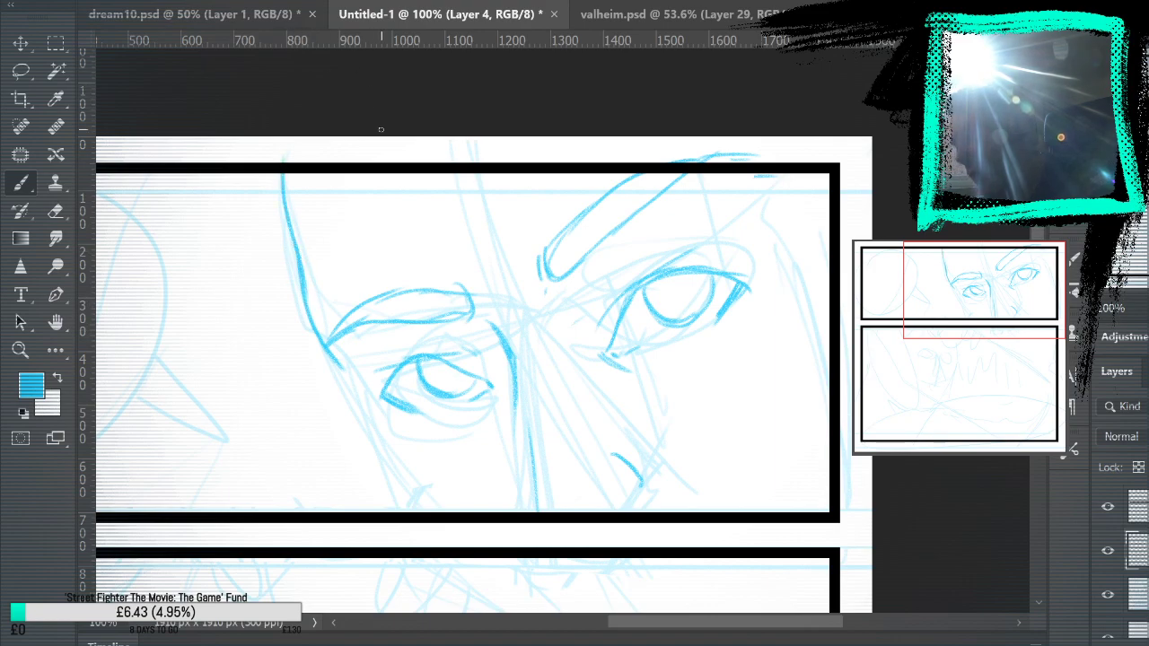
pyautogui.hotkey('ctrl', 'z')
pyautogui.hotkey('ctrl', 'z')
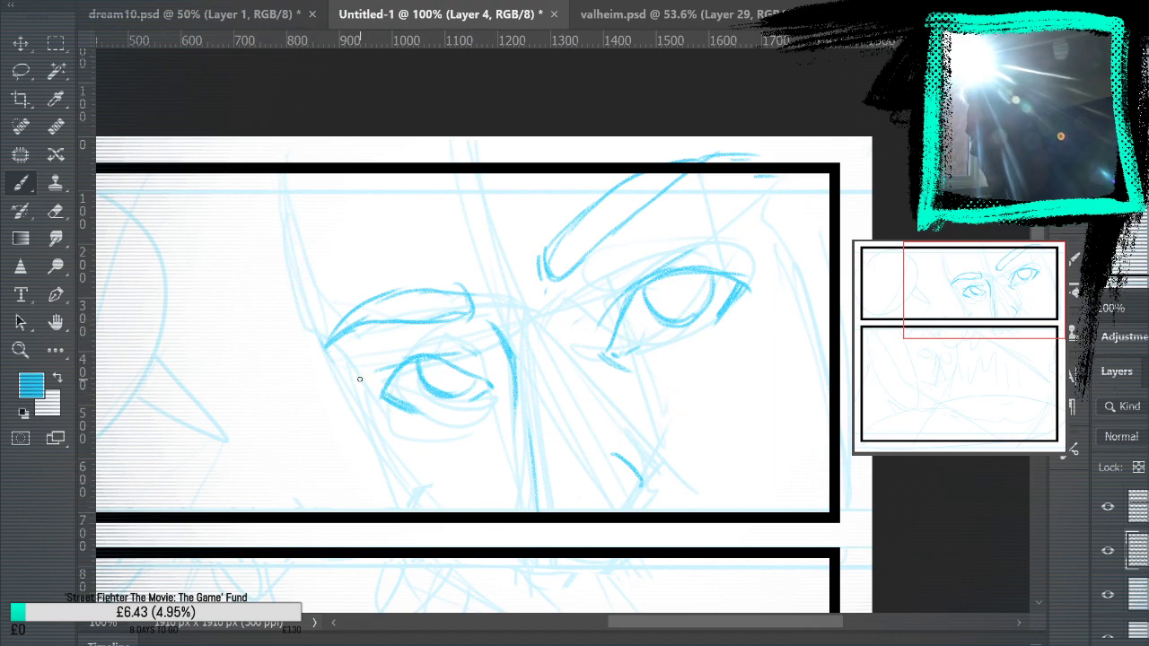
pyautogui.moveTo(345, 369); pyautogui.dragTo(284, 201)
pyautogui.hotkey('ctrl', 'z')
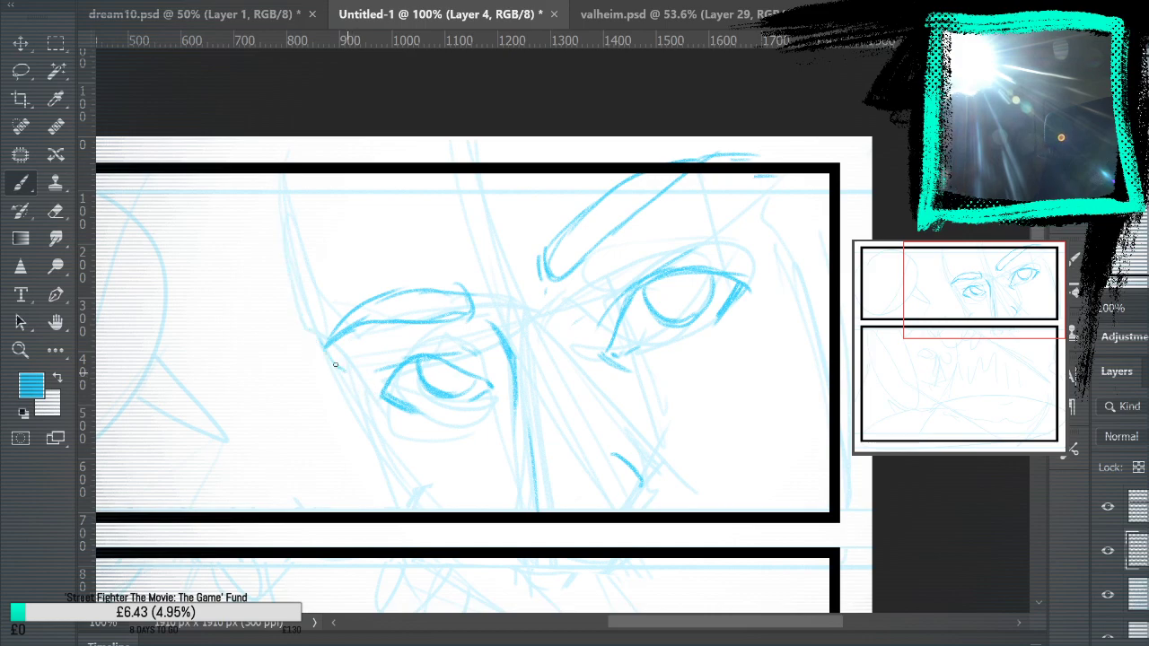
pyautogui.moveTo(305, 309); pyautogui.dragTo(288, 211)
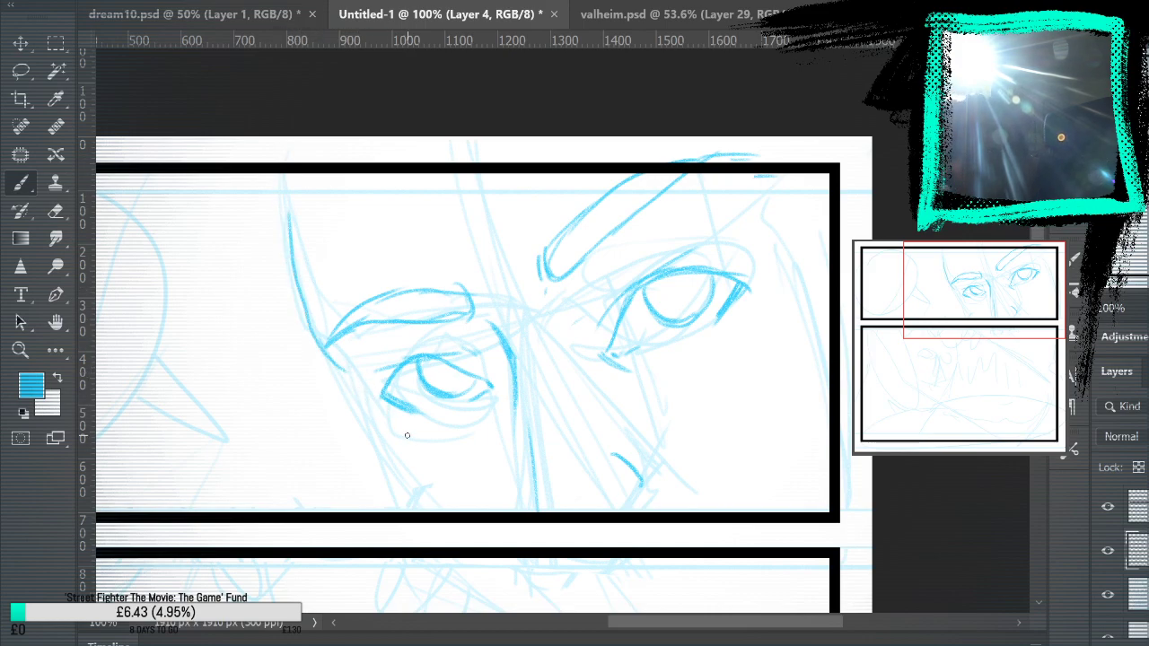
pyautogui.moveTo(416, 453); pyautogui.dragTo(323, 299)
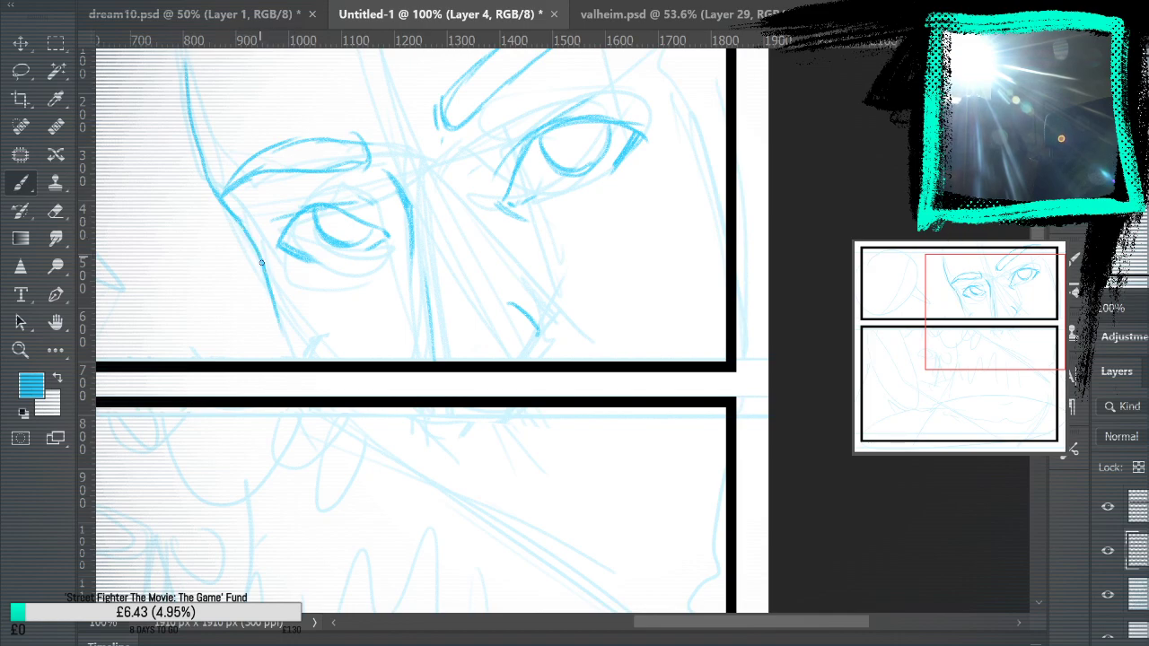
pyautogui.moveTo(261, 263); pyautogui.dragTo(323, 384)
pyautogui.click(1107, 594)
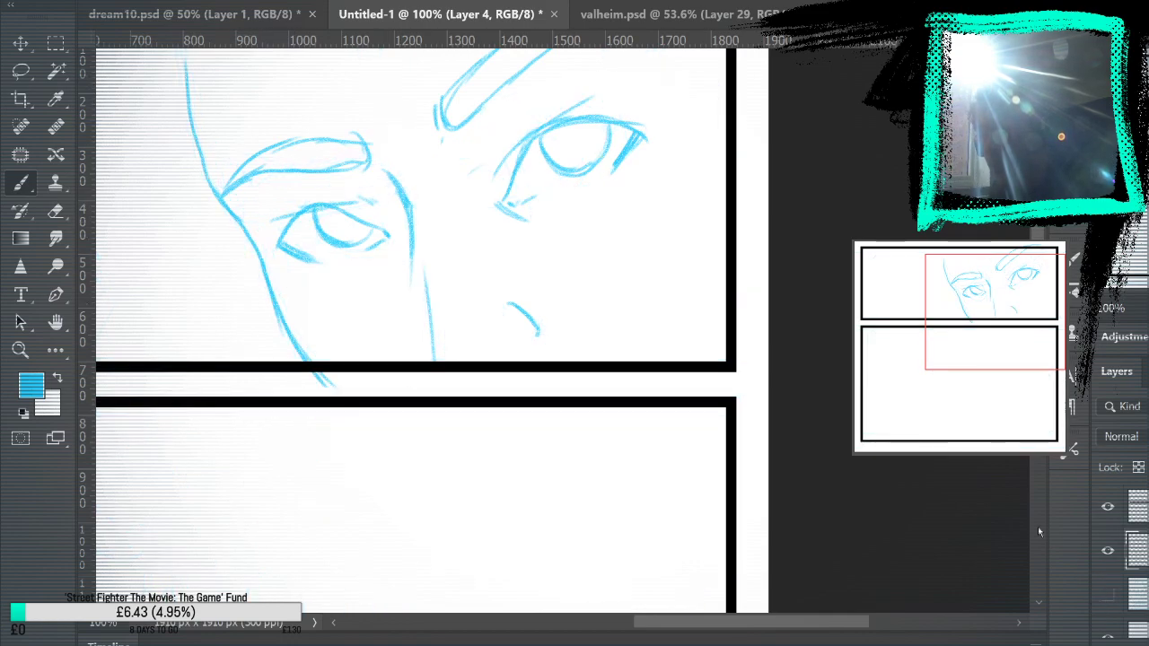
pyautogui.moveTo(925, 426)
pyautogui.mouseDown()
pyautogui.moveTo(1006, 573)
pyautogui.moveTo(953, 468)
pyautogui.mouseUp()
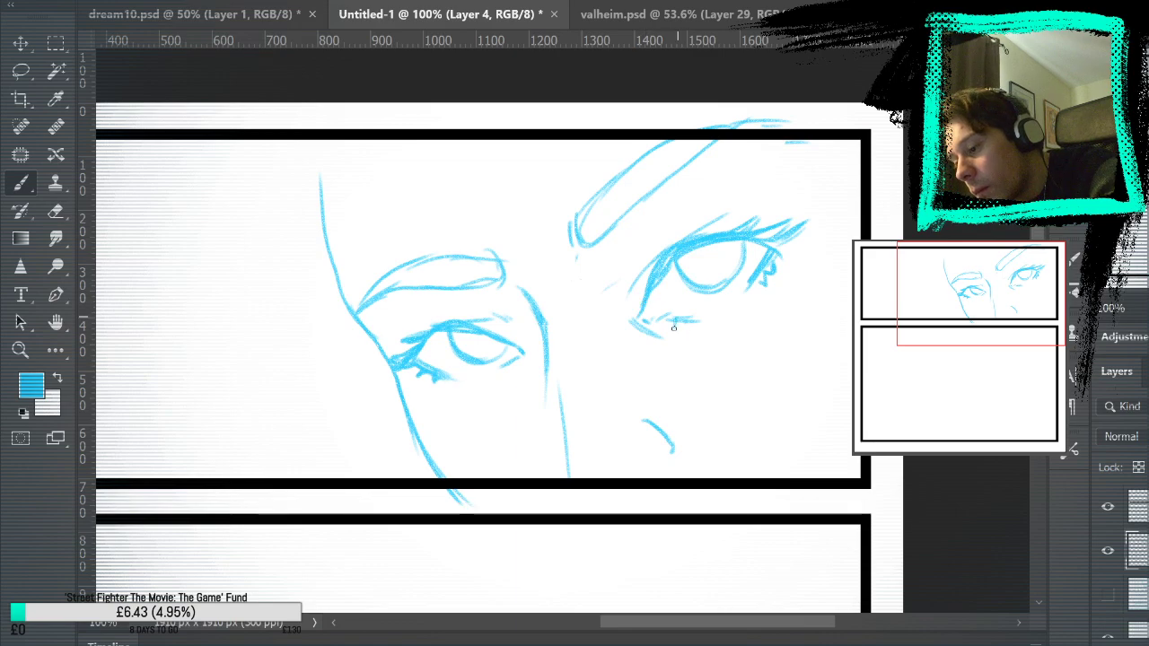
# Show the rough sketch for reference and reposition the view over the eyes
pyautogui.click(1107, 594)
pyautogui.moveTo(903, 513)
pyautogui.mouseDown()
pyautogui.moveTo(923, 464)
pyautogui.moveTo(920, 523)
pyautogui.mouseUp()
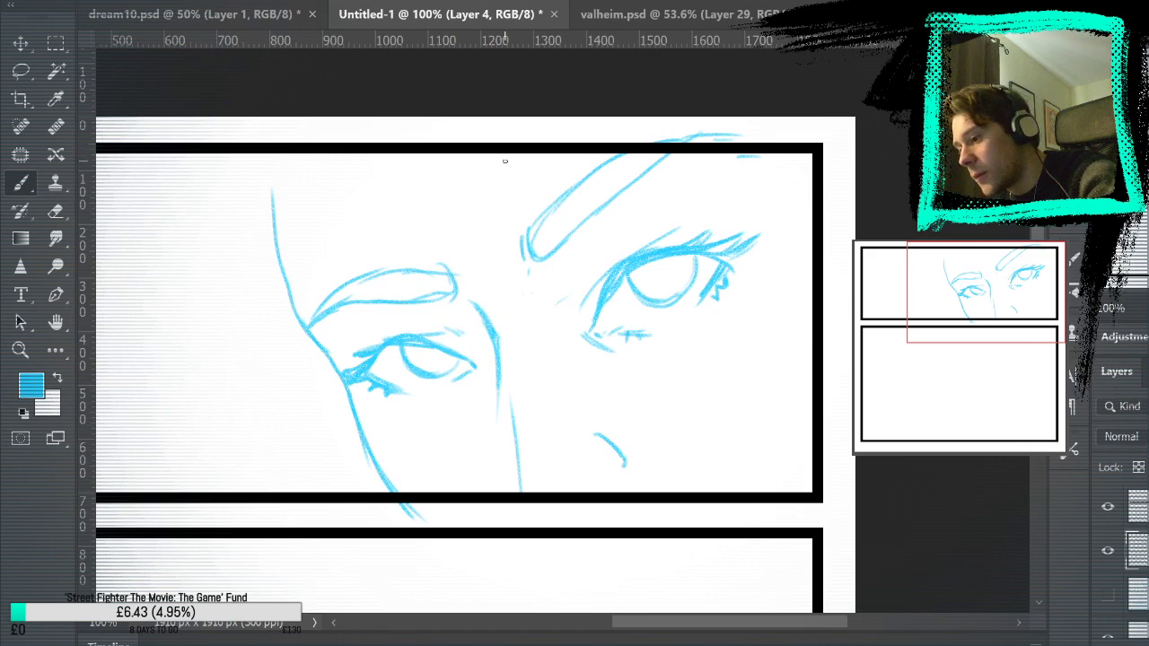
# Sketch long hair strands falling from the brow down both sides of the face
pyautogui.moveTo(504, 162); pyautogui.dragTo(631, 484)
pyautogui.hotkey('ctrl', 'z')
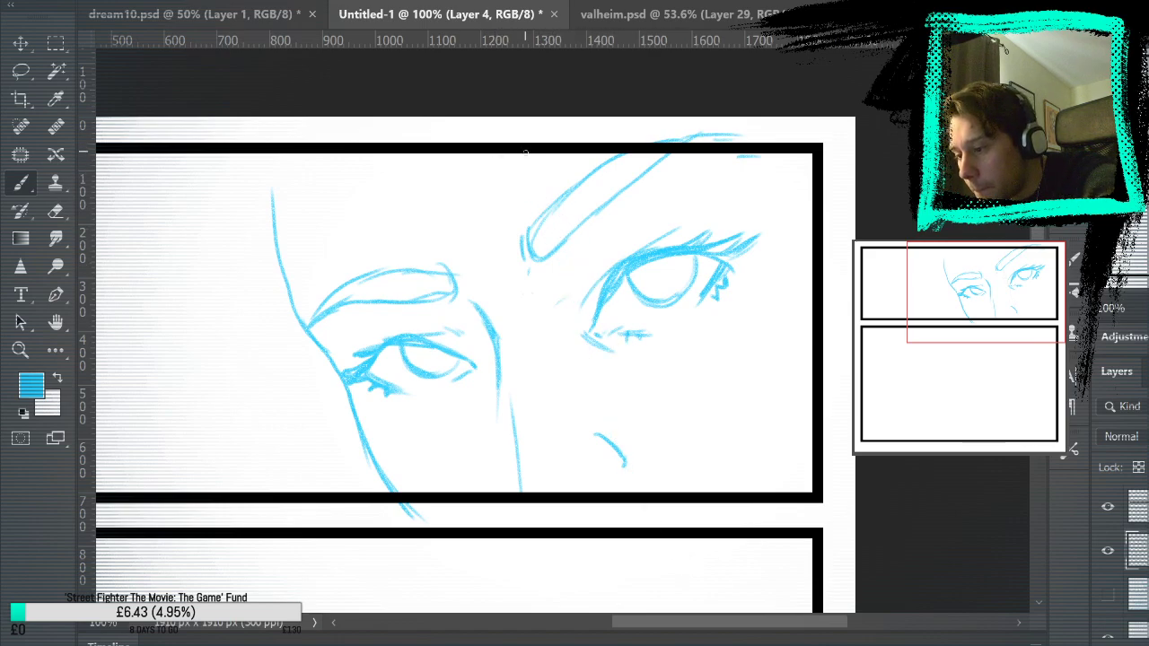
pyautogui.moveTo(526, 157); pyautogui.dragTo(585, 489)
pyautogui.moveTo(579, 202); pyautogui.dragTo(585, 296)
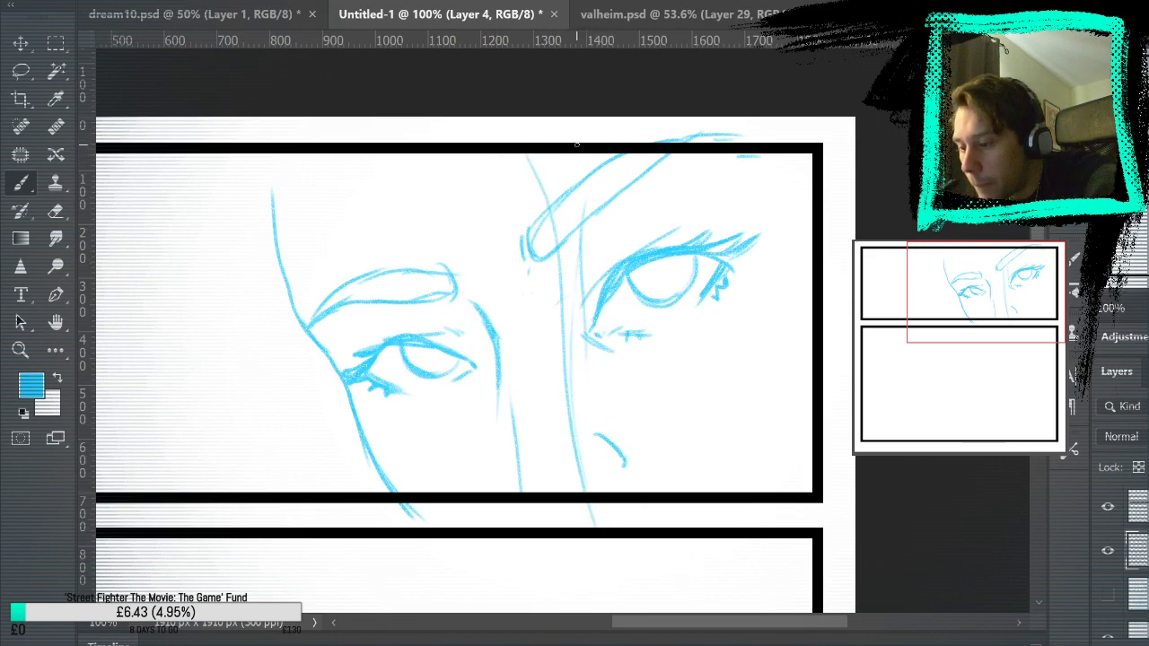
pyautogui.moveTo(601, 157); pyautogui.dragTo(580, 409)
pyautogui.moveTo(615, 166); pyautogui.dragTo(575, 475)
pyautogui.moveTo(614, 236); pyautogui.dragTo(584, 381)
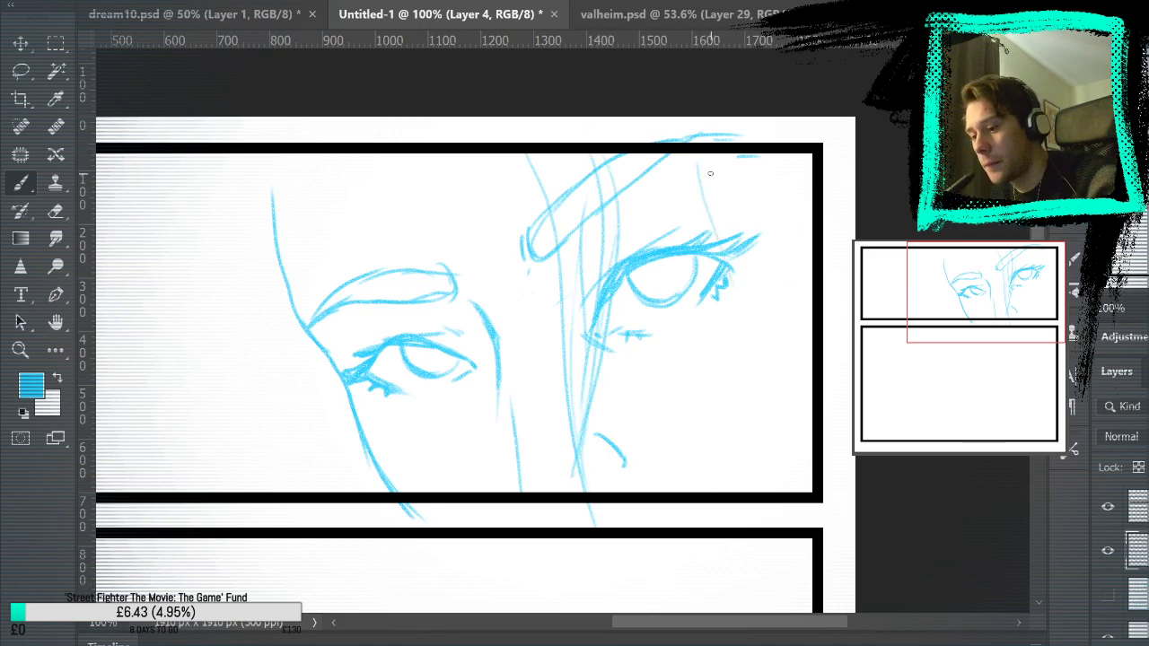
pyautogui.moveTo(710, 174)
pyautogui.mouseDown()
pyautogui.moveTo(756, 325)
pyautogui.moveTo(811, 427)
pyautogui.mouseUp()
pyautogui.moveTo(750, 242); pyautogui.dragTo(813, 418)
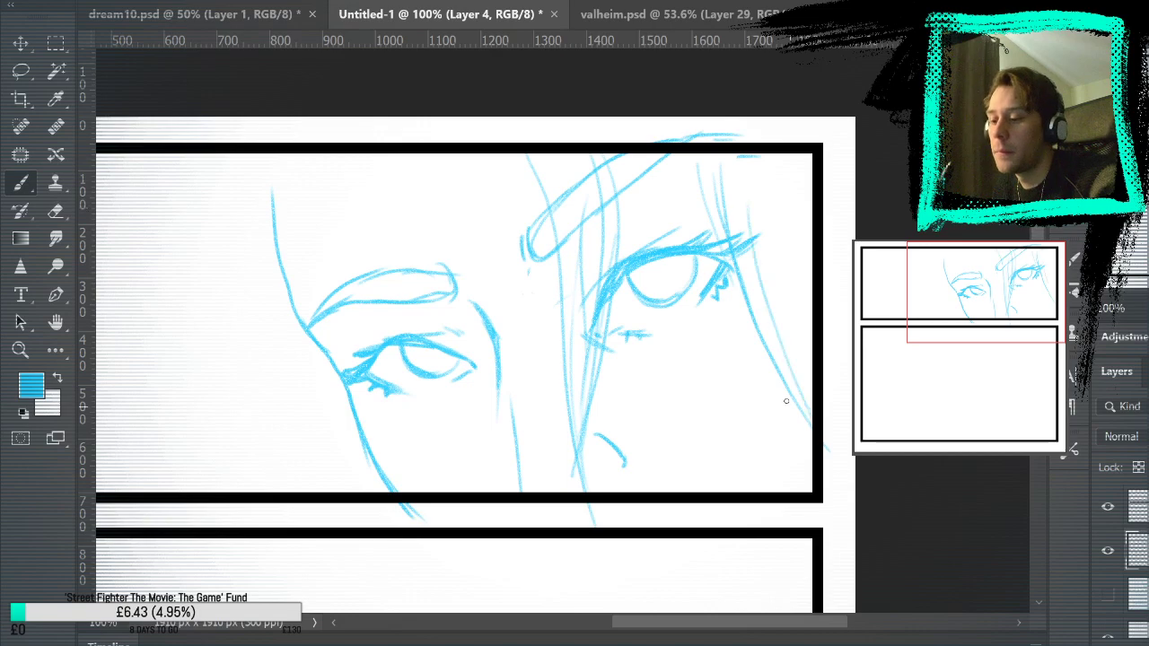
# Compare with the dream10.psd page and add a short stroke at the top of the head
pyautogui.click(193, 14)
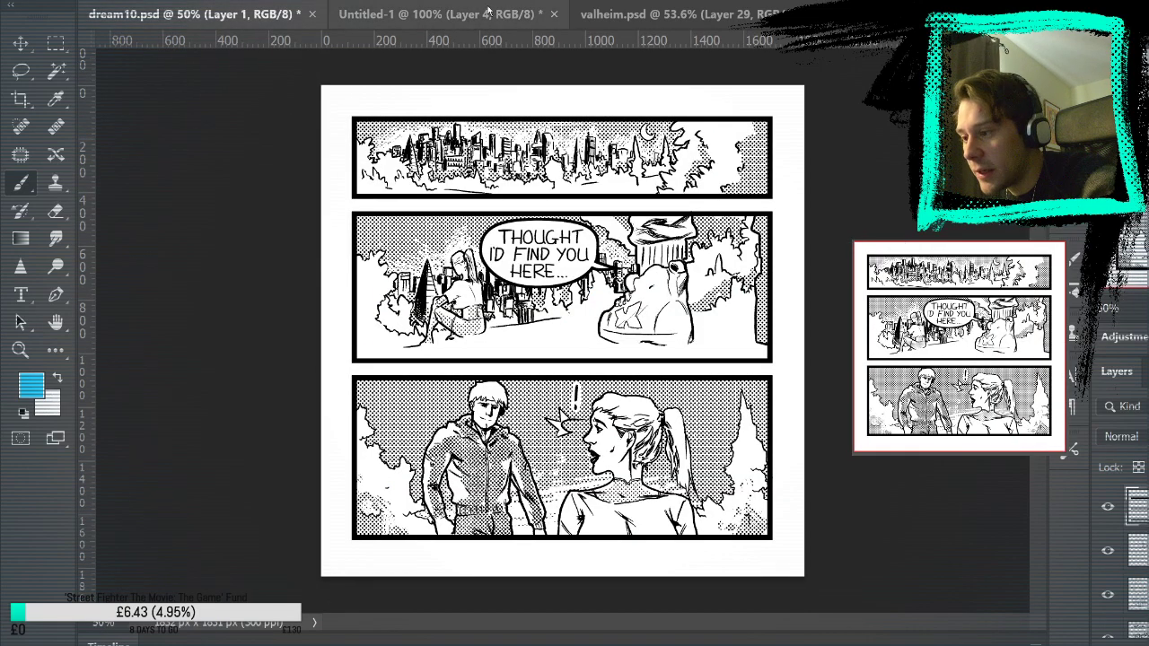
pyautogui.click(529, 14)
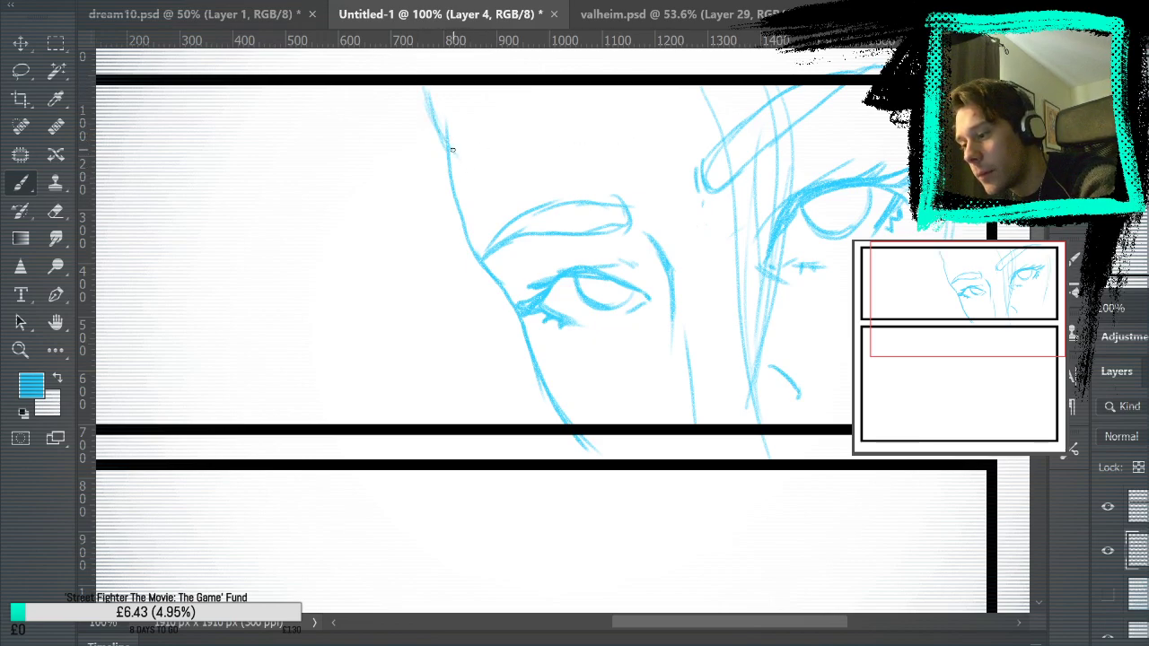
pyautogui.moveTo(605, 94); pyautogui.dragTo(622, 119)
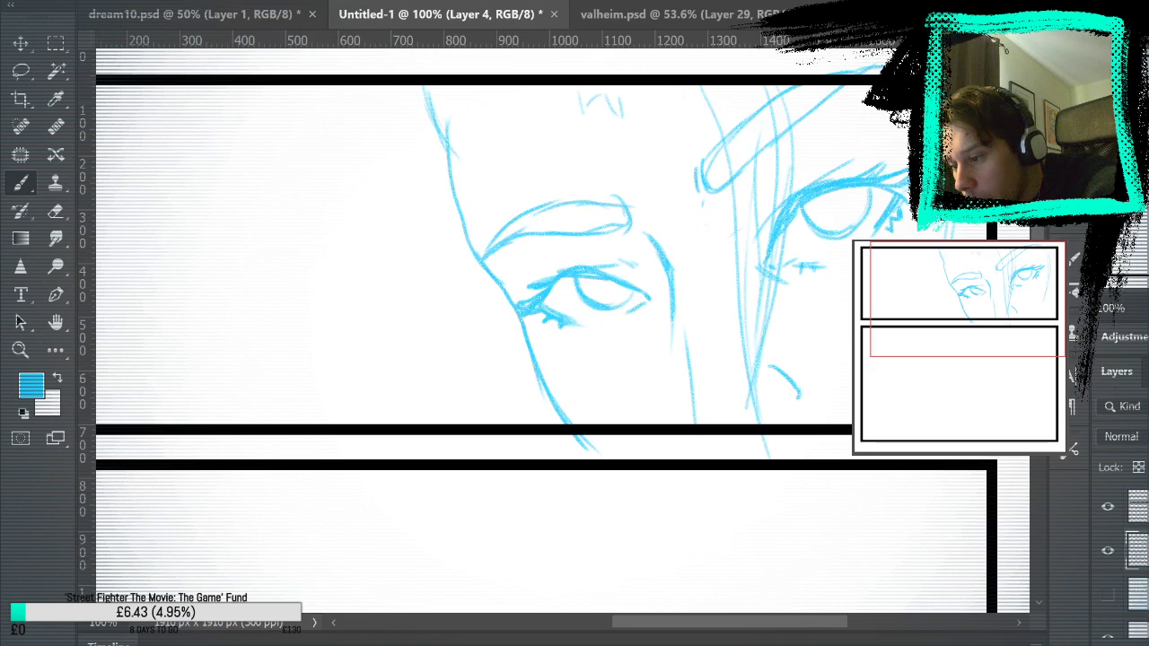
pyautogui.moveTo(875, 149); pyautogui.dragTo(769, 303)
pyautogui.click(290, 4)
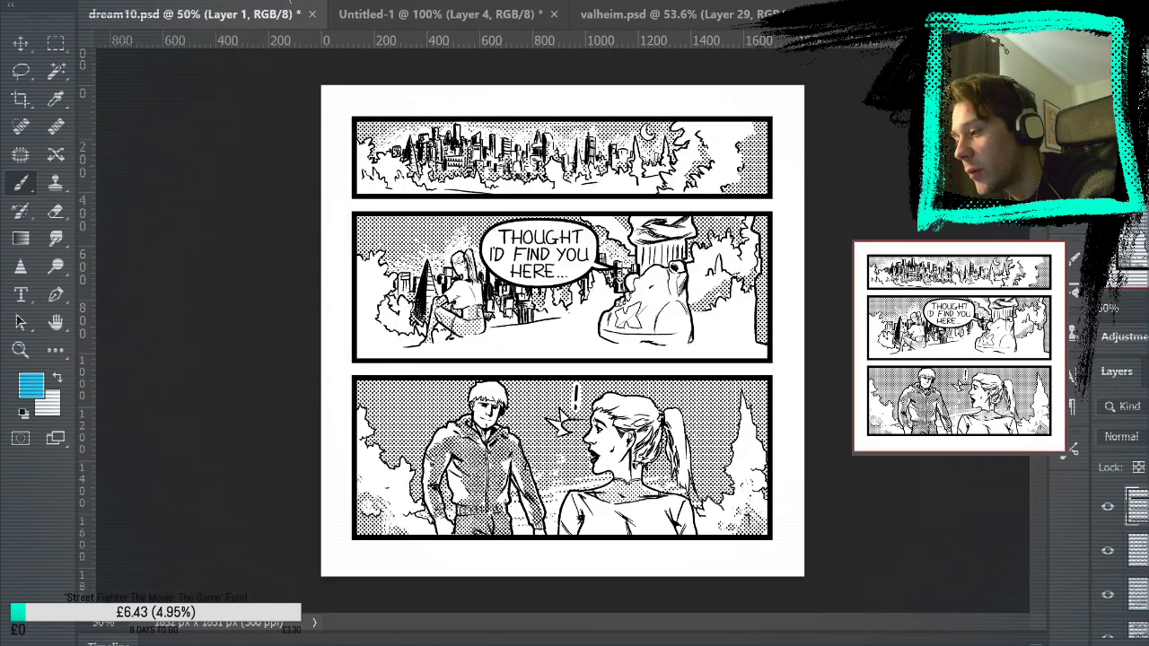
pyautogui.click(501, 14)
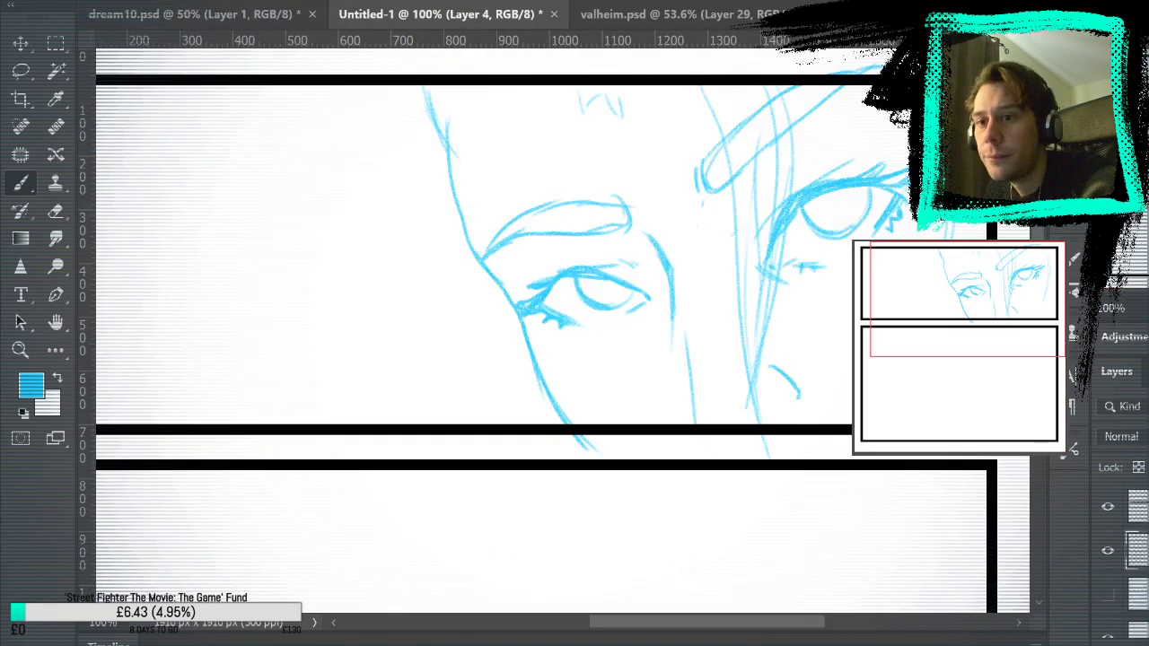
# Sketch a hair line and an arc over the top of the head, undoing one stray long stroke
pyautogui.moveTo(466, 135); pyautogui.dragTo(472, 67)
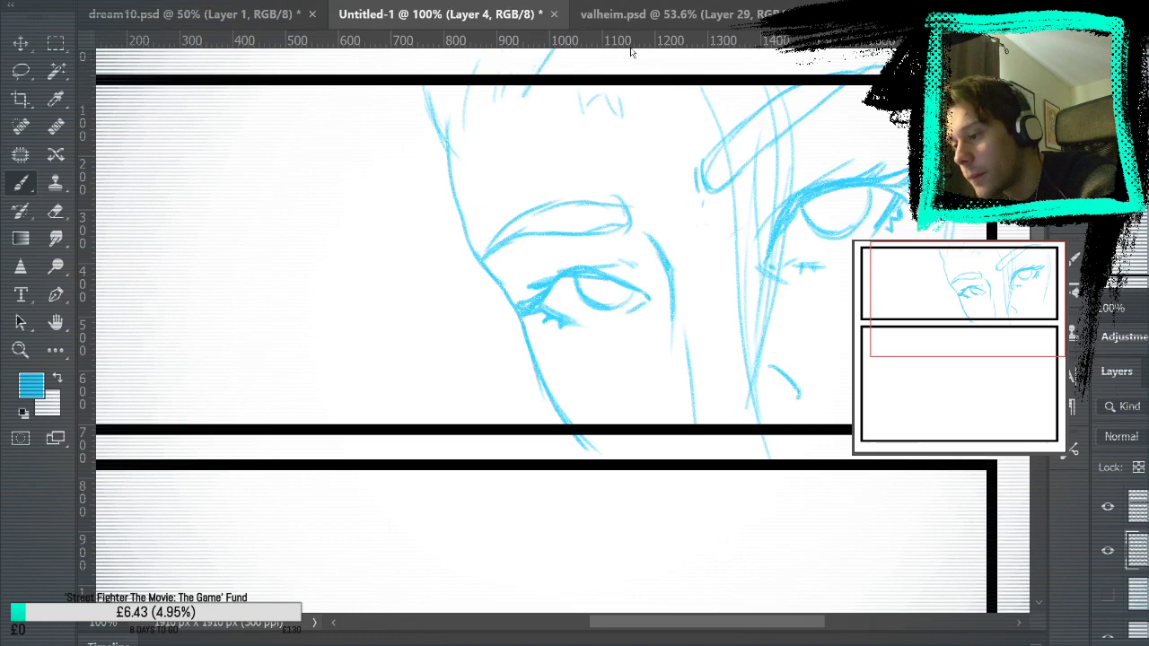
pyautogui.moveTo(522, 94); pyautogui.dragTo(481, 244)
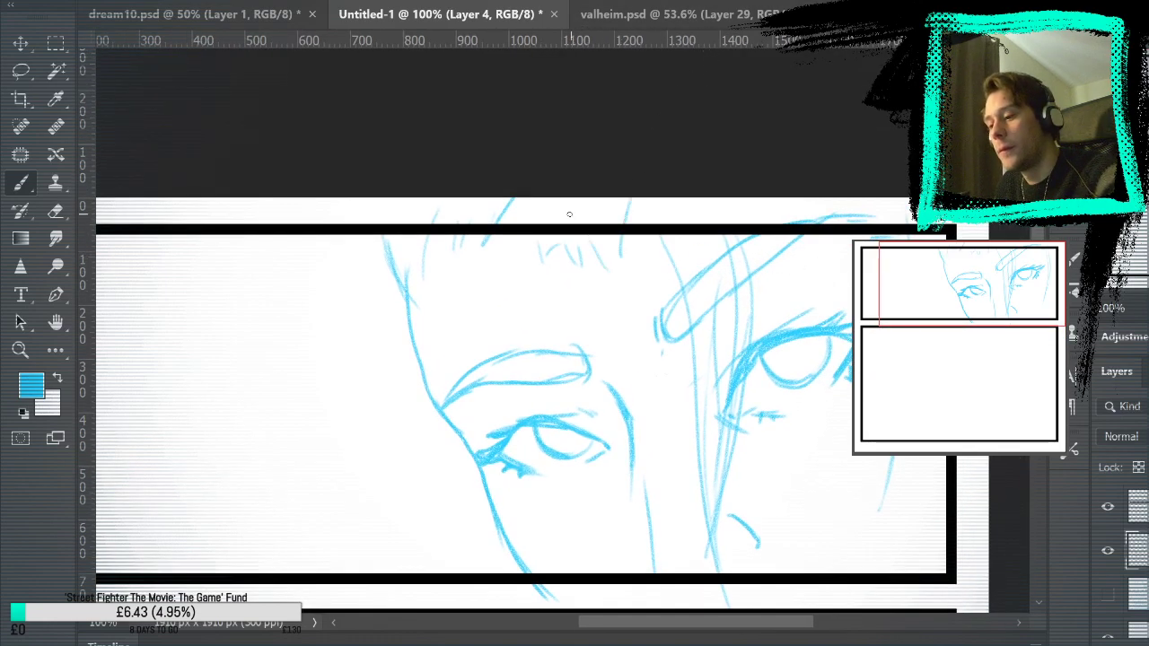
pyautogui.hotkey('ctrl', 'v')
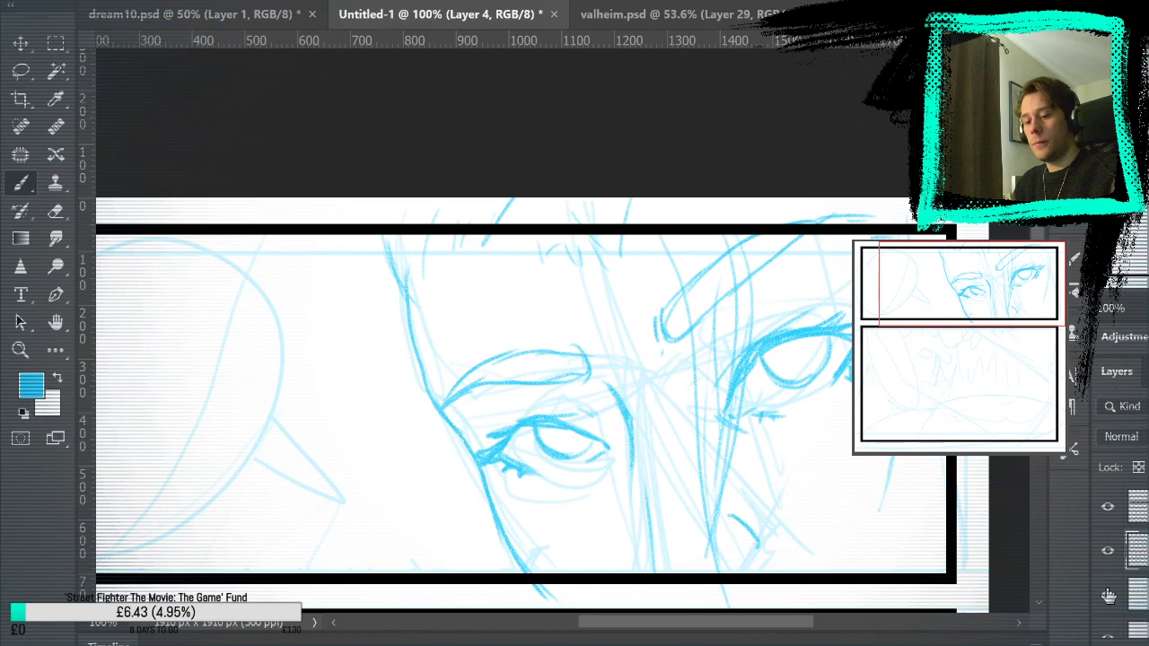
pyautogui.moveTo(990, 562); pyautogui.dragTo(1038, 418)
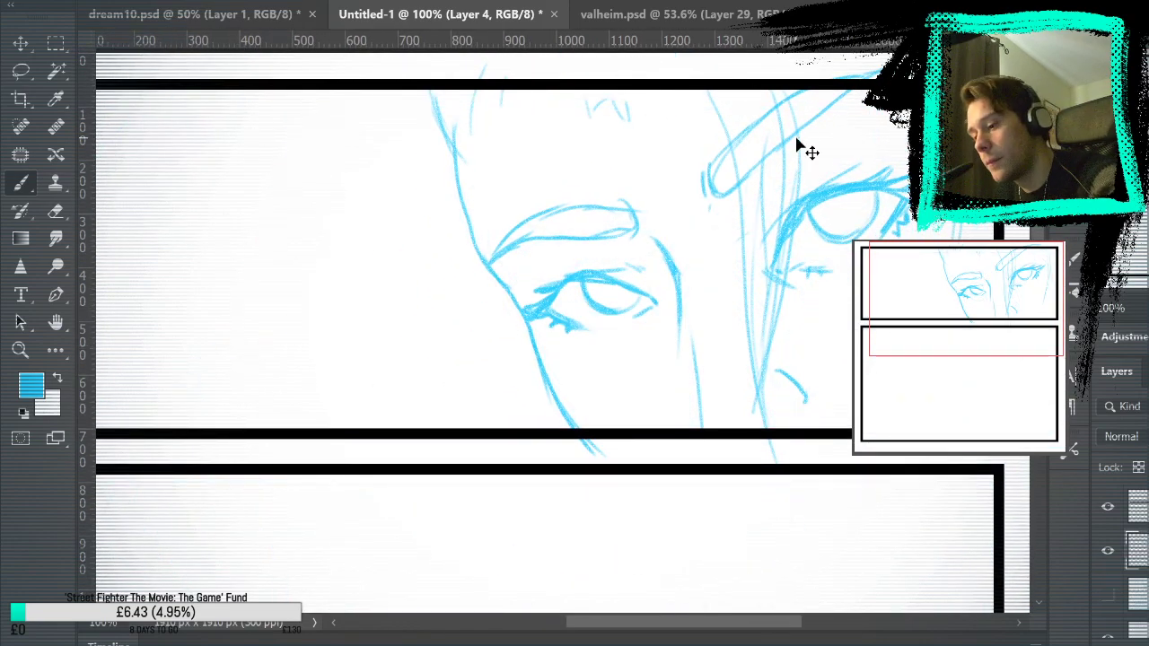
pyautogui.moveTo(834, 213); pyautogui.dragTo(676, 405)
pyautogui.hotkey('ctrl', 'z')
pyautogui.moveTo(882, 208); pyautogui.dragTo(738, 347)
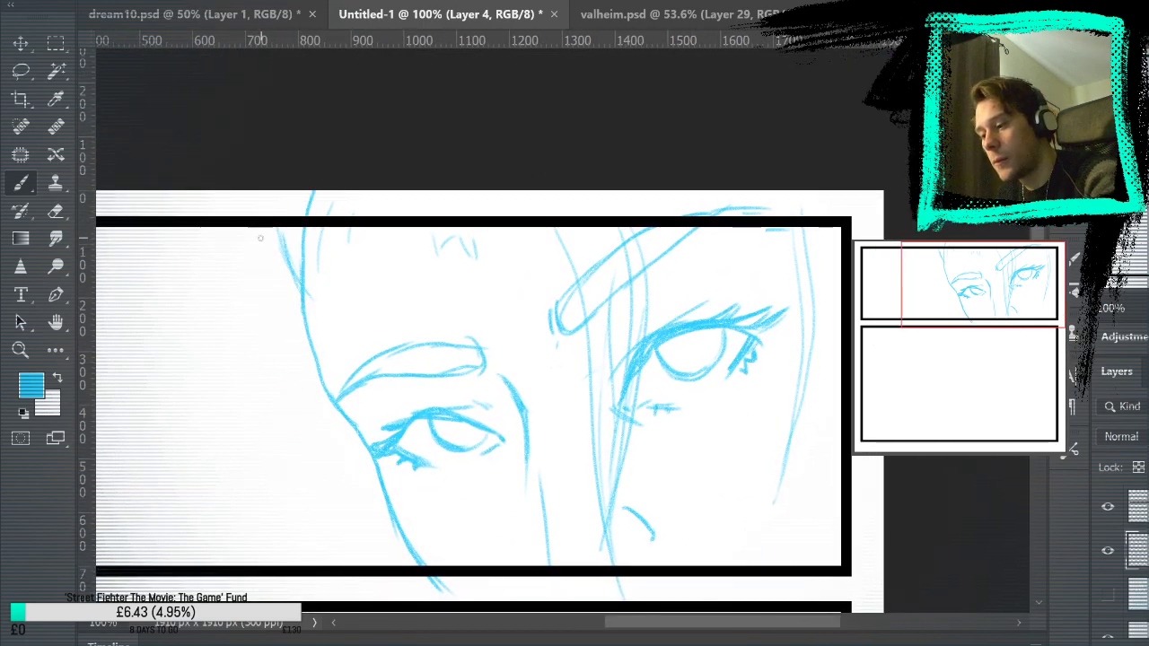
pyautogui.moveTo(296, 253)
pyautogui.mouseDown()
pyautogui.moveTo(413, 194)
pyautogui.moveTo(489, 193)
pyautogui.mouseUp()
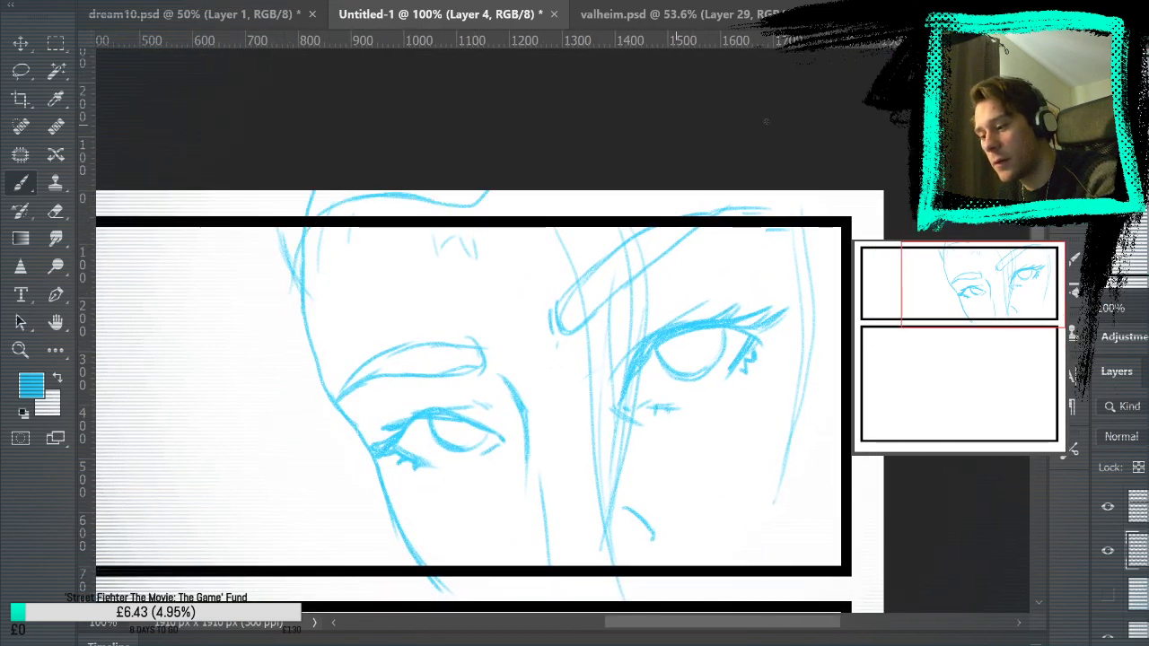
pyautogui.moveTo(848, 238); pyautogui.dragTo(863, 193)
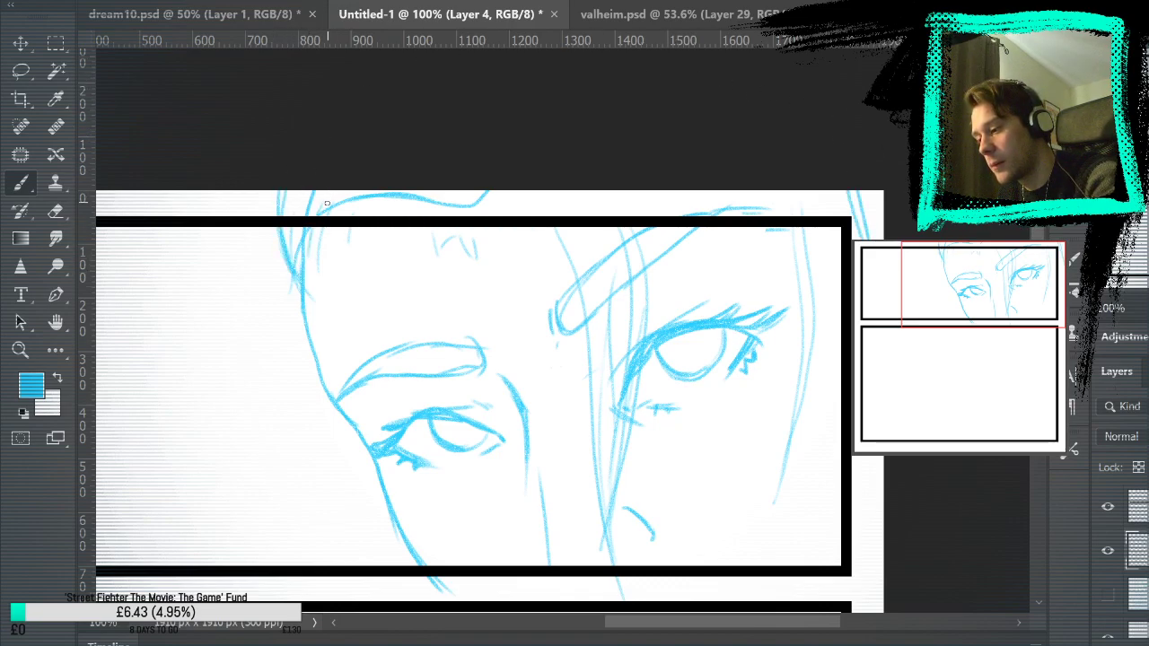
# Erase the strokes along the top edge of the upper panel, then return to the Brush
pyautogui.click(56, 214)
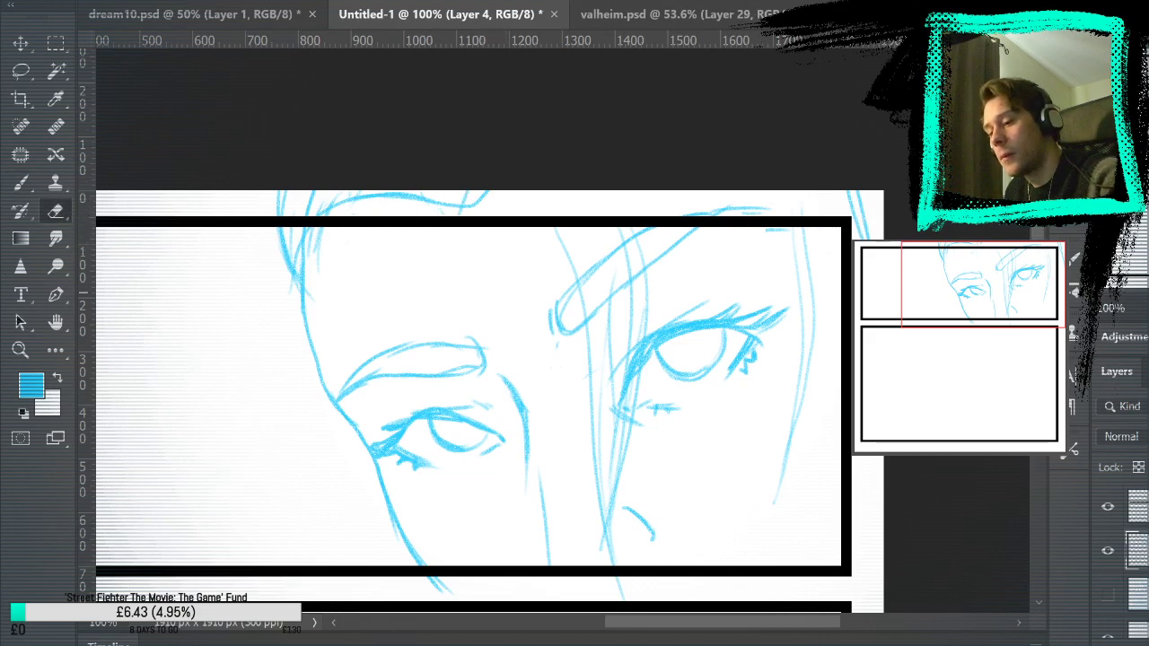
pyautogui.moveTo(866, 220); pyautogui.dragTo(235, 209)
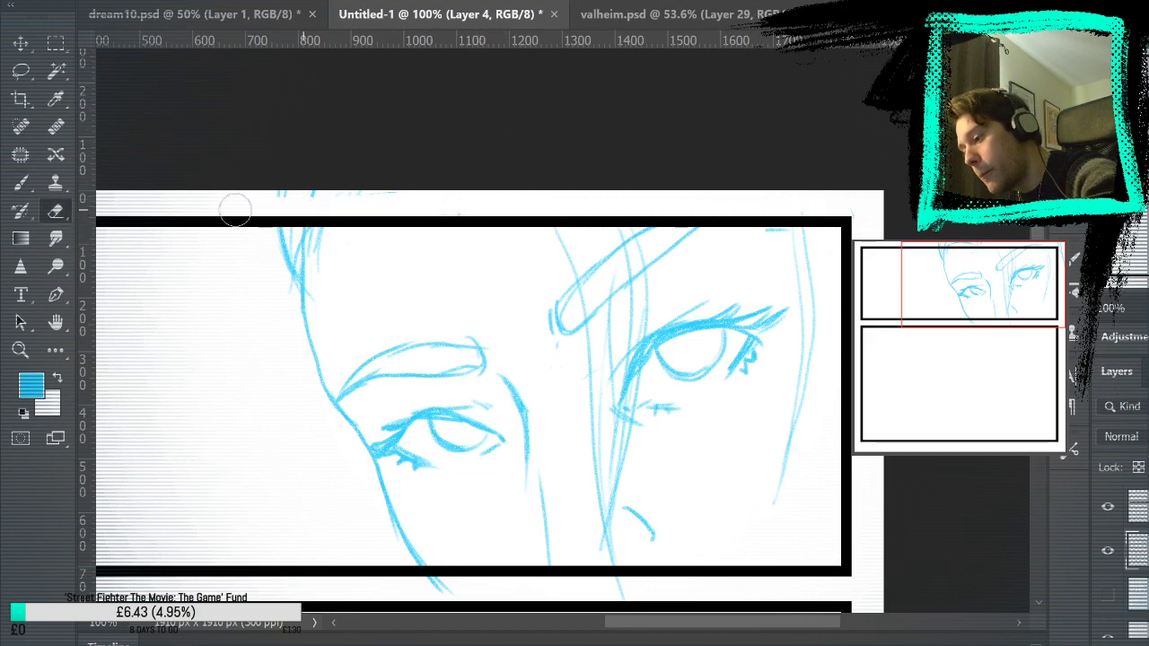
pyautogui.moveTo(418, 362); pyautogui.dragTo(534, 183)
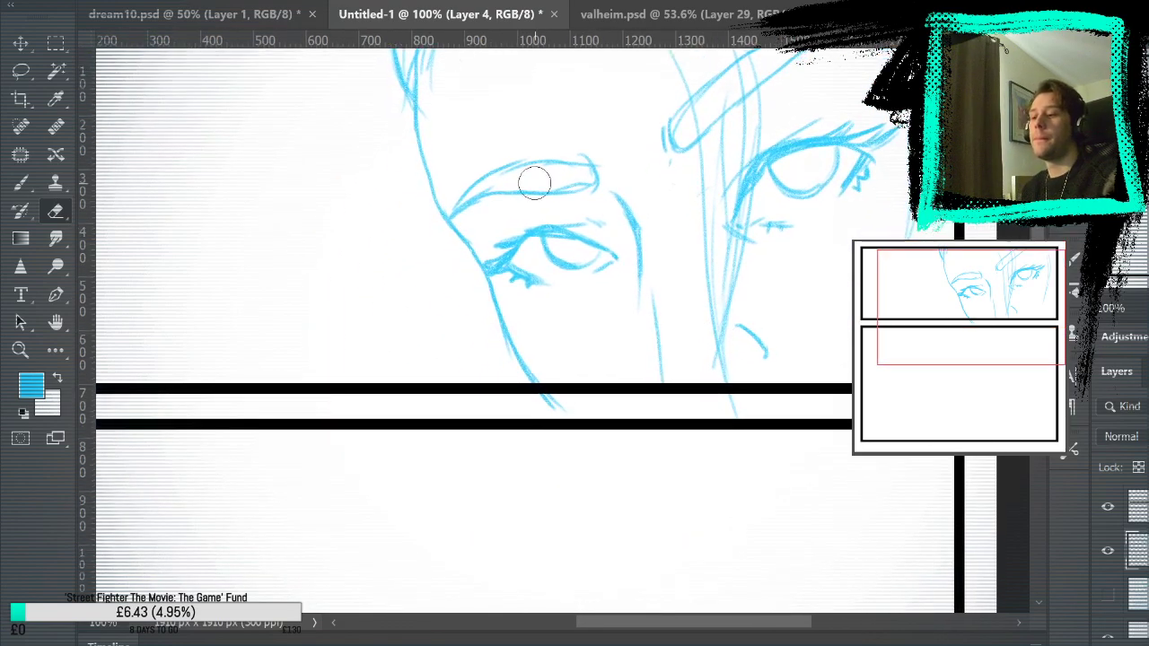
pyautogui.press('b')
pyautogui.moveTo(625, 203); pyautogui.dragTo(722, 314)
# Add extra strands along the face outline and short strokes below the eye
pyautogui.hotkey('ctrl', 'shift', 'Tab')
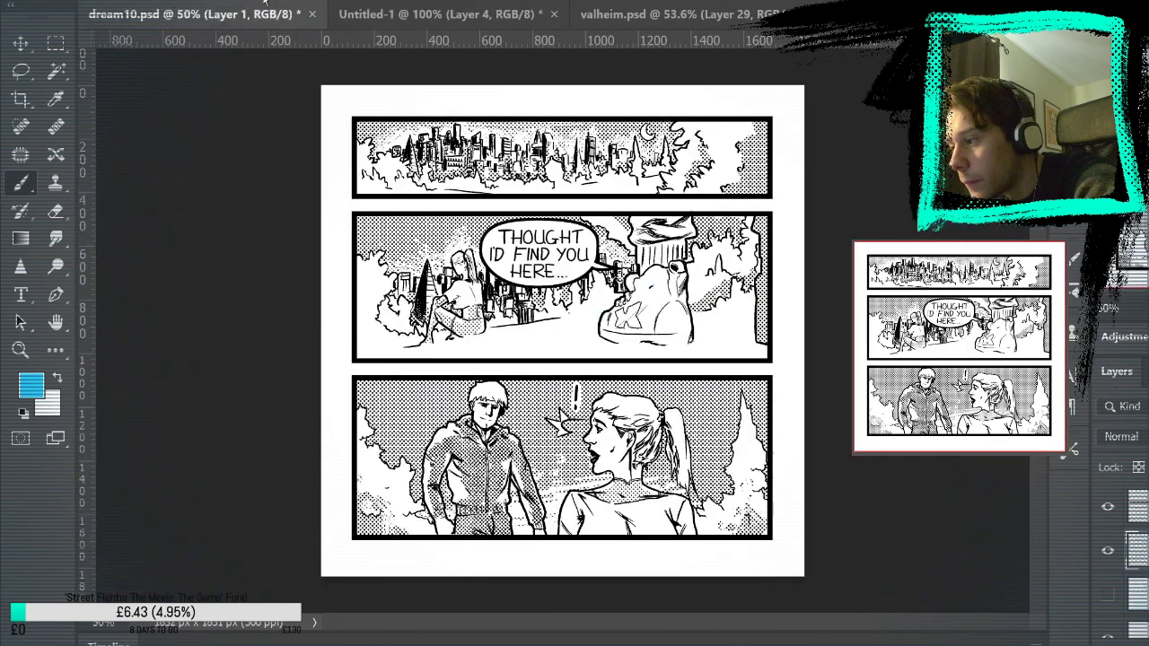
pyautogui.hotkey('ctrl', 'Tab')
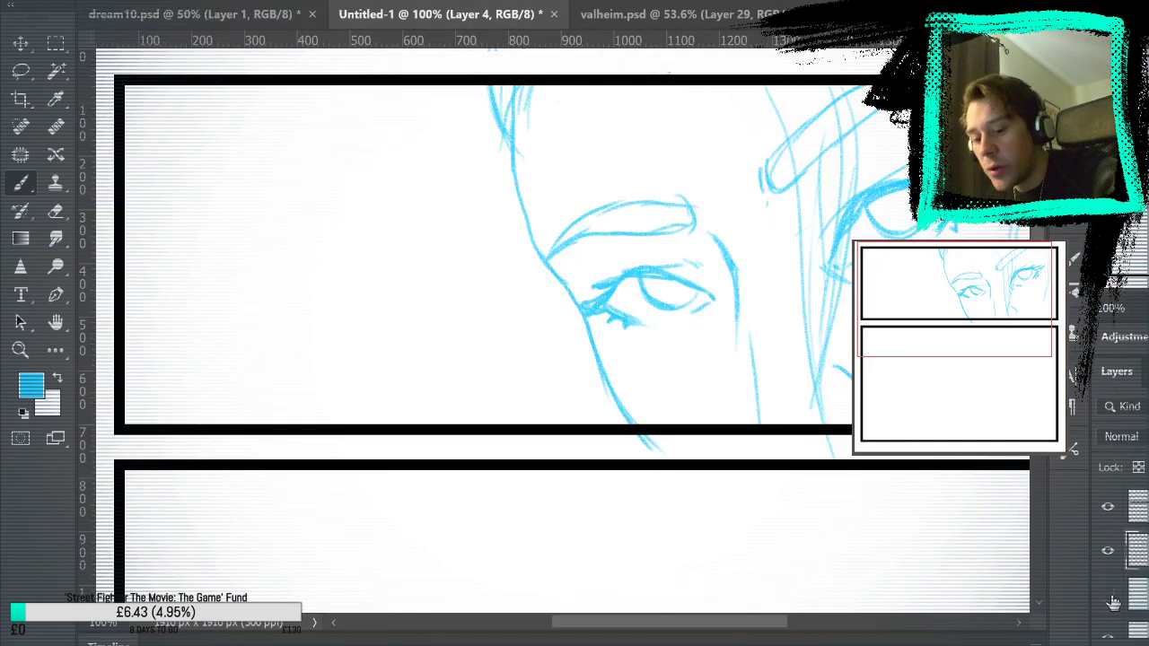
pyautogui.click(1108, 594)
pyautogui.click(1105, 592)
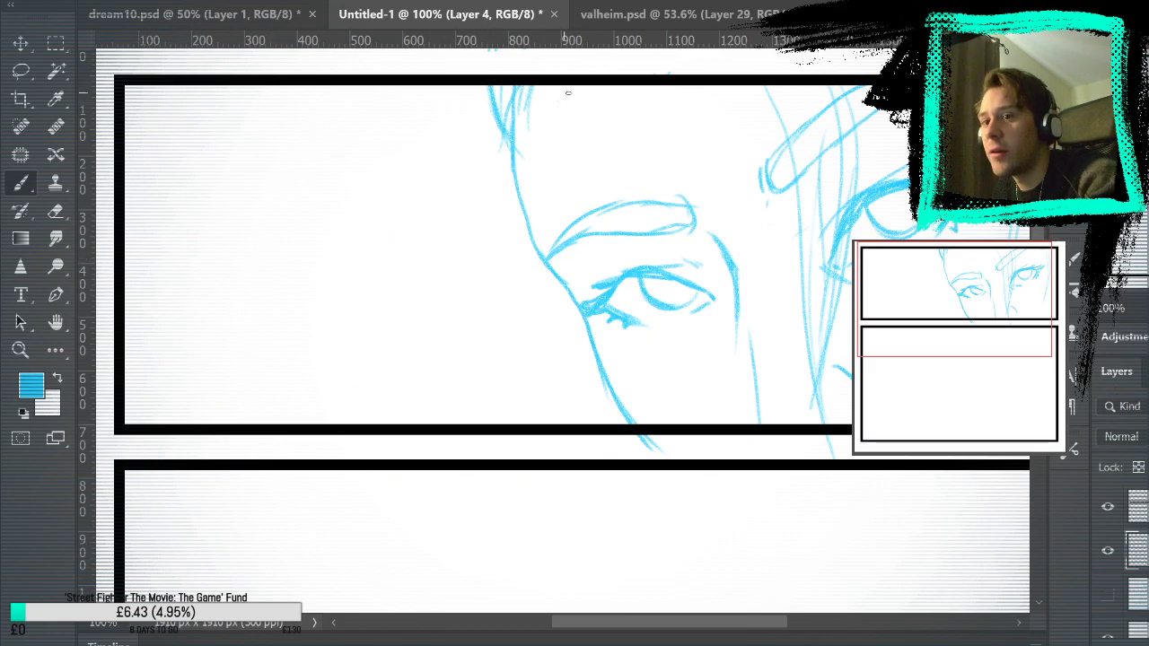
pyautogui.moveTo(522, 218); pyautogui.dragTo(420, 453)
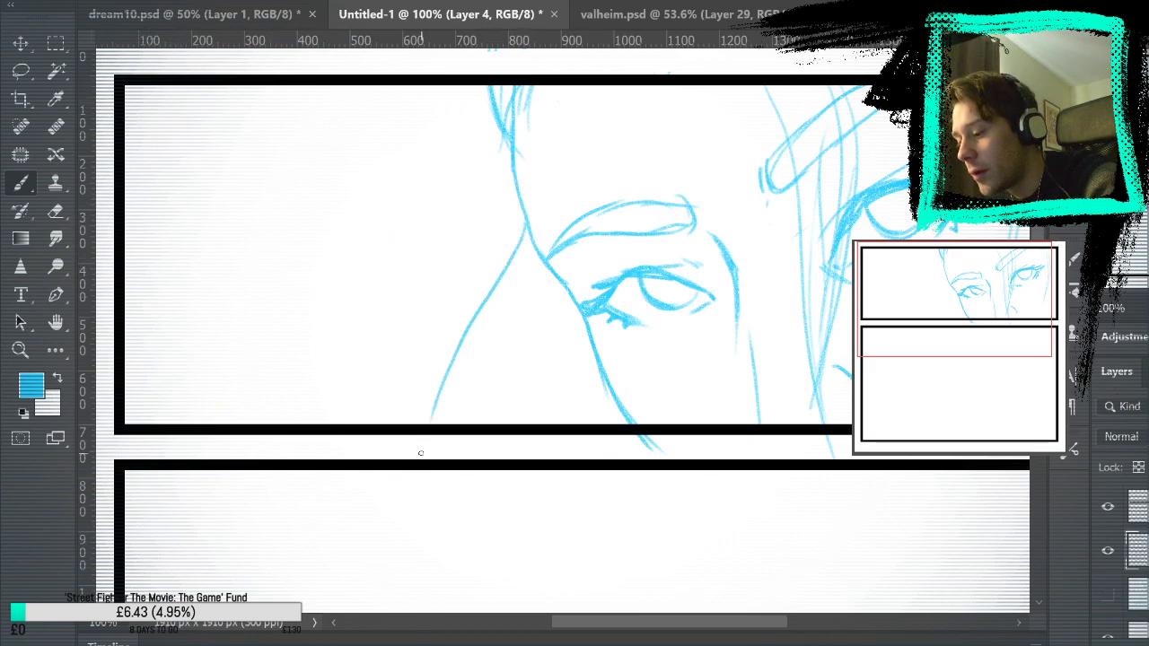
pyautogui.moveTo(526, 219); pyautogui.dragTo(431, 443)
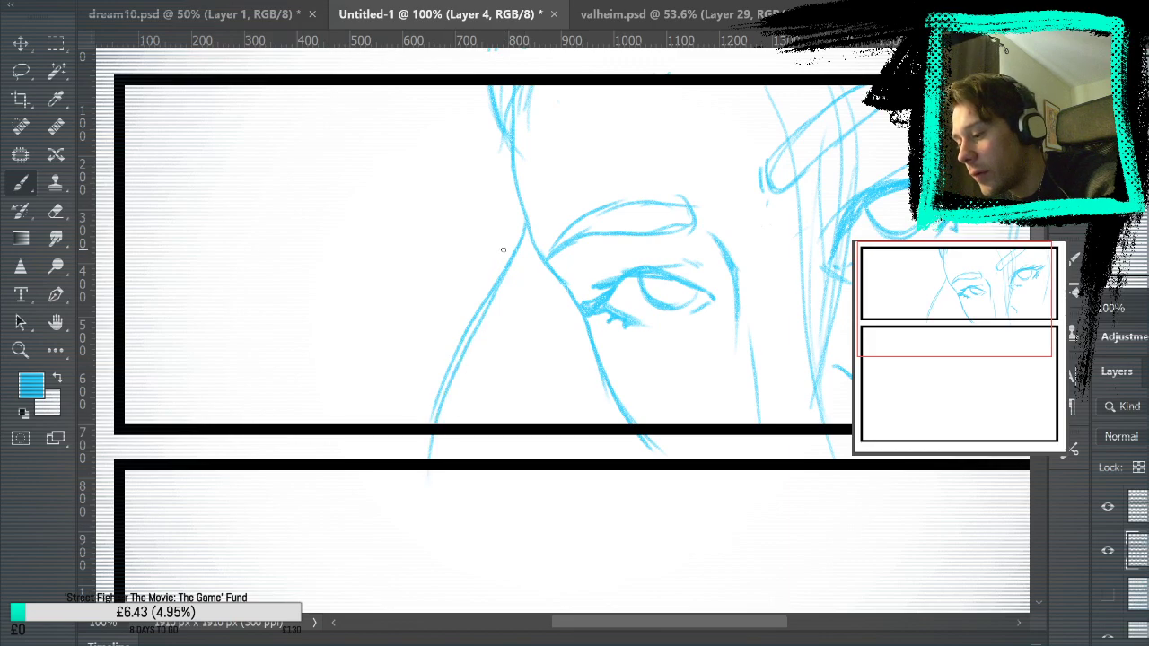
pyautogui.moveTo(503, 249); pyautogui.dragTo(409, 422)
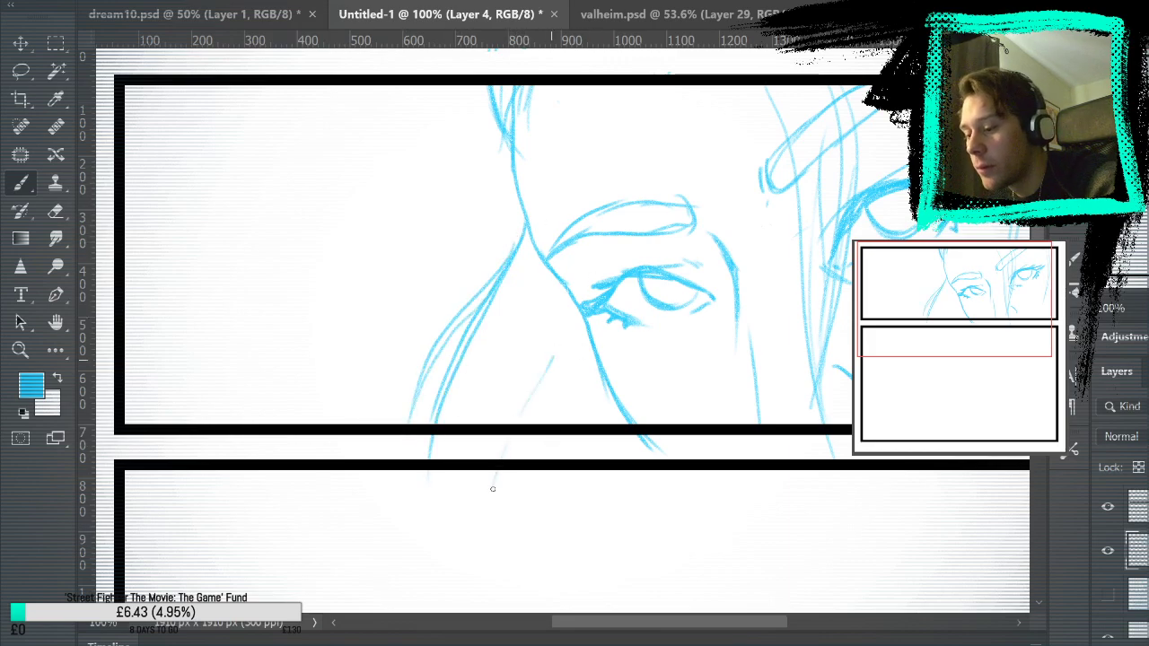
pyautogui.moveTo(554, 342); pyautogui.dragTo(508, 425)
pyautogui.moveTo(585, 347); pyautogui.dragTo(569, 388)
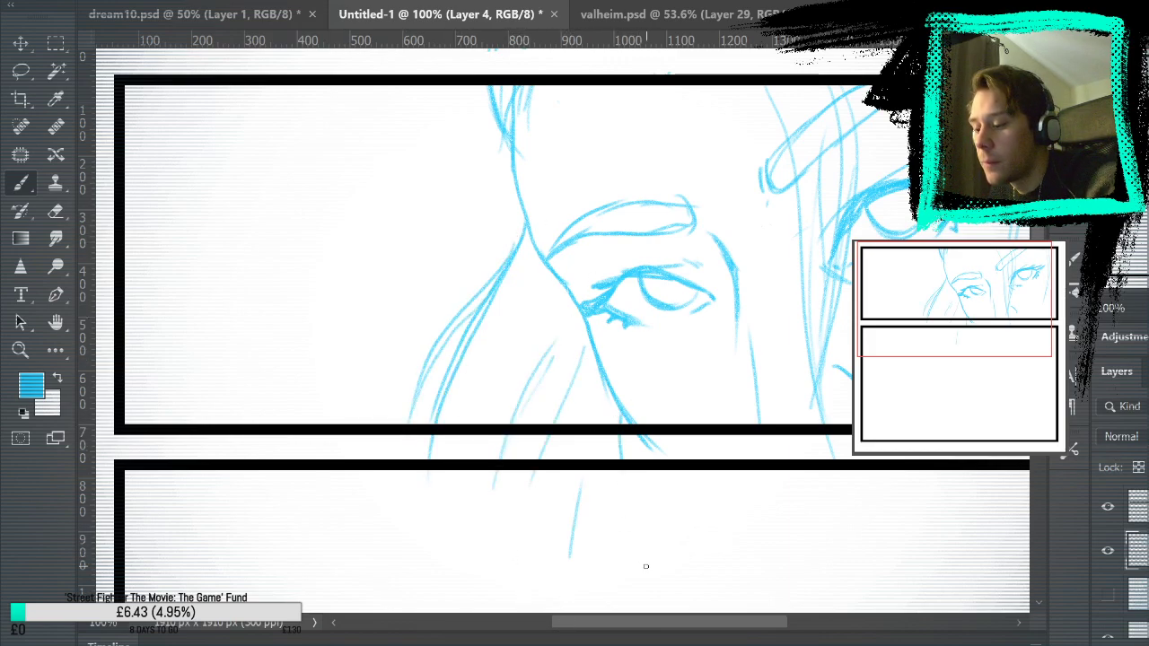
# Zoom out to the full page and erase stray lines below the upper panel border
pyautogui.hotkey('ctrl', '0')
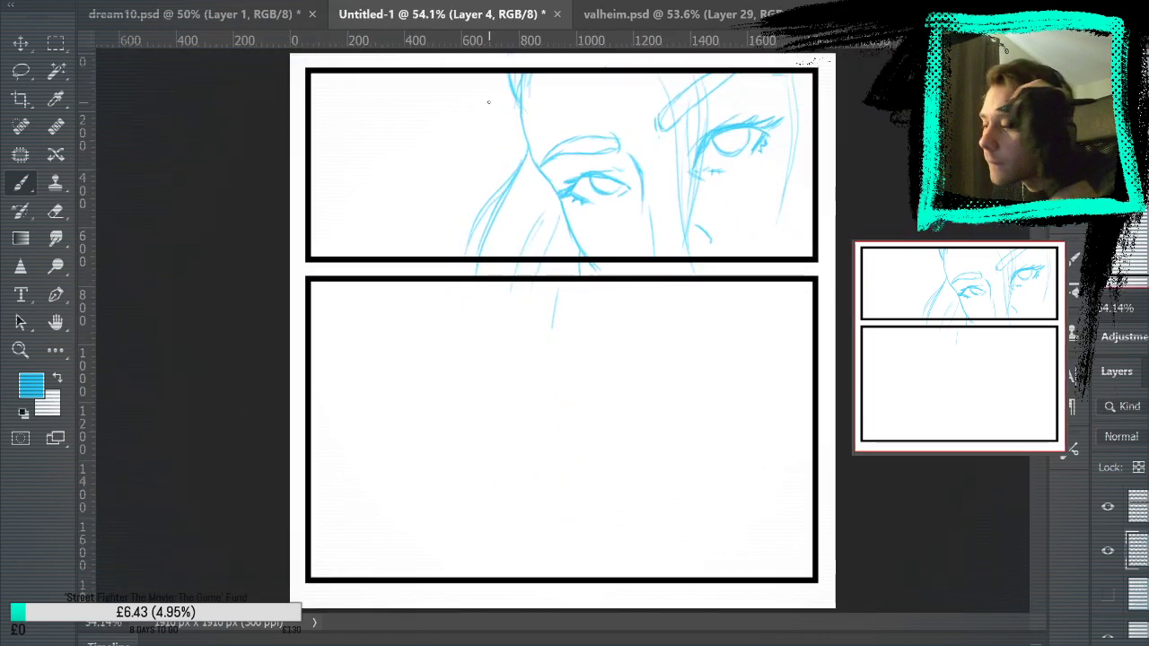
pyautogui.click(55, 211)
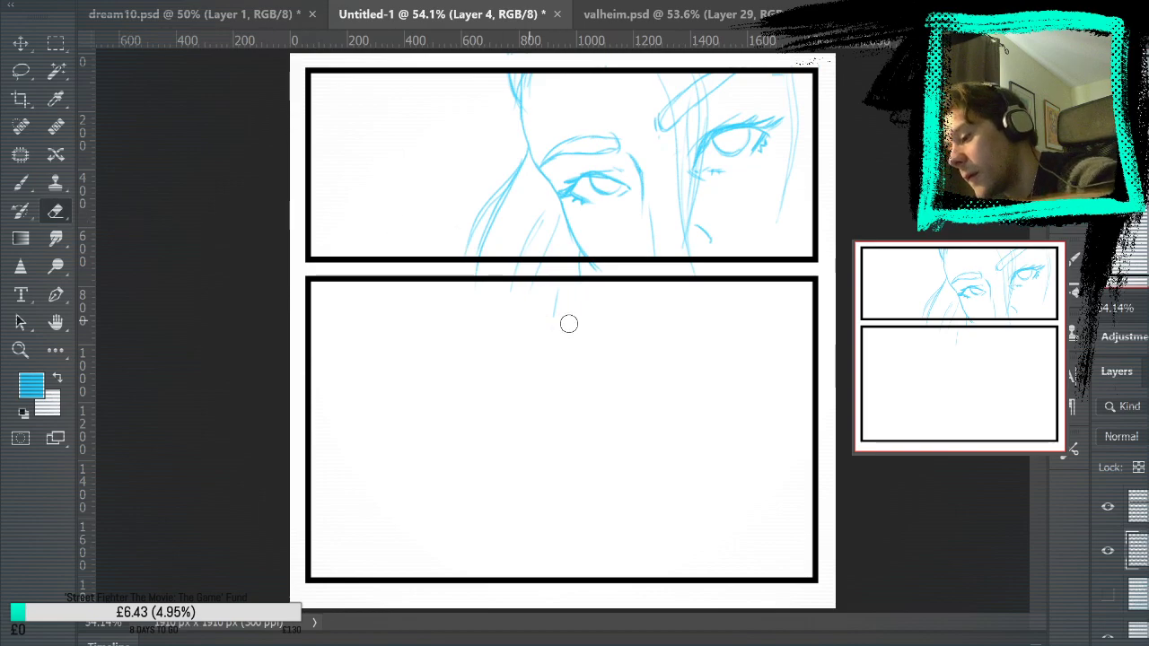
pyautogui.moveTo(567, 320)
pyautogui.mouseDown()
pyautogui.moveTo(538, 274)
pyautogui.moveTo(633, 266)
pyautogui.moveTo(545, 325)
pyautogui.mouseUp()
pyautogui.hotkey('ctrl', 'z')
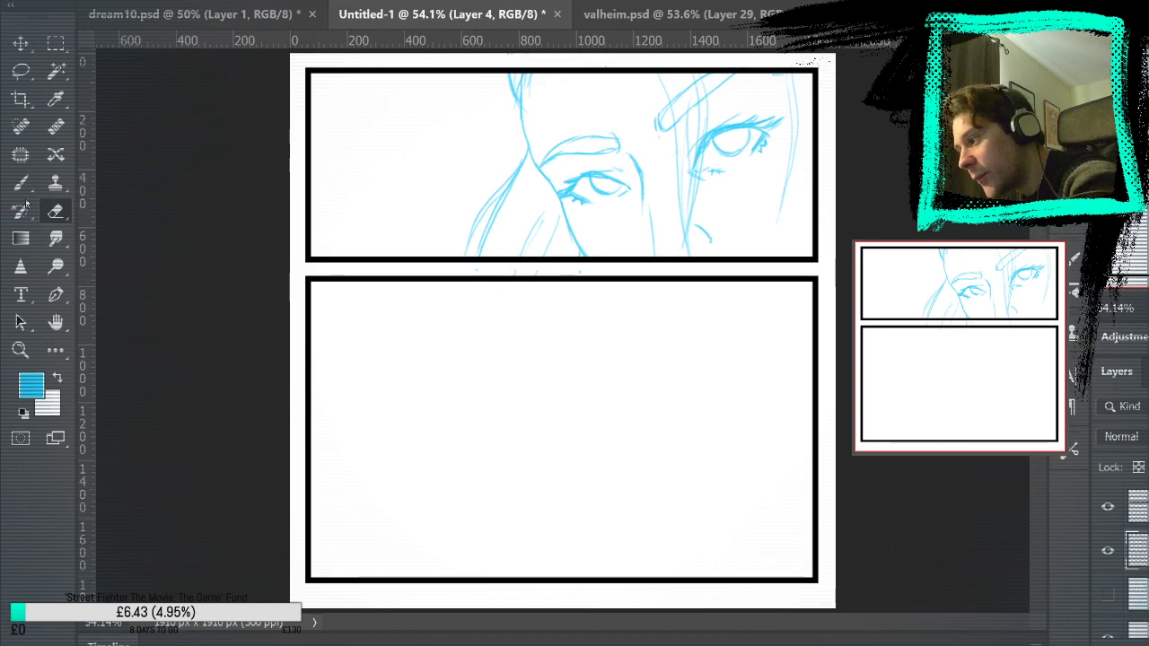
pyautogui.press('b')
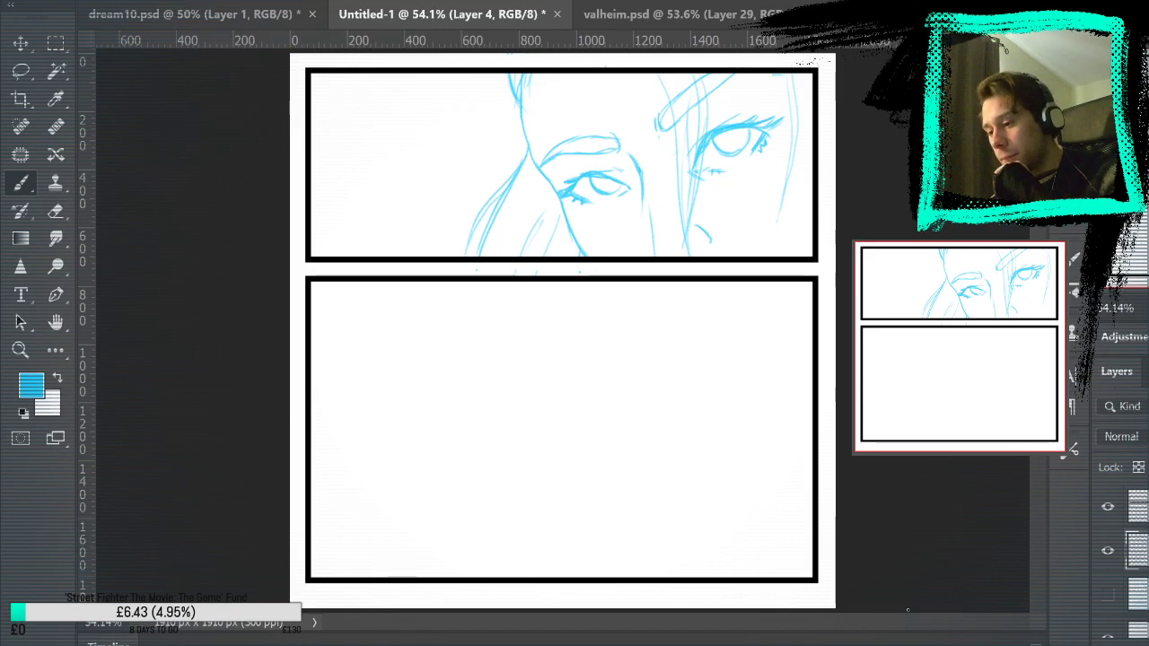
# Lasso the left eye and nudge it slightly to the right
pyautogui.press('l')
pyautogui.moveTo(610, 158)
pyautogui.mouseDown()
pyautogui.moveTo(639, 197)
pyautogui.moveTo(607, 159)
pyautogui.mouseUp()
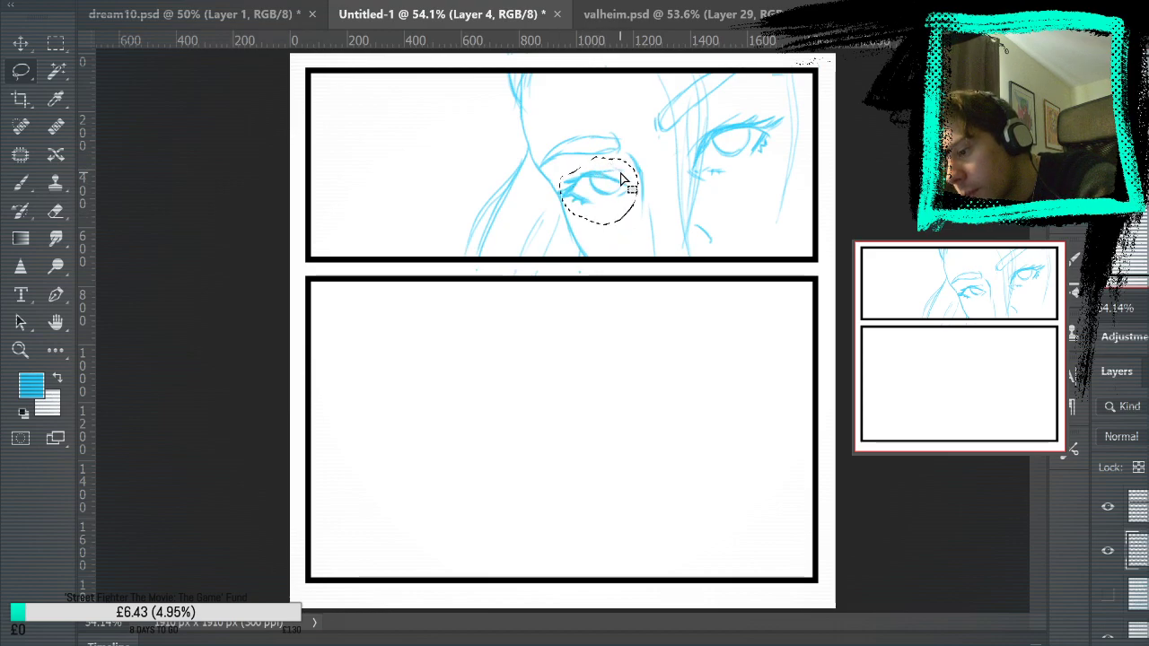
pyautogui.press('v')
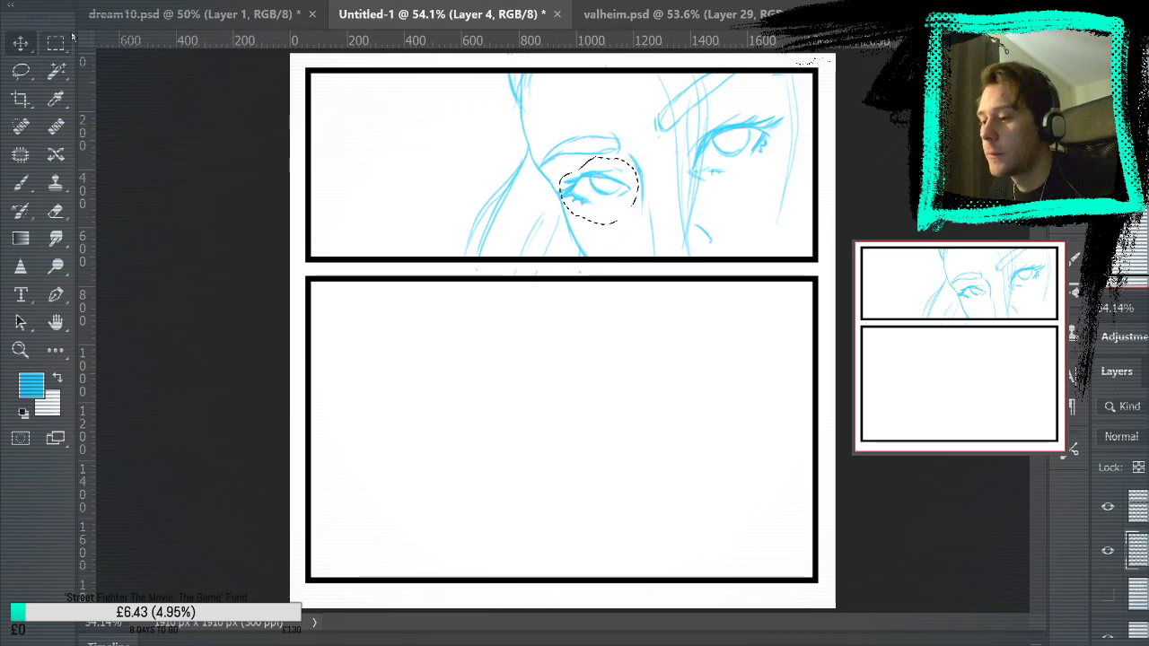
pyautogui.press('Right')
pyautogui.press('Right')
pyautogui.press('Right')
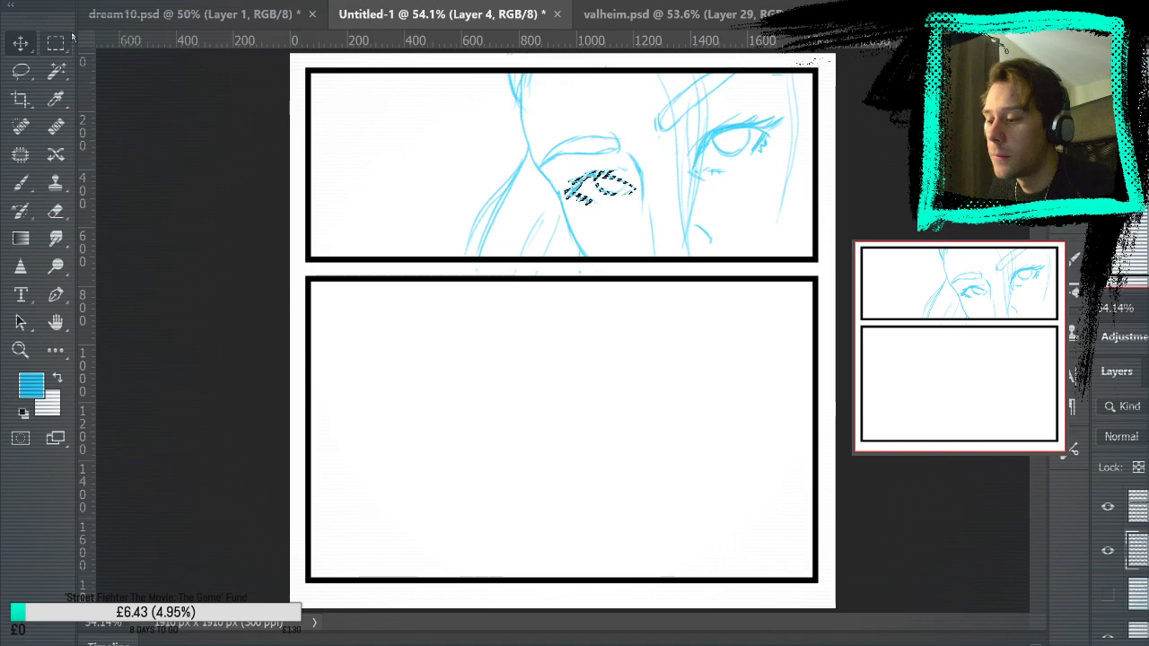
pyautogui.click(56, 43)
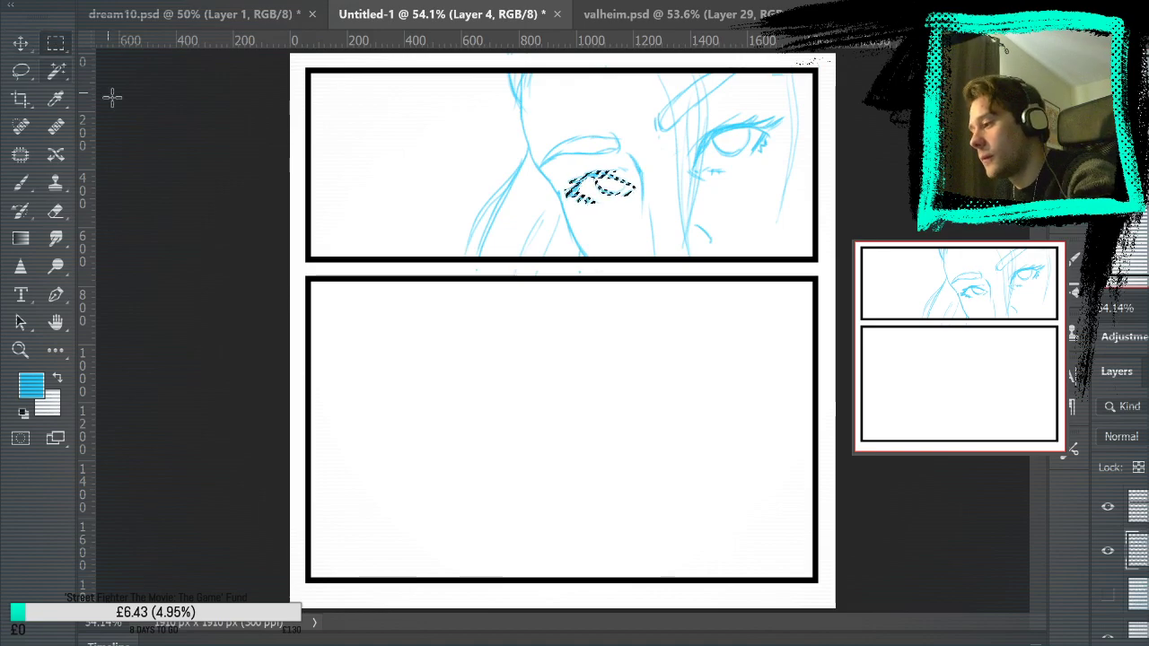
pyautogui.hotkey('ctrl', 'd')
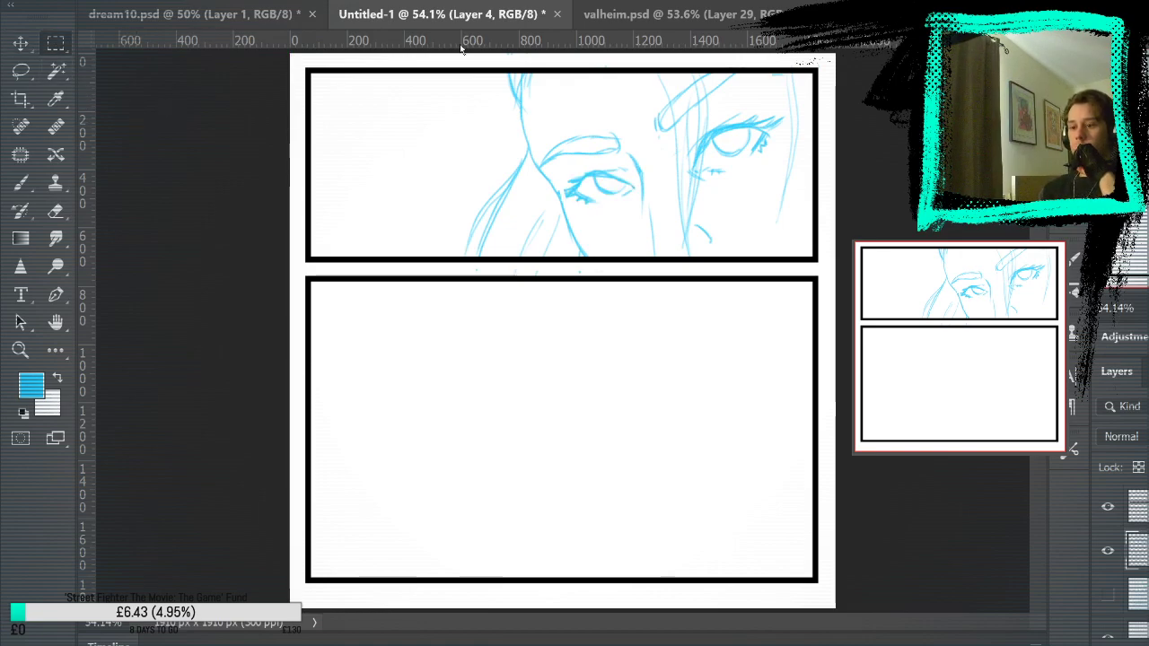
pyautogui.press('b')
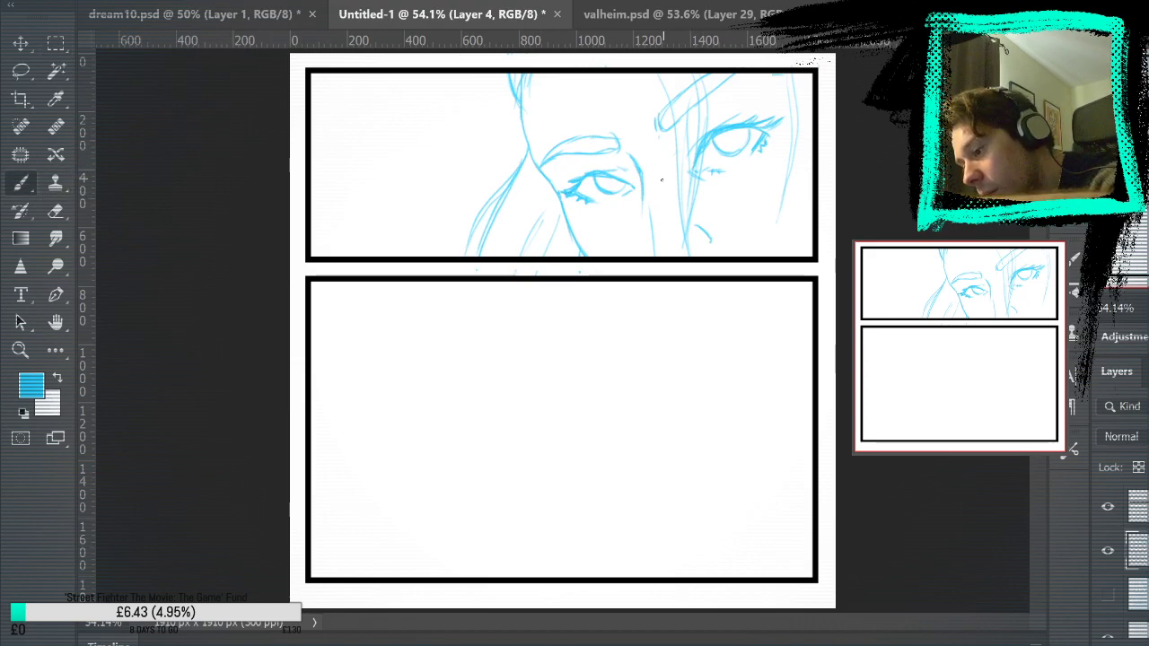
# Reselect the left eye, reshape it with Free Transform, commit, and deselect
pyautogui.press('l')
pyautogui.moveTo(610, 158)
pyautogui.mouseDown()
pyautogui.moveTo(571, 207)
pyautogui.moveTo(610, 170)
pyautogui.mouseUp()
pyautogui.hotkey('ctrl', 't')
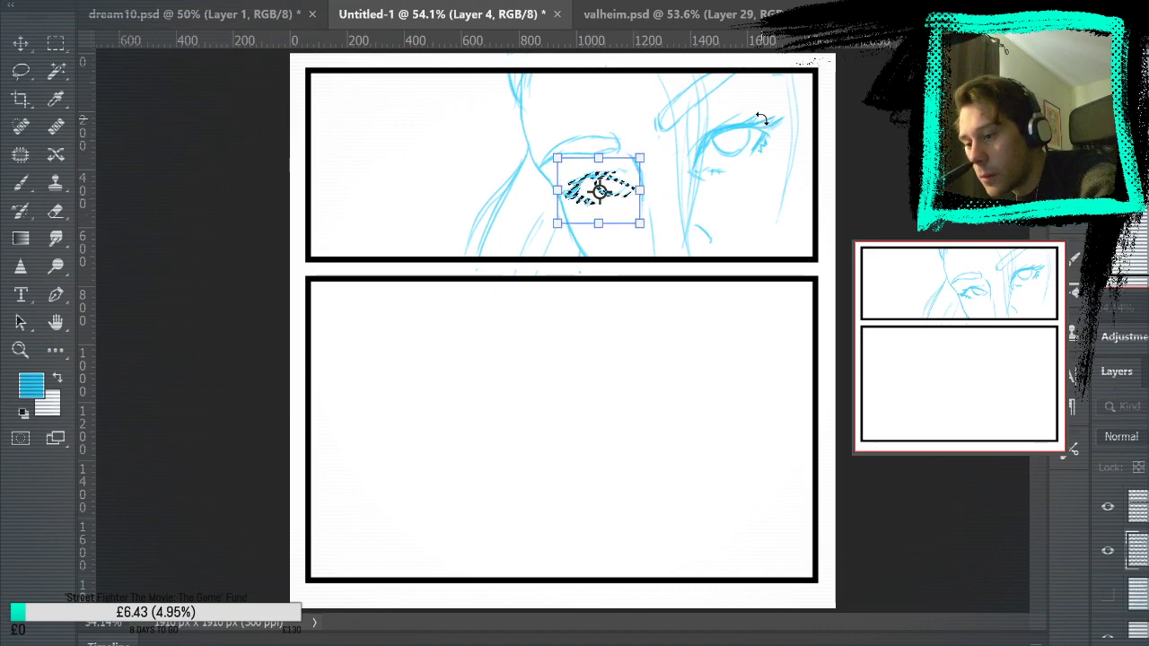
pyautogui.press('Return')
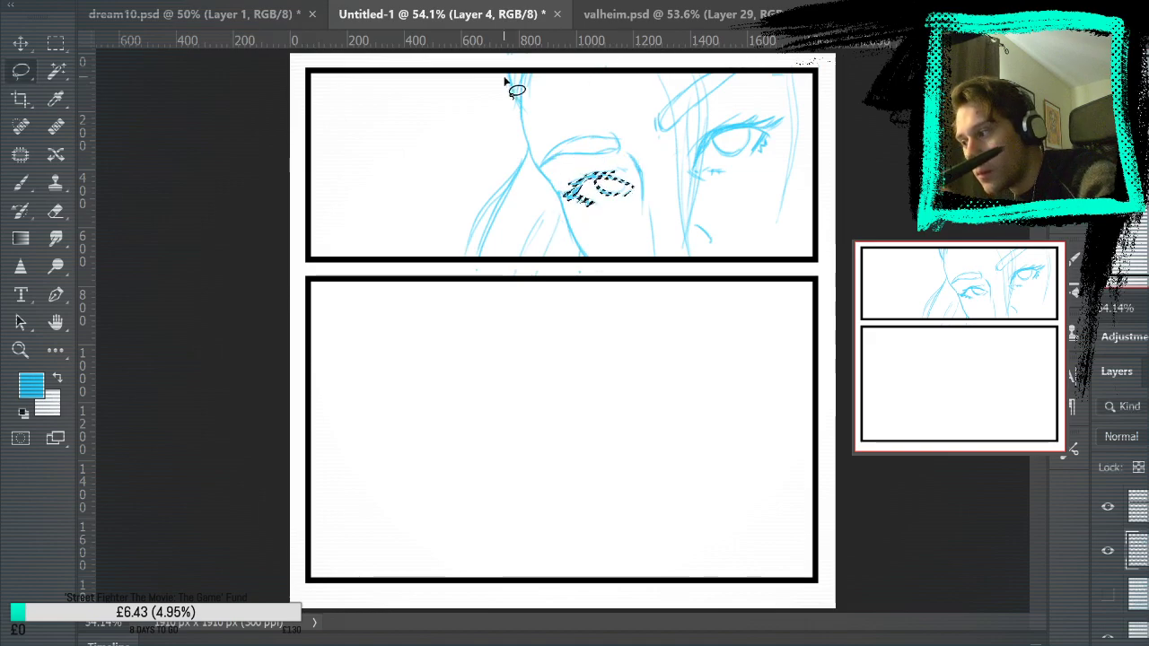
pyautogui.press('m')
pyautogui.hotkey('ctrl', 'd')
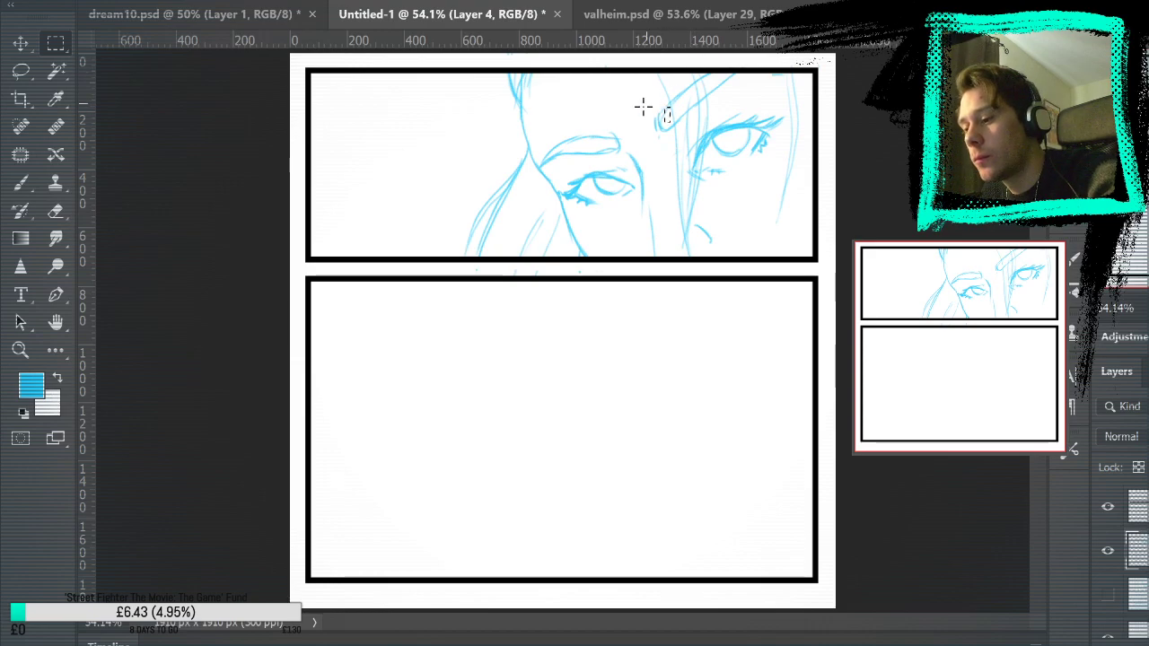
# Hatch in the eyebrow and darken the nose bridge and cheek lines, undoing one stray stroke
pyautogui.click(21, 182)
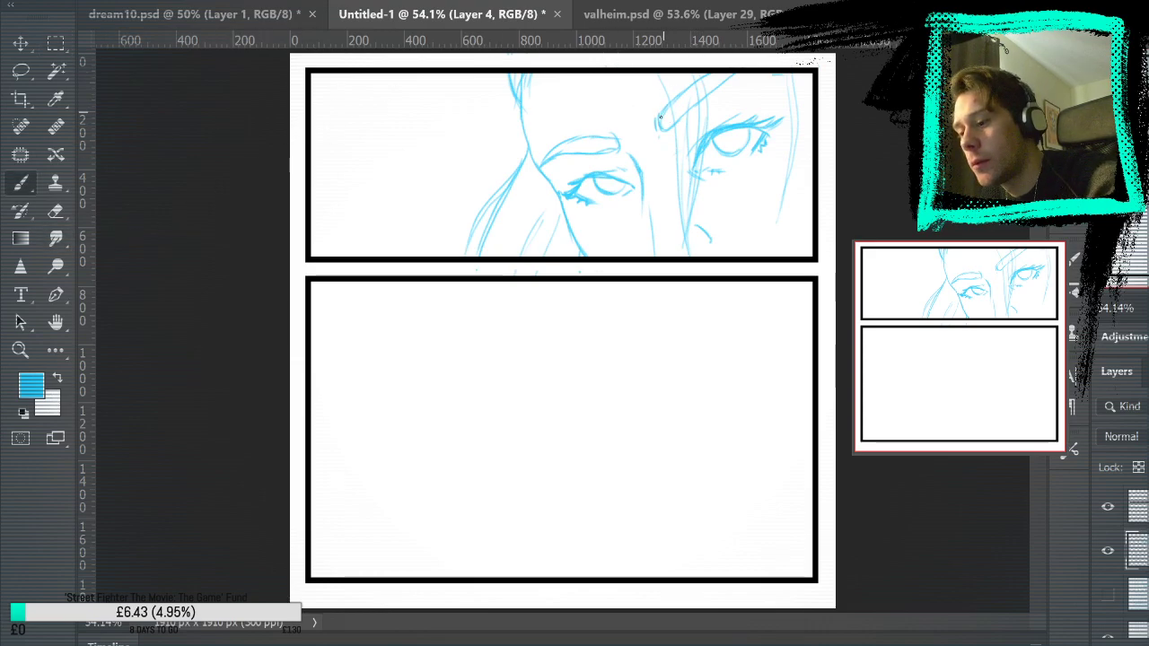
pyautogui.moveTo(666, 124)
pyautogui.mouseDown()
pyautogui.moveTo(691, 83)
pyautogui.moveTo(732, 72)
pyautogui.mouseUp()
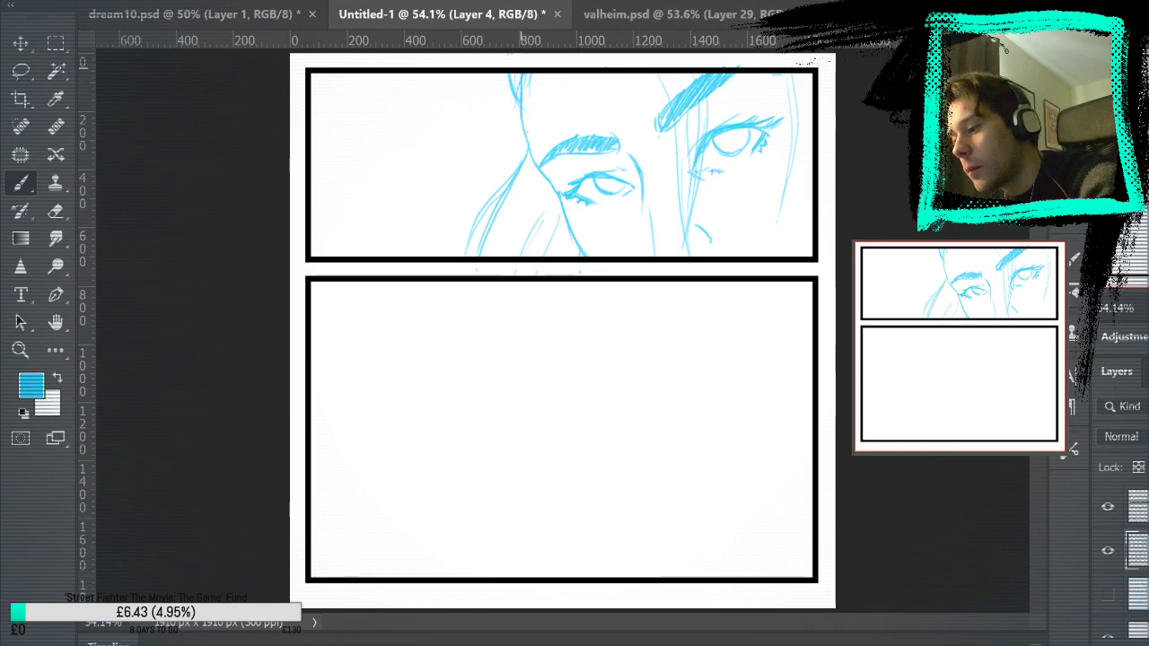
pyautogui.moveTo(521, 104); pyautogui.dragTo(563, 206)
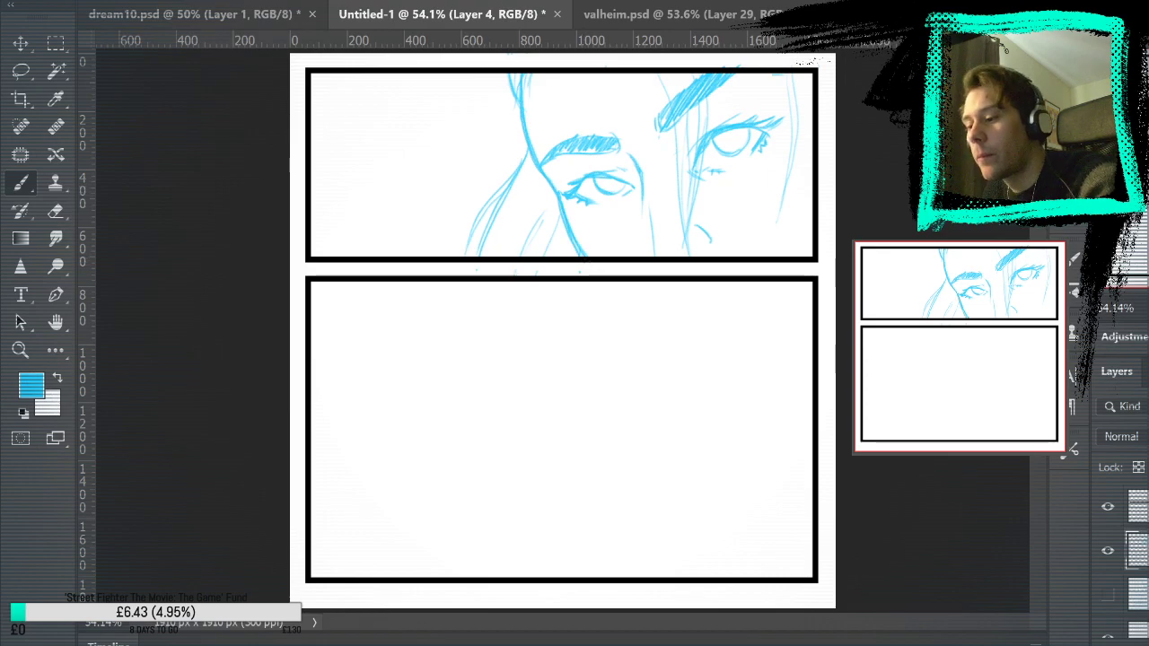
pyautogui.moveTo(640, 167); pyautogui.dragTo(655, 255)
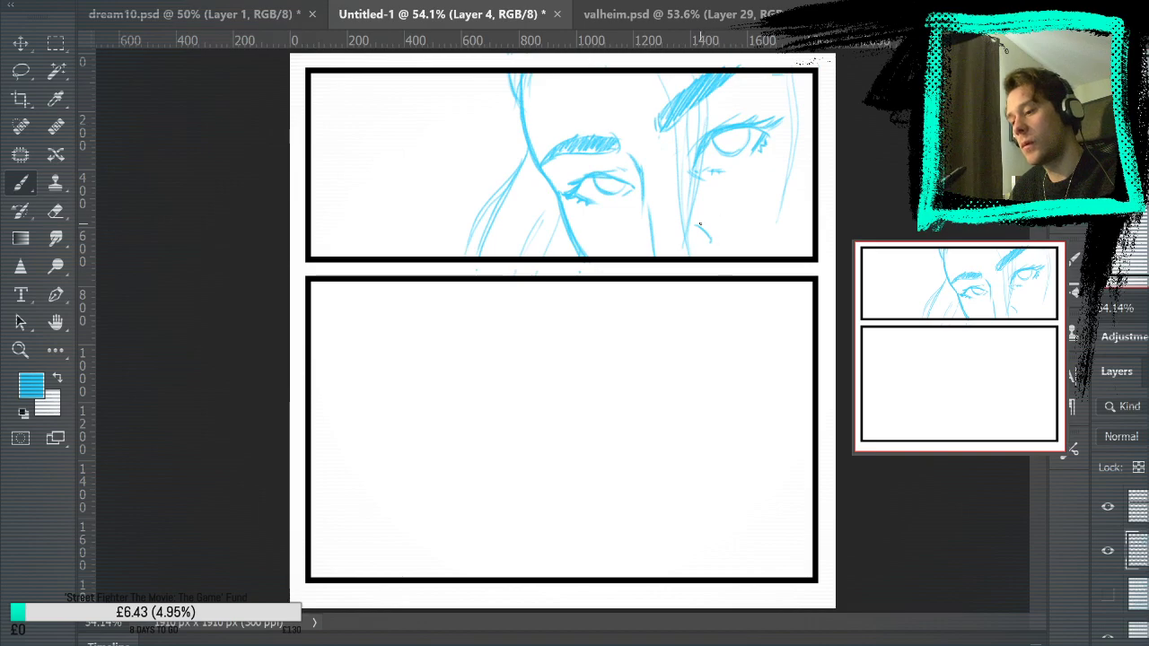
pyautogui.press('e')
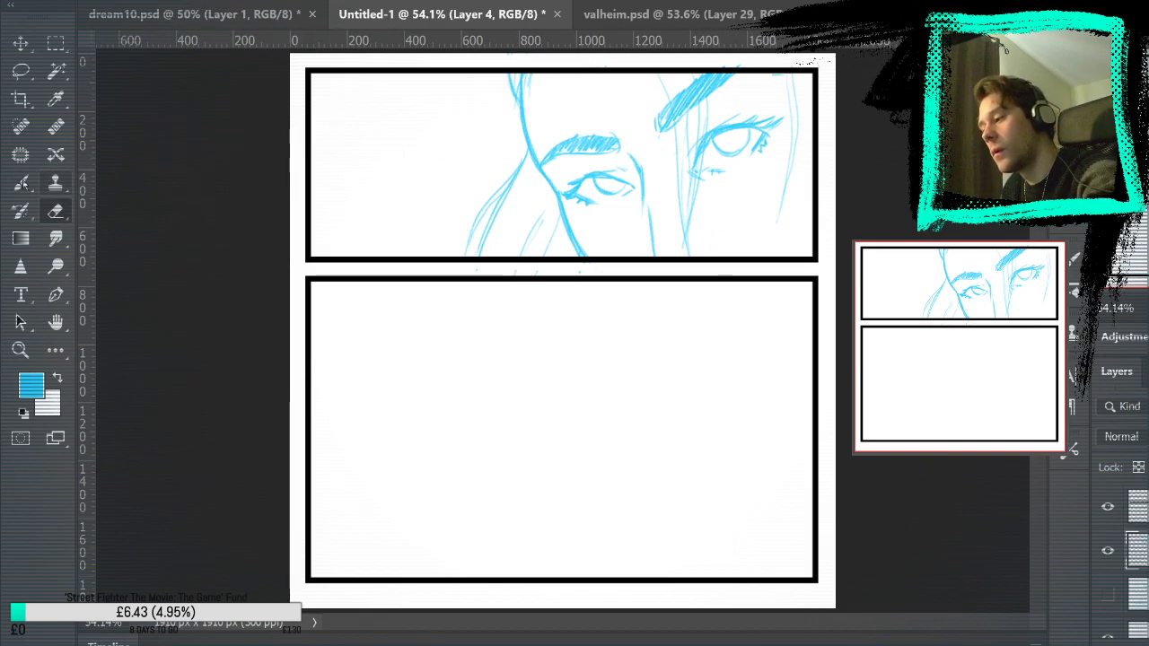
pyautogui.press('b')
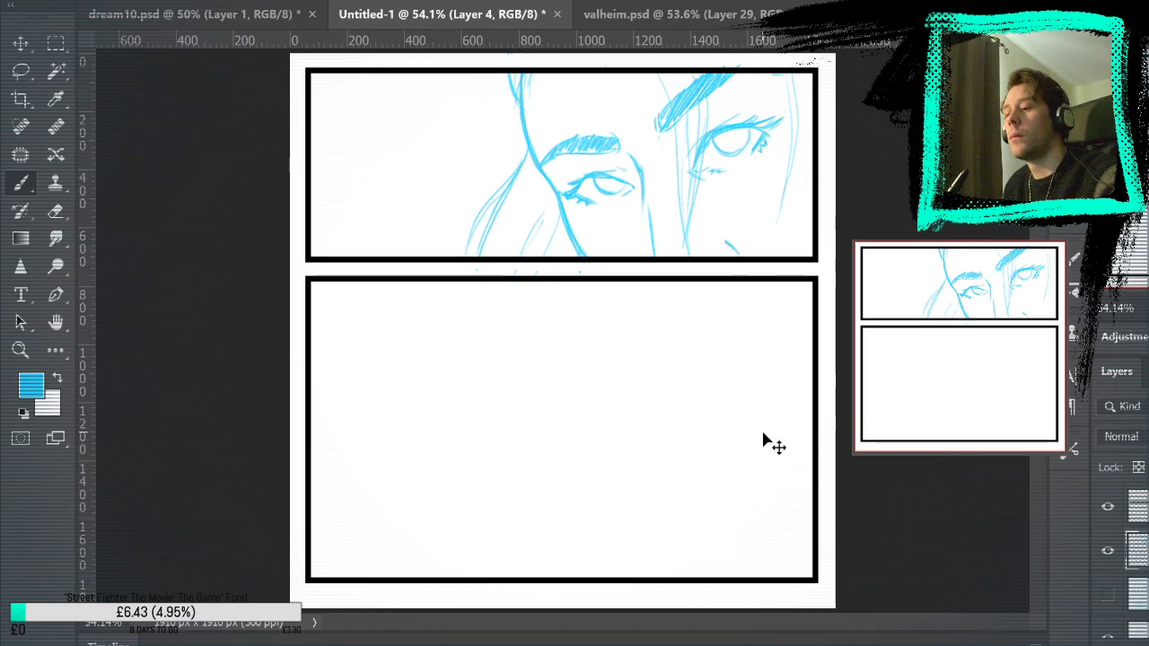
pyautogui.hotkey('ctrl', 'z')
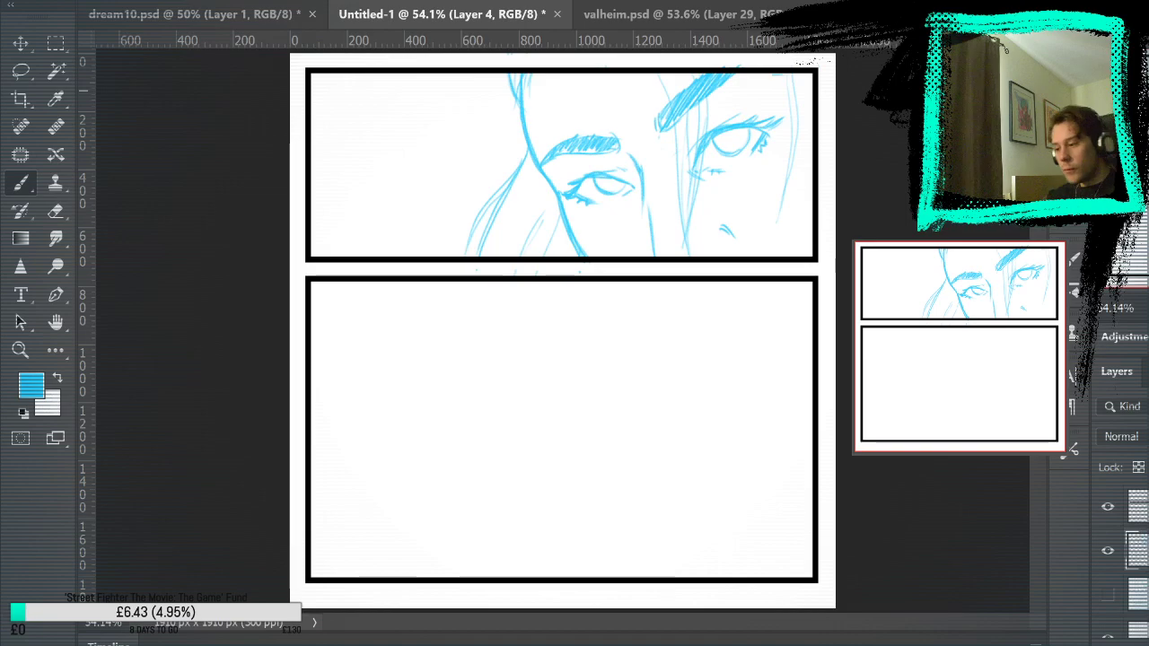
# With the rough layer visible, outline the hand's outer, lower and left edges in the lower panel
pyautogui.click(1107, 594)
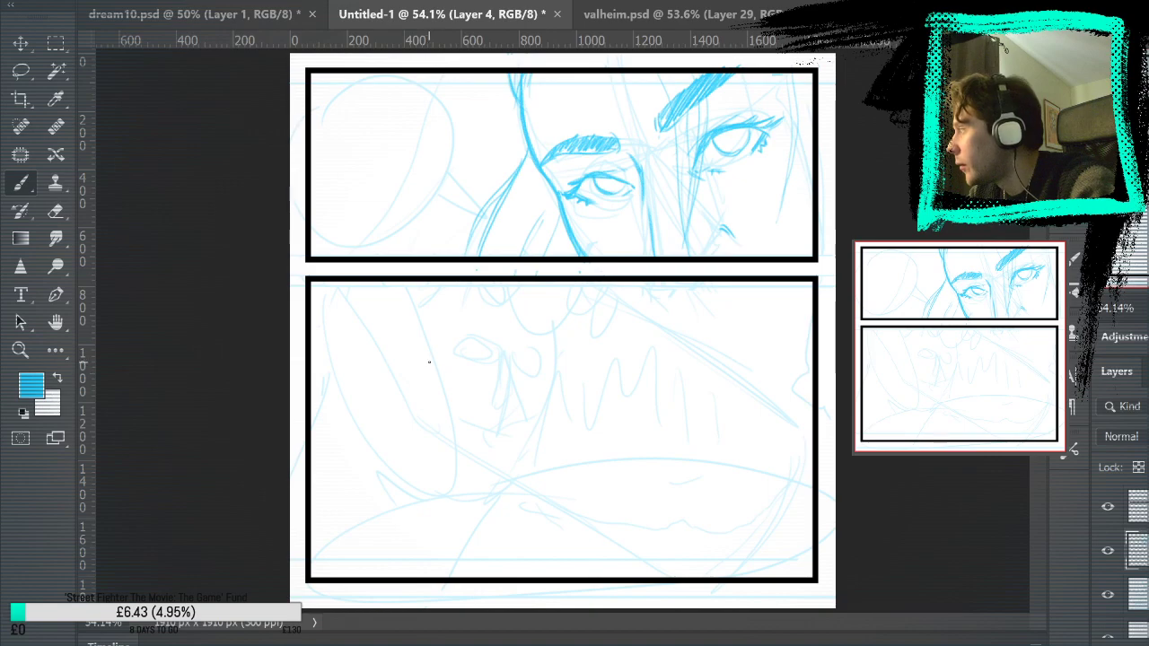
pyautogui.moveTo(415, 323); pyautogui.dragTo(453, 397)
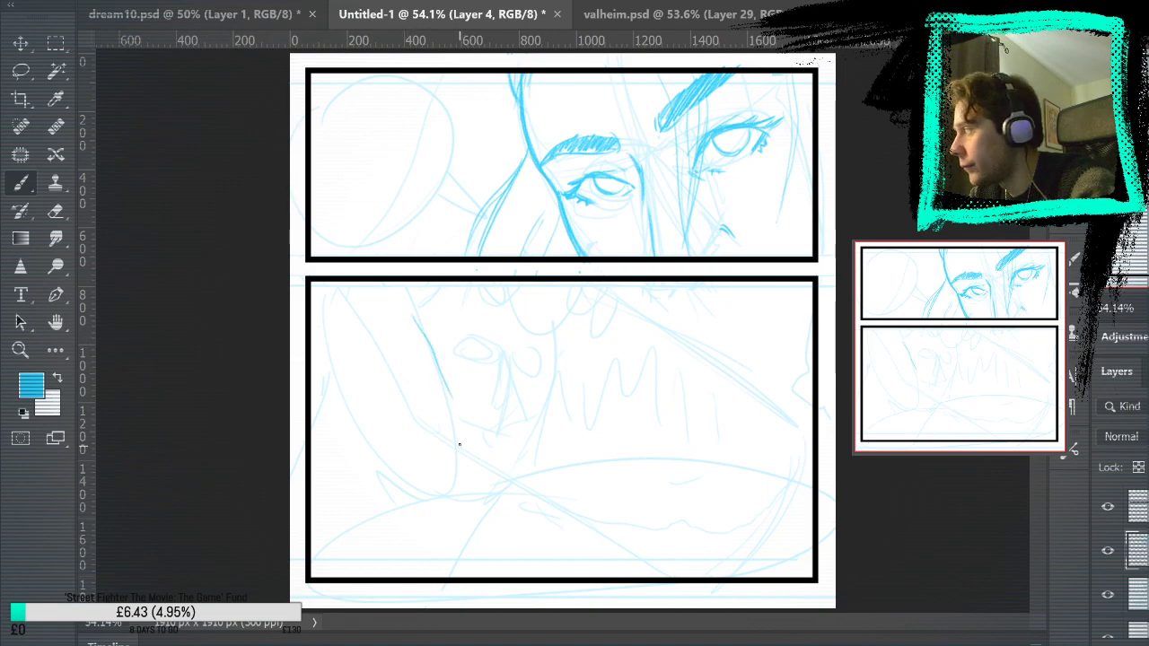
pyautogui.moveTo(415, 322)
pyautogui.mouseDown()
pyautogui.moveTo(459, 436)
pyautogui.moveTo(410, 320)
pyautogui.mouseUp()
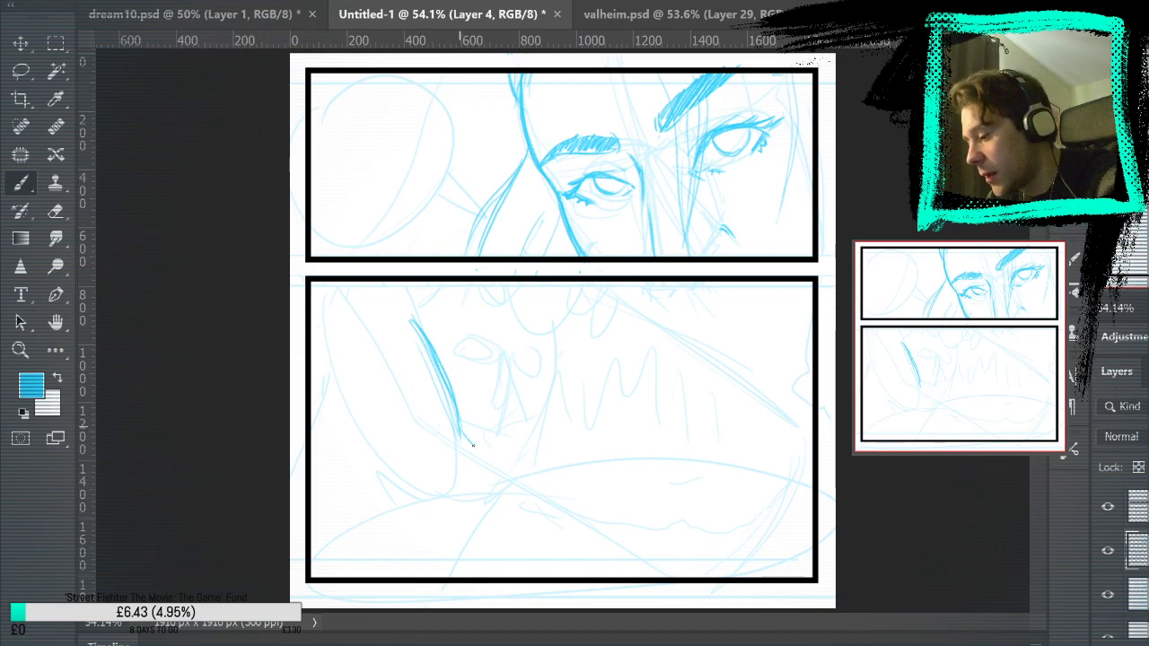
pyautogui.moveTo(473, 444); pyautogui.dragTo(513, 483)
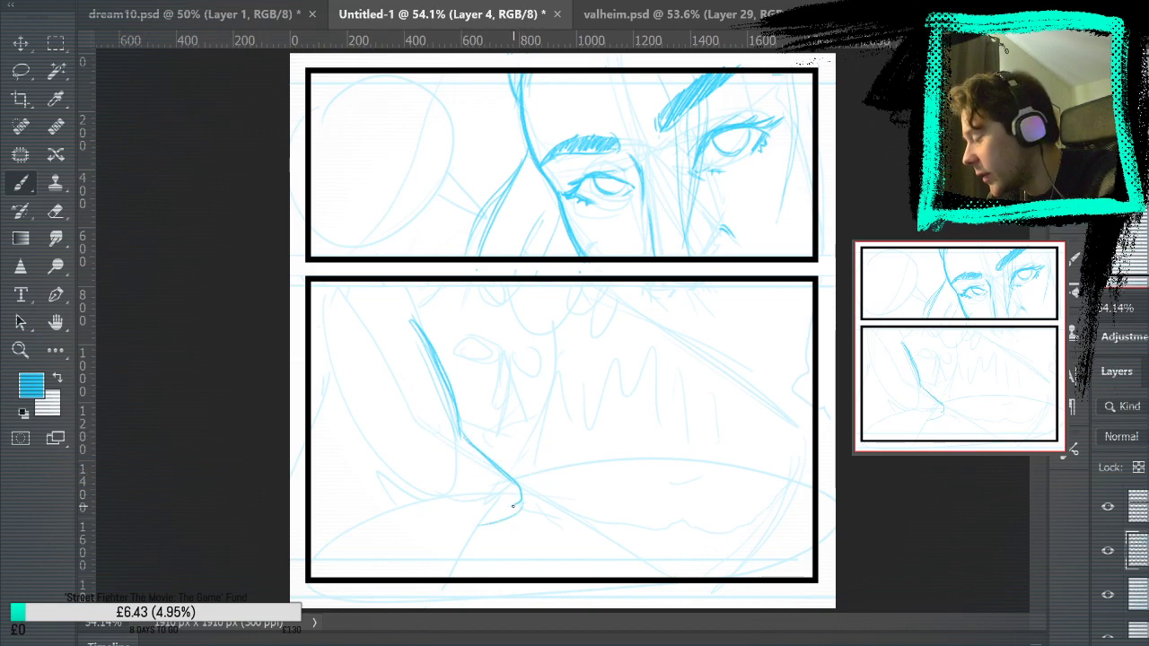
pyautogui.moveTo(518, 492)
pyautogui.mouseDown()
pyautogui.moveTo(483, 525)
pyautogui.moveTo(392, 465)
pyautogui.mouseUp()
pyautogui.moveTo(394, 312); pyautogui.dragTo(480, 528)
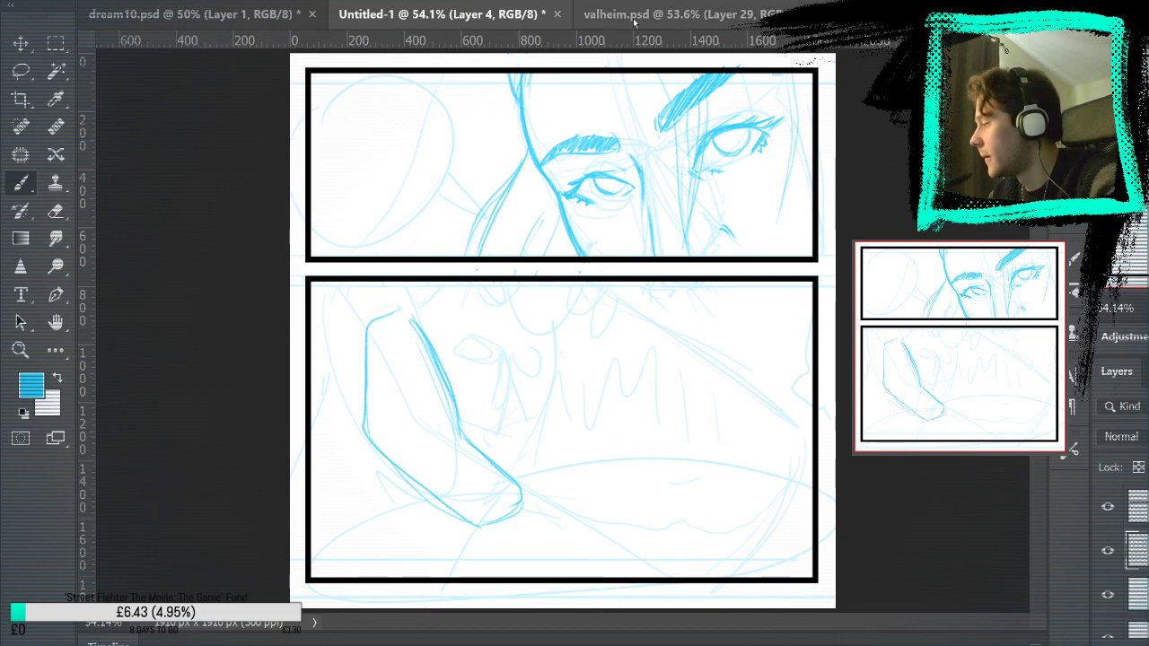
# Sketch the fingers reaching up toward the face and the hand's right side, then hide the rough layer
pyautogui.moveTo(416, 350)
pyautogui.mouseDown()
pyautogui.moveTo(462, 295)
pyautogui.moveTo(443, 267)
pyautogui.moveTo(527, 283)
pyautogui.mouseUp()
pyautogui.moveTo(462, 254); pyautogui.dragTo(528, 260)
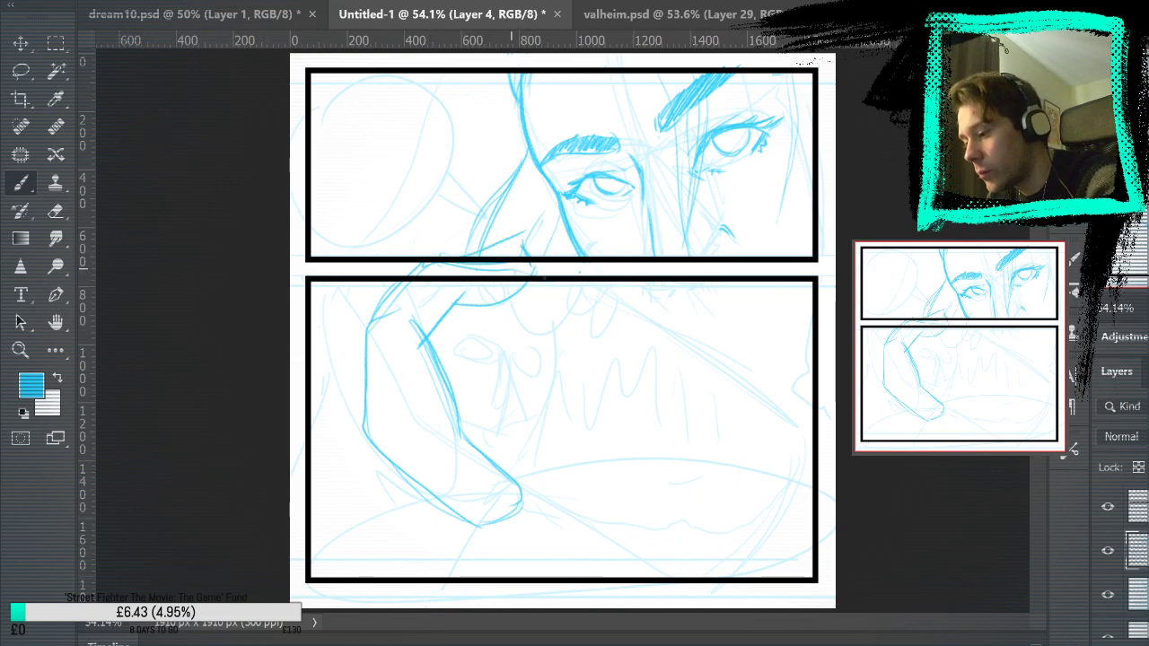
pyautogui.moveTo(538, 255); pyautogui.dragTo(525, 241)
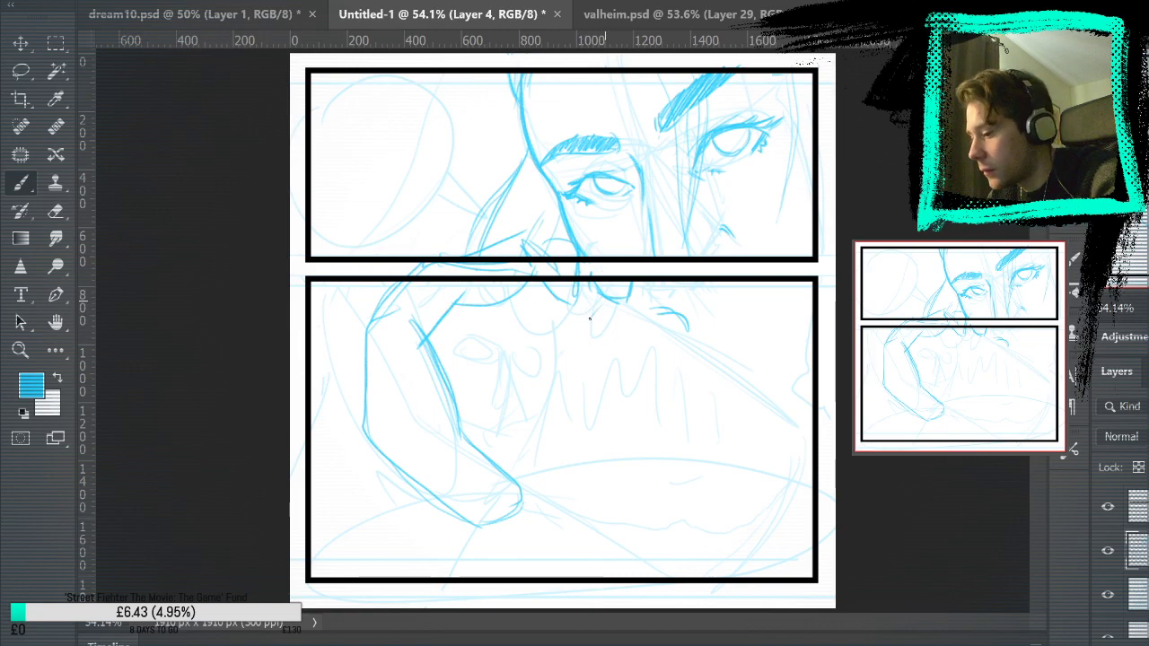
pyautogui.moveTo(590, 318)
pyautogui.mouseDown()
pyautogui.moveTo(603, 302)
pyautogui.moveTo(529, 318)
pyautogui.moveTo(571, 352)
pyautogui.mouseUp()
pyautogui.moveTo(519, 513); pyautogui.dragTo(573, 440)
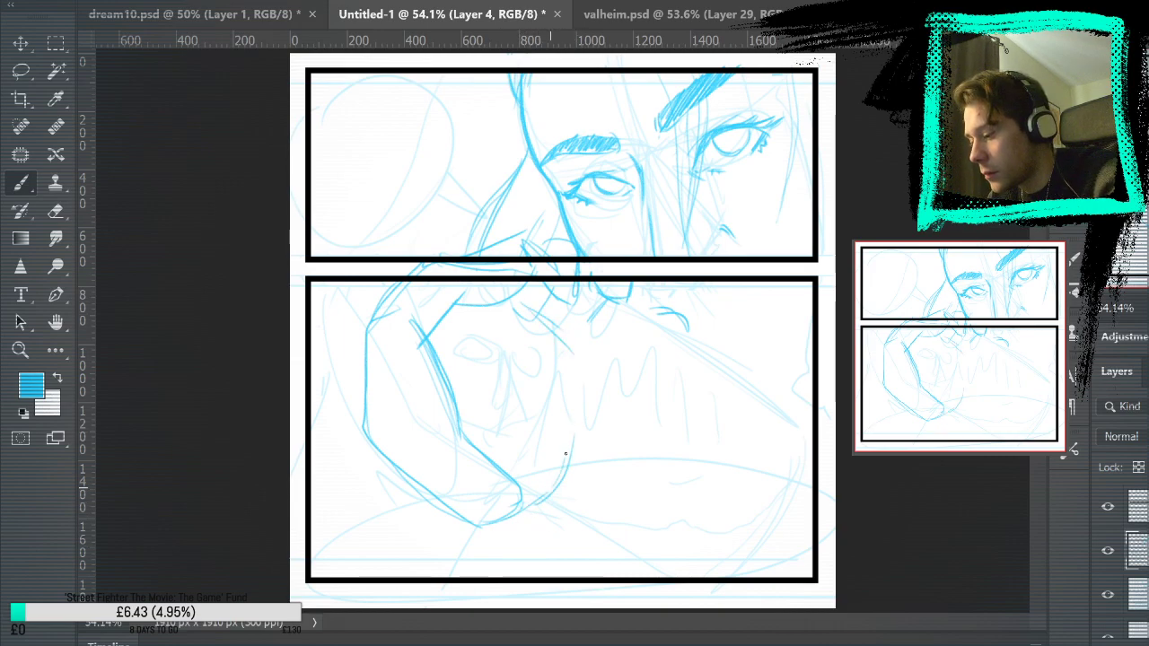
pyautogui.moveTo(549, 499)
pyautogui.mouseDown()
pyautogui.moveTo(577, 352)
pyautogui.moveTo(647, 348)
pyautogui.mouseUp()
pyautogui.moveTo(569, 348); pyautogui.dragTo(636, 319)
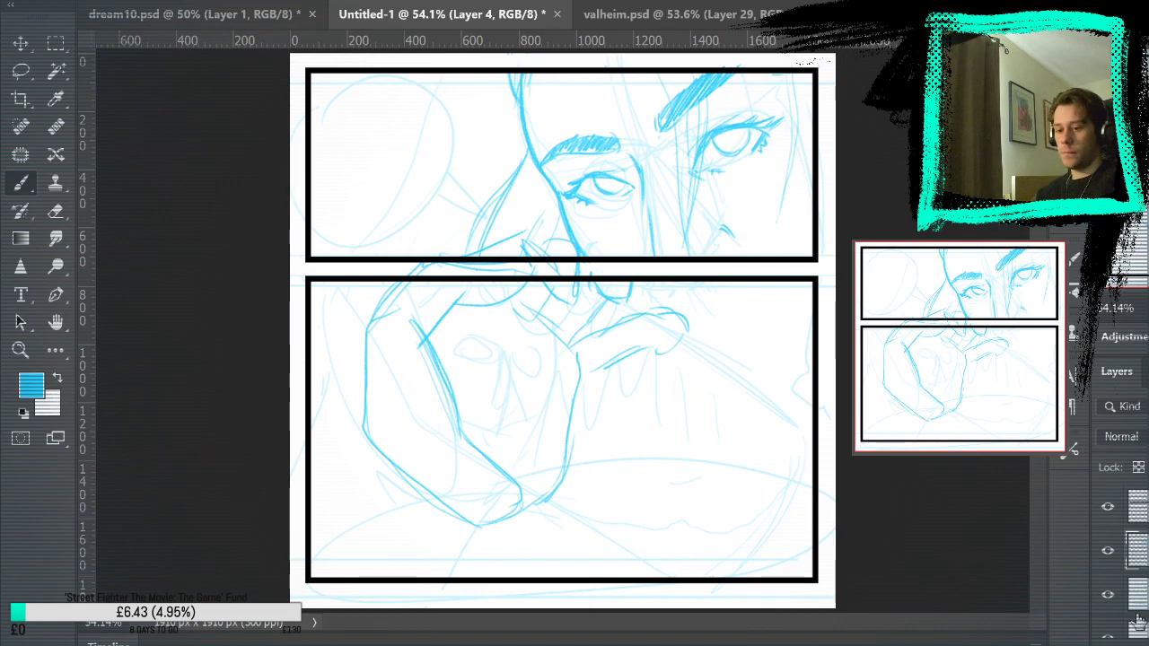
pyautogui.click(1106, 635)
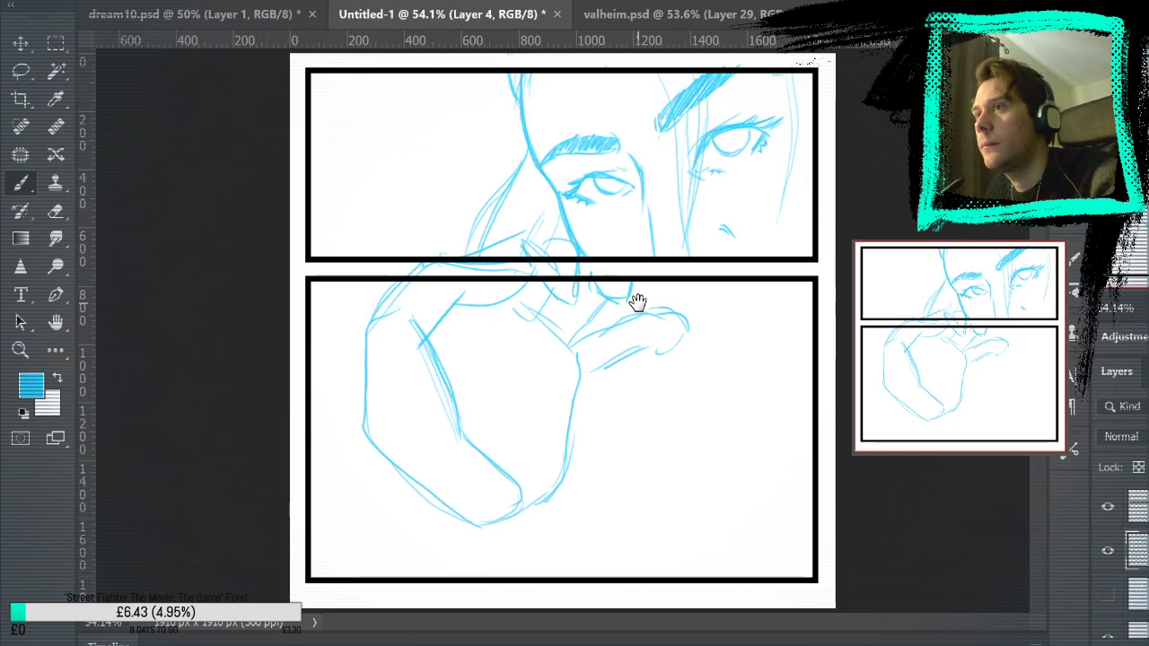
# Zoom in on the lower panel and draw diagonal lines toward its lower right
pyautogui.click(1107, 594)
pyautogui.press('z')
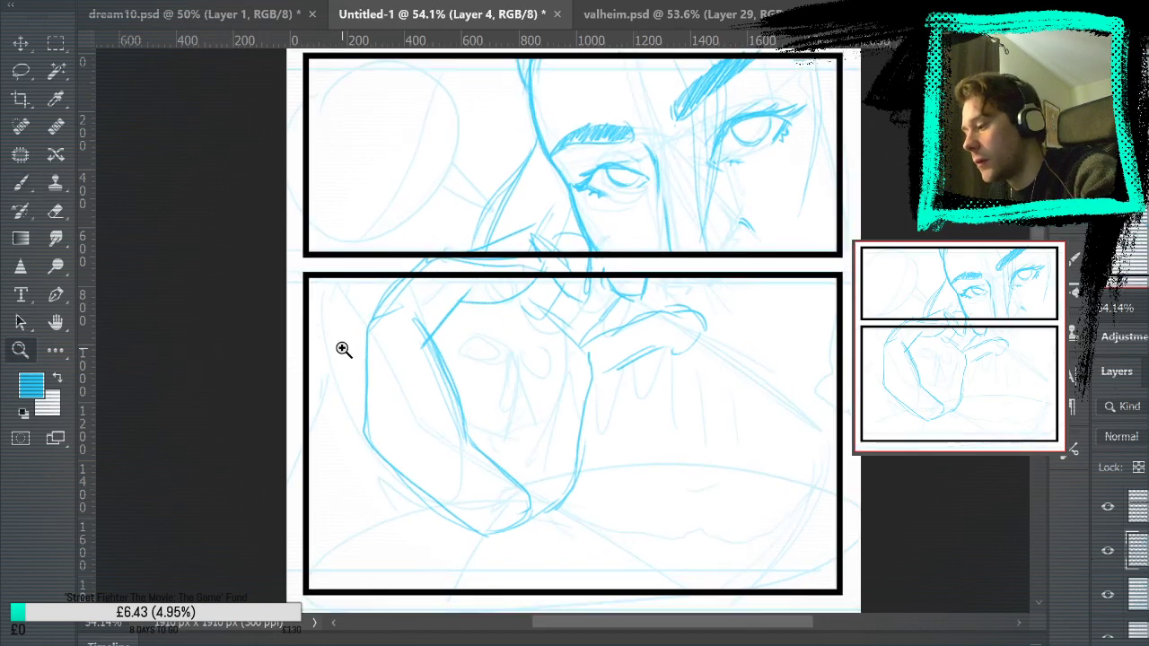
pyautogui.click(340, 341)
pyautogui.moveTo(379, 393)
pyautogui.mouseDown()
pyautogui.moveTo(341, 249)
pyautogui.moveTo(391, 219)
pyautogui.mouseUp()
pyautogui.press('b')
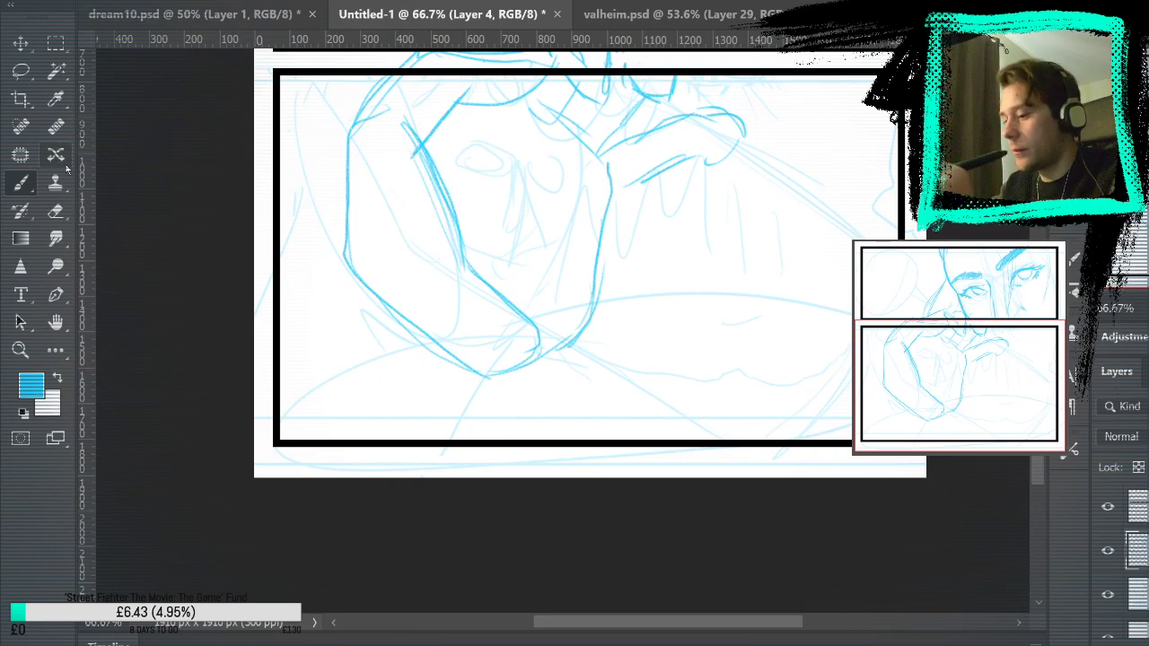
pyautogui.scroll(3, 588, 323)
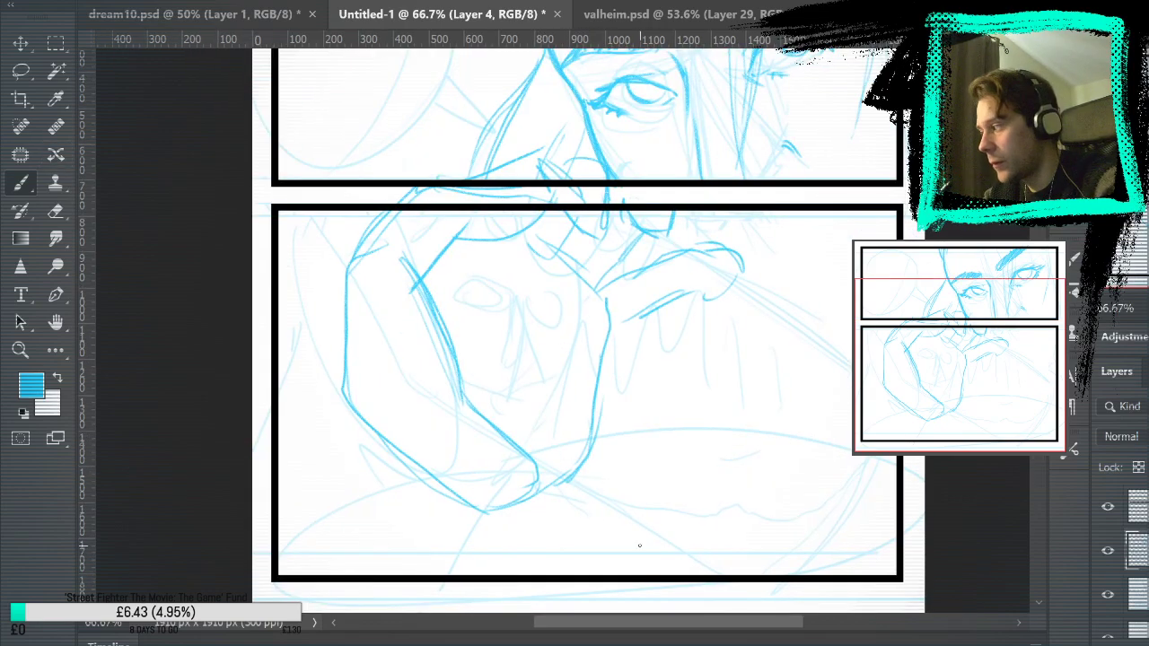
pyautogui.moveTo(536, 463); pyautogui.dragTo(593, 509)
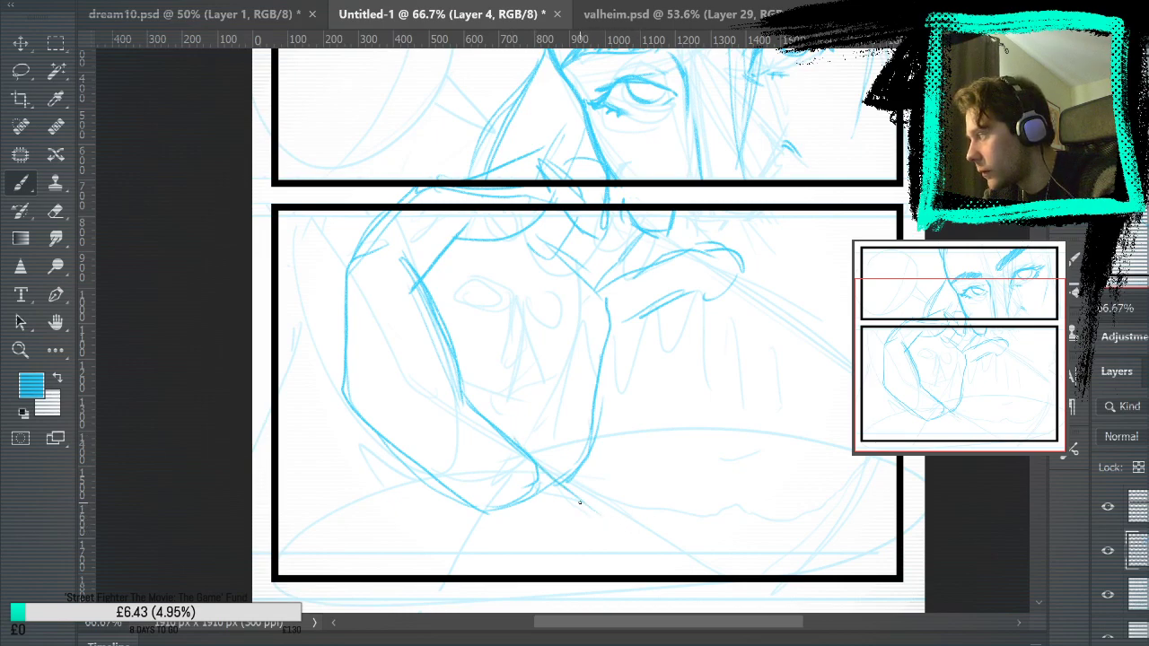
pyautogui.moveTo(547, 476); pyautogui.dragTo(711, 576)
pyautogui.moveTo(588, 495); pyautogui.dragTo(726, 587)
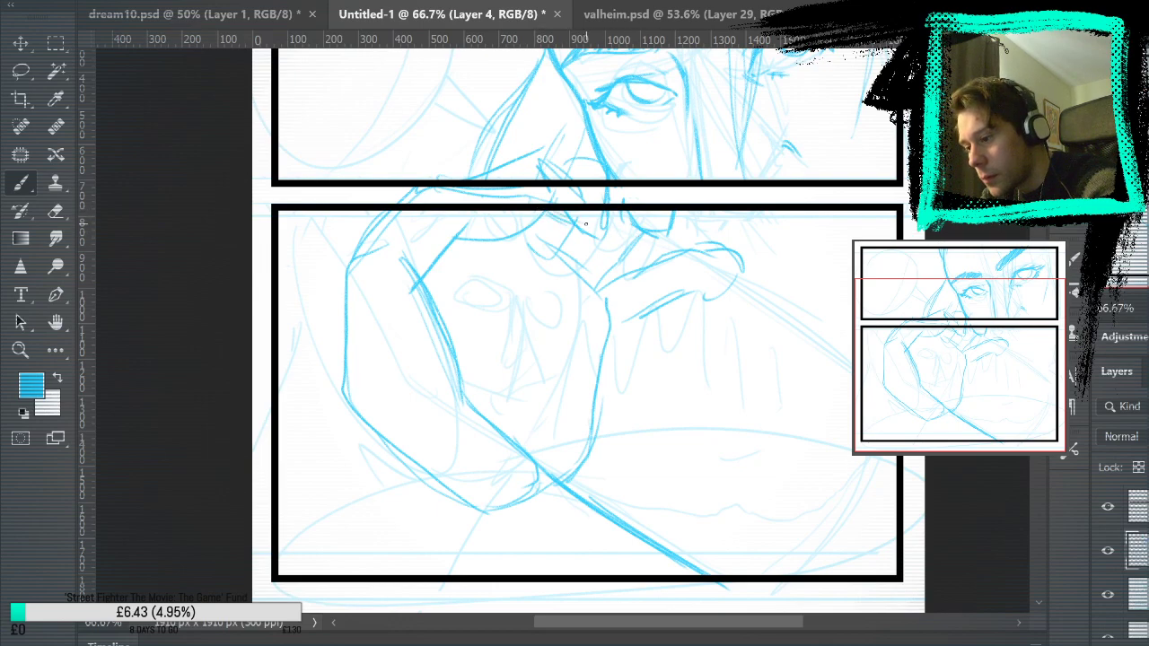
# Darken the diagonal arm line to the panel edge and add a curve in the bottom-right corner
pyautogui.moveTo(657, 245); pyautogui.dragTo(784, 323)
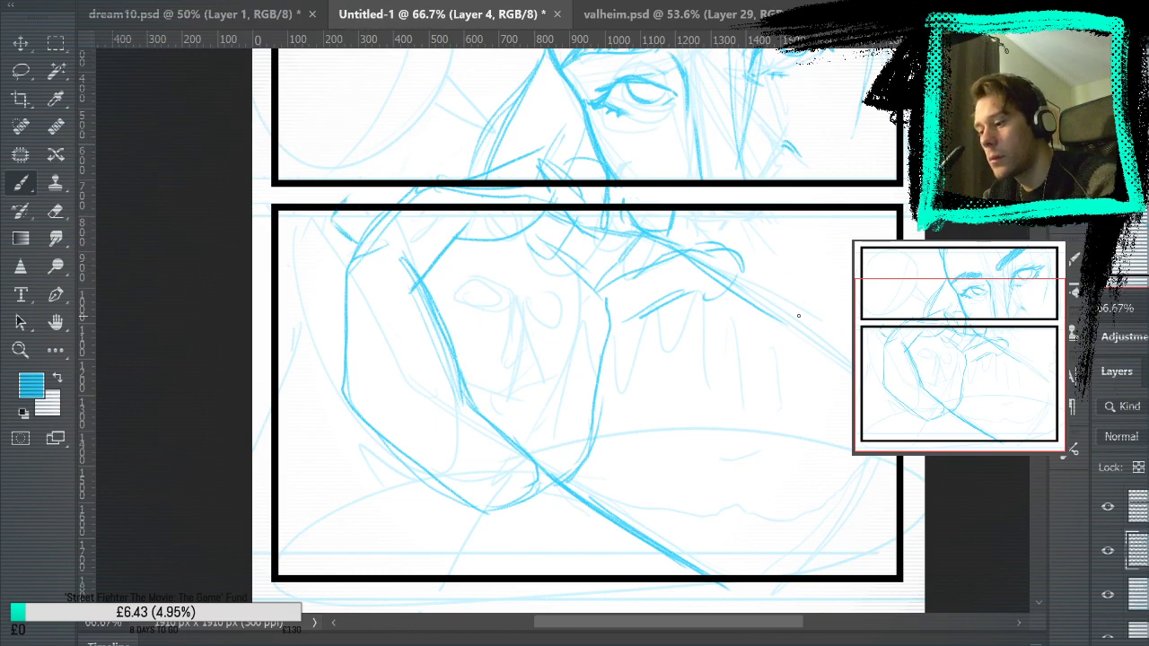
pyautogui.moveTo(700, 258); pyautogui.dragTo(851, 359)
pyautogui.moveTo(784, 318); pyautogui.dragTo(851, 372)
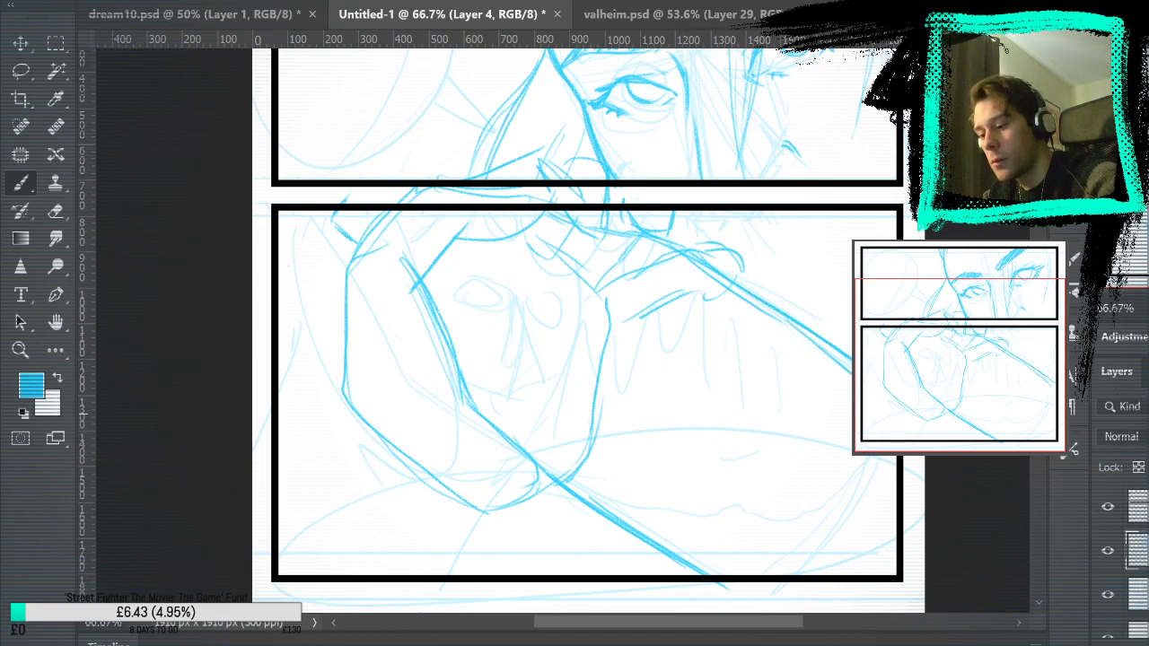
pyautogui.moveTo(895, 512); pyautogui.dragTo(851, 576)
pyautogui.click(1110, 596)
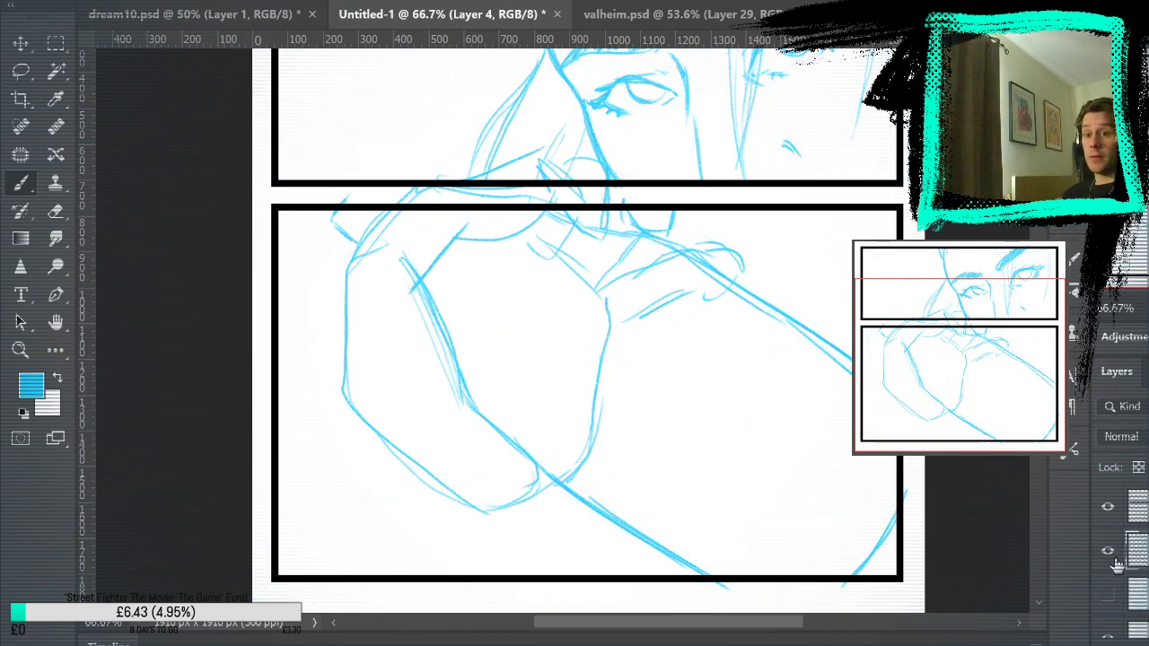
# Erase the stray strokes in the gutter between the panels
pyautogui.click(55, 210)
pyautogui.moveTo(284, 178)
pyautogui.mouseDown()
pyautogui.moveTo(368, 196)
pyautogui.moveTo(651, 190)
pyautogui.mouseUp()
pyautogui.moveTo(544, 169)
pyautogui.mouseDown()
pyautogui.moveTo(575, 164)
pyautogui.moveTo(475, 174)
pyautogui.mouseUp()
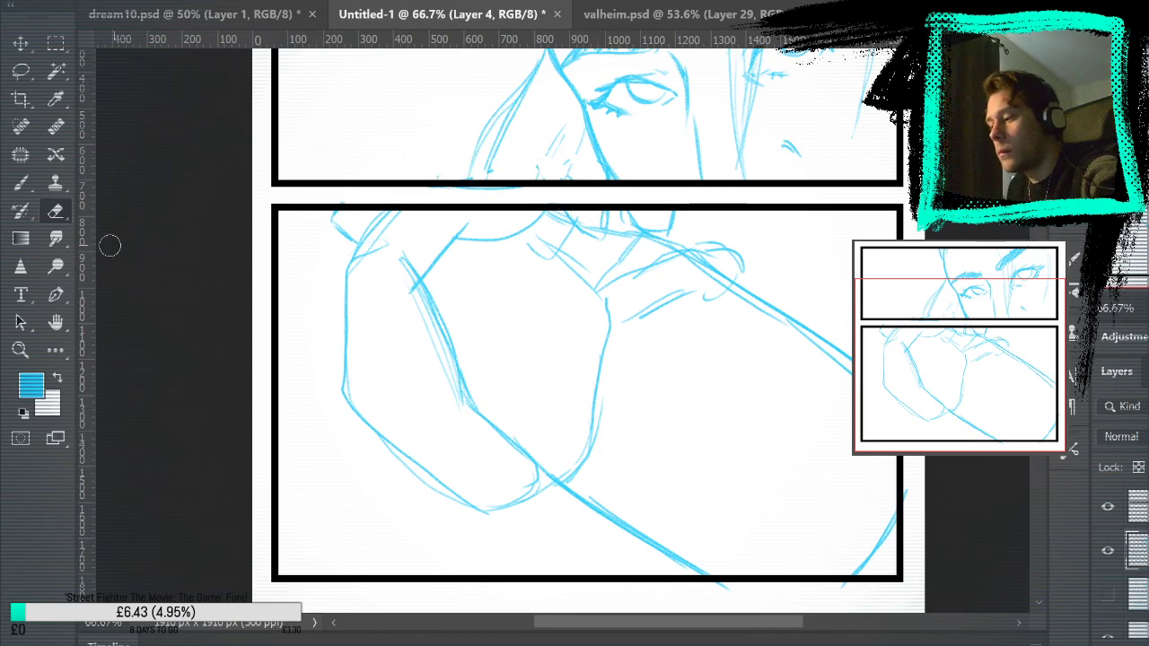
pyautogui.click(21, 183)
# Strengthen the figure's left edge line in the lower panel
pyautogui.moveTo(925, 356)
pyautogui.mouseDown()
pyautogui.moveTo(816, 384)
pyautogui.moveTo(812, 308)
pyautogui.mouseUp()
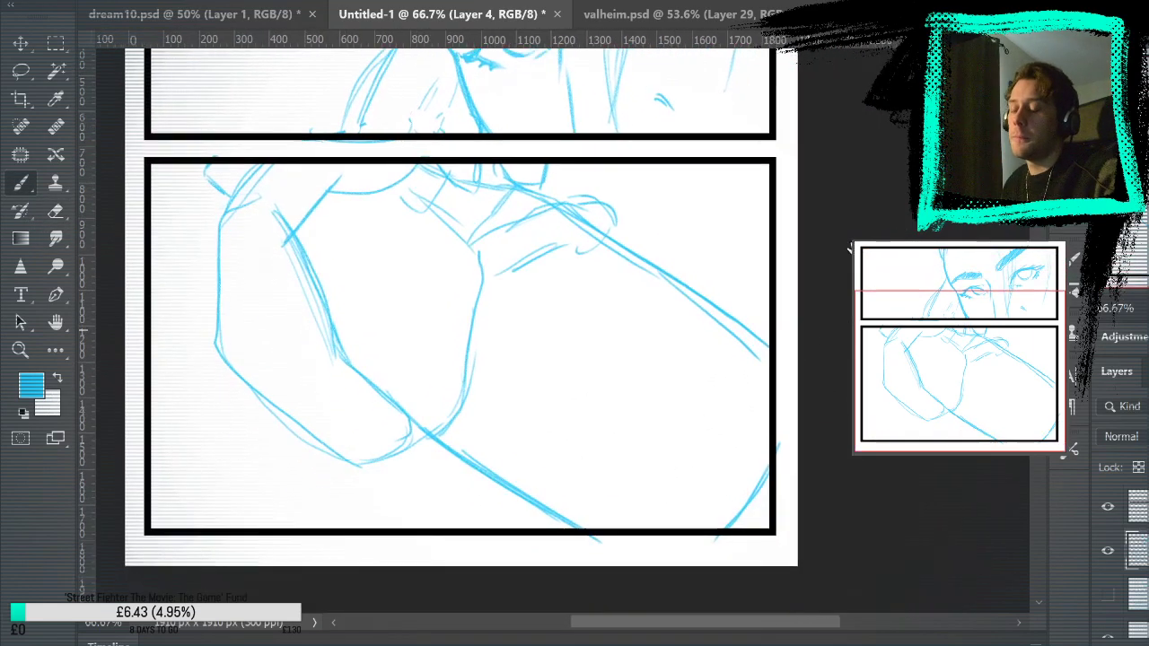
pyautogui.moveTo(759, 466); pyautogui.dragTo(782, 333)
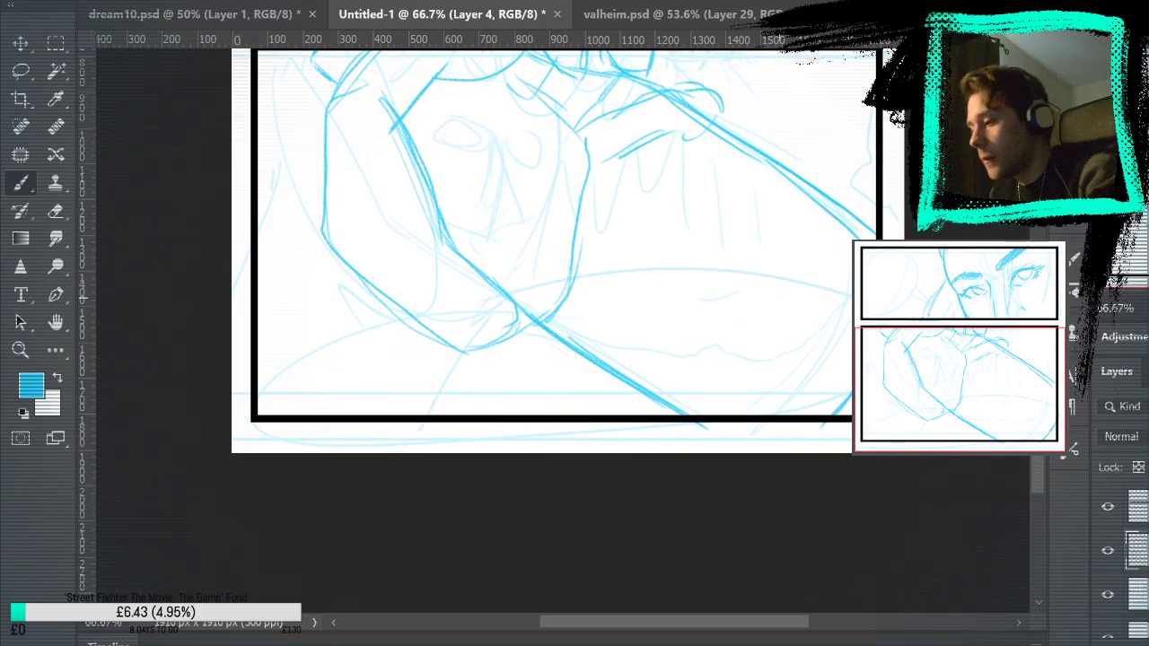
pyautogui.moveTo(324, 227); pyautogui.dragTo(280, 318)
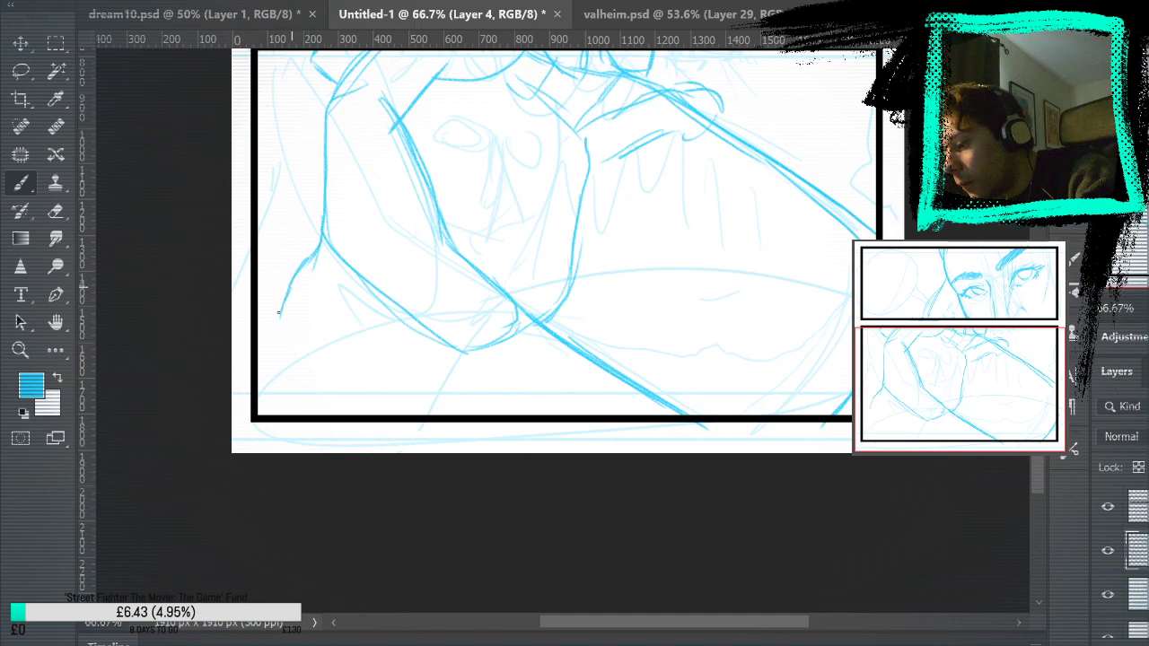
pyautogui.moveTo(300, 276); pyautogui.dragTo(256, 359)
pyautogui.moveTo(319, 243); pyautogui.dragTo(260, 350)
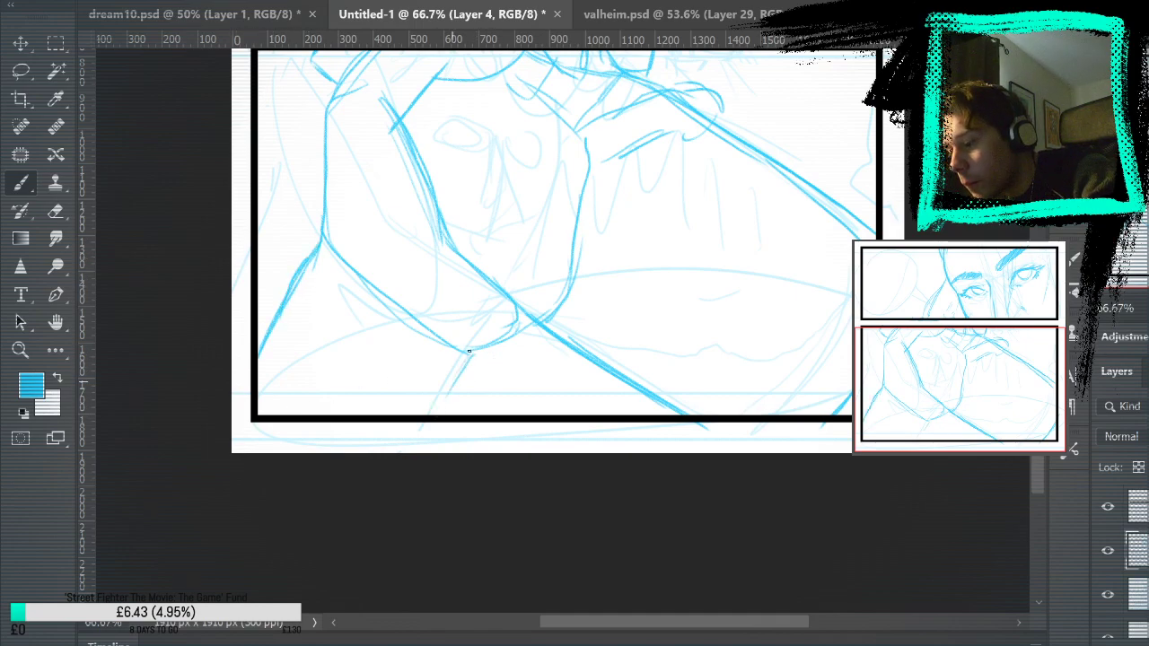
# Toggle the rough sketch layer to check the lines and zoom to 100%
pyautogui.moveTo(913, 327); pyautogui.dragTo(903, 477)
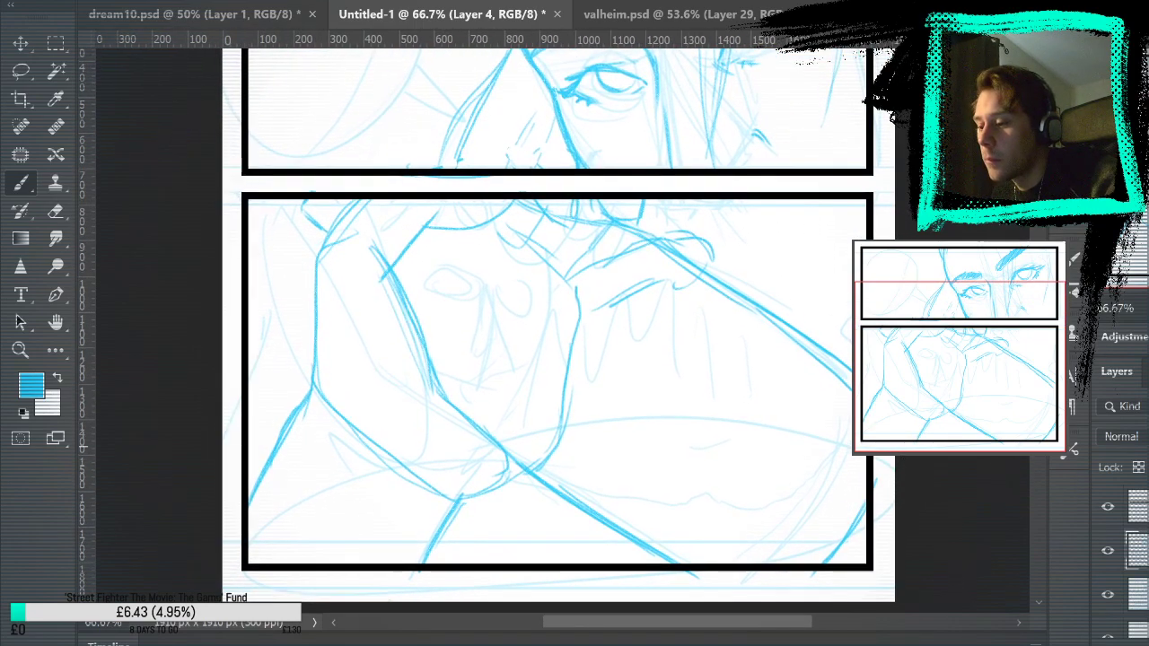
pyautogui.click(1107, 594)
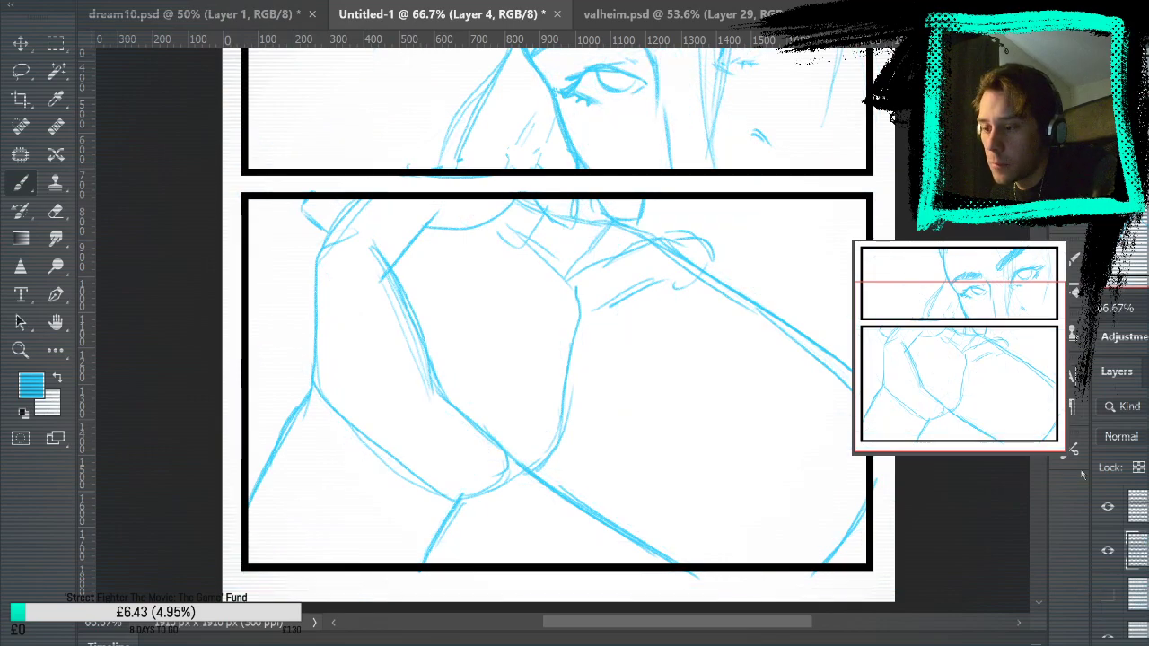
pyautogui.click(1107, 594)
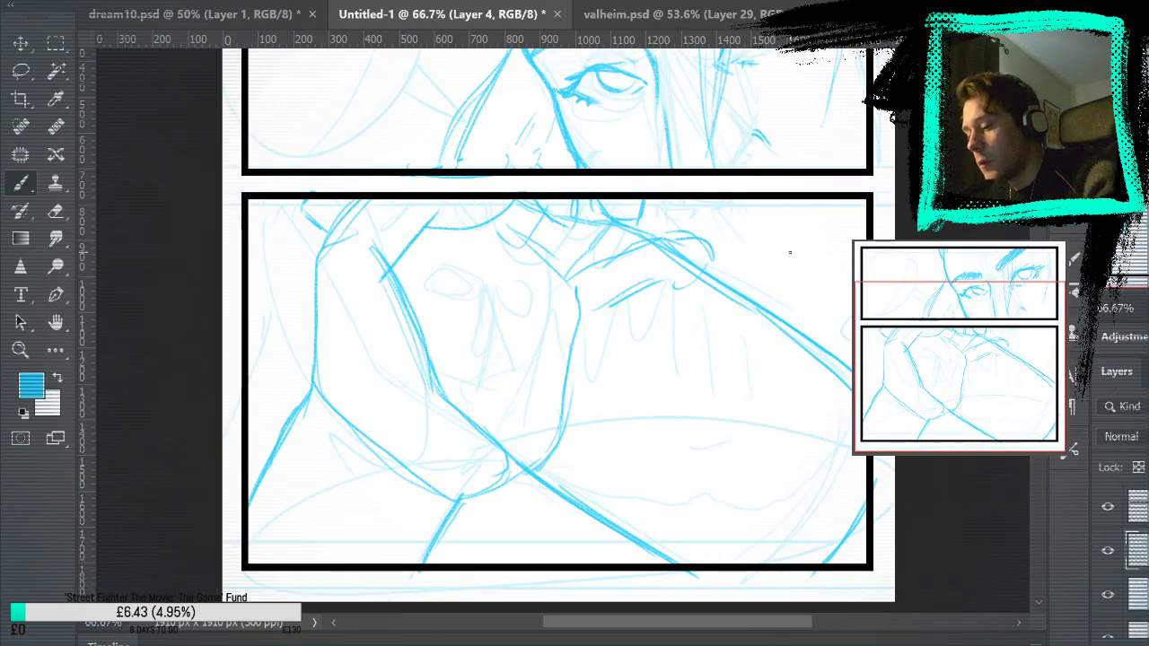
pyautogui.click(487, 282)
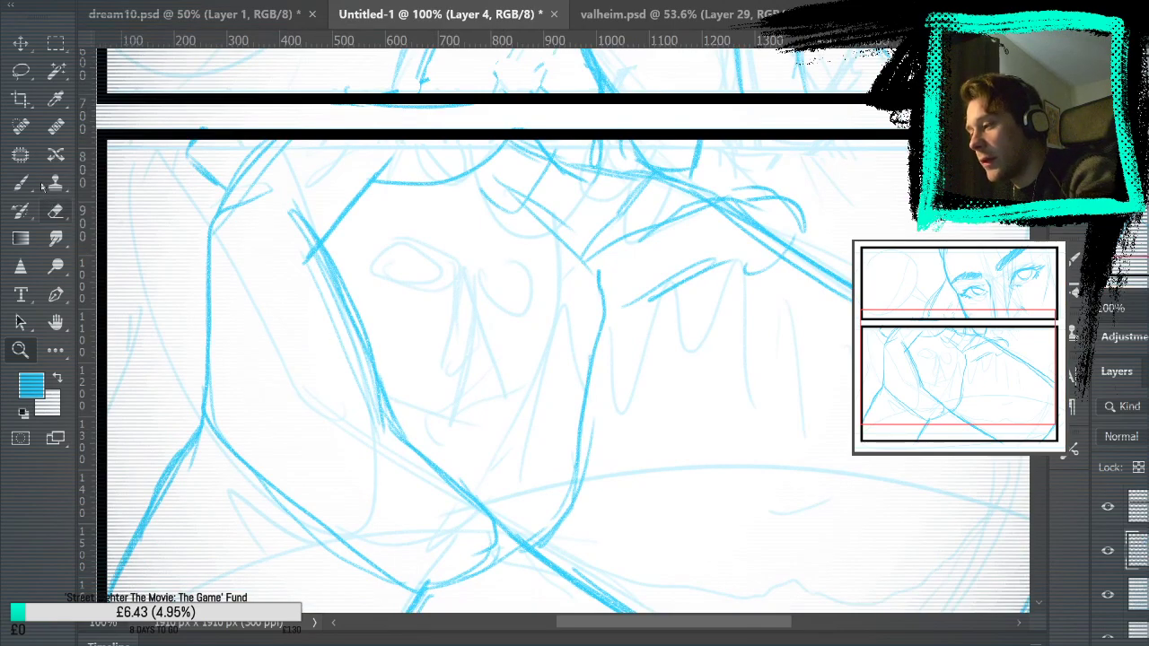
# Erase faint sketch lines over the face on the Background copy layer, then return to Layer 4
pyautogui.moveTo(527, 244); pyautogui.dragTo(538, 220)
pyautogui.hotkey('ctrl', 'z')
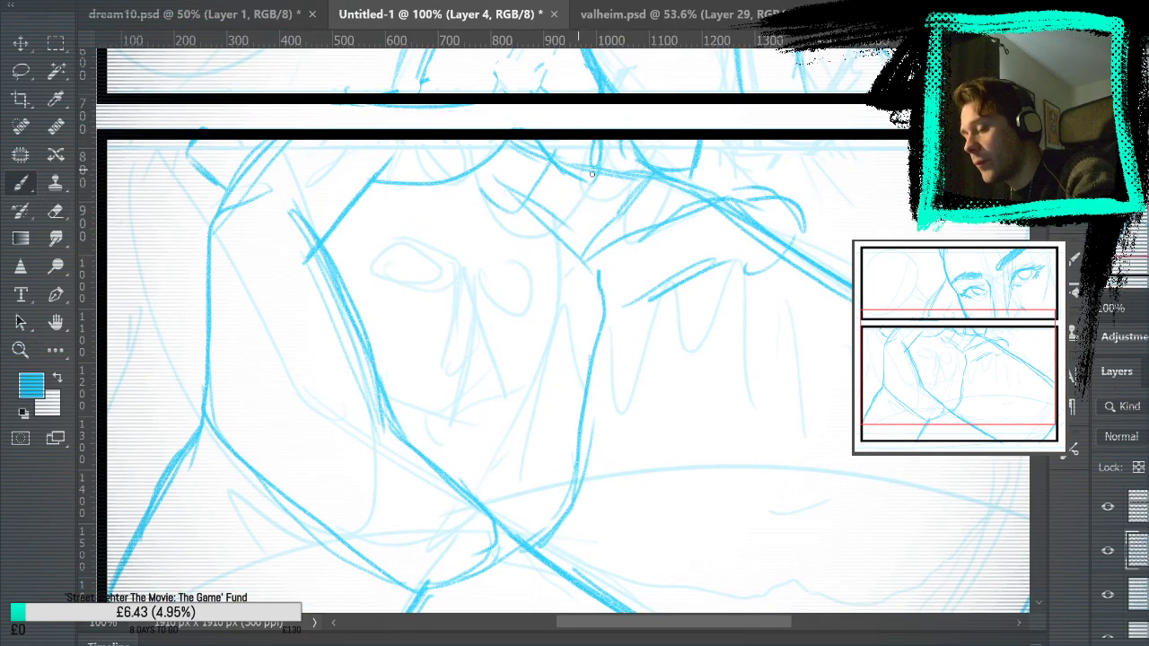
pyautogui.hotkey('alt', '[')
pyautogui.press('e')
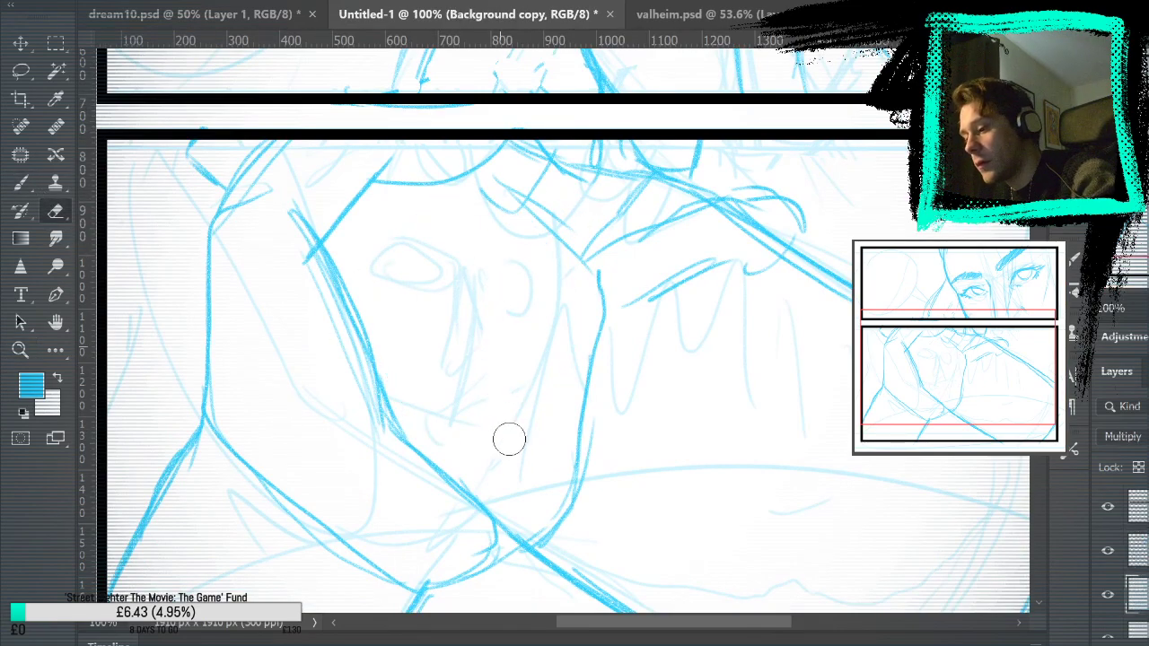
pyautogui.moveTo(509, 439)
pyautogui.mouseDown()
pyautogui.moveTo(459, 320)
pyautogui.moveTo(369, 238)
pyautogui.mouseUp()
pyautogui.press('b')
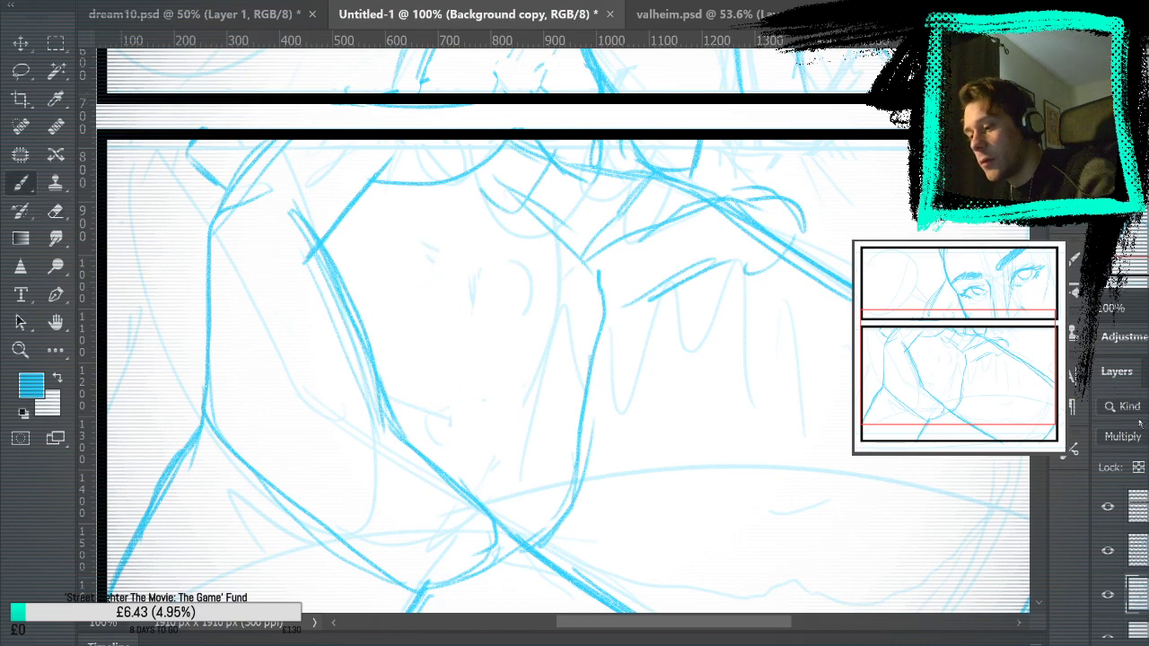
pyautogui.hotkey('alt', ']')
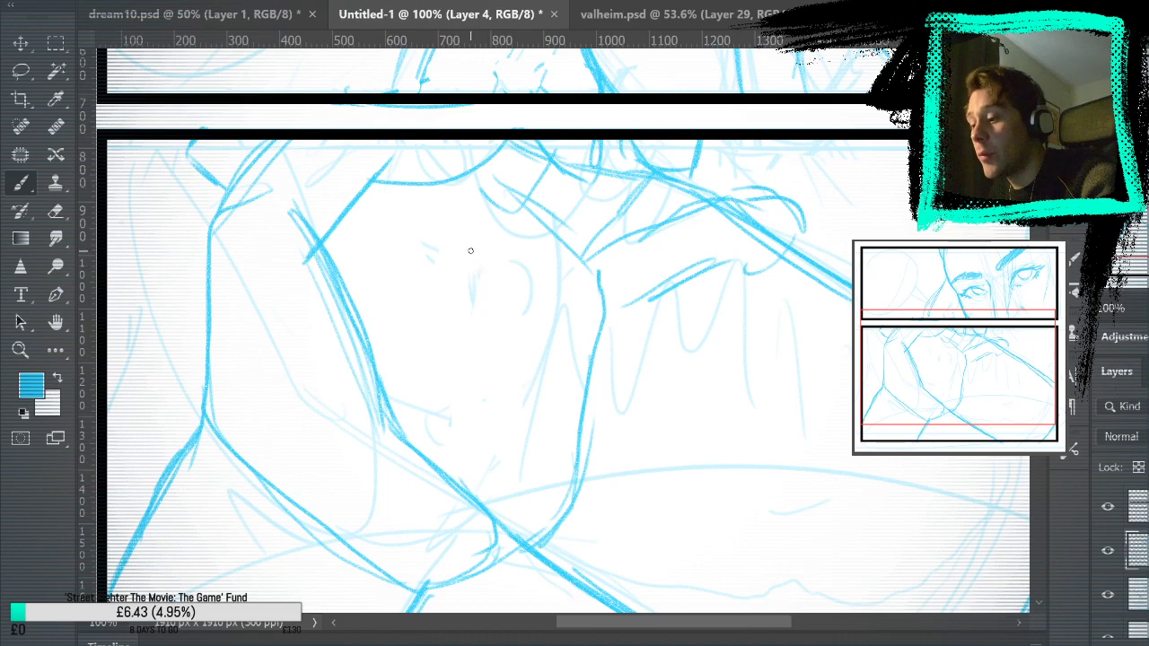
# Draw the side of the face and the closed eyelid shapes, undoing missteps
pyautogui.moveTo(470, 250); pyautogui.dragTo(514, 476)
pyautogui.moveTo(453, 197); pyautogui.dragTo(517, 499)
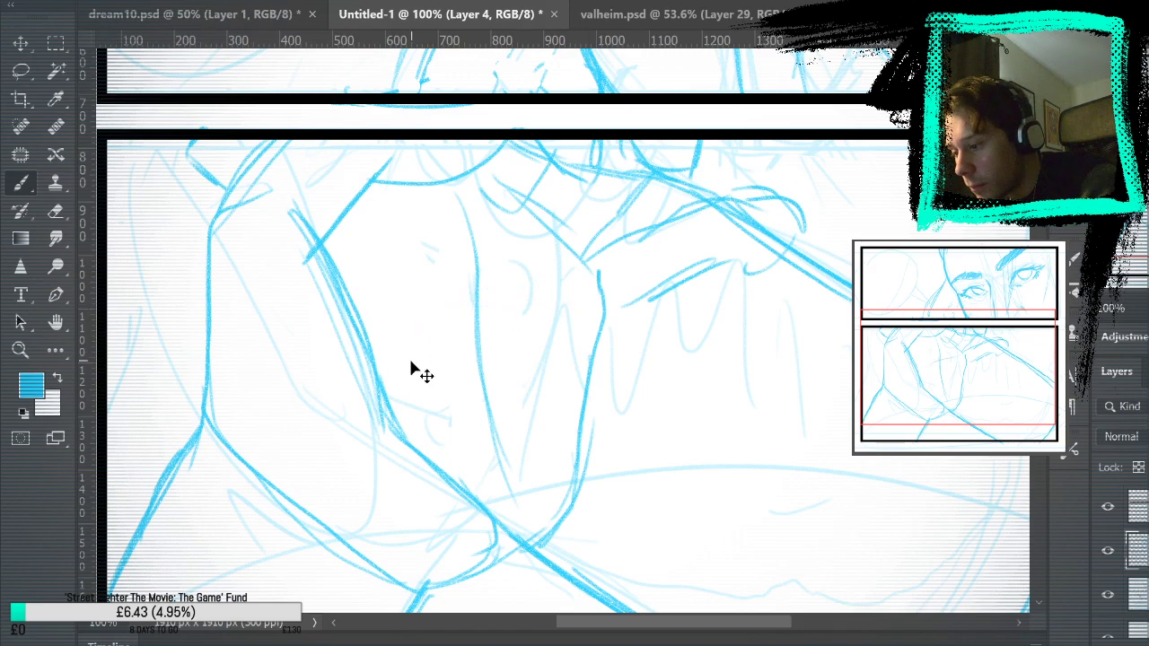
pyautogui.hotkey('ctrl', 'z')
pyautogui.moveTo(414, 344); pyautogui.dragTo(588, 299)
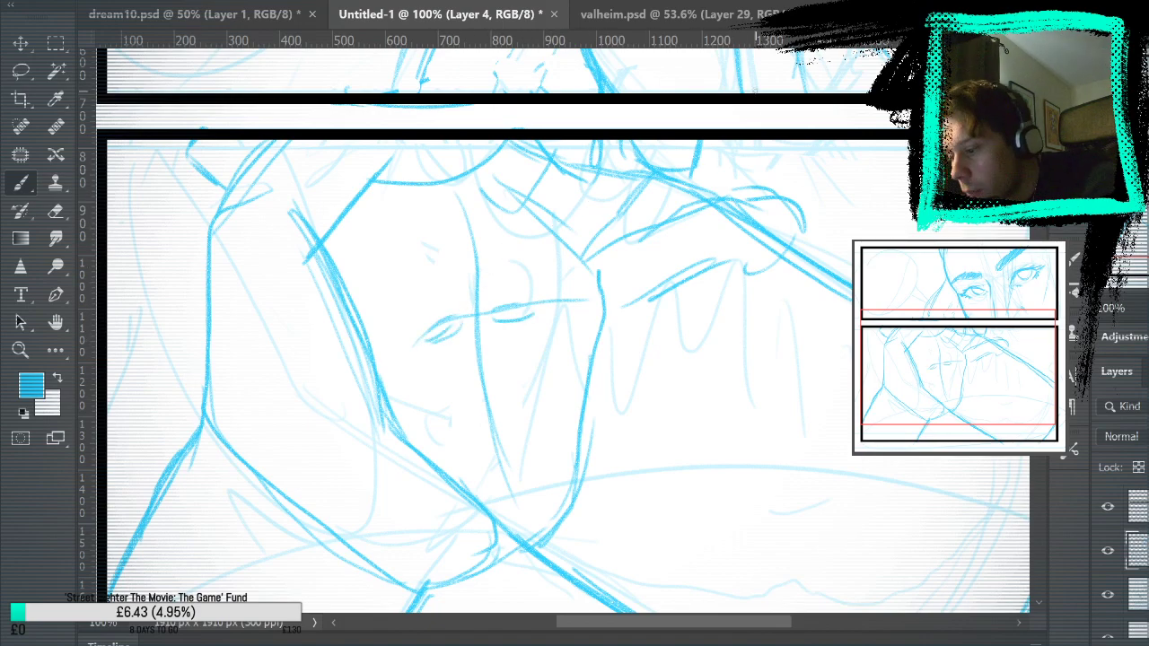
pyautogui.hotkey('ctrl', 'z')
pyautogui.moveTo(424, 334); pyautogui.dragTo(440, 335)
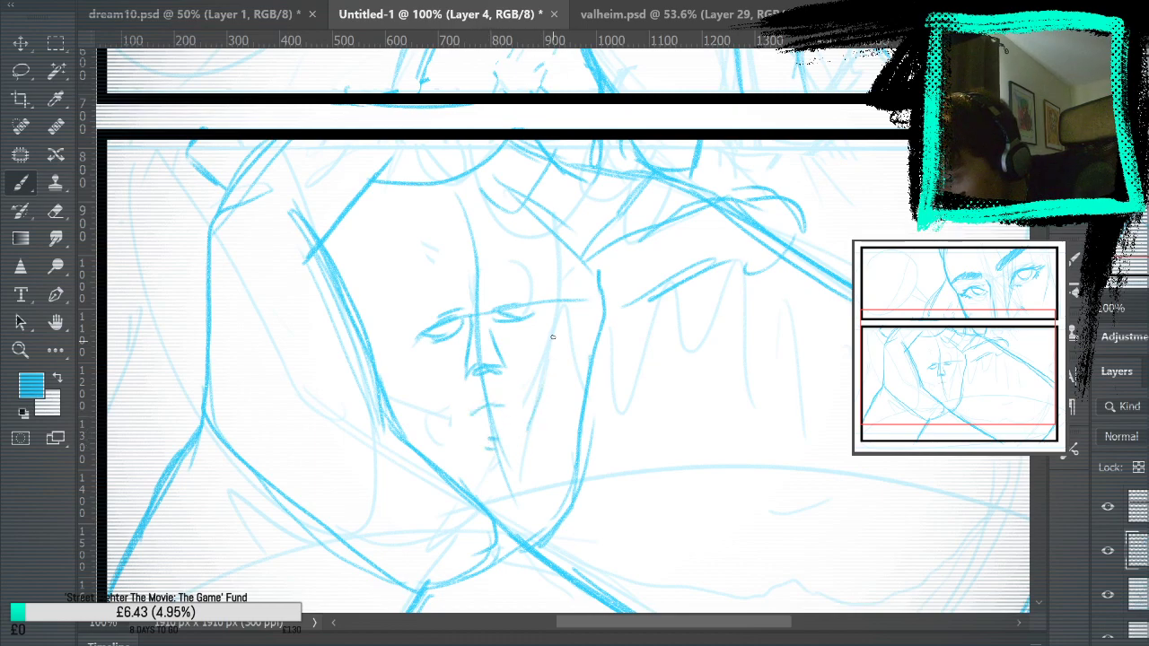
# Add the jaw line, head curve and right-side ear, then fit the page on screen
pyautogui.moveTo(552, 336); pyautogui.dragTo(535, 418)
pyautogui.moveTo(415, 350); pyautogui.dragTo(471, 438)
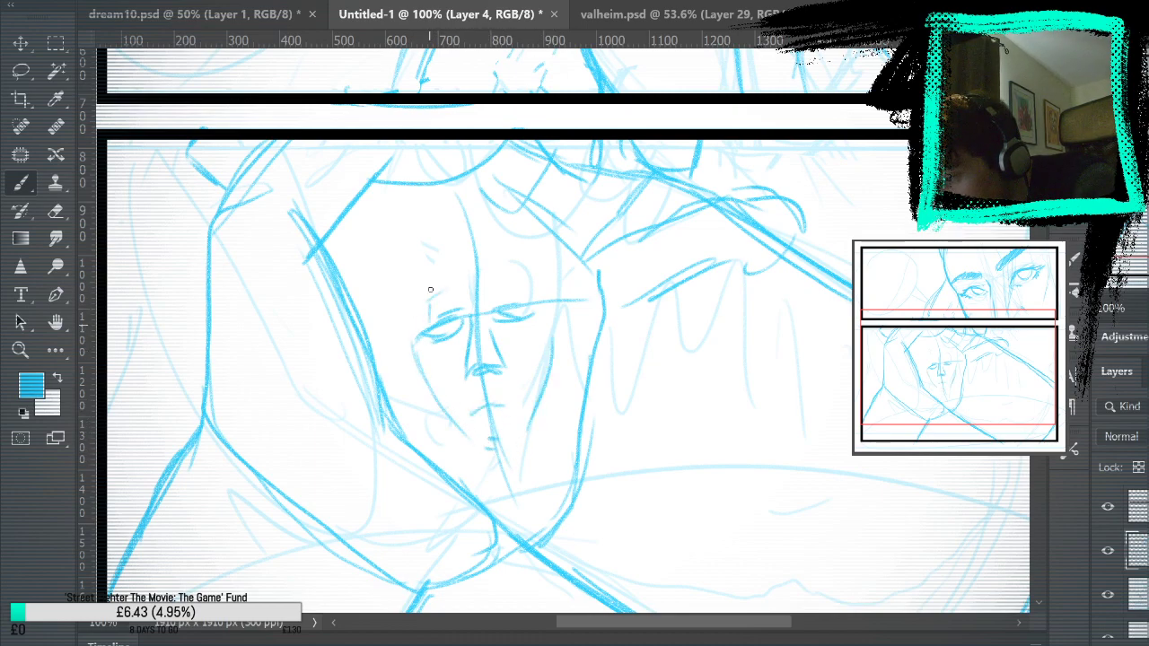
pyautogui.moveTo(429, 289); pyautogui.dragTo(476, 253)
pyautogui.moveTo(538, 288)
pyautogui.mouseDown()
pyautogui.moveTo(546, 332)
pyautogui.moveTo(570, 346)
pyautogui.mouseUp()
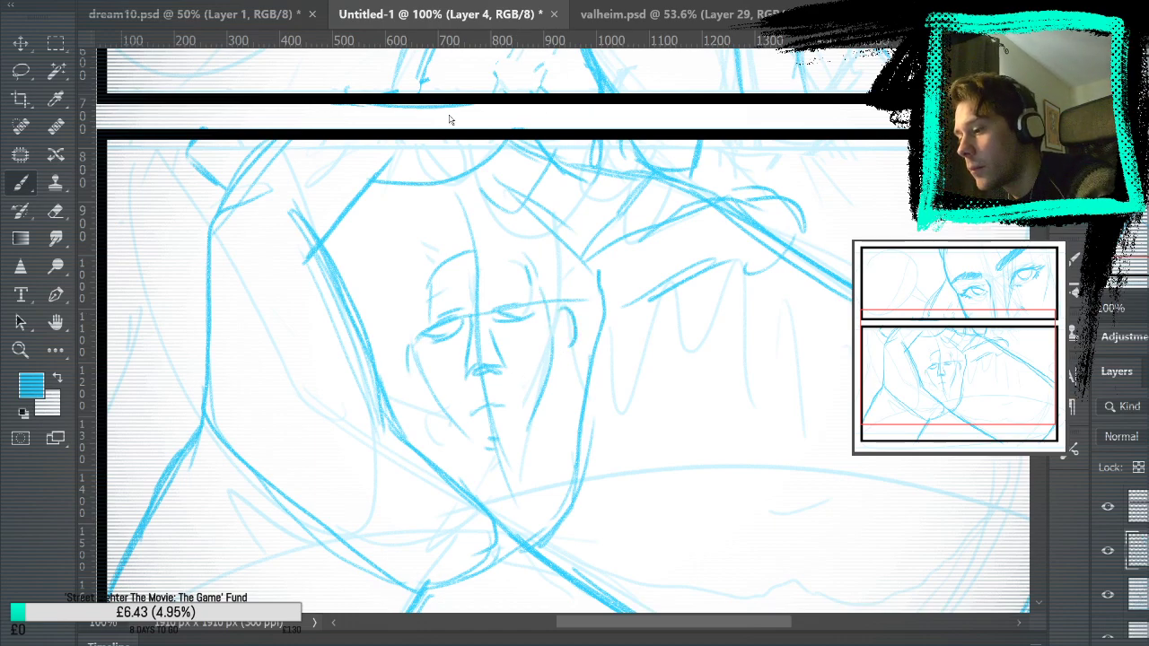
pyautogui.hotkey('ctrl', '0')
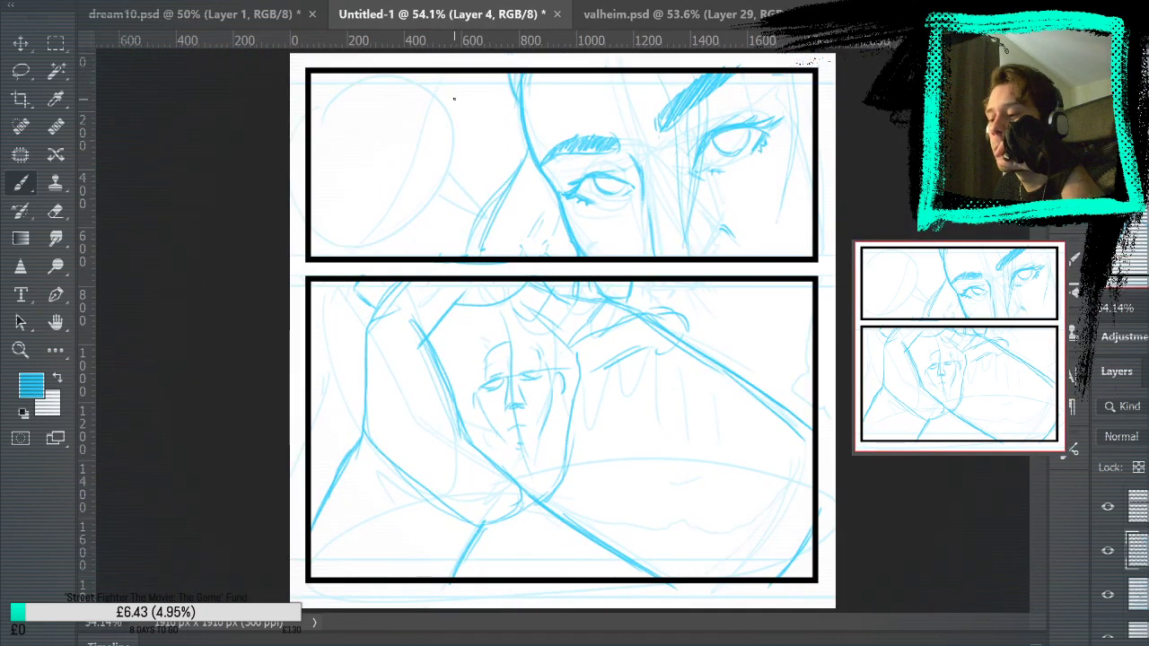
# Lasso the lower-panel face and enlarge it with Free Transform
pyautogui.click(1107, 594)
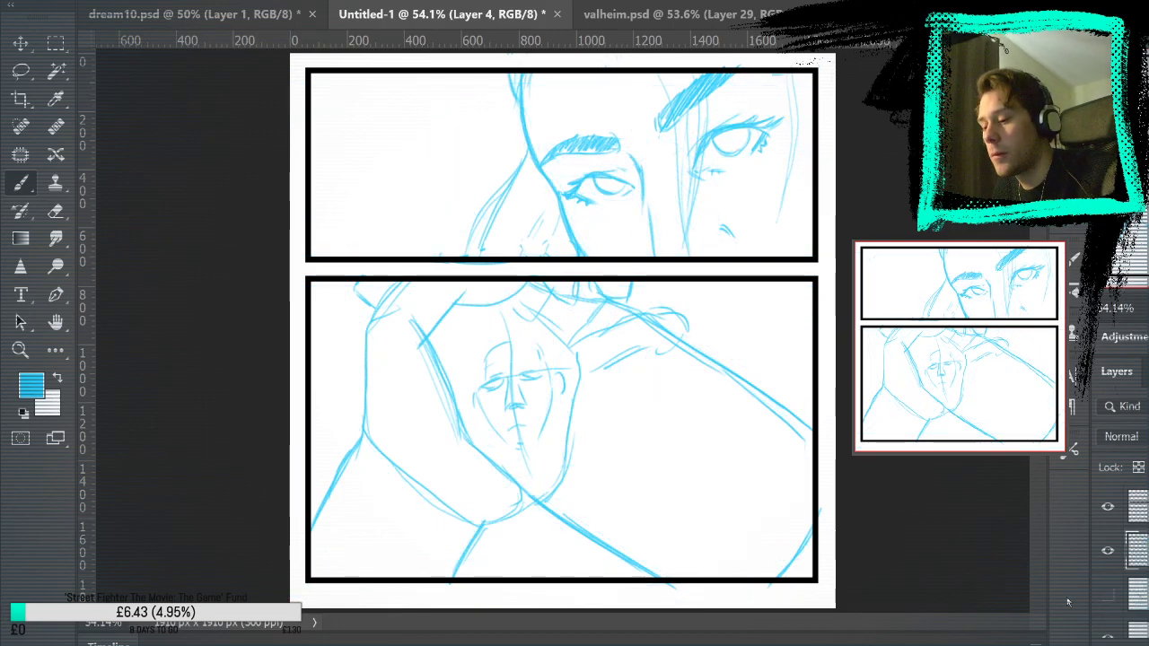
pyautogui.press('e')
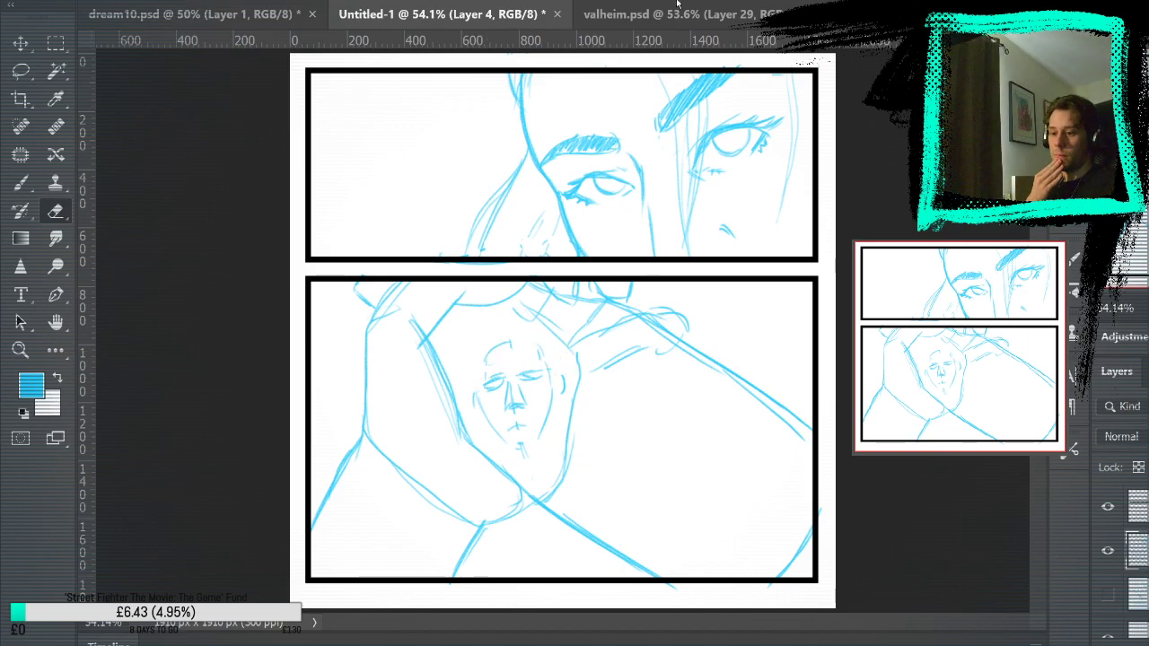
pyautogui.press('l')
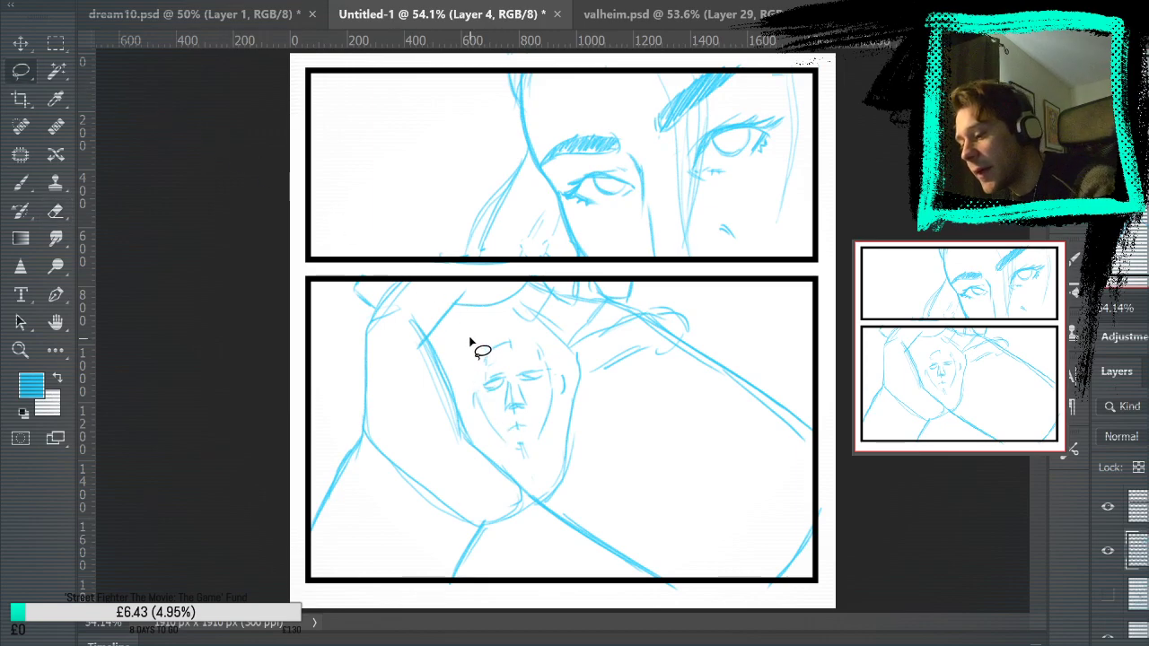
pyautogui.moveTo(470, 342)
pyautogui.mouseDown()
pyautogui.moveTo(512, 467)
pyautogui.moveTo(574, 405)
pyautogui.moveTo(507, 334)
pyautogui.mouseUp()
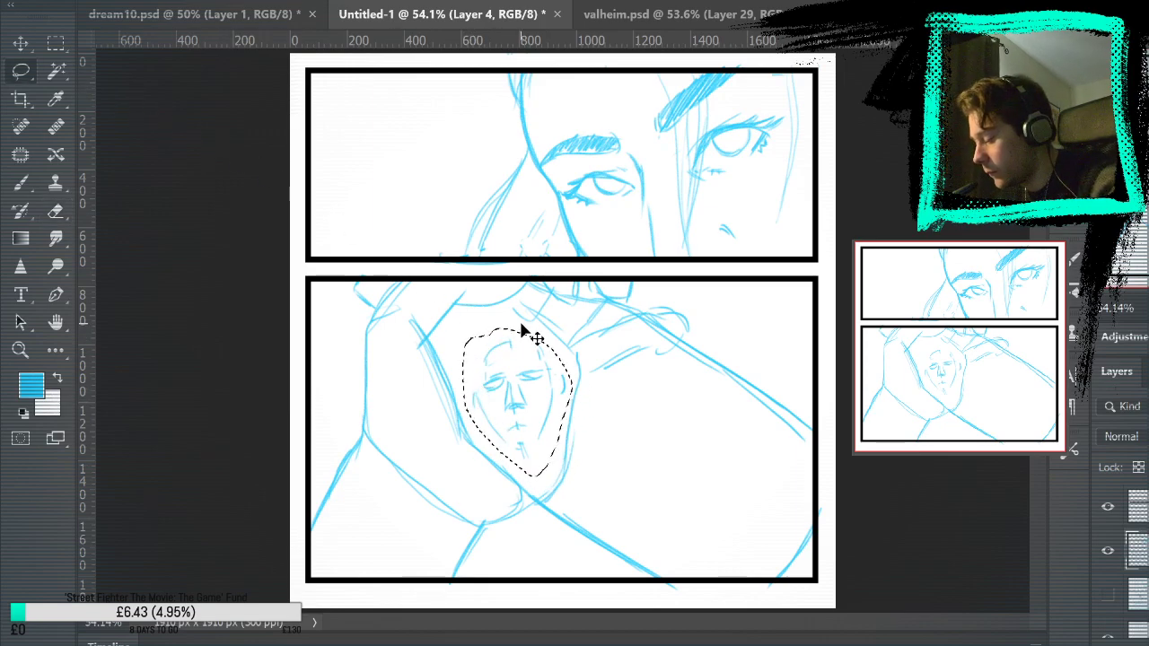
pyautogui.hotkey('ctrl', 't')
pyautogui.moveTo(584, 326); pyautogui.dragTo(589, 302)
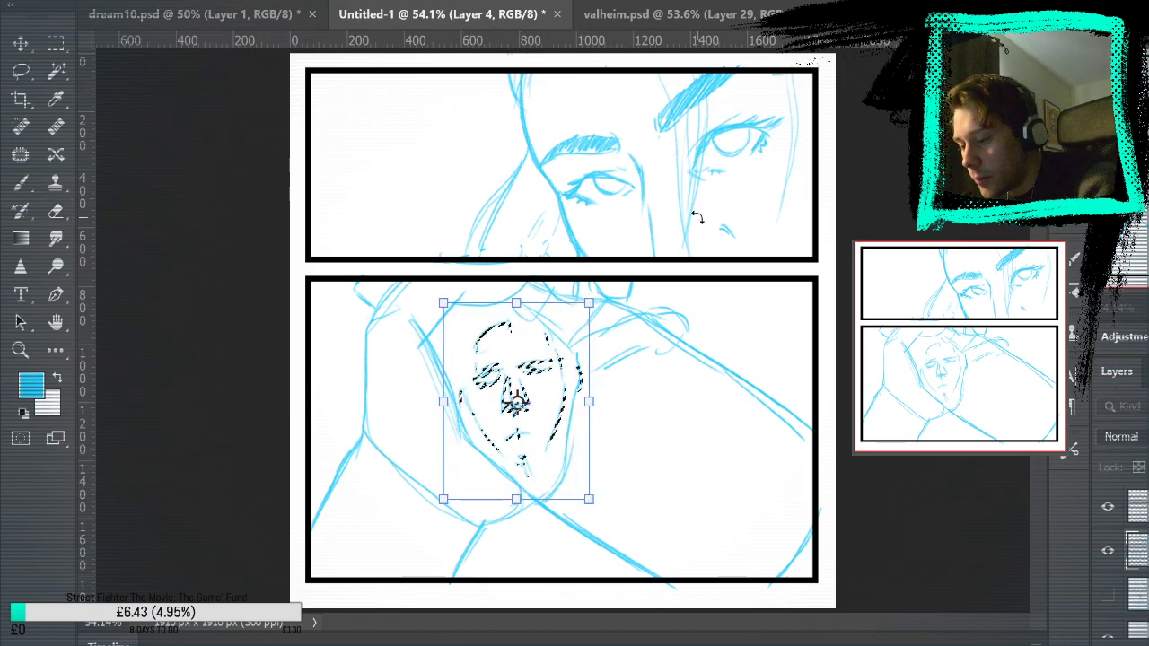
pyautogui.press('Return')
pyautogui.press('m')
pyautogui.hotkey('ctrl', 'd')
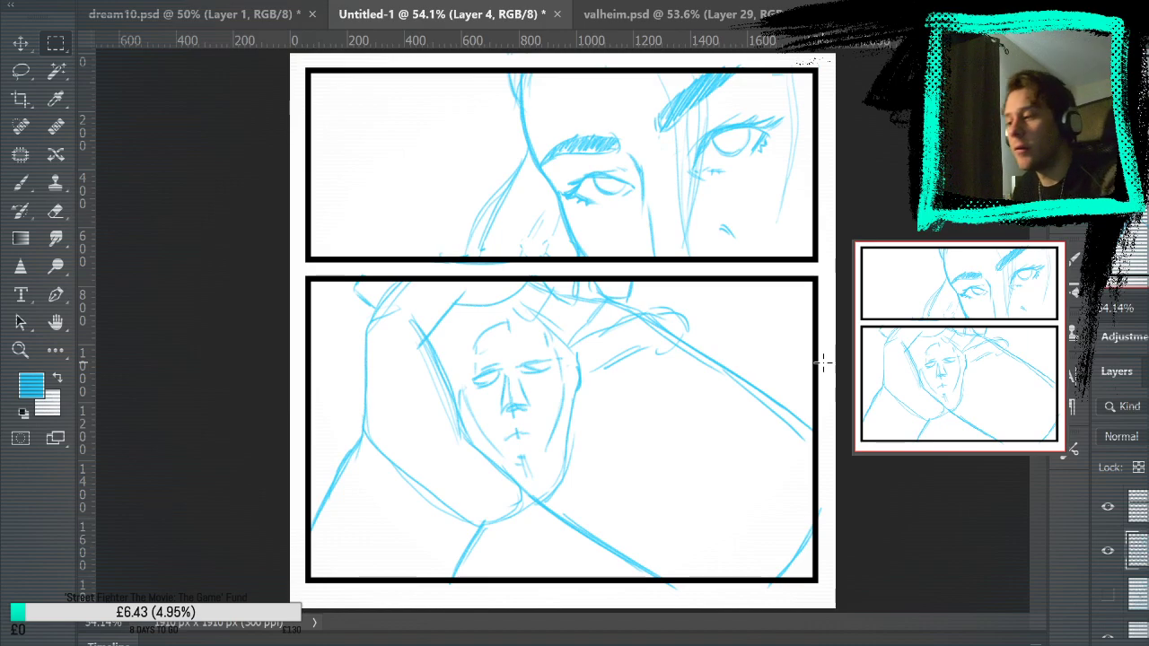
# Reselect the face and apply another Free Transform adjustment
pyautogui.press('l')
pyautogui.moveTo(464, 325)
pyautogui.mouseDown()
pyautogui.moveTo(456, 377)
pyautogui.moveTo(487, 449)
pyautogui.moveTo(546, 482)
pyautogui.moveTo(568, 357)
pyautogui.moveTo(546, 333)
pyautogui.moveTo(474, 323)
pyautogui.mouseUp()
pyautogui.hotkey('ctrl', 't')
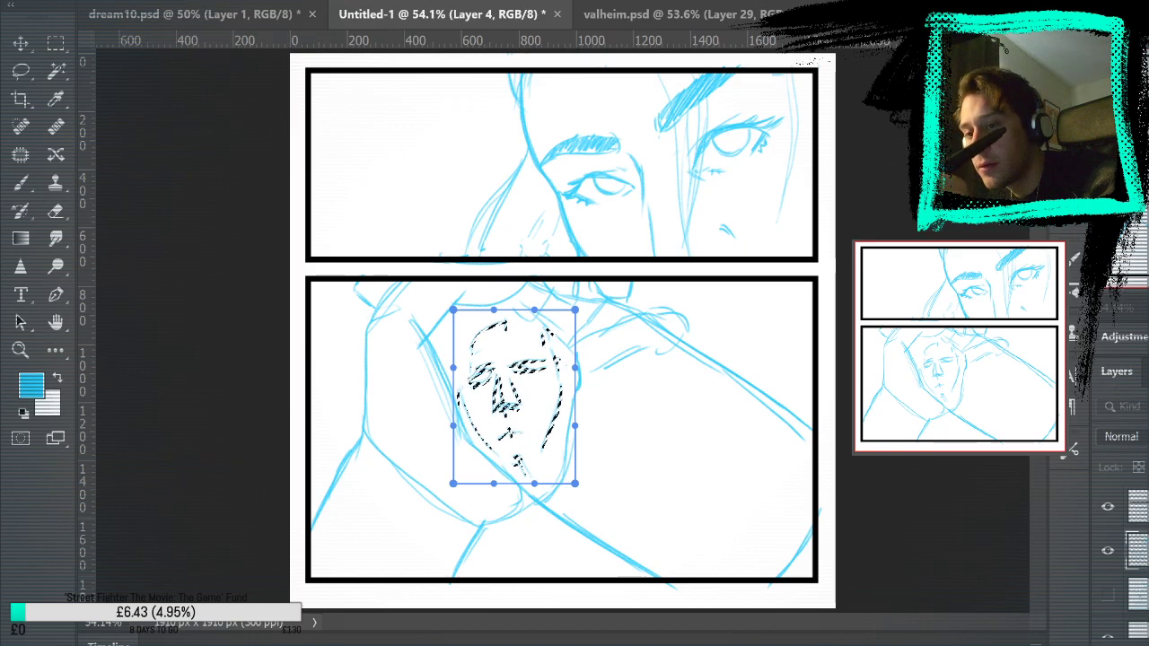
pyautogui.press('Return')
pyautogui.hotkey('ctrl', 'd')
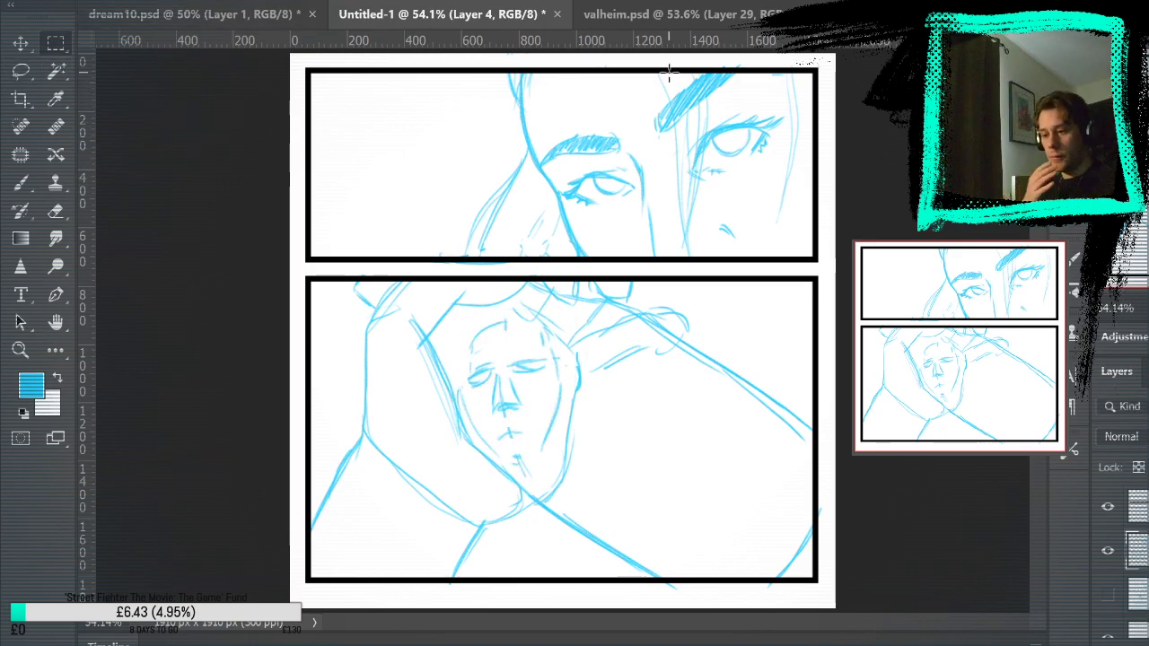
# Rotate the face slightly counter-clockwise and deselect it
pyautogui.press('l')
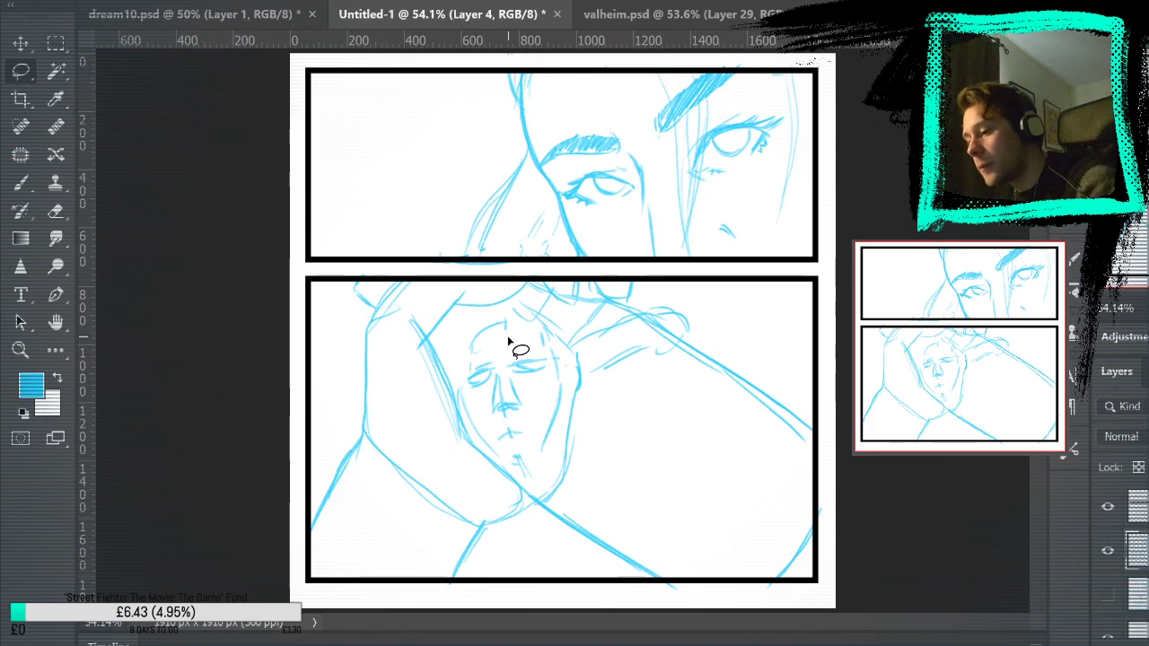
pyautogui.moveTo(497, 308)
pyautogui.mouseDown()
pyautogui.moveTo(505, 471)
pyautogui.moveTo(461, 389)
pyautogui.moveTo(498, 309)
pyautogui.mouseUp()
pyautogui.hotkey('ctrl', 't')
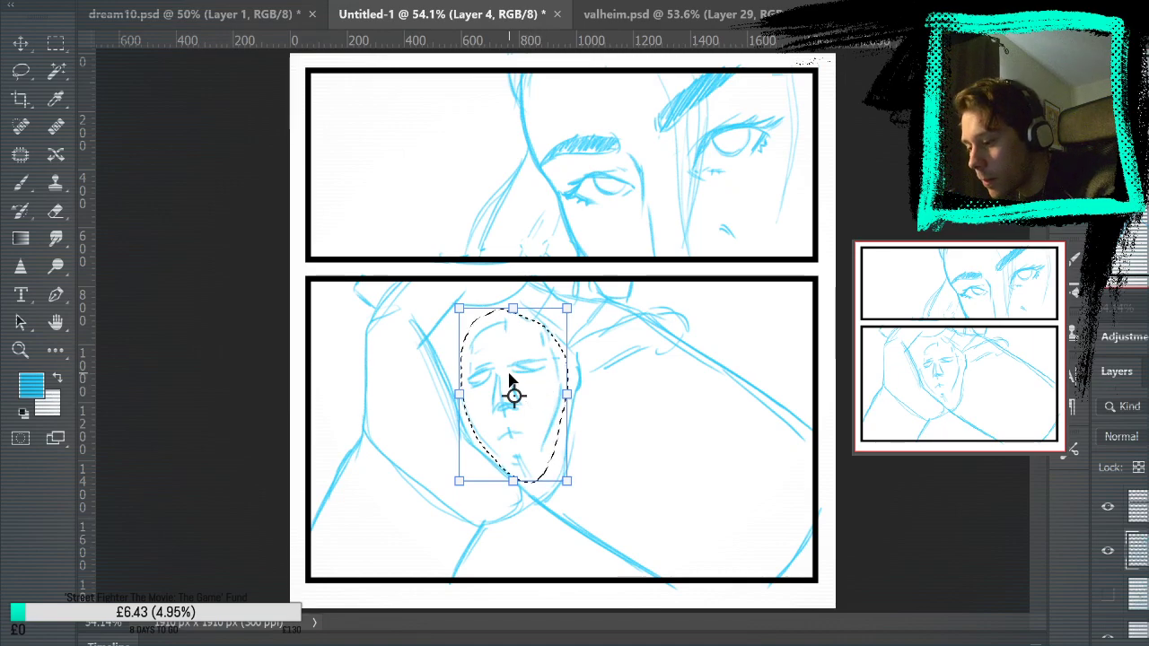
pyautogui.moveTo(655, 333); pyautogui.dragTo(644, 321)
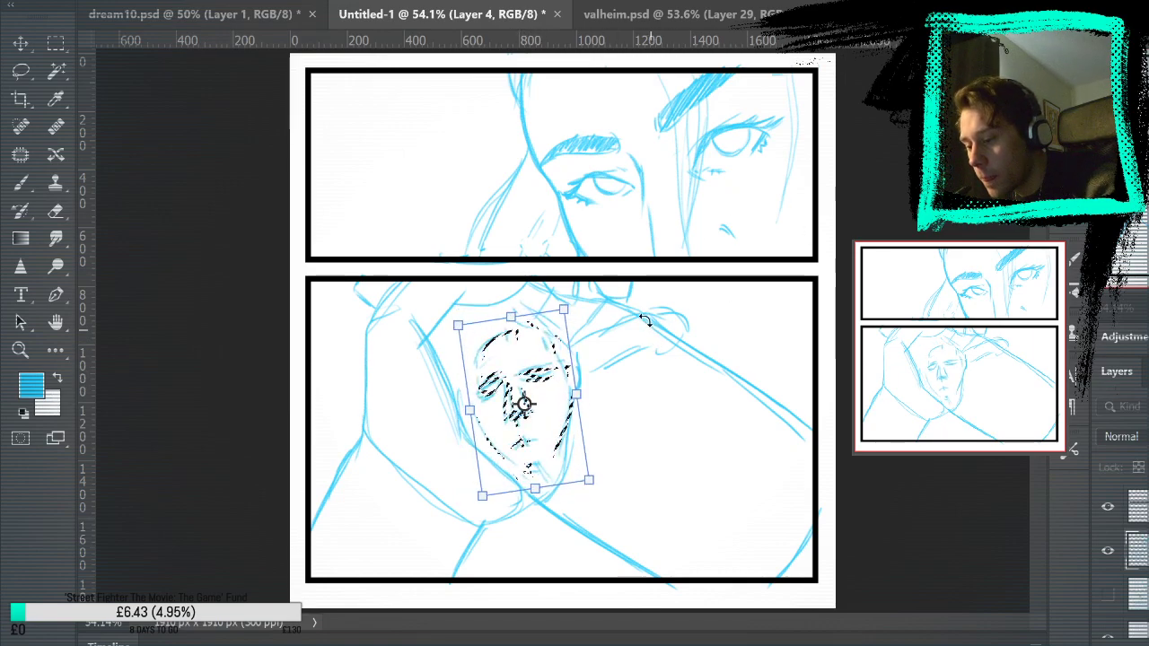
pyautogui.press('Return')
pyautogui.press('m')
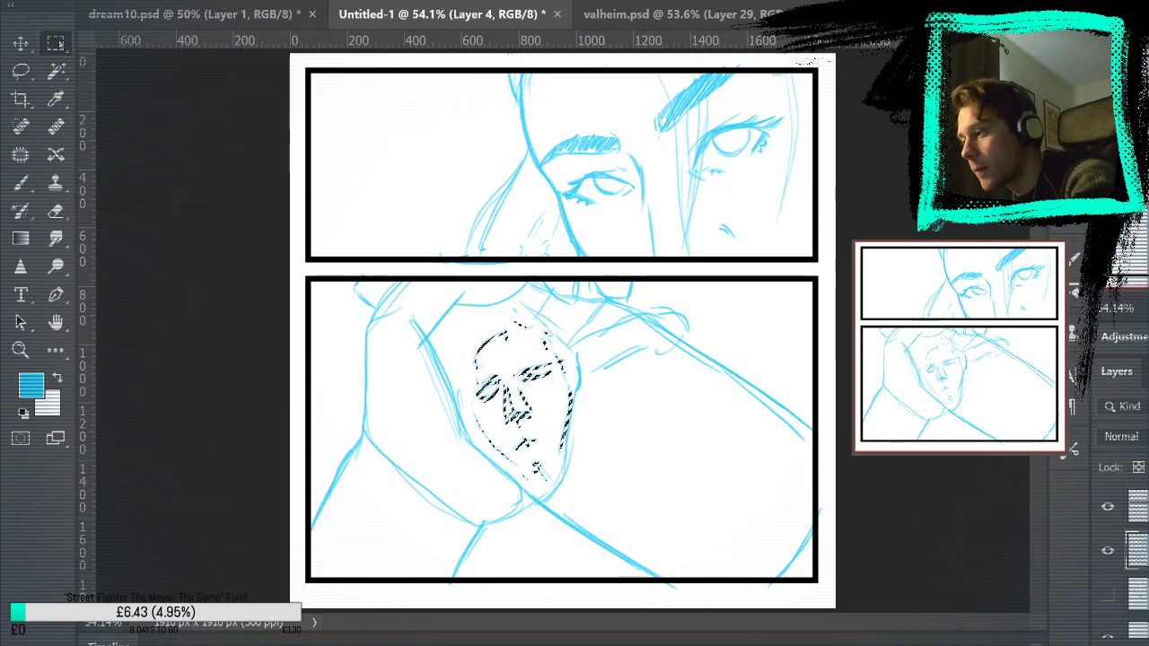
pyautogui.hotkey('ctrl', 'd')
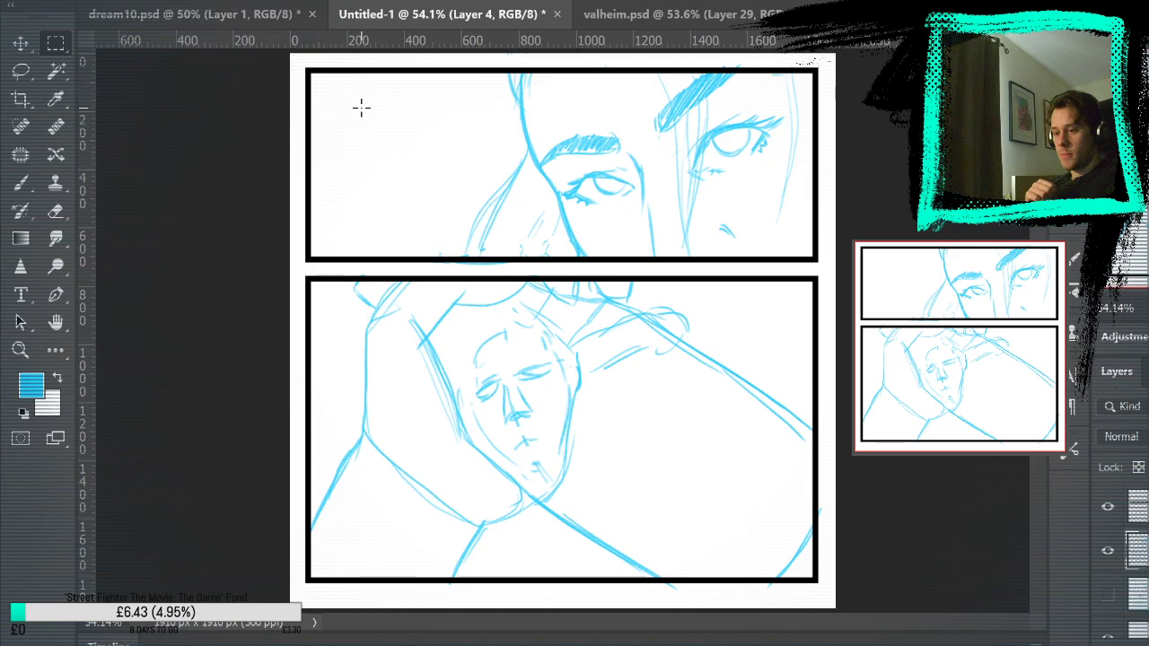
pyautogui.press('b')
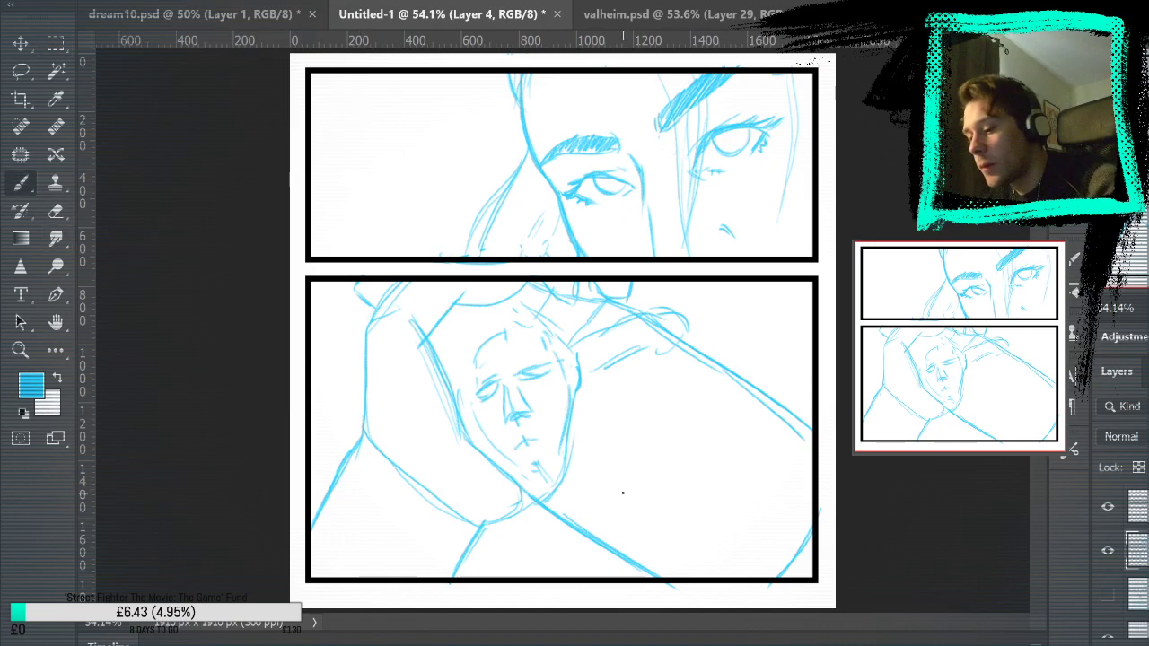
pyautogui.moveTo(629, 412); pyautogui.dragTo(664, 503)
pyautogui.hotkey('ctrl', 'z')
pyautogui.hotkey('ctrl', 'z')
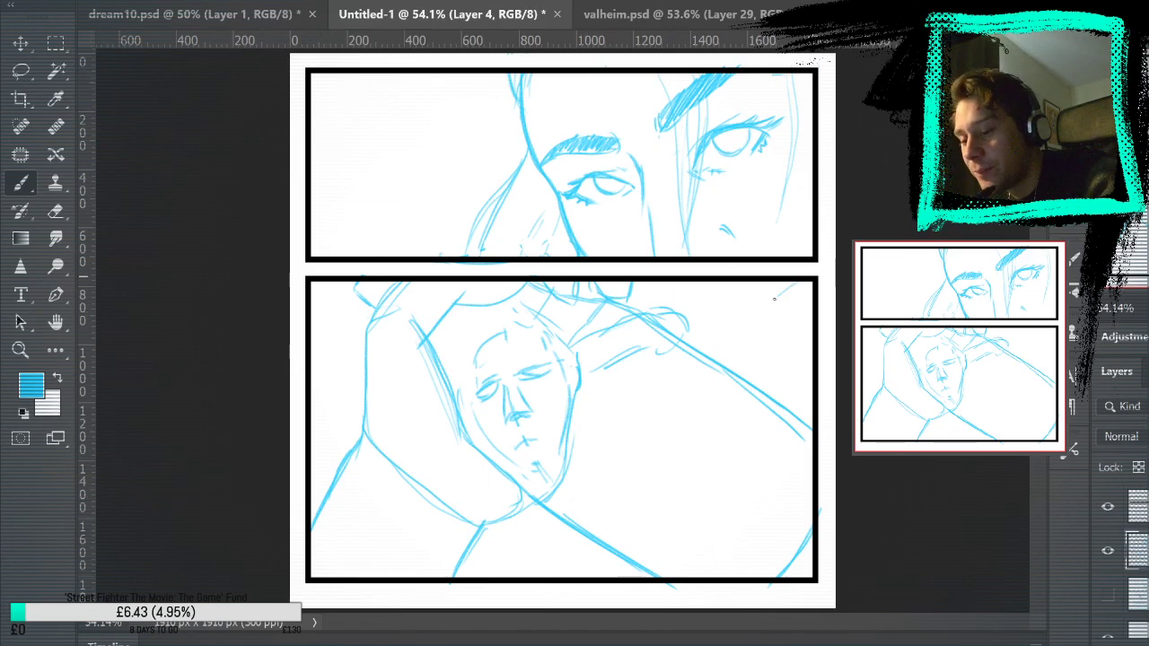
# Replace the undone hatching with a blue profile stroke at the lower panel's right edge, checking the inked page
pyautogui.moveTo(734, 326)
pyautogui.mouseDown()
pyautogui.moveTo(773, 280)
pyautogui.moveTo(779, 296)
pyautogui.moveTo(725, 326)
pyautogui.mouseUp()
pyautogui.hotkey('ctrl', 'z')
pyautogui.hotkey('ctrl', 'z')
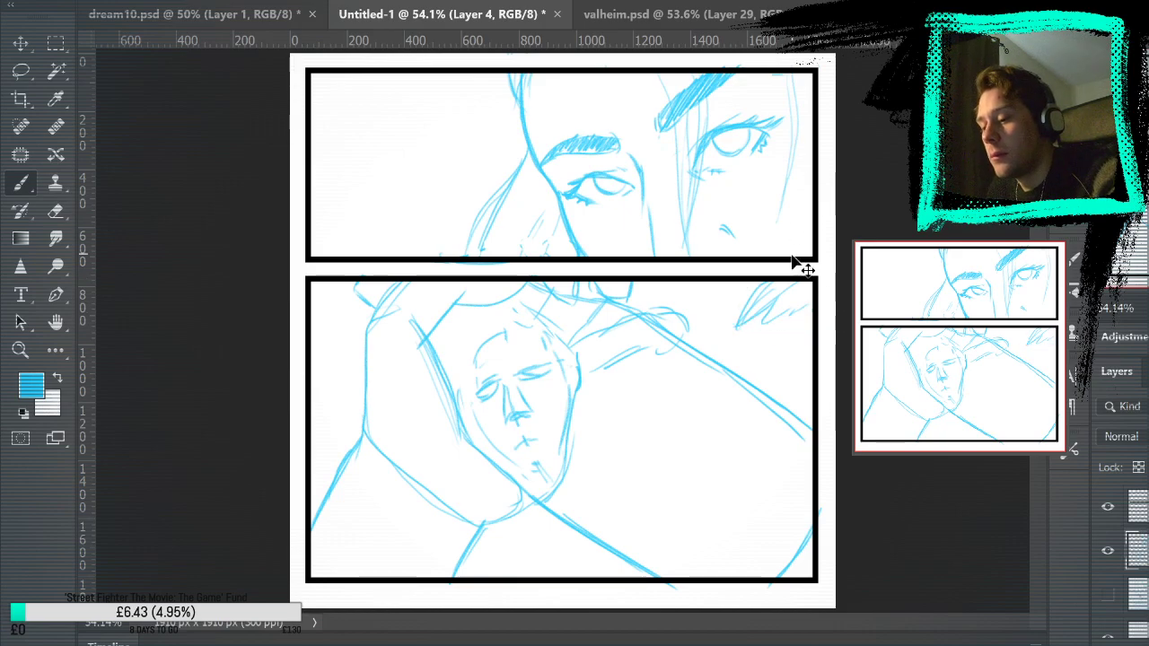
pyautogui.hotkey('ctrl', 'z')
pyautogui.hotkey('ctrl', 'z')
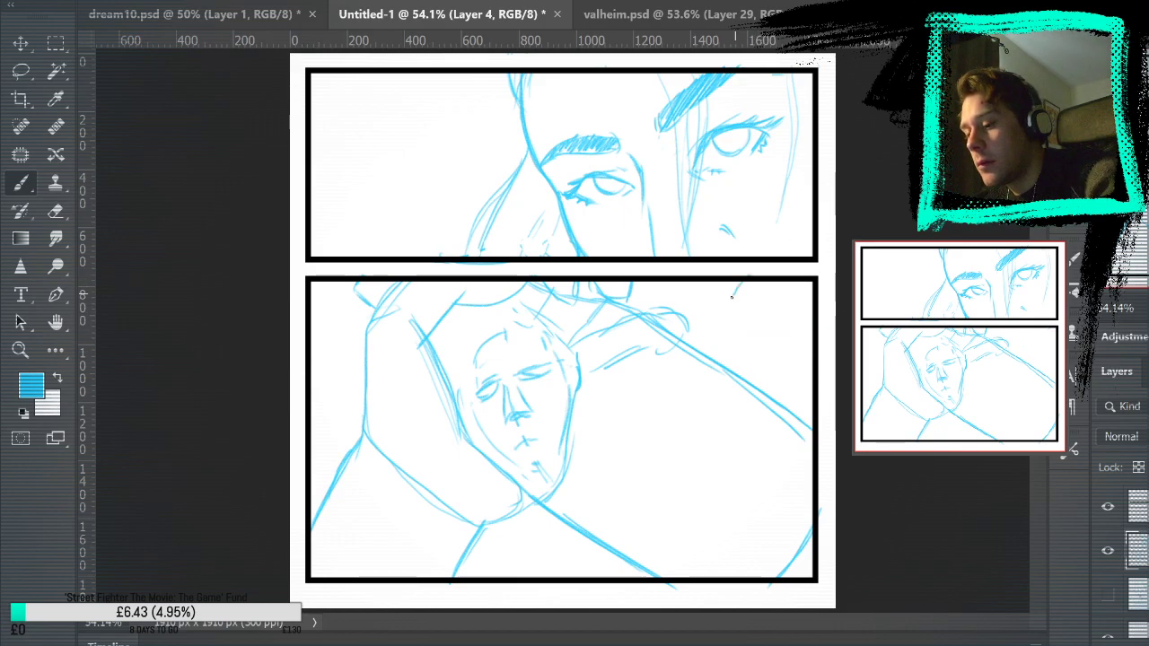
pyautogui.moveTo(725, 330); pyautogui.dragTo(782, 336)
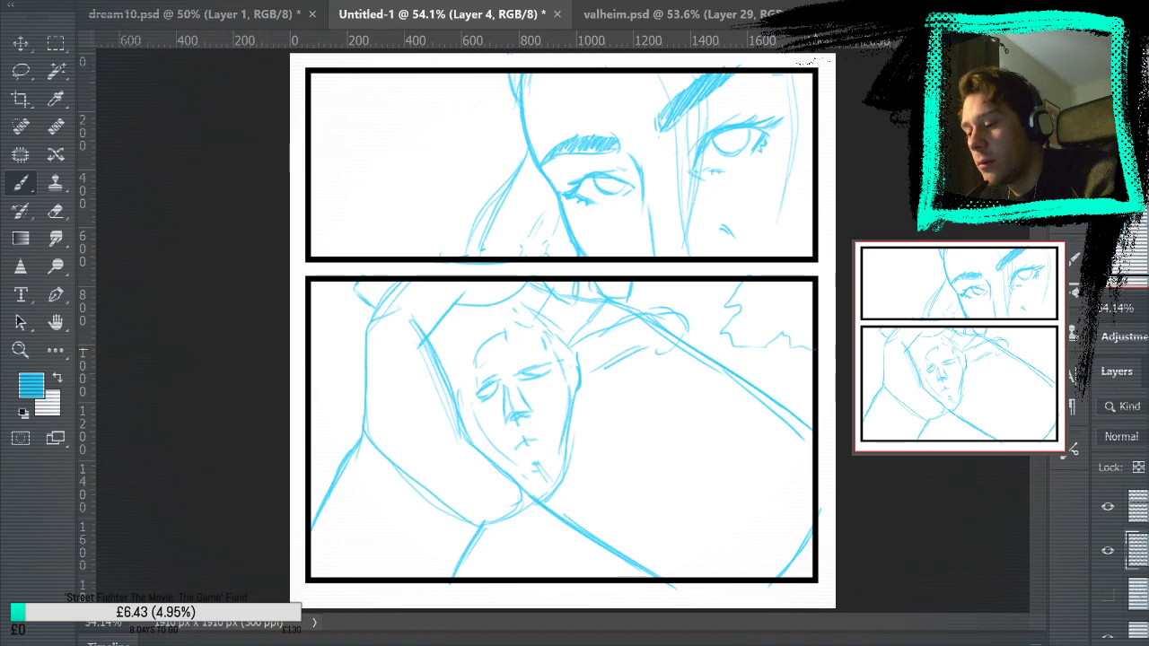
pyautogui.moveTo(313, 330); pyautogui.dragTo(333, 375)
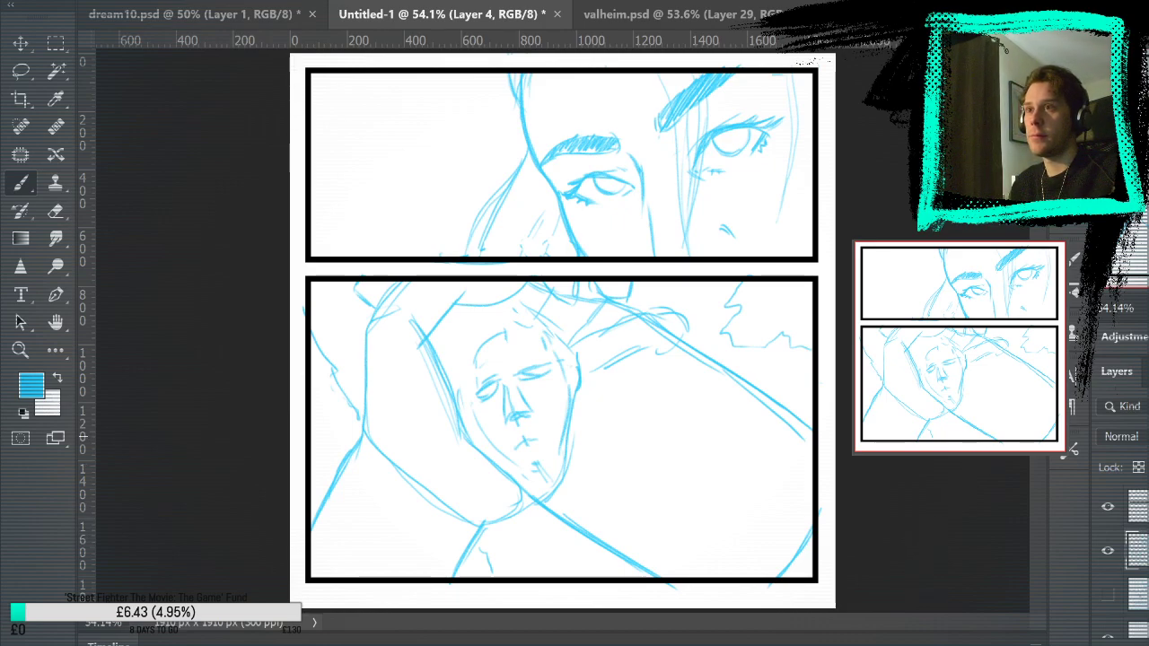
pyautogui.click(243, 15)
pyautogui.click(469, 16)
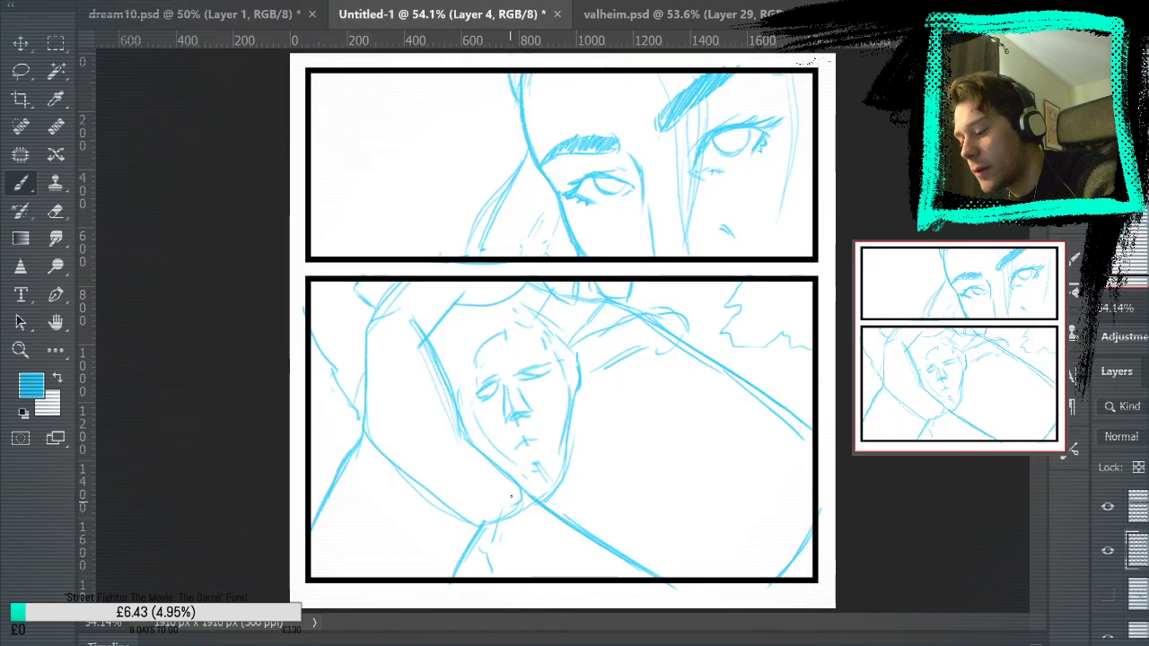
# Sketch a curved arc, a shorter horizon line and a faint vertical line behind the faces
pyautogui.moveTo(640, 539); pyautogui.dragTo(736, 483)
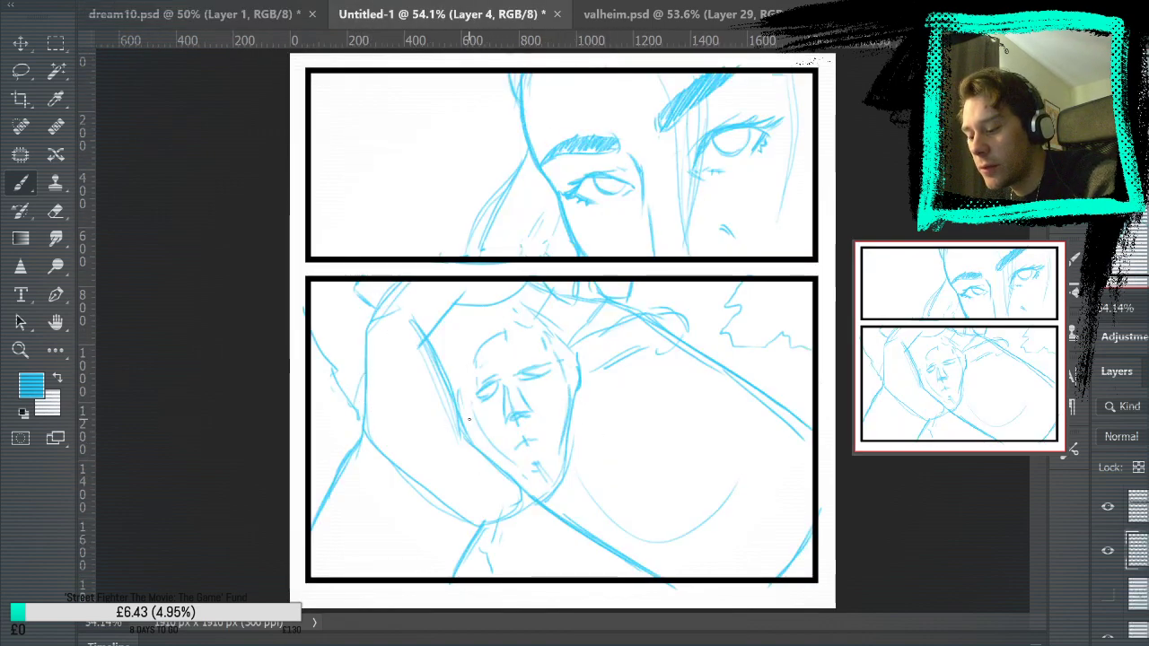
pyautogui.moveTo(538, 520); pyautogui.dragTo(732, 491)
pyautogui.hotkey('ctrl', 'z')
pyautogui.moveTo(549, 501); pyautogui.dragTo(755, 523)
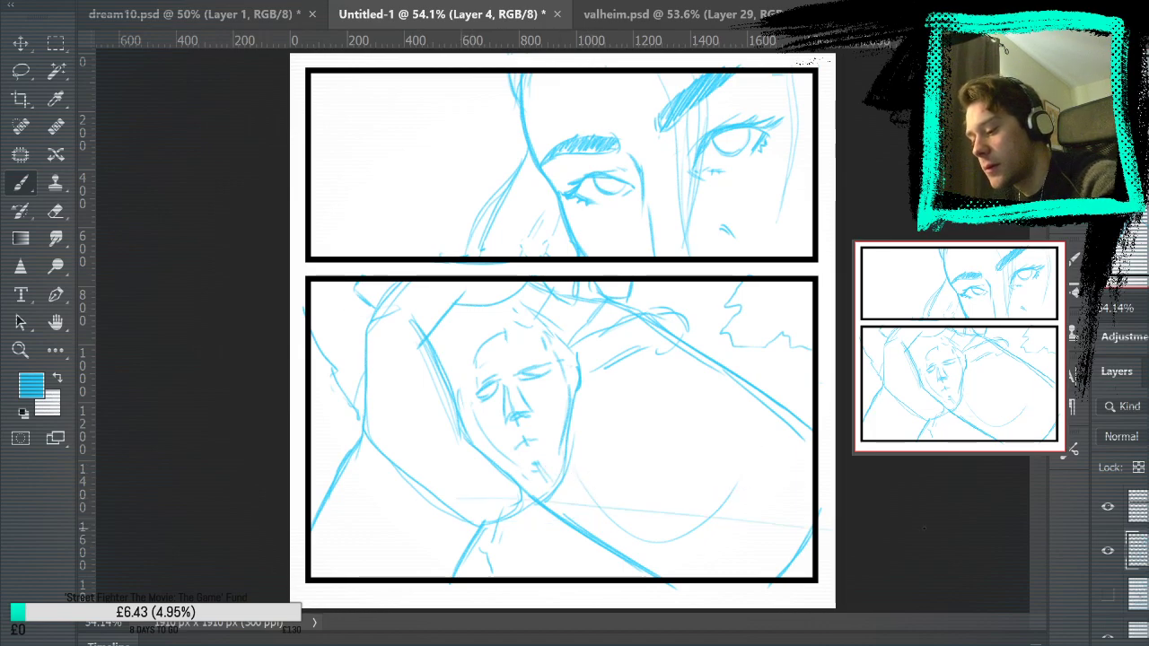
pyautogui.hotkey('ctrl', 'z')
pyautogui.moveTo(452, 508); pyautogui.dragTo(563, 494)
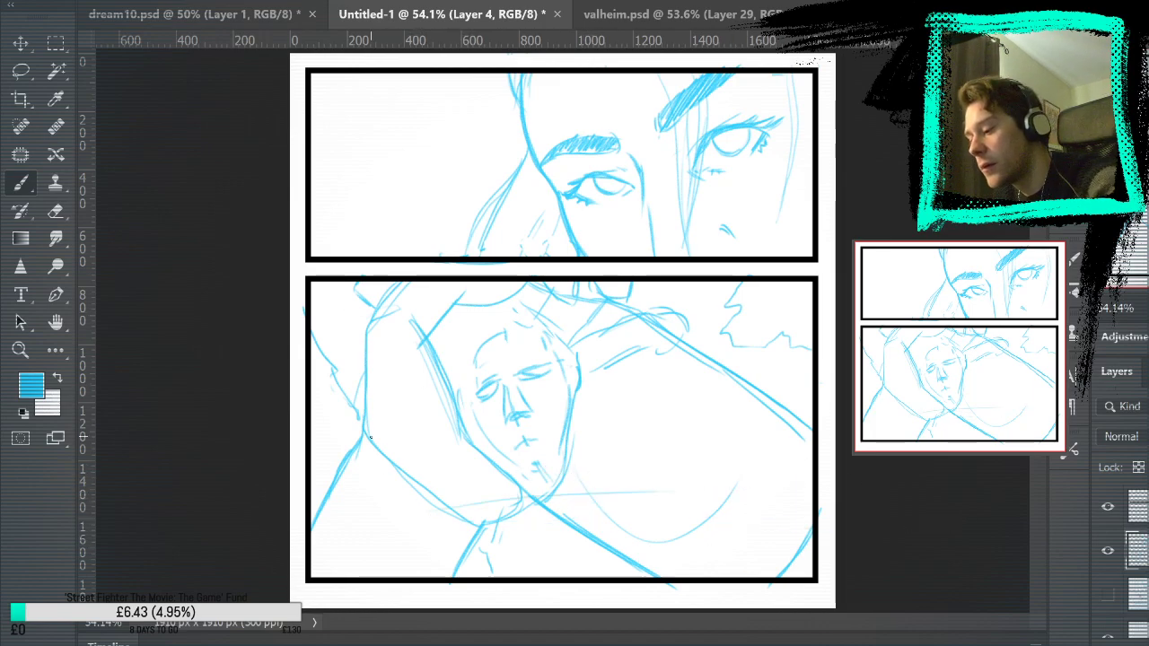
pyautogui.moveTo(420, 470); pyautogui.dragTo(417, 371)
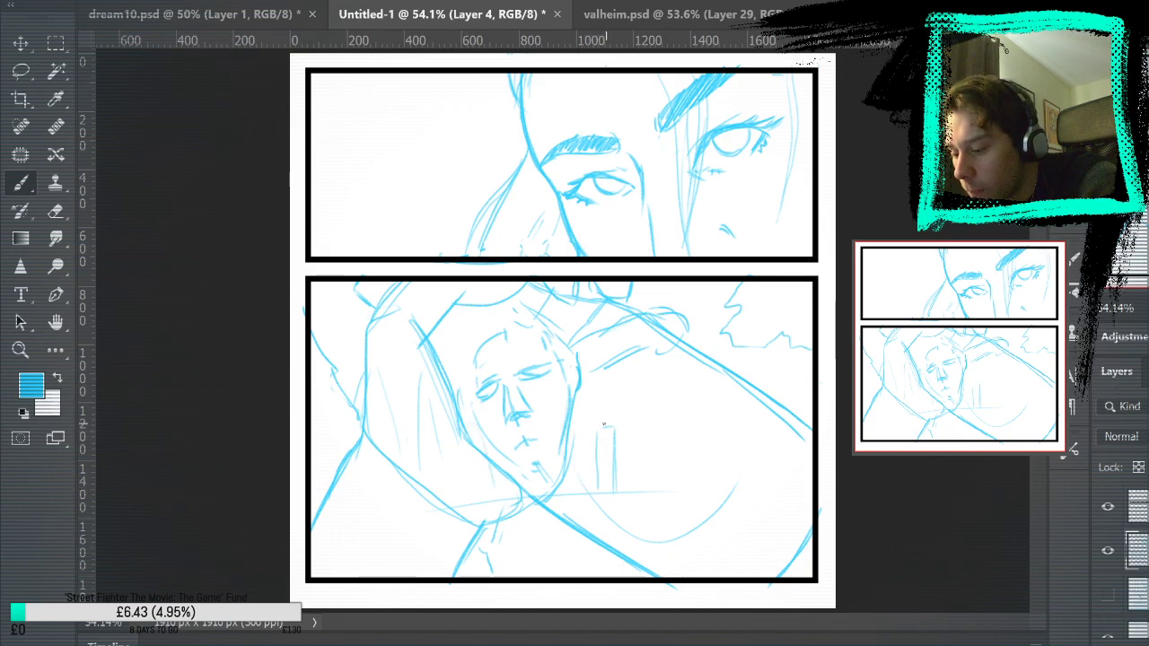
pyautogui.moveTo(606, 424); pyautogui.dragTo(596, 469)
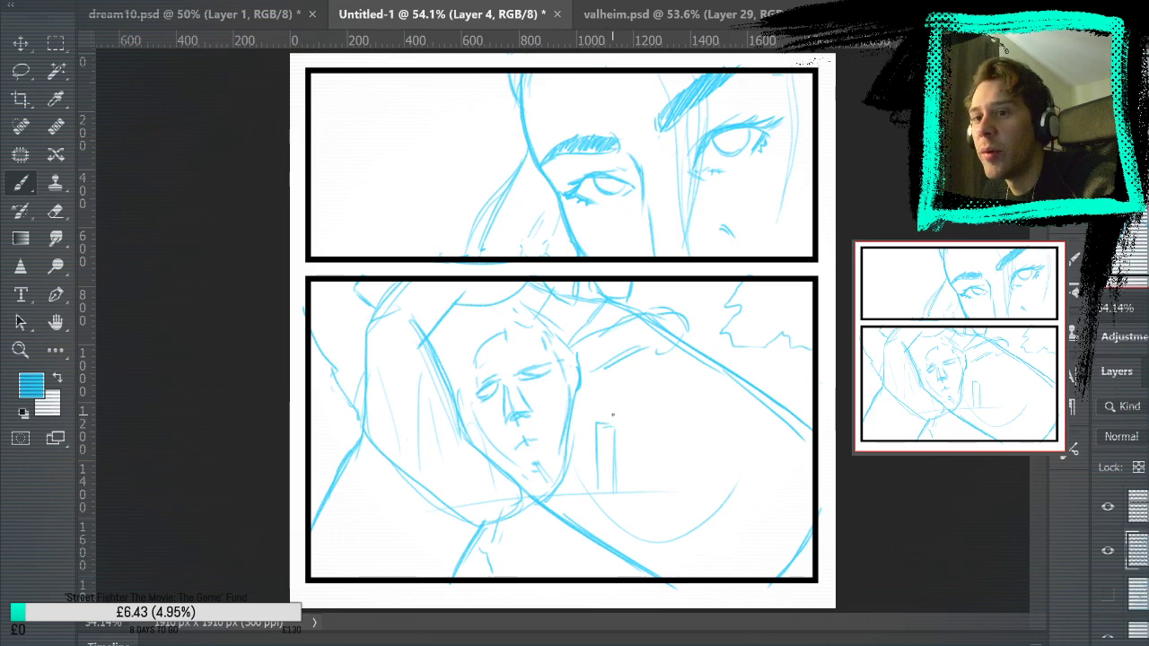
pyautogui.hotkey('ctrl', 'z')
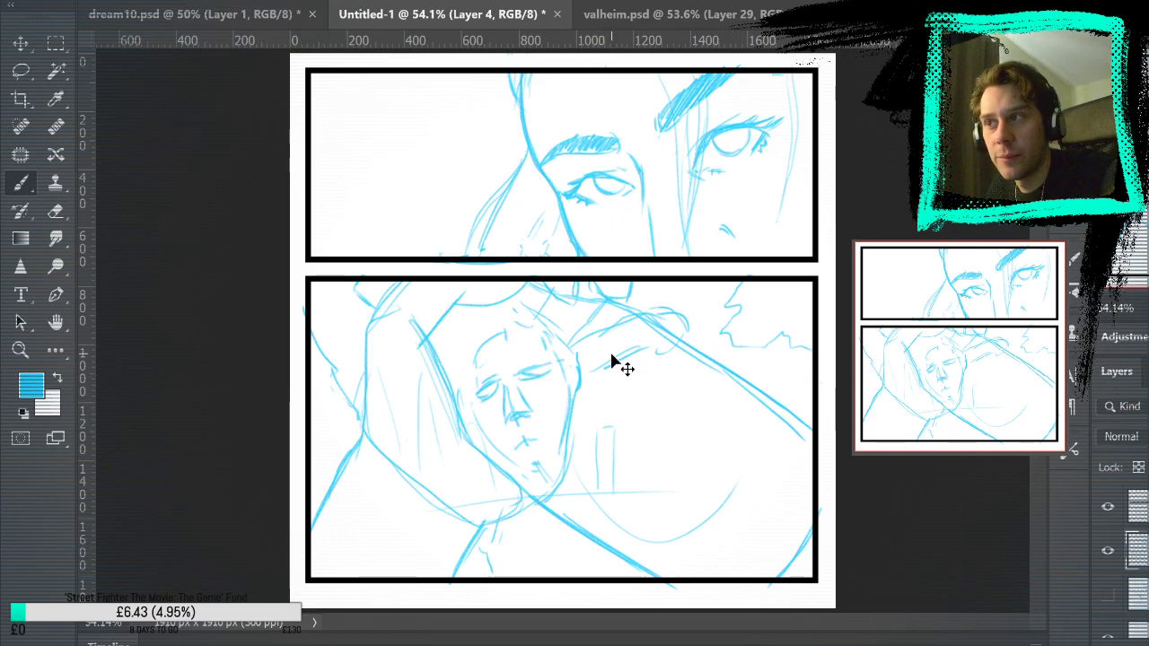
# Add a new layer for the skyline and start a building outline, comparing with the inked page
pyautogui.hotkey('ctrl', 'z')
pyautogui.hotkey('ctrl', 'shift', 'alt', 'n')
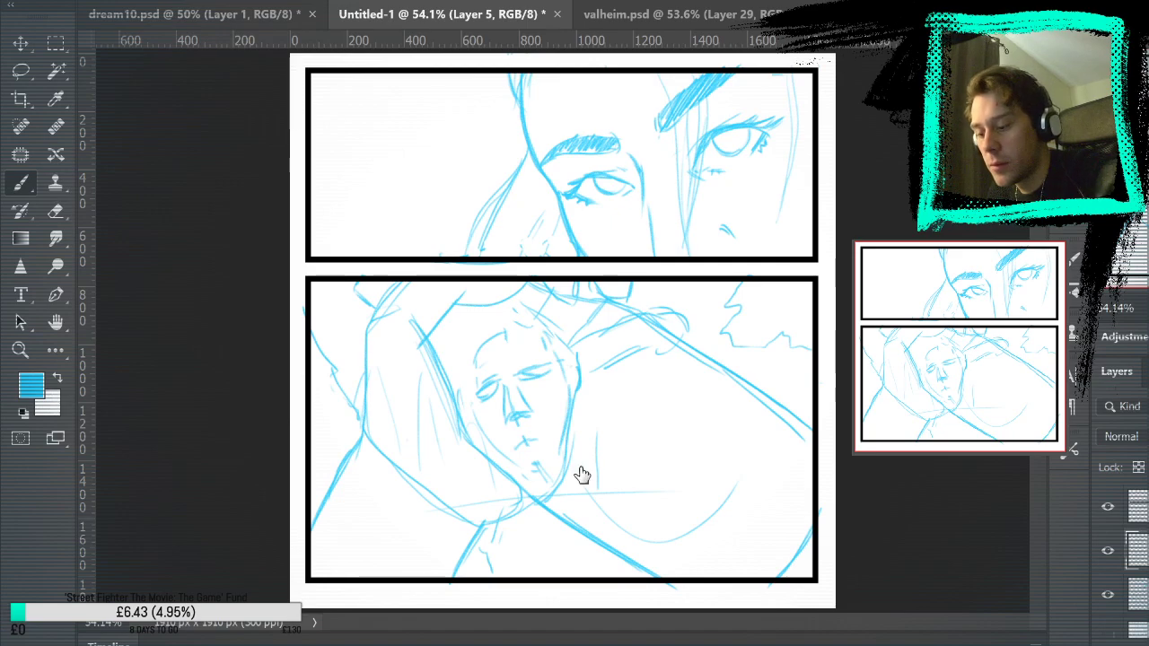
pyautogui.moveTo(596, 483); pyautogui.dragTo(620, 422)
pyautogui.hotkey('ctrl', 'z')
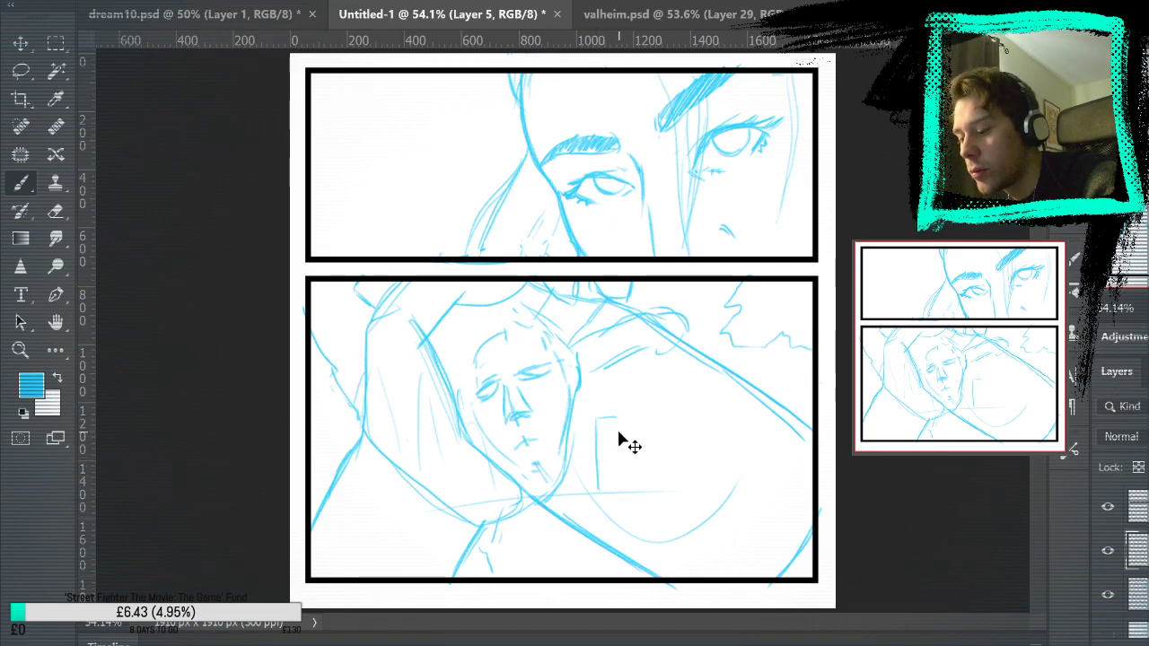
pyautogui.hotkey('ctrl', 'shift', 'Tab')
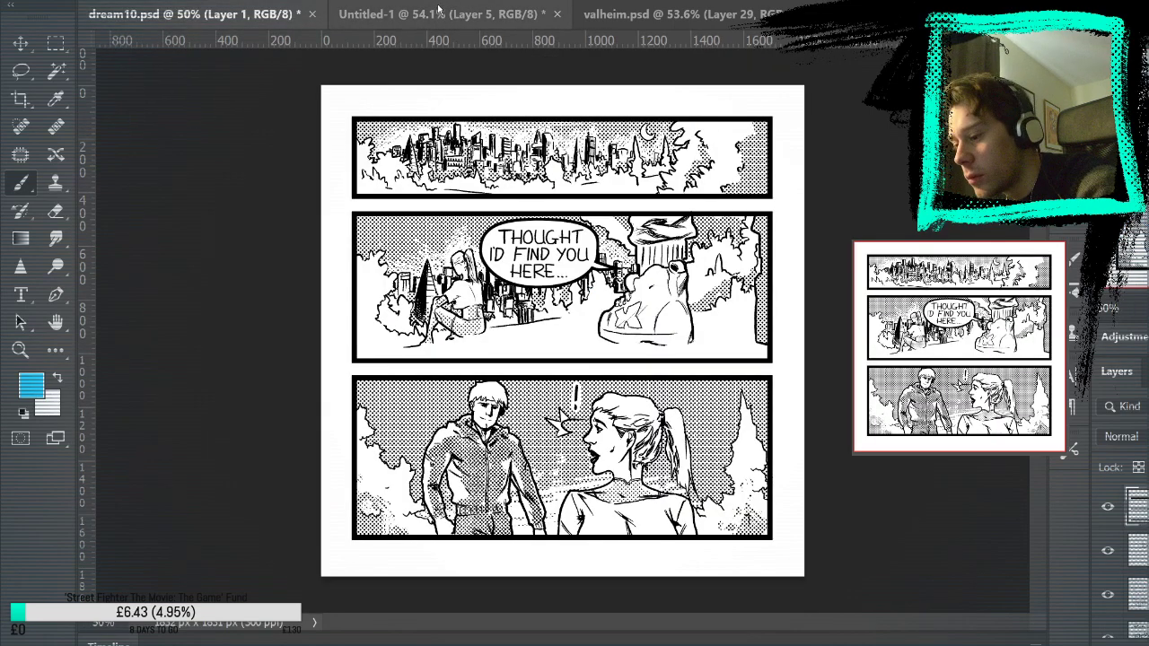
pyautogui.click(445, 29)
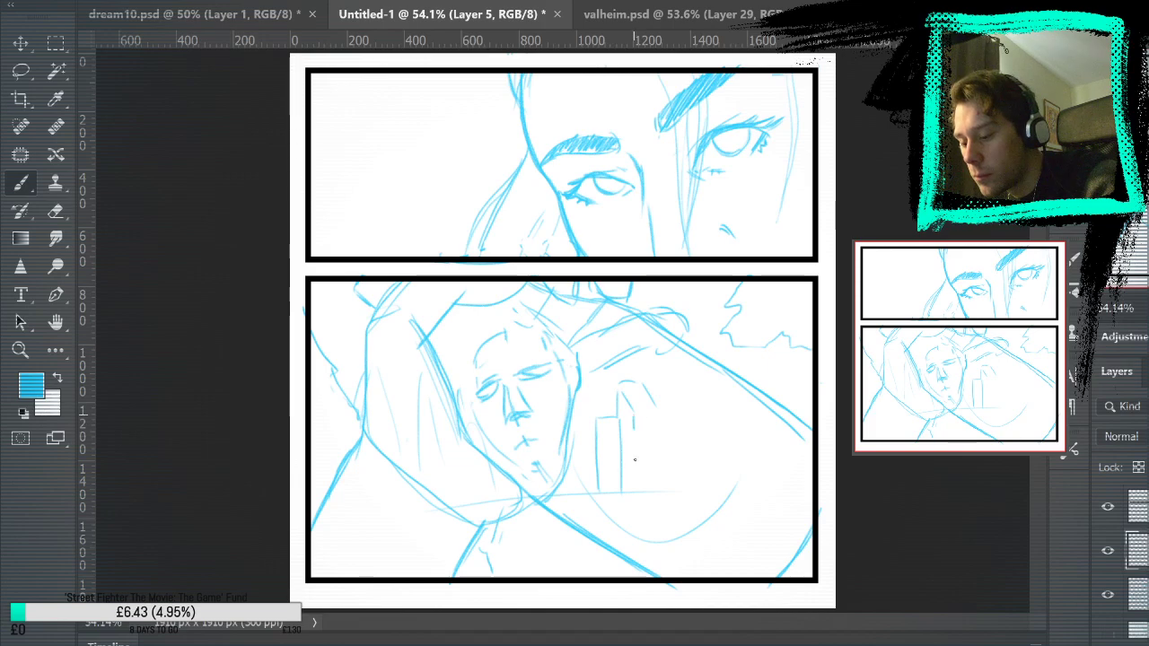
# Outline several building edges and tops behind the faces, plus curves across the panel's bottom
pyautogui.moveTo(656, 410); pyautogui.dragTo(660, 491)
pyautogui.click(193, 14)
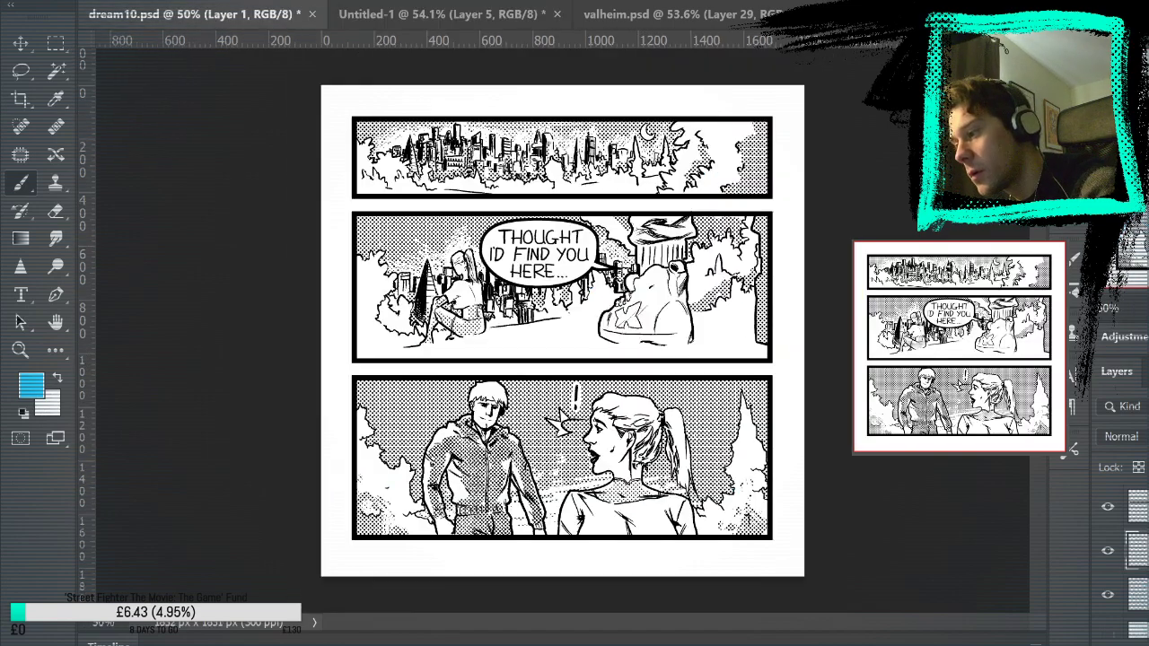
pyautogui.click(440, 15)
pyautogui.moveTo(609, 393)
pyautogui.mouseDown()
pyautogui.moveTo(576, 401)
pyautogui.moveTo(579, 392)
pyautogui.mouseUp()
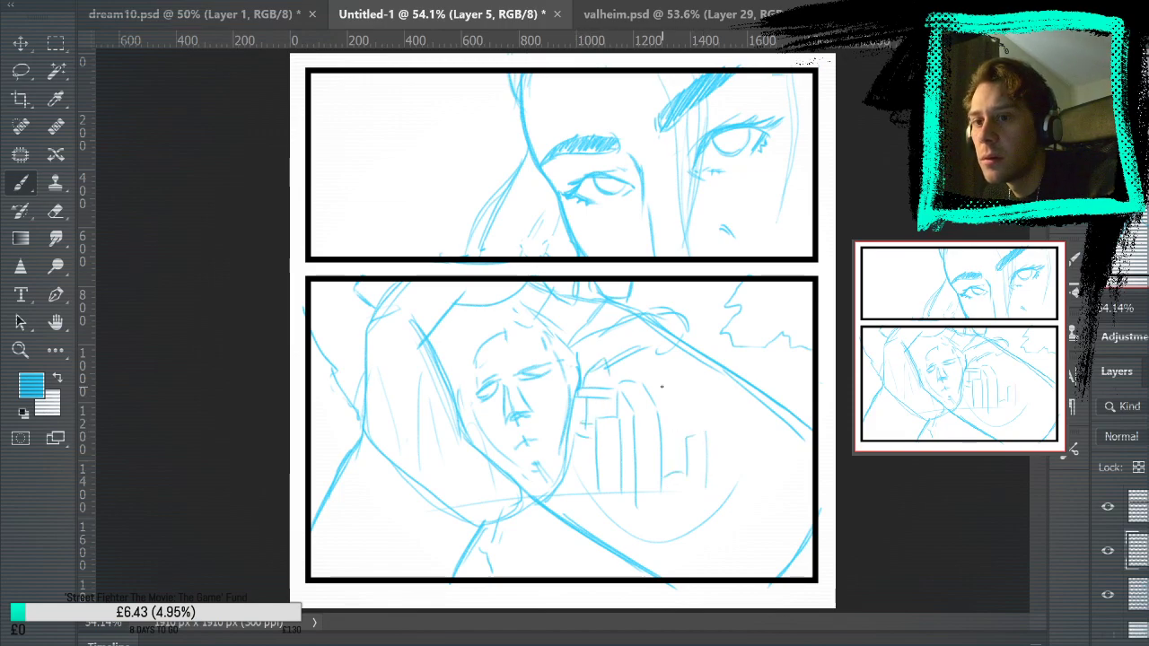
pyautogui.moveTo(679, 382); pyautogui.dragTo(682, 443)
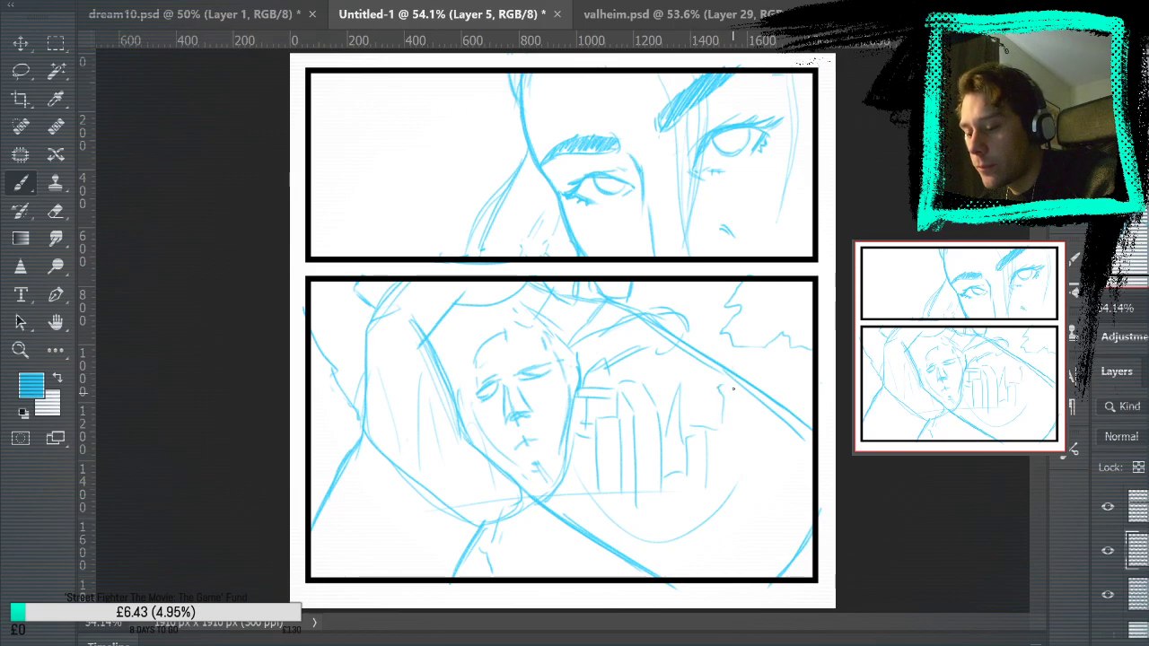
pyautogui.moveTo(753, 425)
pyautogui.mouseDown()
pyautogui.moveTo(752, 479)
pyautogui.moveTo(782, 421)
pyautogui.mouseUp()
pyautogui.moveTo(780, 427); pyautogui.dragTo(779, 479)
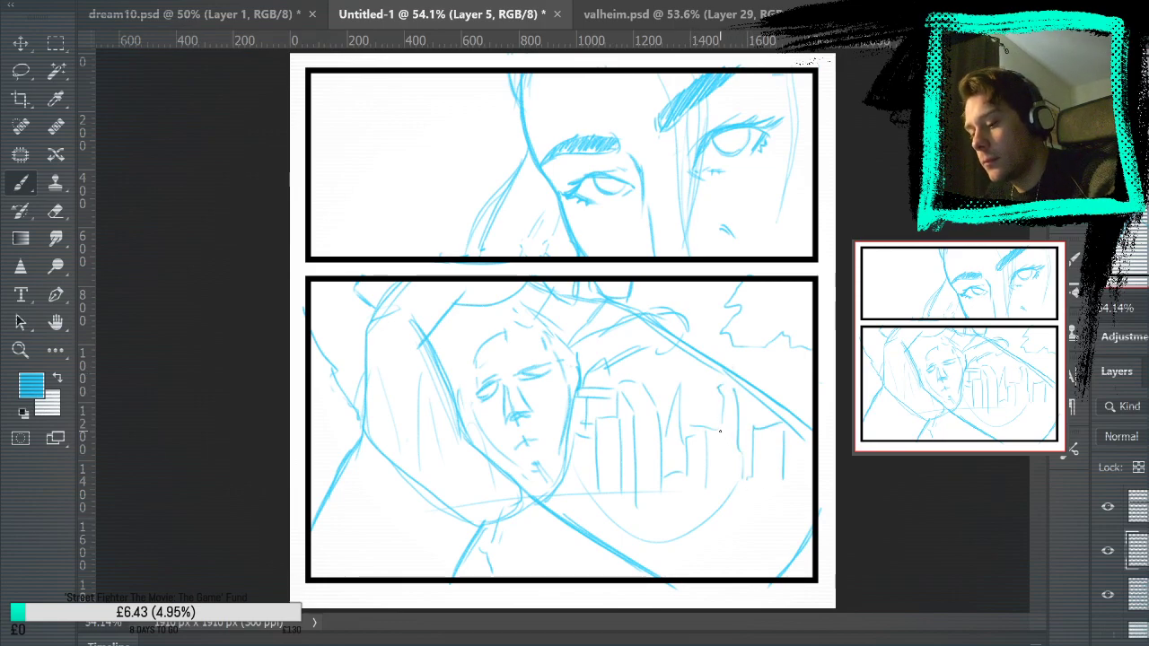
pyautogui.moveTo(705, 388); pyautogui.dragTo(707, 425)
pyautogui.moveTo(566, 453); pyautogui.dragTo(551, 489)
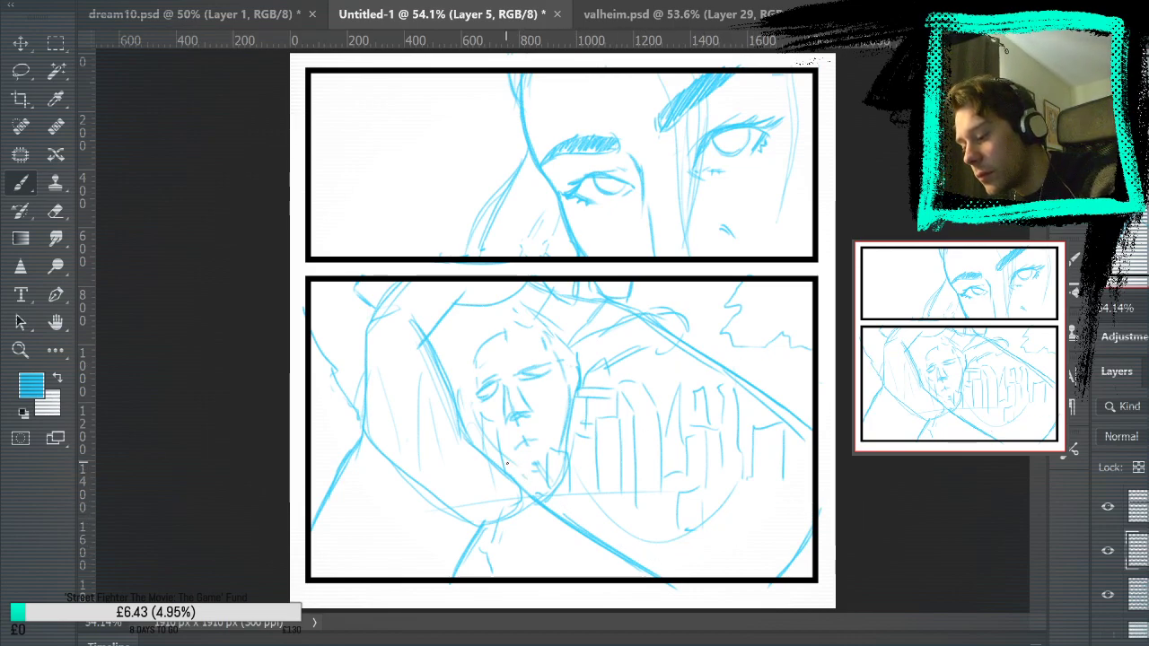
pyautogui.moveTo(506, 464); pyautogui.dragTo(686, 576)
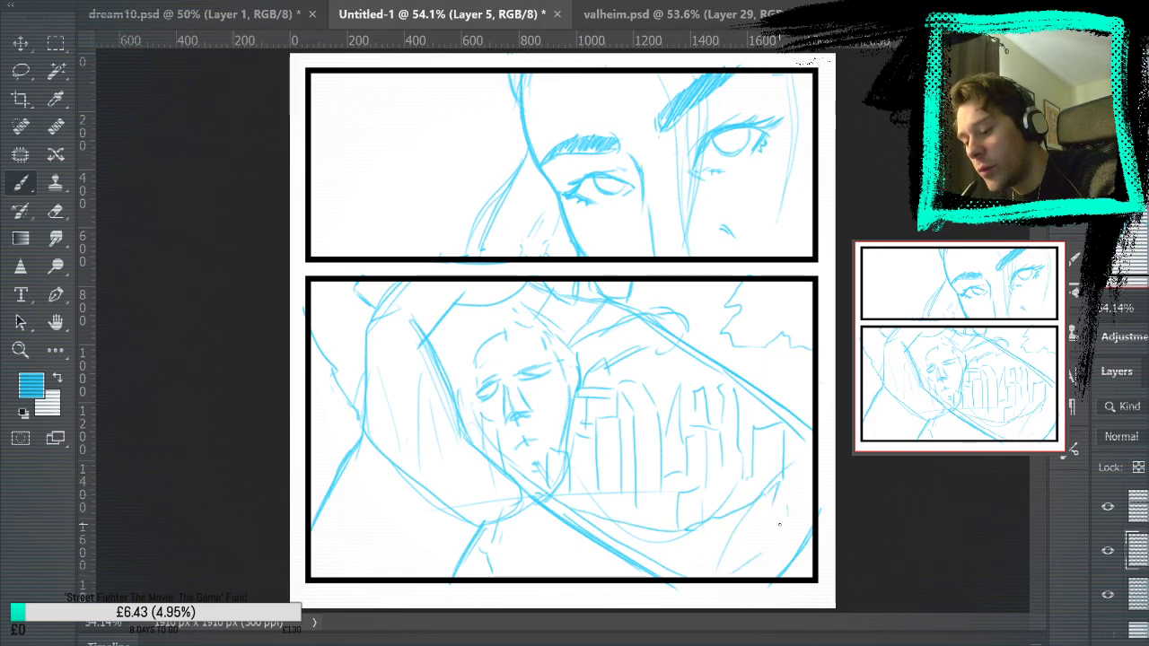
pyautogui.moveTo(754, 539)
pyautogui.mouseDown()
pyautogui.moveTo(682, 554)
pyautogui.moveTo(777, 536)
pyautogui.mouseUp()
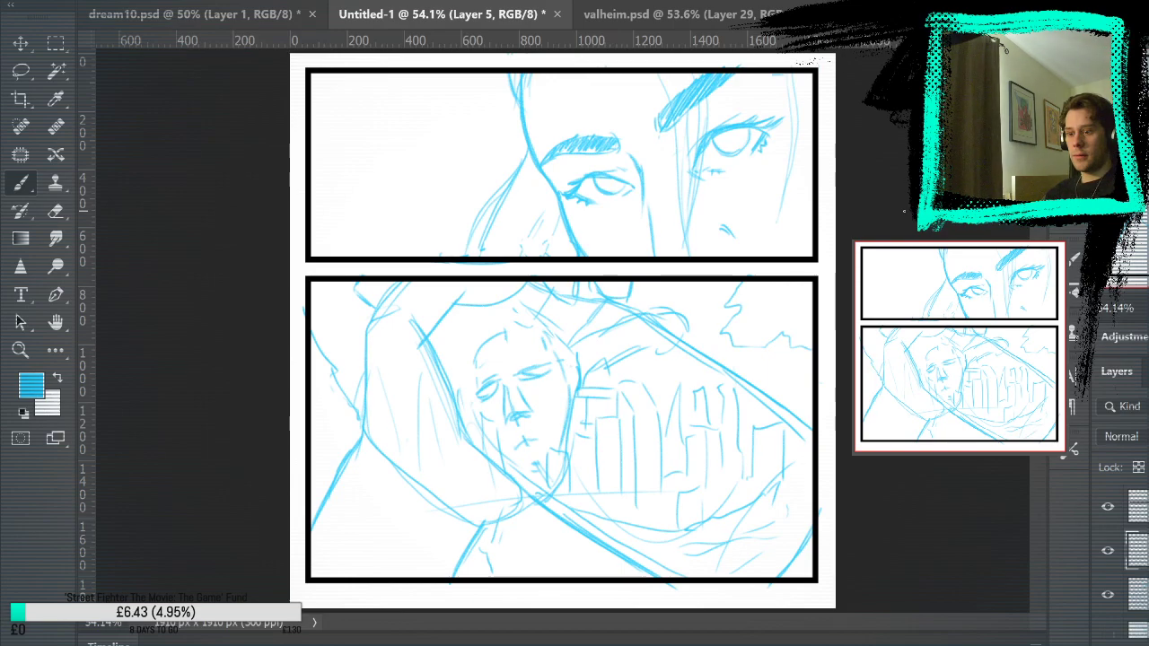
# Lasso the blue skyline sketch, bend it with a Warp transform, and deselect
pyautogui.press('l')
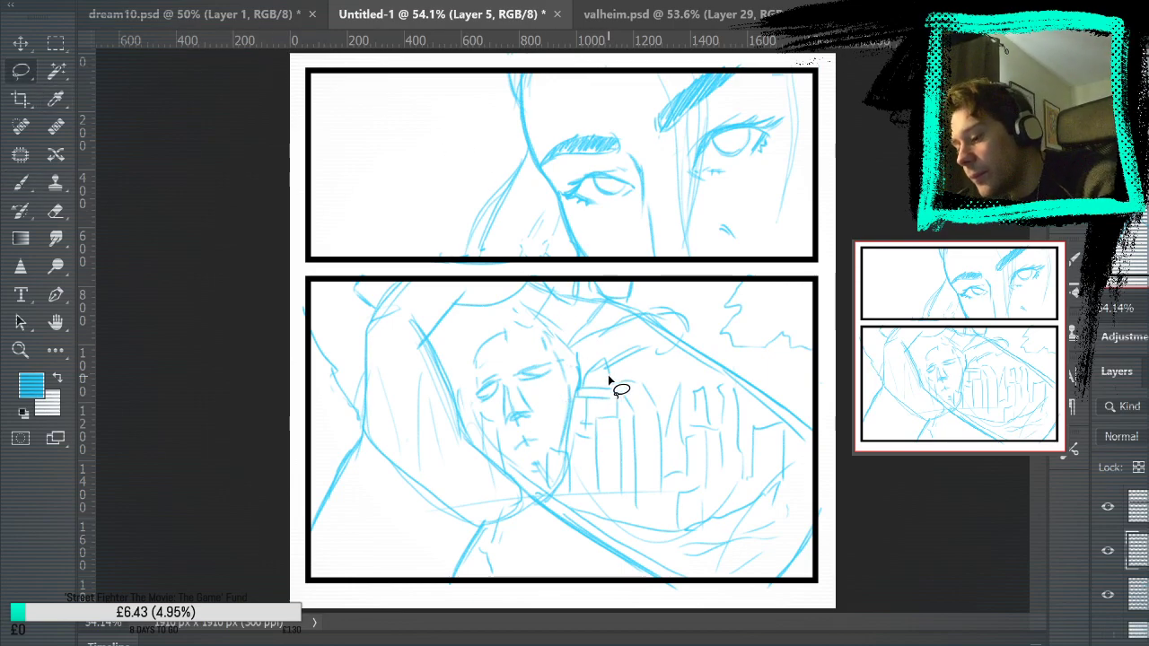
pyautogui.moveTo(628, 368)
pyautogui.mouseDown()
pyautogui.moveTo(577, 420)
pyautogui.moveTo(575, 503)
pyautogui.moveTo(692, 512)
pyautogui.moveTo(802, 482)
pyautogui.moveTo(781, 426)
pyautogui.mouseUp()
pyautogui.moveTo(729, 386); pyautogui.dragTo(734, 388)
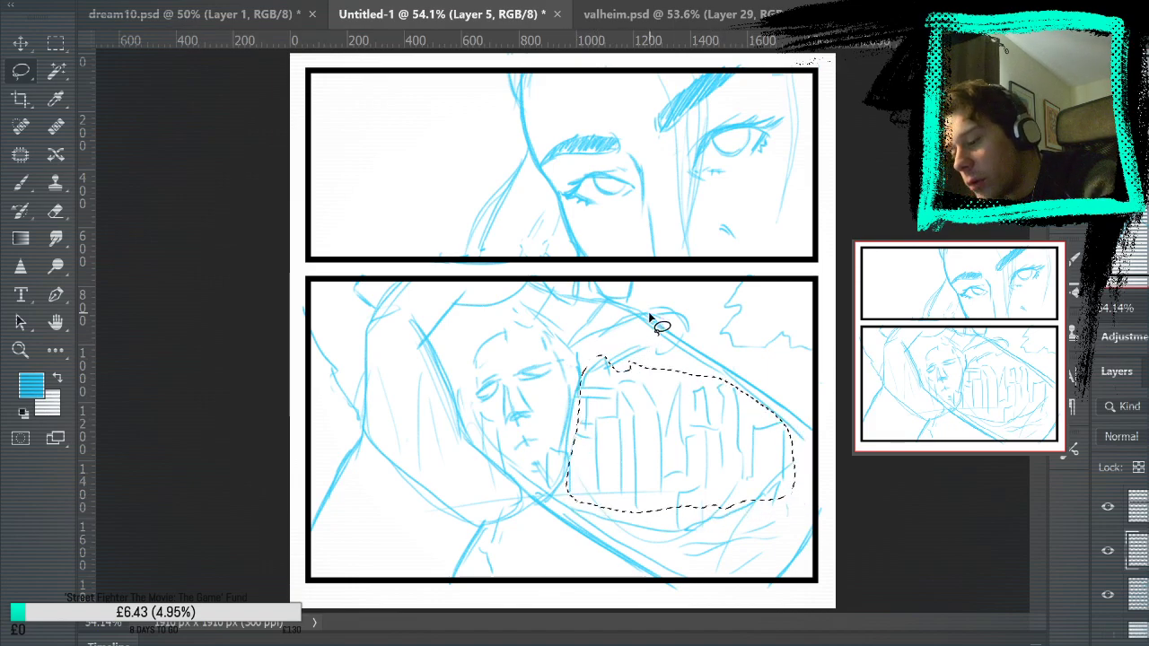
pyautogui.hotkey('ctrl', 't')
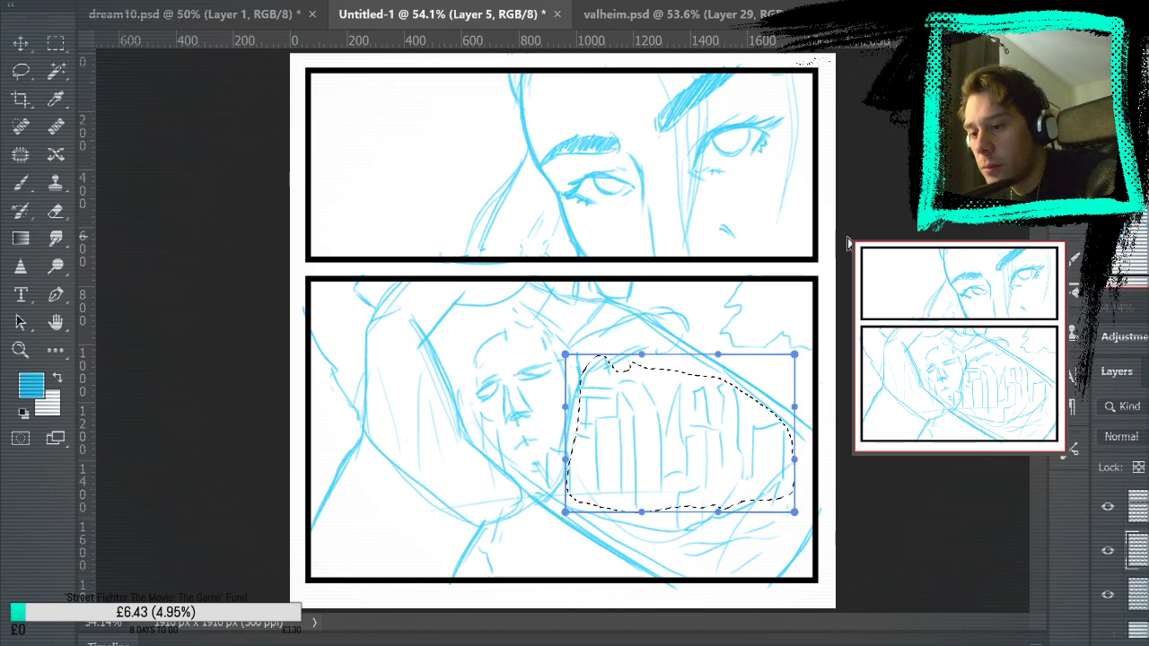
pyautogui.moveTo(687, 431); pyautogui.dragTo(685, 405)
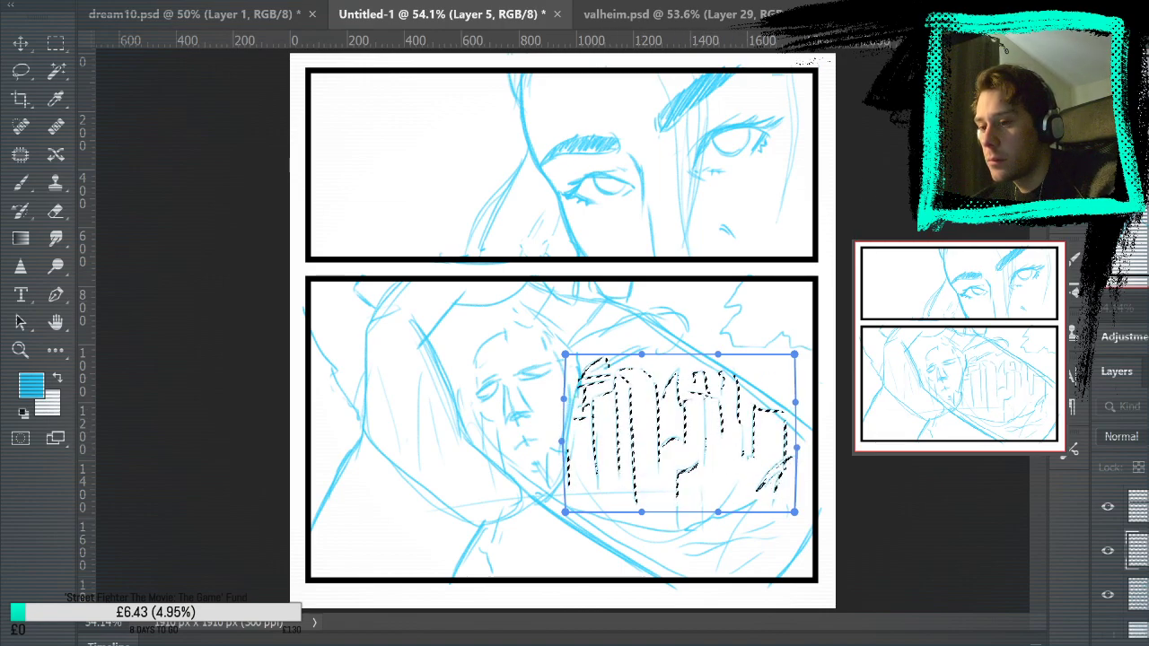
pyautogui.press('Return')
pyautogui.press('l')
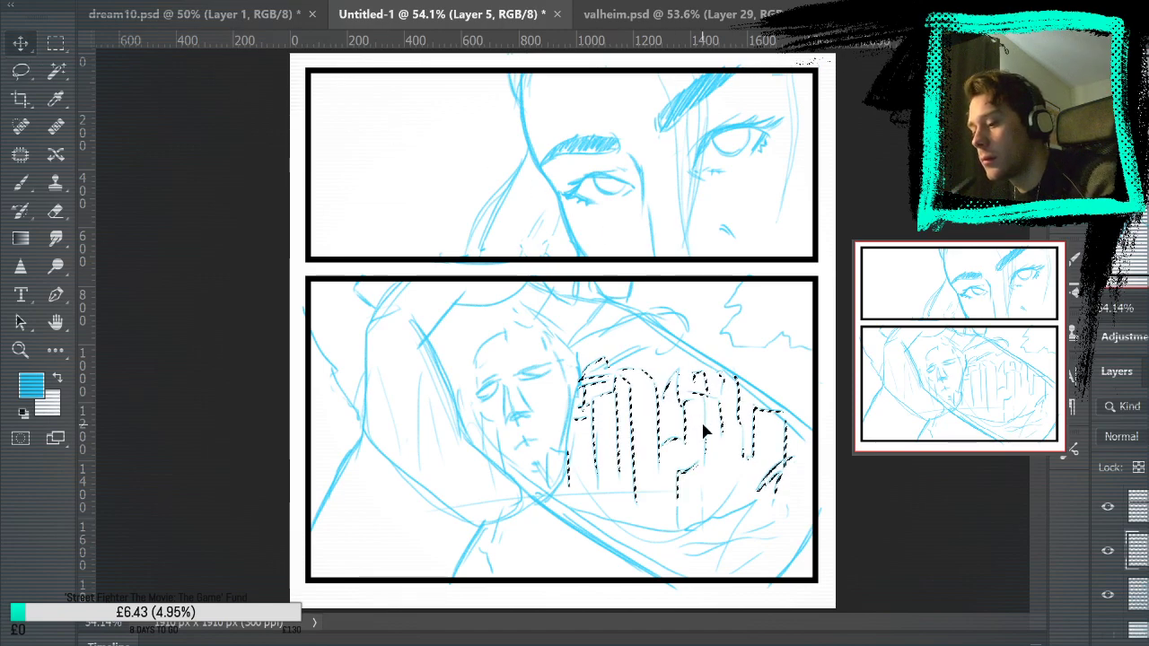
pyautogui.press('m')
pyautogui.hotkey('ctrl', 'd')
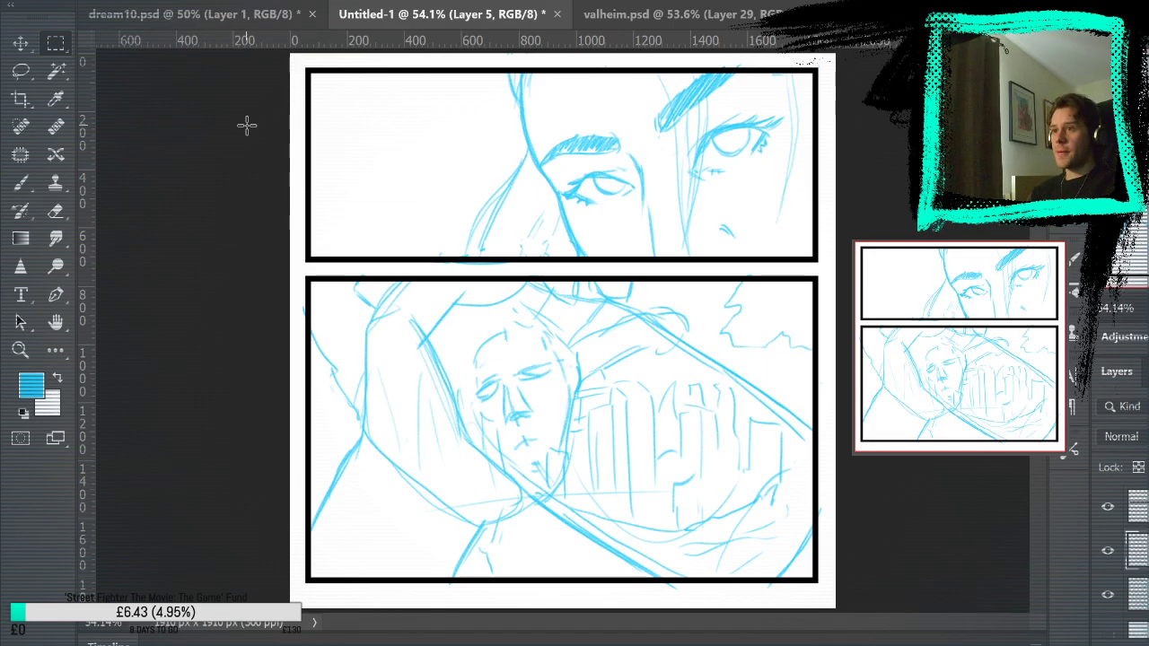
# Erase faint sketch strokes beside the left face on Layer 4
pyautogui.press('e')
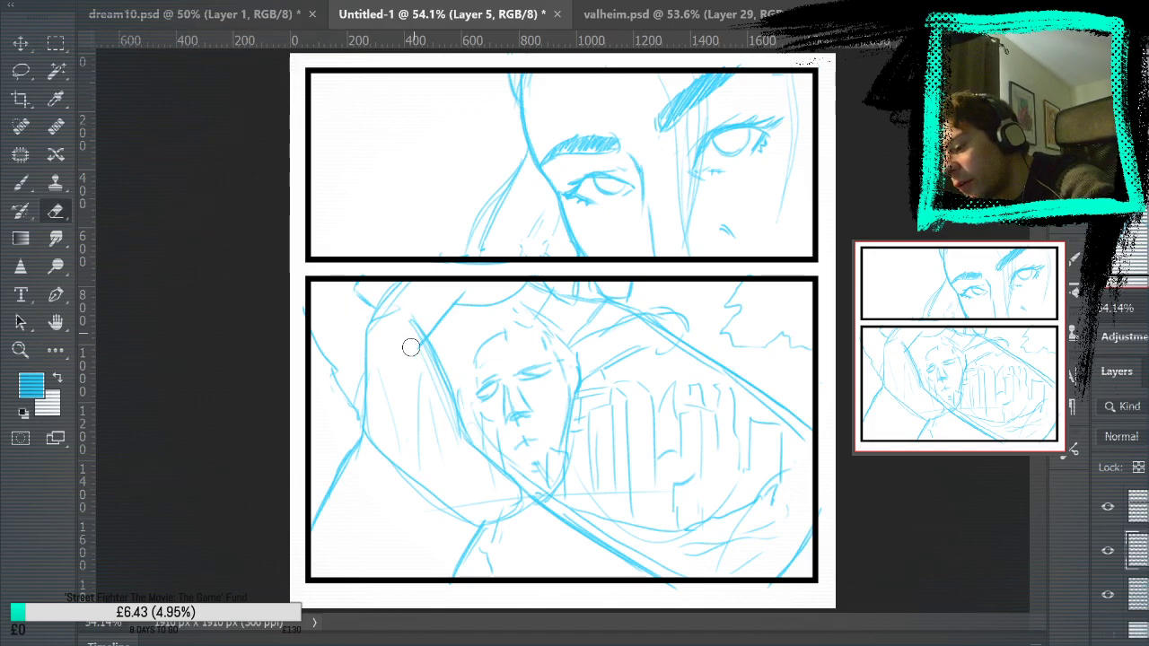
pyautogui.hotkey('alt', '[')
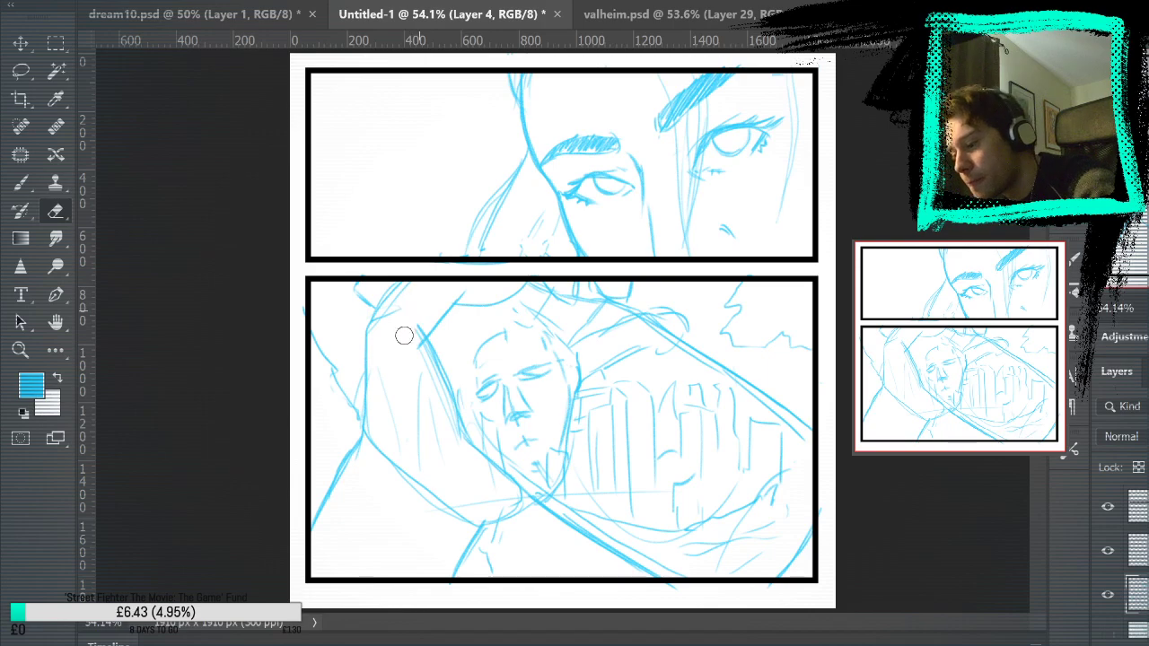
pyautogui.moveTo(380, 362)
pyautogui.mouseDown()
pyautogui.moveTo(426, 402)
pyautogui.moveTo(392, 432)
pyautogui.moveTo(422, 482)
pyautogui.moveTo(500, 503)
pyautogui.moveTo(398, 464)
pyautogui.moveTo(408, 427)
pyautogui.mouseUp()
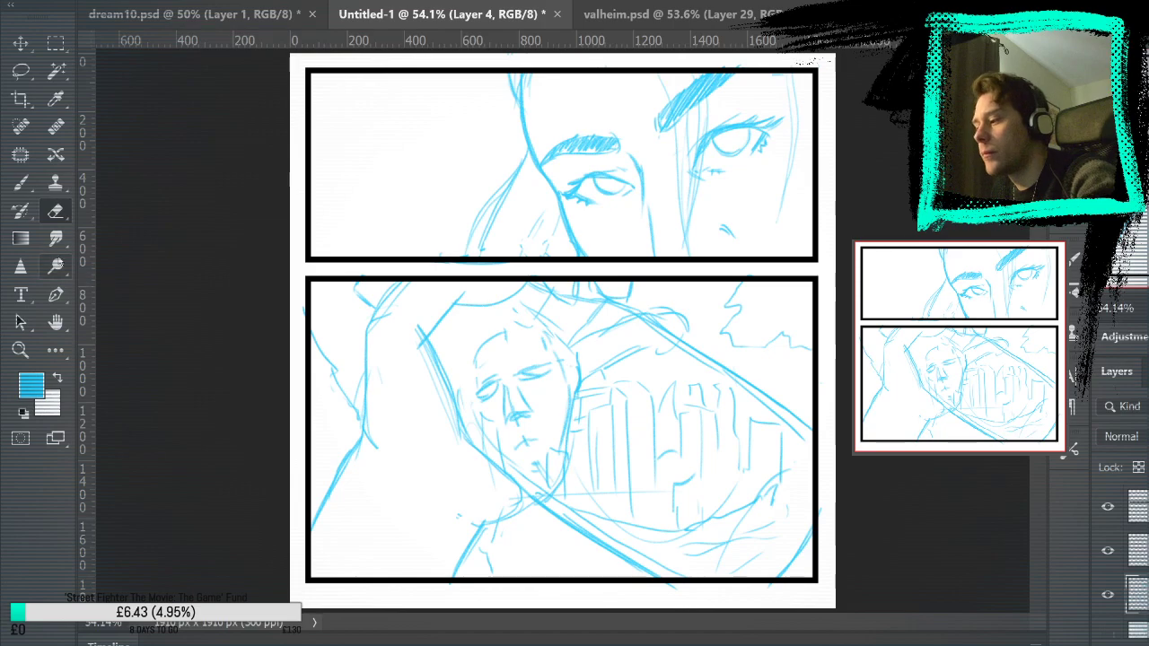
pyautogui.click(27, 184)
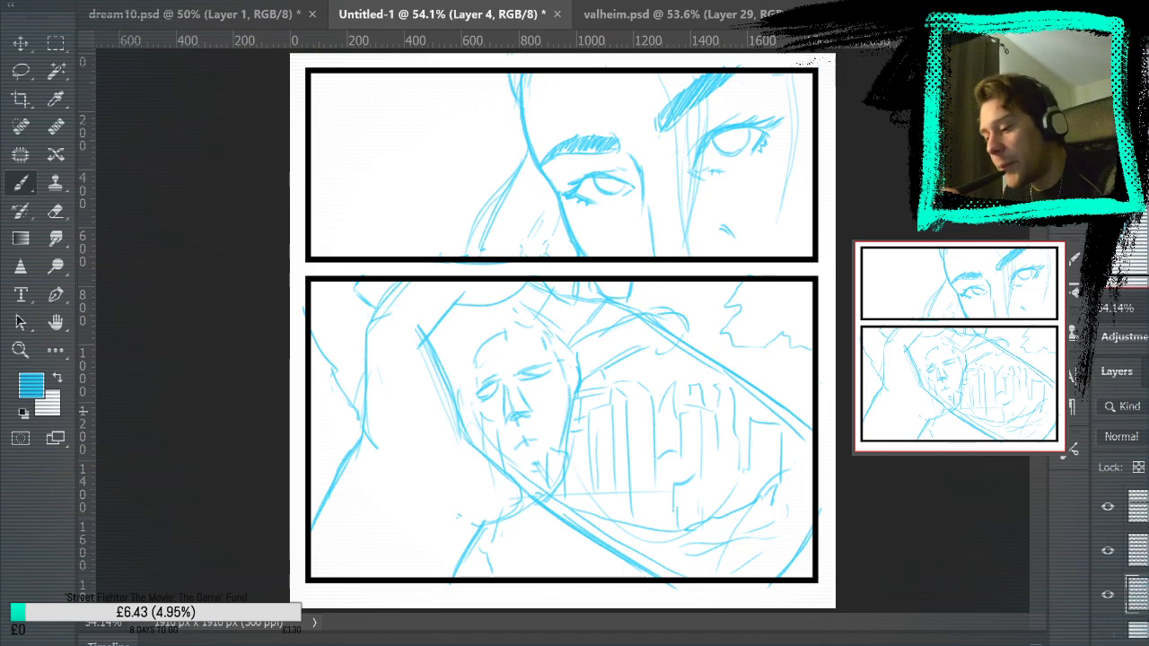
pyautogui.hotkey('ctrl', 'shift', 'Tab')
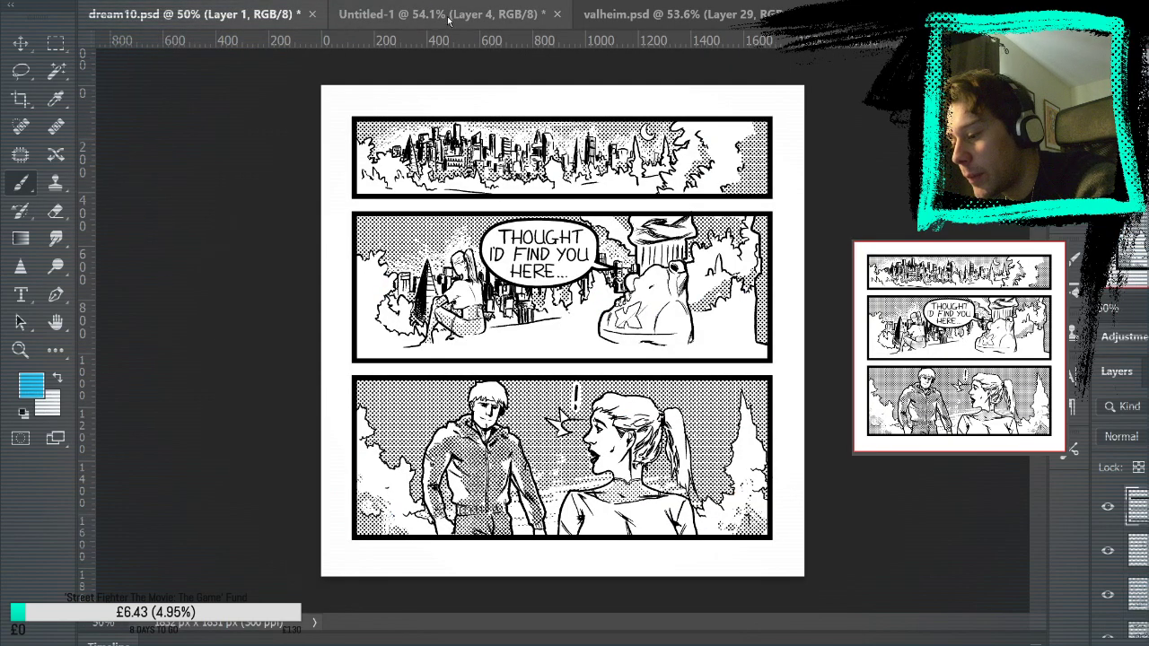
pyautogui.click(449, 15)
# Add more sketch strokes near the hand and across the skyline area
pyautogui.moveTo(509, 532)
pyautogui.mouseDown()
pyautogui.moveTo(498, 547)
pyautogui.moveTo(532, 525)
pyautogui.moveTo(537, 567)
pyautogui.moveTo(607, 571)
pyautogui.mouseUp()
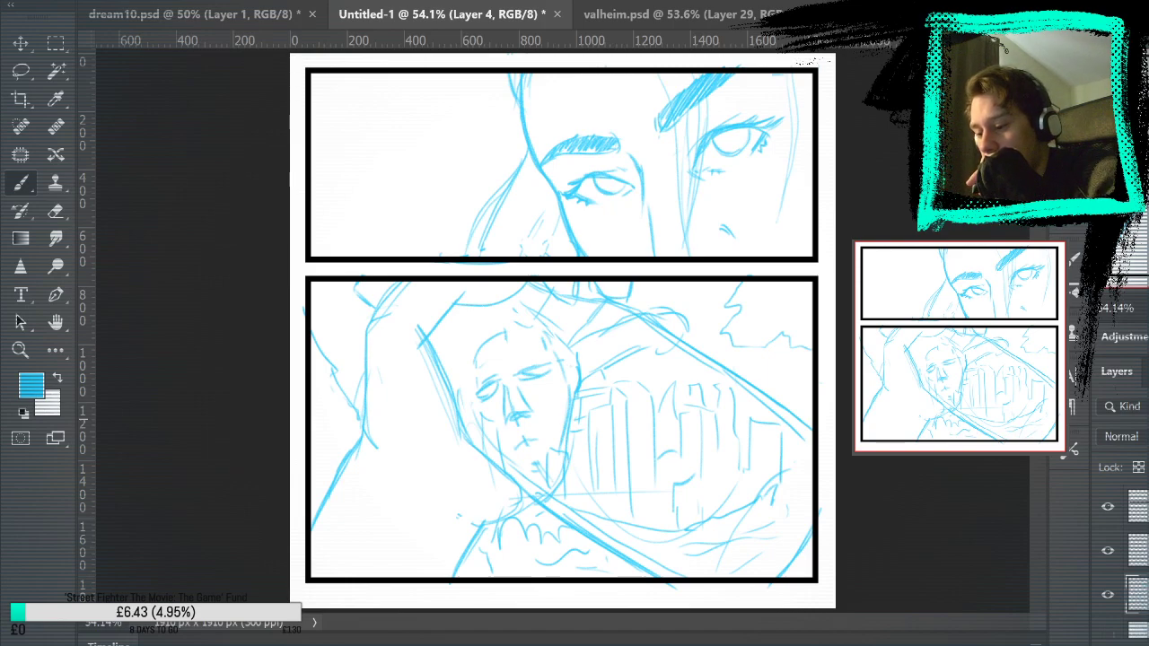
pyautogui.click(193, 14)
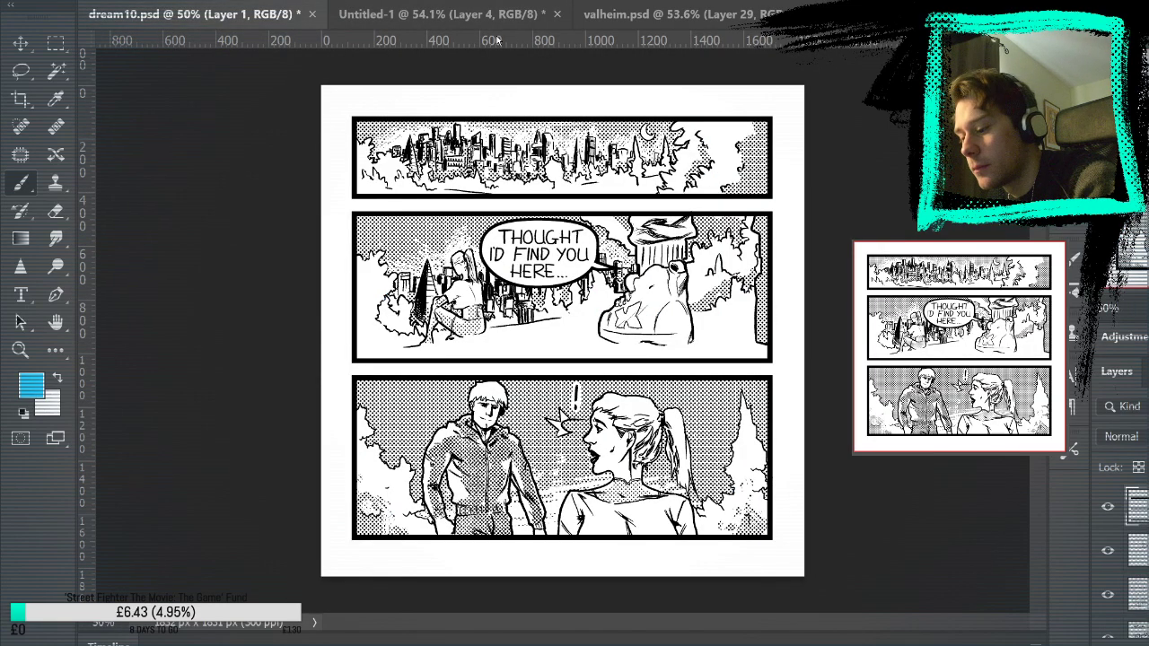
pyautogui.click(440, 14)
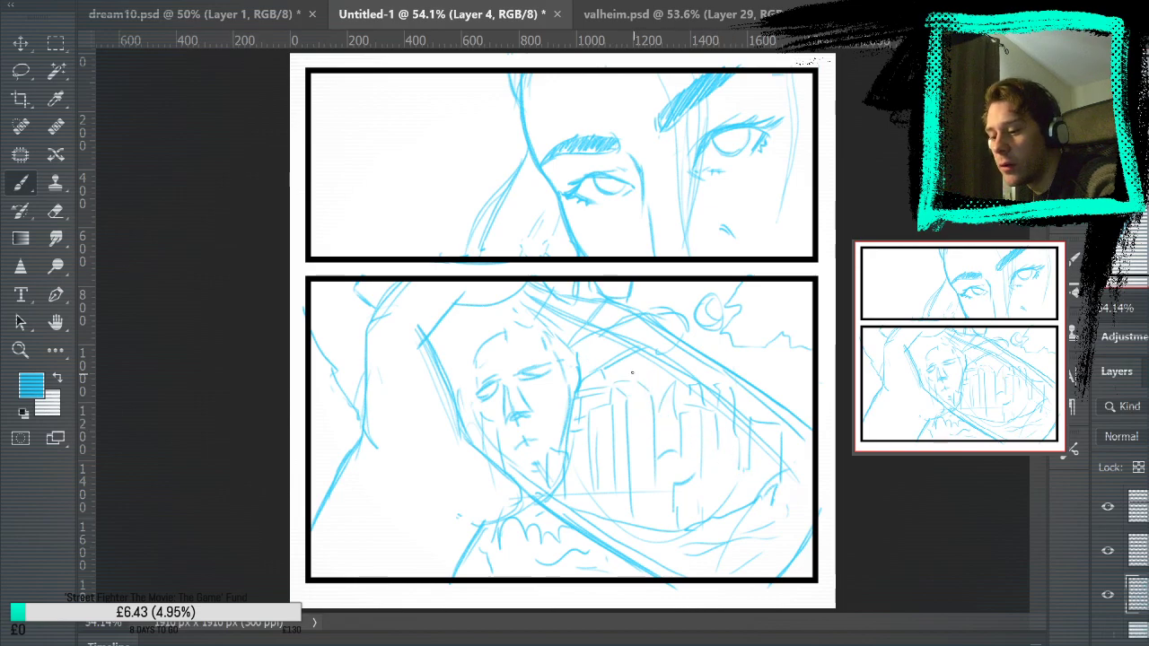
pyautogui.moveTo(631, 372); pyautogui.dragTo(644, 382)
pyautogui.moveTo(611, 465)
pyautogui.mouseDown()
pyautogui.moveTo(654, 484)
pyautogui.moveTo(567, 480)
pyautogui.mouseUp()
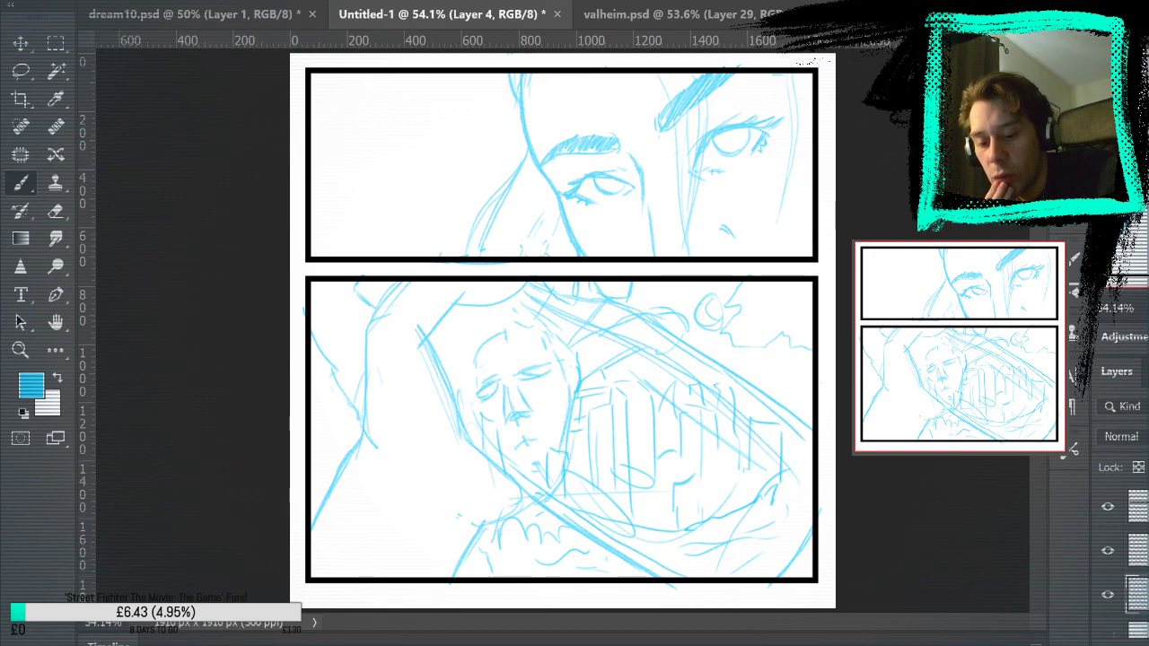
# Compare the hatched layer's visibility and add a new line-art layer above Layer 4
pyautogui.click(1109, 554)
pyautogui.click(1133, 550)
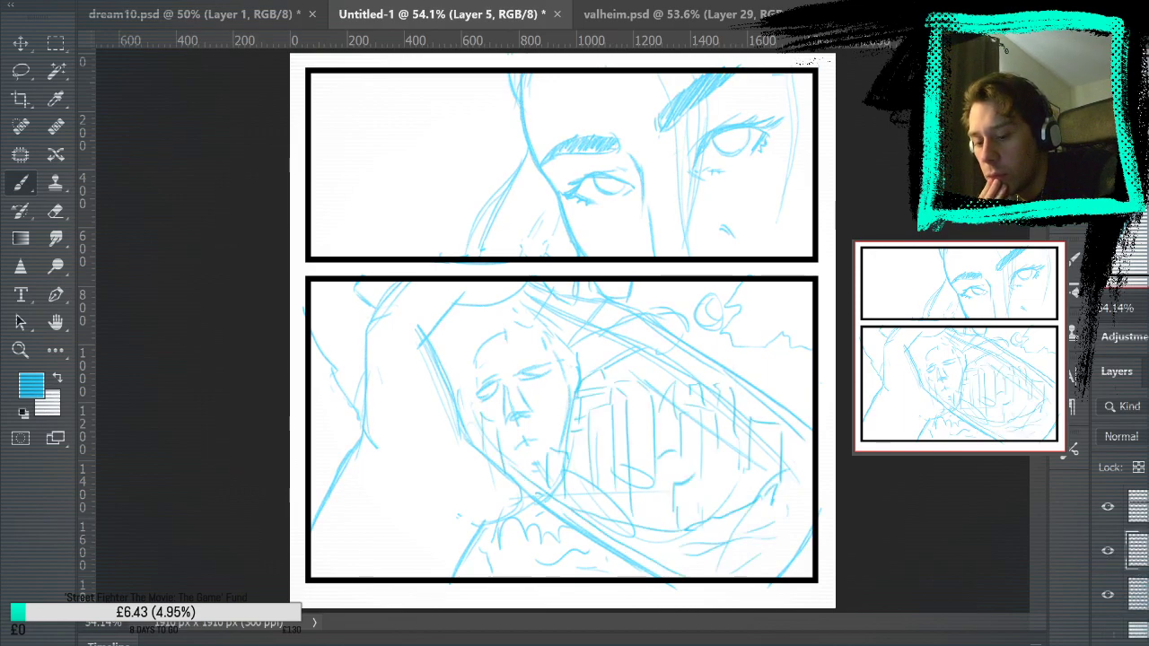
pyautogui.click(1132, 594)
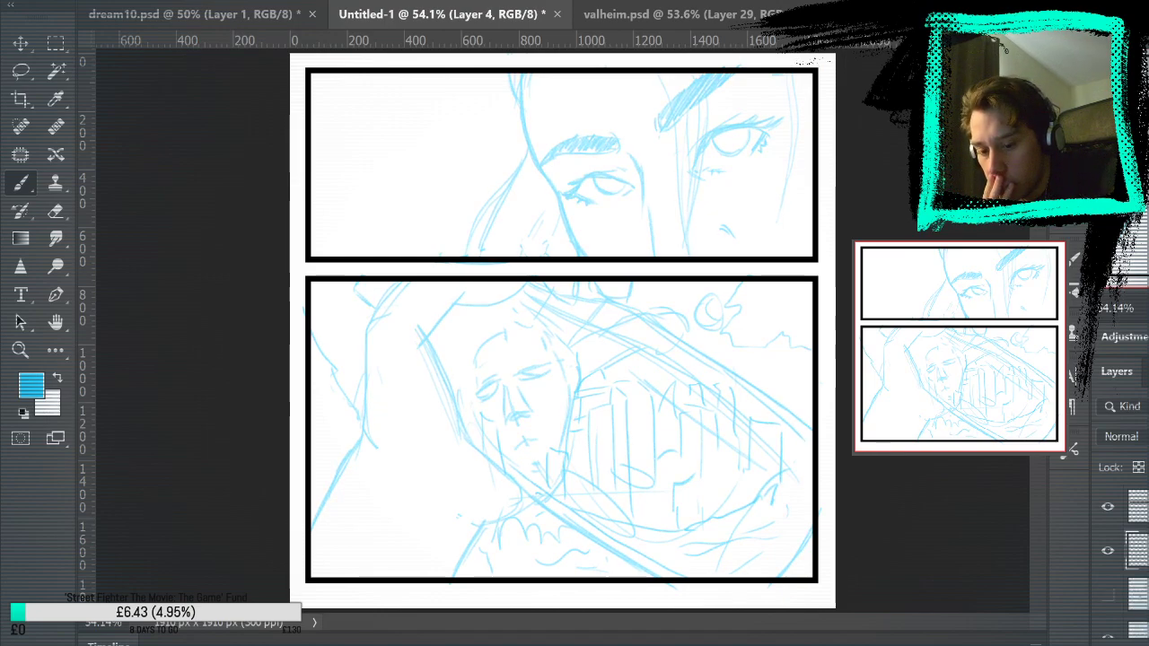
pyautogui.hotkey('ctrl', 'shift', 'alt', 'n')
pyautogui.press('i')
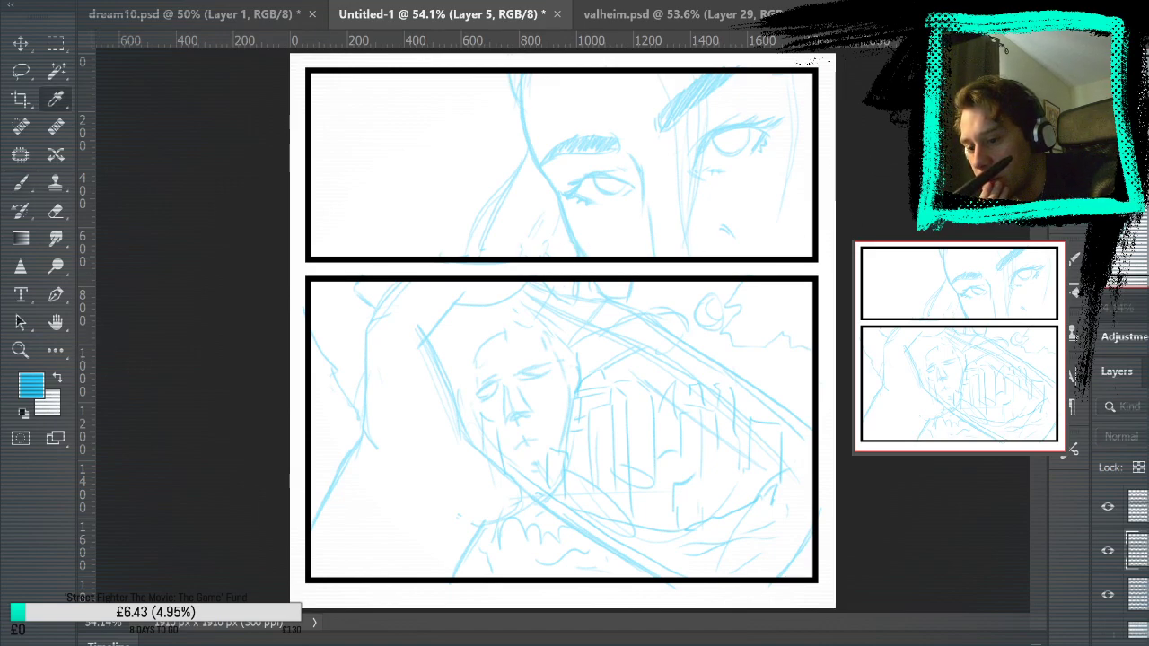
# Try out the pink brush with two zigzag test strokes, then undo them
pyautogui.press('b')
pyautogui.moveTo(503, 283); pyautogui.dragTo(673, 445)
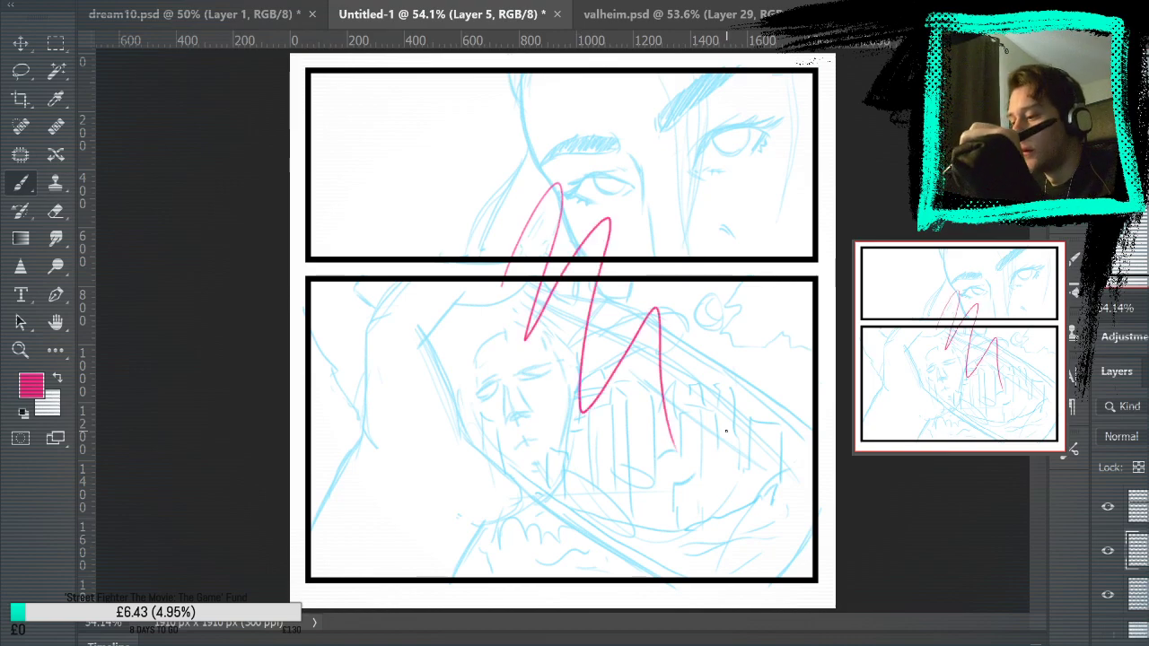
pyautogui.hotkey('ctrl', 'z')
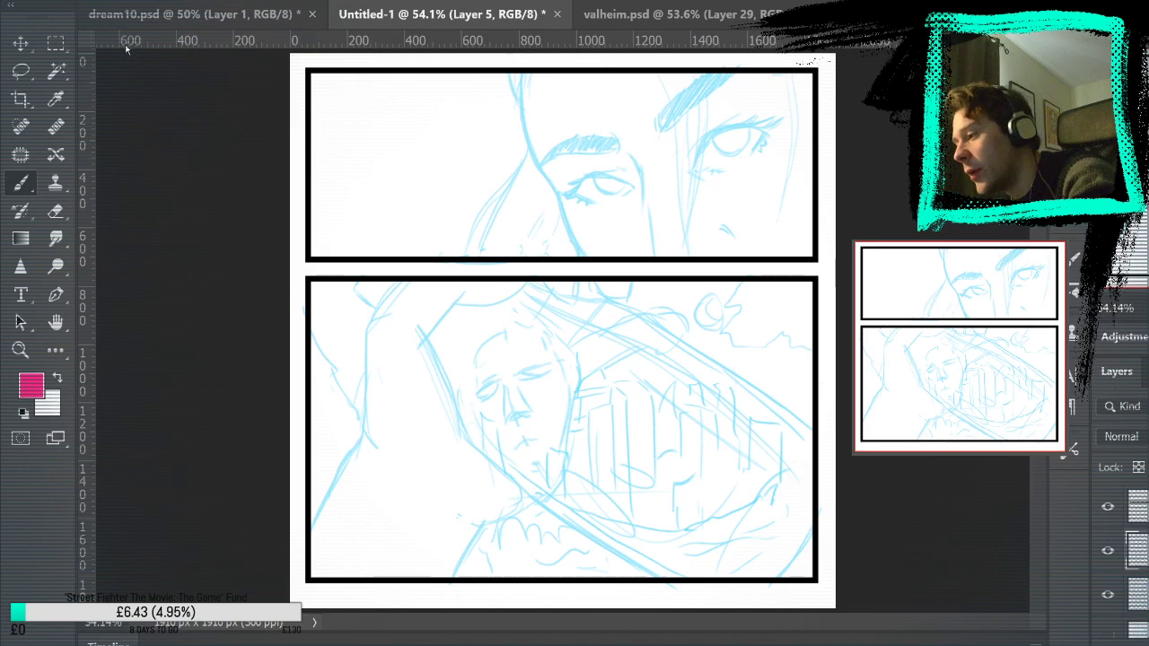
pyautogui.moveTo(403, 210)
pyautogui.mouseDown()
pyautogui.moveTo(475, 192)
pyautogui.moveTo(661, 482)
pyautogui.moveTo(548, 415)
pyautogui.moveTo(472, 445)
pyautogui.mouseUp()
pyautogui.hotkey('ctrl', 'z')
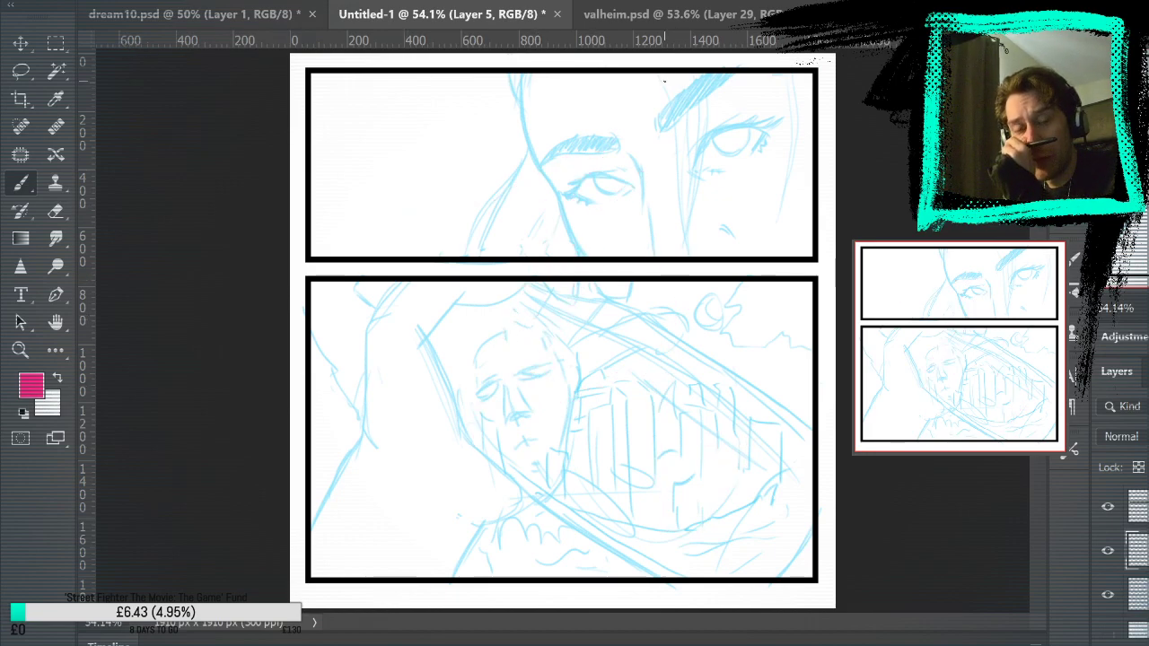
# Zoom to the upper panel's right eyebrow, ink it in pink, and hide the blue sketch
pyautogui.press('z')
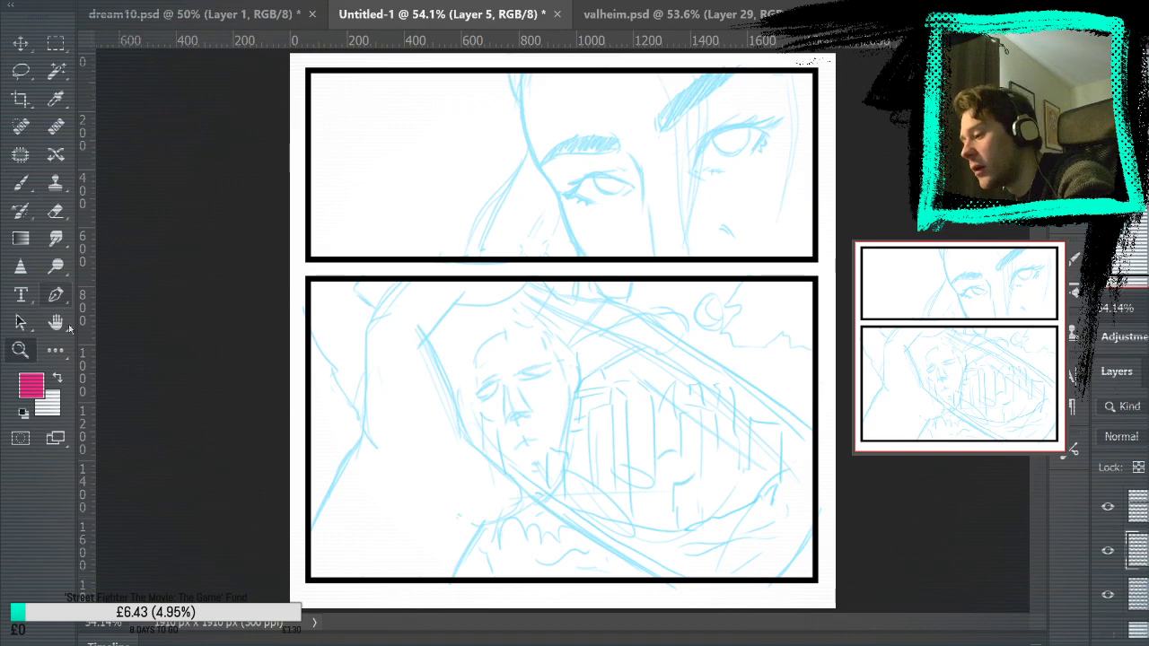
pyautogui.moveTo(665, 193)
pyautogui.mouseDown()
pyautogui.moveTo(811, 159)
pyautogui.moveTo(838, 210)
pyautogui.moveTo(800, 411)
pyautogui.mouseUp()
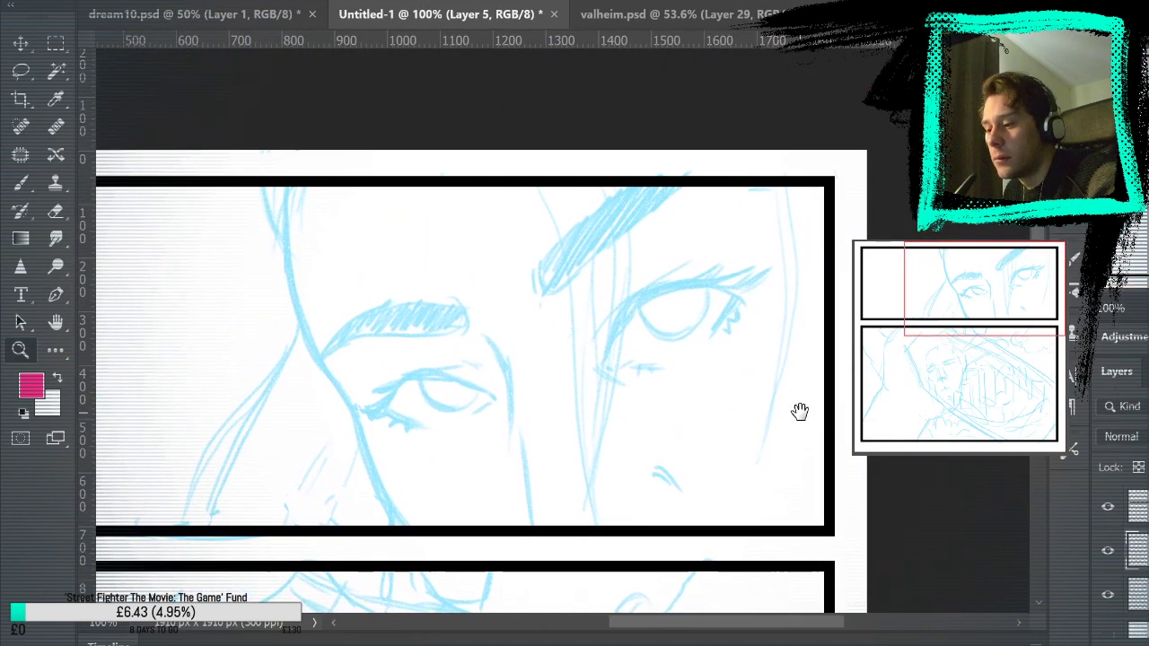
pyautogui.press('b')
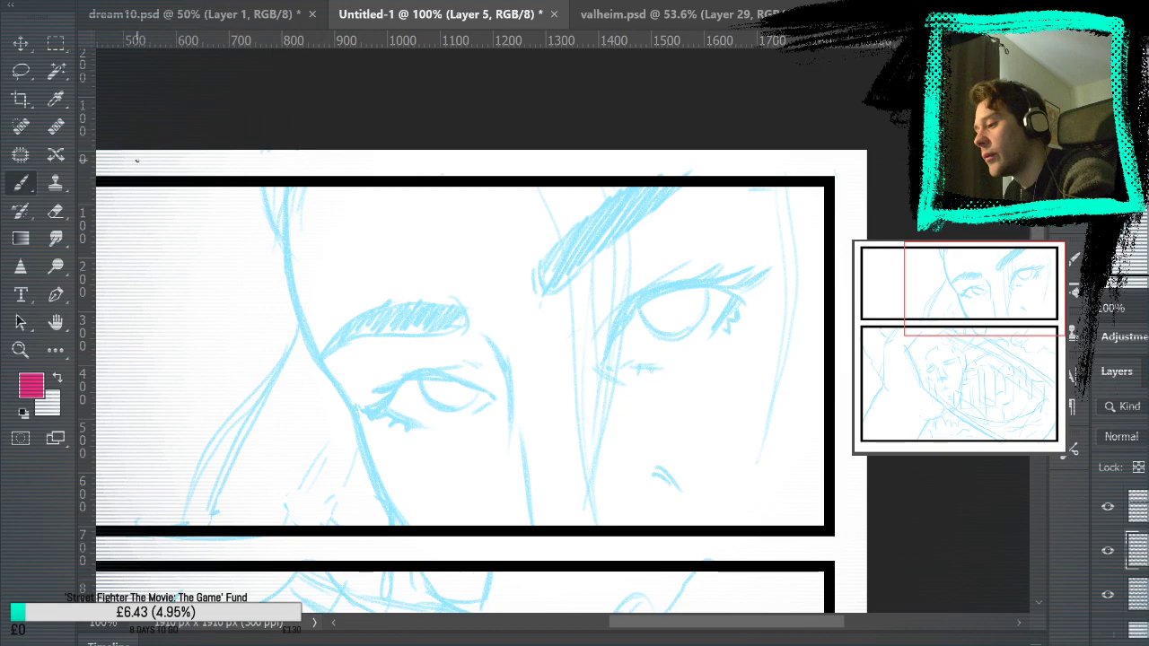
pyautogui.moveTo(532, 254); pyautogui.dragTo(540, 289)
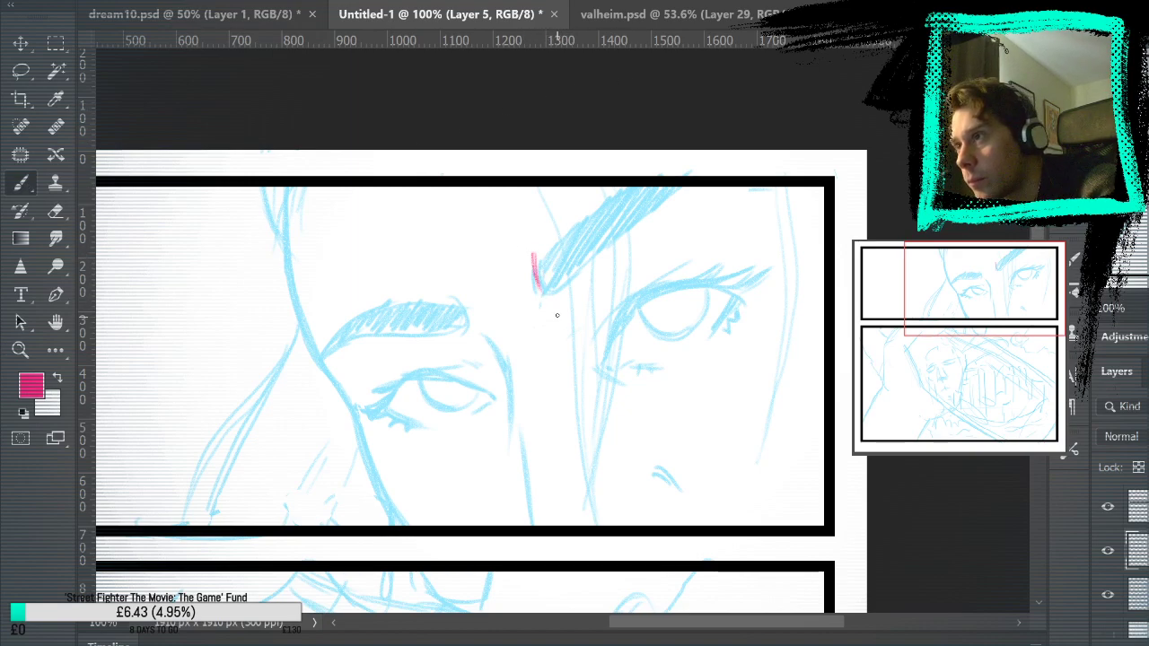
pyautogui.moveTo(544, 246); pyautogui.dragTo(548, 282)
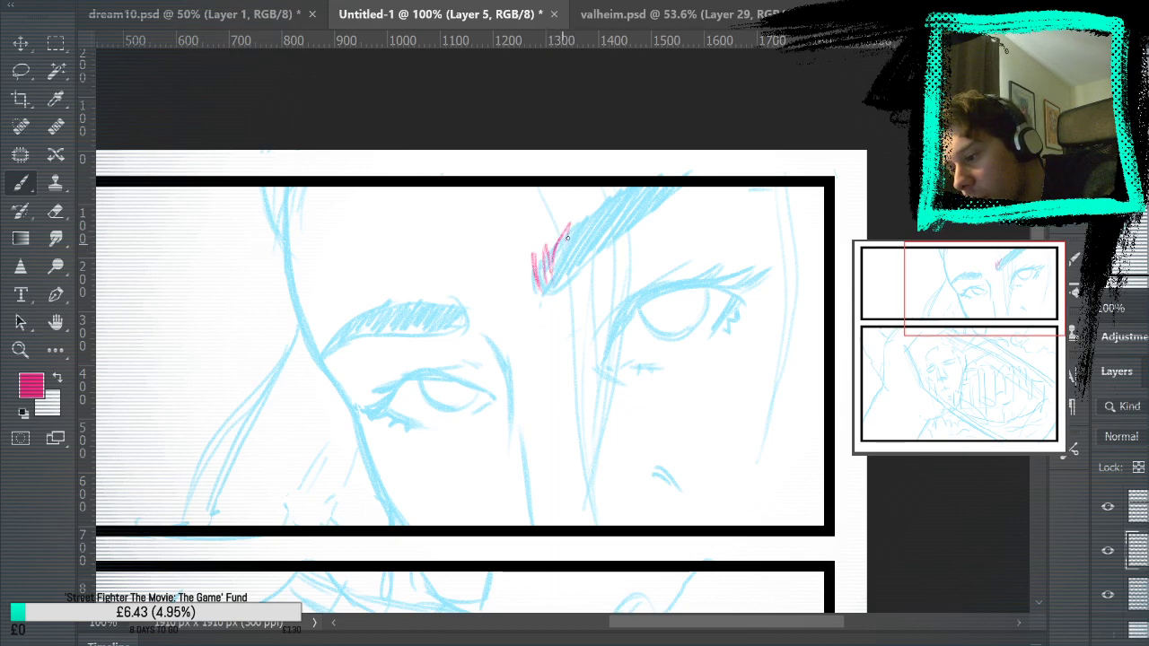
pyautogui.moveTo(645, 170); pyautogui.dragTo(544, 281)
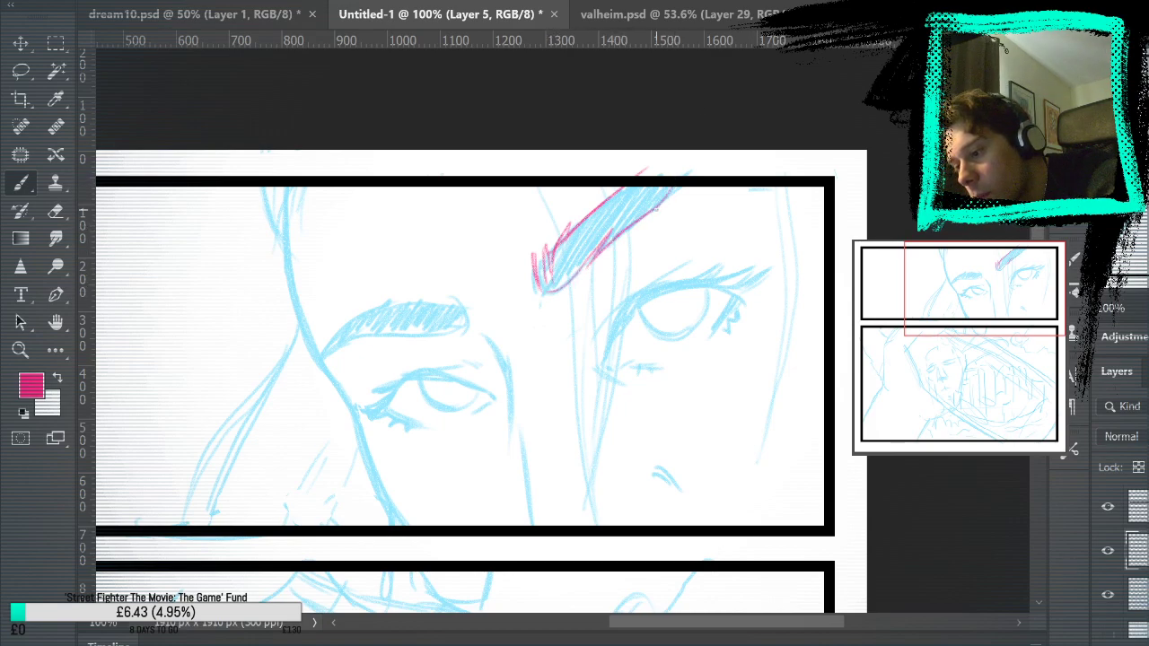
pyautogui.moveTo(633, 213); pyautogui.dragTo(680, 191)
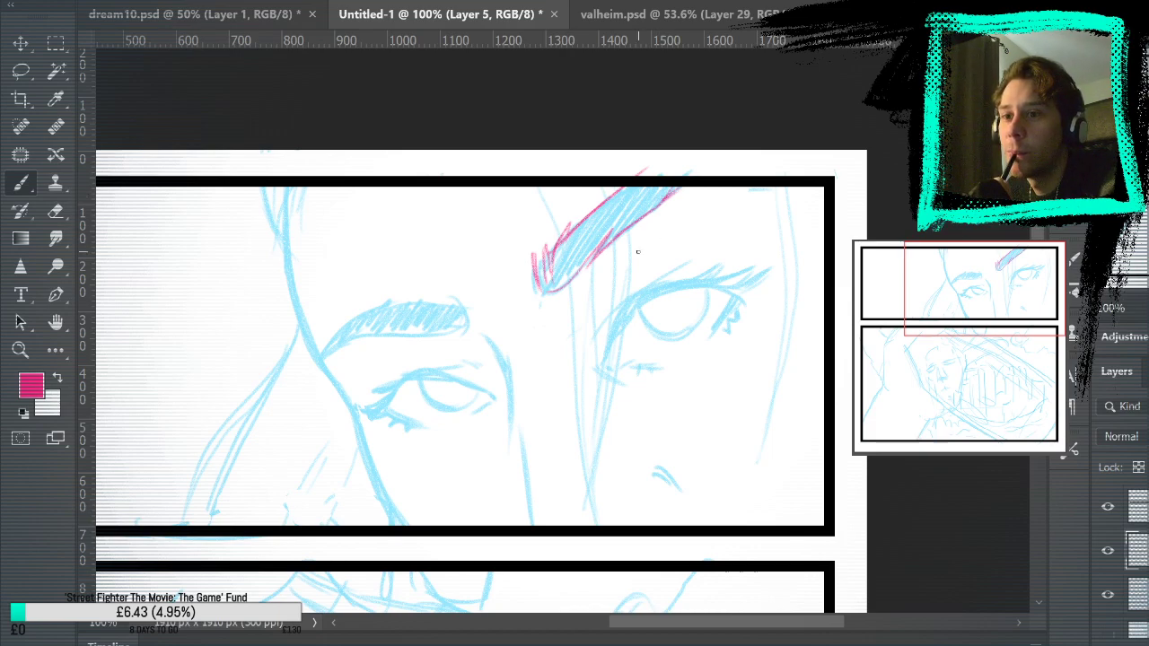
pyautogui.click(1108, 594)
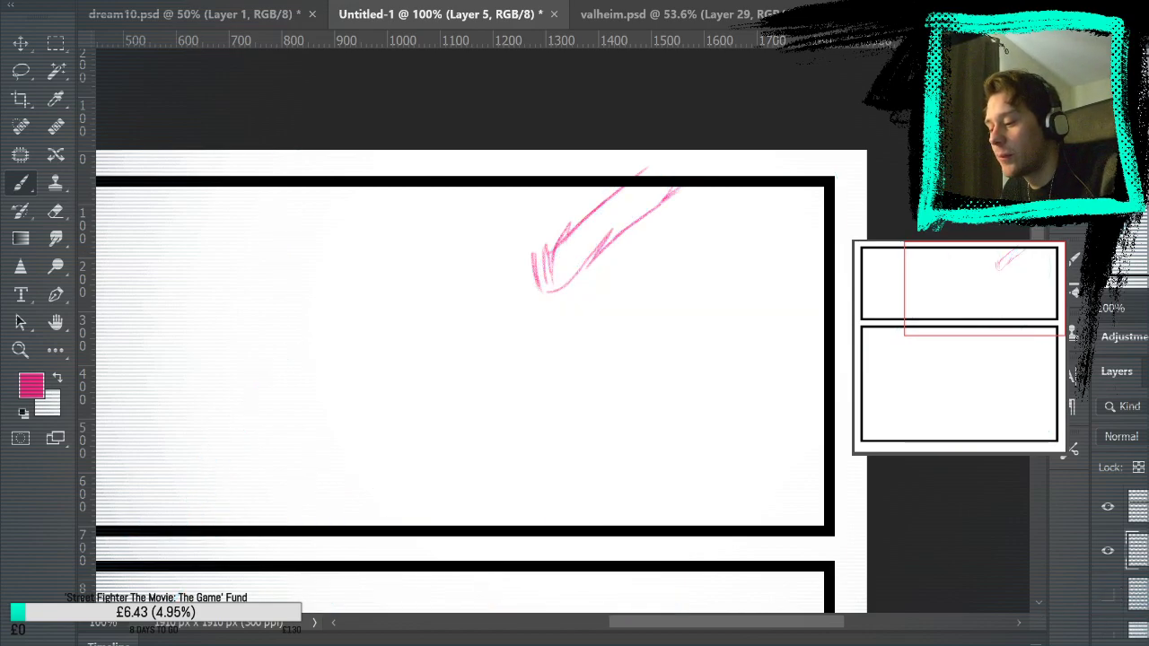
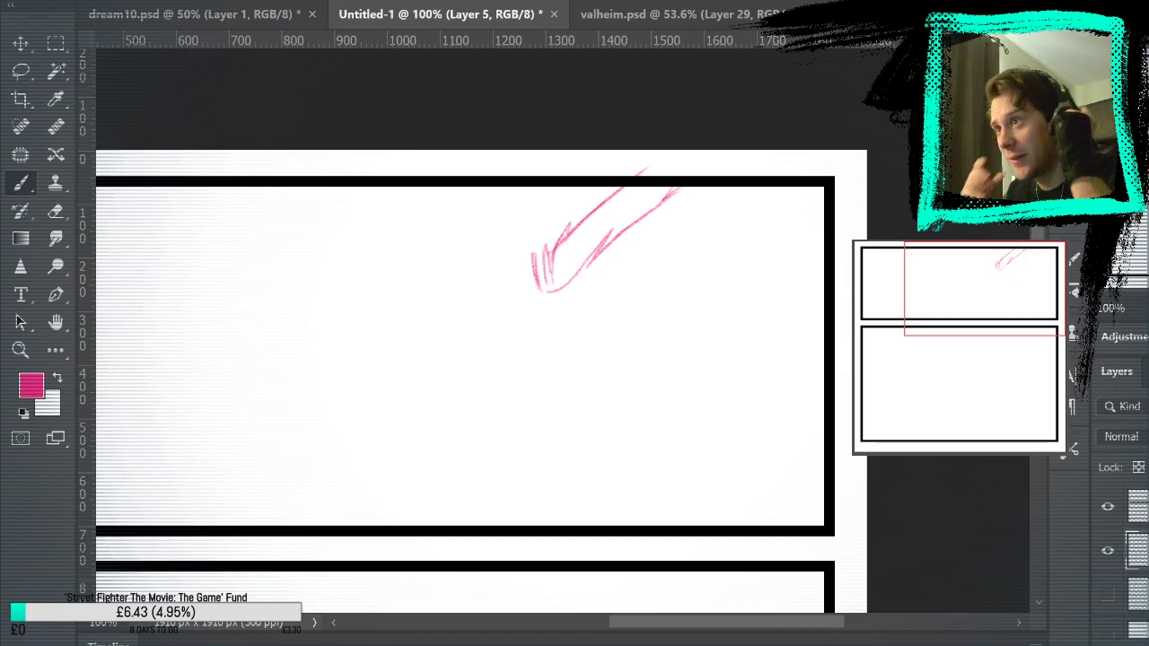
# Show the sketch and ink the right eye's pink upper lid line, redoing the first lash stroke
pyautogui.click(1108, 594)
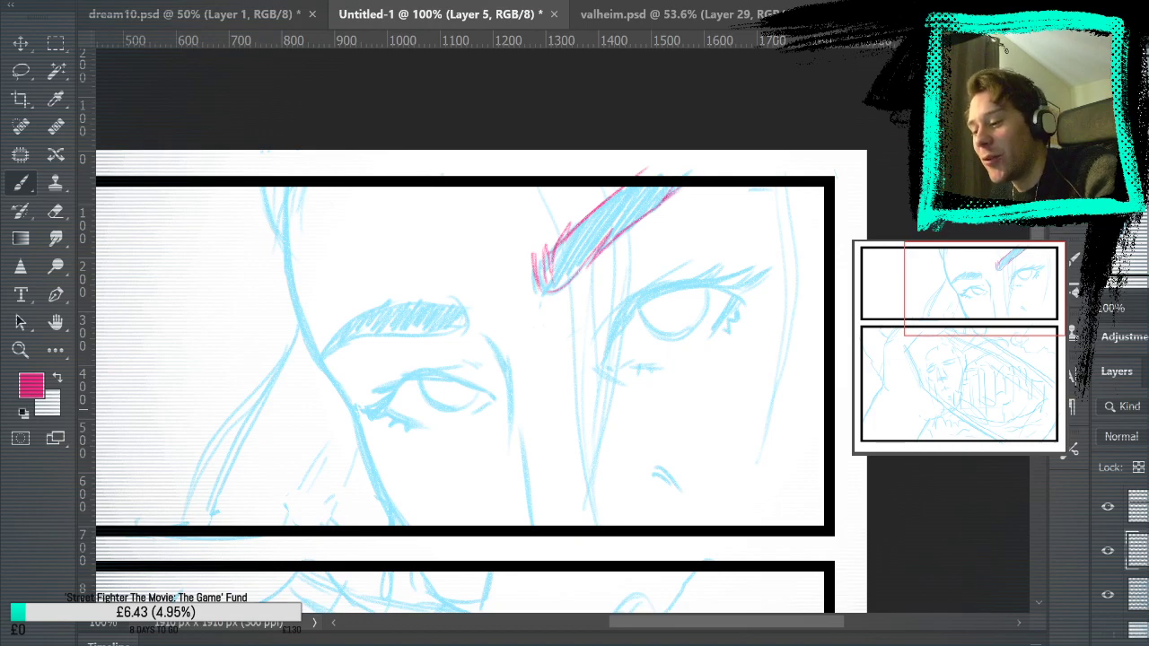
pyautogui.moveTo(599, 333); pyautogui.dragTo(709, 248)
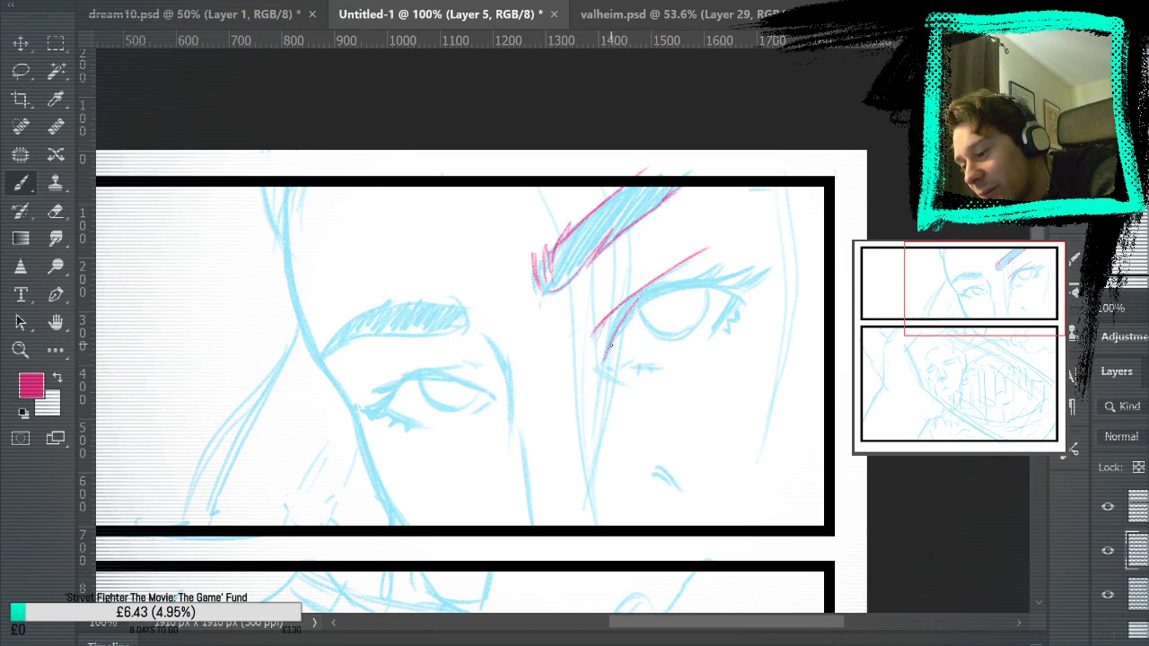
pyautogui.hotkey('ctrl', 'z')
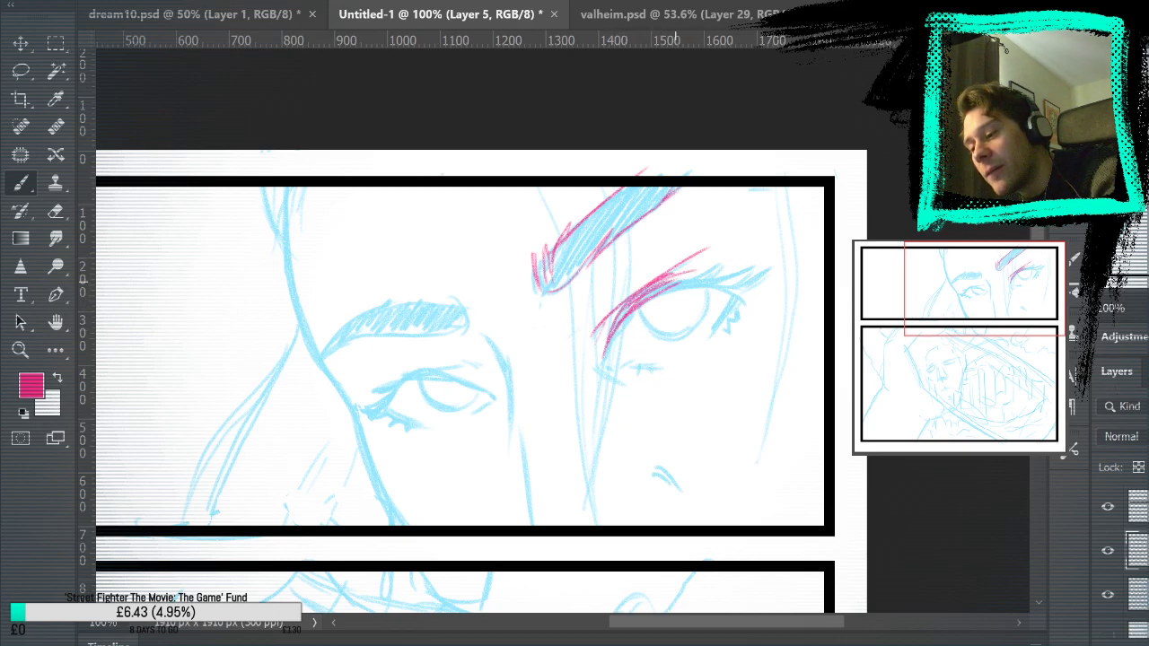
pyautogui.moveTo(680, 276); pyautogui.dragTo(734, 252)
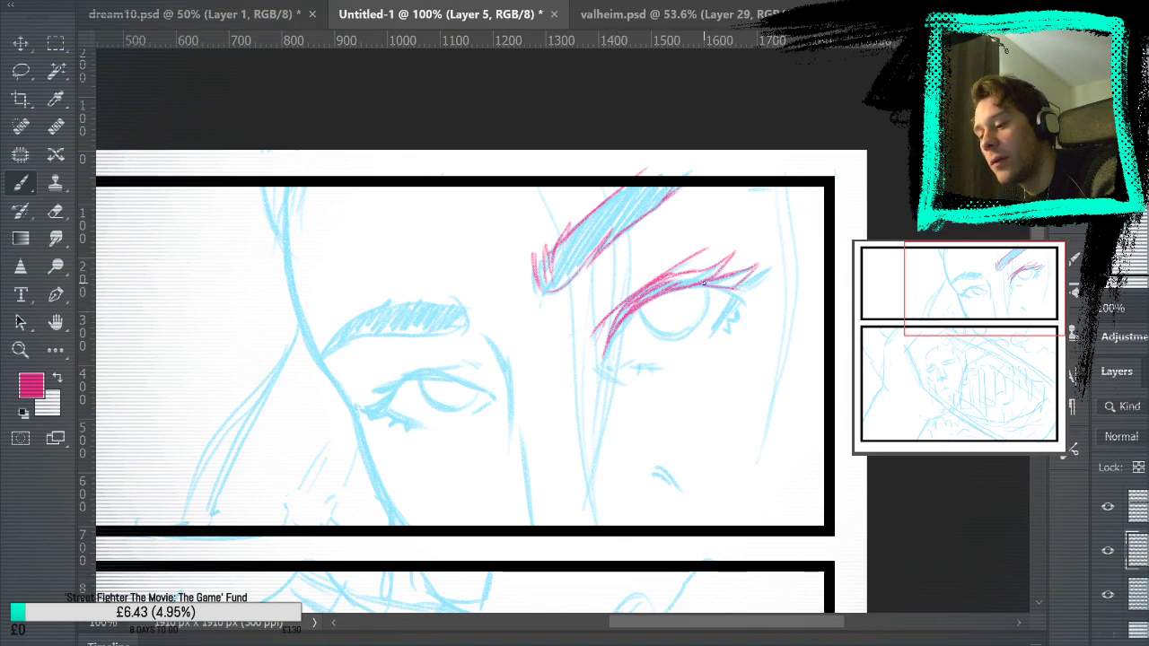
pyautogui.moveTo(703, 283); pyautogui.dragTo(763, 288)
pyautogui.hotkey('ctrl', 'z')
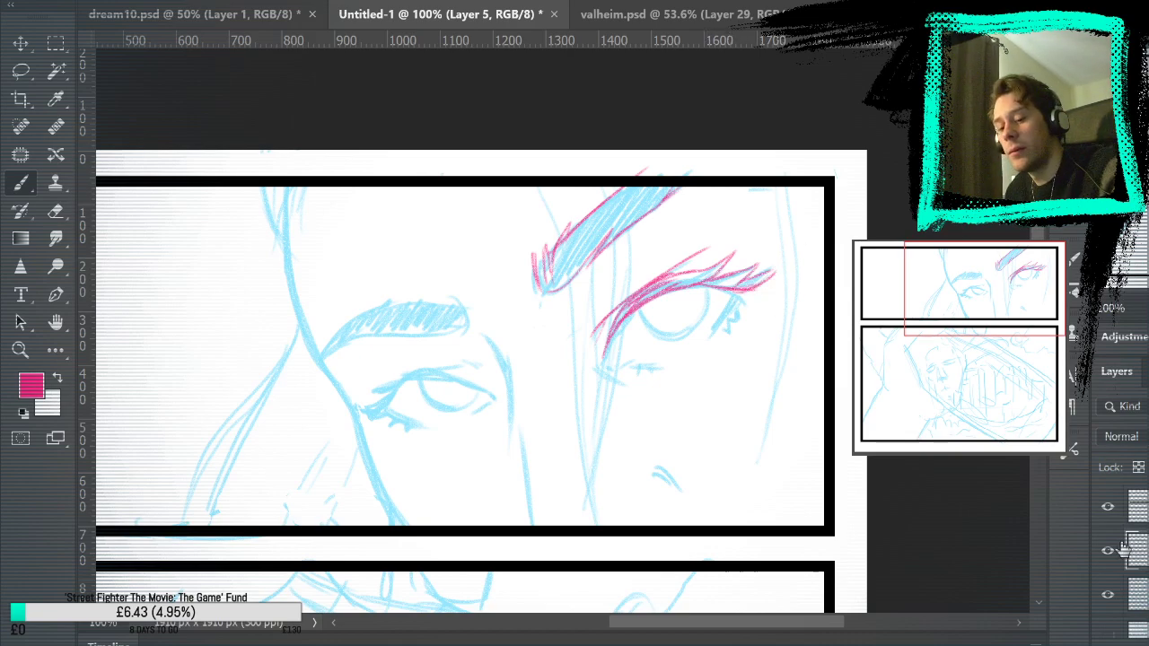
# Darken the upper lashes and thicken the lid line's inner end, then hide the sketch
pyautogui.click(1107, 596)
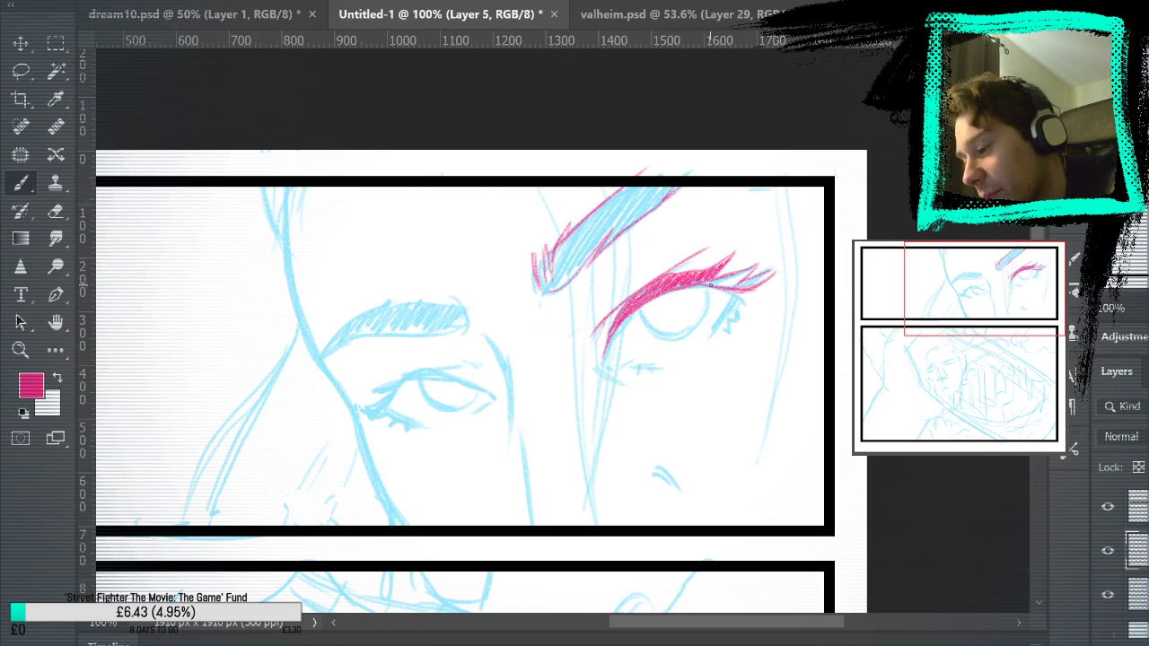
pyautogui.moveTo(749, 280)
pyautogui.mouseDown()
pyautogui.moveTo(715, 285)
pyautogui.moveTo(744, 269)
pyautogui.moveTo(718, 284)
pyautogui.mouseUp()
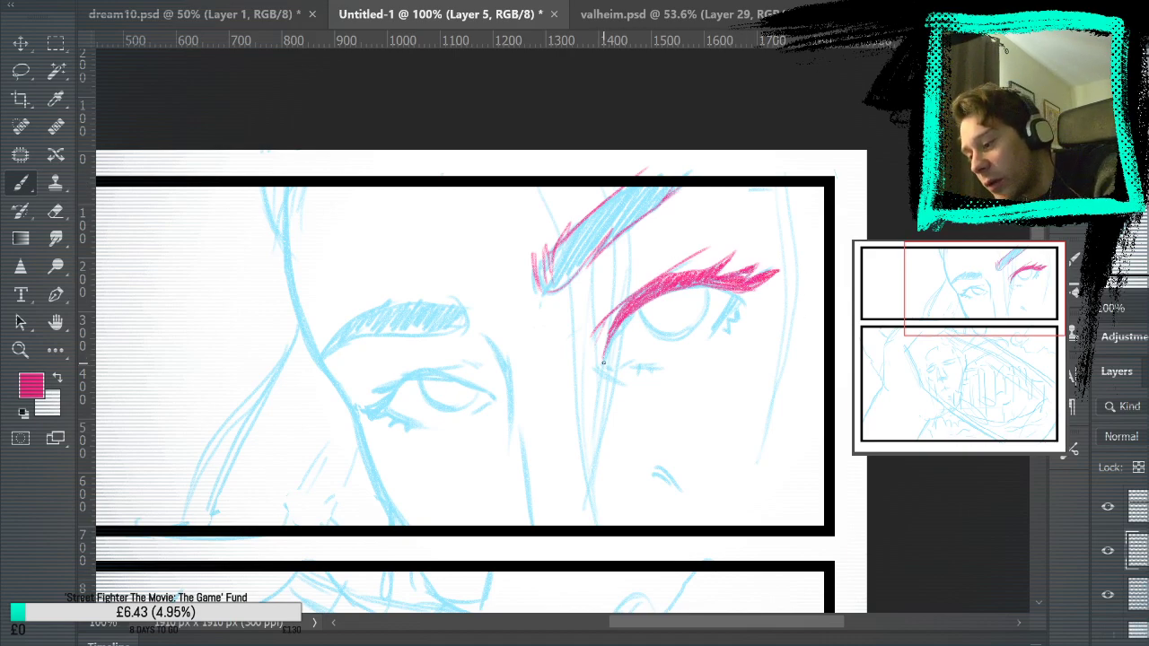
pyautogui.moveTo(603, 362); pyautogui.dragTo(605, 355)
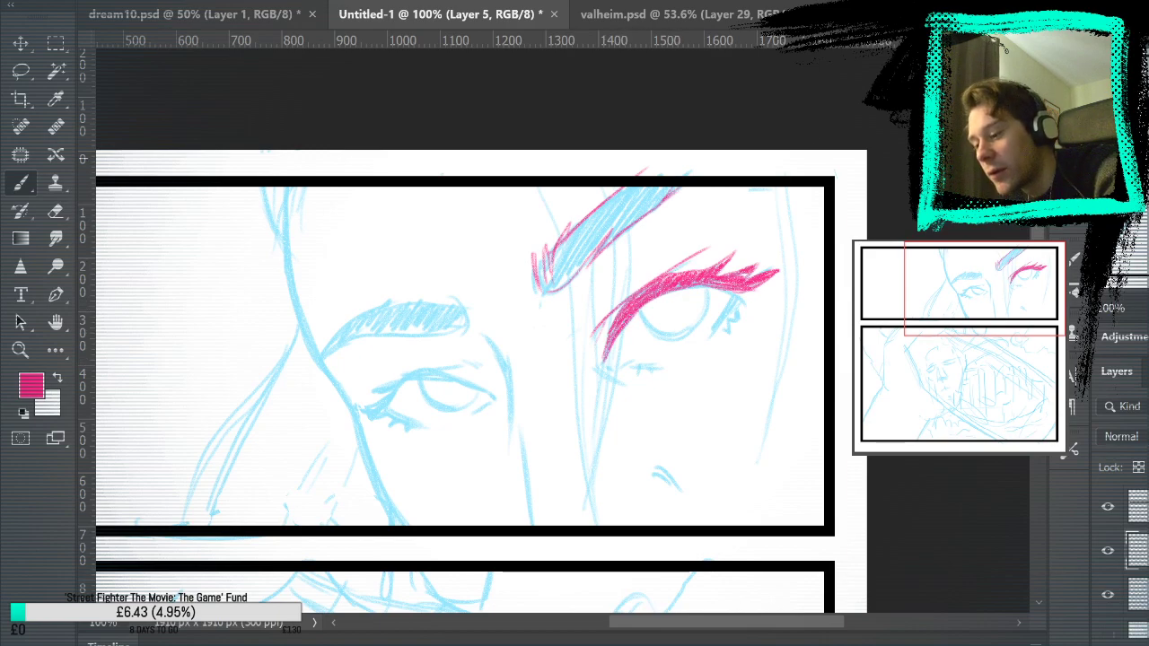
pyautogui.click(1107, 550)
pyautogui.moveTo(865, 550); pyautogui.dragTo(890, 501)
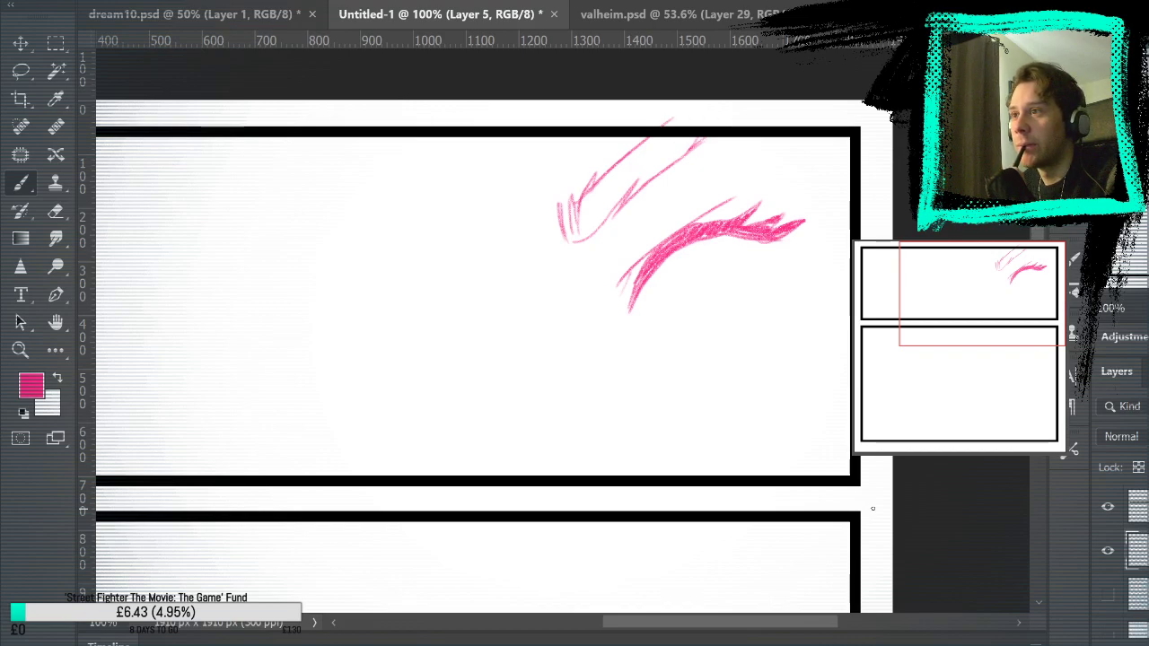
# Show the sketch and try two pink test strokes, sampling colour and undoing each
pyautogui.click(1108, 594)
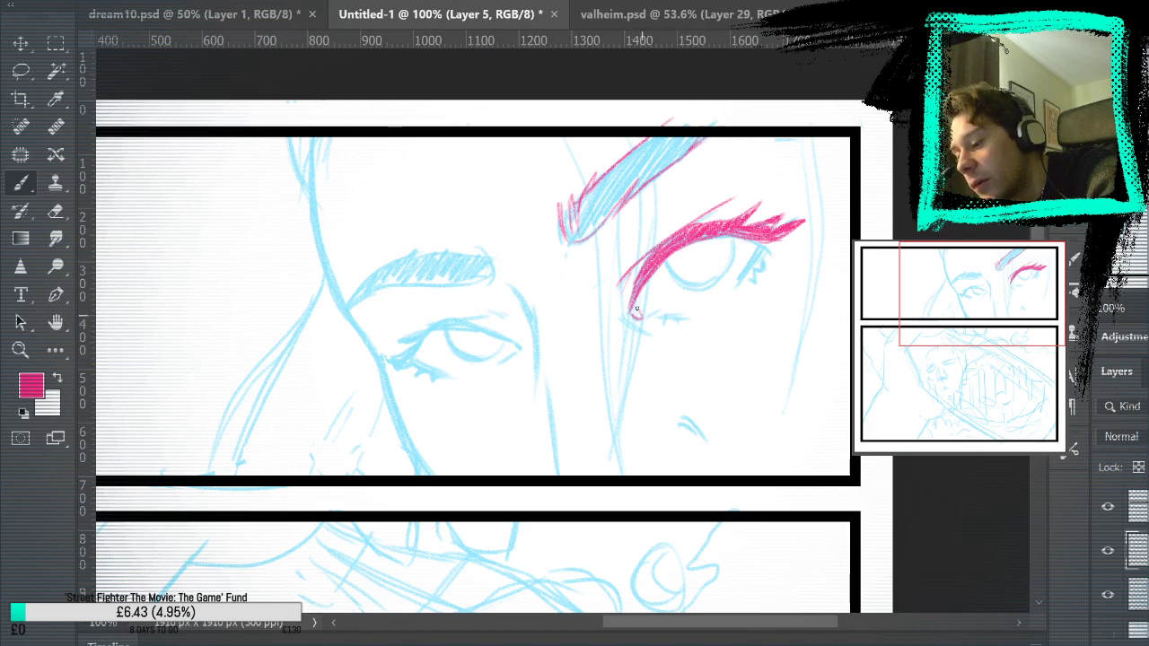
pyautogui.press('i')
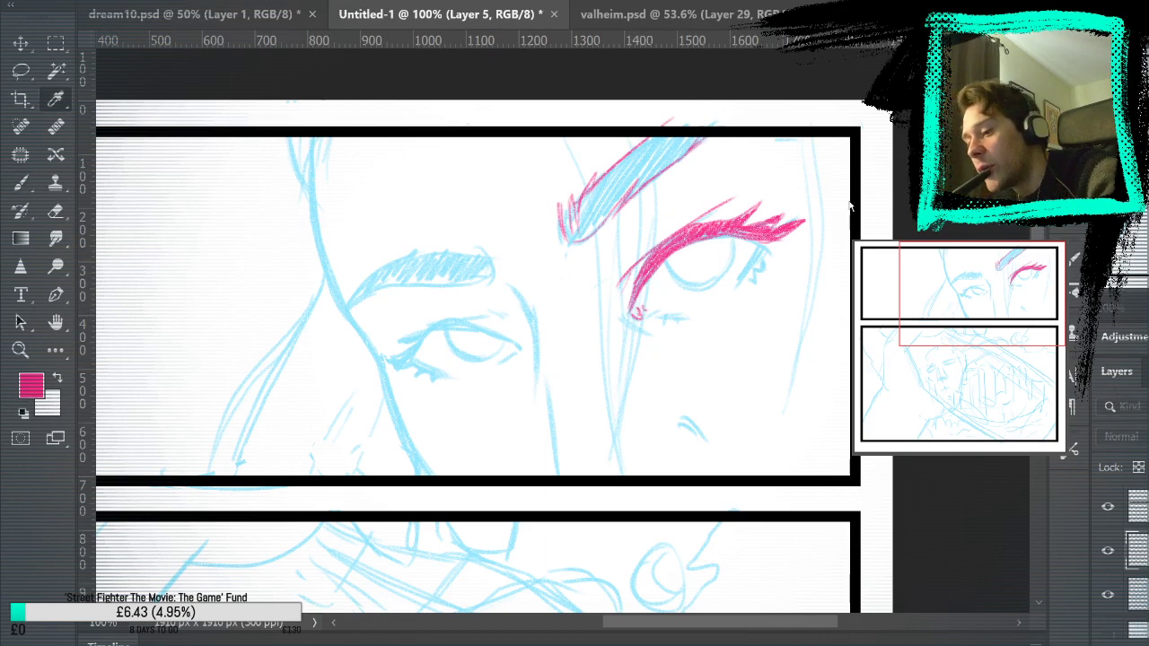
pyautogui.press('b')
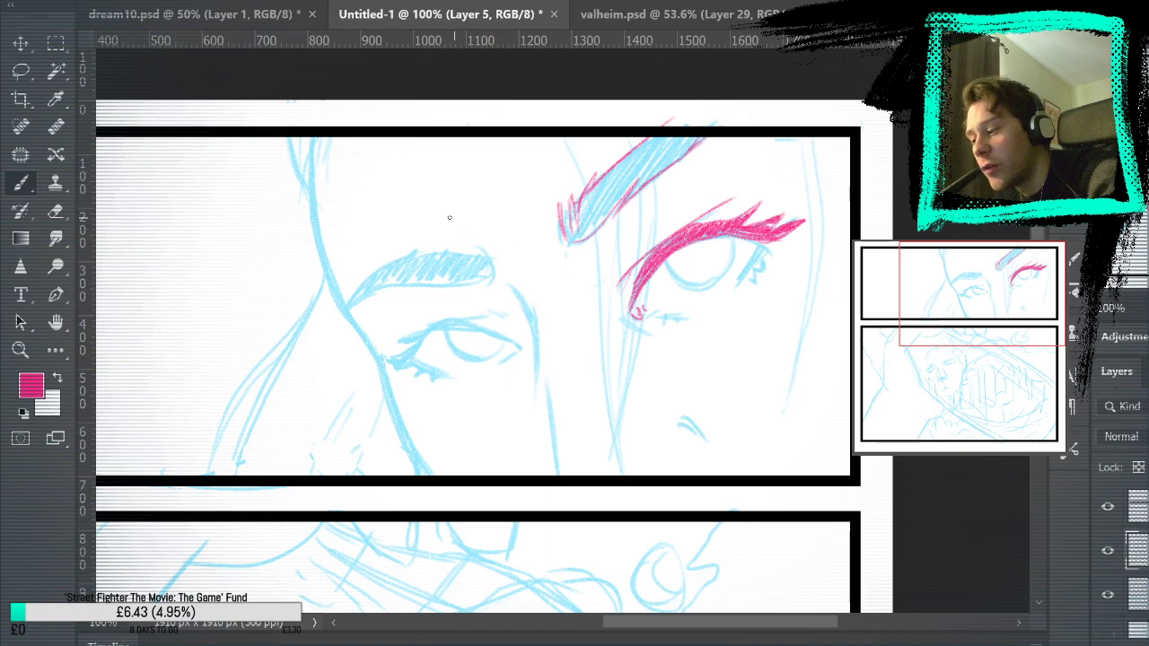
pyautogui.moveTo(440, 197); pyautogui.dragTo(489, 260)
pyautogui.hotkey('ctrl', 'z')
pyautogui.press('i')
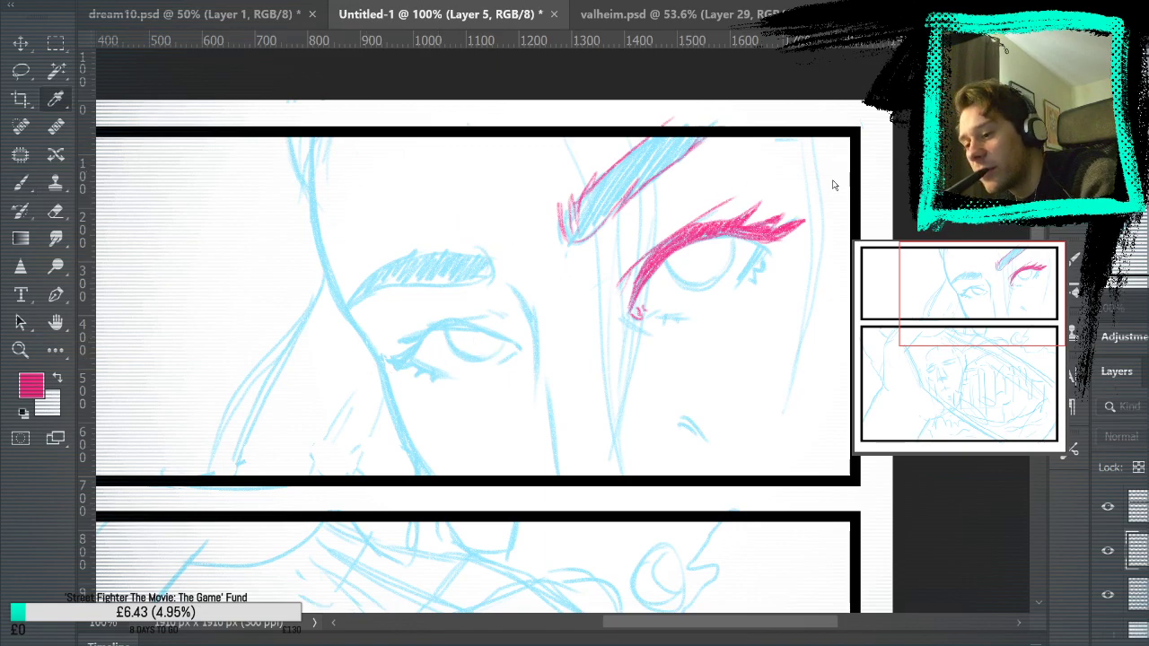
pyautogui.press('b')
pyautogui.moveTo(569, 231)
pyautogui.mouseDown()
pyautogui.moveTo(505, 350)
pyautogui.moveTo(592, 396)
pyautogui.mouseUp()
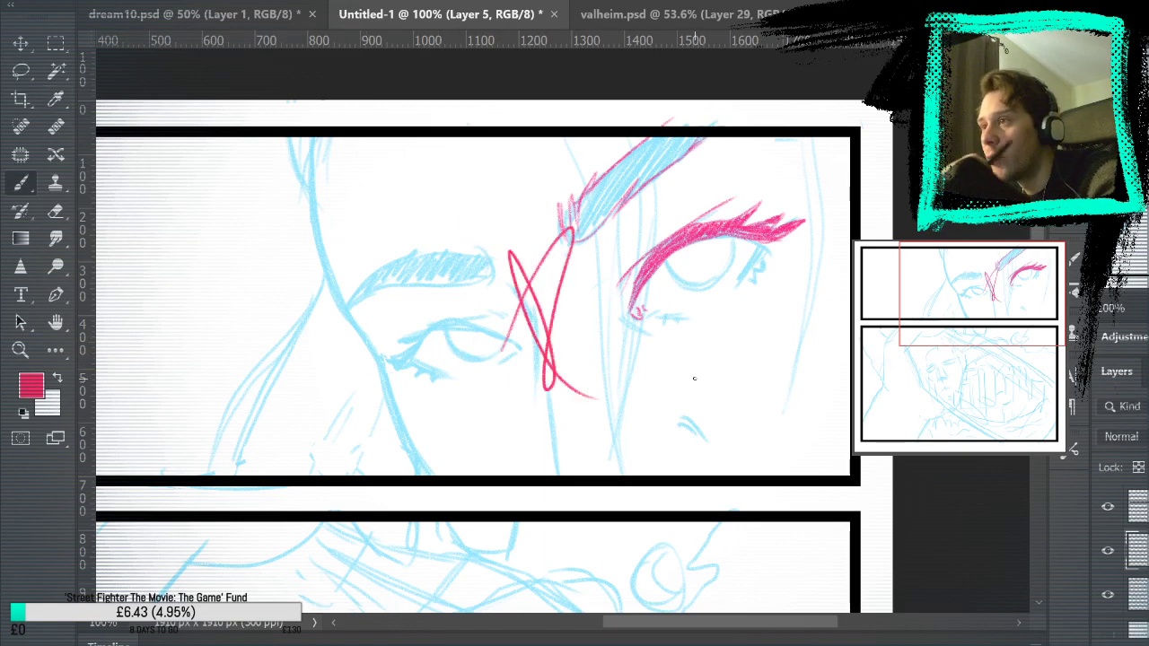
pyautogui.hotkey('ctrl', 'z')
# Sketch a trial pink shape on the cheek, then undo it
pyautogui.press('i')
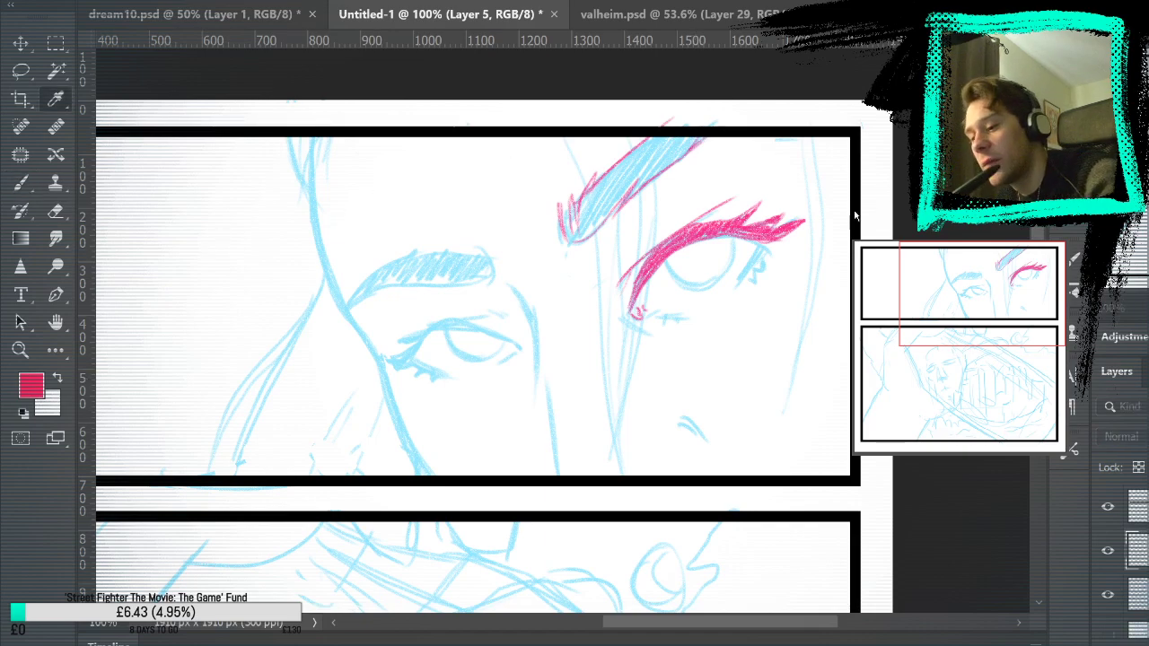
pyautogui.press('b')
pyautogui.moveTo(619, 341); pyautogui.dragTo(669, 422)
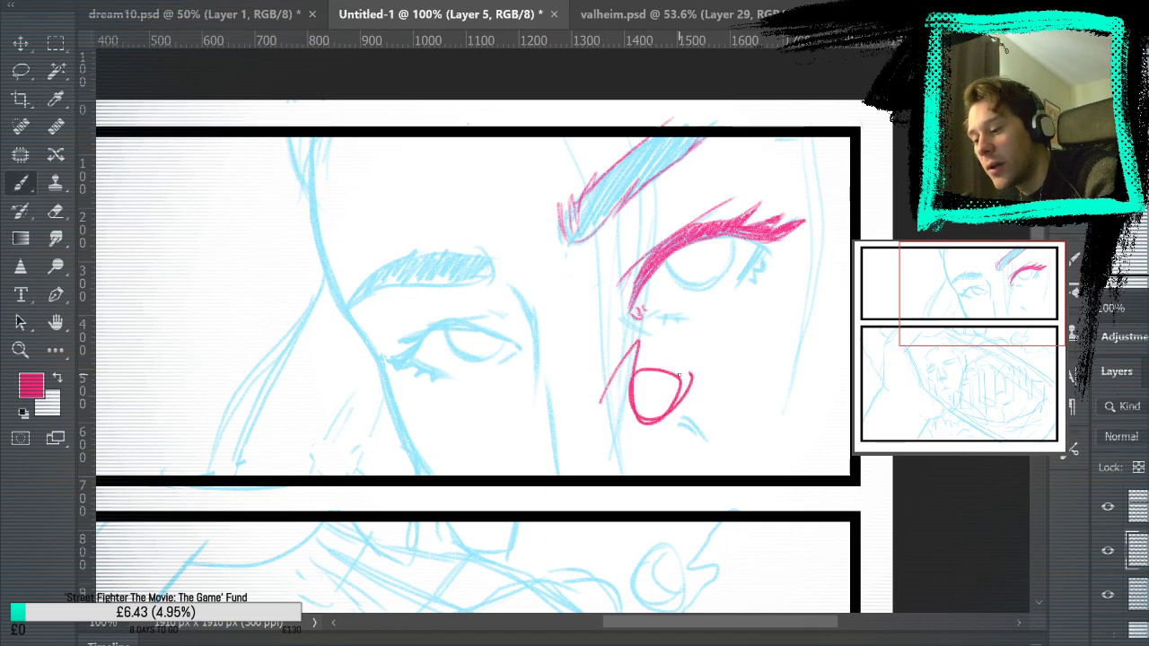
pyautogui.moveTo(682, 373); pyautogui.dragTo(744, 426)
pyautogui.hotkey('ctrl', 'z')
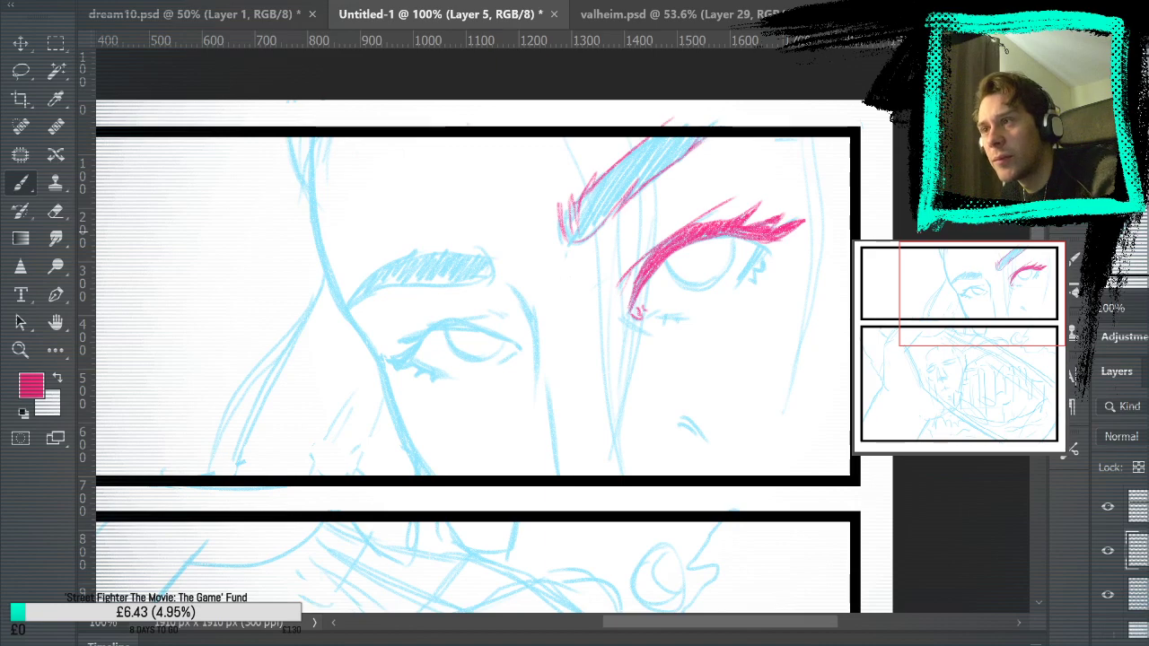
# Add a short lash at the right eye's inner corner and thick pink strokes at its outer corner
pyautogui.moveTo(643, 314); pyautogui.dragTo(662, 311)
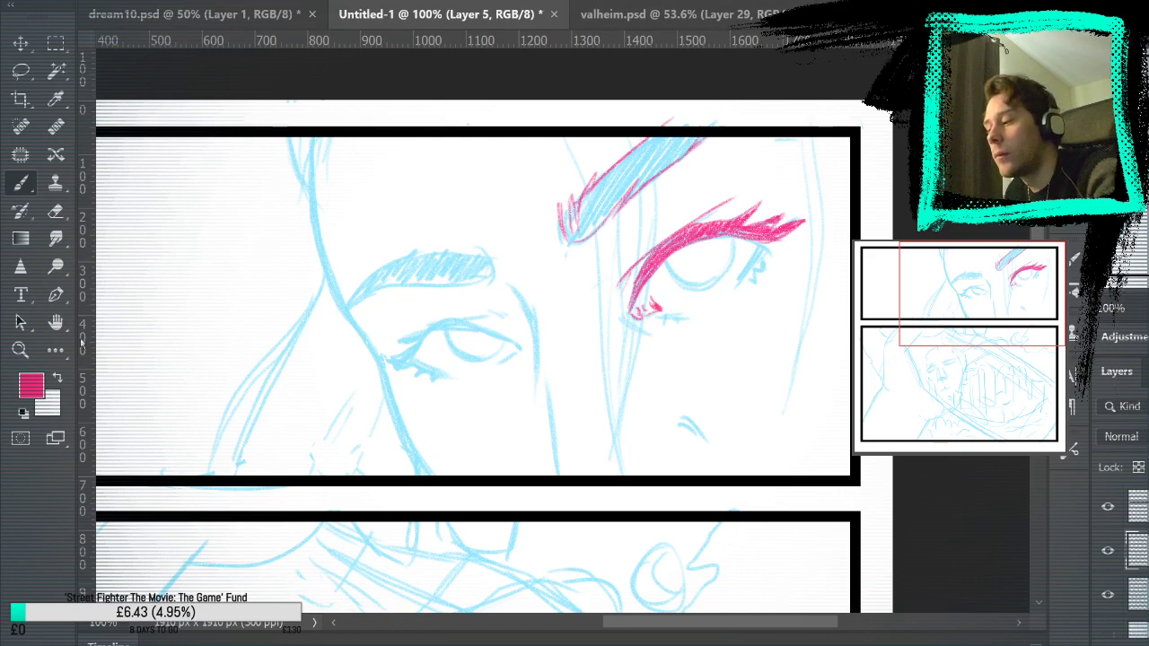
pyautogui.click(59, 215)
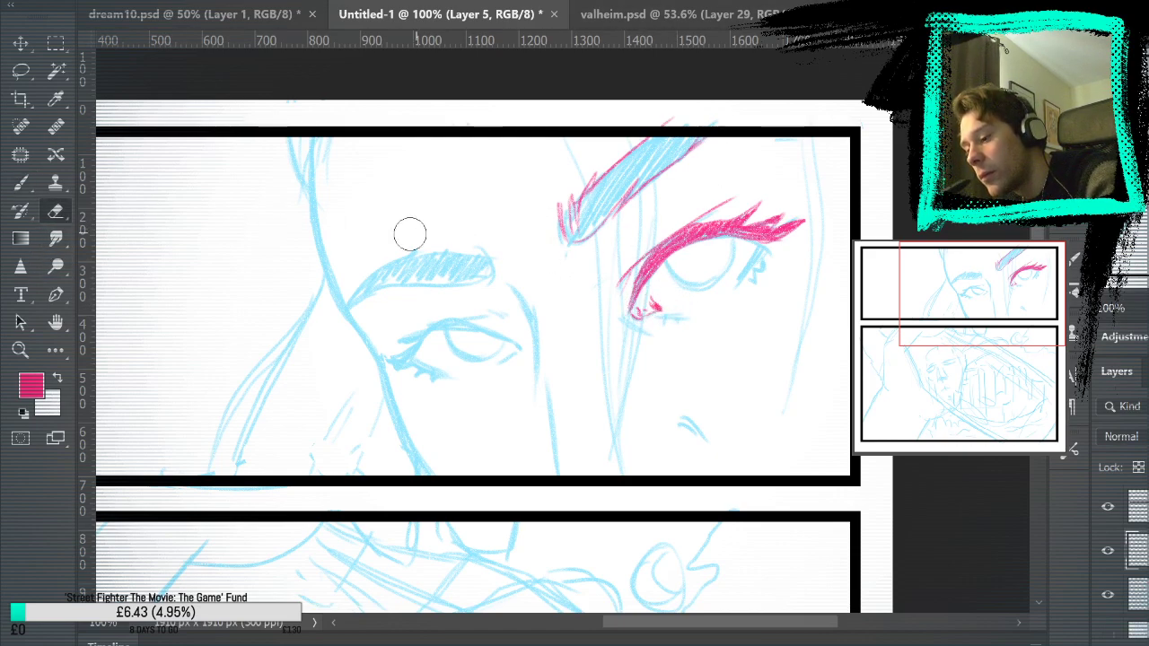
pyautogui.press('b')
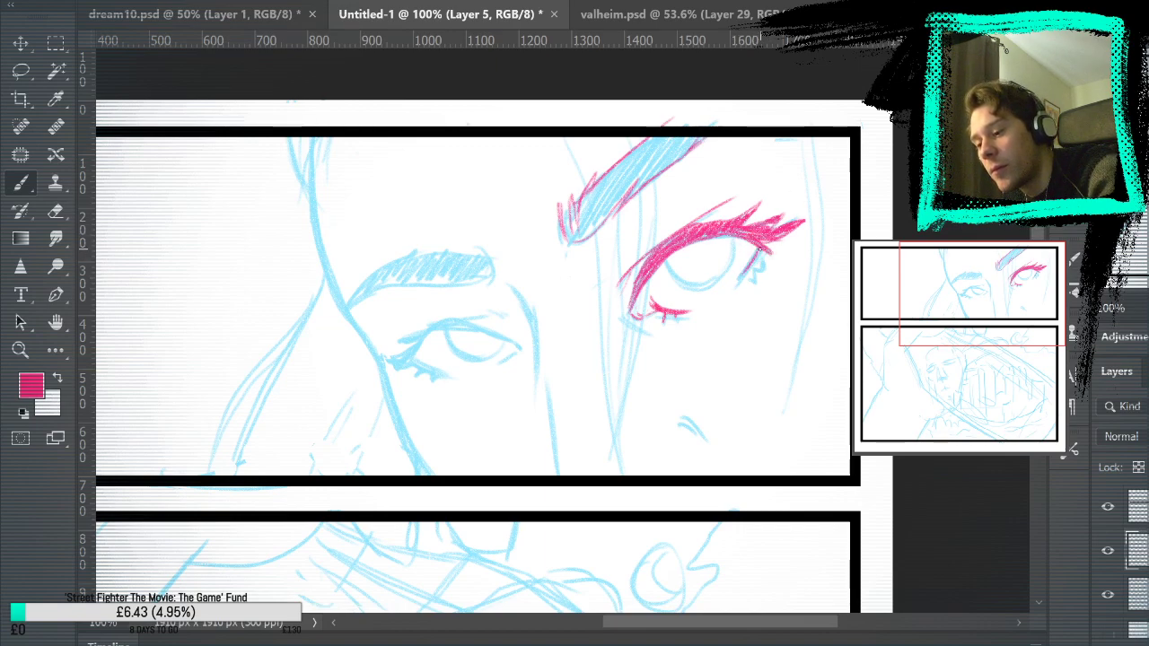
pyautogui.moveTo(752, 264); pyautogui.dragTo(764, 248)
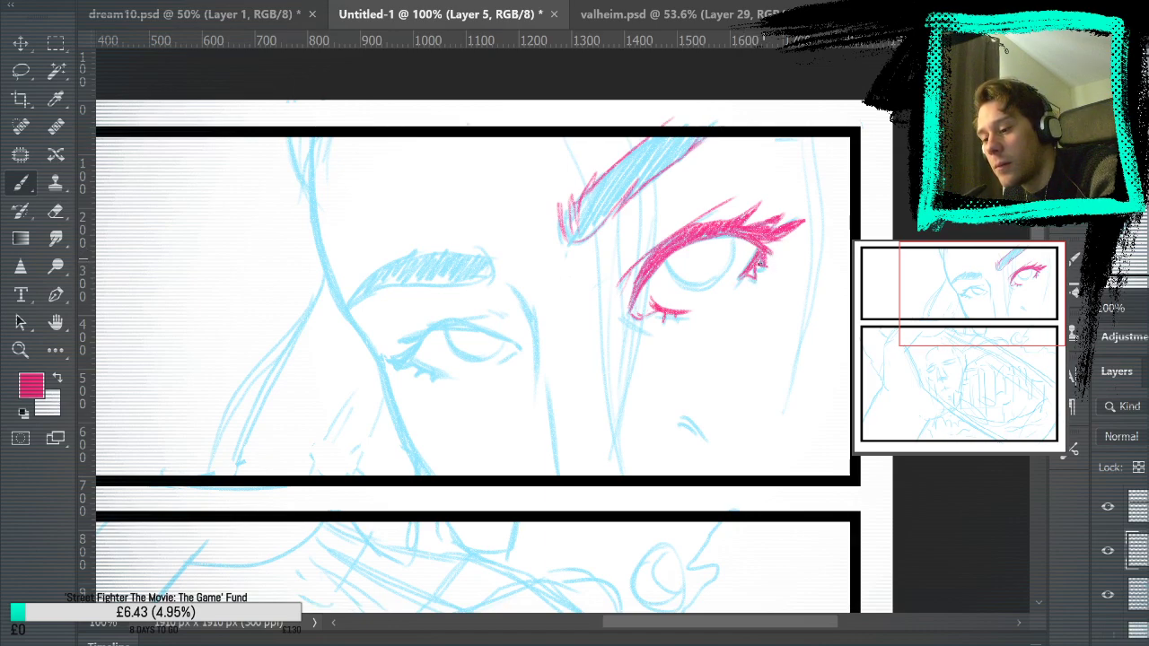
pyautogui.moveTo(752, 277); pyautogui.dragTo(759, 262)
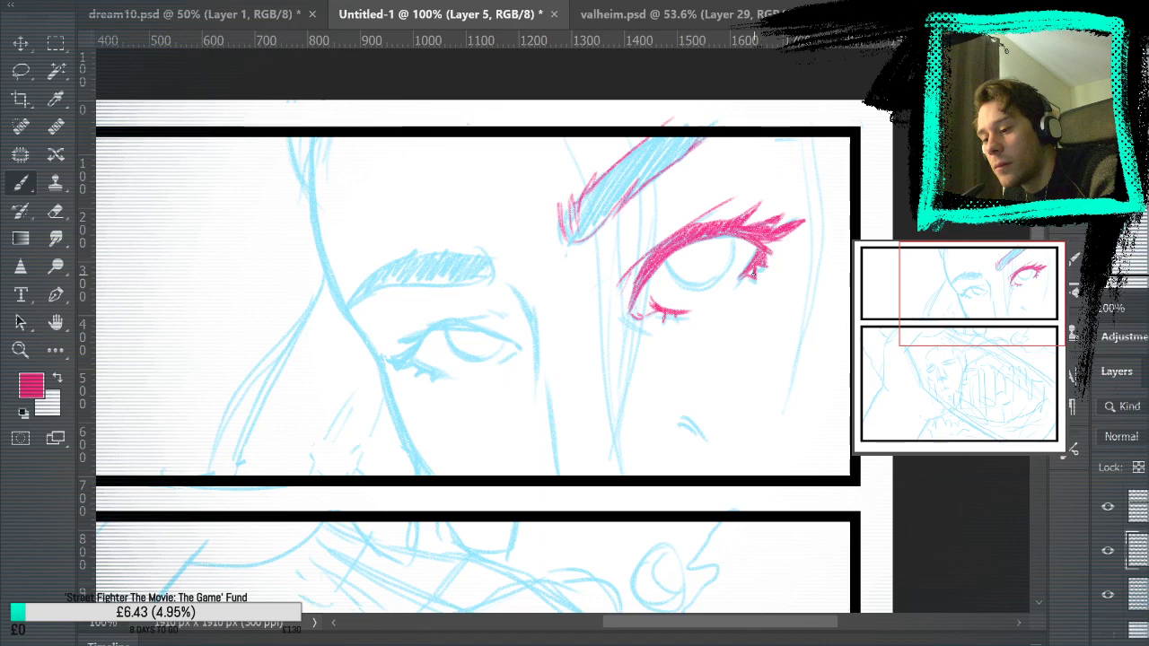
# Add small strokes at the right eye's outer corner, toggling the sketch to check
pyautogui.click(1108, 599)
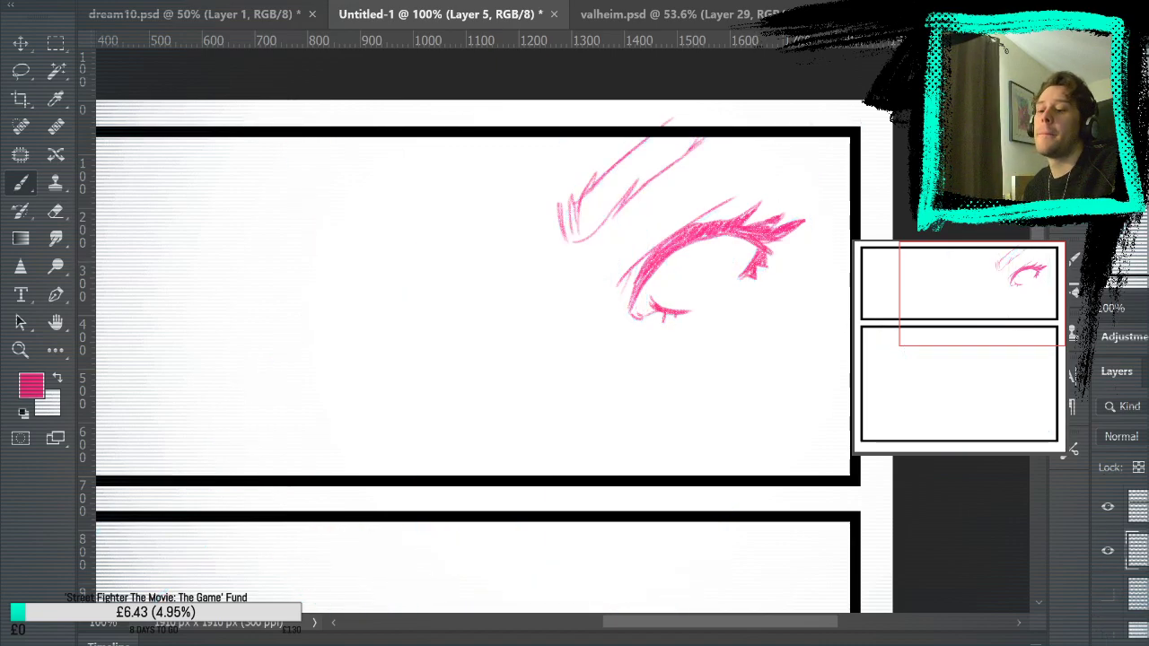
pyautogui.click(1107, 595)
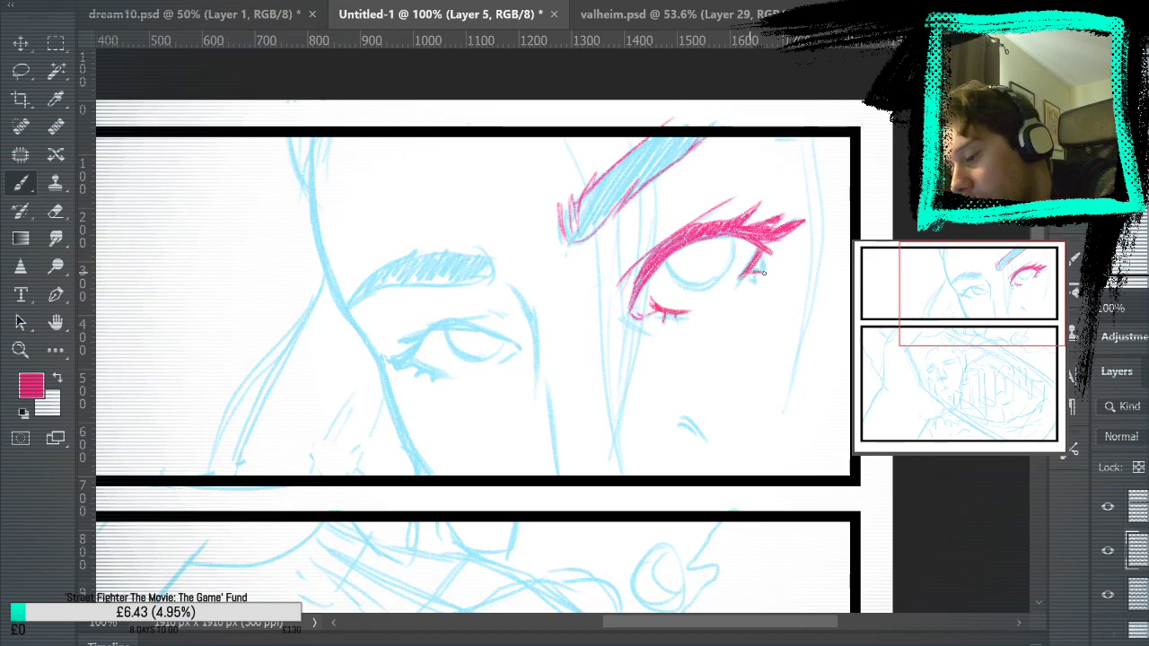
pyautogui.moveTo(762, 272)
pyautogui.mouseDown()
pyautogui.moveTo(750, 268)
pyautogui.moveTo(764, 262)
pyautogui.mouseUp()
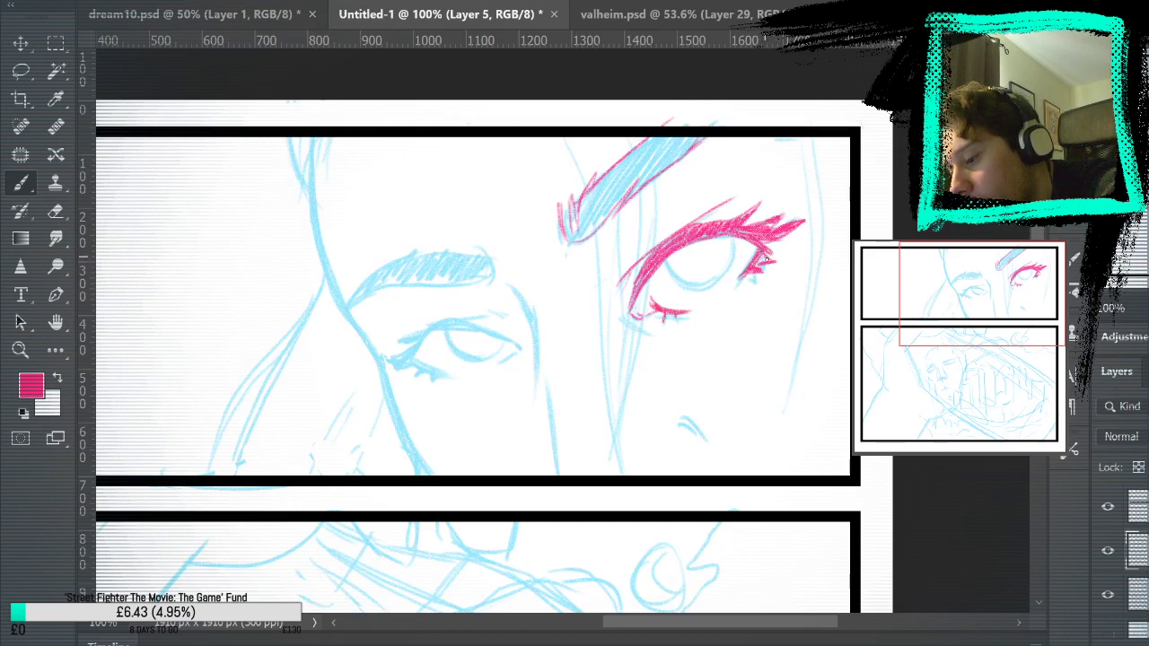
pyautogui.click(1108, 595)
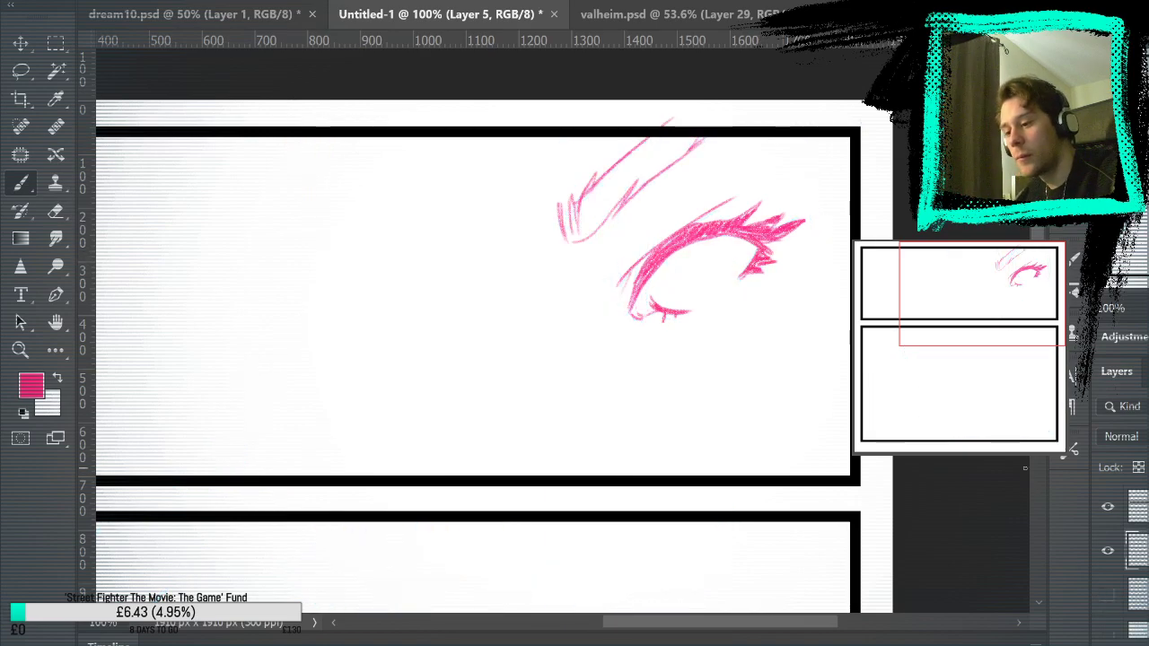
pyautogui.click(1107, 595)
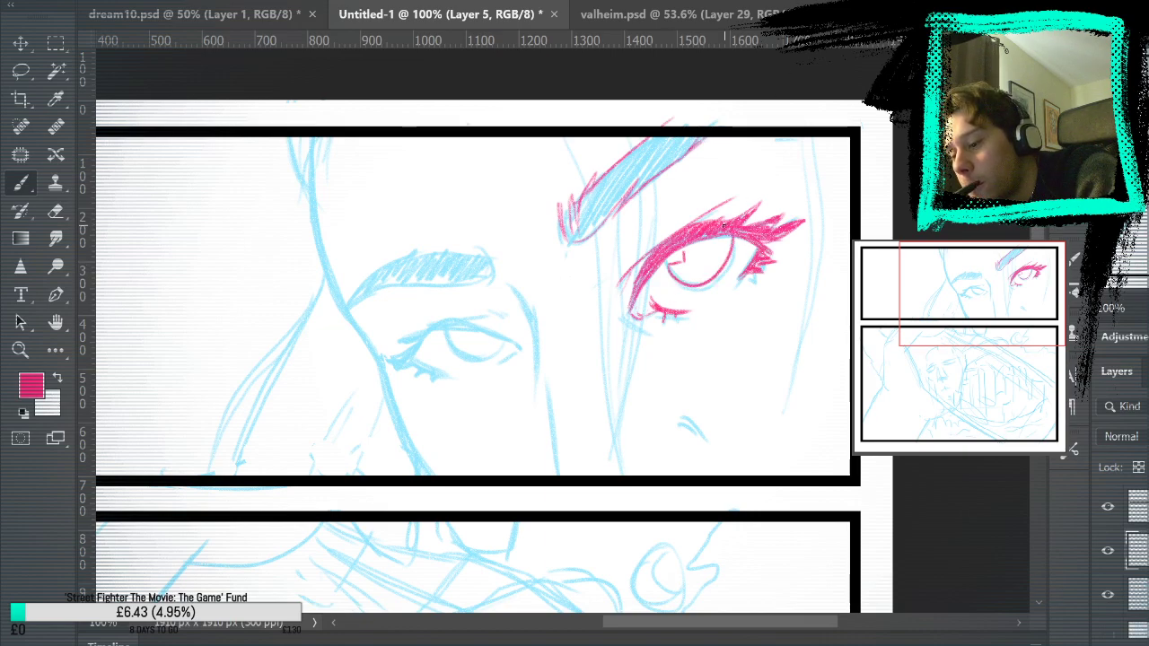
# Outline the right eye's lower edge, draw the iris curve, and try a pink cheek oval
pyautogui.moveTo(667, 265); pyautogui.dragTo(736, 241)
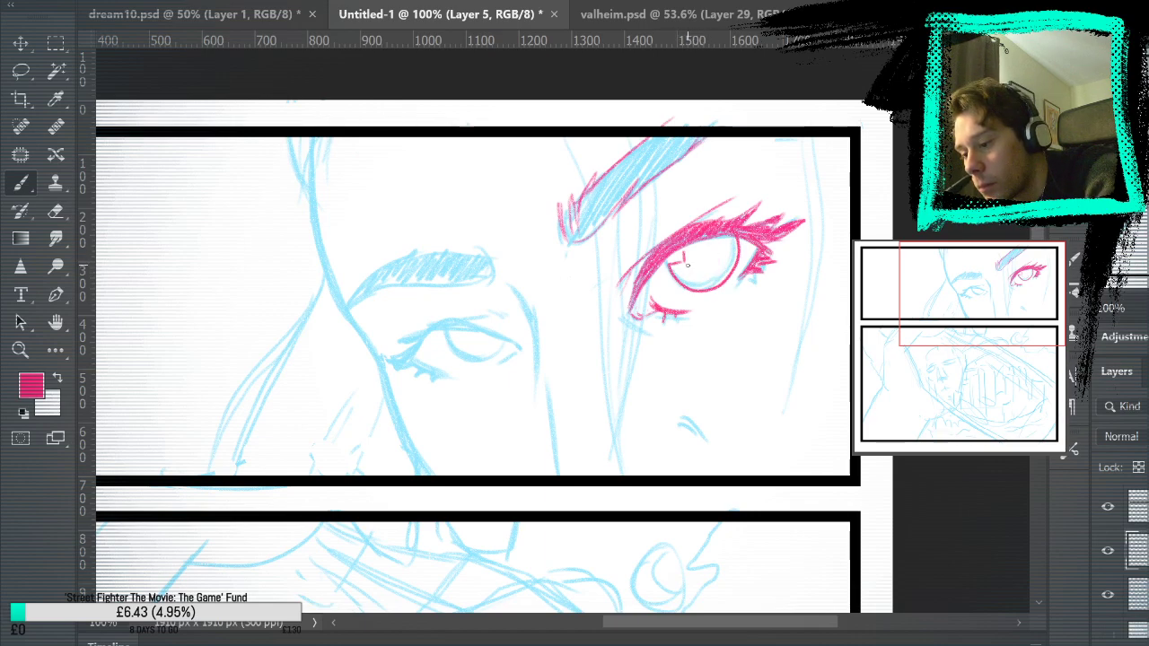
pyautogui.moveTo(685, 260); pyautogui.dragTo(719, 249)
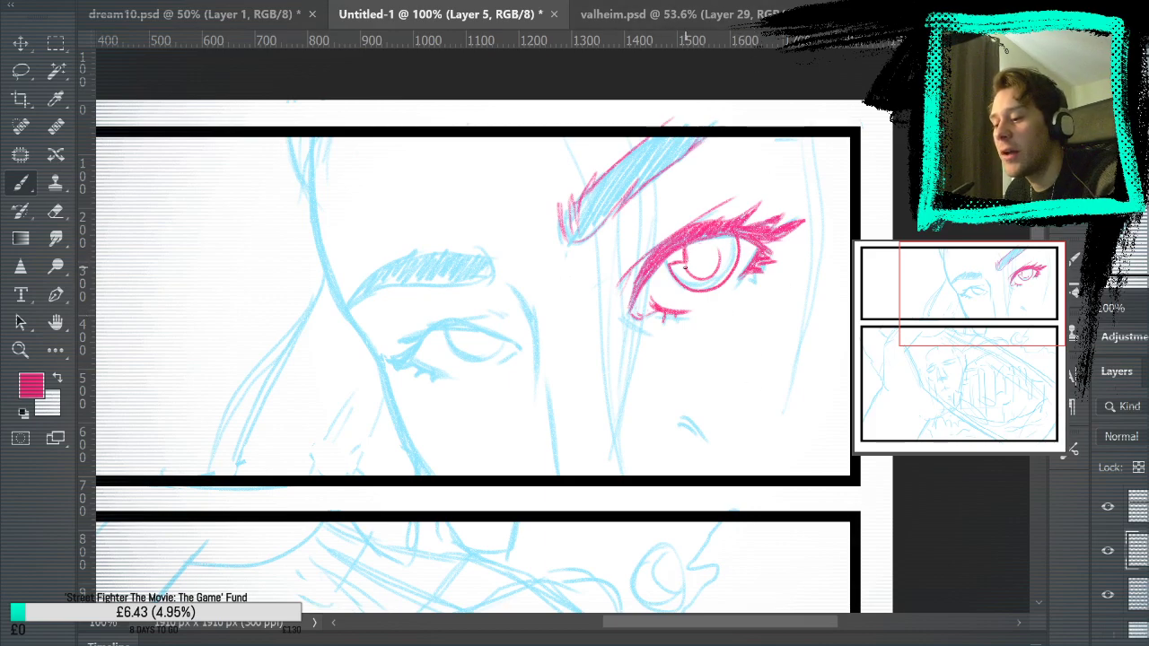
pyautogui.moveTo(700, 330); pyautogui.dragTo(709, 319)
pyautogui.hotkey('ctrl', 'z')
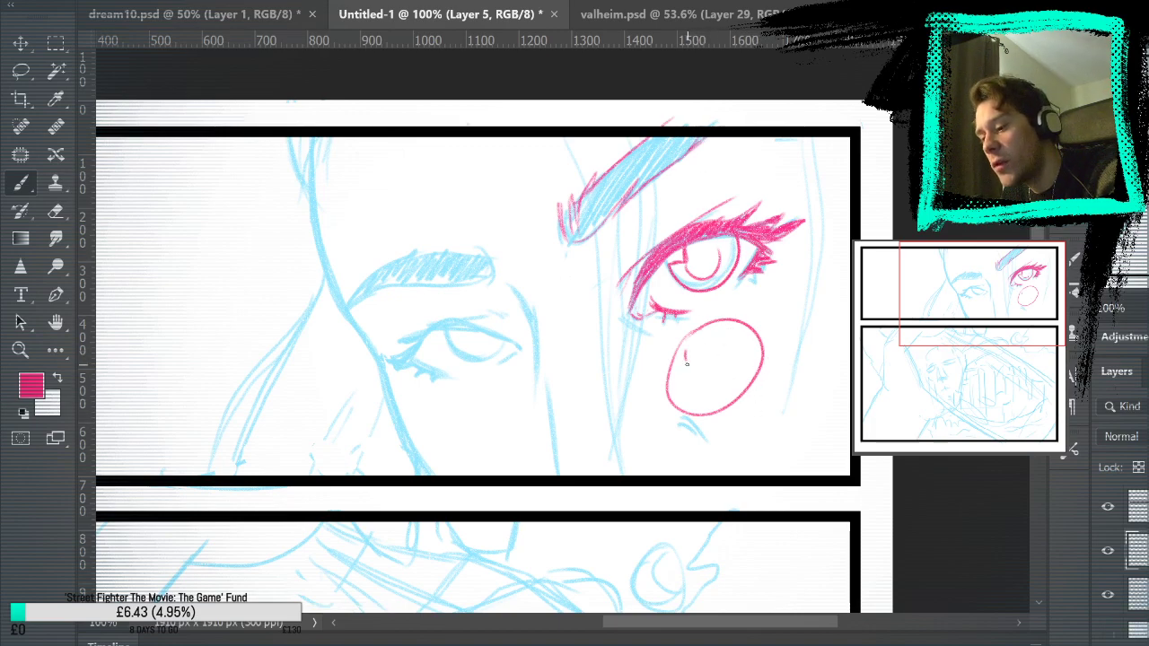
# Hatch the pink iris and fill the cheek oval with concentric circles and scribbled shading
pyautogui.moveTo(725, 344); pyautogui.dragTo(707, 376)
pyautogui.hotkey('ctrl', 'z')
pyautogui.hotkey('ctrl', 'z')
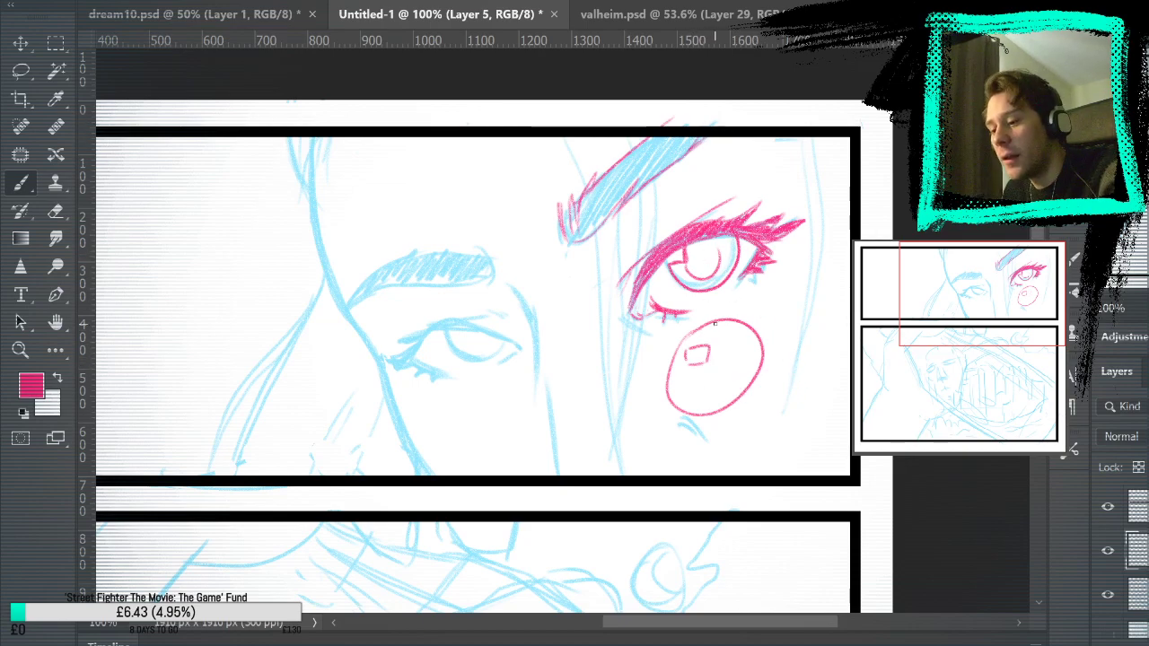
pyautogui.moveTo(696, 368)
pyautogui.mouseDown()
pyautogui.moveTo(740, 369)
pyautogui.moveTo(696, 362)
pyautogui.moveTo(729, 352)
pyautogui.mouseUp()
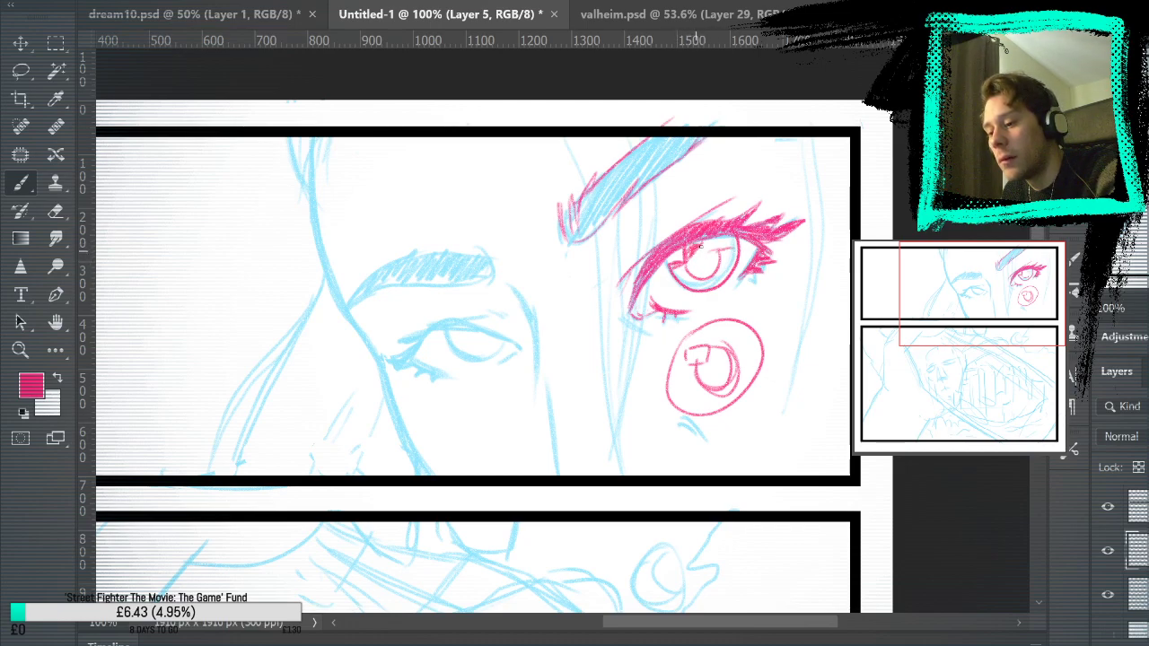
pyautogui.moveTo(697, 259)
pyautogui.mouseDown()
pyautogui.moveTo(707, 273)
pyautogui.moveTo(710, 248)
pyautogui.mouseUp()
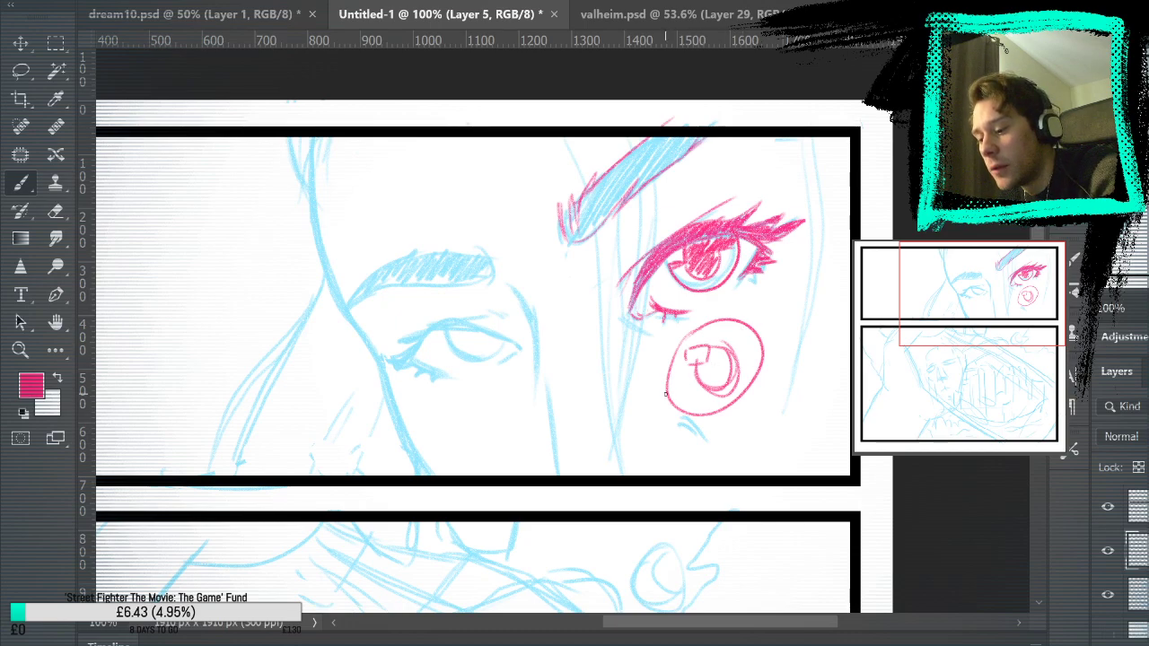
pyautogui.moveTo(686, 382)
pyautogui.mouseDown()
pyautogui.moveTo(747, 385)
pyautogui.moveTo(684, 399)
pyautogui.mouseUp()
pyautogui.hotkey('ctrl', 'z')
pyautogui.moveTo(745, 352)
pyautogui.mouseDown()
pyautogui.moveTo(712, 381)
pyautogui.moveTo(705, 352)
pyautogui.moveTo(687, 369)
pyautogui.mouseUp()
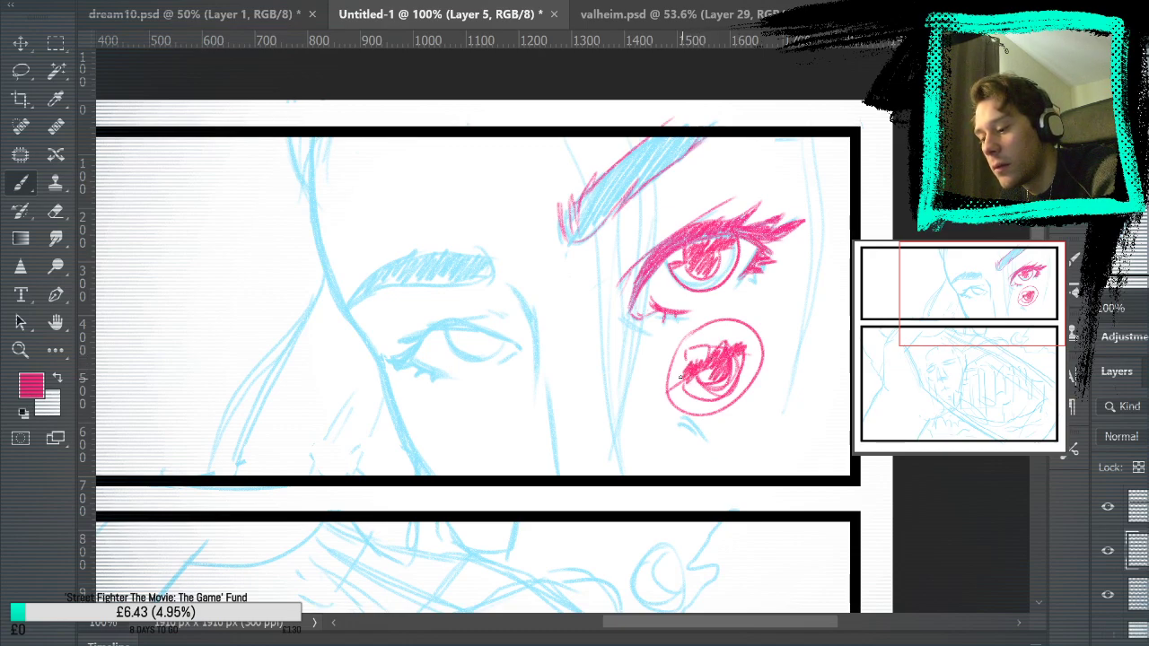
pyautogui.moveTo(727, 339); pyautogui.dragTo(707, 351)
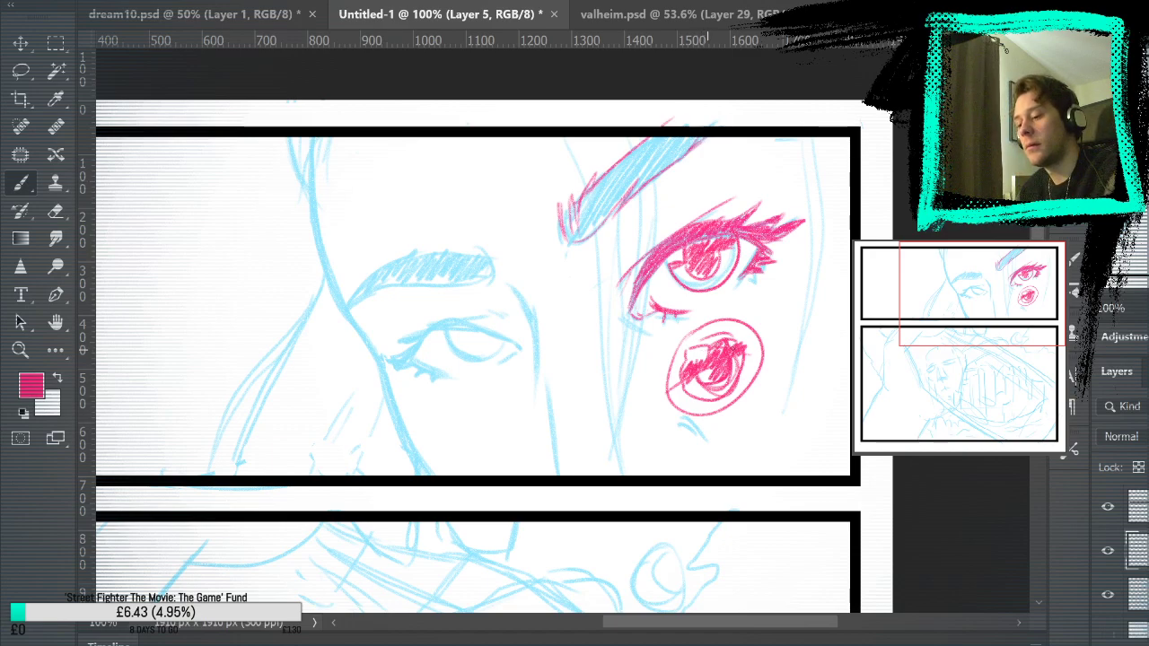
# Lasso and delete the pink cheek circle, deselect, and hide the blue sketch
pyautogui.press('l')
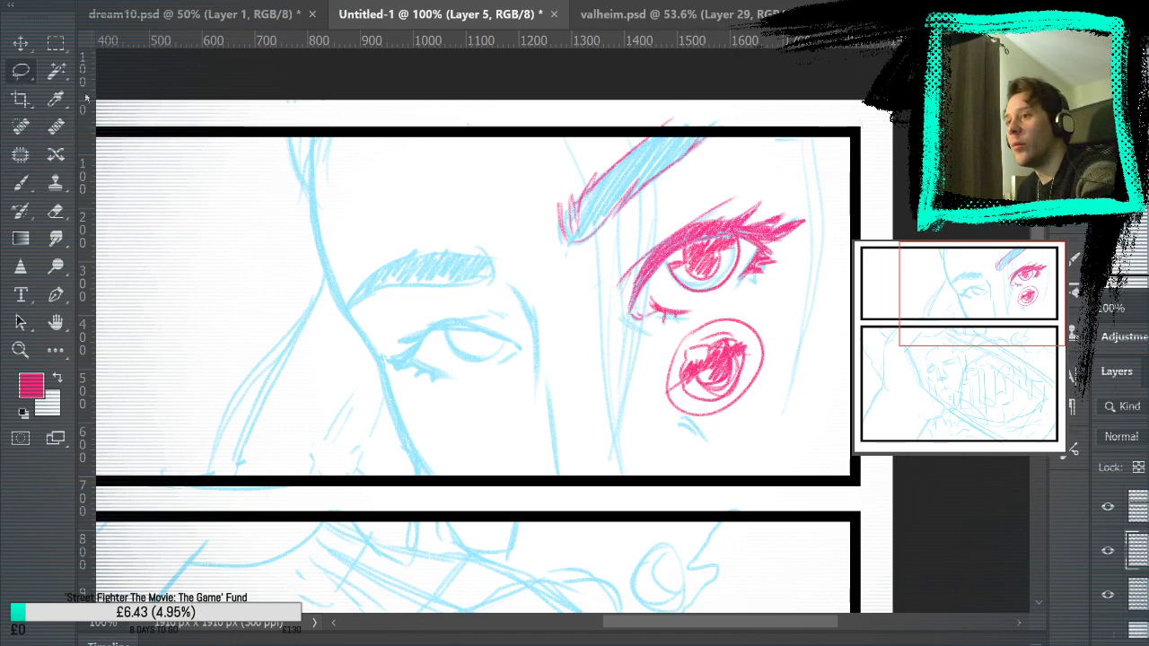
pyautogui.moveTo(630, 393); pyautogui.dragTo(665, 360)
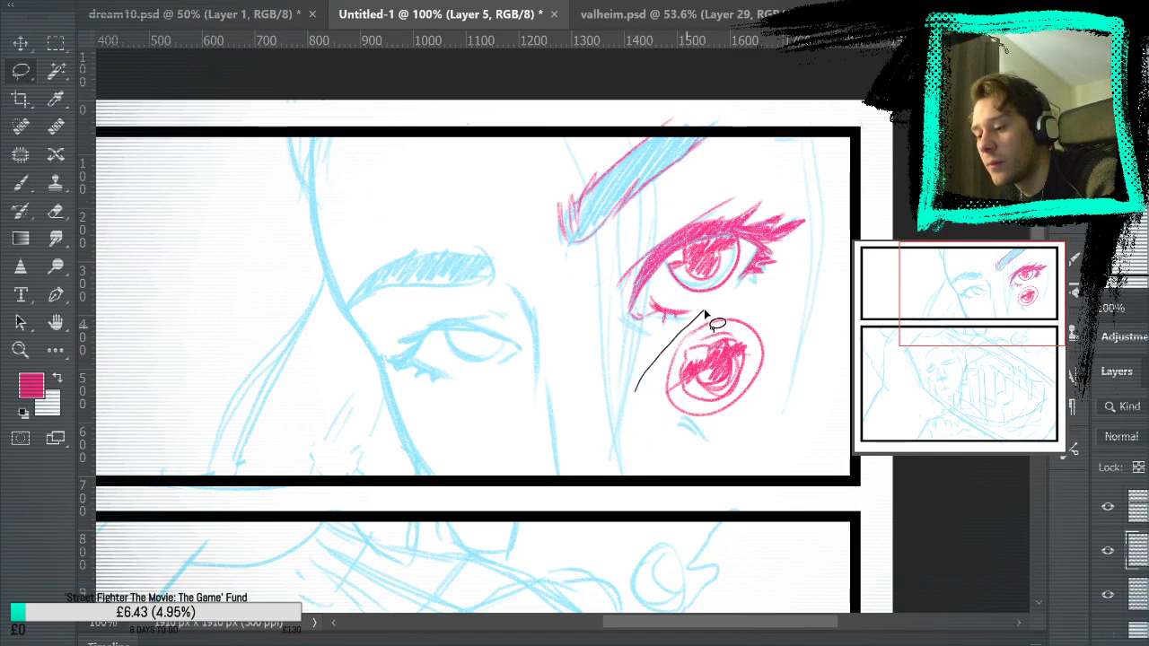
pyautogui.press('Delete')
pyautogui.press('m')
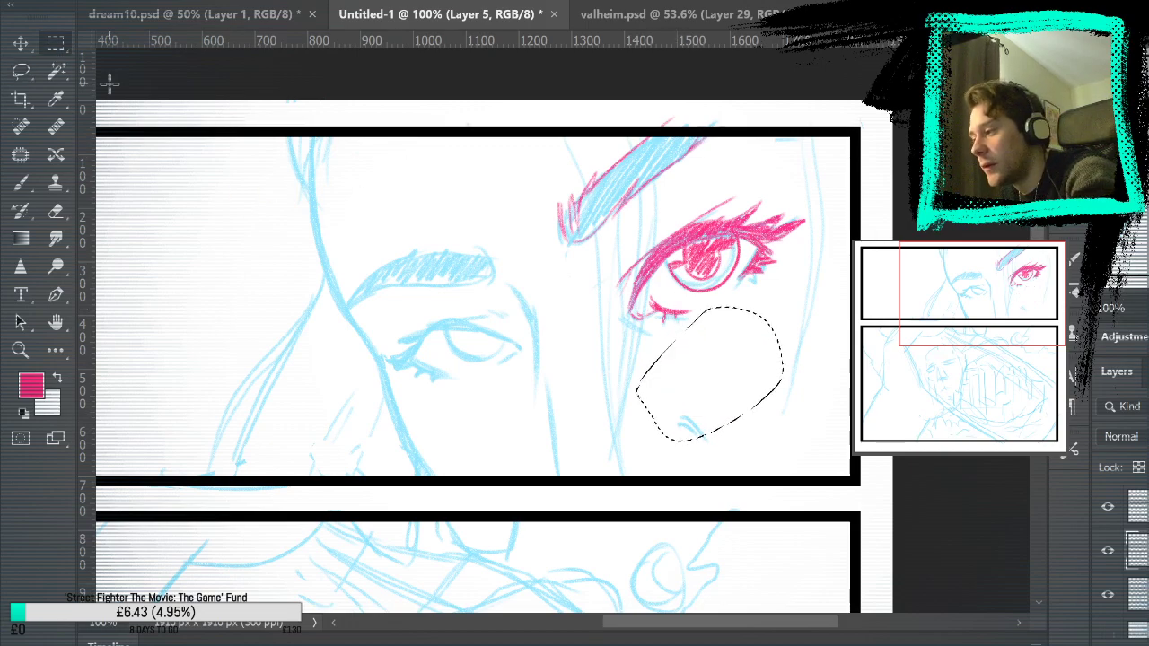
pyautogui.hotkey('ctrl', 'd')
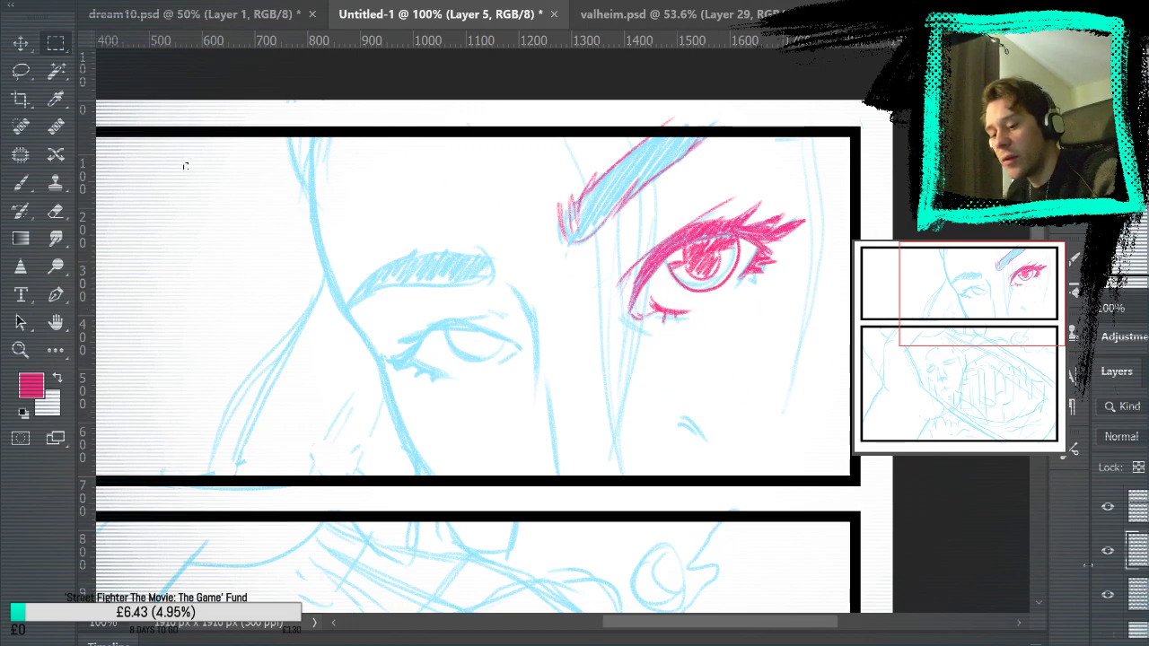
pyautogui.click(1104, 593)
# Try a pink face outline and inner arc below the eye, undoing the arc
pyautogui.press('b')
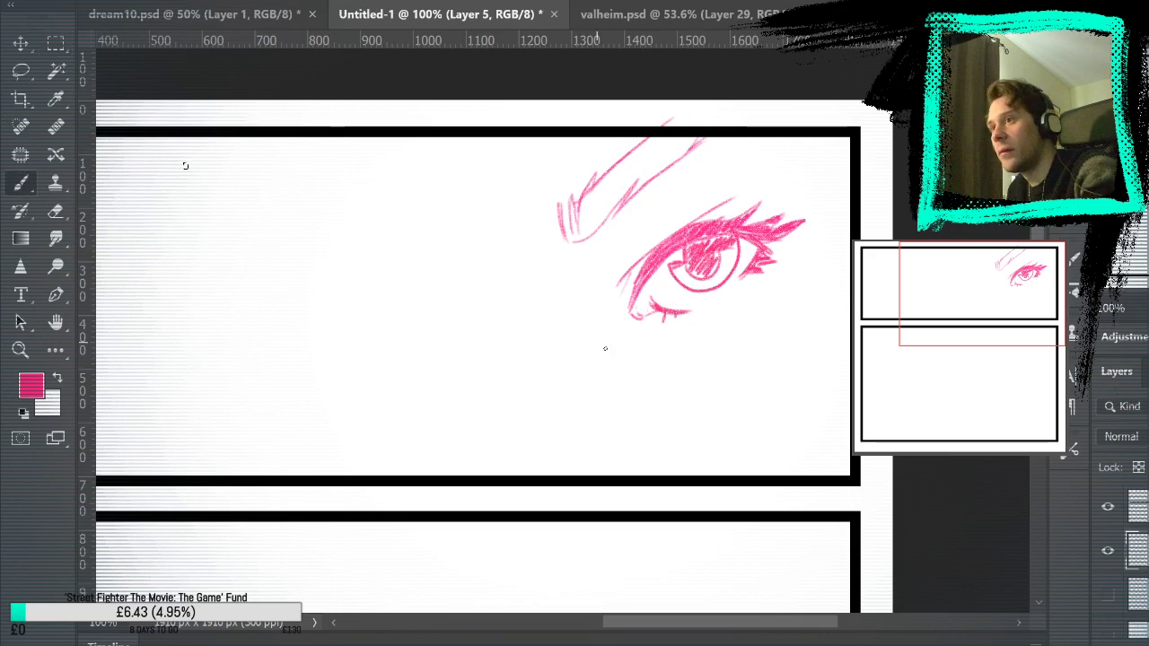
pyautogui.press('e')
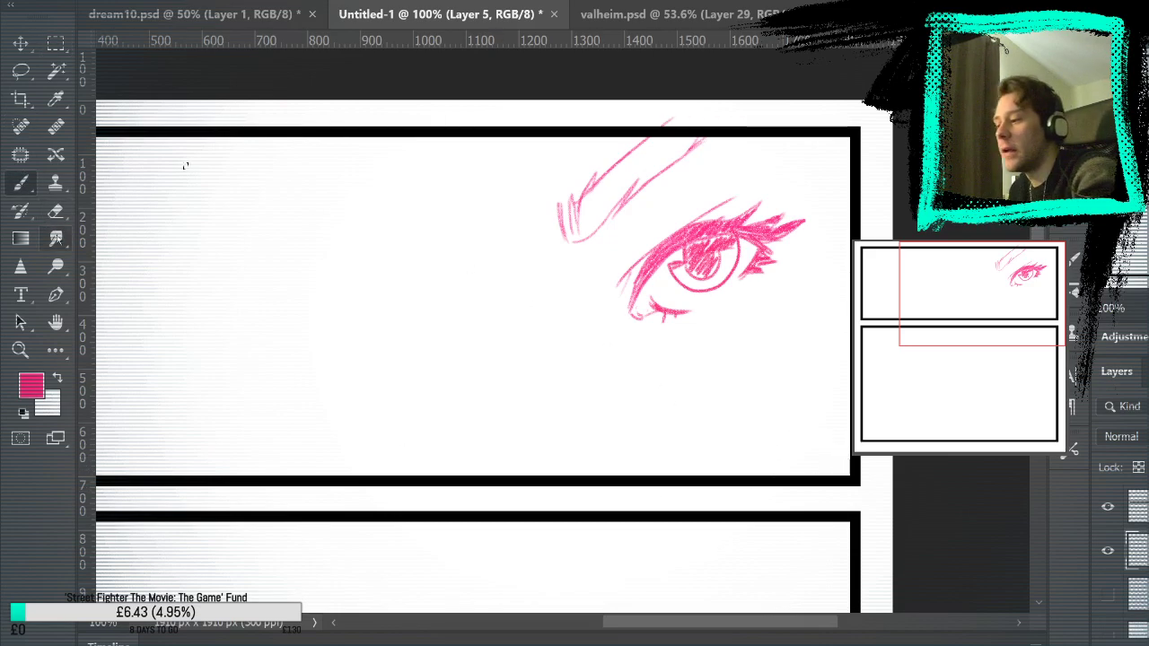
pyautogui.press('b')
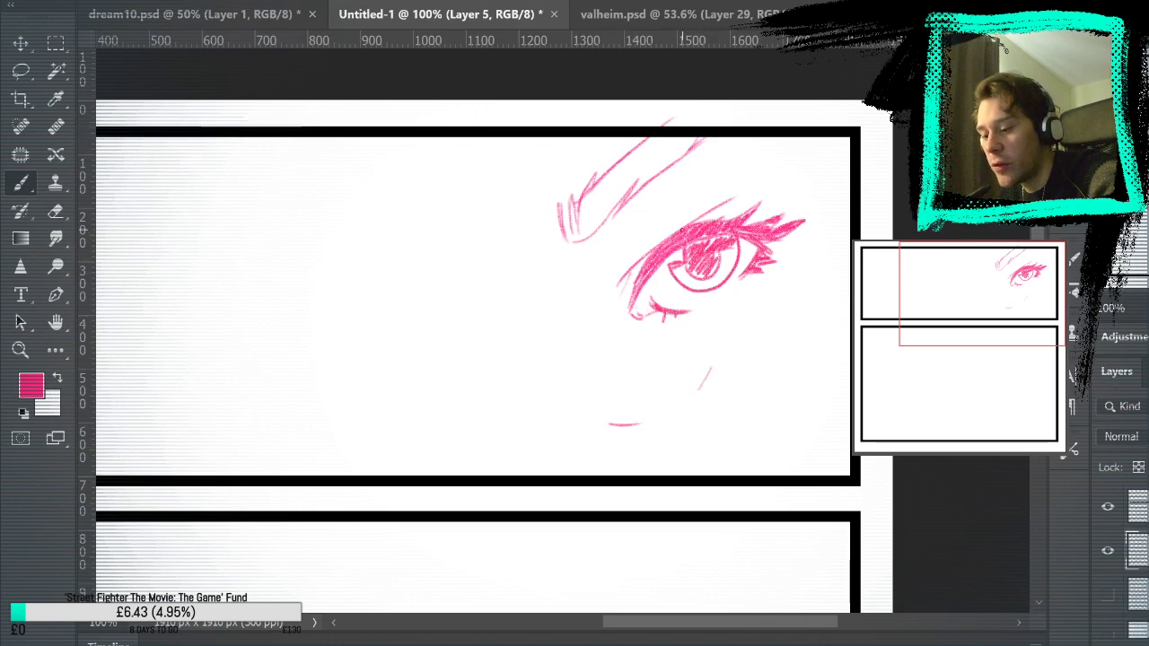
pyautogui.moveTo(612, 420)
pyautogui.mouseDown()
pyautogui.moveTo(601, 388)
pyautogui.moveTo(700, 331)
pyautogui.moveTo(697, 390)
pyautogui.mouseUp()
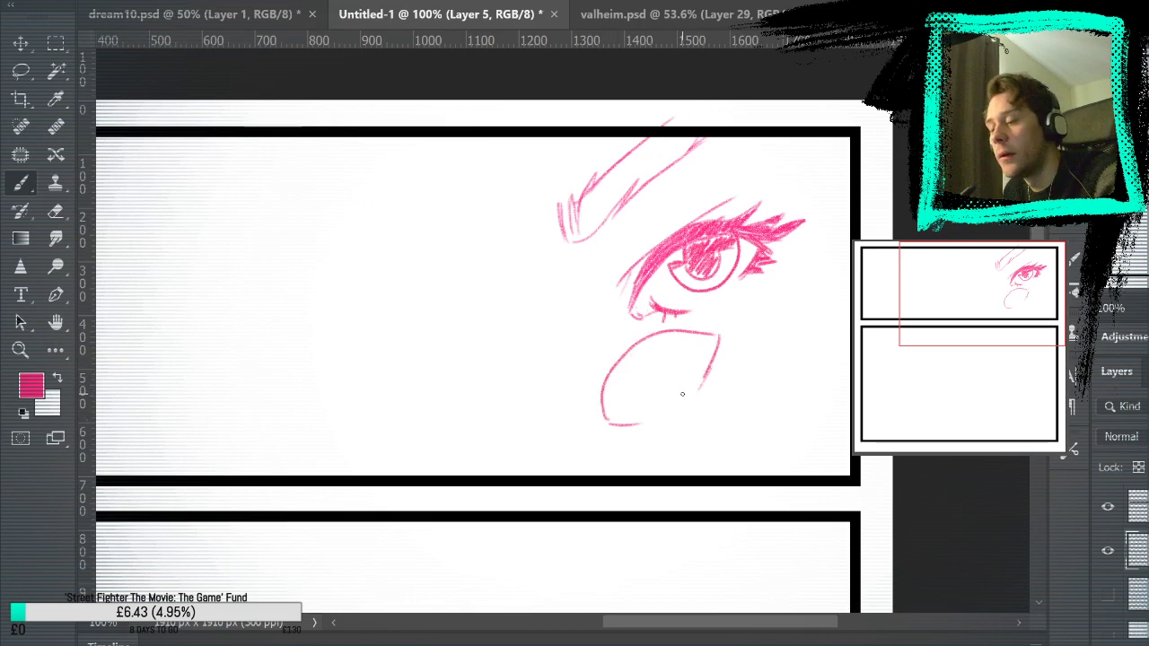
pyautogui.moveTo(628, 380)
pyautogui.mouseDown()
pyautogui.moveTo(686, 348)
pyautogui.moveTo(709, 363)
pyautogui.moveTo(700, 381)
pyautogui.mouseUp()
pyautogui.hotkey('ctrl', 'z')
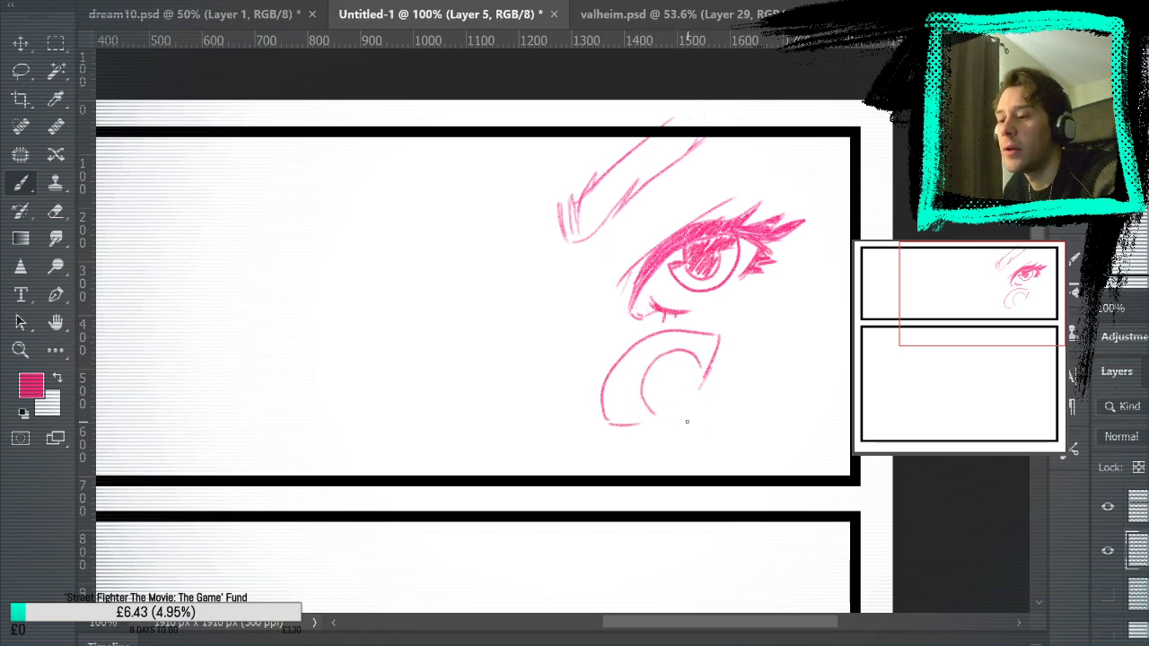
# Undo the remaining lower-face strokes while keeping the darker iris hatching
pyautogui.hotkey('ctrl', 'z')
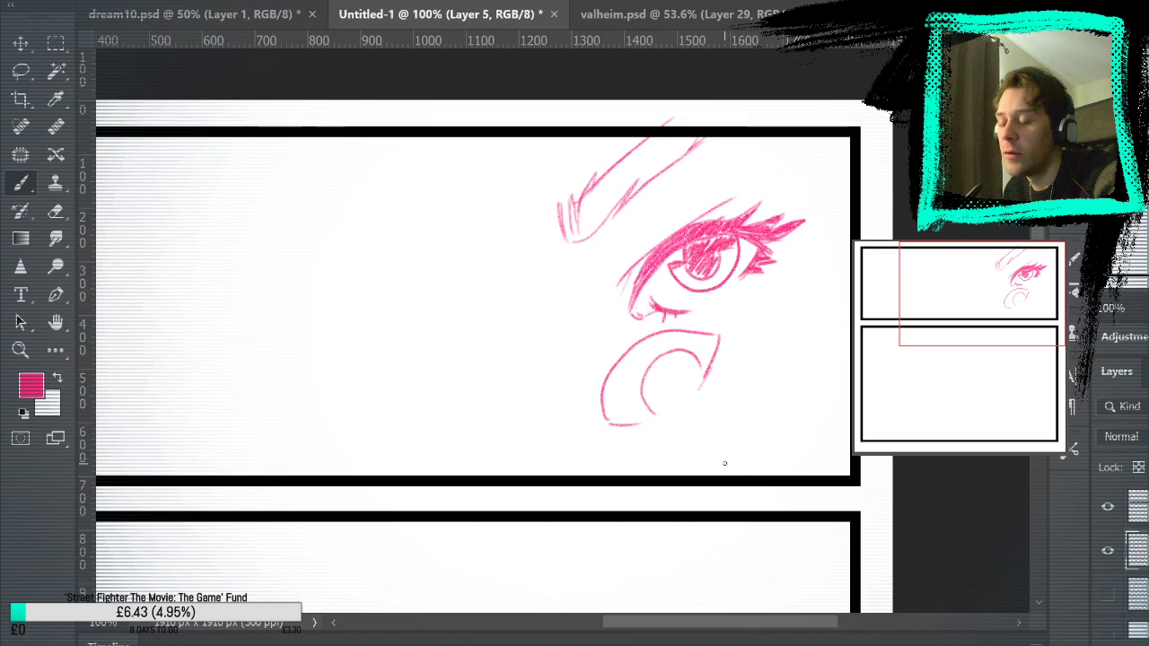
pyautogui.hotkey('ctrl', 'z')
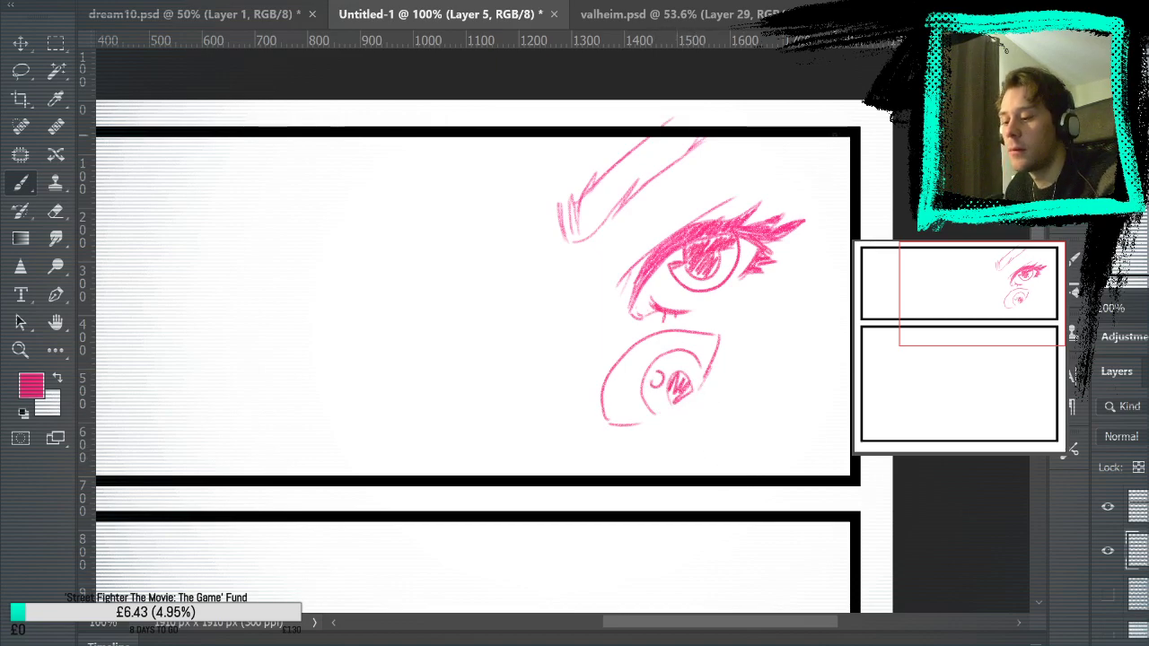
pyautogui.hotkey('ctrl', 'z')
pyautogui.hotkey('ctrl', 'z')
pyautogui.hotkey('ctrl', 'z')
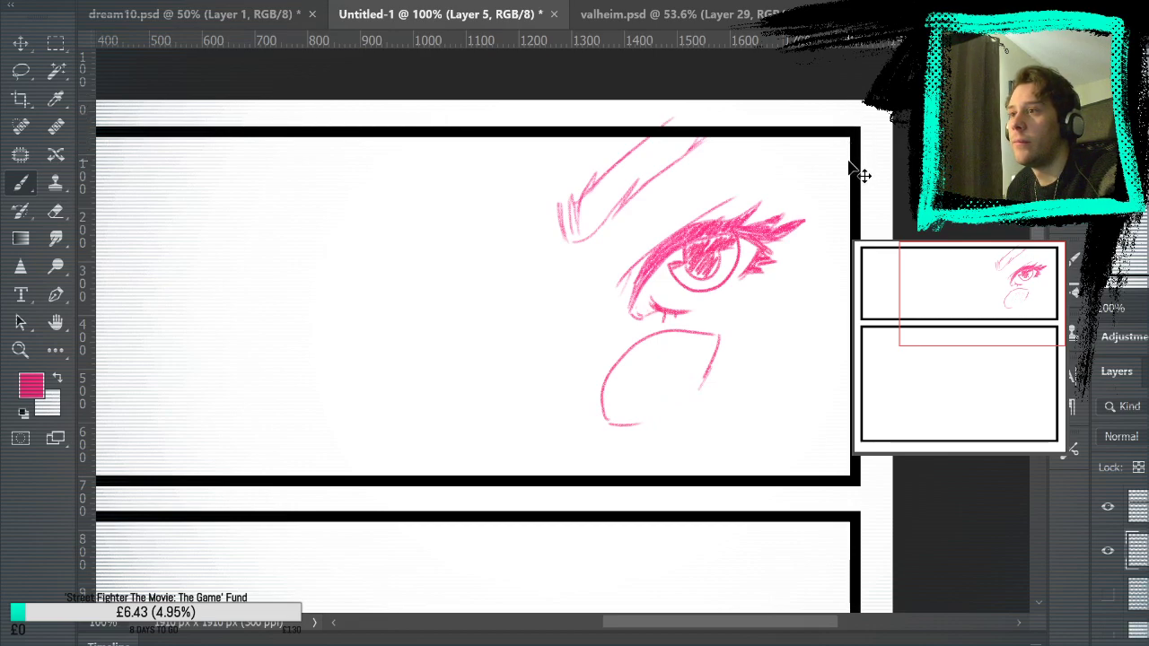
pyautogui.hotkey('ctrl', 'z')
pyautogui.hotkey('ctrl', 'z')
pyautogui.hotkey('ctrl', 'z')
pyautogui.hotkey('ctrl', 'z')
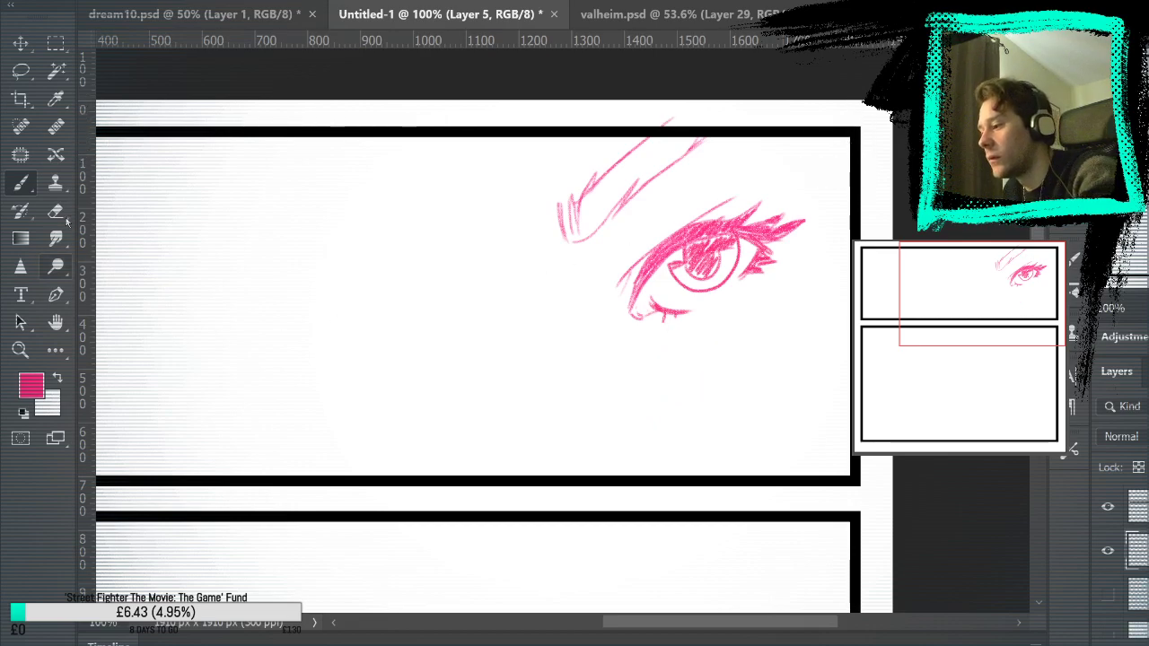
pyautogui.press('e')
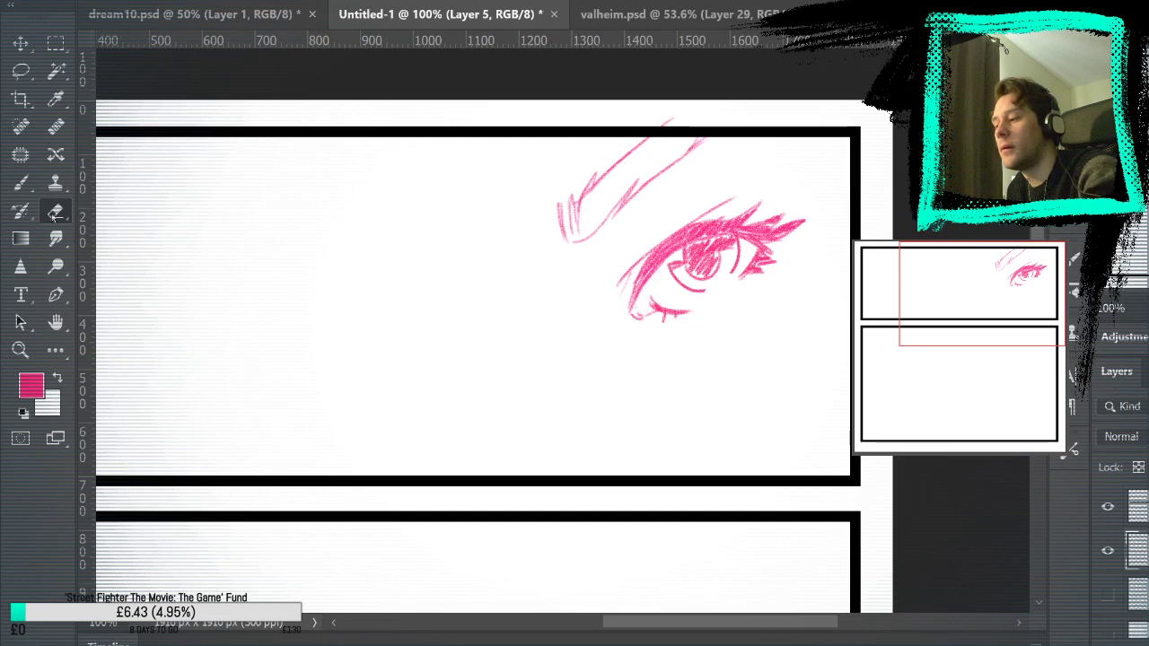
pyautogui.press('b')
pyautogui.hotkey('ctrl', 'z')
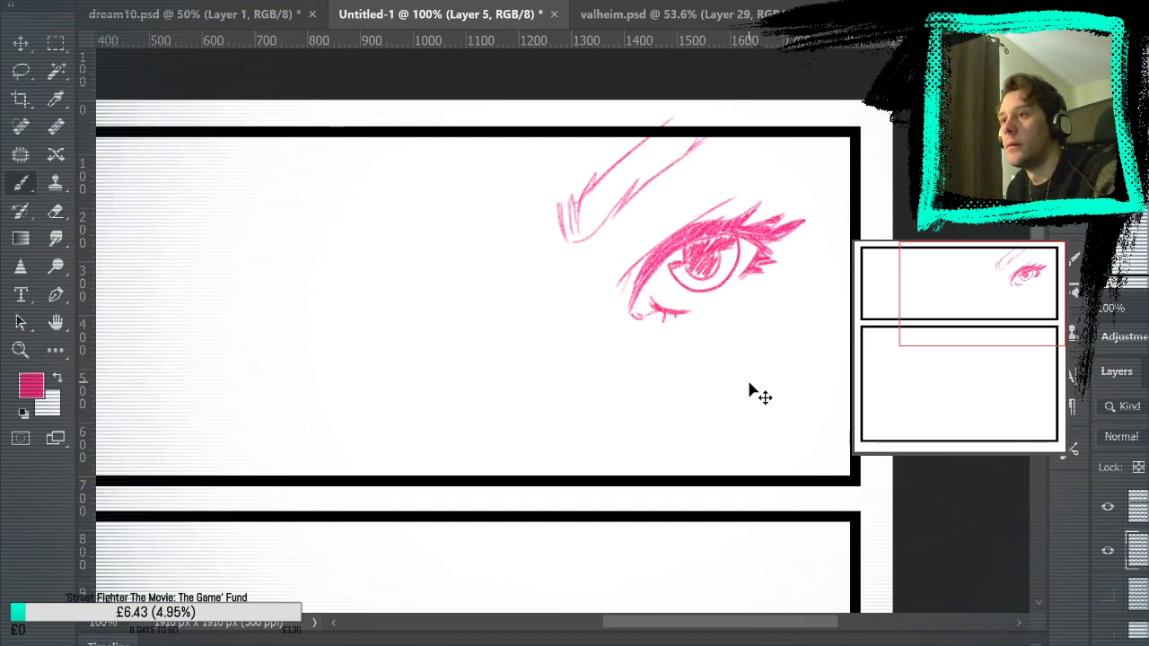
pyautogui.moveTo(820, 428); pyautogui.dragTo(851, 436)
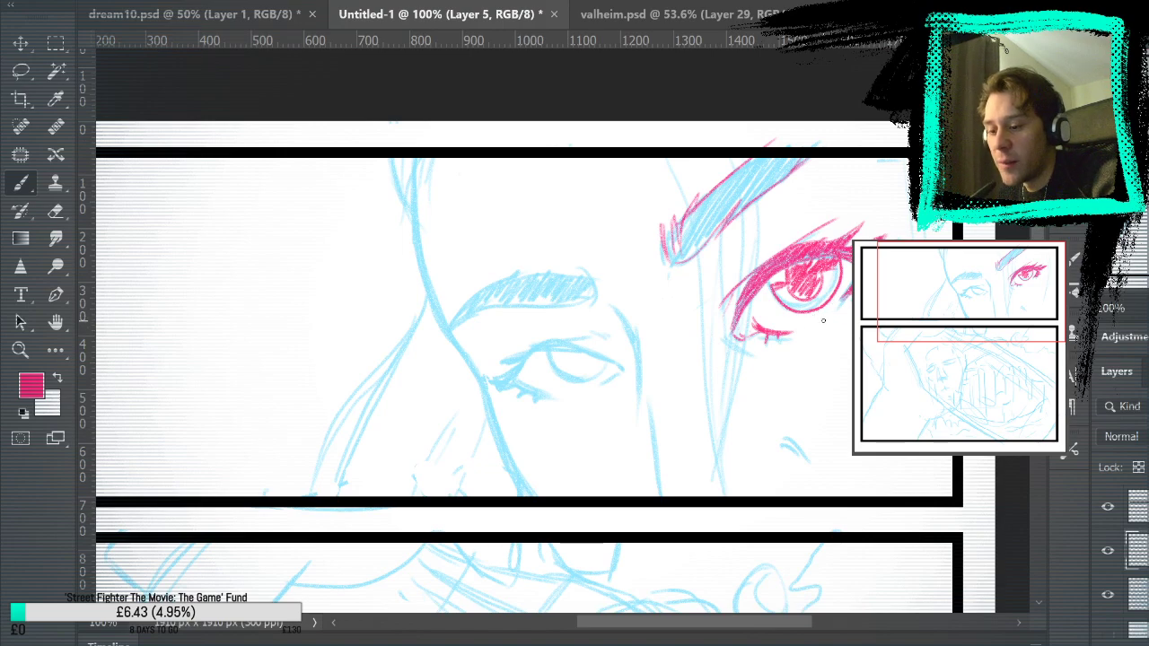
# Ink a pink line beside the brow and nose, redrawing its lower extension several times
pyautogui.moveTo(870, 351); pyautogui.dragTo(821, 376)
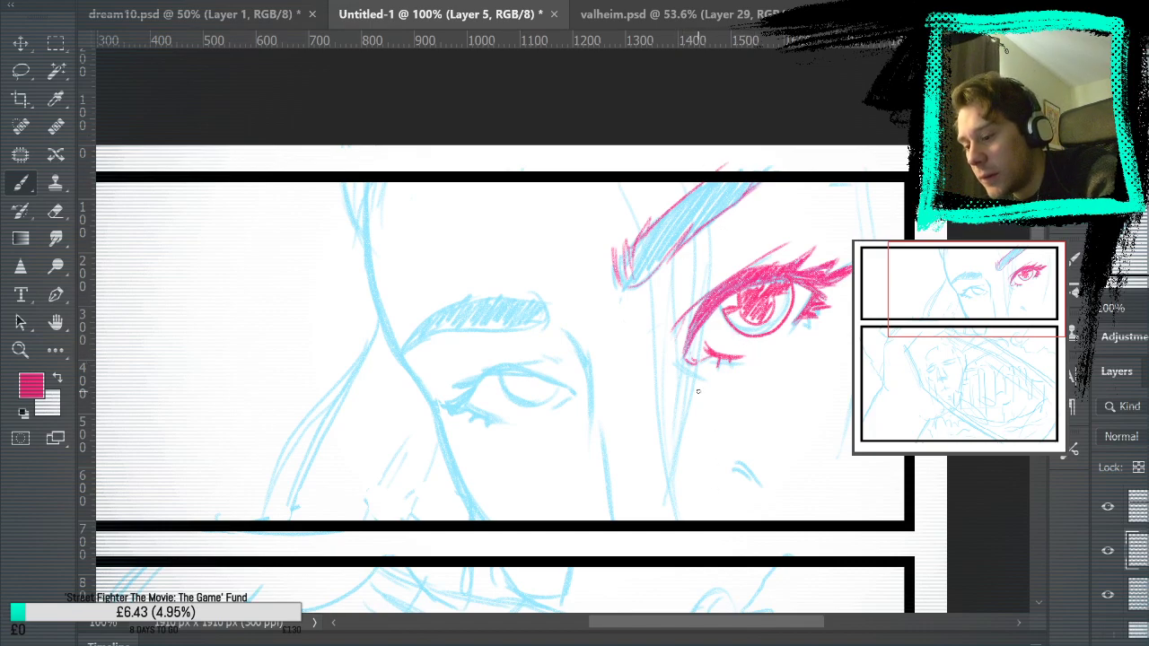
pyautogui.moveTo(619, 184)
pyautogui.mouseDown()
pyautogui.moveTo(657, 327)
pyautogui.moveTo(674, 498)
pyautogui.mouseUp()
pyautogui.hotkey('ctrl', 'z')
pyautogui.moveTo(655, 294); pyautogui.dragTo(671, 516)
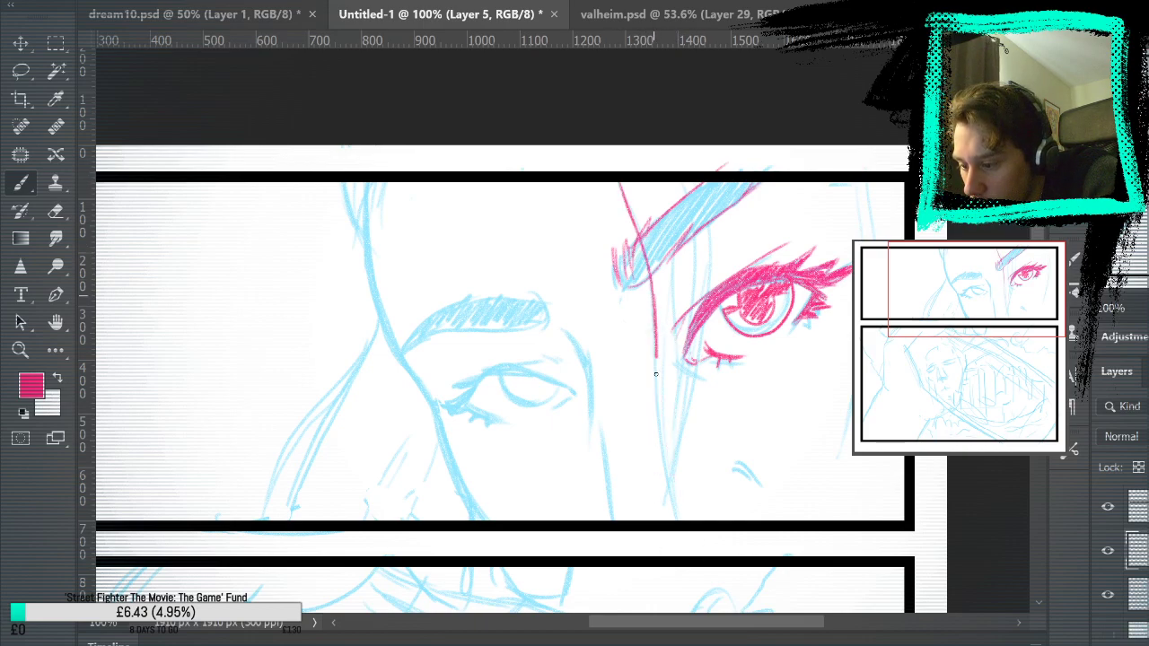
pyautogui.hotkey('ctrl', 'z')
pyautogui.moveTo(656, 321); pyautogui.dragTo(673, 516)
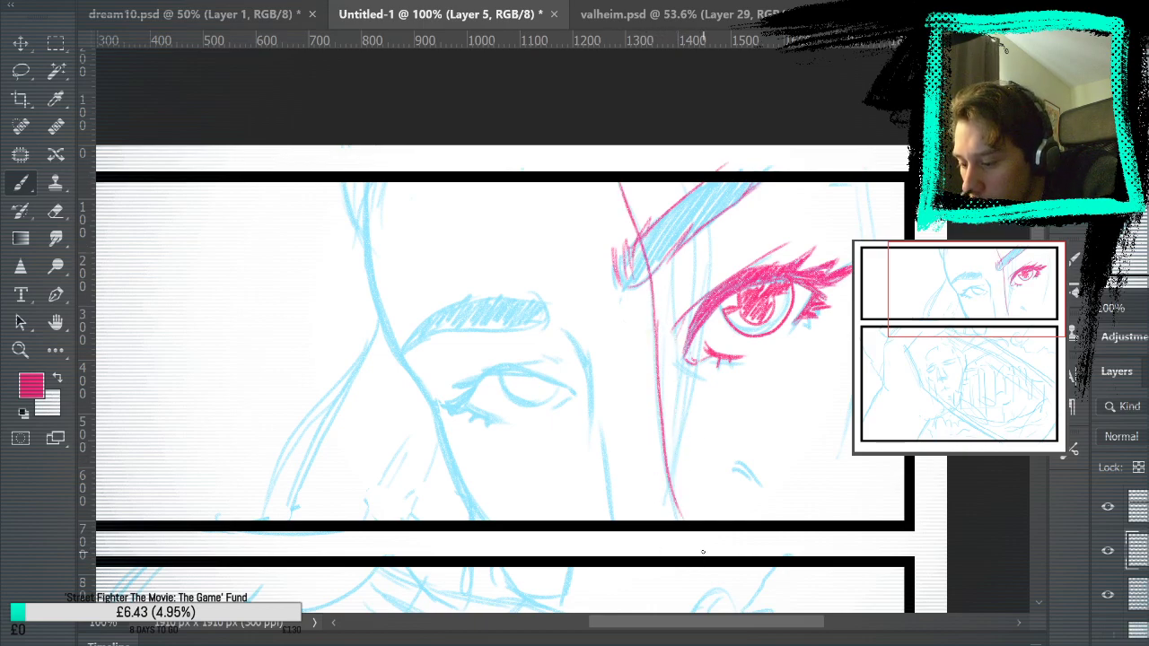
pyautogui.hotkey('ctrl', 'z')
# Draw three long pink lines beside the nose down to the panel bottom
pyautogui.moveTo(653, 314); pyautogui.dragTo(673, 519)
pyautogui.moveTo(664, 370); pyautogui.dragTo(681, 516)
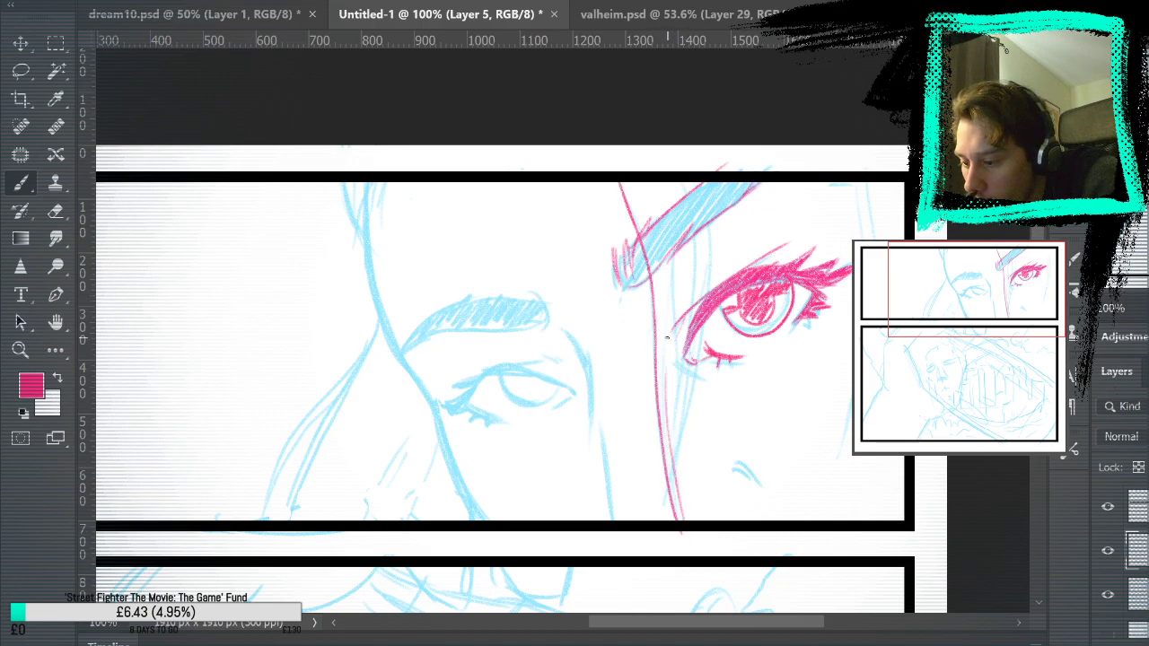
pyautogui.moveTo(672, 237); pyautogui.dragTo(680, 489)
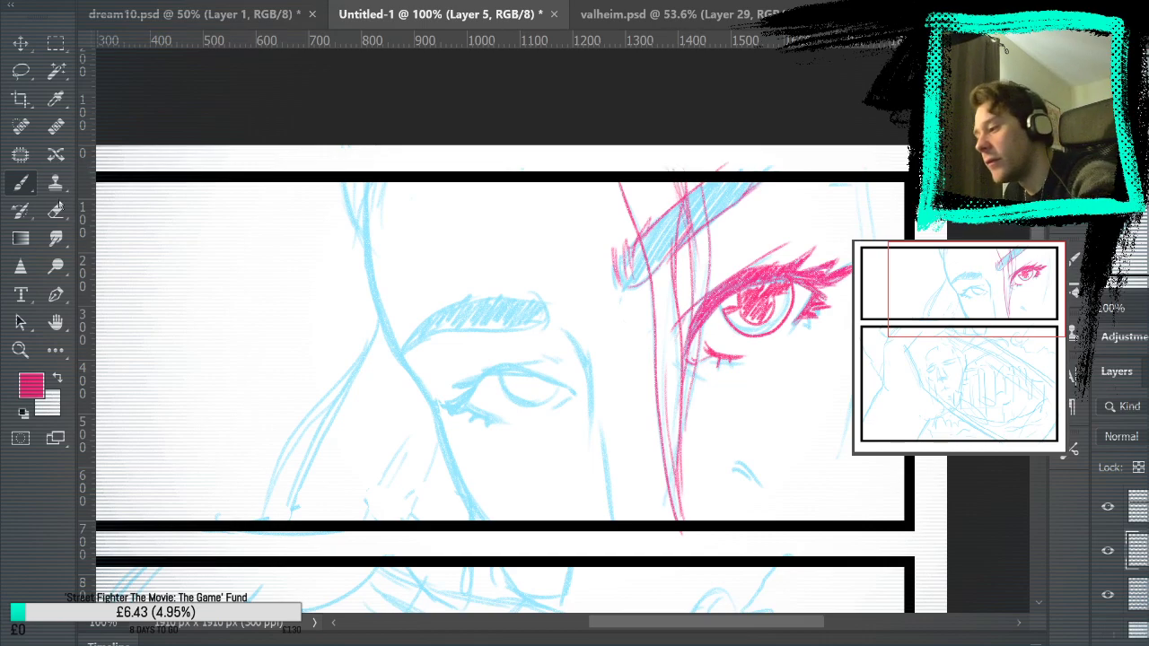
pyautogui.press('e')
pyautogui.press('b')
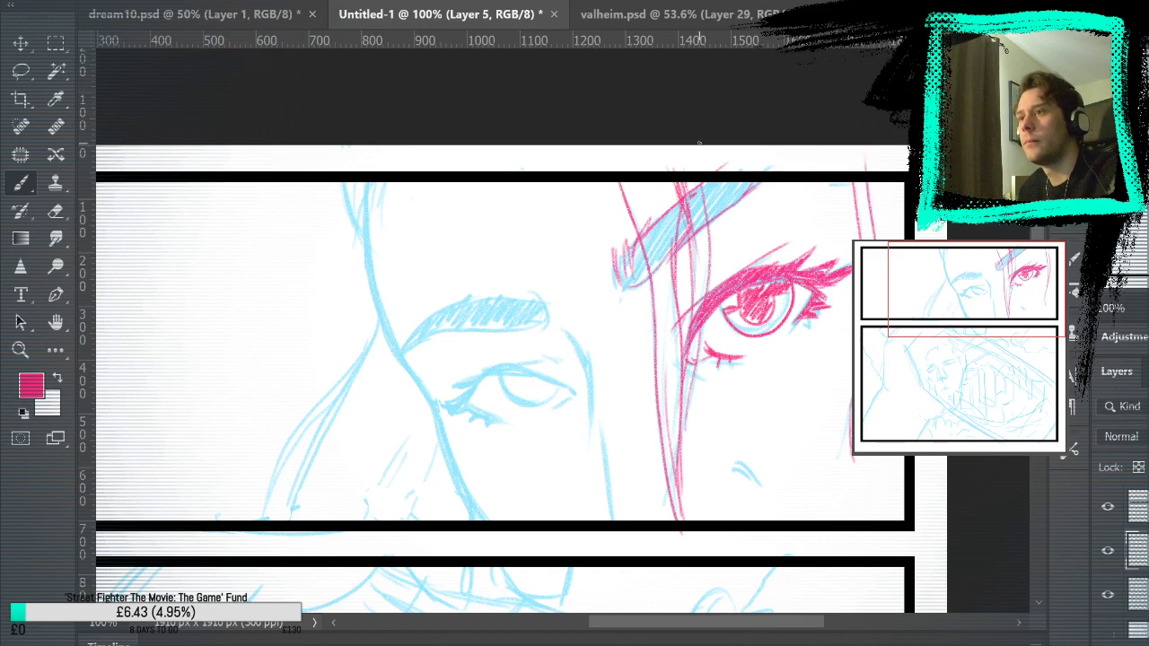
pyautogui.moveTo(792, 207); pyautogui.dragTo(628, 202)
# Extend and thicken the pink nose-side line down to the panel's lower border
pyautogui.click(1108, 594)
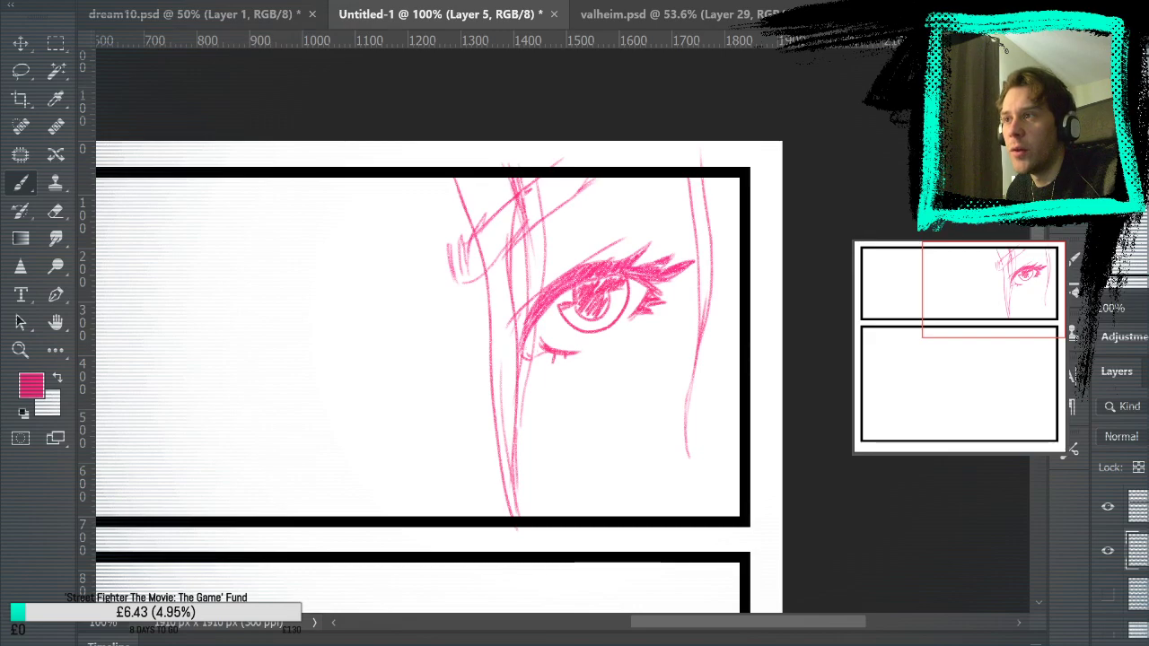
pyautogui.click(1107, 594)
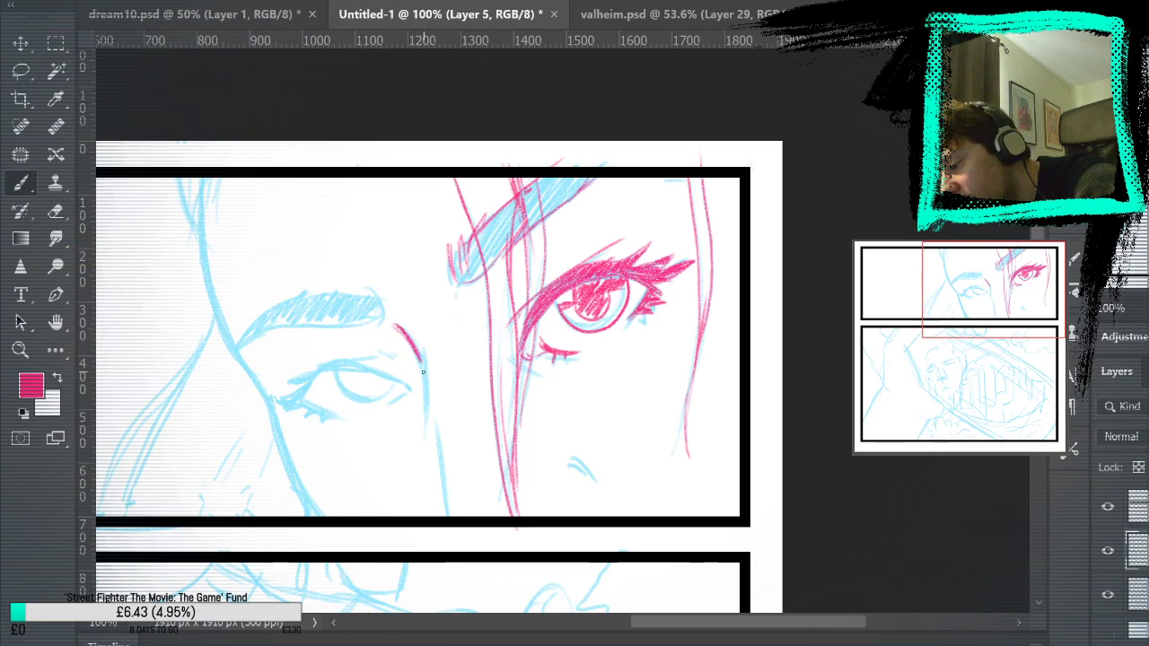
pyautogui.moveTo(422, 360); pyautogui.dragTo(418, 411)
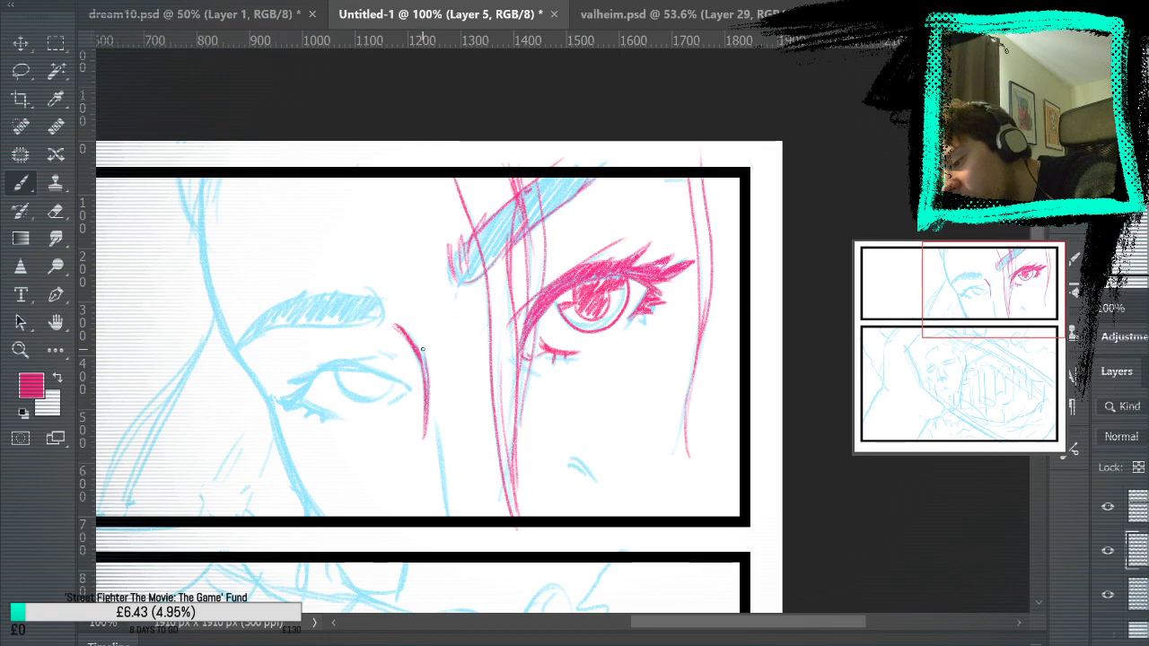
pyautogui.moveTo(425, 351); pyautogui.dragTo(426, 373)
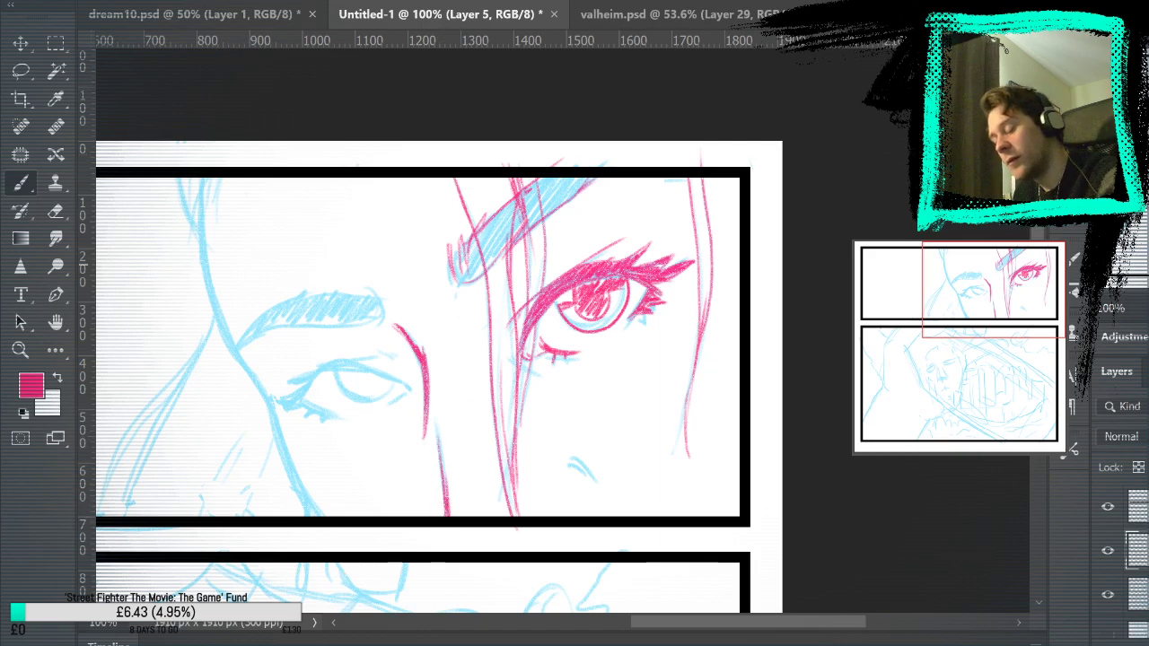
pyautogui.click(1106, 613)
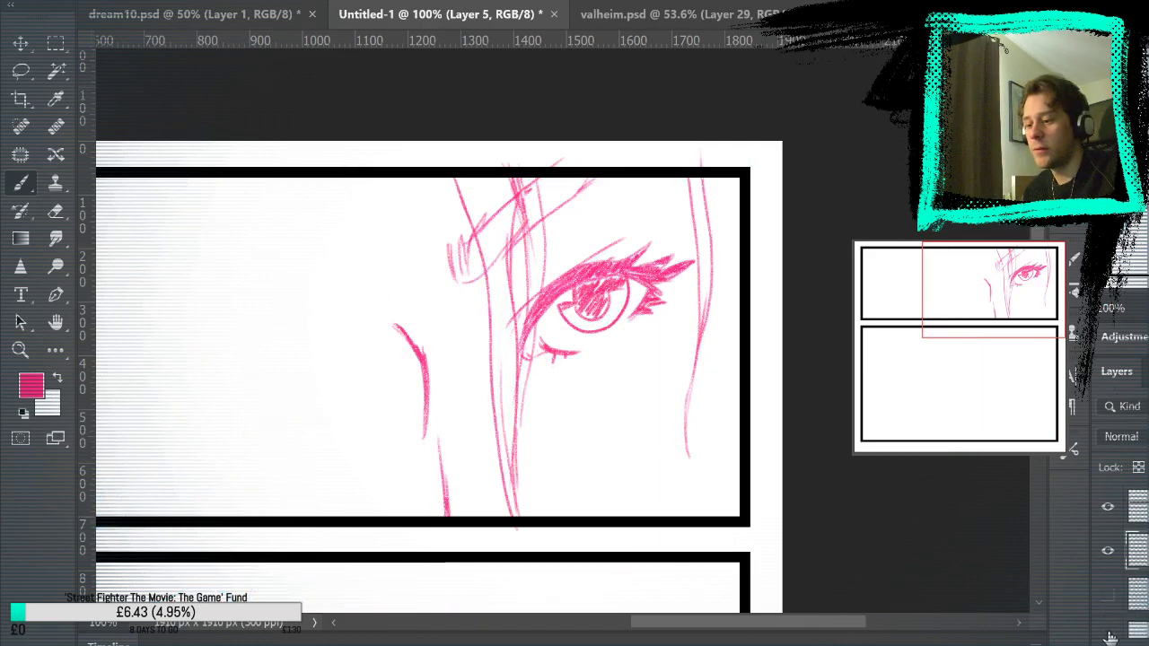
pyautogui.click(1107, 611)
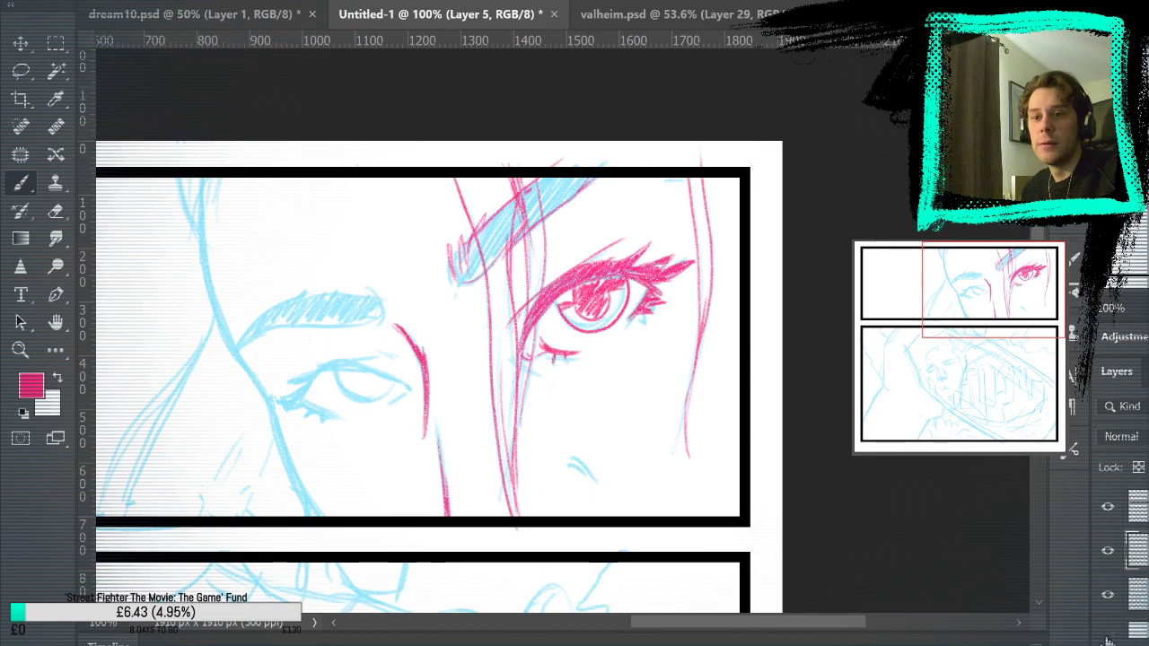
# Ink a small pink nostril mark below the nose, checking it against the sketch
pyautogui.moveTo(569, 462); pyautogui.dragTo(592, 477)
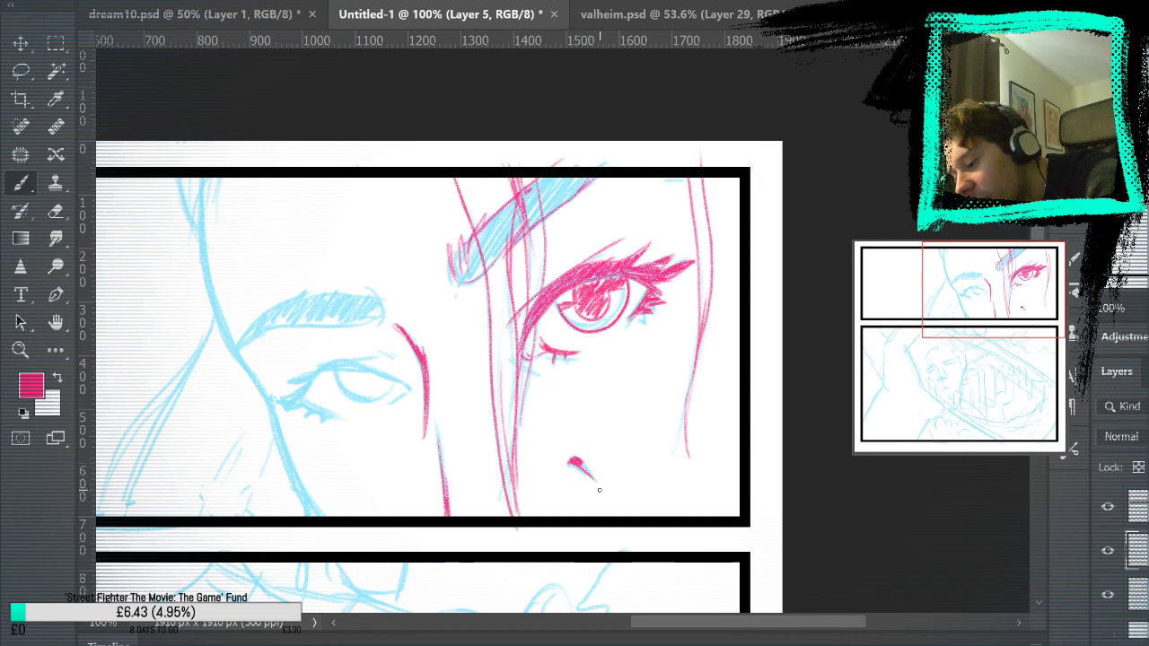
pyautogui.click(1107, 599)
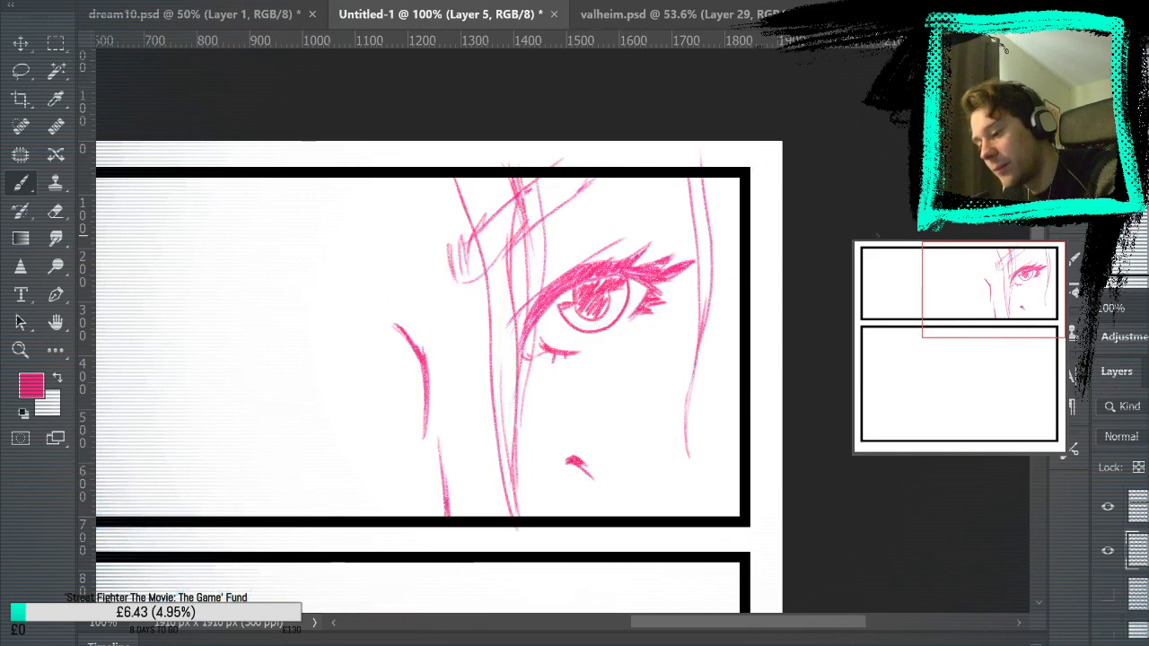
pyautogui.click(1107, 595)
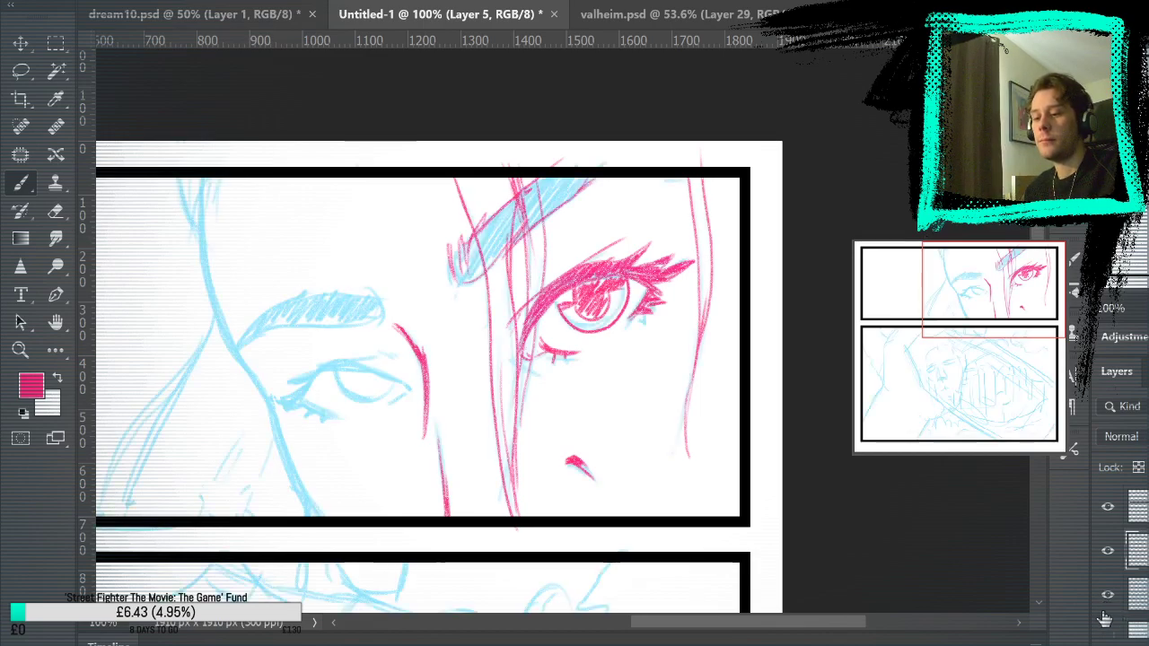
pyautogui.moveTo(877, 556); pyautogui.dragTo(976, 543)
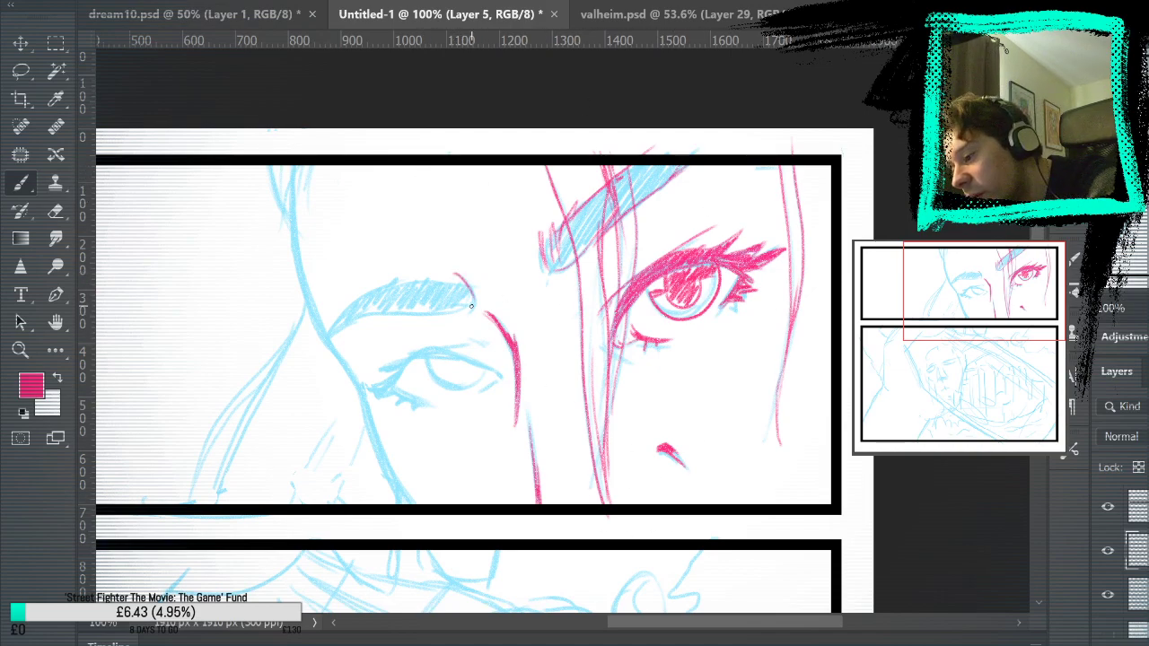
# Ink the left eyebrow's top edge and right end in pink, then hide the sketch
pyautogui.moveTo(461, 282); pyautogui.dragTo(343, 296)
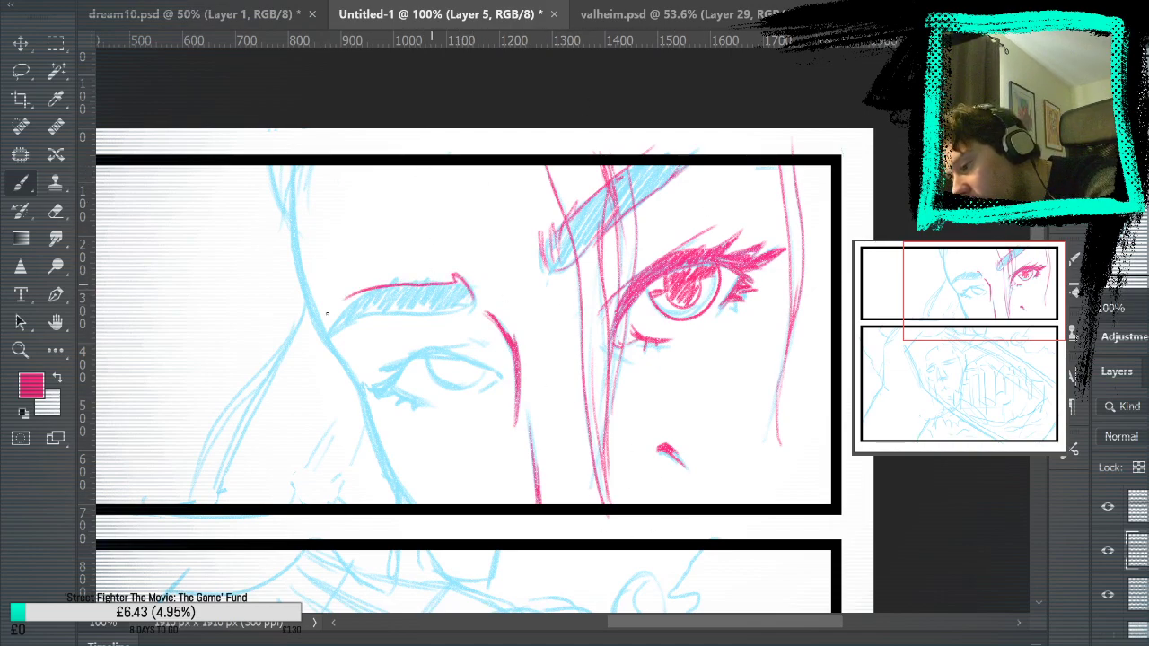
pyautogui.hotkey('ctrl', 'z')
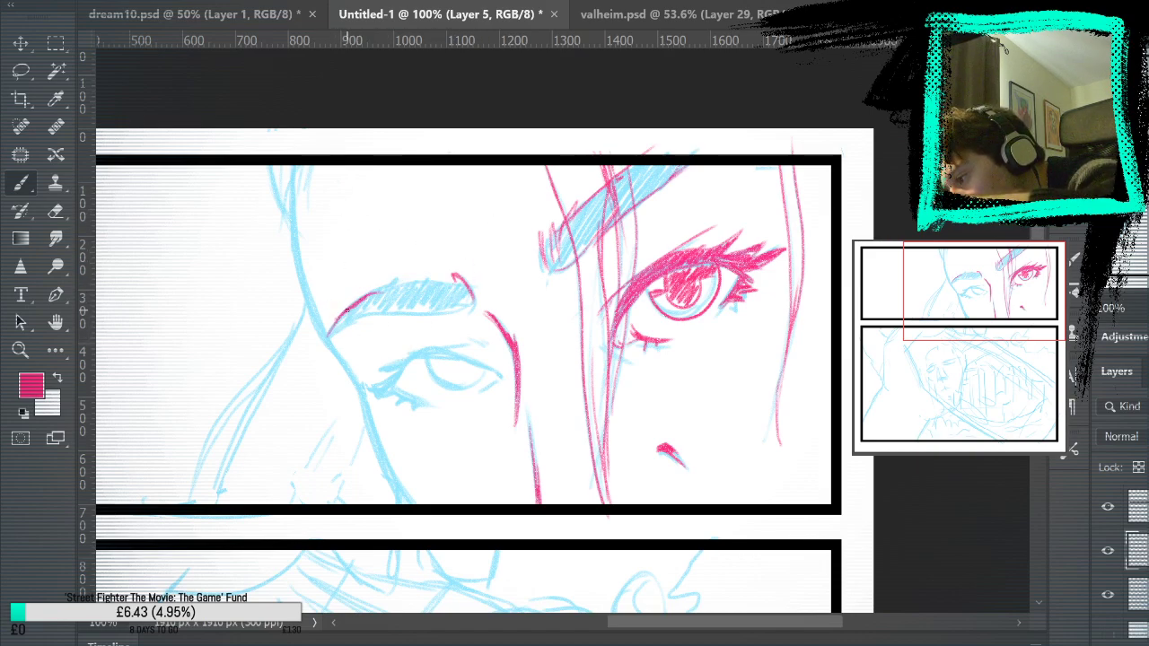
pyautogui.hotkey('ctrl', 'z')
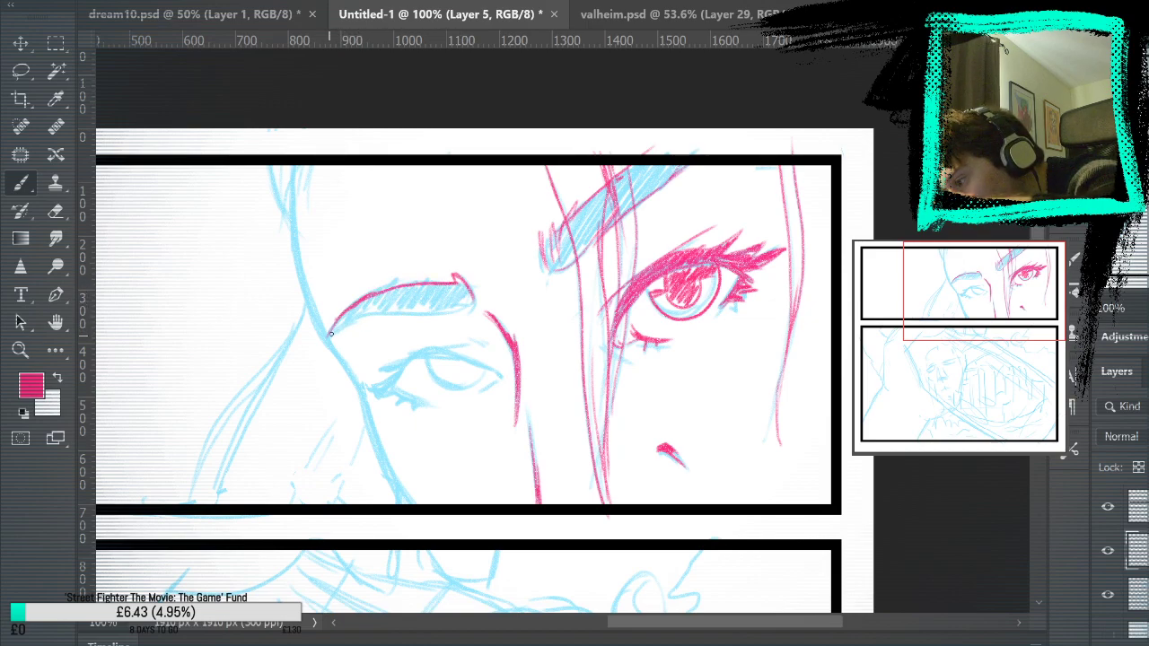
pyautogui.moveTo(456, 309); pyautogui.dragTo(473, 307)
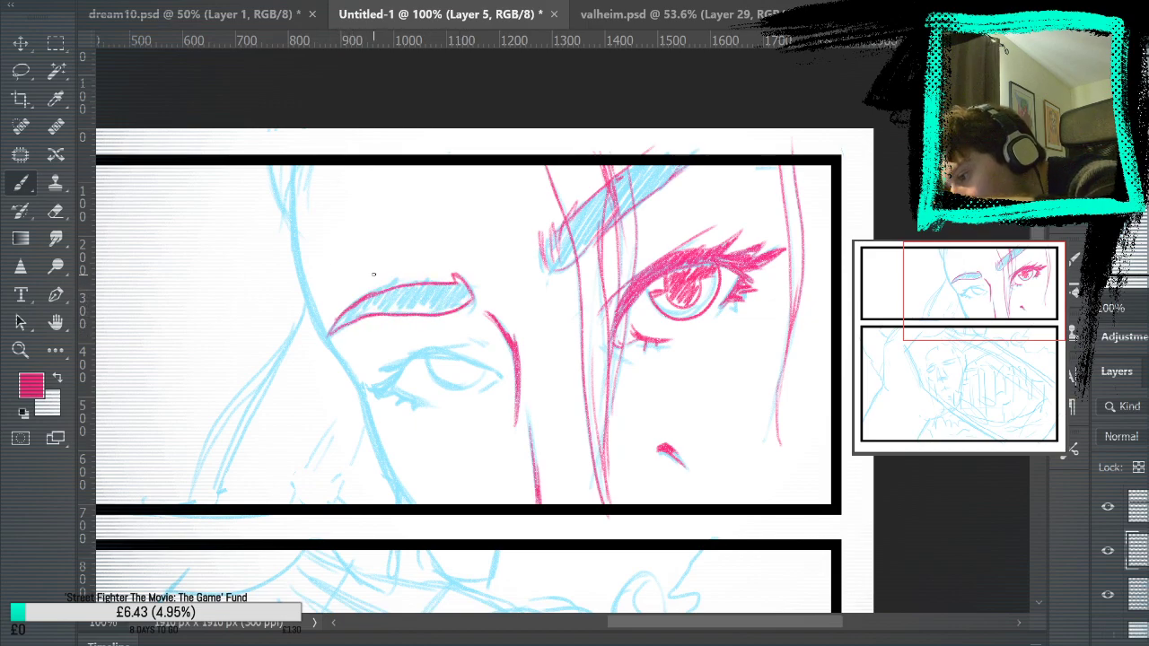
pyautogui.click(1107, 597)
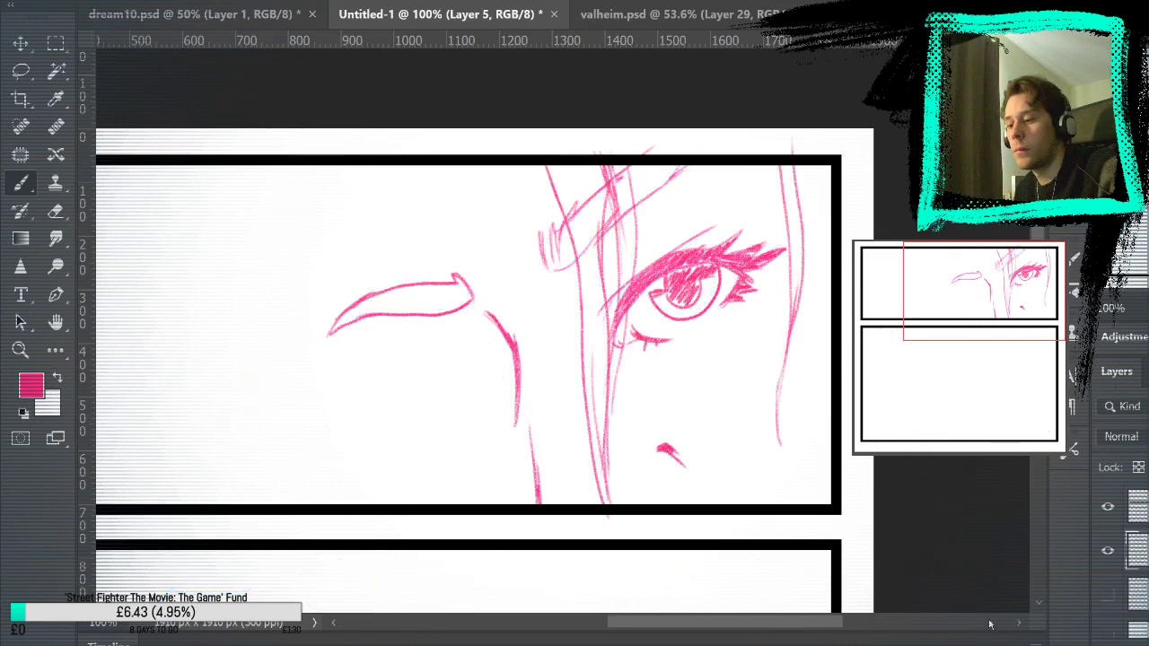
pyautogui.scroll(-2, 961, 526)
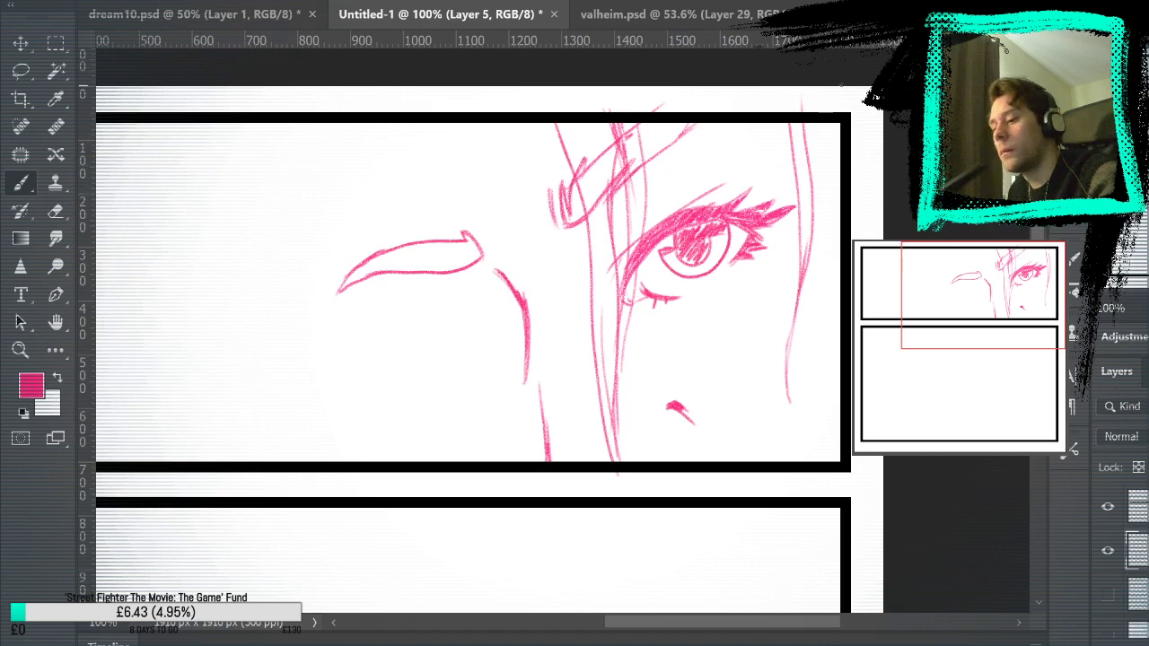
# Ink the left face-edge line down to the panel border, then hide the sketch to check
pyautogui.click(1107, 594)
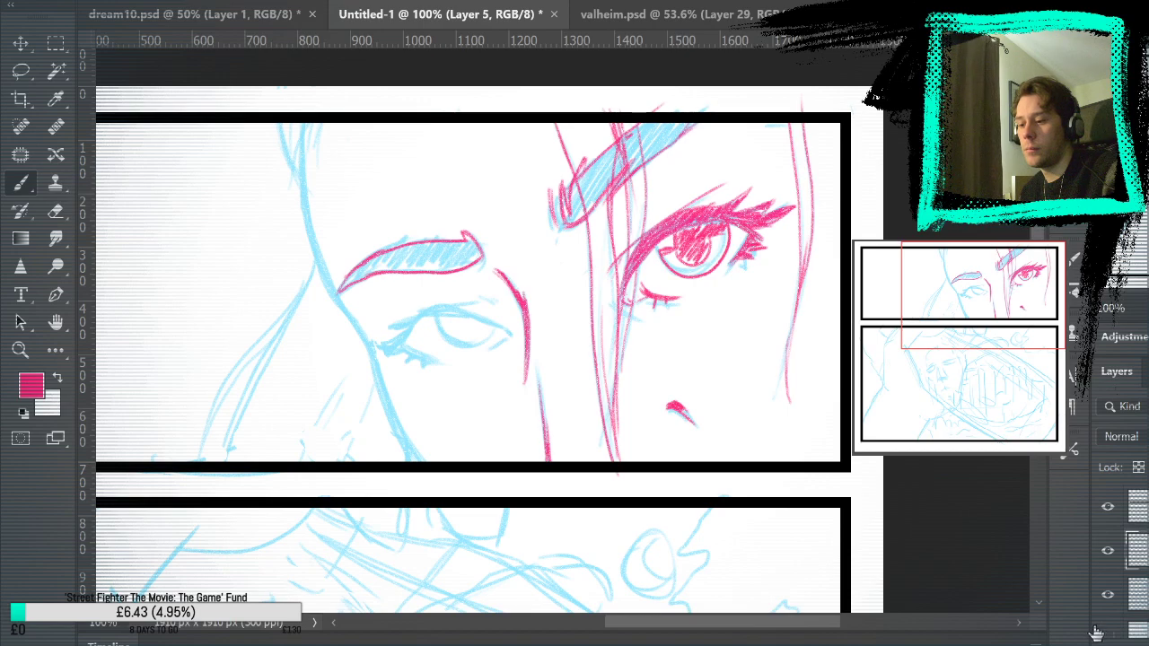
pyautogui.moveTo(538, 359); pyautogui.dragTo(496, 332)
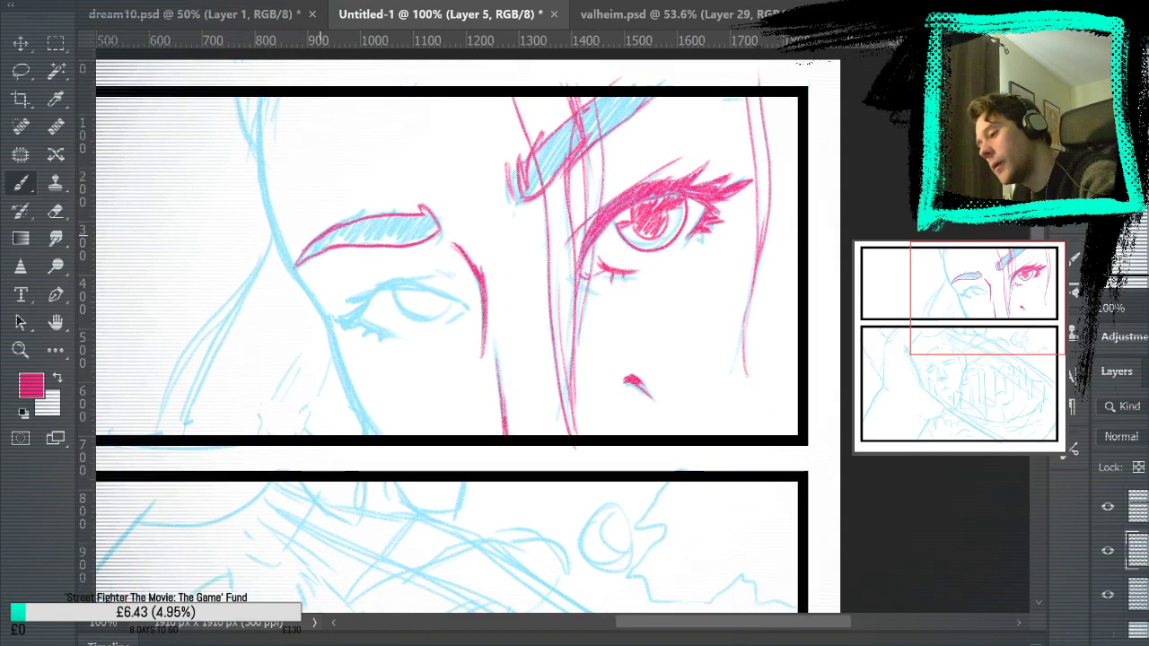
pyautogui.moveTo(258, 162); pyautogui.dragTo(266, 210)
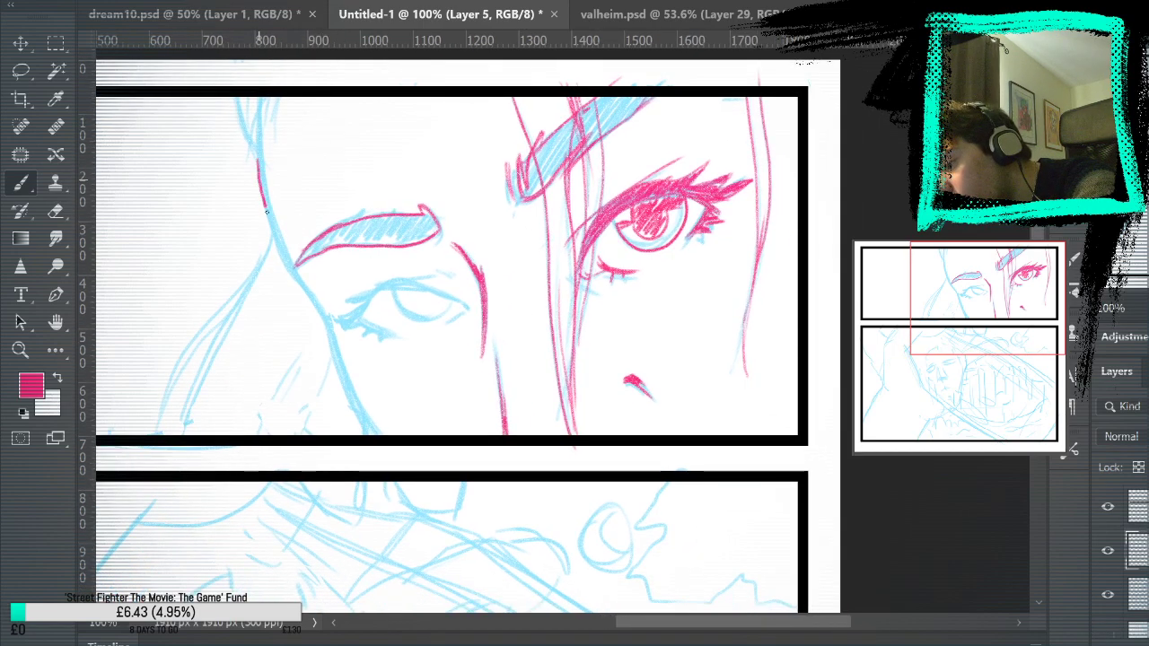
pyautogui.hotkey('ctrl', 'z')
pyautogui.moveTo(257, 158); pyautogui.dragTo(295, 276)
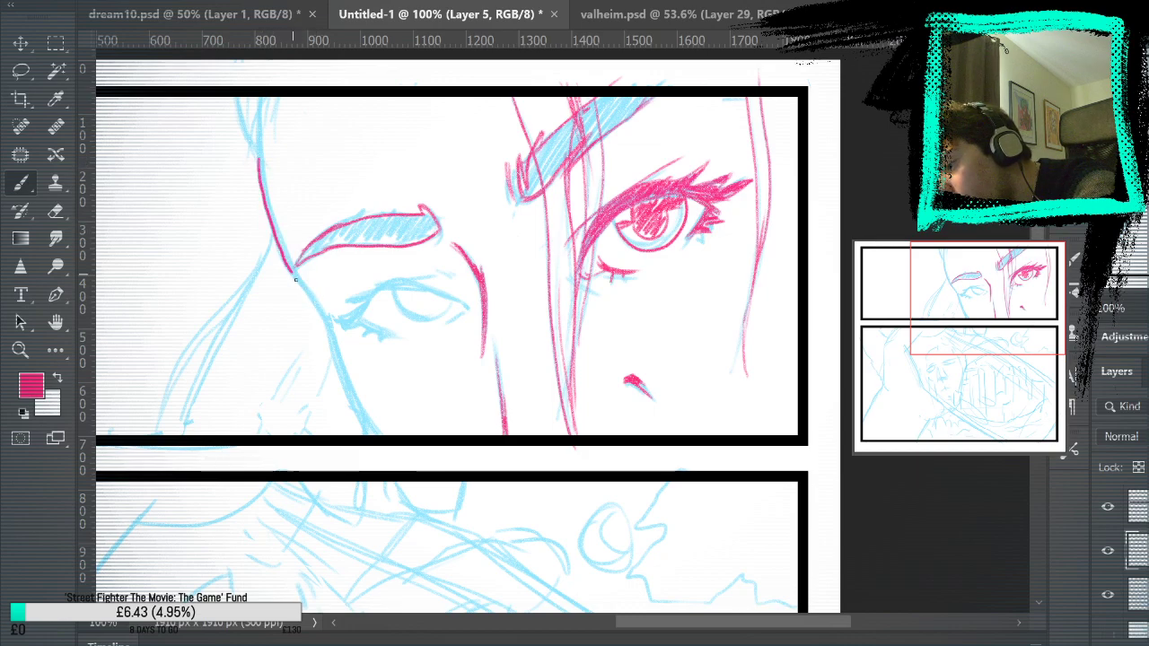
pyautogui.moveTo(264, 181); pyautogui.dragTo(284, 254)
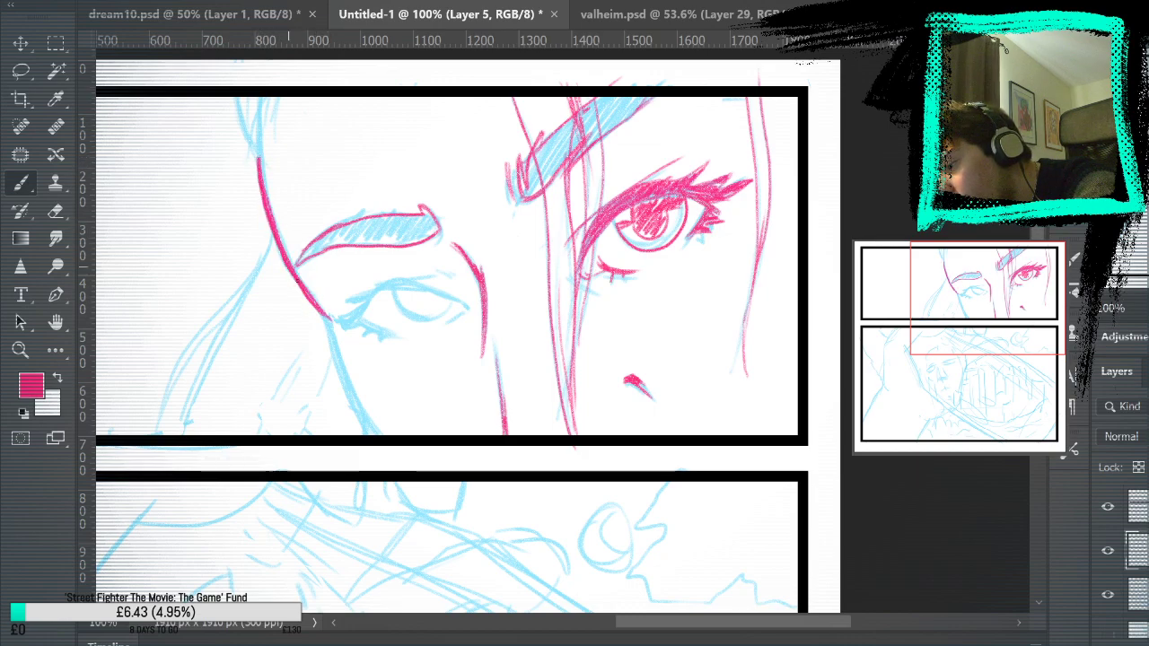
pyautogui.moveTo(323, 315); pyautogui.dragTo(370, 436)
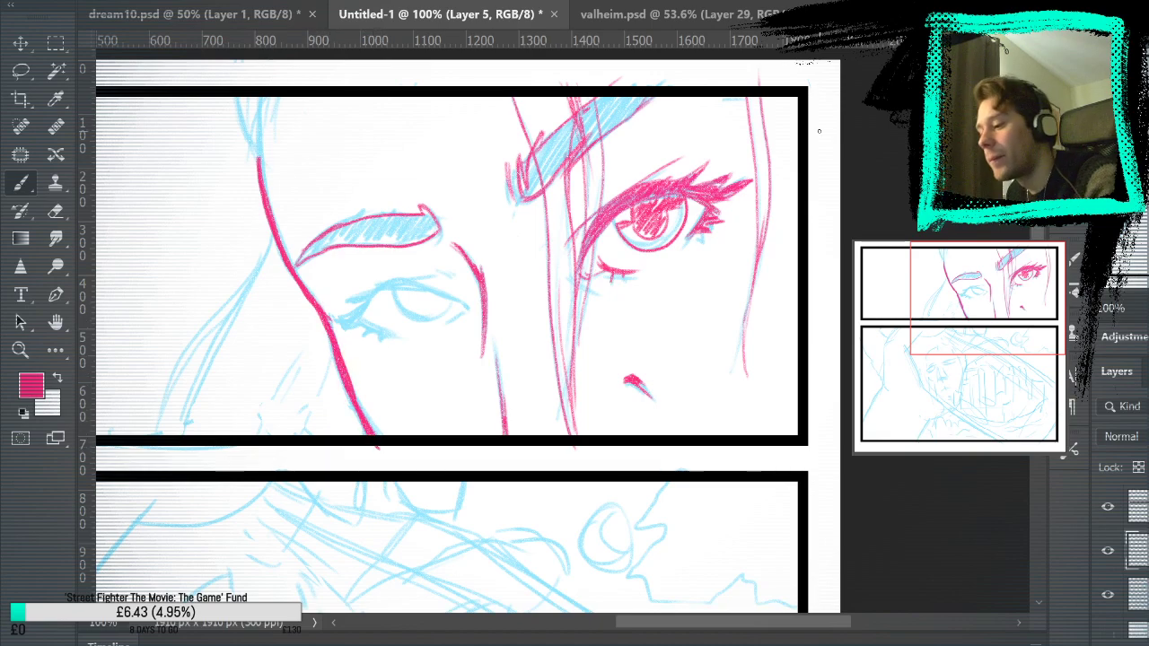
pyautogui.click(1106, 596)
# Redraw the left cheek line from the temple down and darken its upper part
pyautogui.moveTo(953, 556); pyautogui.dragTo(1003, 592)
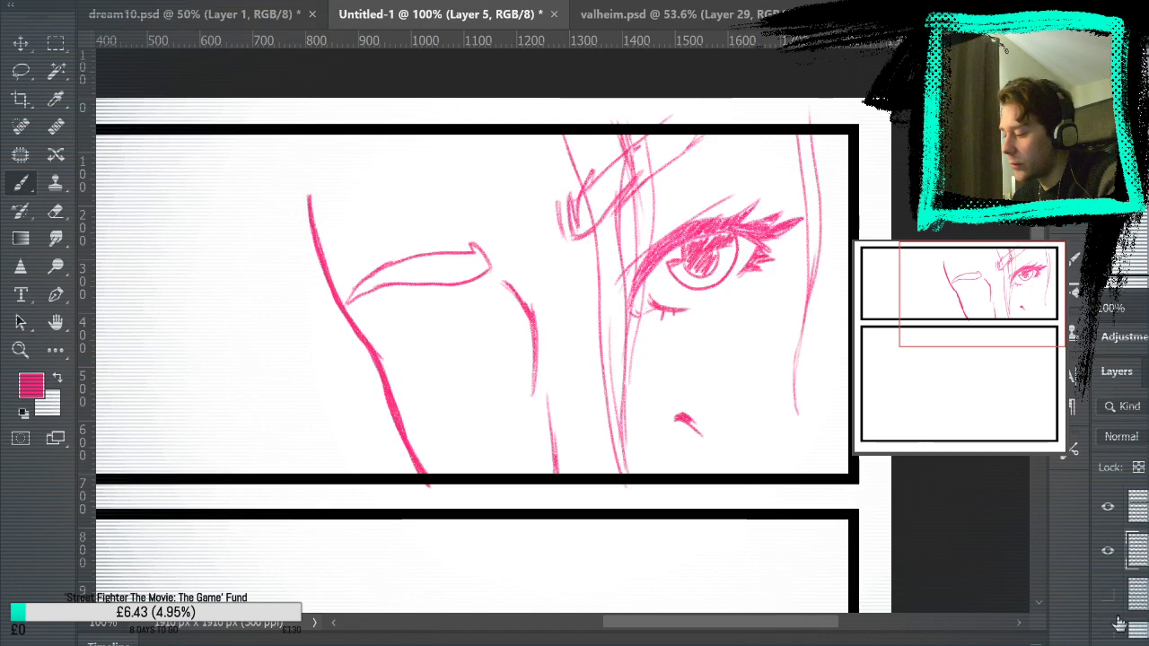
pyautogui.hotkey('ctrl', ',')
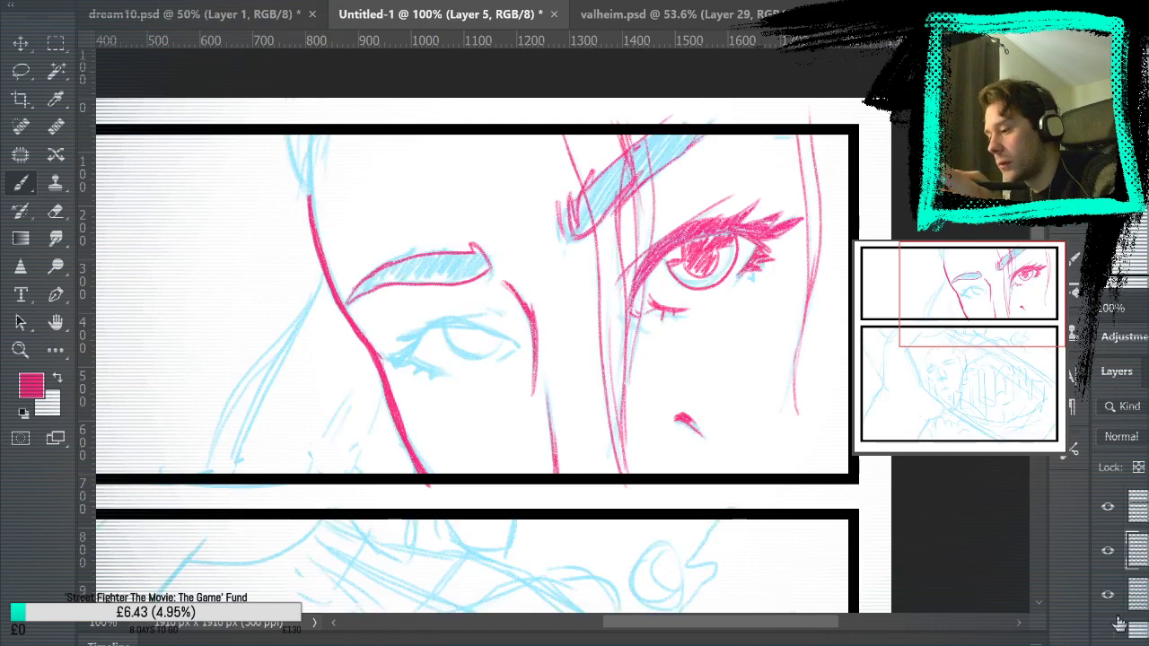
pyautogui.hotkey('ctrl', 'z')
pyautogui.hotkey('ctrl', 'z')
pyautogui.hotkey('ctrl', 'z')
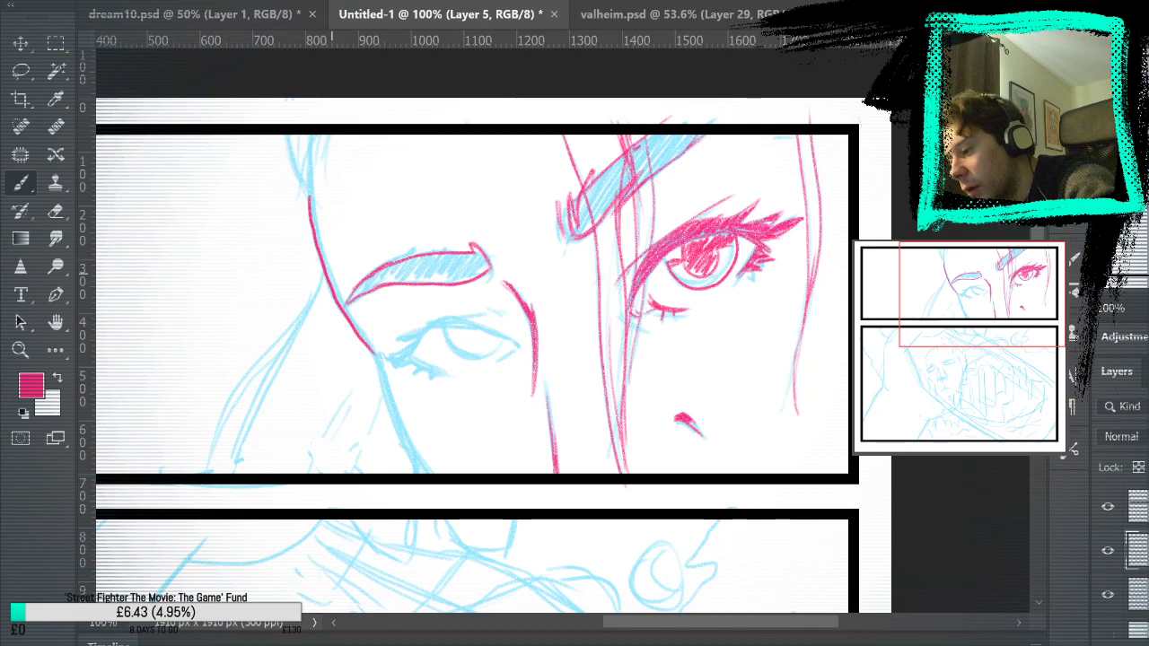
pyautogui.hotkey('ctrl', 'z')
pyautogui.moveTo(305, 176); pyautogui.dragTo(317, 245)
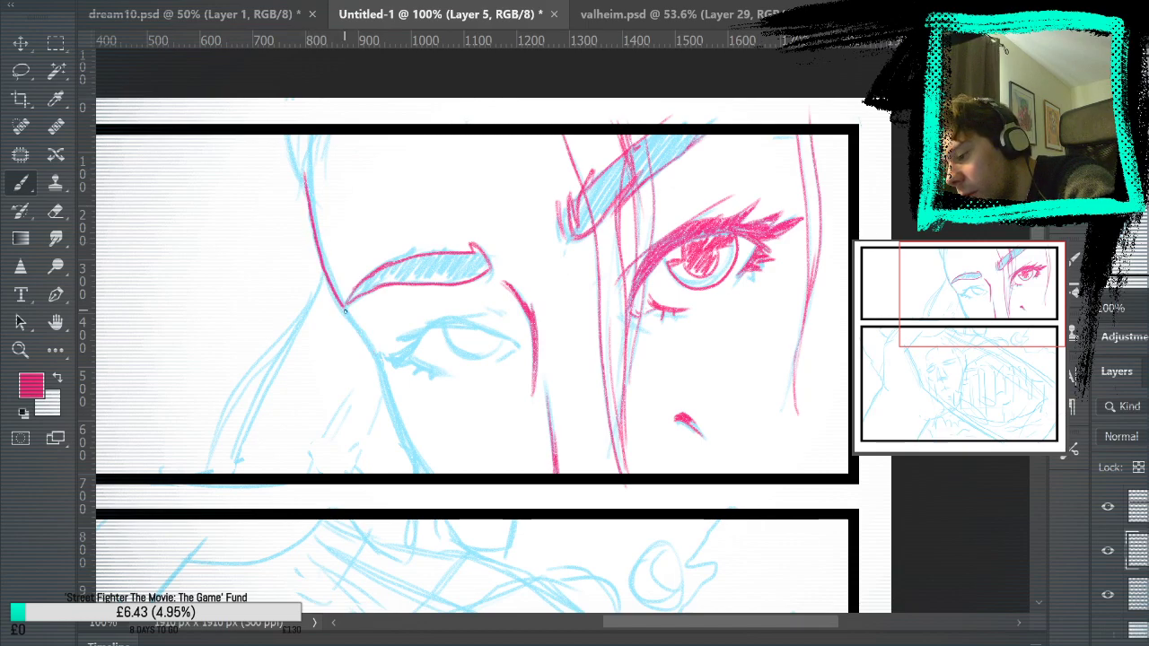
pyautogui.hotkey('ctrl', 'z')
pyautogui.hotkey('ctrl', 'z')
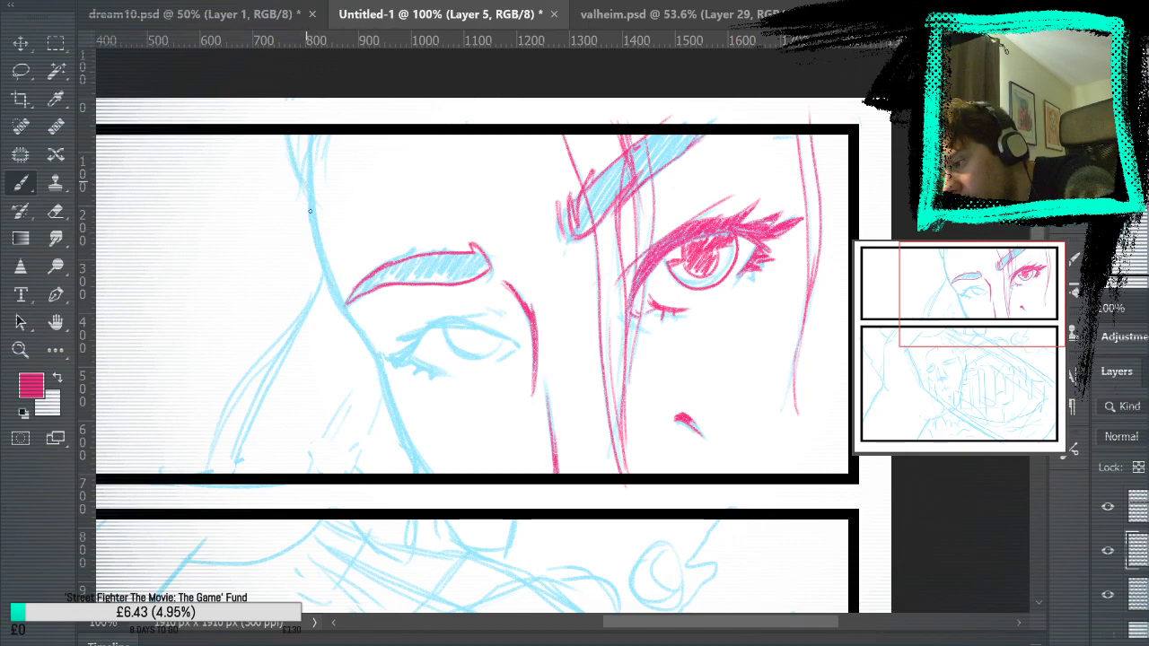
pyautogui.moveTo(306, 184)
pyautogui.mouseDown()
pyautogui.moveTo(352, 334)
pyautogui.moveTo(413, 471)
pyautogui.mouseUp()
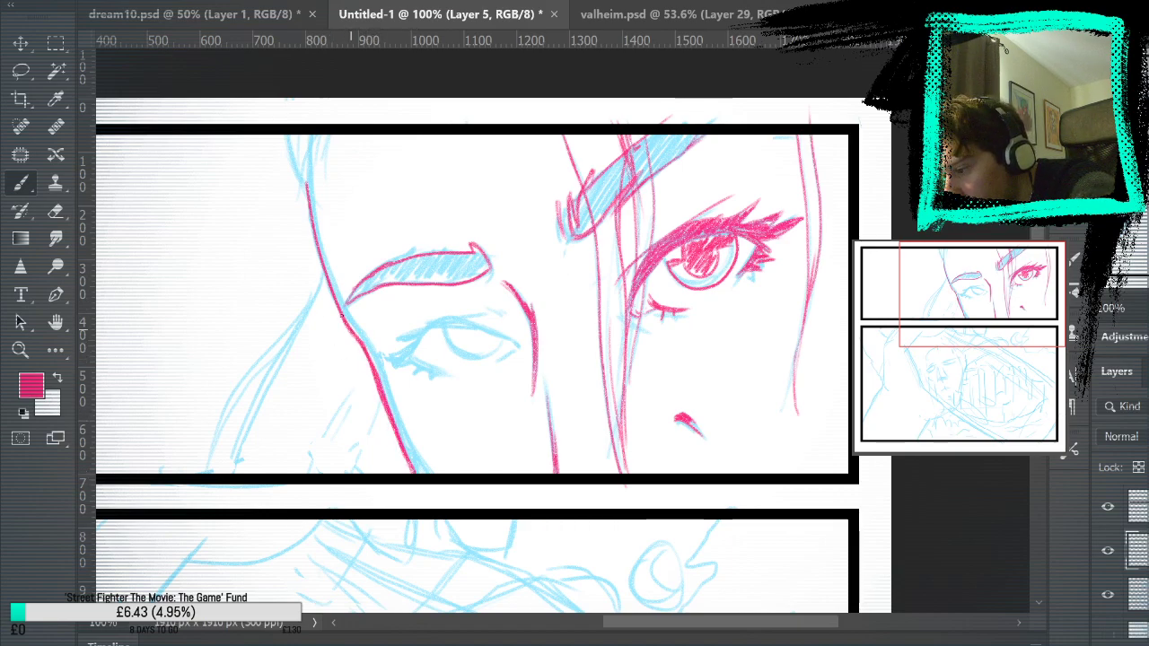
pyautogui.moveTo(327, 272); pyautogui.dragTo(313, 212)
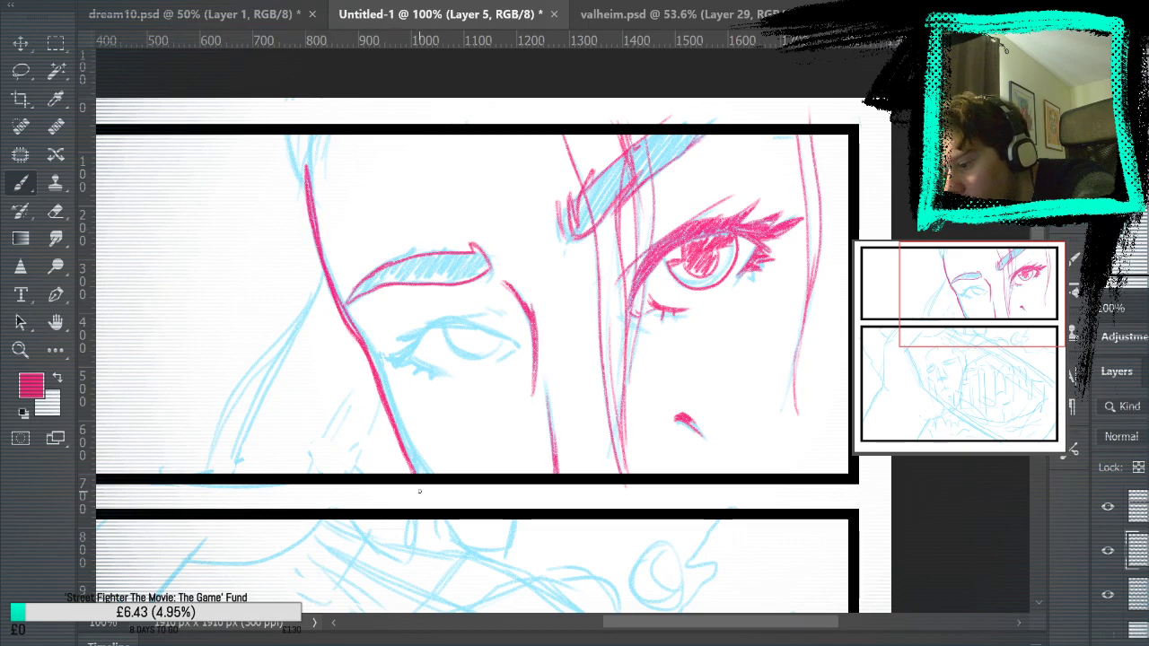
# Trace the long pink hair strand to the panel edge and ink an arc above the left eye
pyautogui.click(1108, 594)
pyautogui.moveTo(721, 516)
pyautogui.mouseDown()
pyautogui.moveTo(837, 545)
pyautogui.moveTo(763, 557)
pyautogui.mouseUp()
pyautogui.click(1107, 594)
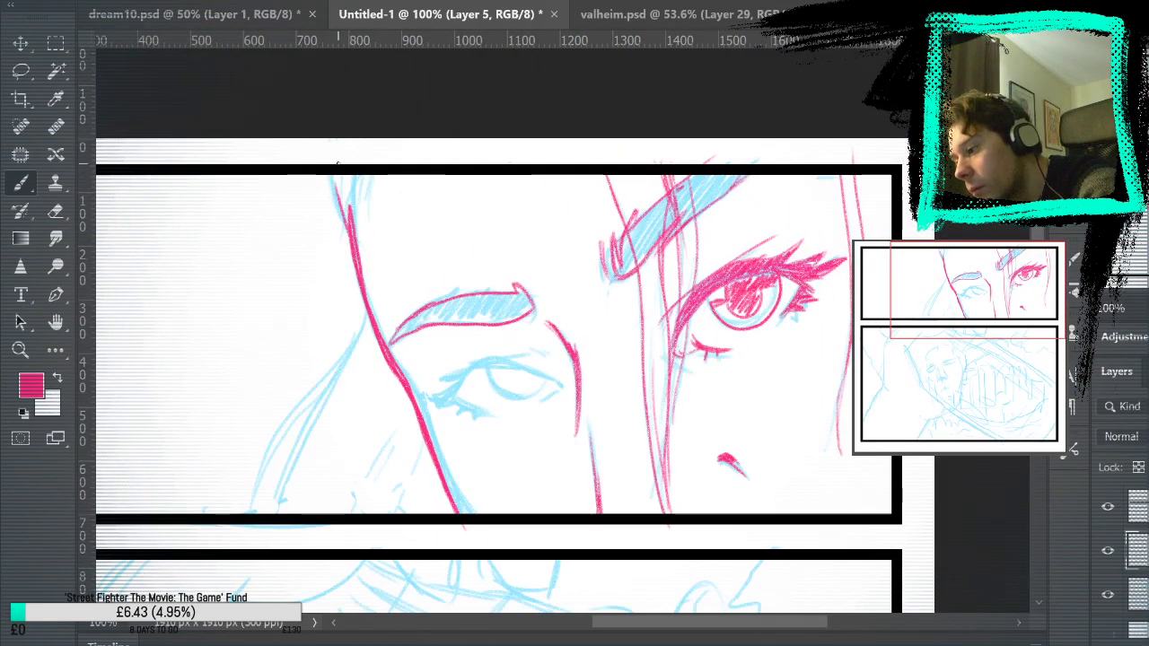
pyautogui.moveTo(352, 232); pyautogui.dragTo(334, 191)
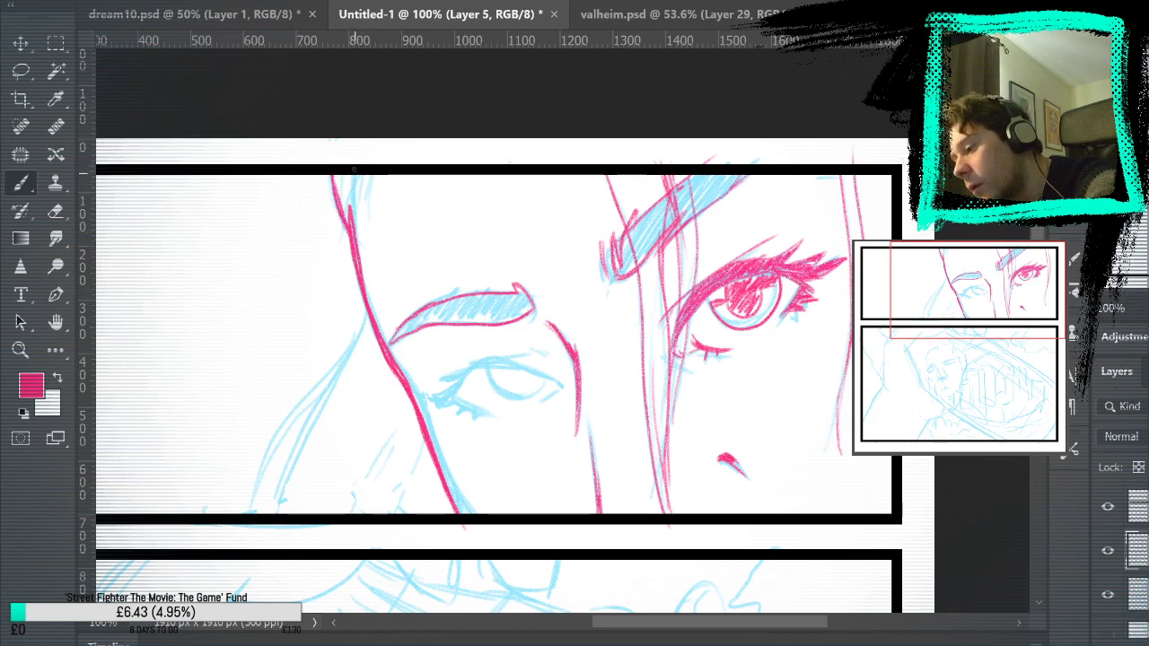
pyautogui.hotkey('ctrl', 'z')
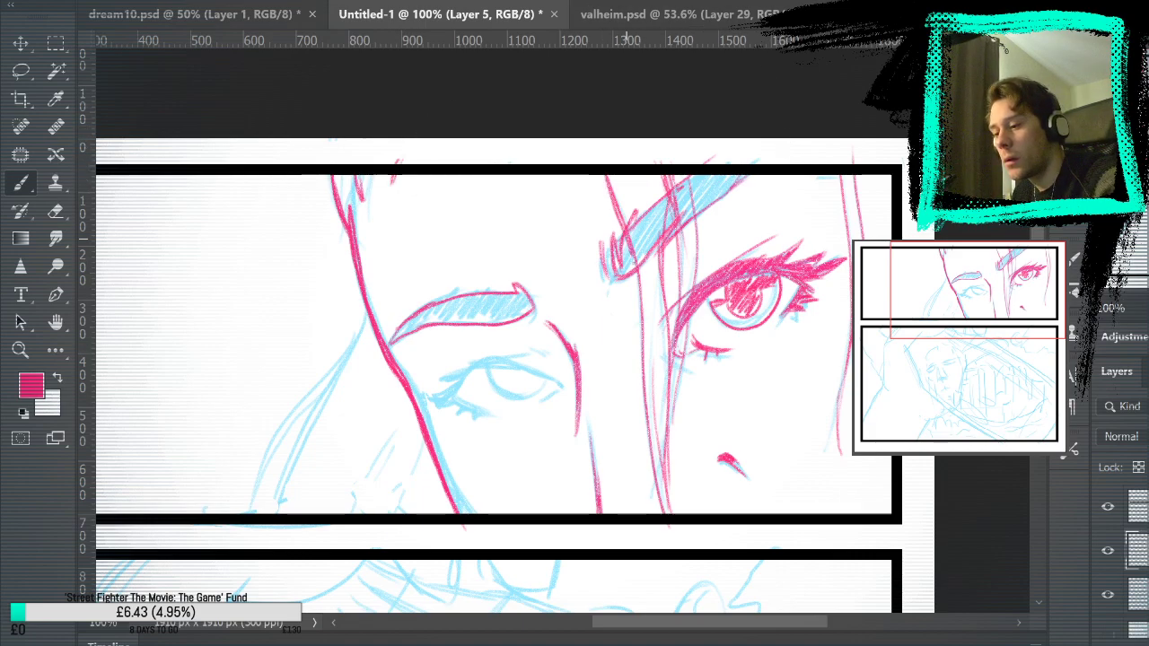
pyautogui.moveTo(641, 373); pyautogui.dragTo(665, 514)
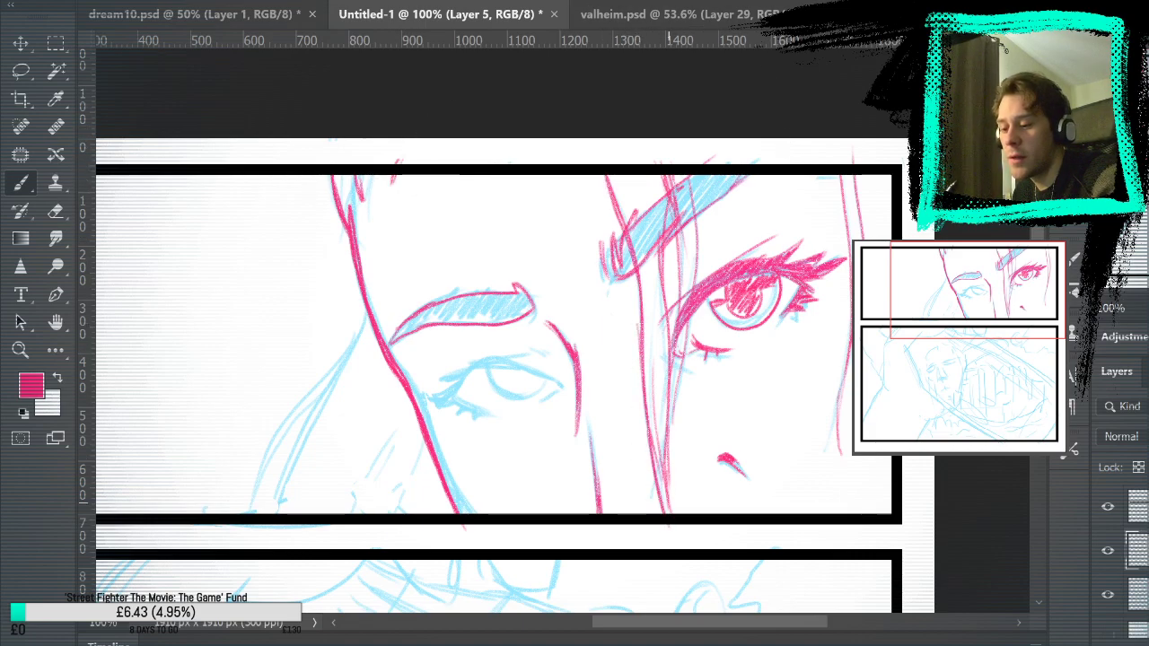
pyautogui.moveTo(670, 470)
pyautogui.mouseDown()
pyautogui.moveTo(668, 208)
pyautogui.moveTo(680, 384)
pyautogui.mouseUp()
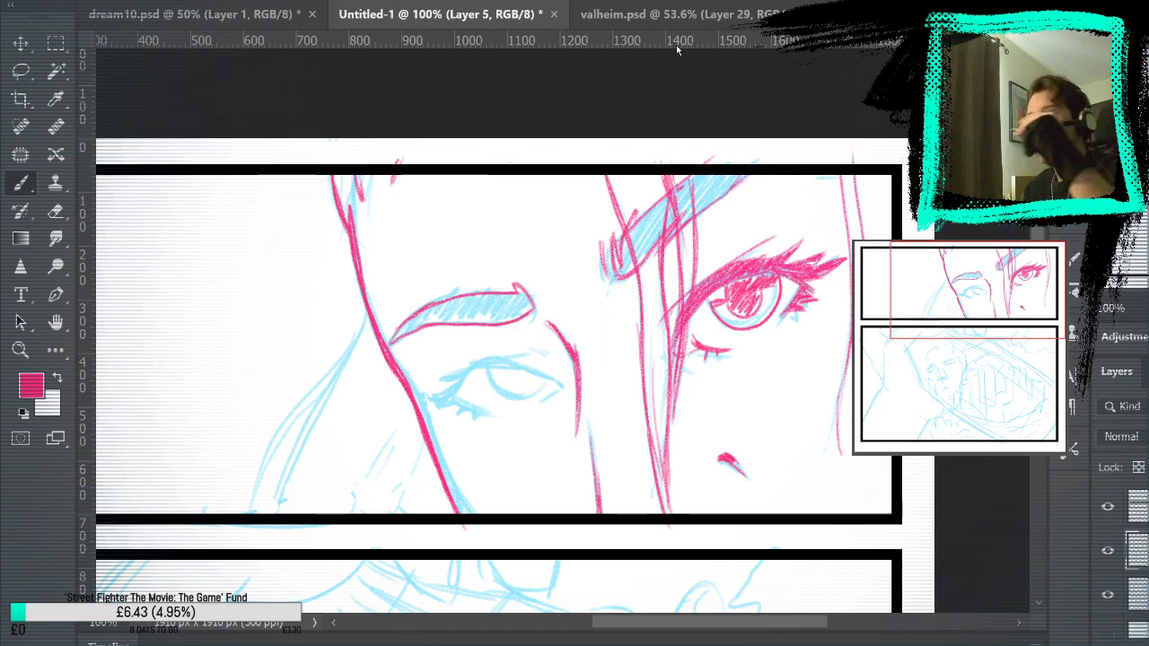
pyautogui.moveTo(454, 375); pyautogui.dragTo(502, 354)
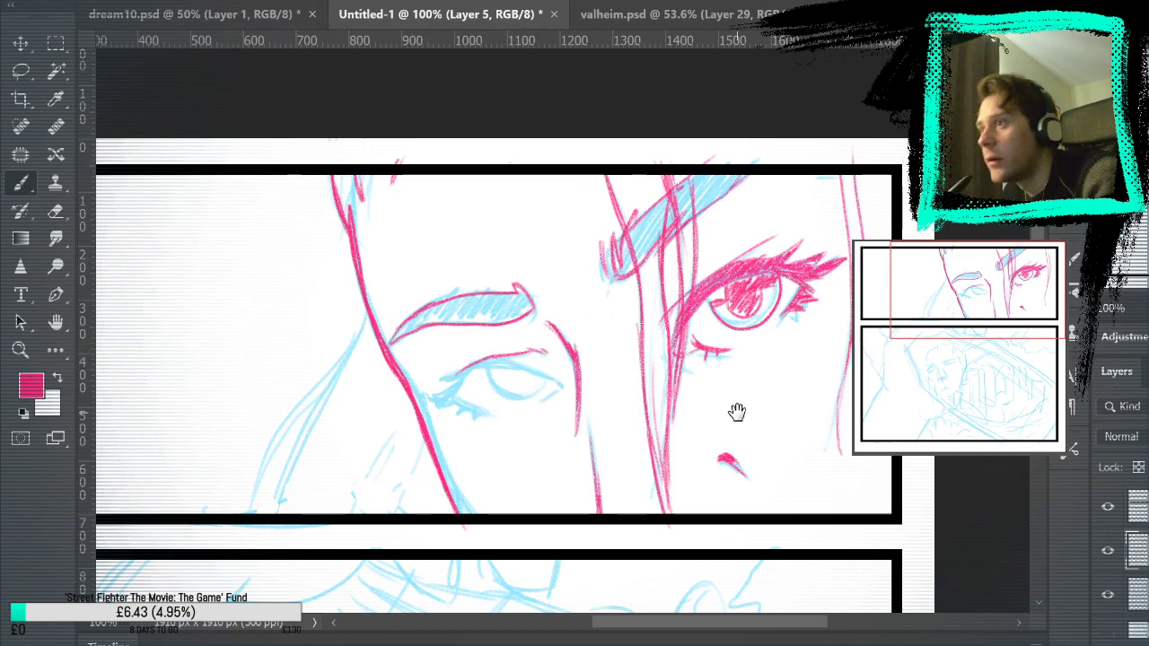
pyautogui.moveTo(736, 410); pyautogui.dragTo(684, 399)
# Zoom to 200% on the left eye and ink a bold pink upper eyelid line
pyautogui.press('z')
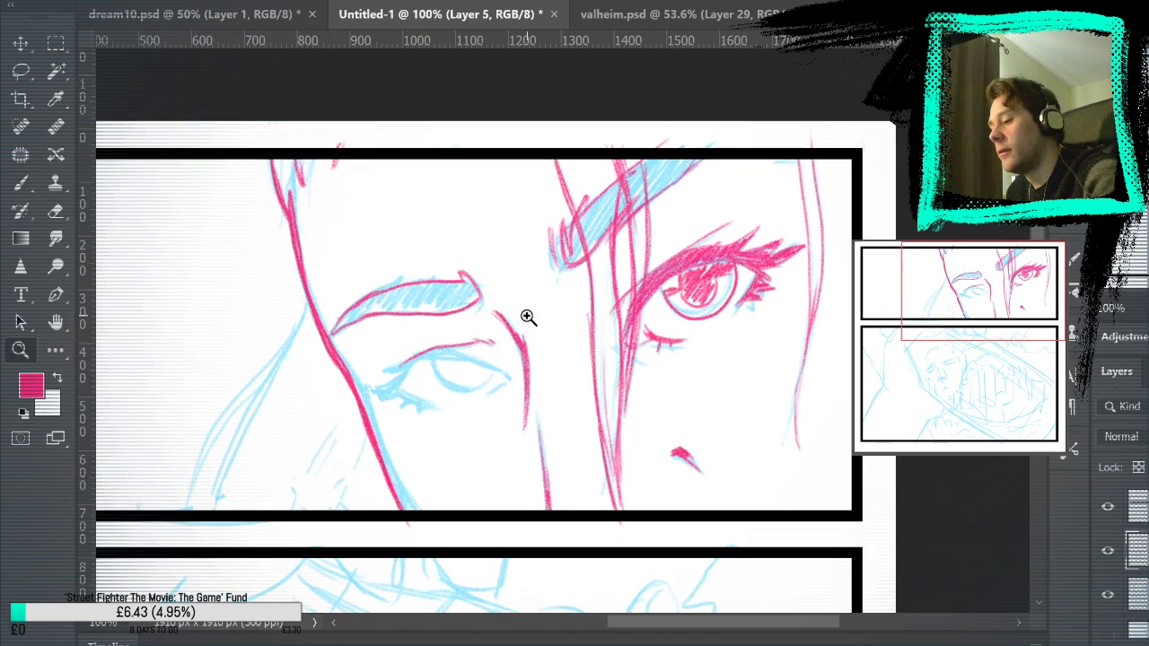
pyautogui.click(526, 318)
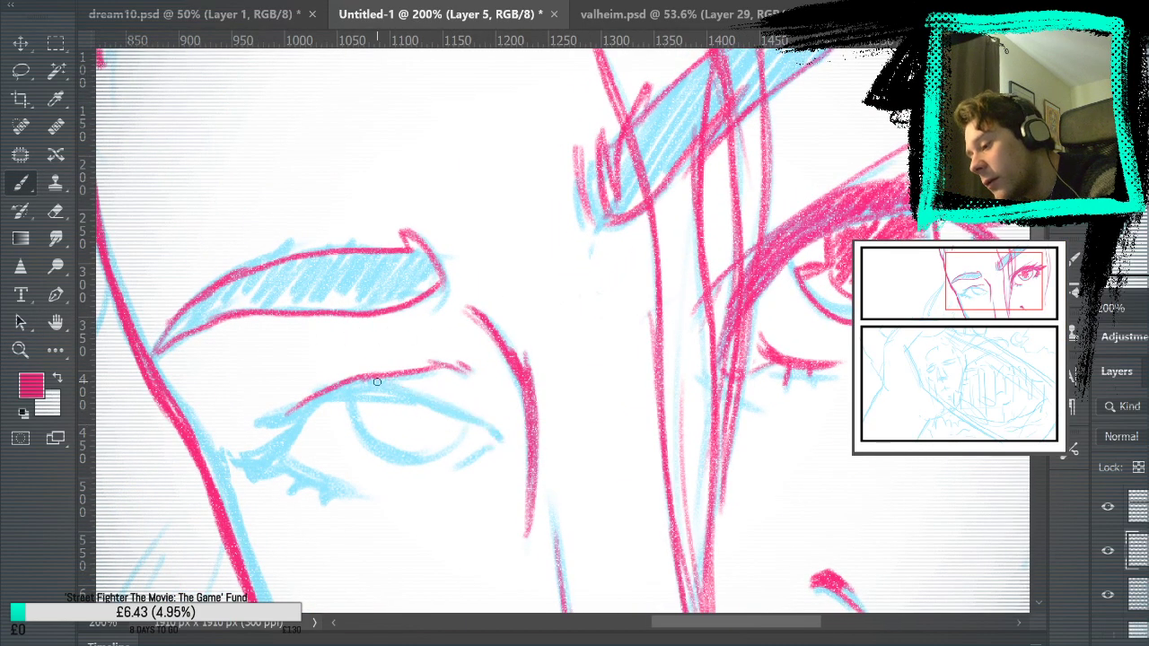
pyautogui.moveTo(377, 381); pyautogui.dragTo(494, 428)
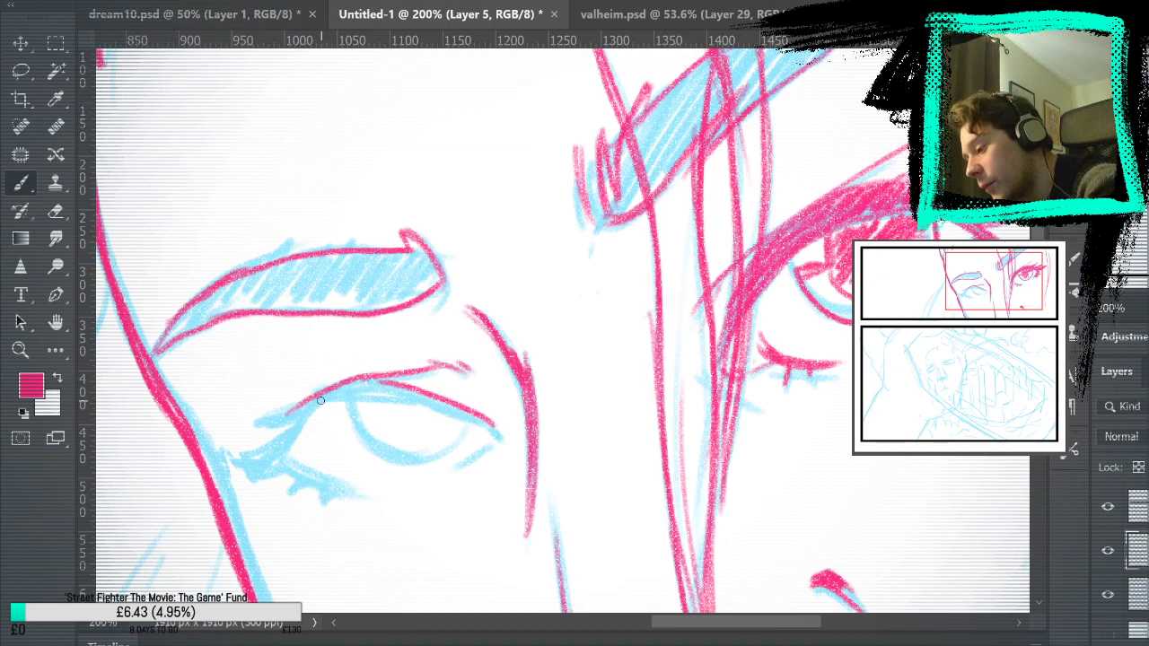
pyautogui.moveTo(393, 403)
pyautogui.mouseDown()
pyautogui.moveTo(301, 390)
pyautogui.moveTo(386, 377)
pyautogui.moveTo(310, 393)
pyautogui.moveTo(359, 384)
pyautogui.moveTo(493, 427)
pyautogui.moveTo(417, 395)
pyautogui.mouseUp()
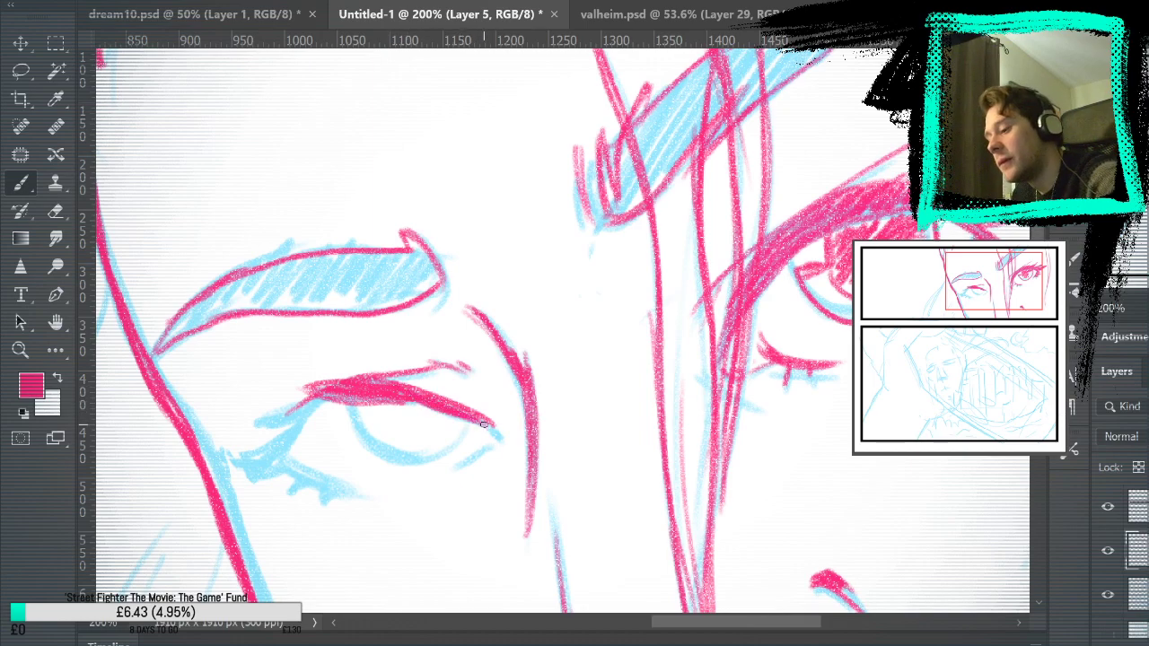
pyautogui.moveTo(868, 493); pyautogui.dragTo(940, 359)
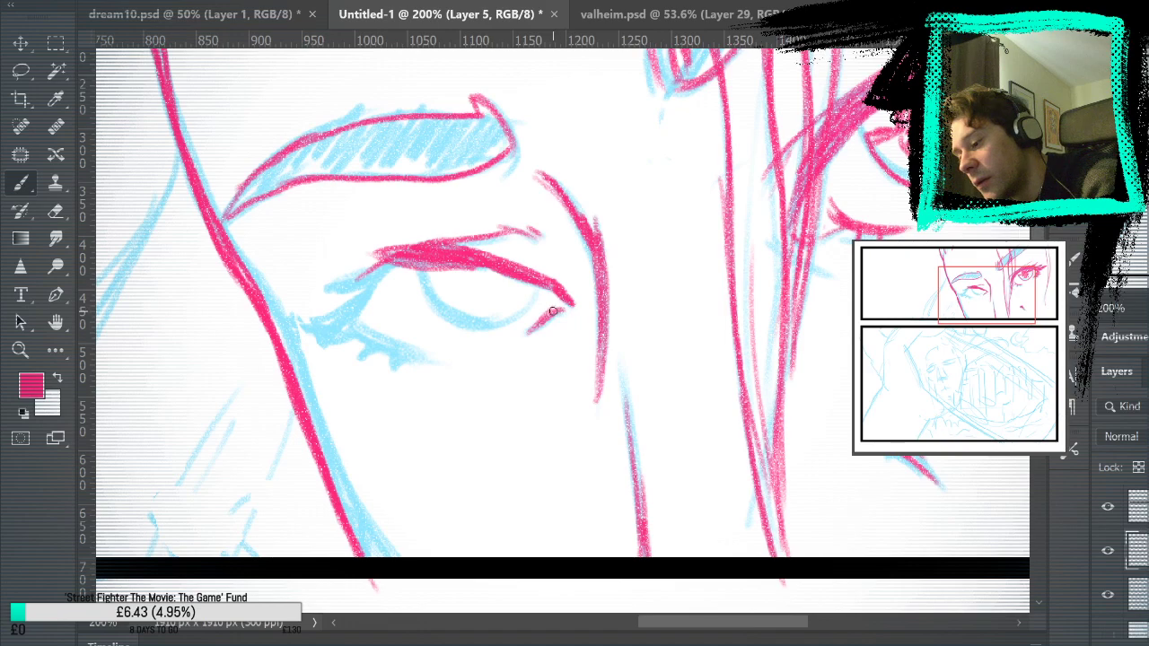
pyautogui.hotkey('ctrl', 'z')
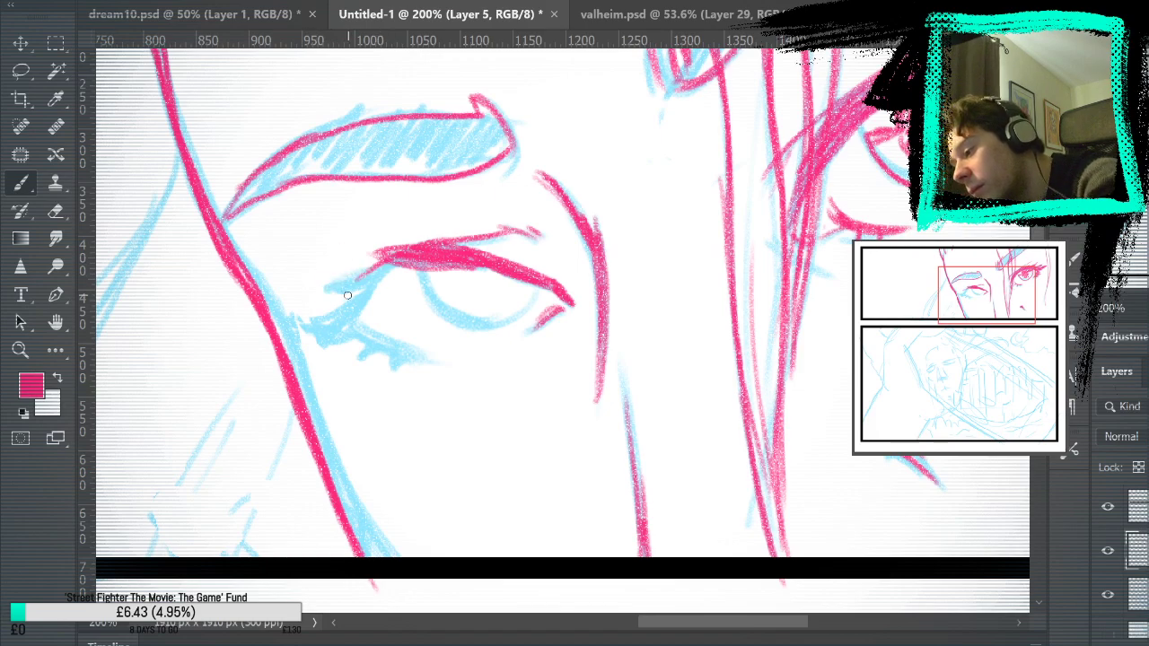
# Ink the left eye's inner corner, lower lid and lower-lid hatching, then hide the sketch
pyautogui.moveTo(321, 288); pyautogui.dragTo(373, 271)
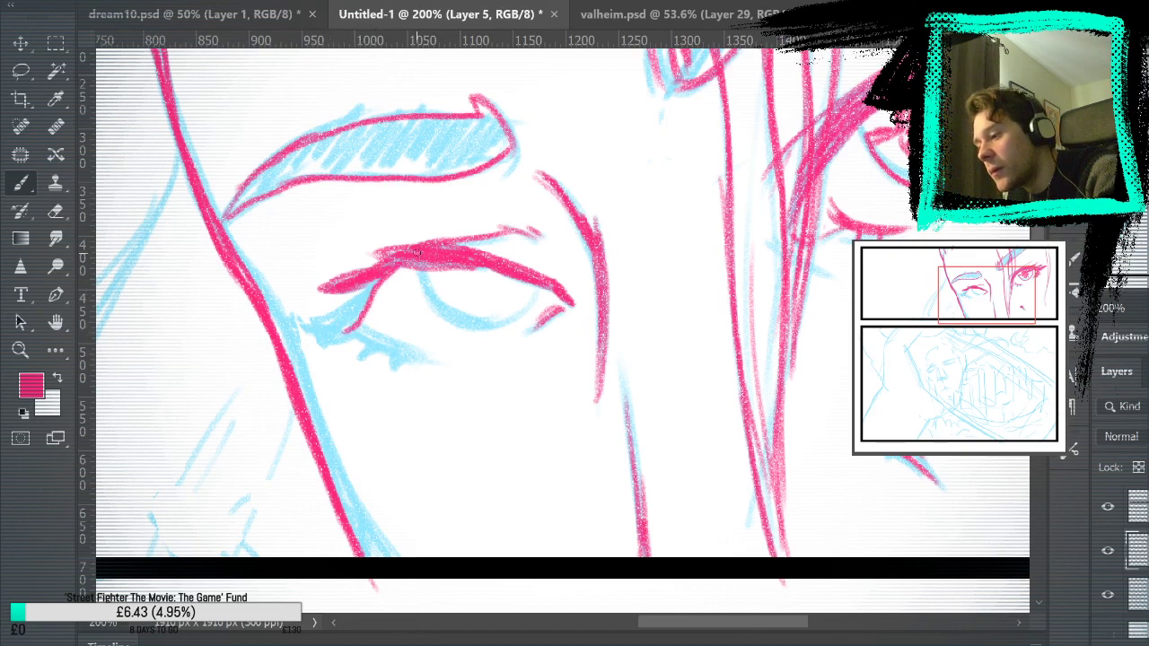
pyautogui.moveTo(375, 278)
pyautogui.mouseDown()
pyautogui.moveTo(350, 321)
pyautogui.moveTo(321, 325)
pyautogui.moveTo(369, 280)
pyautogui.mouseUp()
pyautogui.hotkey('ctrl', 'z')
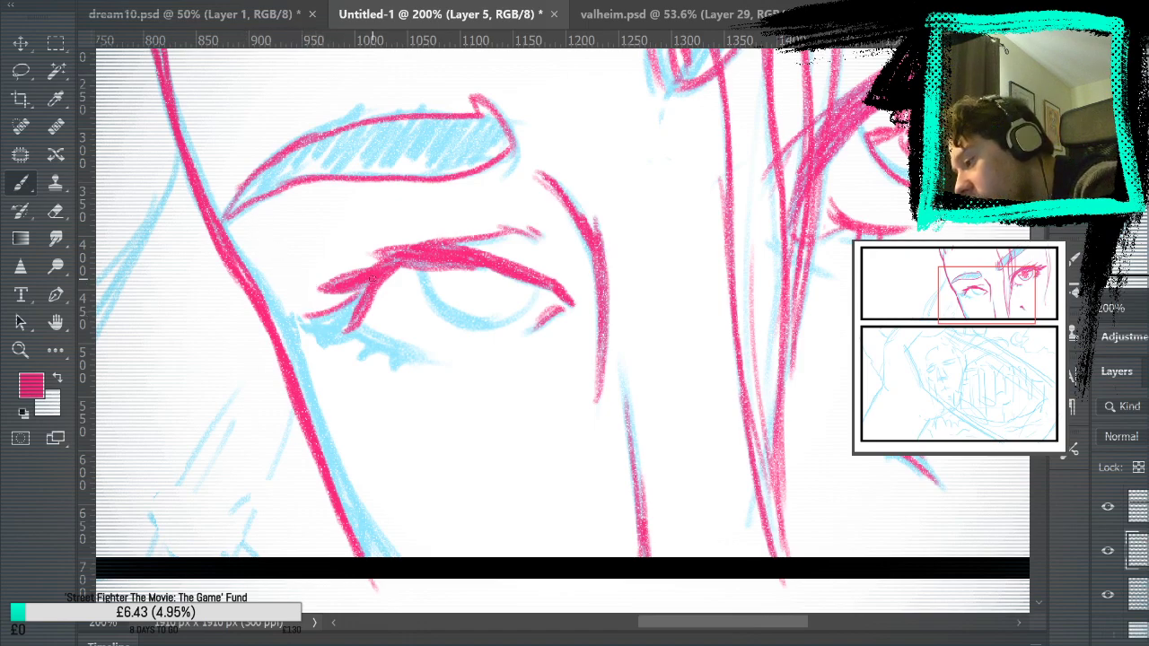
pyautogui.moveTo(303, 321)
pyautogui.mouseDown()
pyautogui.moveTo(354, 308)
pyautogui.moveTo(296, 331)
pyautogui.moveTo(352, 321)
pyautogui.mouseUp()
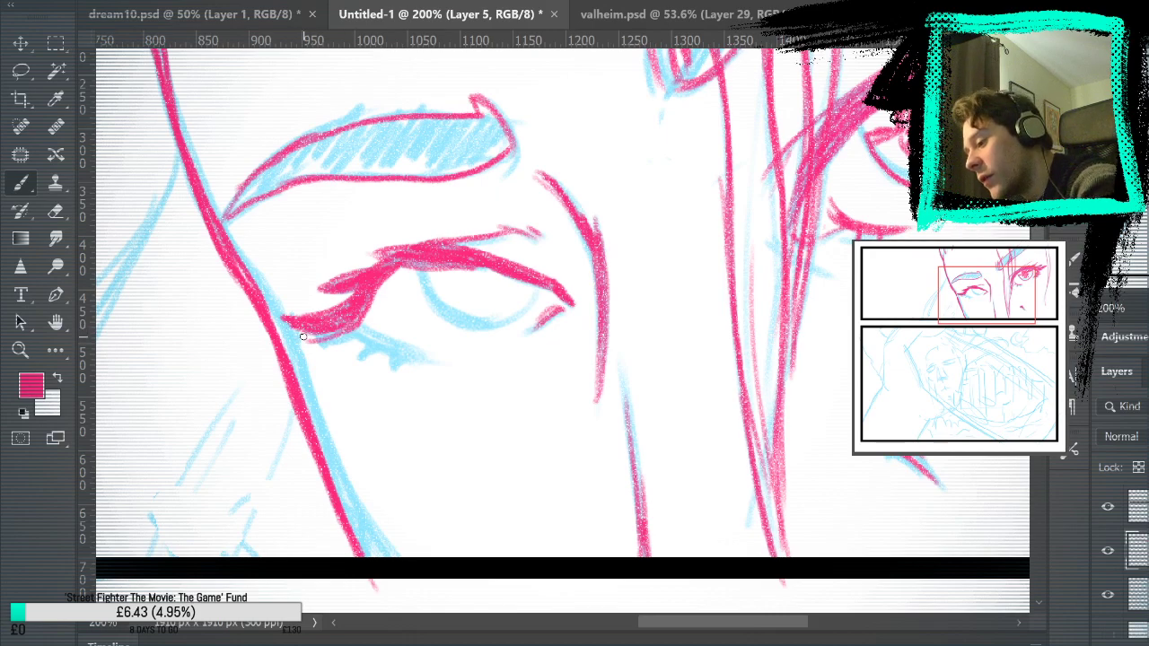
pyautogui.moveTo(315, 344)
pyautogui.mouseDown()
pyautogui.moveTo(378, 336)
pyautogui.moveTo(422, 357)
pyautogui.mouseUp()
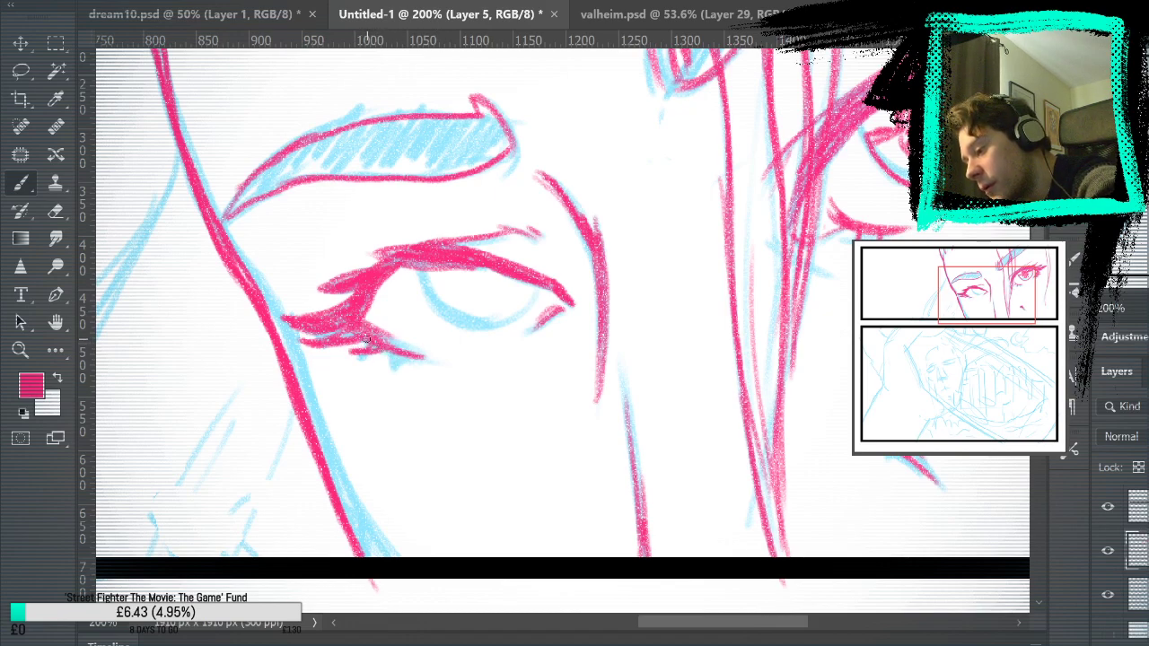
pyautogui.moveTo(389, 353)
pyautogui.mouseDown()
pyautogui.moveTo(372, 361)
pyautogui.moveTo(415, 361)
pyautogui.mouseUp()
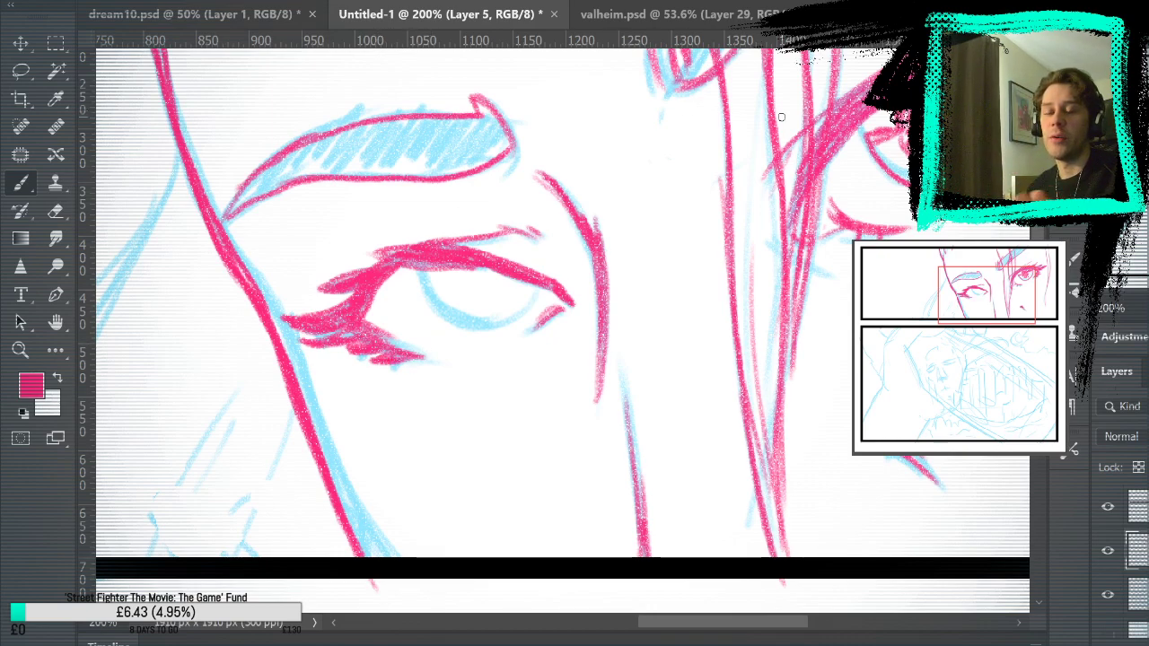
pyautogui.click(1105, 600)
pyautogui.moveTo(853, 469); pyautogui.dragTo(784, 457)
# Show the blue sketch and ink the left eye's pink lower eyelid along its curve
pyautogui.click(1105, 594)
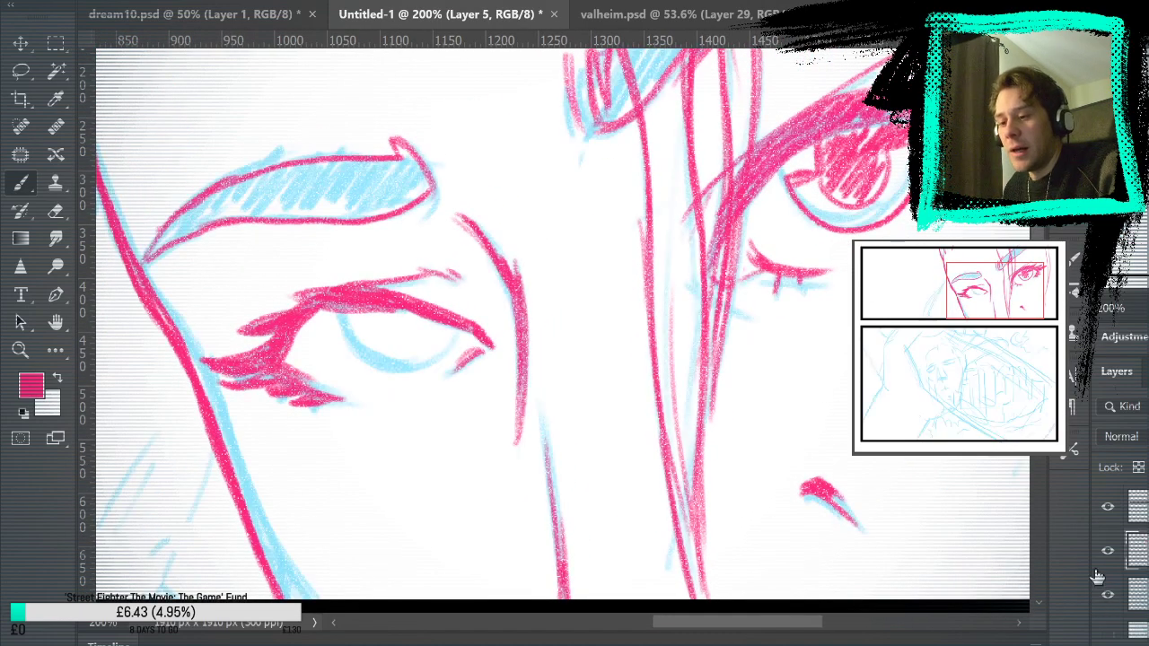
pyautogui.moveTo(341, 311); pyautogui.dragTo(422, 359)
pyautogui.hotkey('ctrl', 'z')
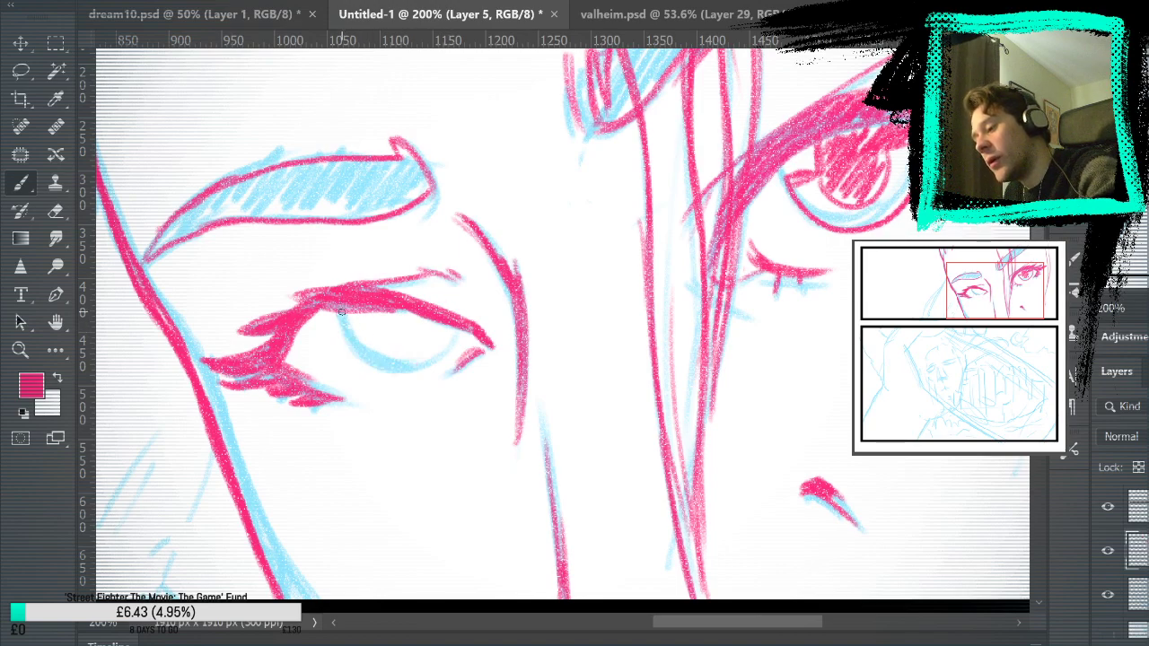
pyautogui.moveTo(341, 312); pyautogui.dragTo(450, 338)
pyautogui.hotkey('ctrl', 'z')
pyautogui.moveTo(339, 307); pyautogui.dragTo(449, 339)
pyautogui.hotkey('ctrl', 'z')
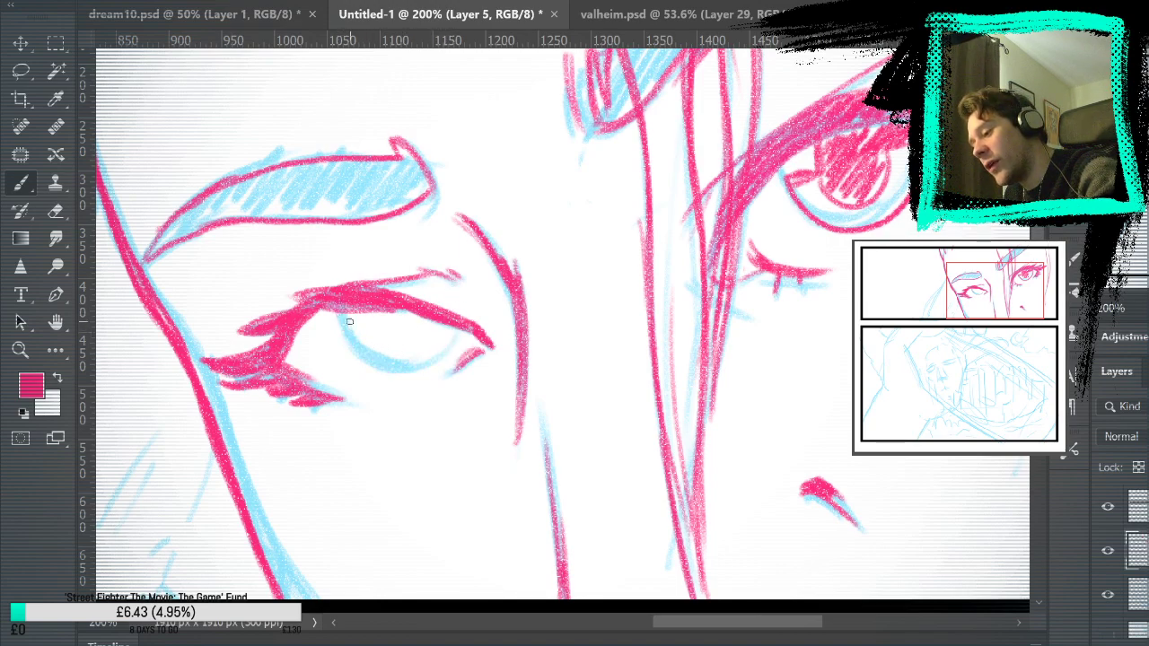
pyautogui.moveTo(336, 310); pyautogui.dragTo(453, 337)
pyautogui.hotkey('ctrl', 'z')
pyautogui.moveTo(332, 308); pyautogui.dragTo(454, 341)
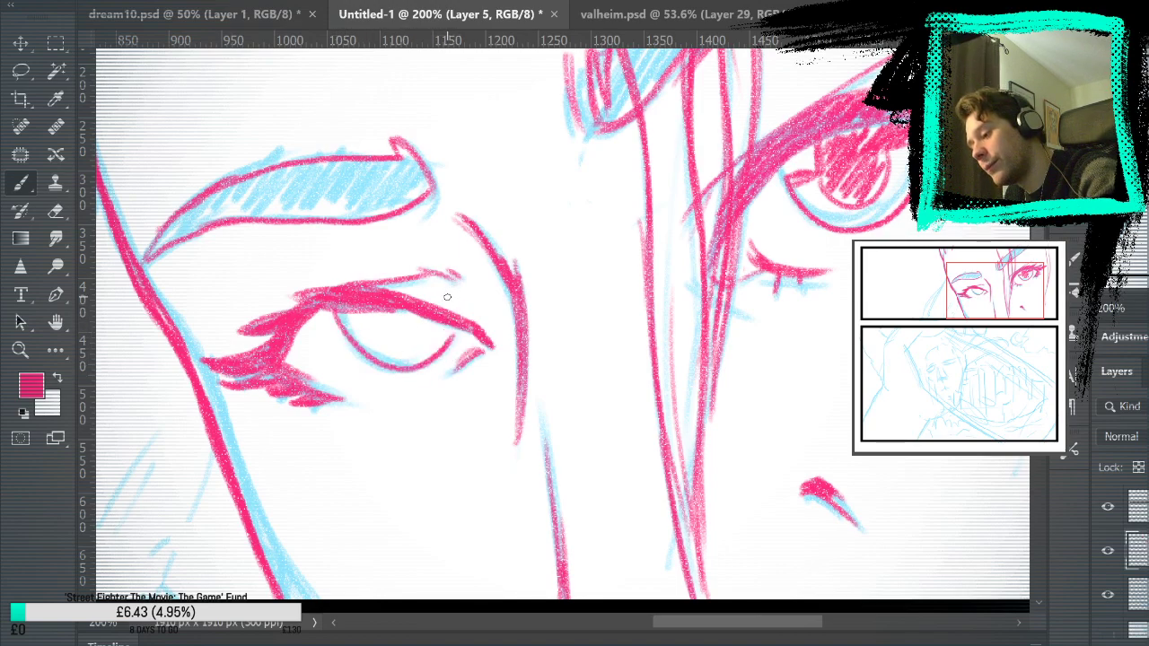
pyautogui.hotkey('ctrl', 'z')
pyautogui.moveTo(335, 309); pyautogui.dragTo(454, 339)
pyautogui.hotkey('ctrl', 'z')
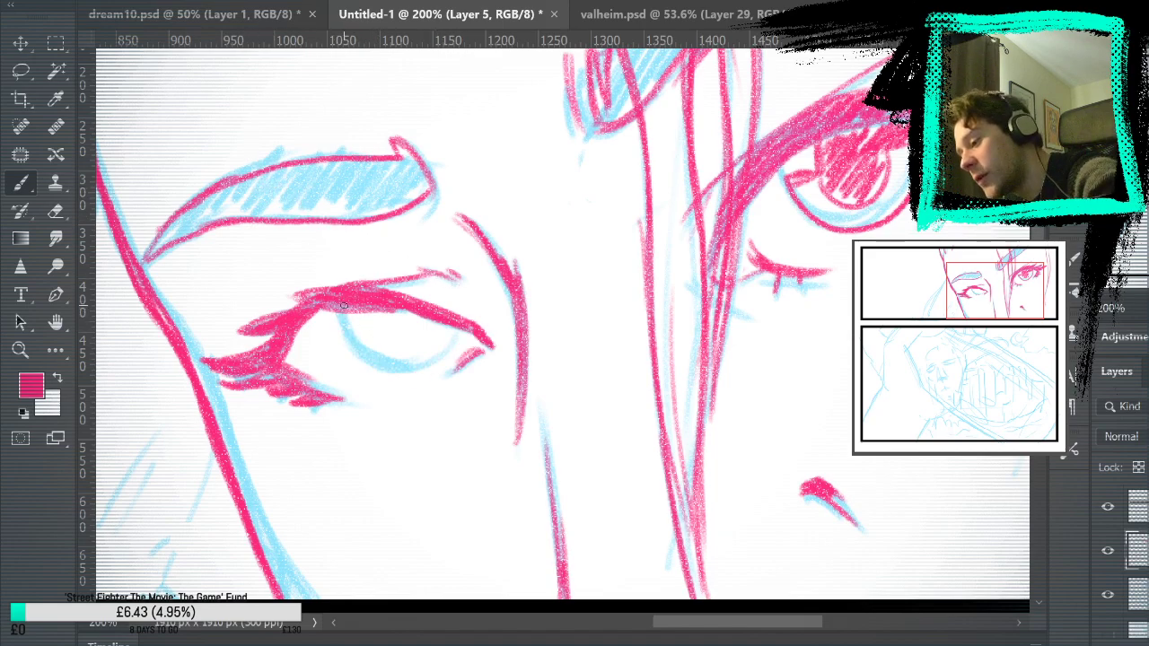
pyautogui.moveTo(337, 310); pyautogui.dragTo(465, 350)
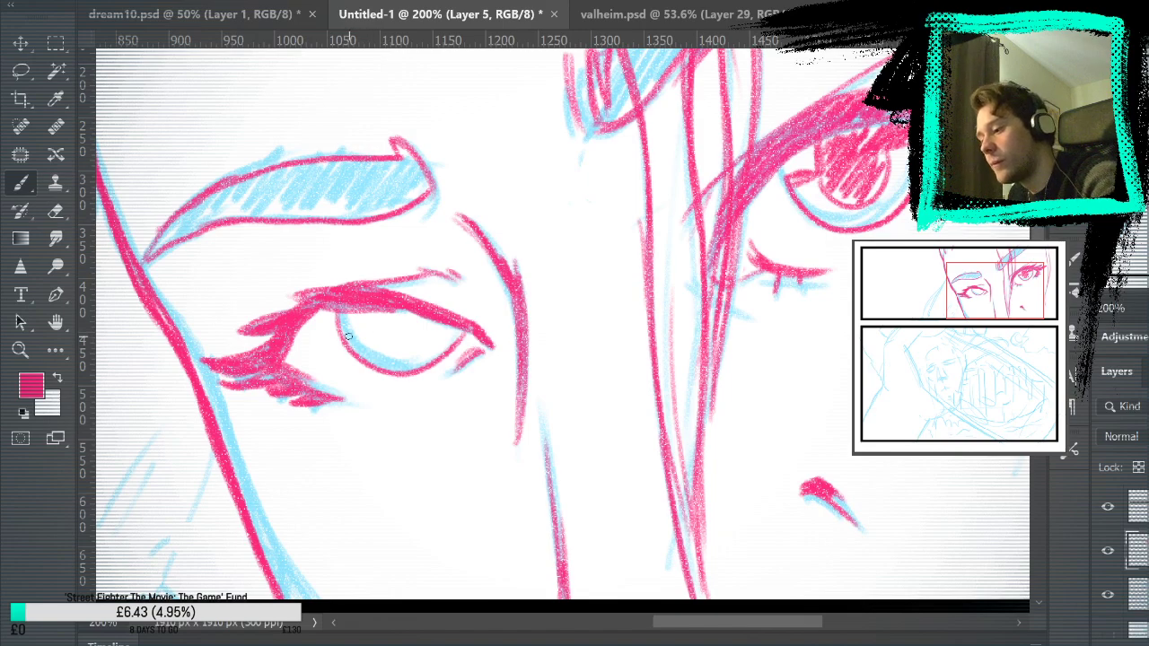
# Ink the left iris in pink with hatching across its upper part, then fit the page
pyautogui.press('e')
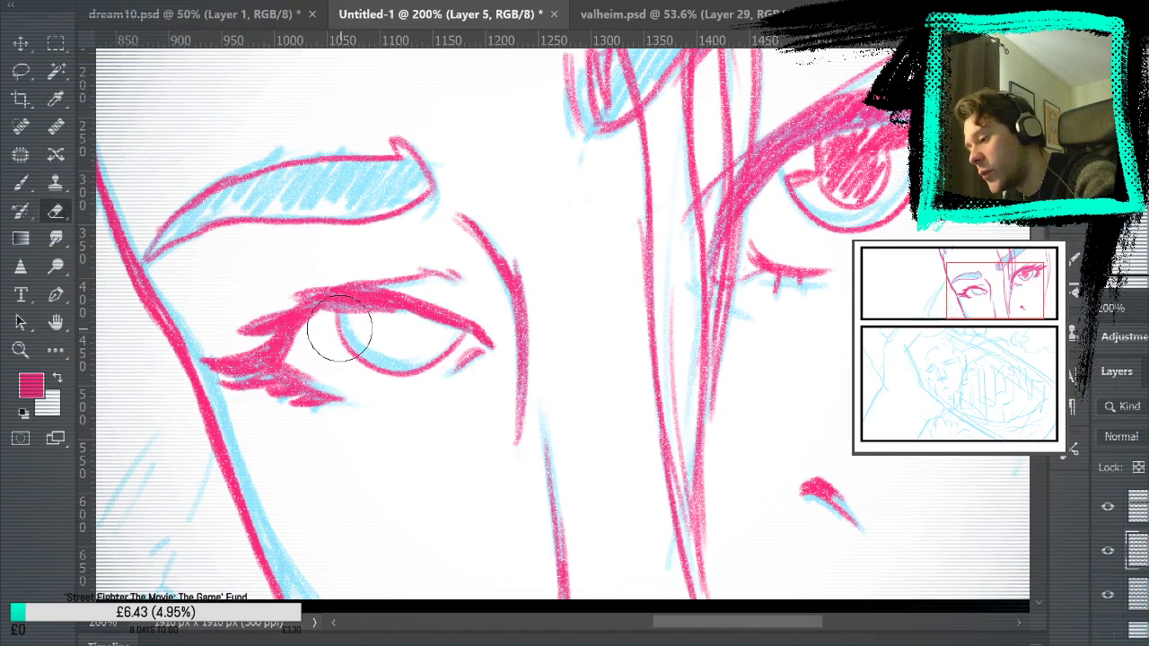
pyautogui.press('b')
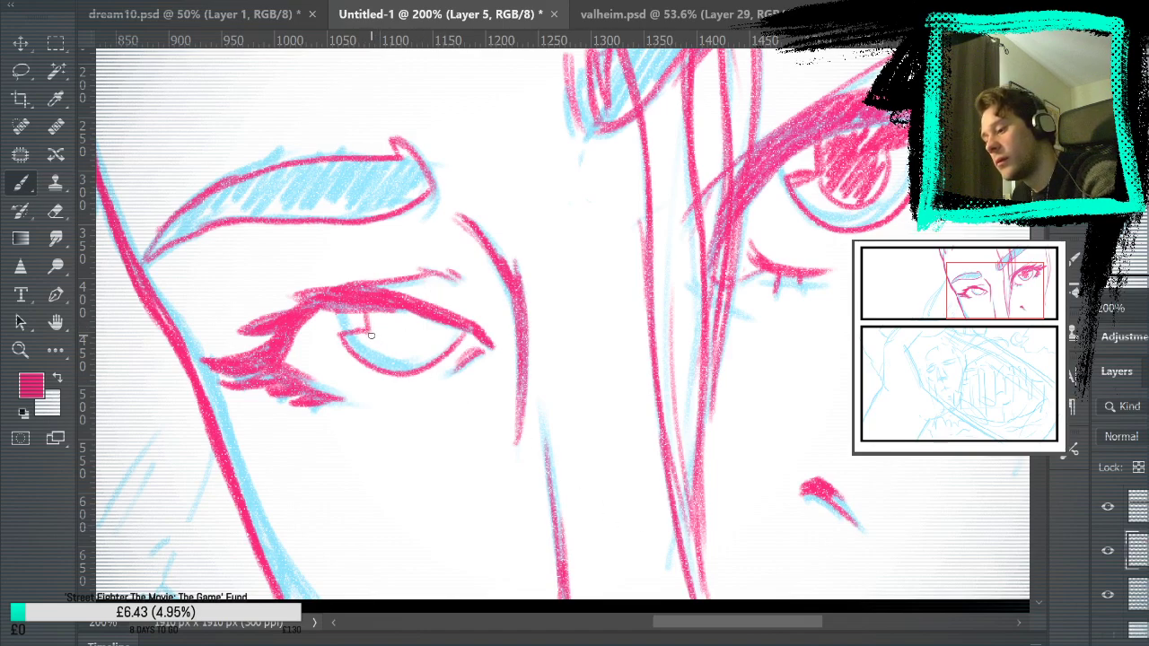
pyautogui.moveTo(418, 320)
pyautogui.mouseDown()
pyautogui.moveTo(410, 315)
pyautogui.moveTo(424, 337)
pyautogui.mouseUp()
pyautogui.hotkey('ctrl', 'z')
pyautogui.moveTo(344, 339); pyautogui.dragTo(444, 337)
pyautogui.moveTo(371, 312); pyautogui.dragTo(463, 334)
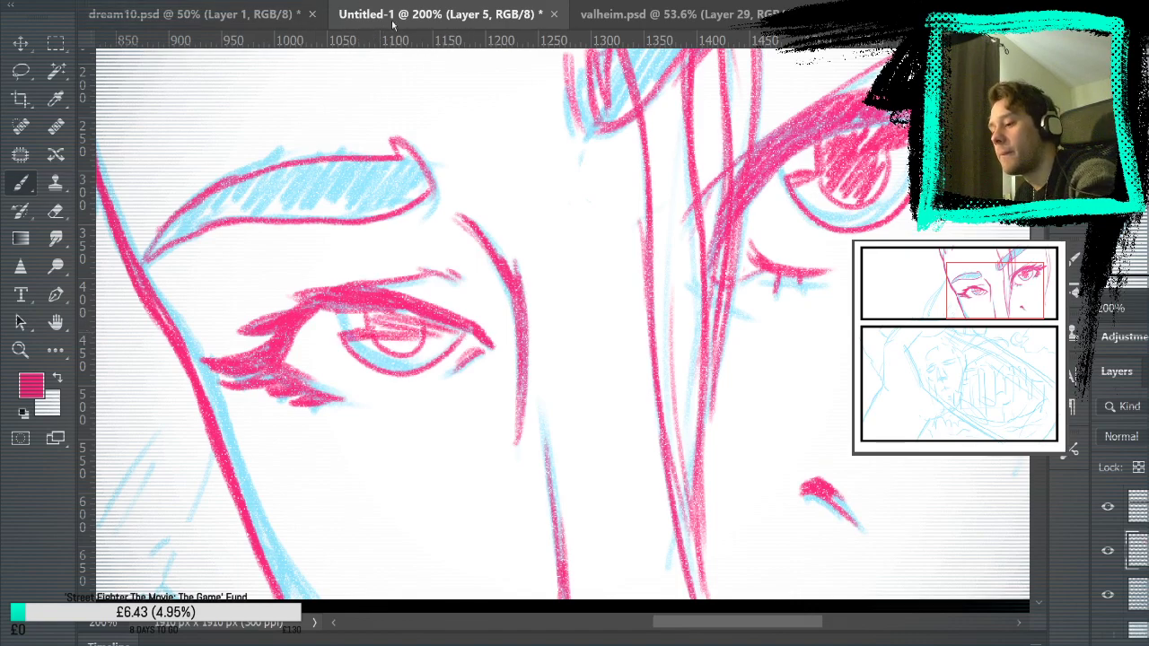
pyautogui.hotkey('ctrl', '0')
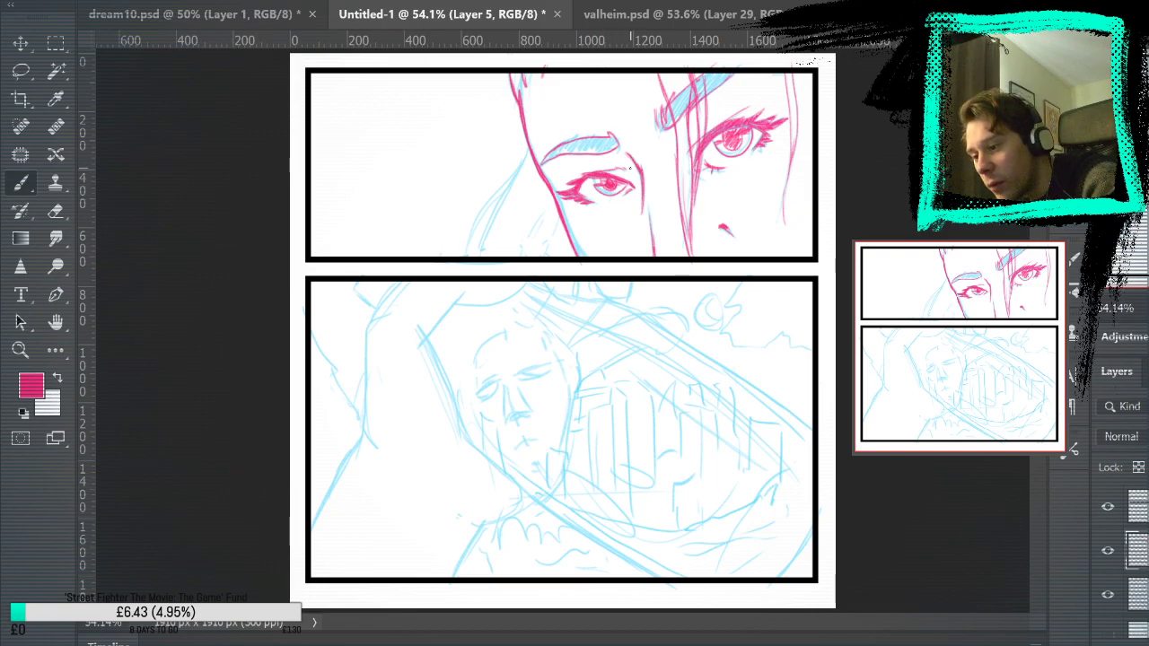
pyautogui.click(1108, 594)
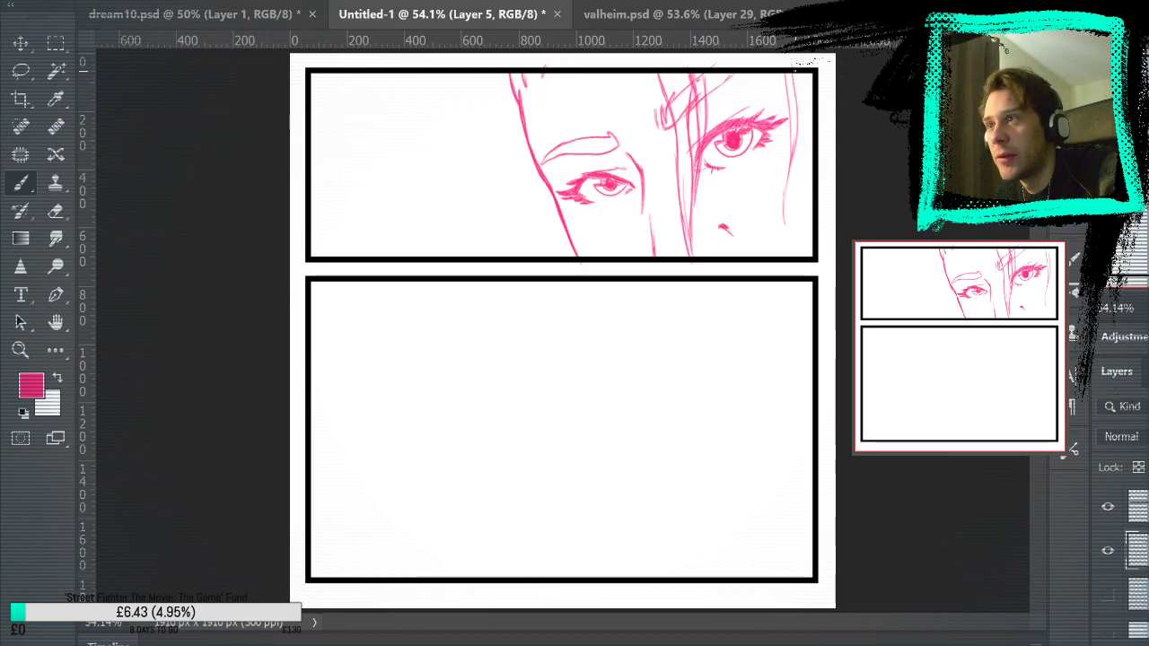
pyautogui.click(1107, 596)
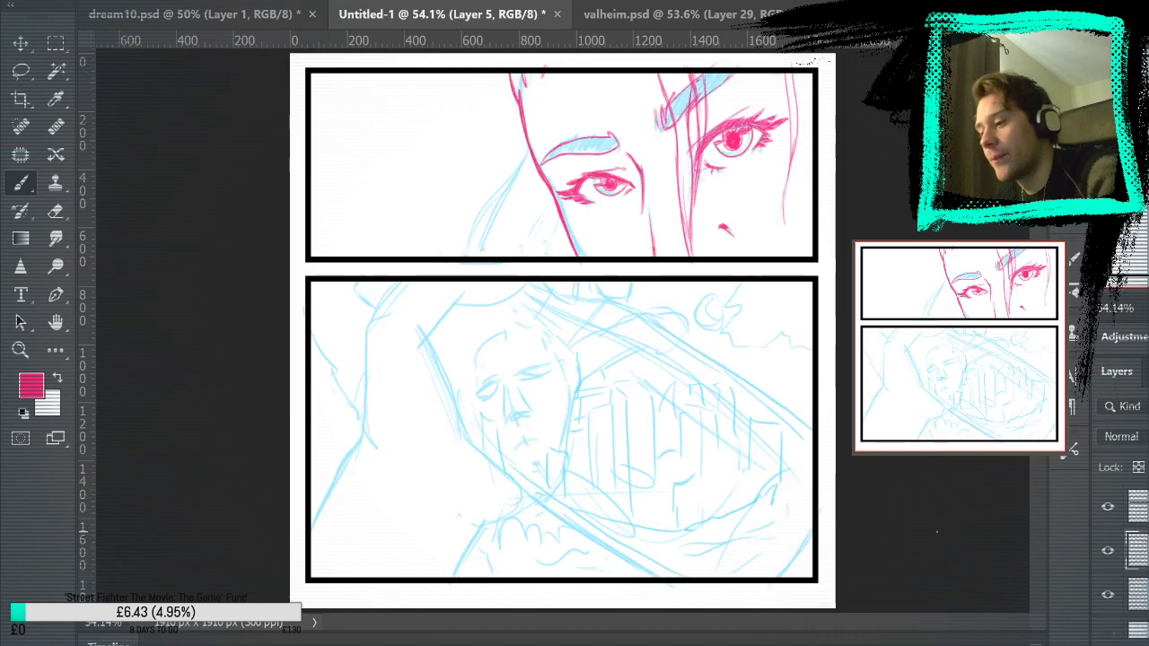
pyautogui.press('z')
pyautogui.click(554, 210)
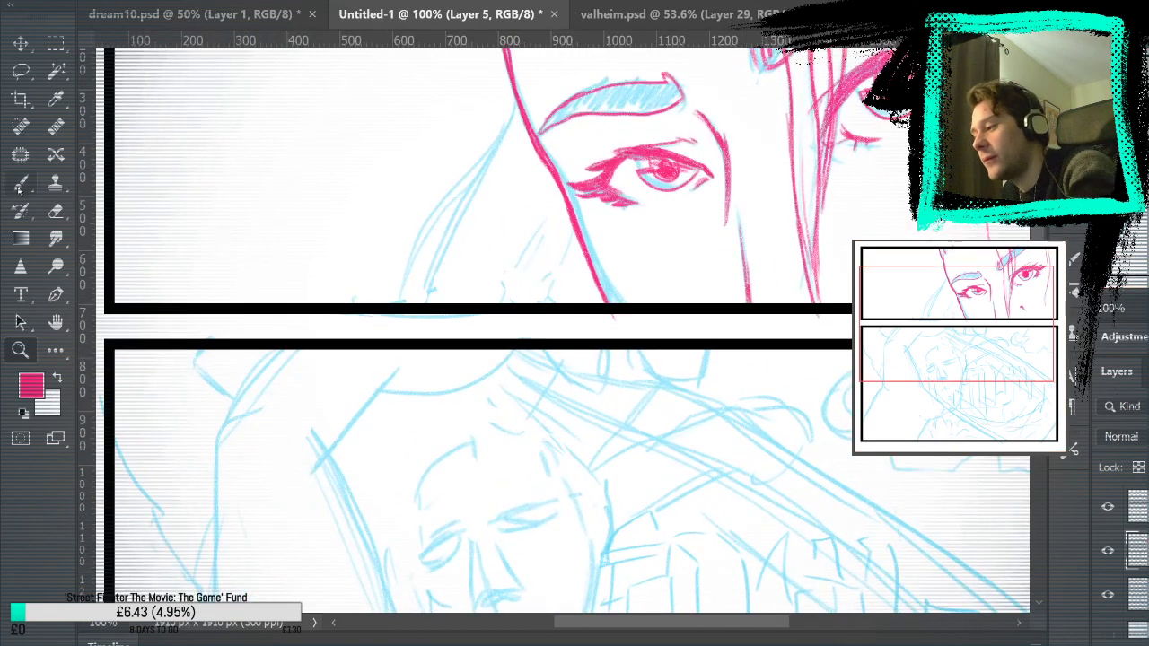
# Ink the face outline and nose lines in pink, plus a thin stroke below the eye
pyautogui.click(20, 184)
pyautogui.moveTo(593, 187); pyautogui.dragTo(692, 402)
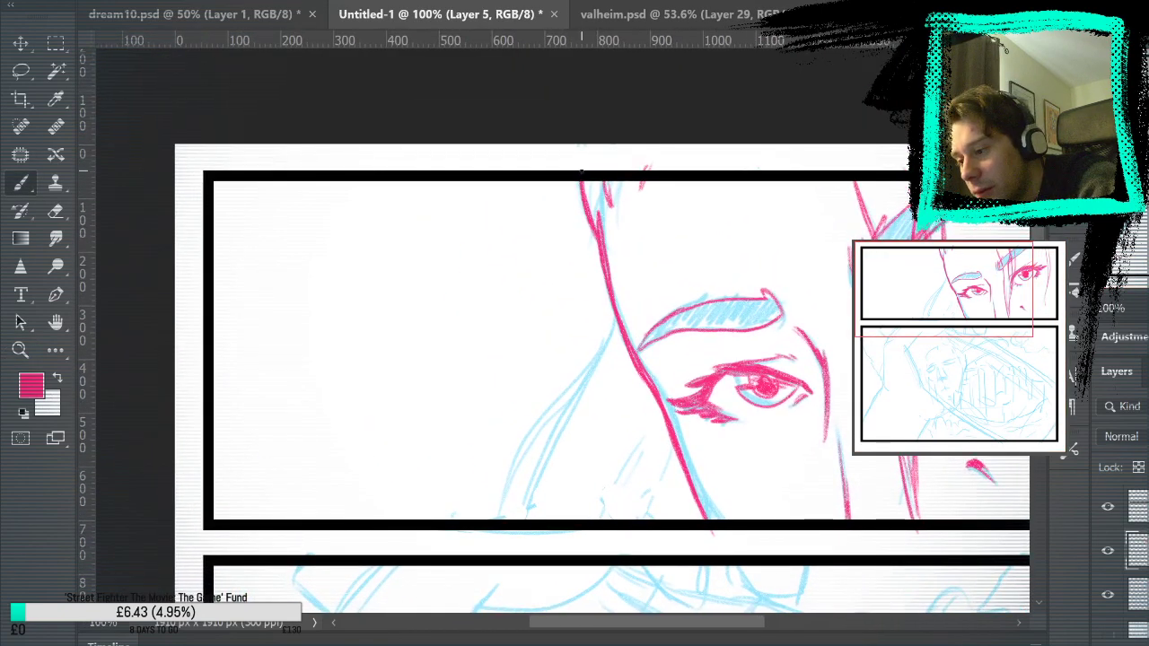
pyautogui.moveTo(615, 316)
pyautogui.mouseDown()
pyautogui.moveTo(497, 518)
pyautogui.moveTo(612, 315)
pyautogui.mouseUp()
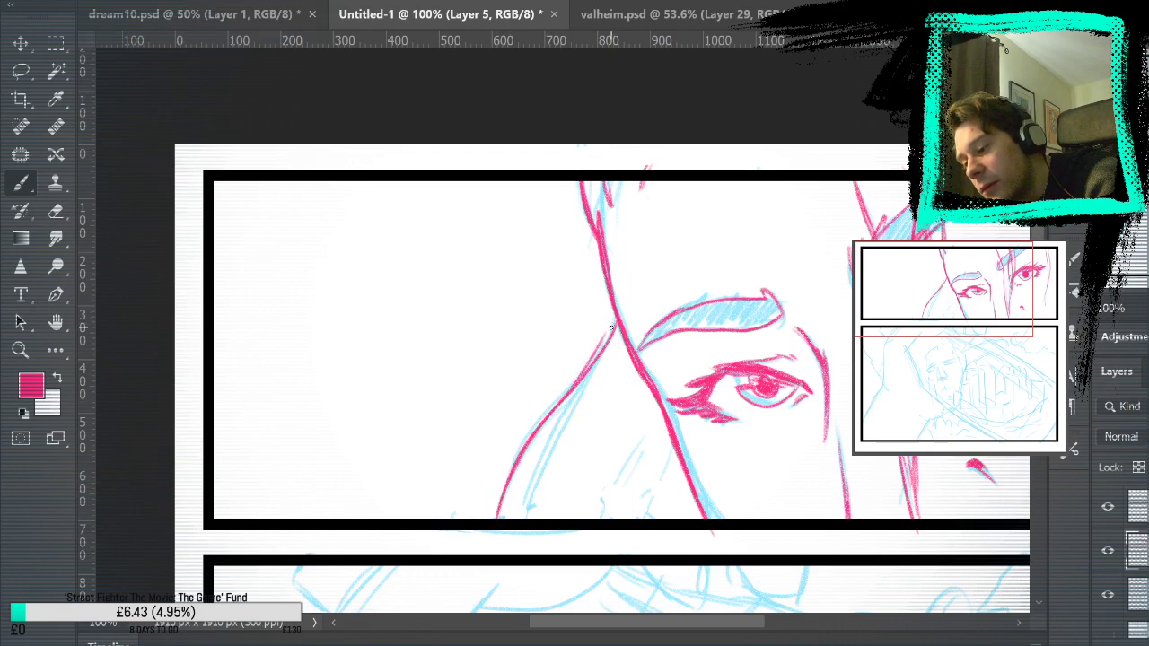
pyautogui.hotkey('ctrl', 'z')
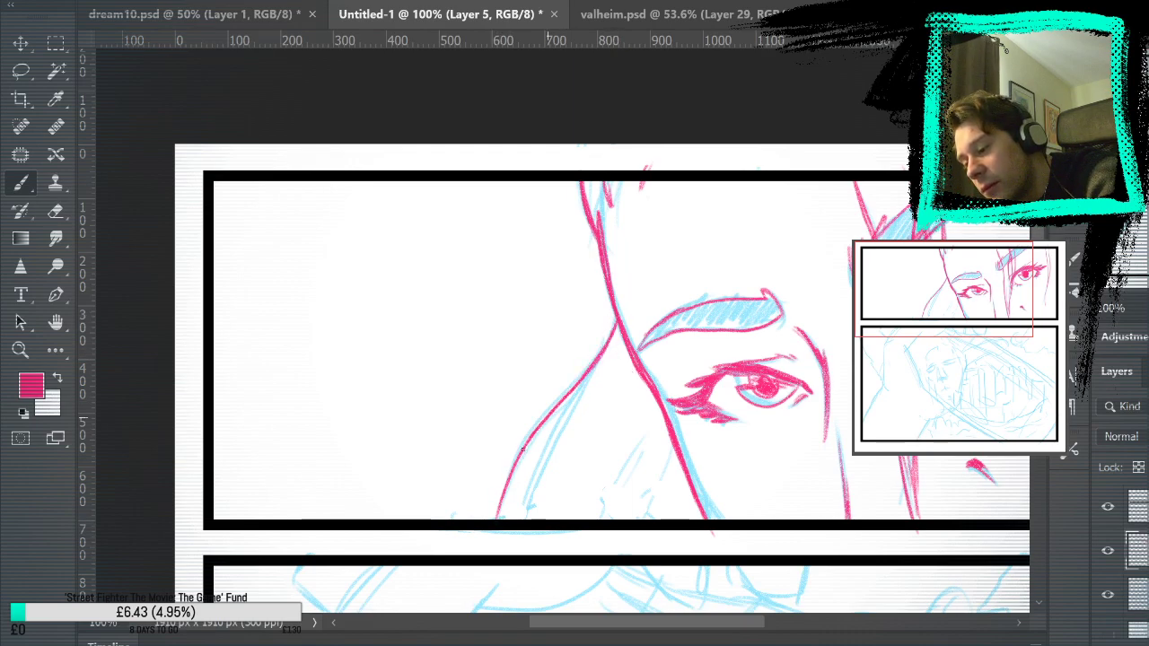
pyautogui.moveTo(492, 526); pyautogui.dragTo(571, 390)
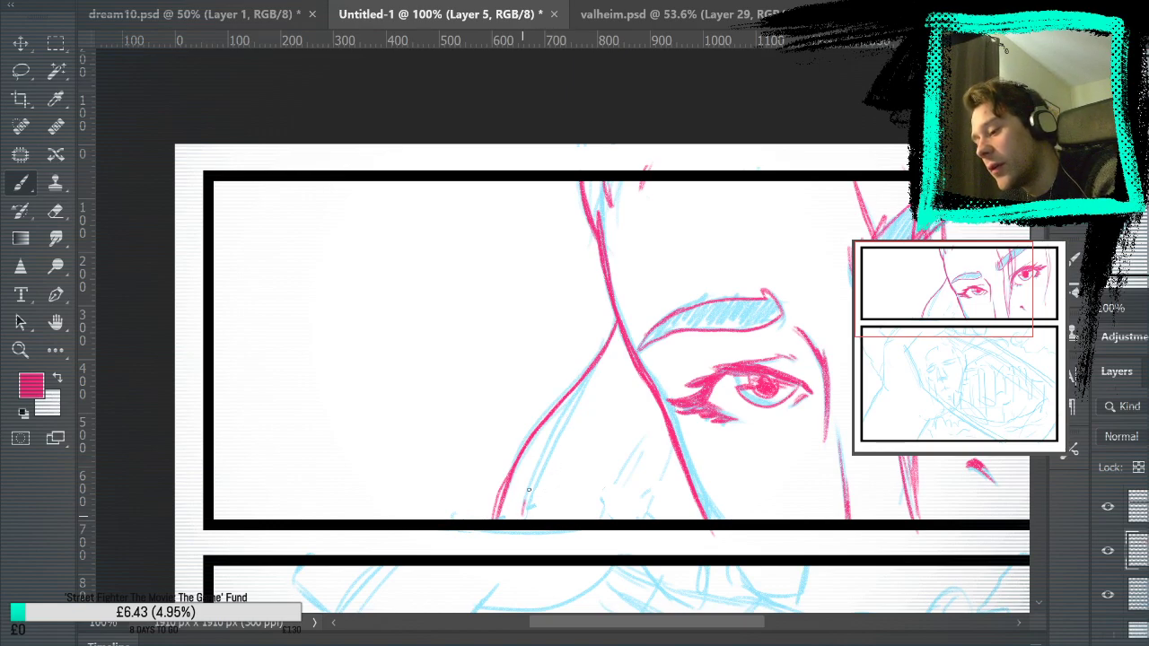
pyautogui.moveTo(529, 489); pyautogui.dragTo(596, 371)
pyautogui.moveTo(514, 524)
pyautogui.mouseDown()
pyautogui.moveTo(601, 359)
pyautogui.moveTo(515, 541)
pyautogui.moveTo(603, 329)
pyautogui.mouseUp()
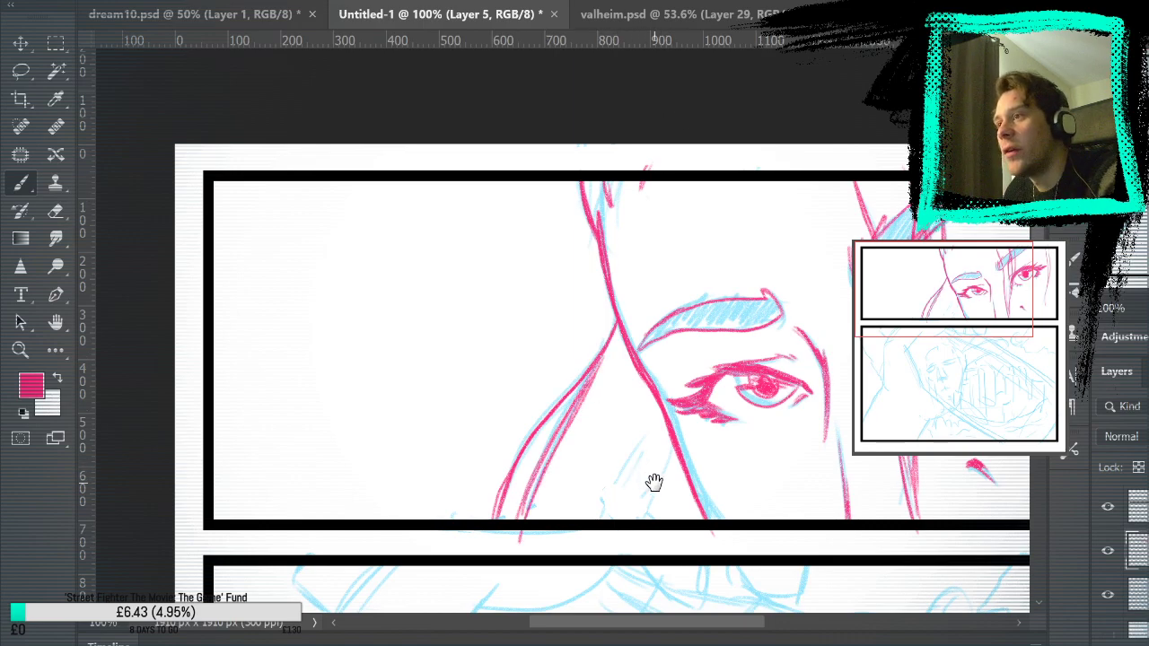
pyautogui.moveTo(653, 483); pyautogui.dragTo(631, 384)
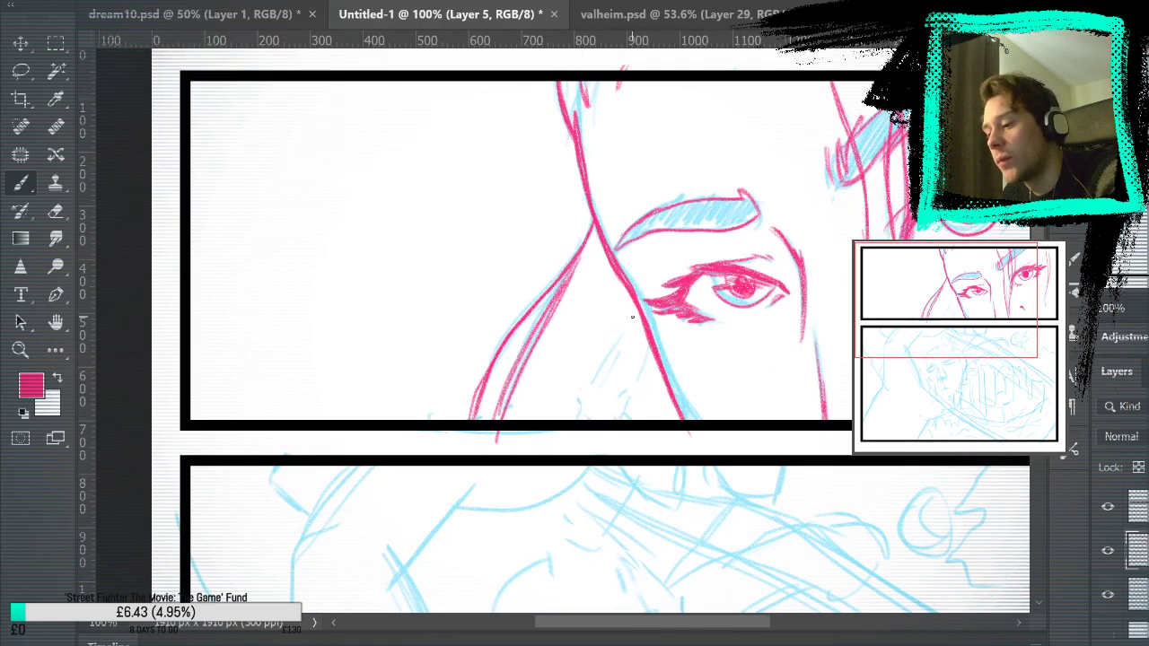
pyautogui.moveTo(631, 315); pyautogui.dragTo(595, 377)
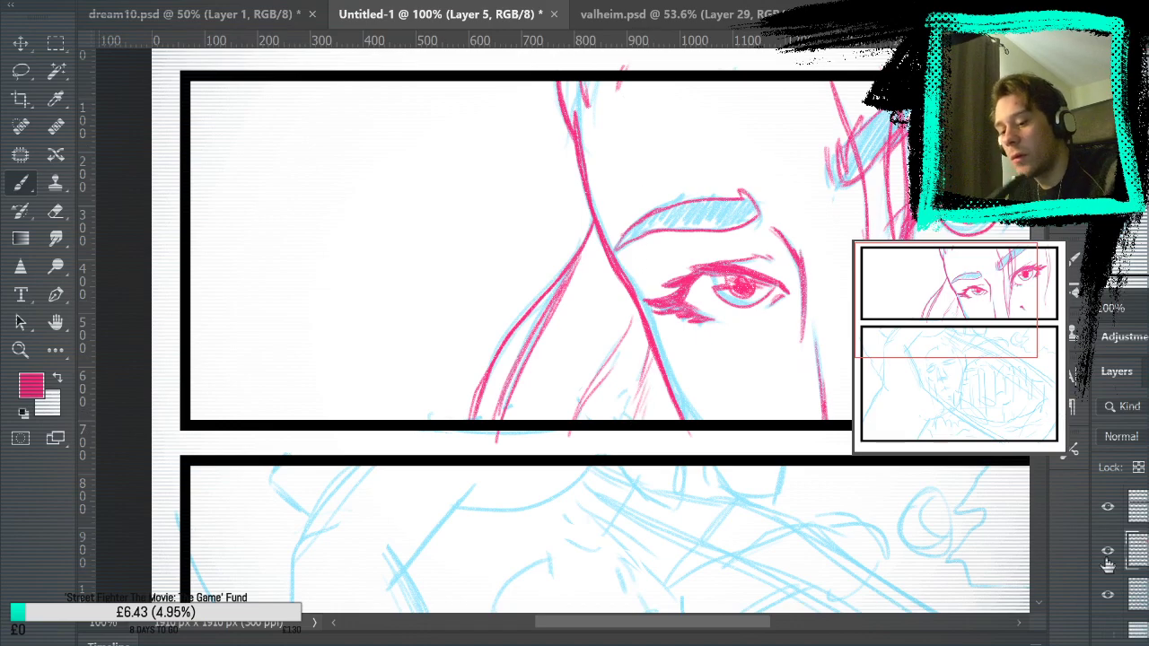
# Hide the blue sketch layer and darken the pink stroke at the face's lower left
pyautogui.click(1108, 594)
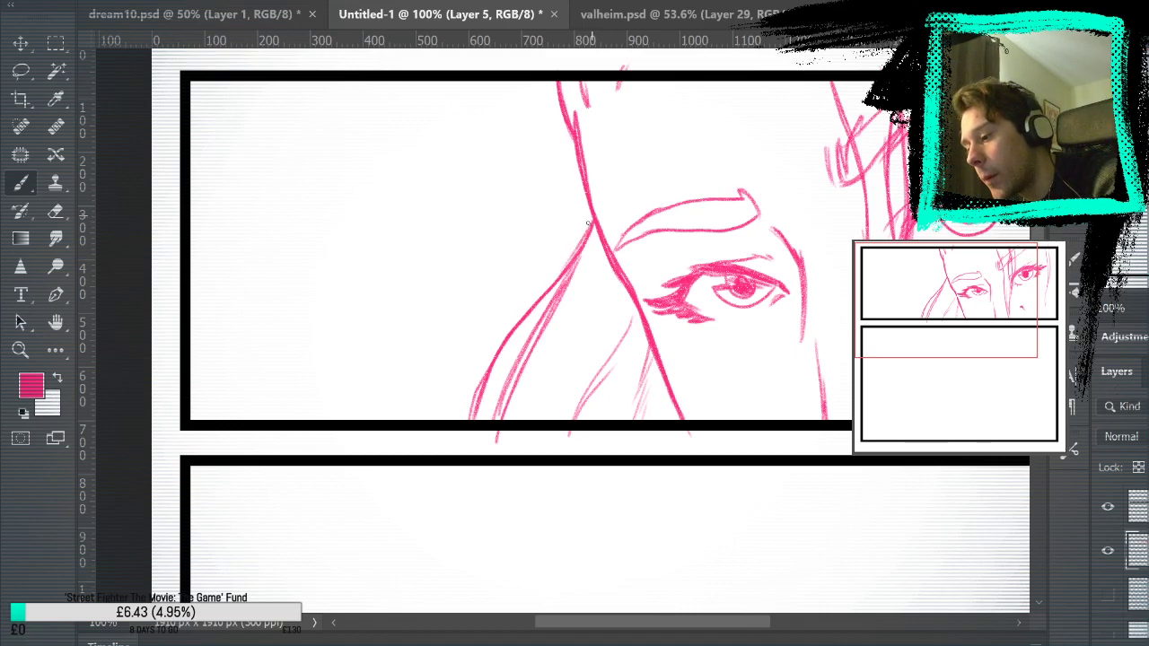
pyautogui.moveTo(484, 372); pyautogui.dragTo(469, 418)
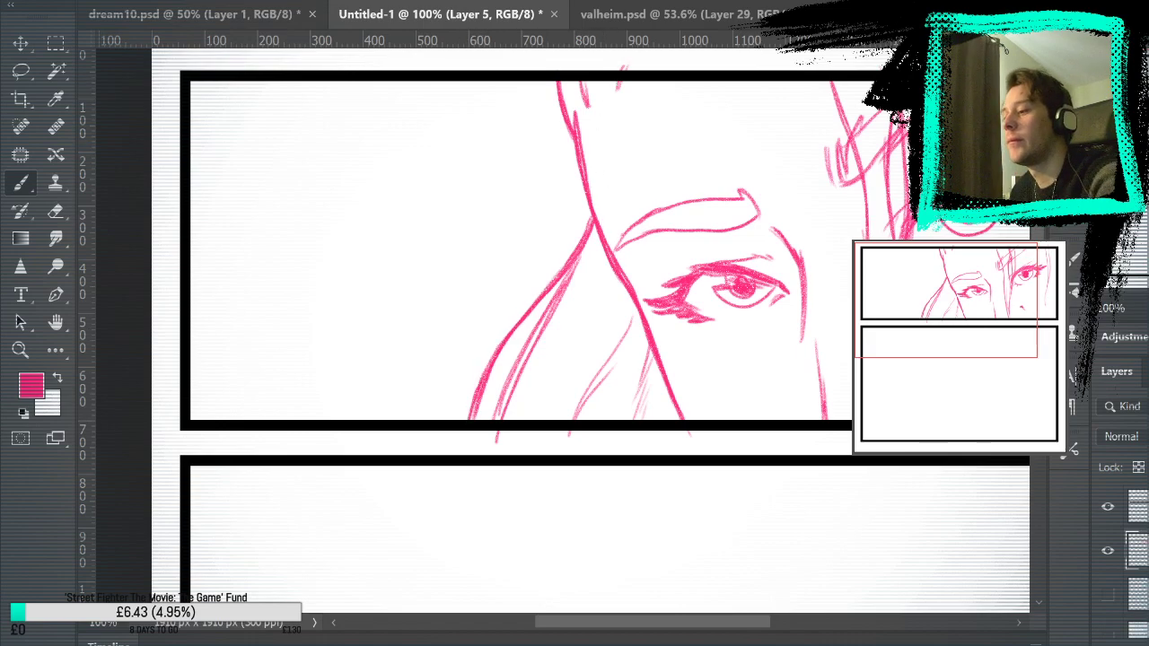
pyautogui.scroll(-3, 504, 145)
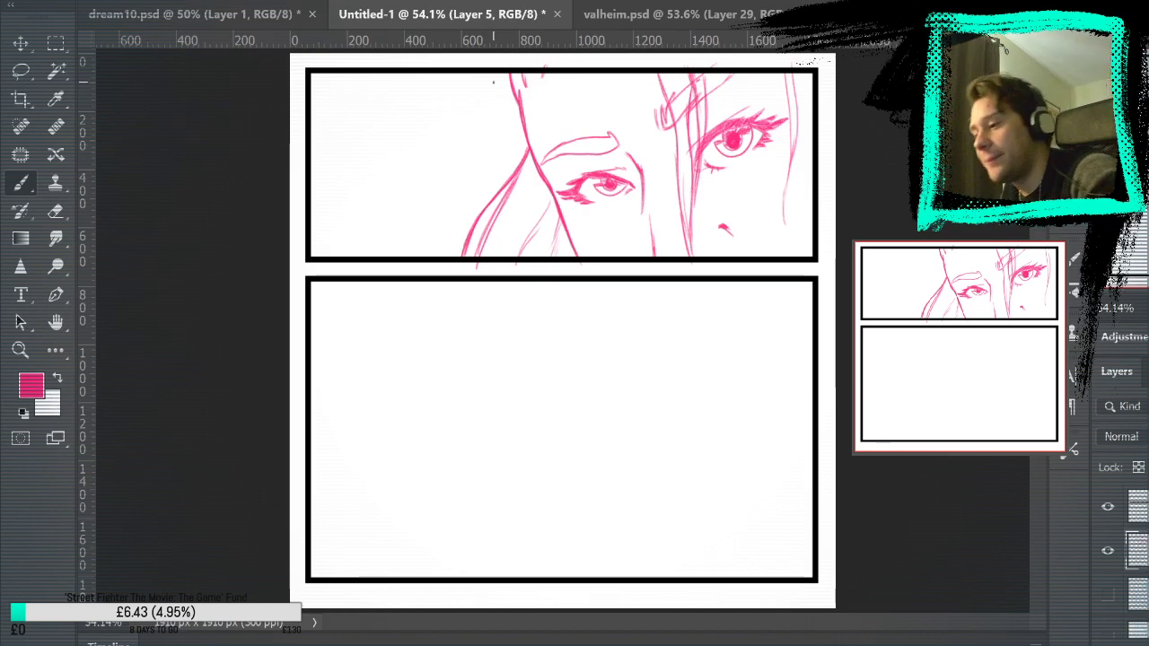
# Add a small pink stroke near the top of the top panel
pyautogui.moveTo(519, 111); pyautogui.dragTo(499, 71)
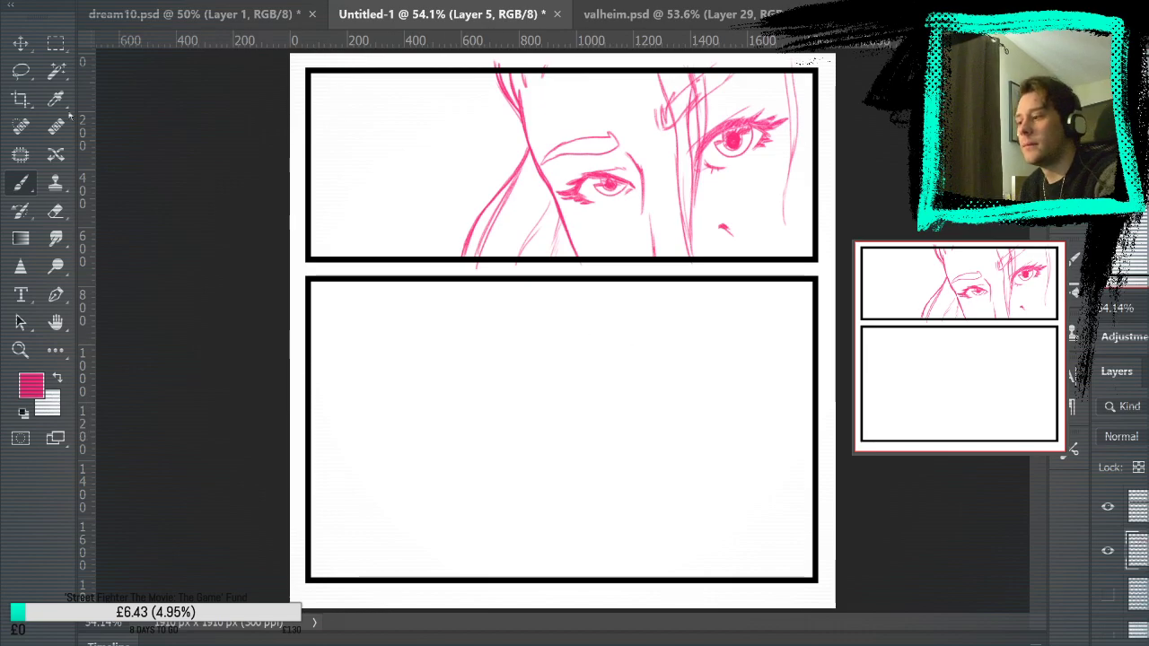
pyautogui.press('v')
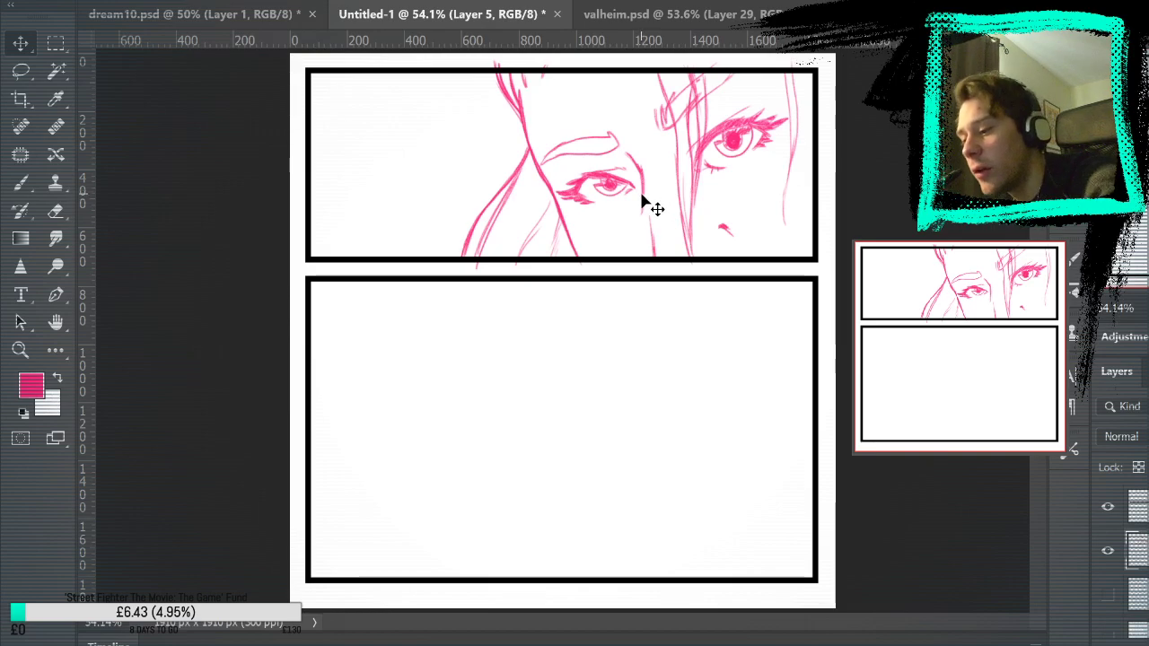
pyautogui.press('b')
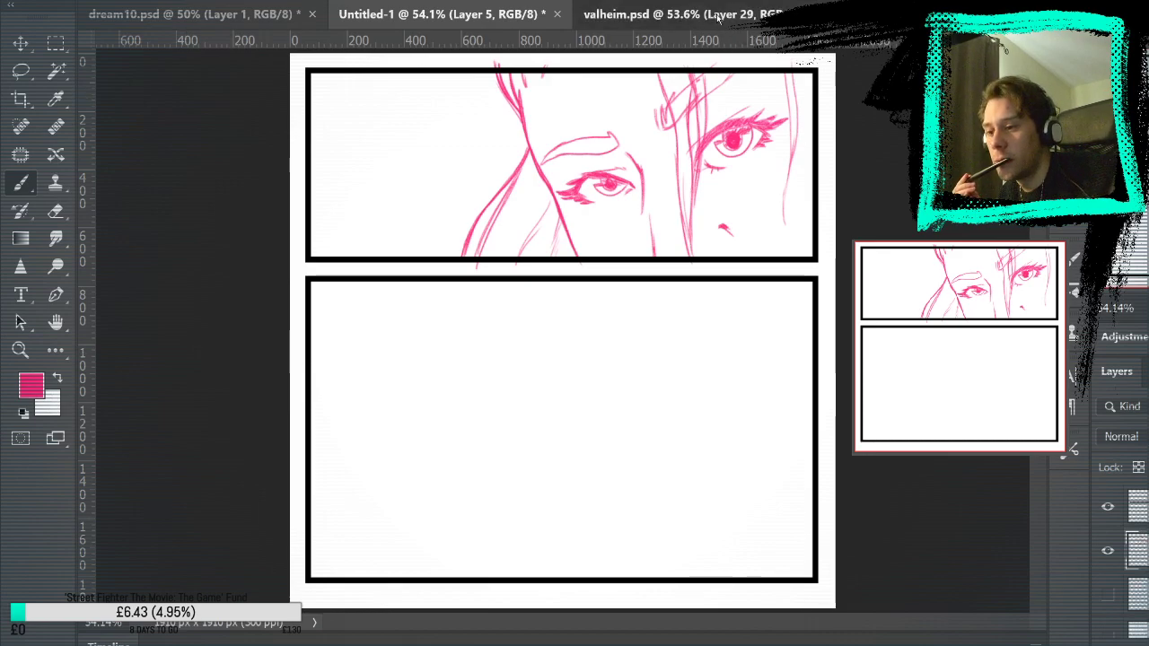
# Glance at the valheim.psd tab, then save the comic page as dream 11.psd
pyautogui.click(682, 14)
pyautogui.click(438, 14)
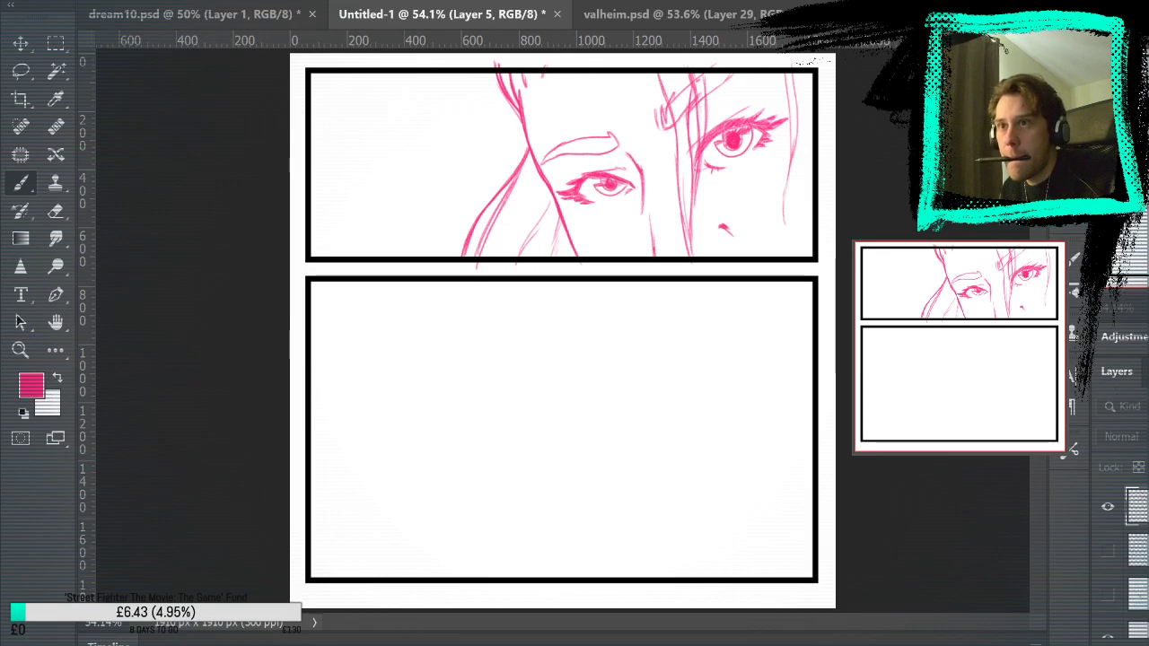
pyautogui.press('Return')
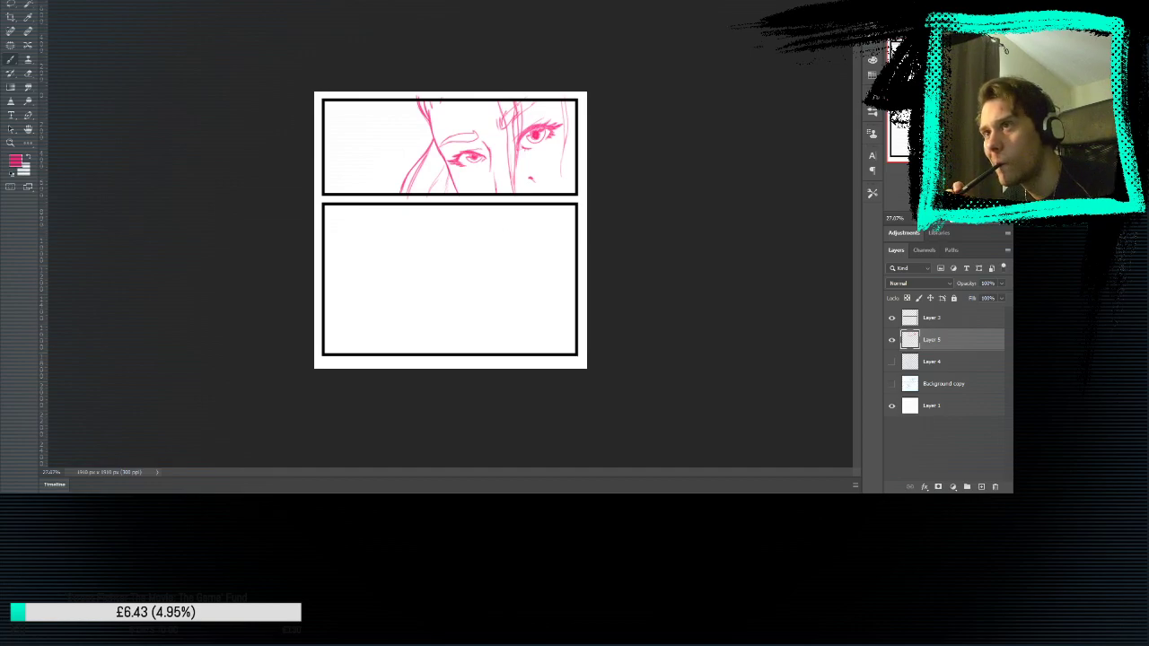
pyautogui.scroll(3, 556, 269)
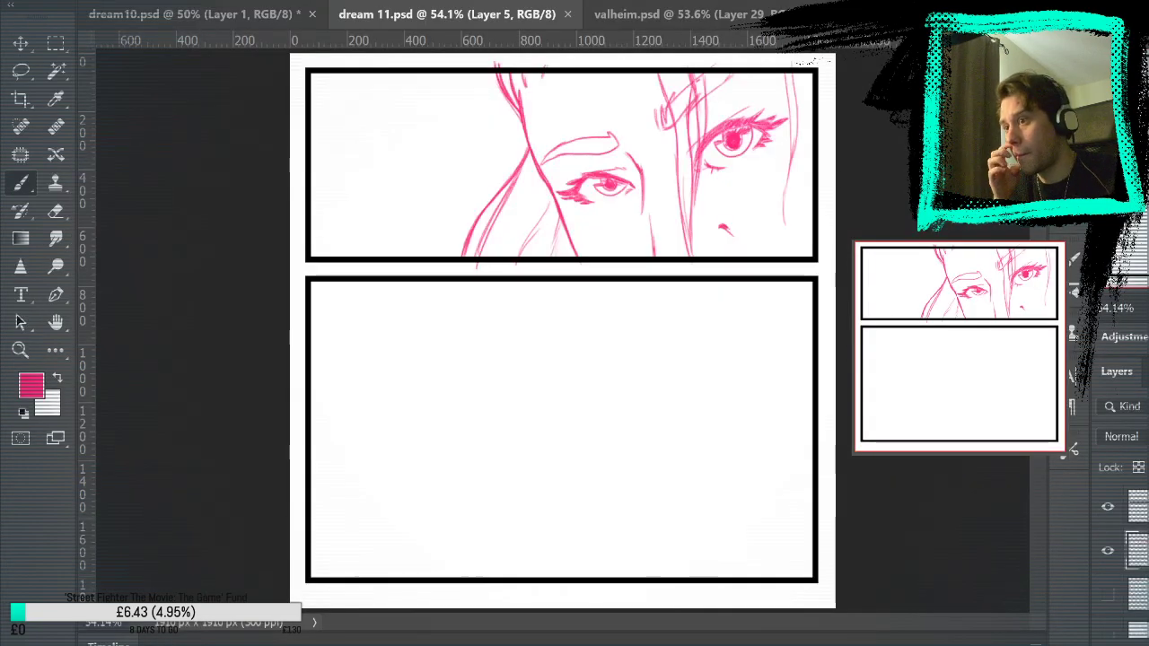
# Try and undo a short lower-panel stroke, then make the blue sketch layer visible again
pyautogui.moveTo(525, 363); pyautogui.dragTo(547, 395)
pyautogui.hotkey('ctrl', 'z')
pyautogui.hotkey('ctrl', 'z')
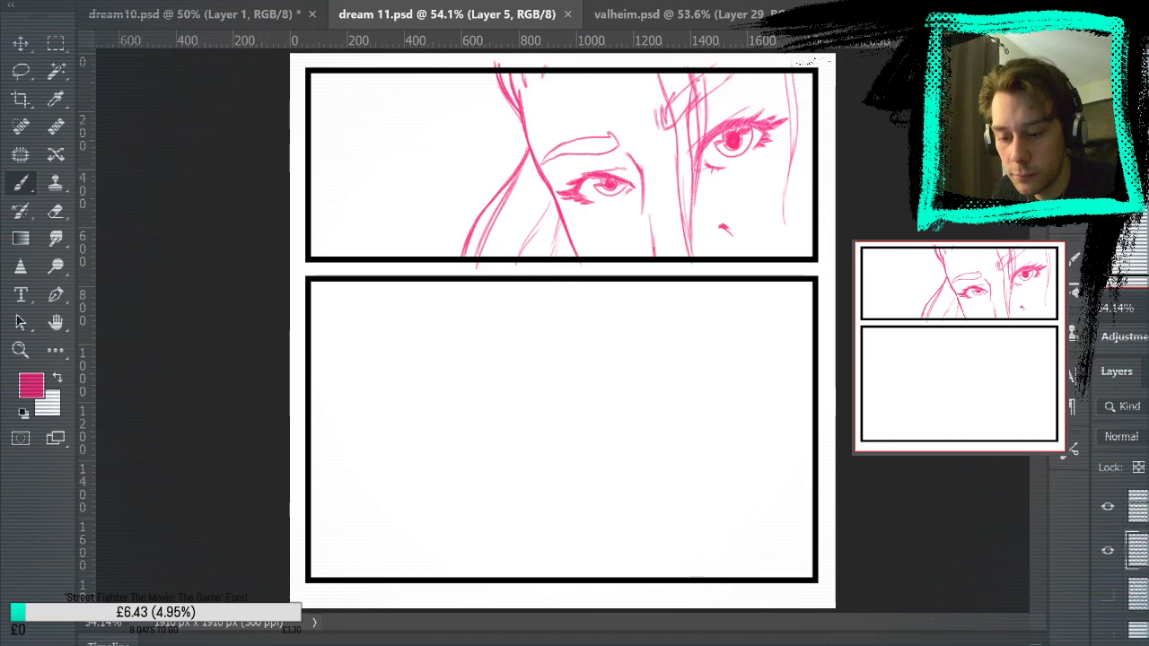
pyautogui.click(1107, 594)
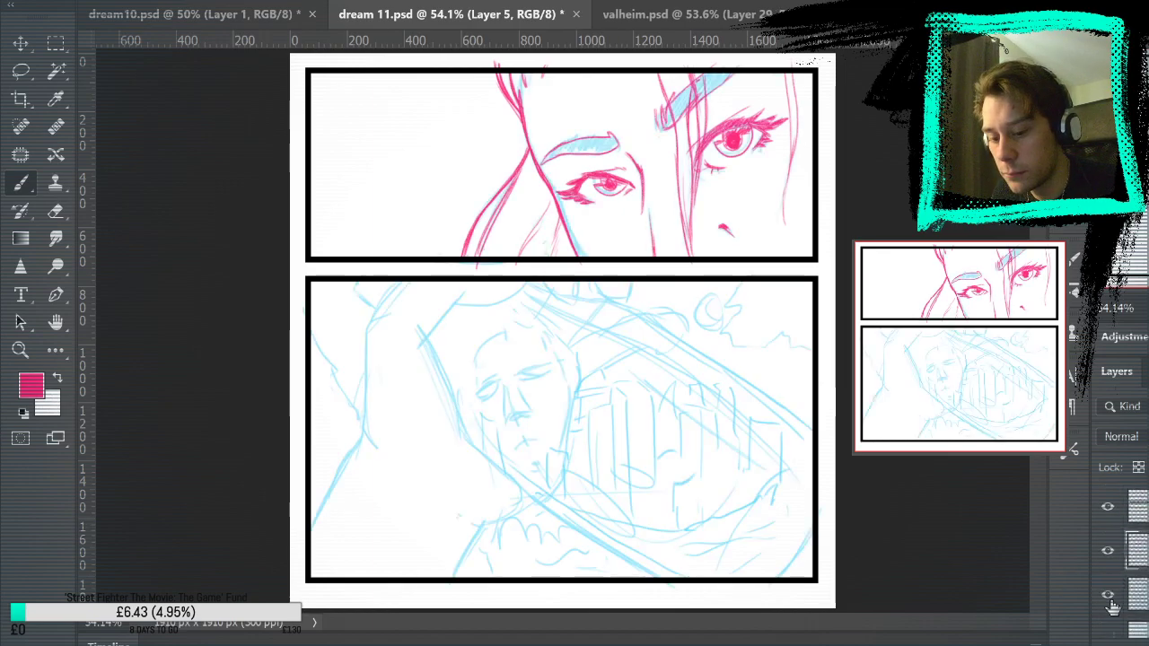
# Zoom into the lower panel's face and ink its left contour line in pink
pyautogui.press('z')
pyautogui.click(466, 429)
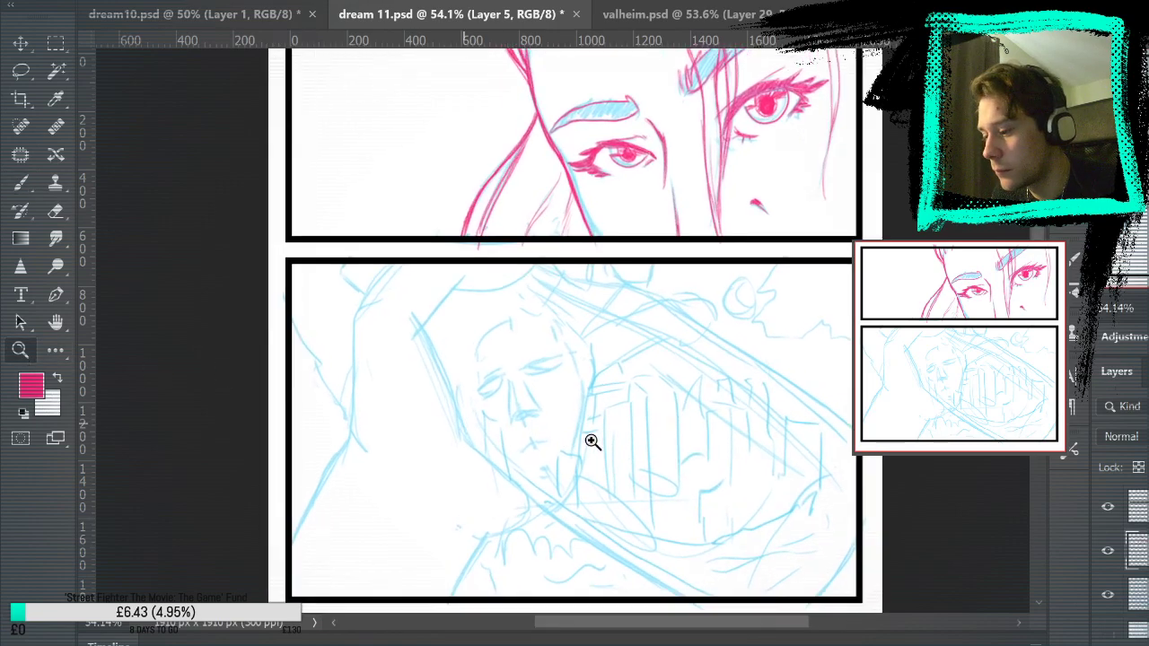
pyautogui.click(537, 384)
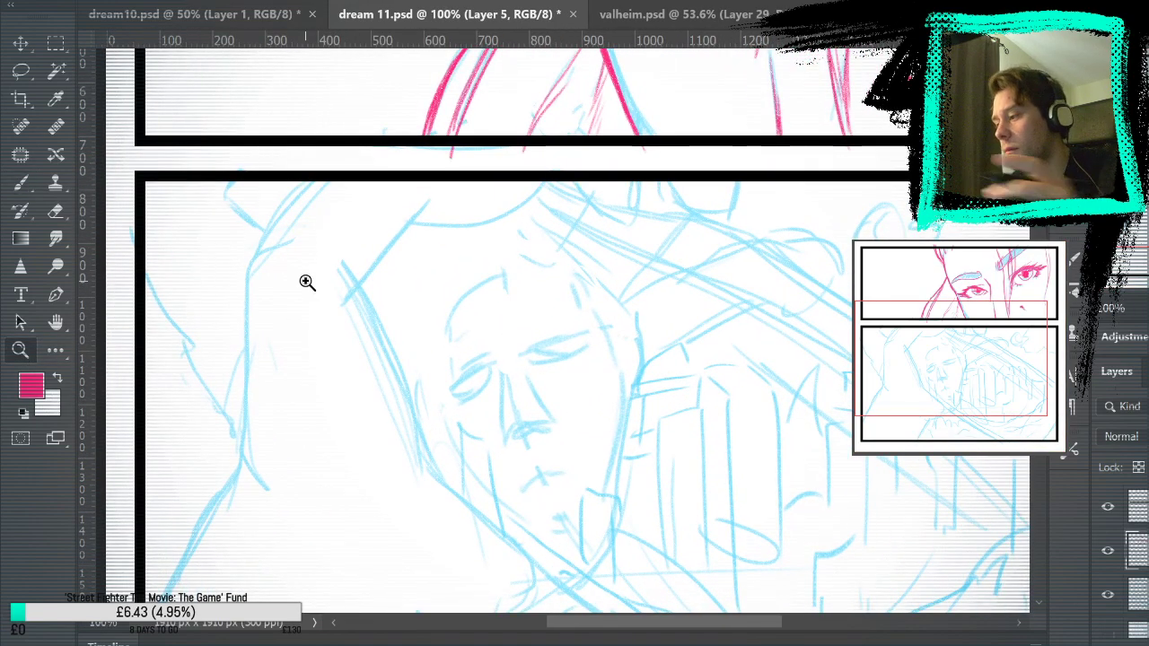
pyautogui.press('b')
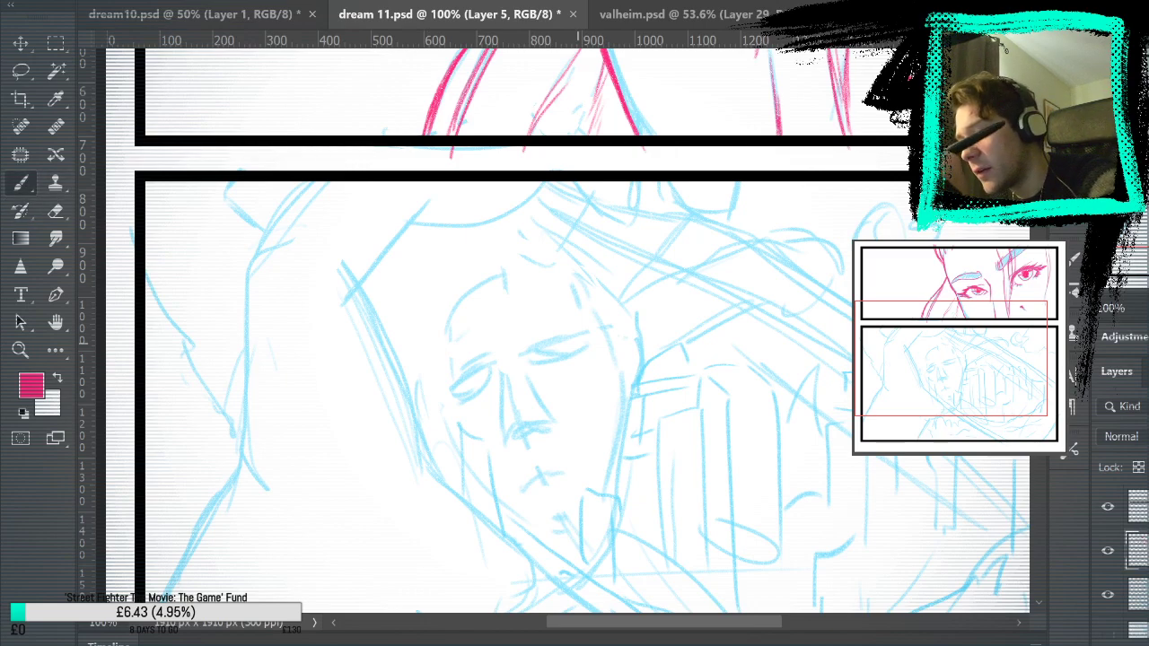
pyautogui.moveTo(354, 283); pyautogui.dragTo(310, 276)
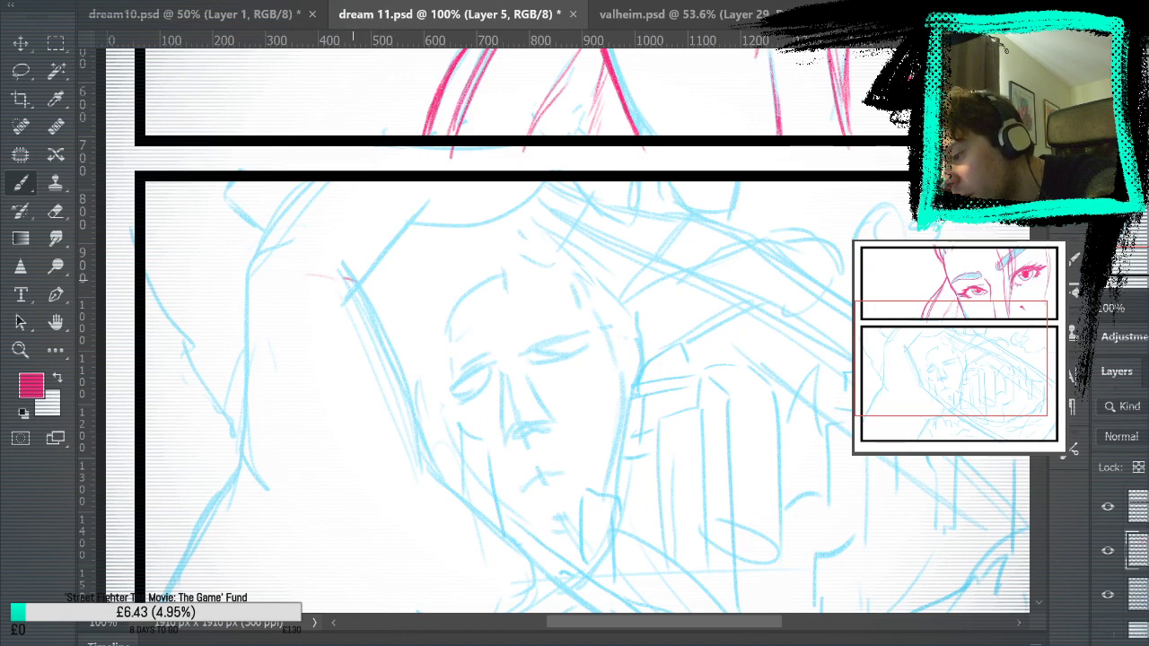
pyautogui.moveTo(355, 284); pyautogui.dragTo(422, 471)
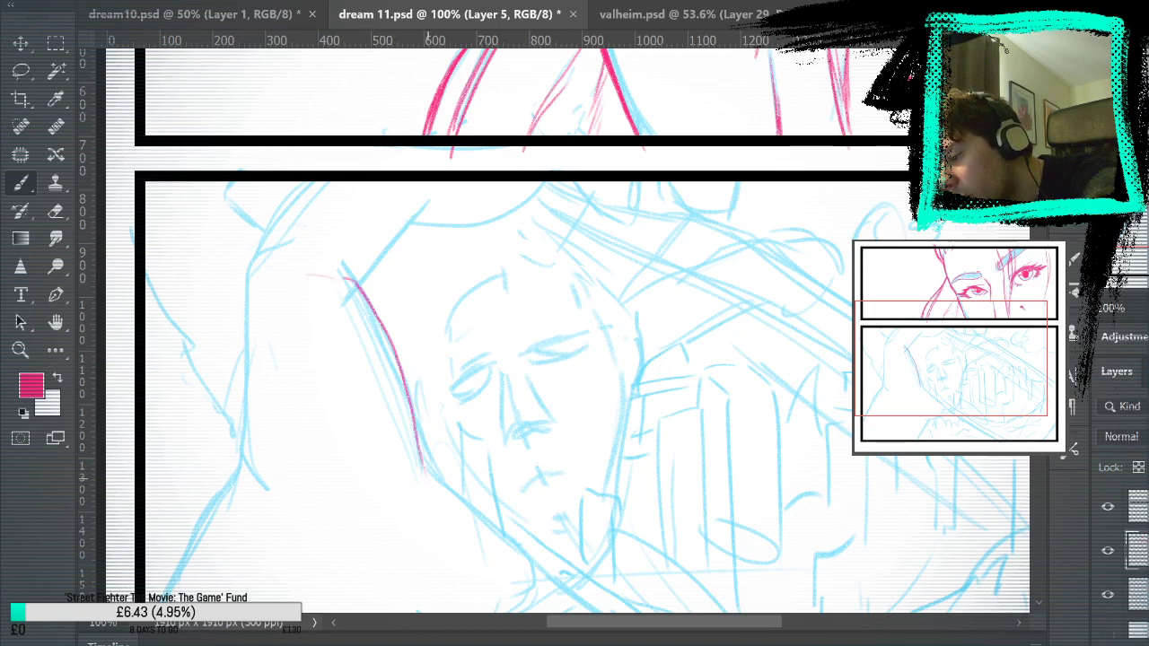
pyautogui.hotkey('ctrl', 'z')
pyautogui.moveTo(355, 284); pyautogui.dragTo(427, 461)
pyautogui.moveTo(353, 283); pyautogui.dragTo(434, 478)
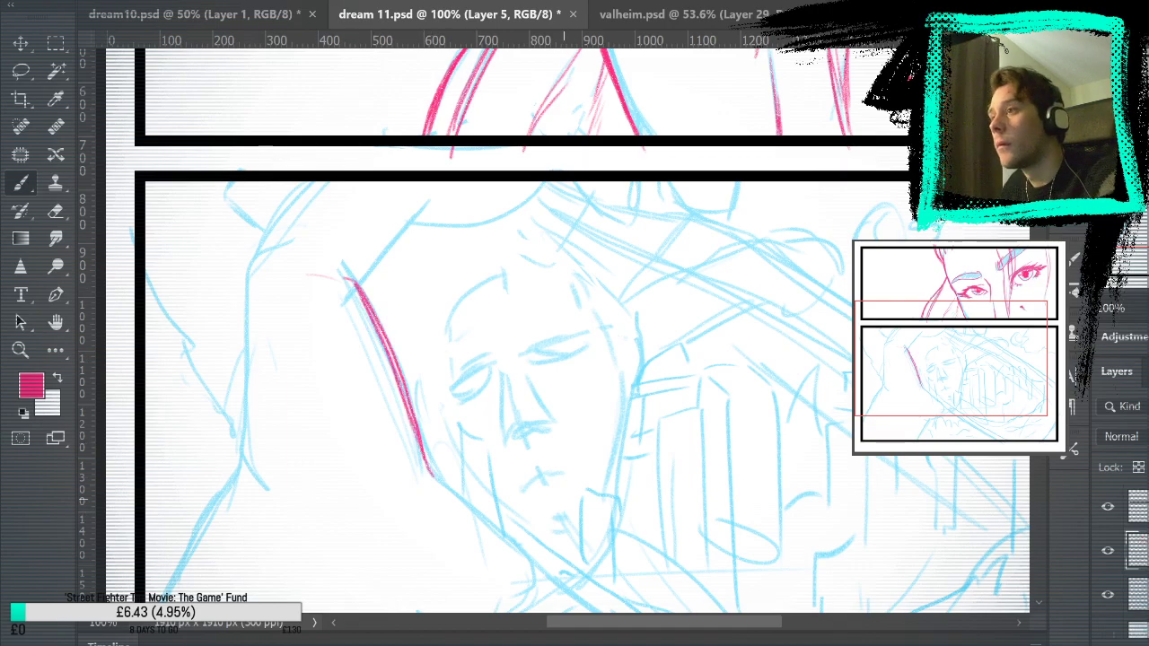
# Extend the pink contour down toward the chin and ink the curved collar line
pyautogui.moveTo(538, 403); pyautogui.dragTo(443, 246)
pyautogui.moveTo(539, 358); pyautogui.dragTo(525, 408)
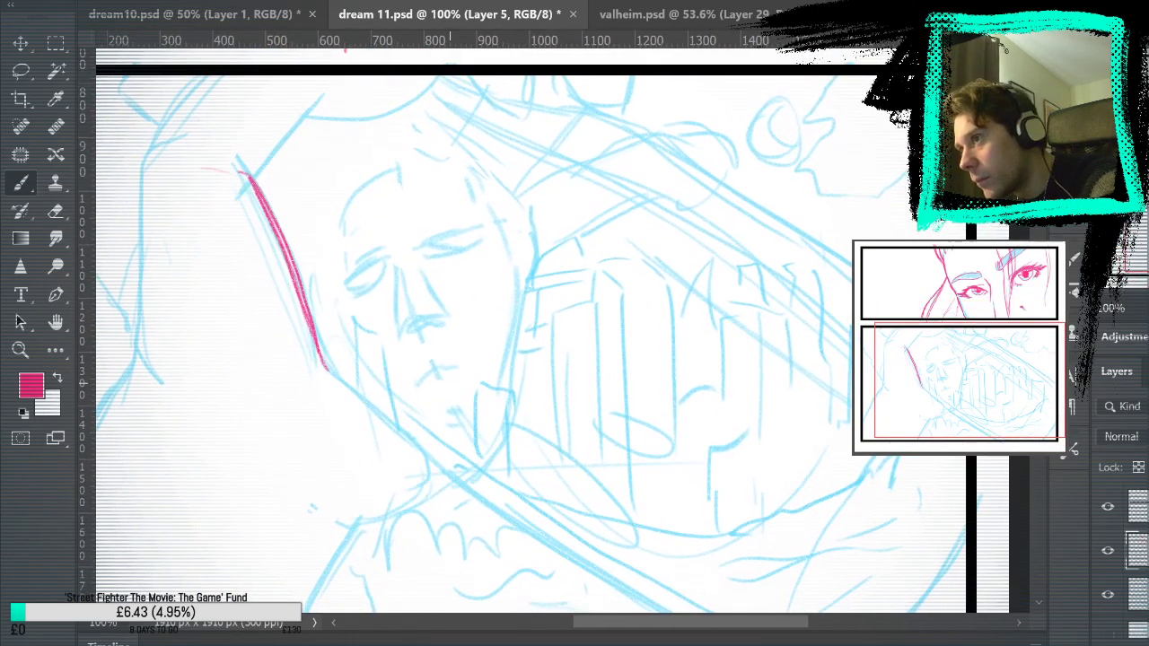
pyautogui.moveTo(327, 370); pyautogui.dragTo(373, 414)
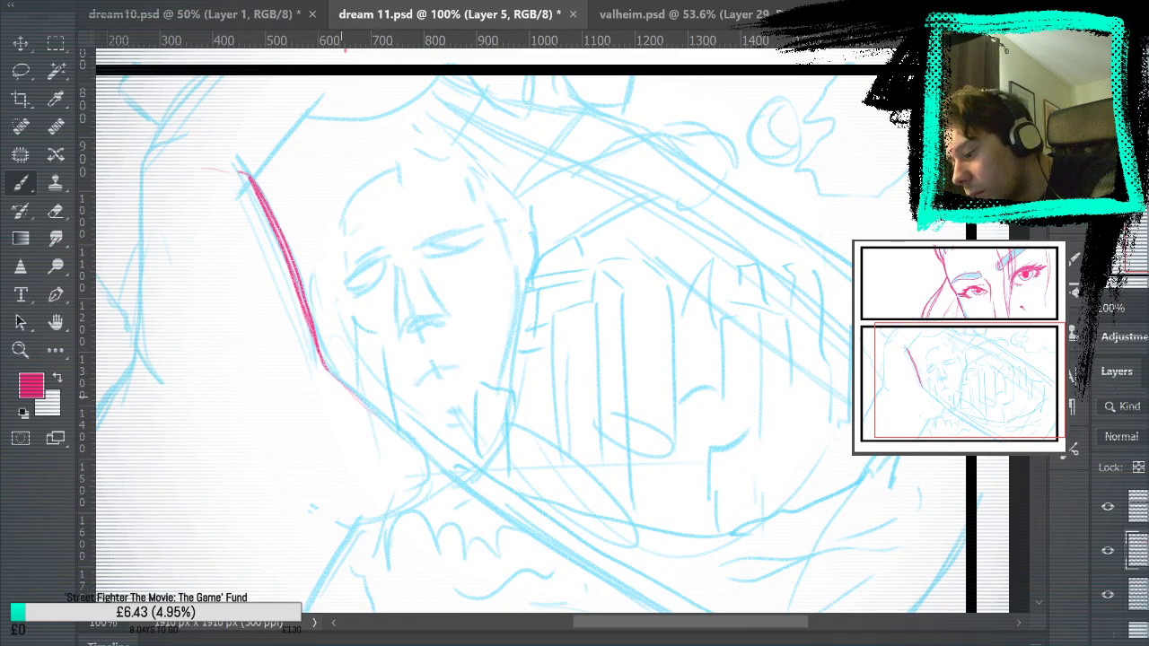
pyautogui.moveTo(310, 328); pyautogui.dragTo(379, 420)
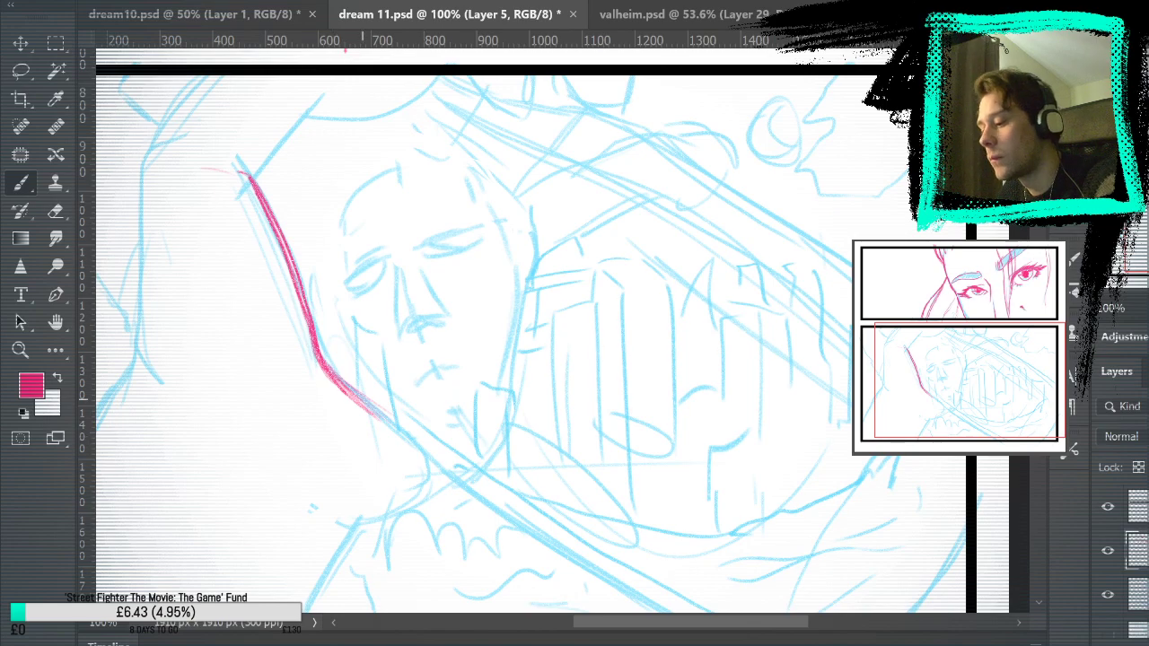
pyautogui.moveTo(341, 547); pyautogui.dragTo(461, 488)
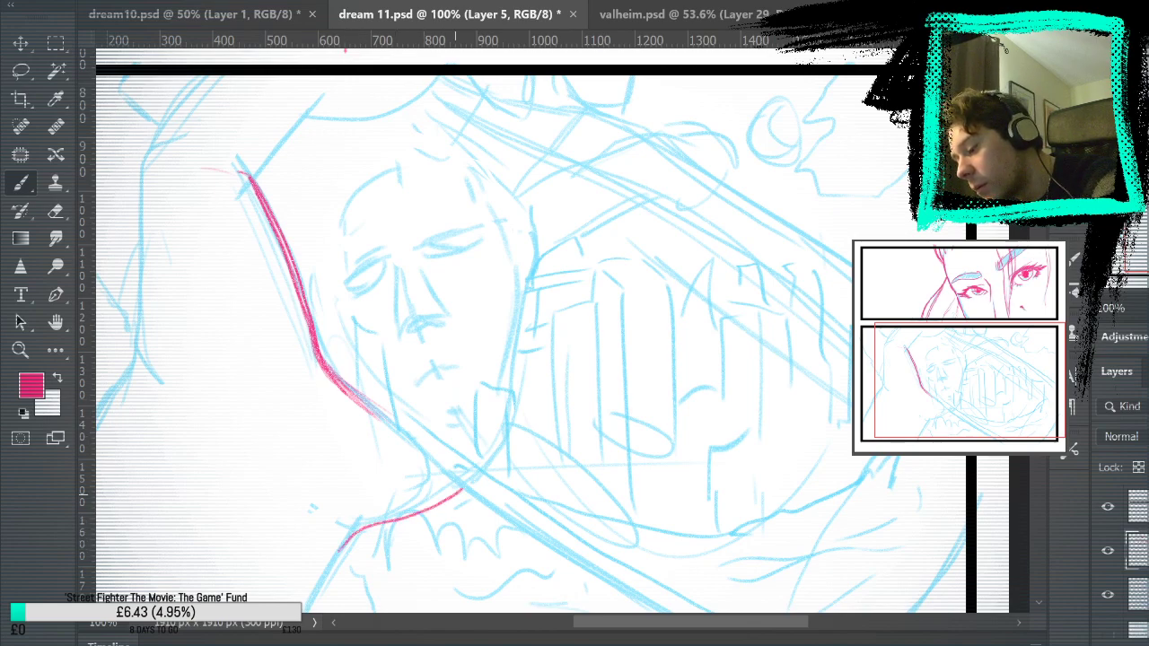
pyautogui.hotkey('ctrl', 'z')
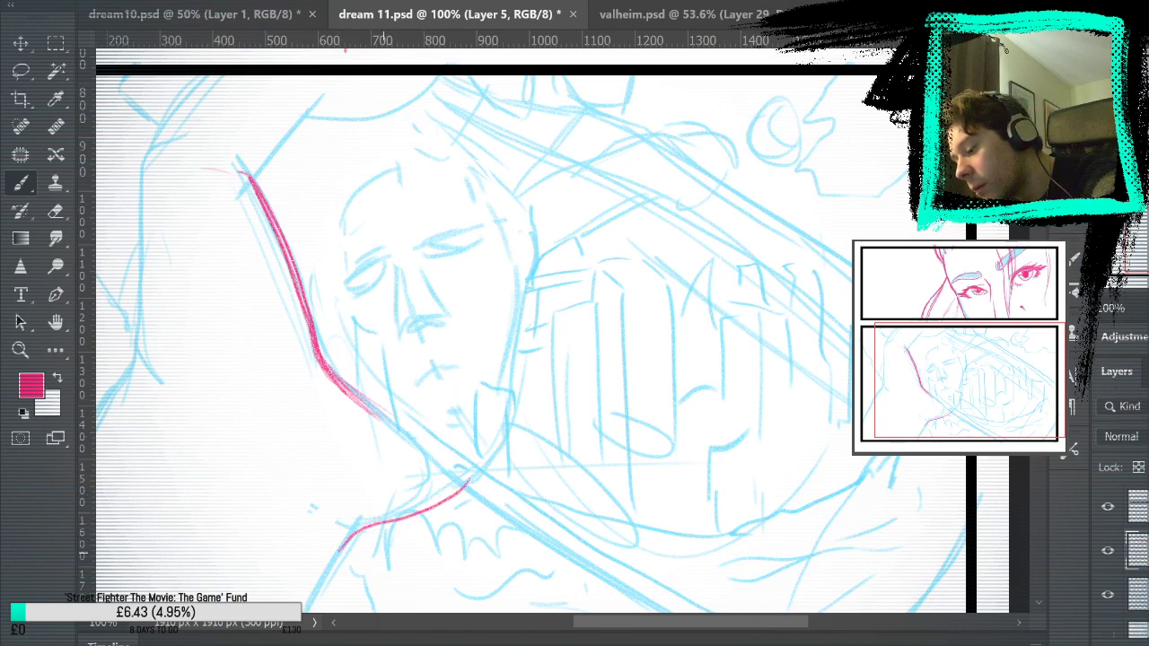
pyautogui.hotkey('ctrl', 'z')
pyautogui.moveTo(348, 541)
pyautogui.mouseDown()
pyautogui.moveTo(422, 511)
pyautogui.moveTo(443, 484)
pyautogui.mouseUp()
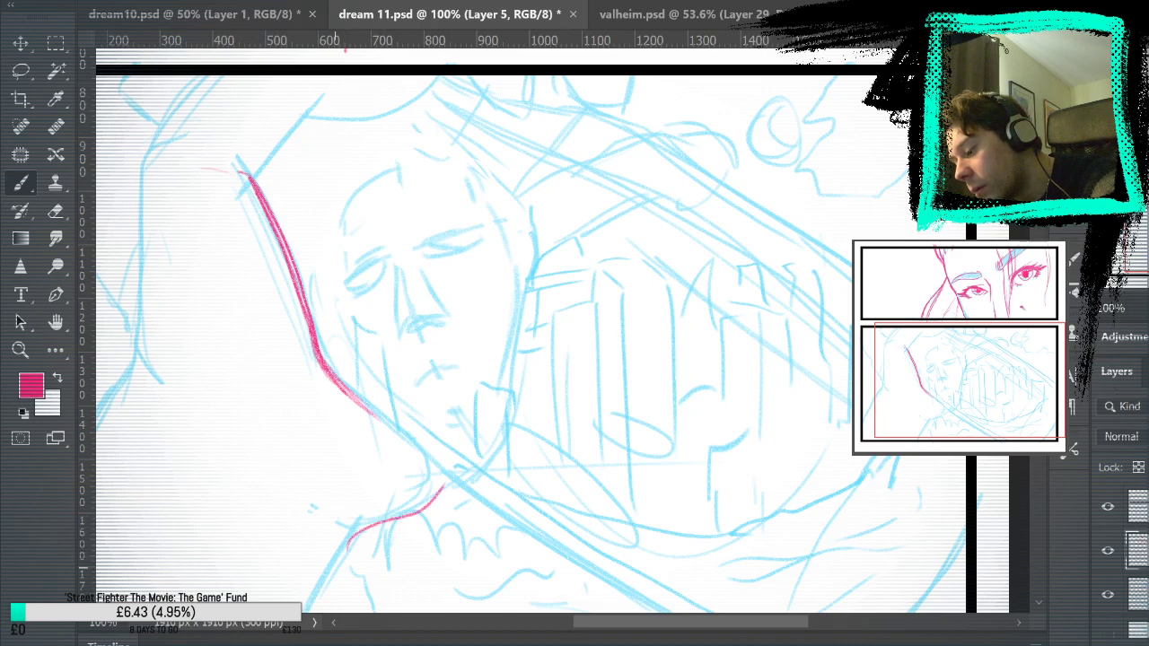
pyautogui.moveTo(340, 564)
pyautogui.mouseDown()
pyautogui.moveTo(362, 526)
pyautogui.moveTo(402, 511)
pyautogui.mouseUp()
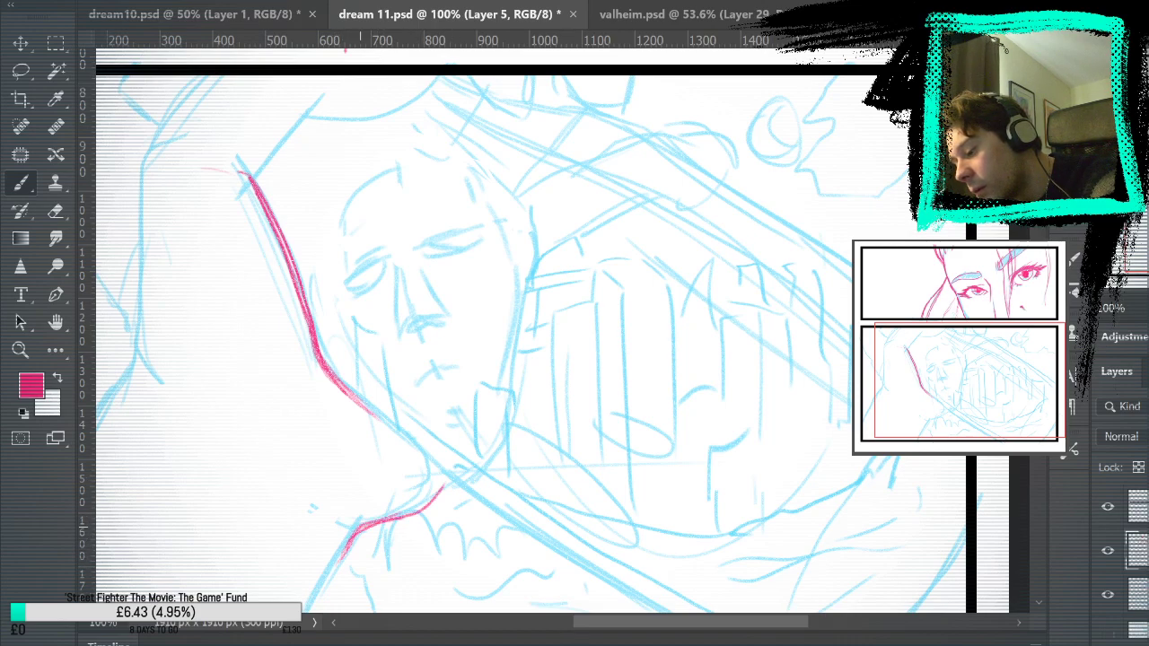
# Ink the diagonal pink line below the face, running down to the right
pyautogui.moveTo(598, 462); pyautogui.dragTo(510, 358)
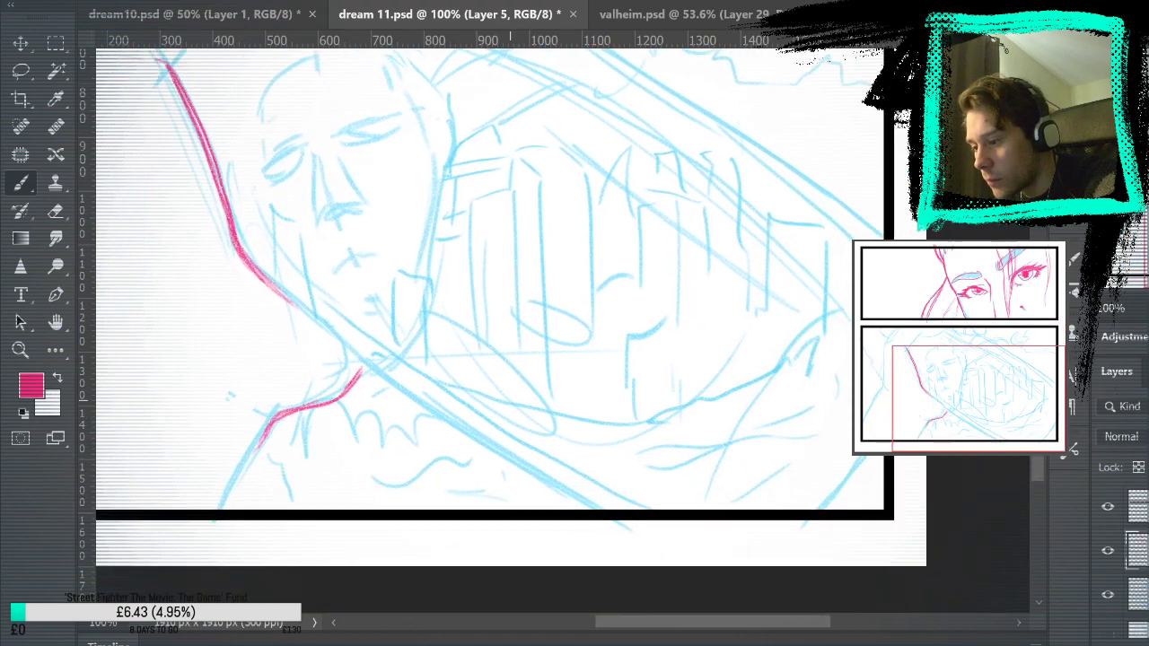
pyautogui.moveTo(359, 372)
pyautogui.mouseDown()
pyautogui.moveTo(341, 354)
pyautogui.moveTo(429, 414)
pyautogui.moveTo(341, 350)
pyautogui.mouseUp()
pyautogui.moveTo(400, 392); pyautogui.dragTo(522, 469)
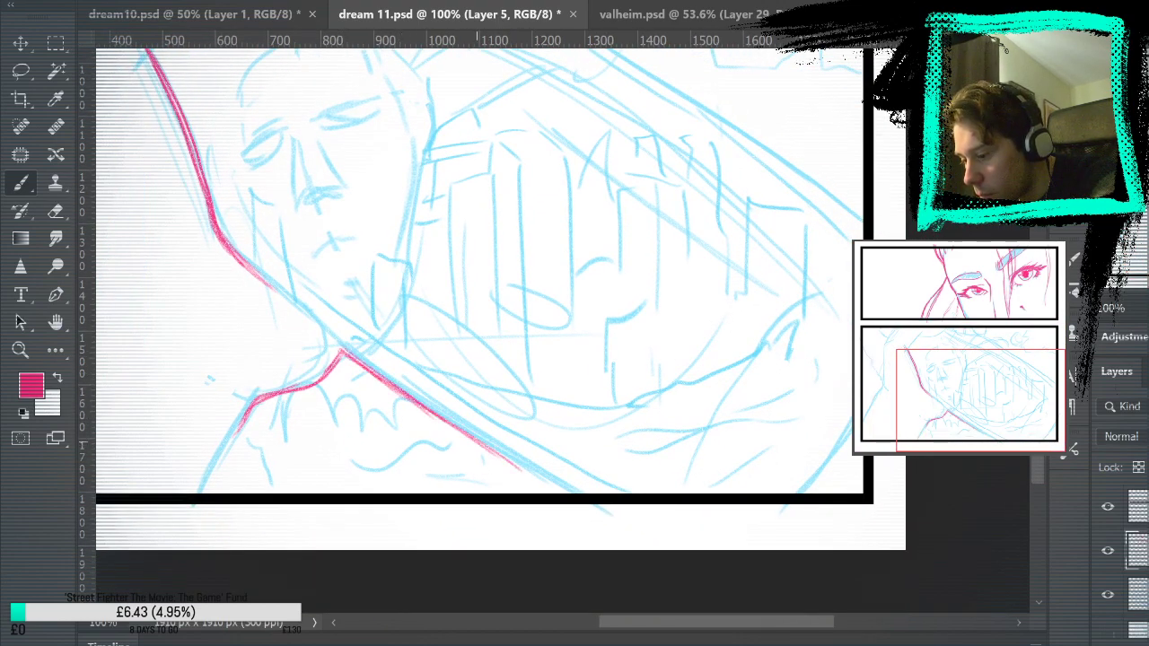
pyautogui.moveTo(443, 422)
pyautogui.mouseDown()
pyautogui.moveTo(556, 492)
pyautogui.moveTo(401, 392)
pyautogui.mouseUp()
pyautogui.scroll(2, 493, 315)
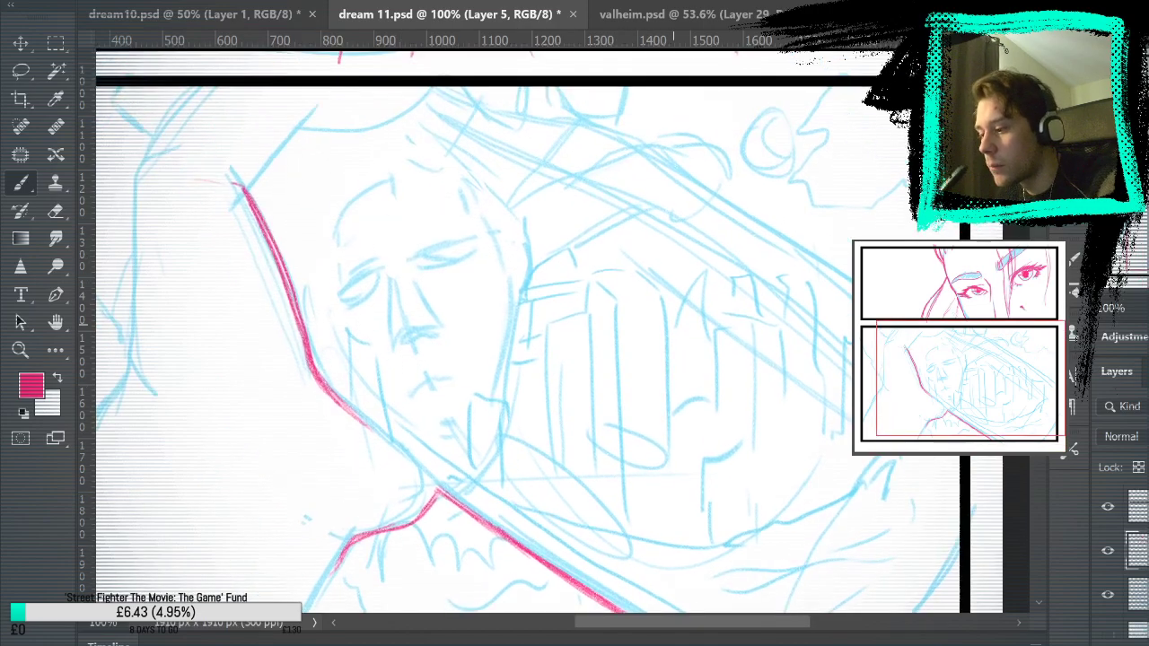
pyautogui.scroll(2, 493, 314)
pyautogui.scroll(2, 494, 314)
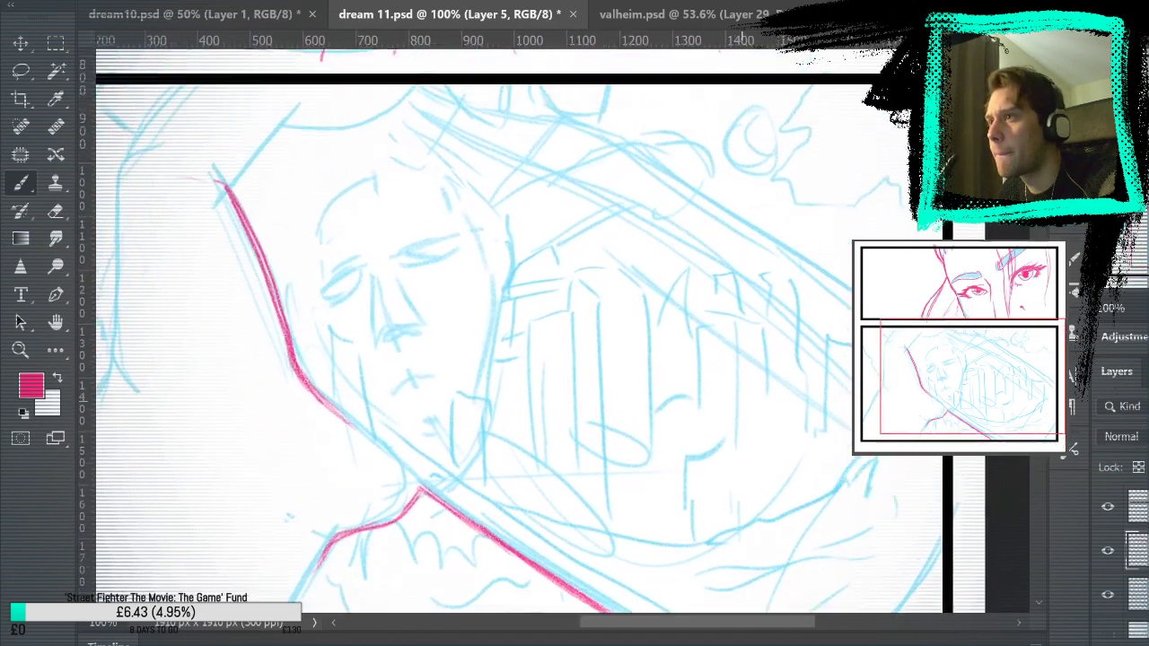
pyautogui.moveTo(682, 359); pyautogui.dragTo(596, 412)
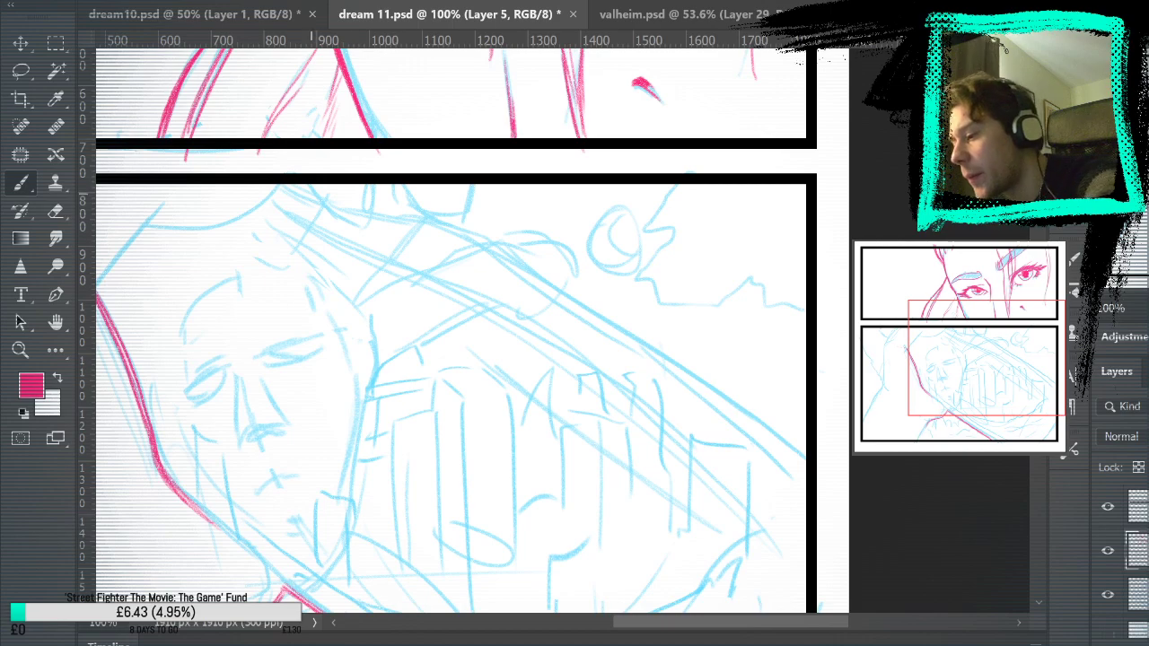
# Ink the top contour of the reclining head in pink, curving down to the right
pyautogui.moveTo(377, 214)
pyautogui.mouseDown()
pyautogui.moveTo(373, 199)
pyautogui.moveTo(422, 218)
pyautogui.mouseUp()
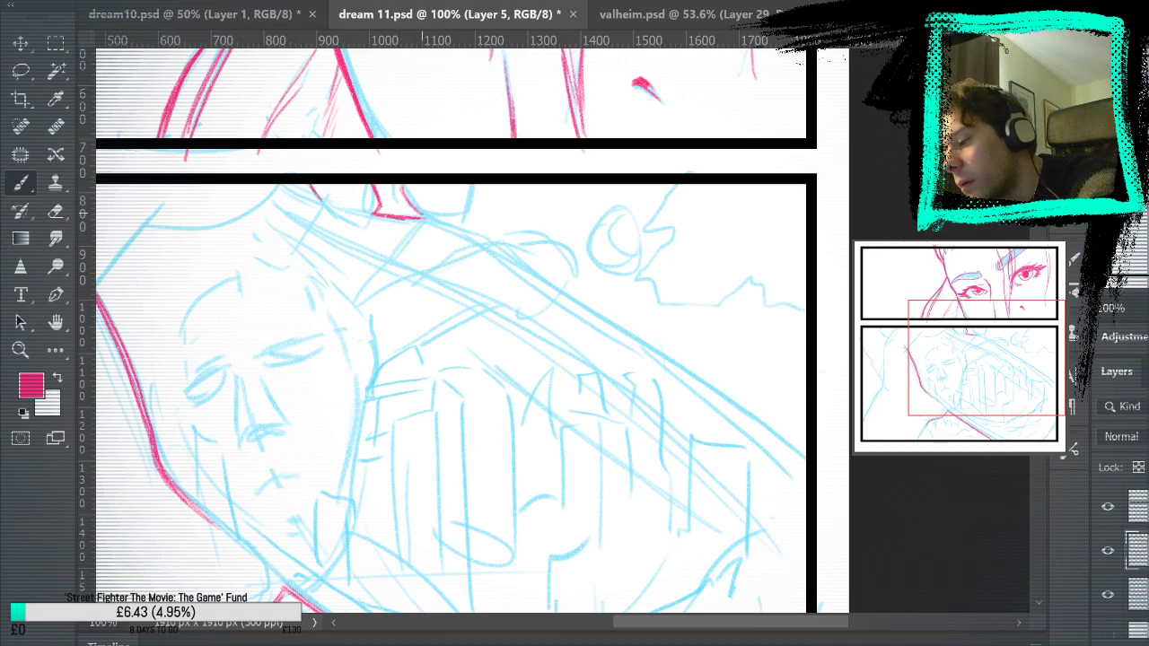
pyautogui.moveTo(461, 219); pyautogui.dragTo(472, 188)
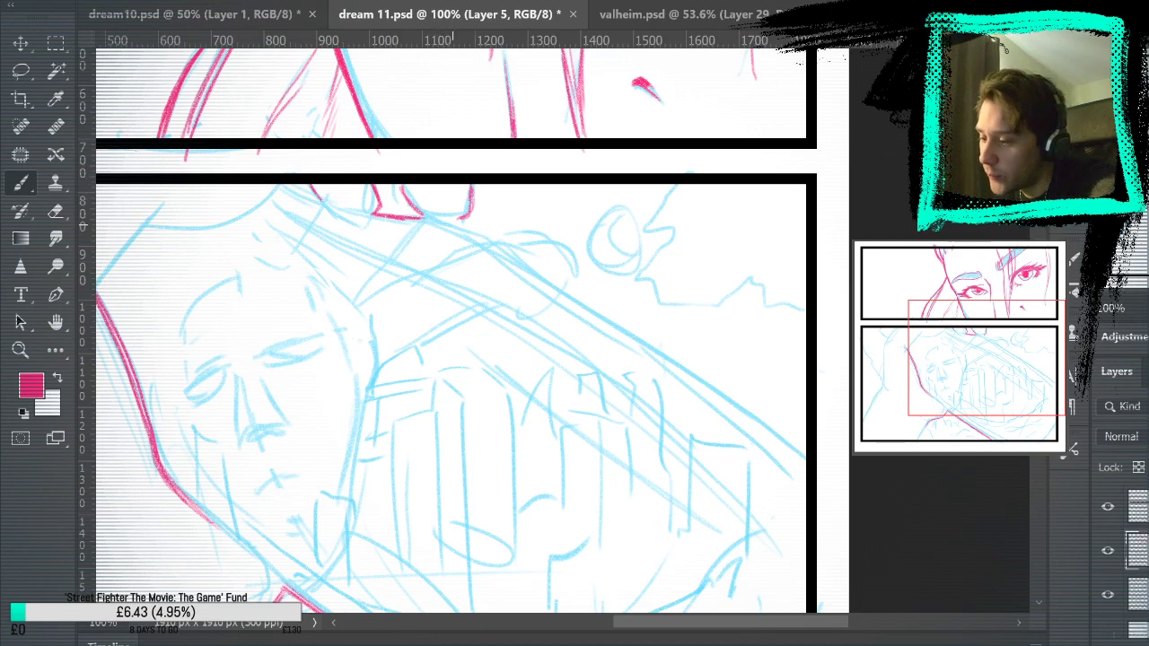
pyautogui.moveTo(463, 221)
pyautogui.mouseDown()
pyautogui.moveTo(508, 245)
pyautogui.moveTo(546, 240)
pyautogui.moveTo(567, 287)
pyautogui.mouseUp()
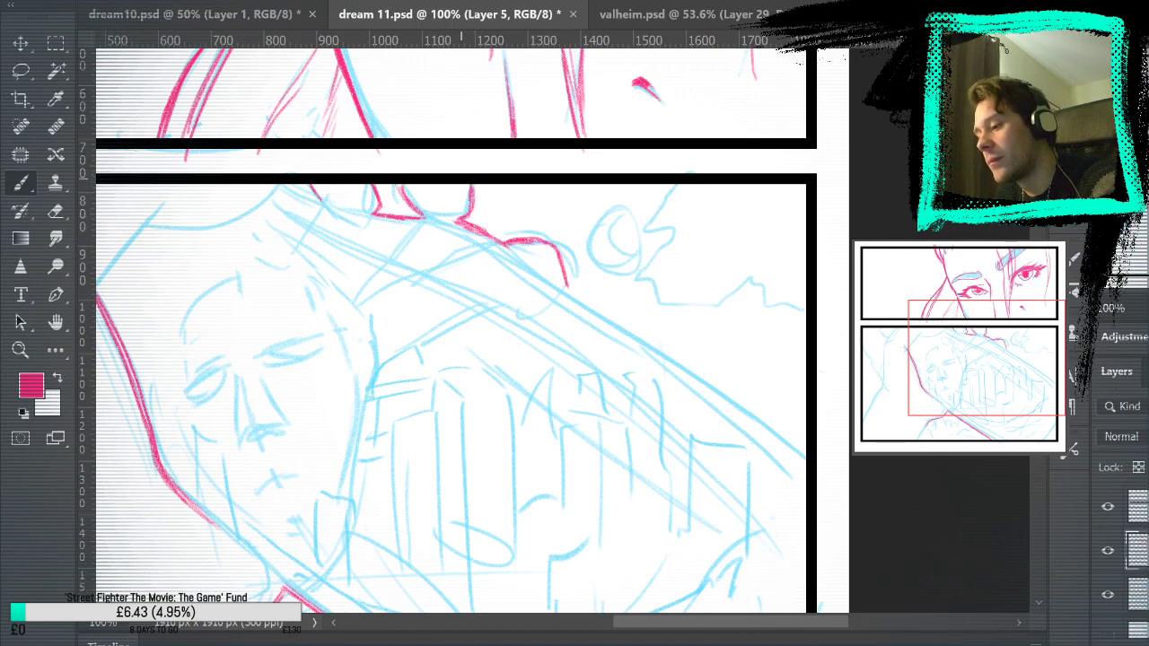
# Ink the long diagonal blue line in pink, retracing to darken its middle
pyautogui.moveTo(538, 359); pyautogui.dragTo(462, 278)
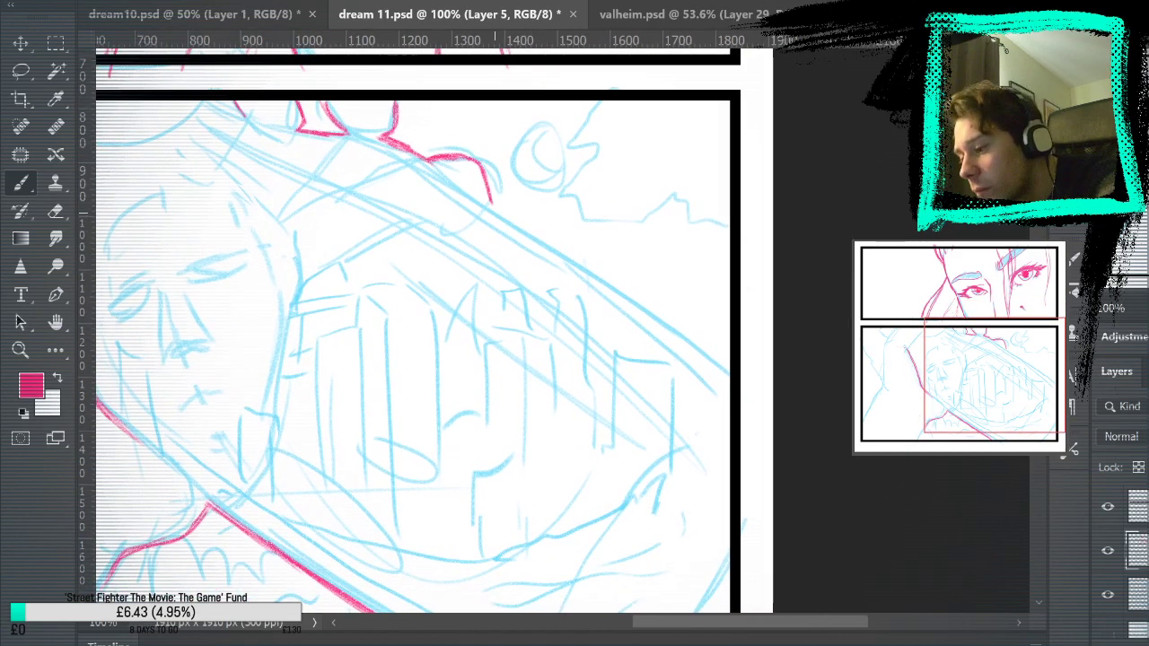
pyautogui.moveTo(488, 203); pyautogui.dragTo(709, 357)
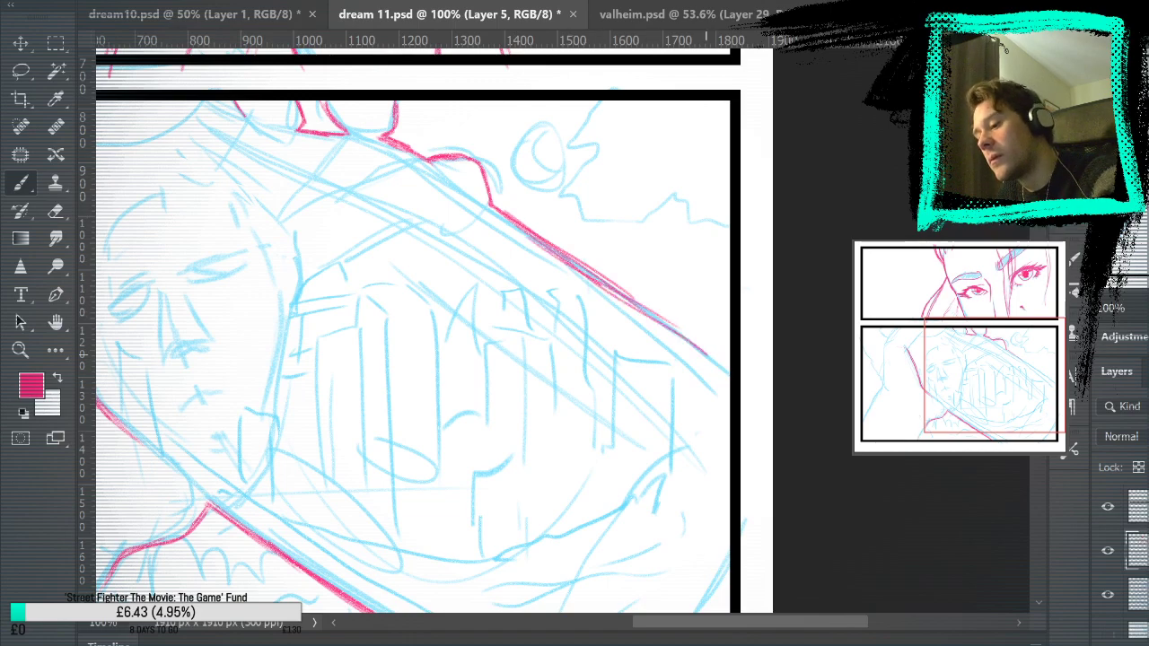
pyautogui.moveTo(577, 262); pyautogui.dragTo(721, 364)
pyautogui.moveTo(601, 286); pyautogui.dragTo(671, 332)
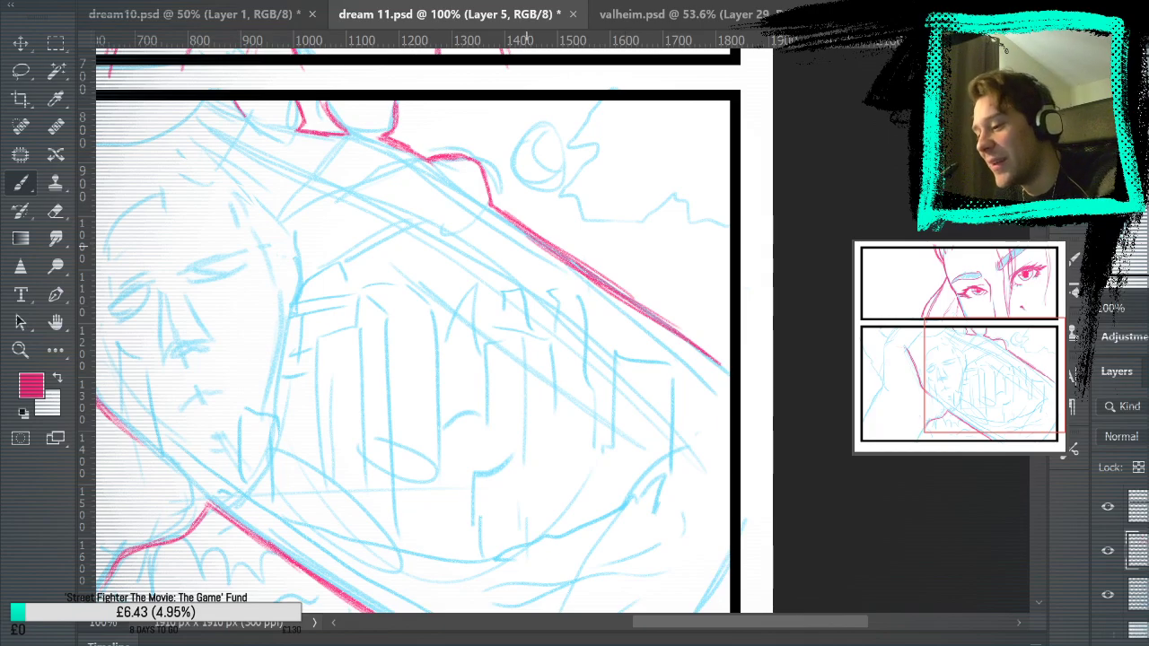
pyautogui.scroll(-3, 413, 332)
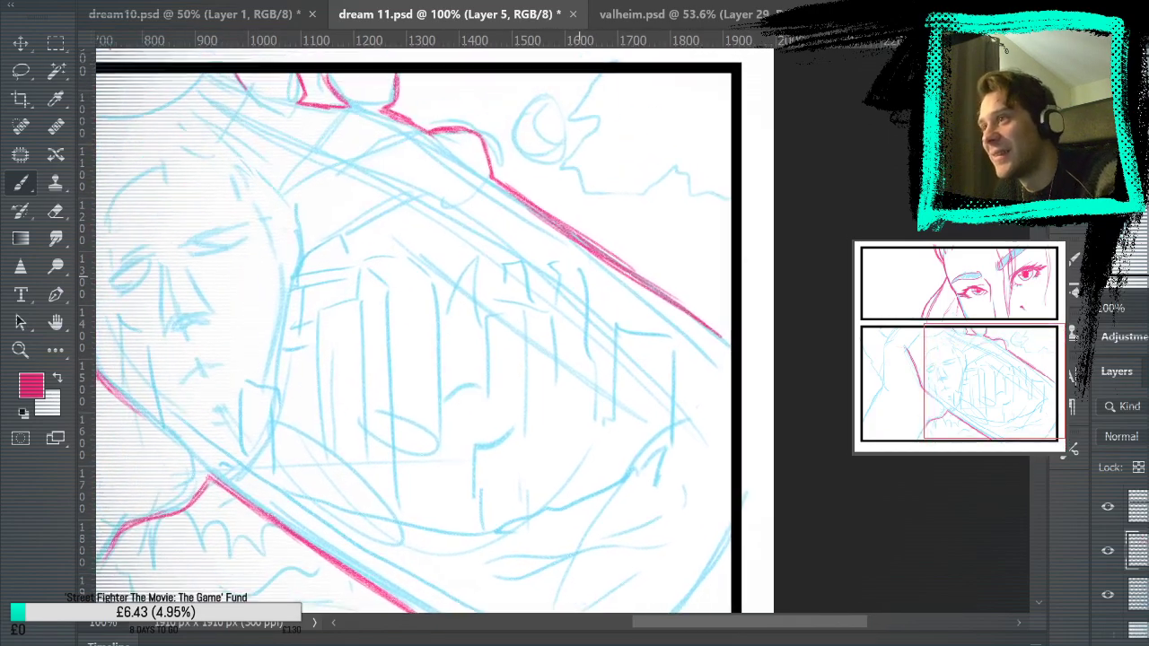
pyautogui.scroll(5, 413, 332)
pyautogui.scroll(-2, 412, 332)
pyautogui.scroll(-1, 449, 332)
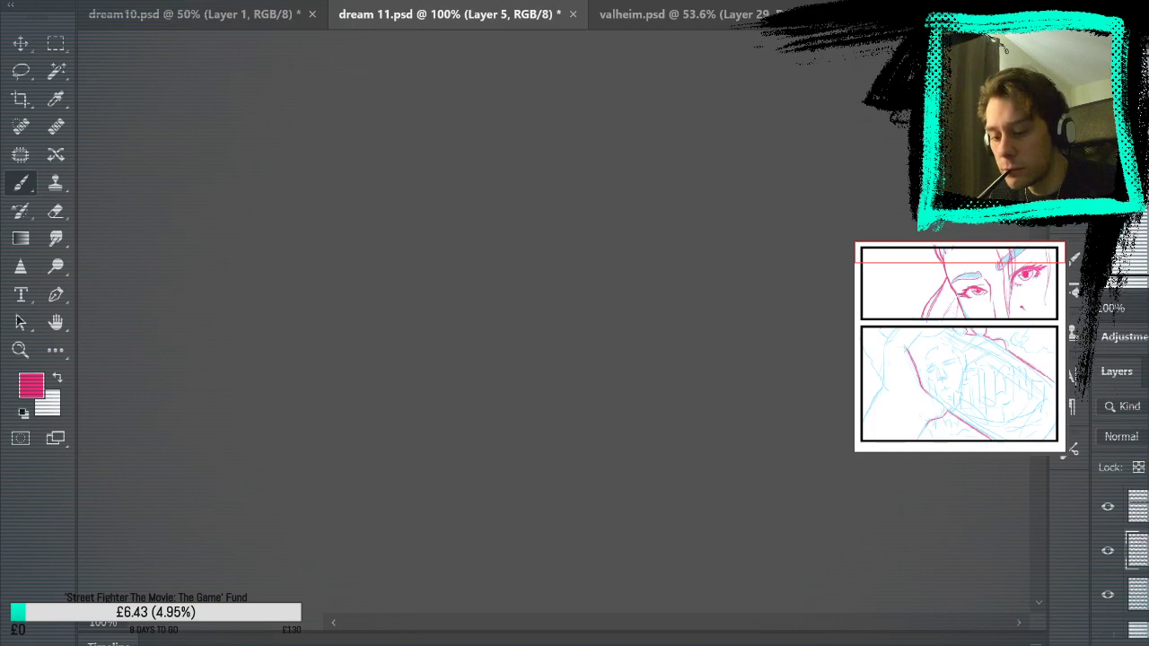
# Cycle between the valheim.psd deer artwork and the comic page documents with Ctrl+Tab
pyautogui.hotkey('ctrl', 'Tab')
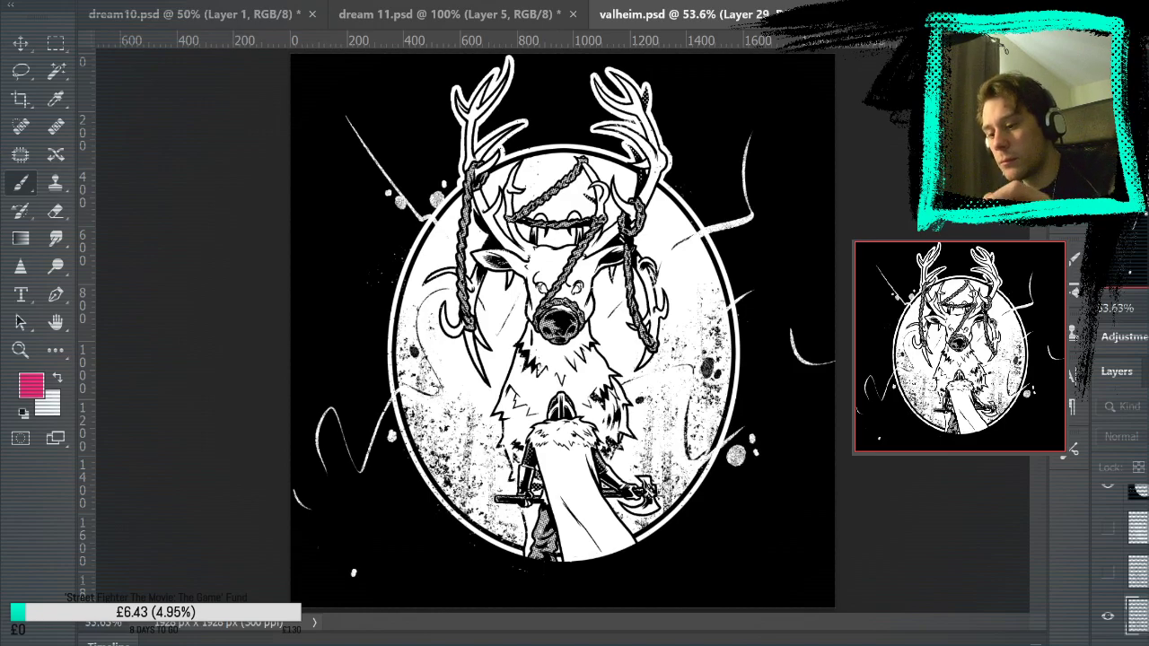
pyautogui.hotkey('ctrl', 'shift', 'Tab')
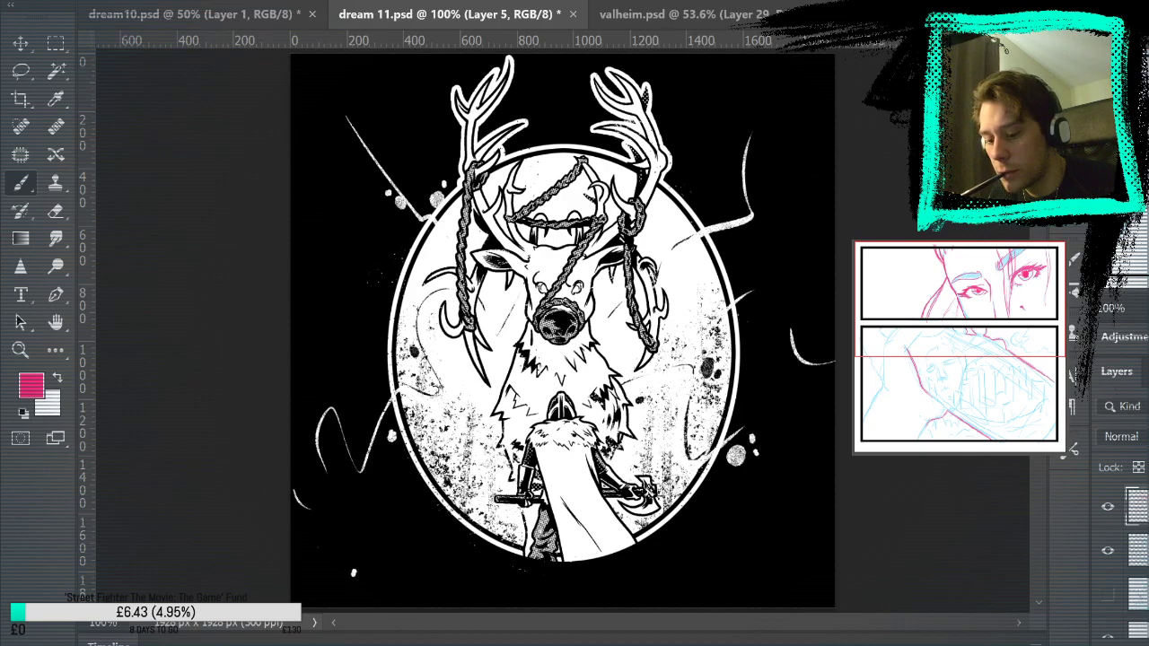
pyautogui.hotkey('ctrl', 'Tab')
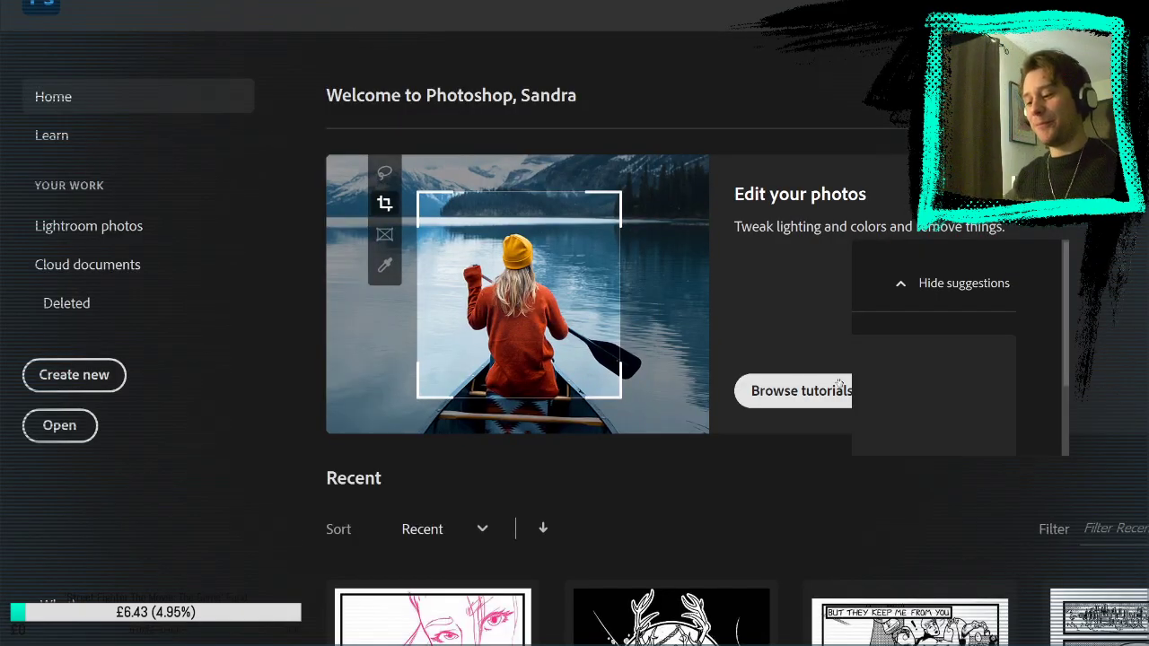
# Scroll the Home screen's Recent list and reopen dream 11.psd
pyautogui.scroll(-2, 842, 415)
pyautogui.scroll(-4, 841, 415)
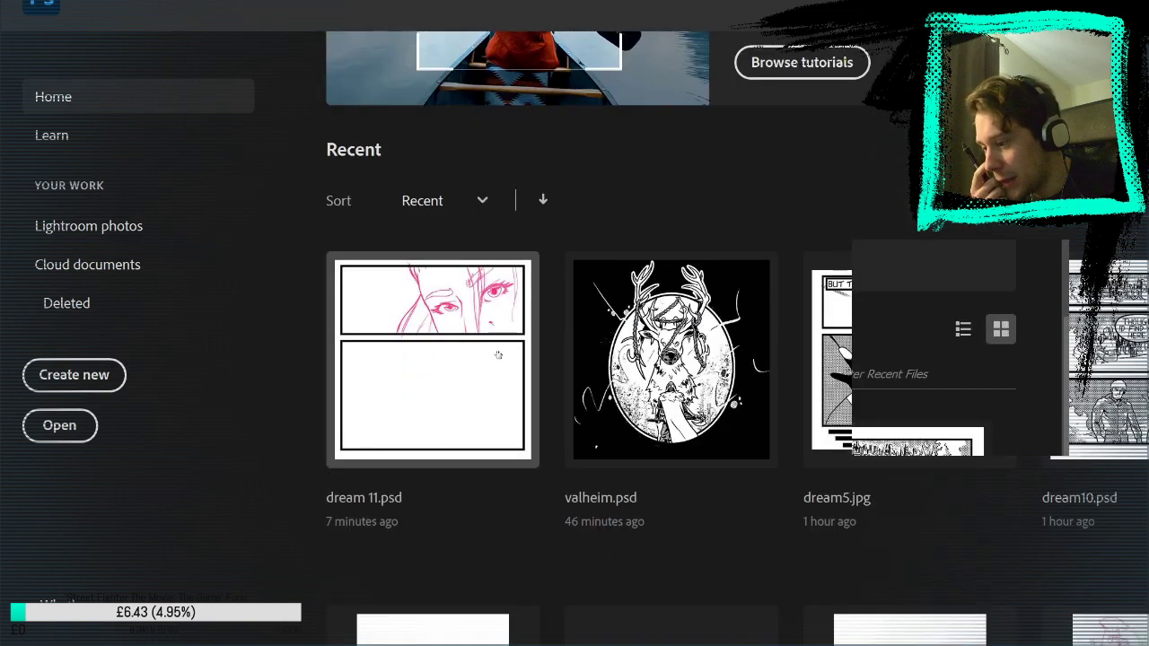
pyautogui.click(475, 354)
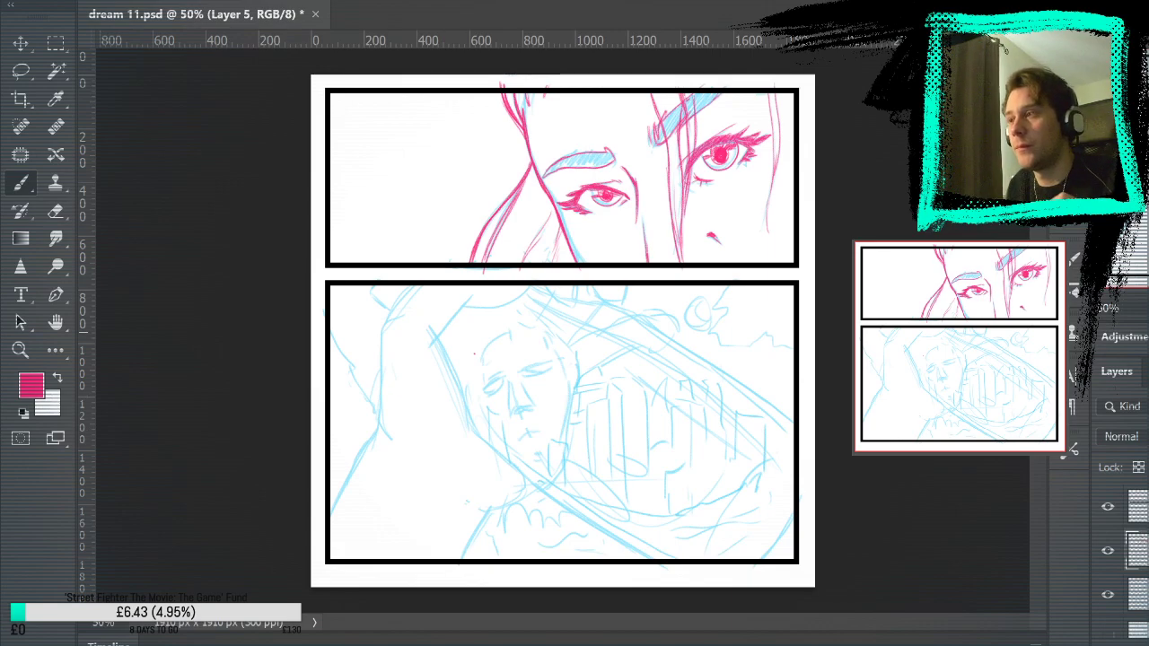
pyautogui.moveTo(421, 339); pyautogui.dragTo(426, 395)
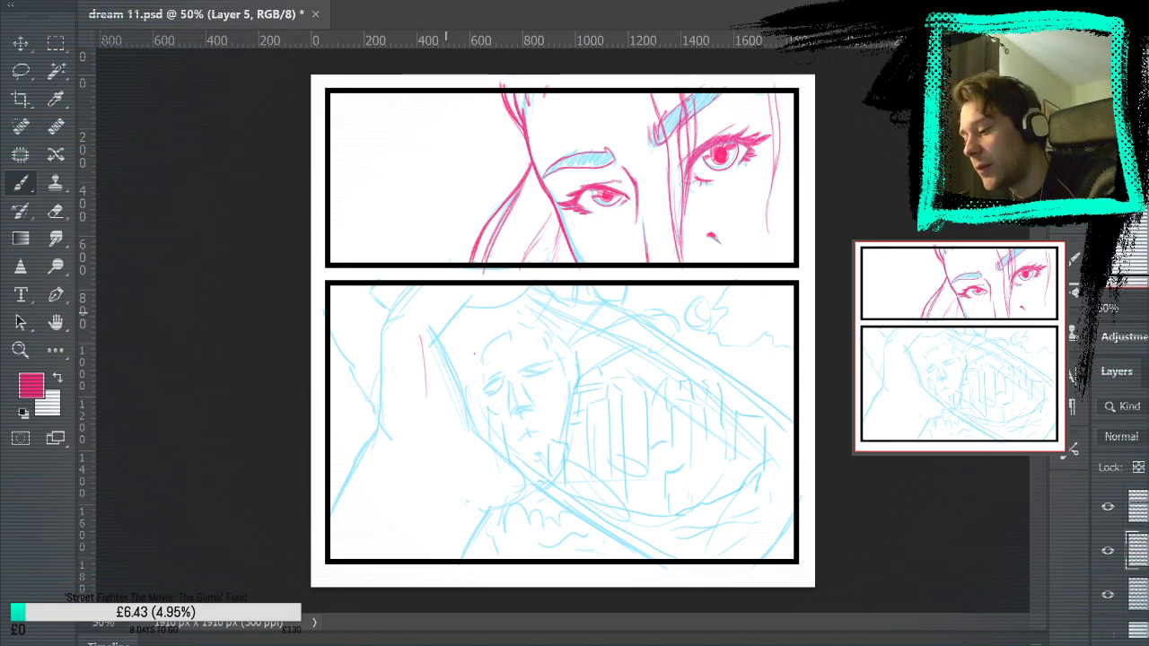
pyautogui.hotkey('ctrl', 'z')
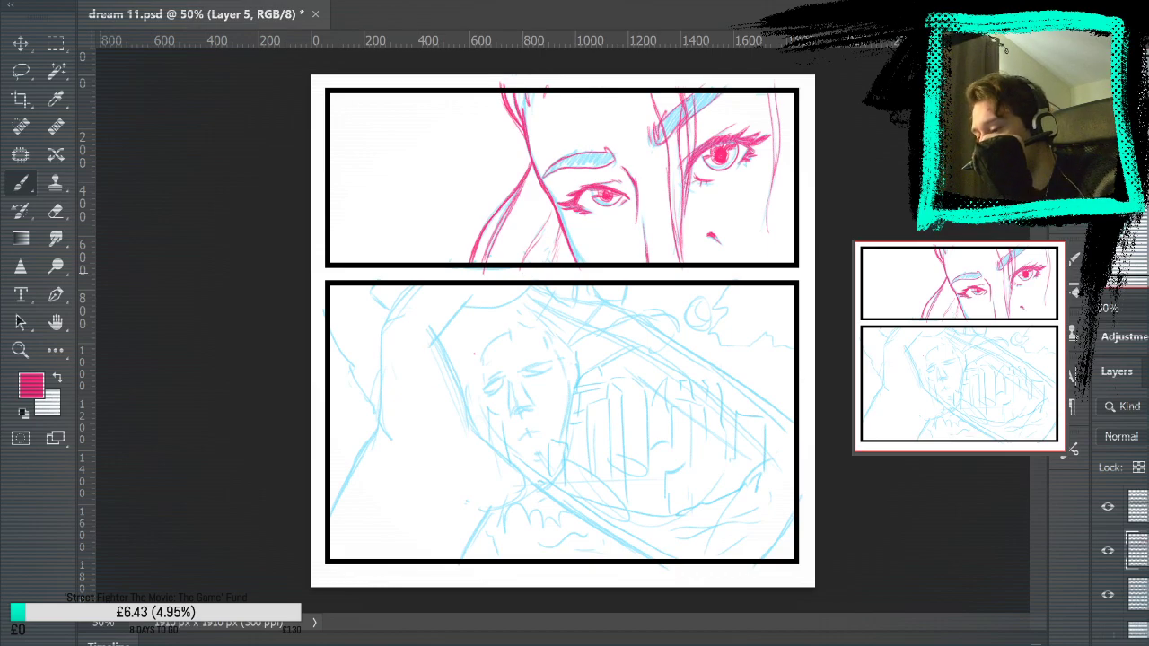
pyautogui.hotkey('ctrl', ',')
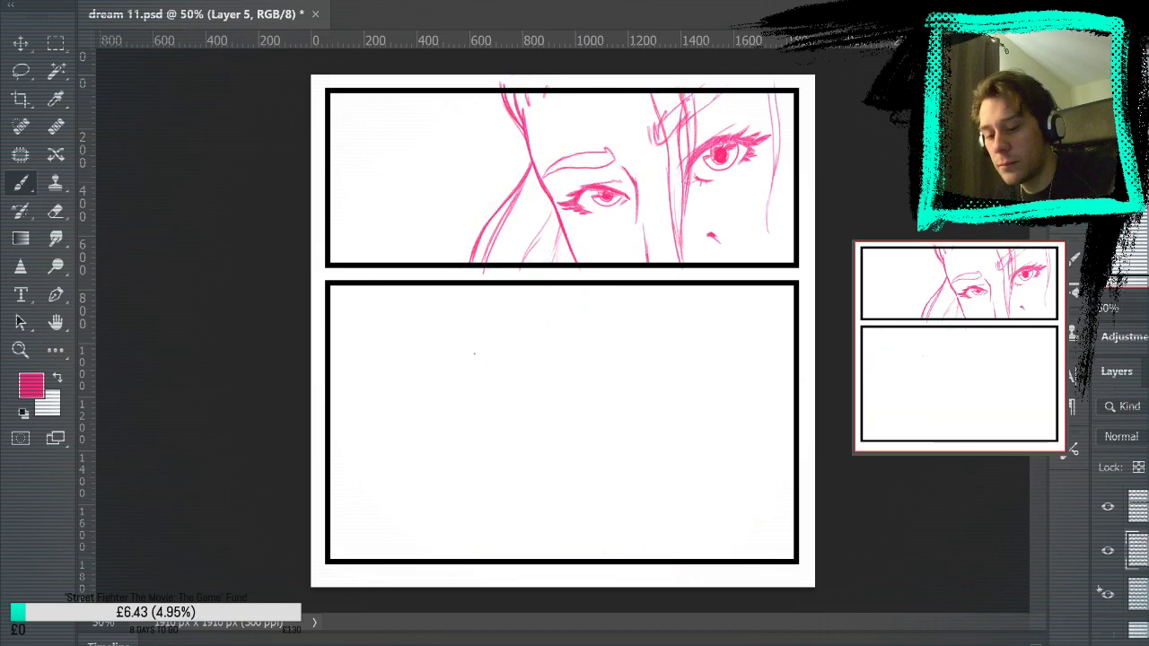
pyautogui.hotkey('ctrl', ',')
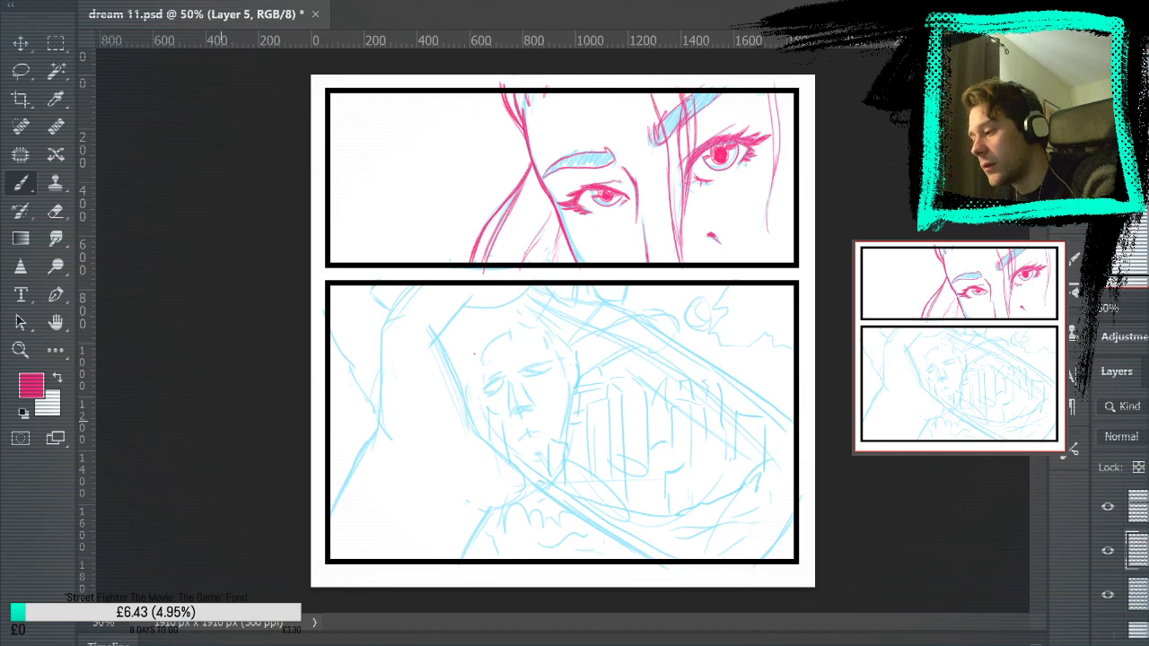
pyautogui.press('g')
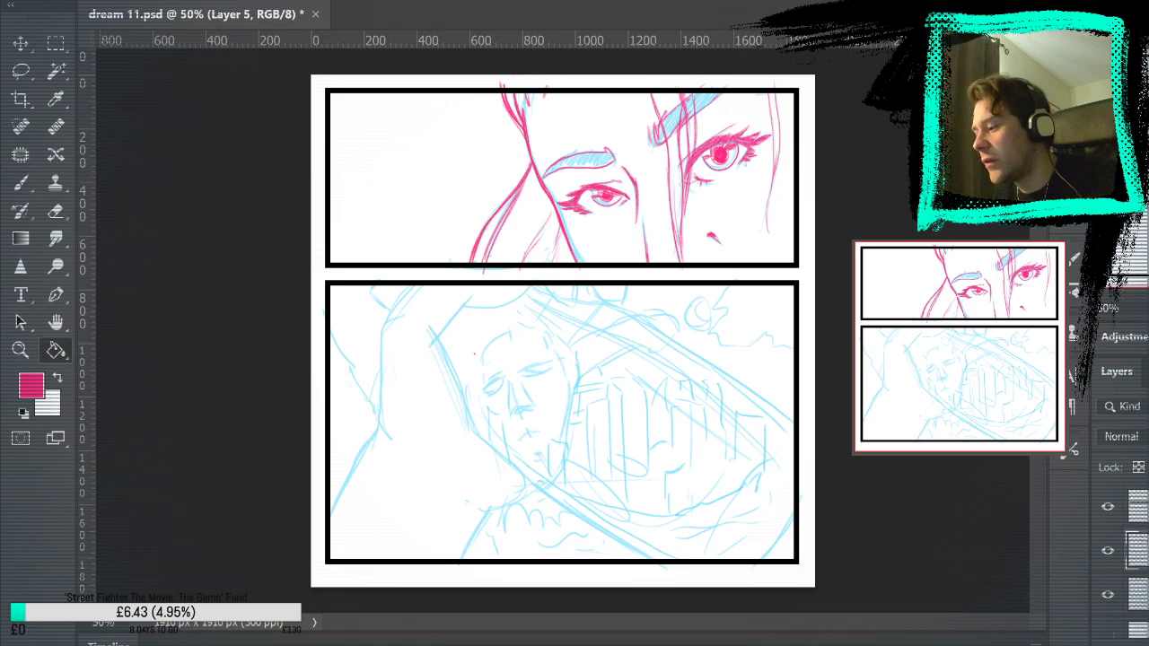
pyautogui.click(19, 350)
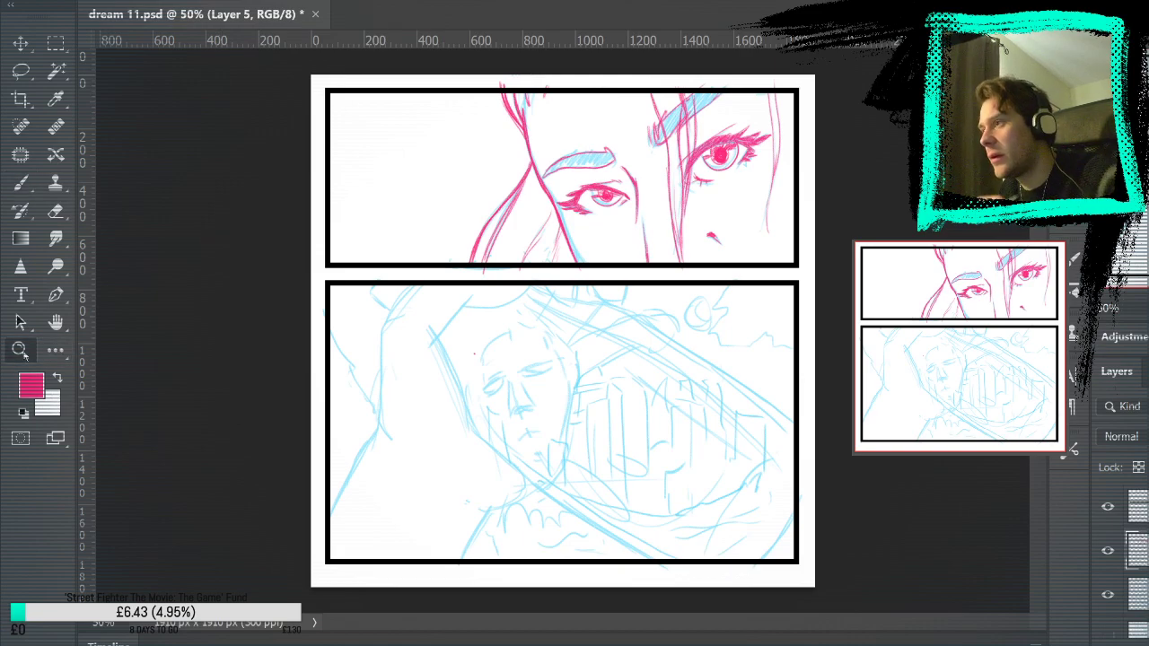
pyautogui.click(449, 380)
pyautogui.moveTo(449, 381)
pyautogui.mouseDown()
pyautogui.moveTo(453, 344)
pyautogui.moveTo(481, 360)
pyautogui.moveTo(481, 341)
pyautogui.moveTo(538, 343)
pyautogui.mouseUp()
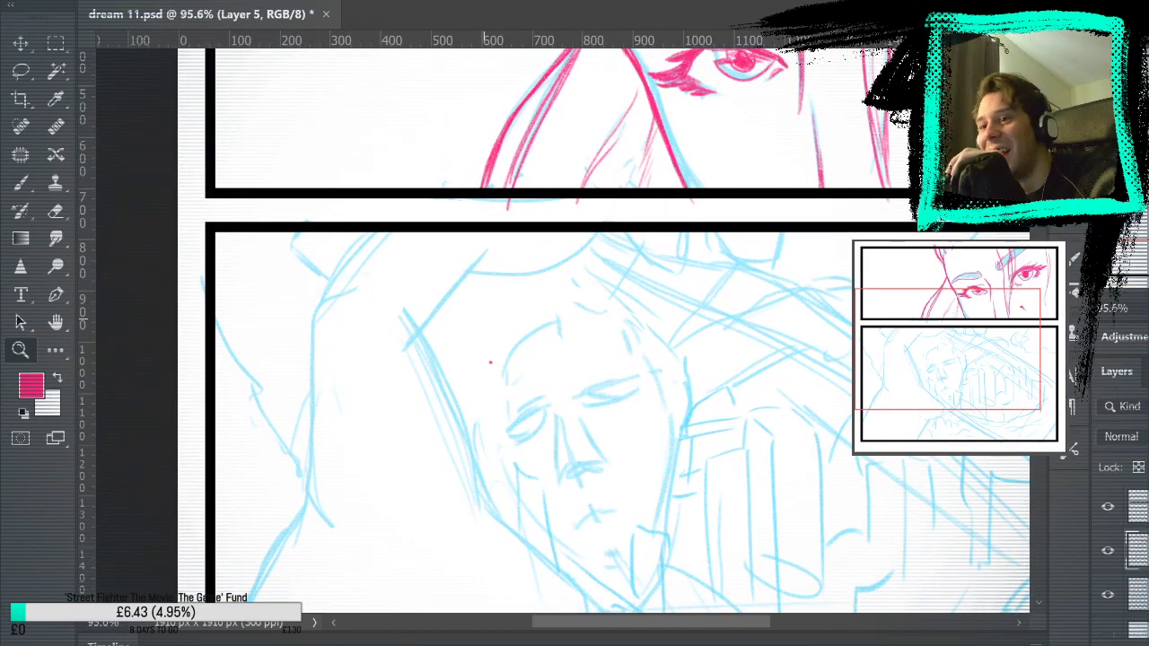
pyautogui.click(485, 404)
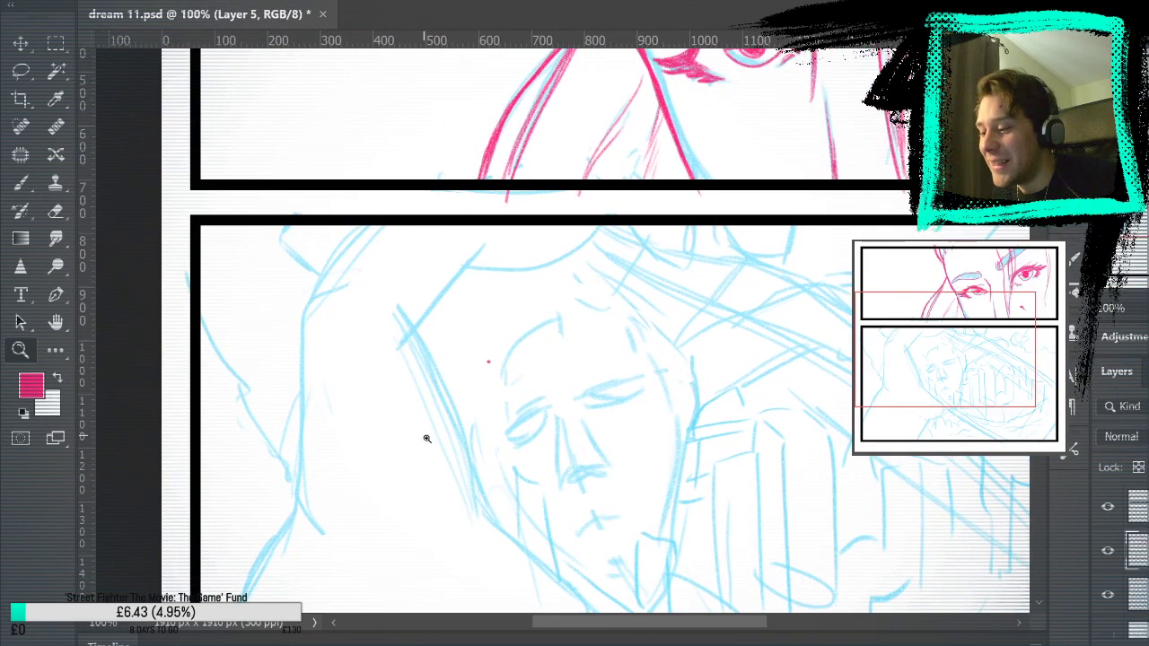
pyautogui.click(423, 436)
pyautogui.click(362, 408)
pyautogui.click(28, 186)
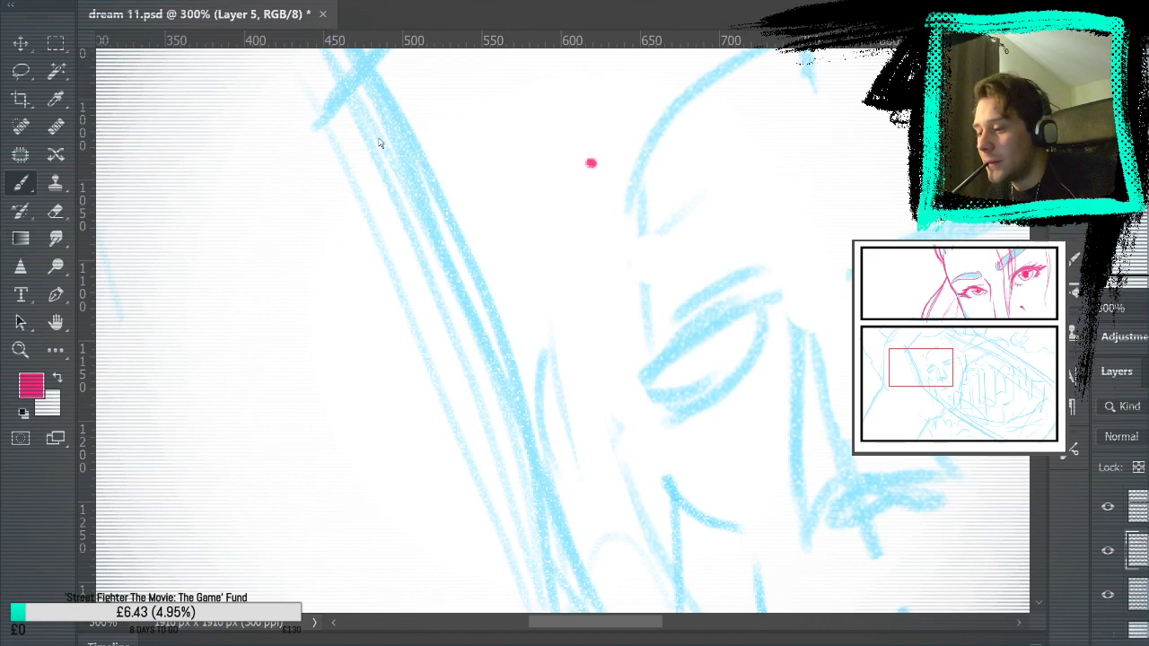
pyautogui.hotkey('ctrl', '0')
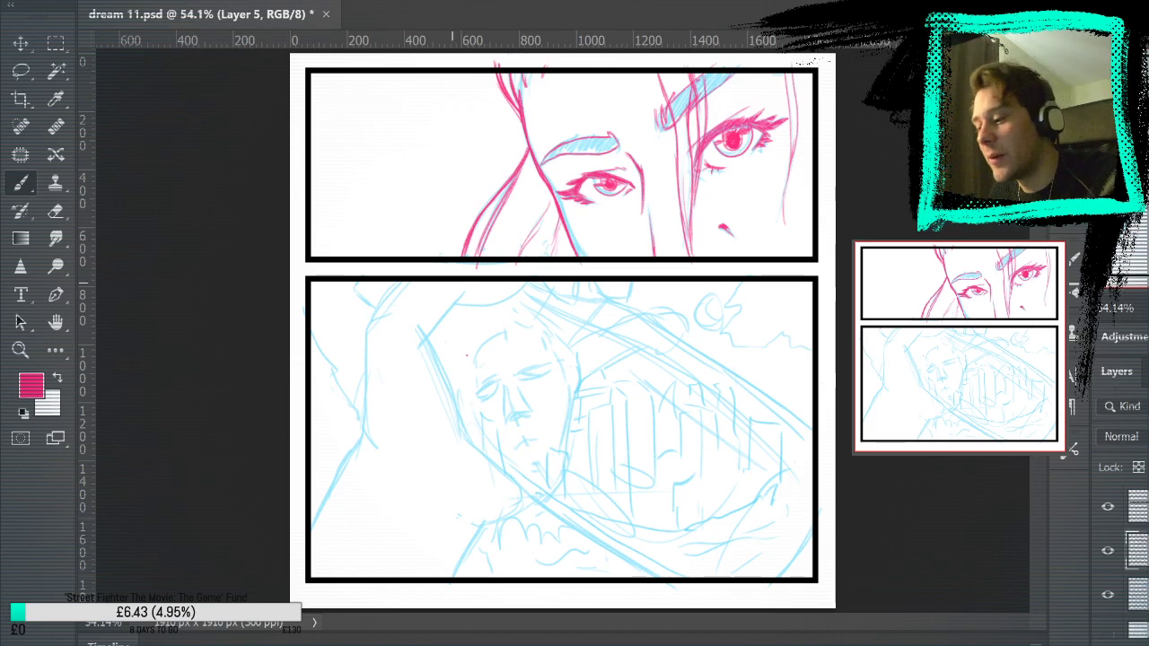
# Try a lower-panel ink line, undo it, and save dream 11.psd
pyautogui.moveTo(420, 334); pyautogui.dragTo(455, 408)
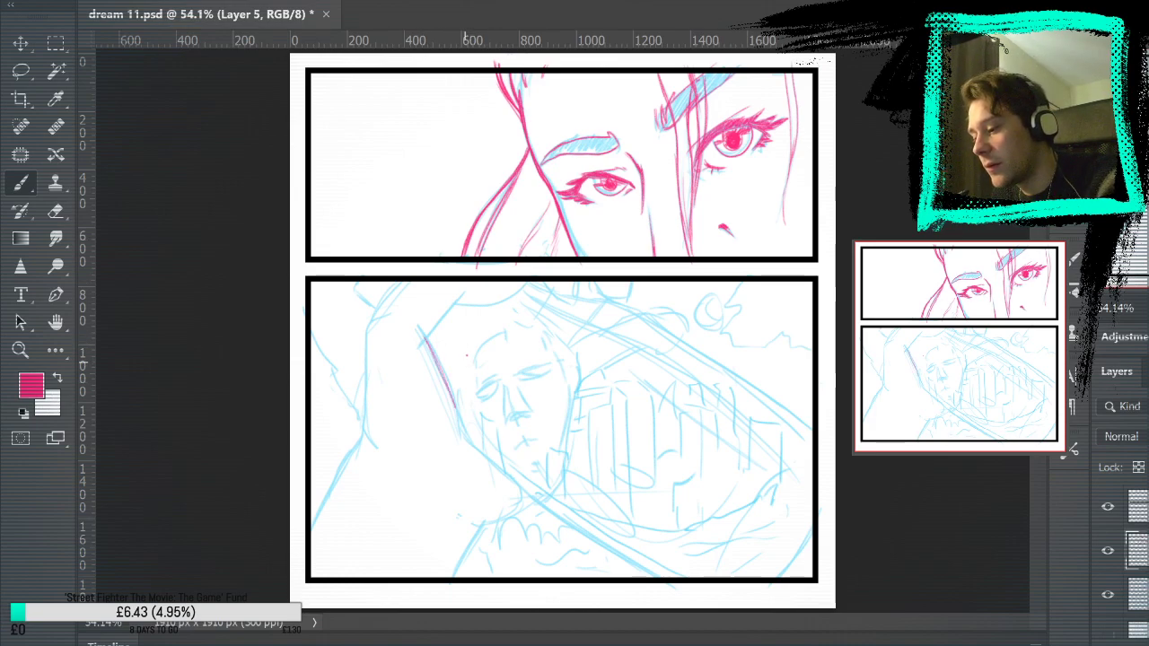
pyautogui.hotkey('ctrl', 'z')
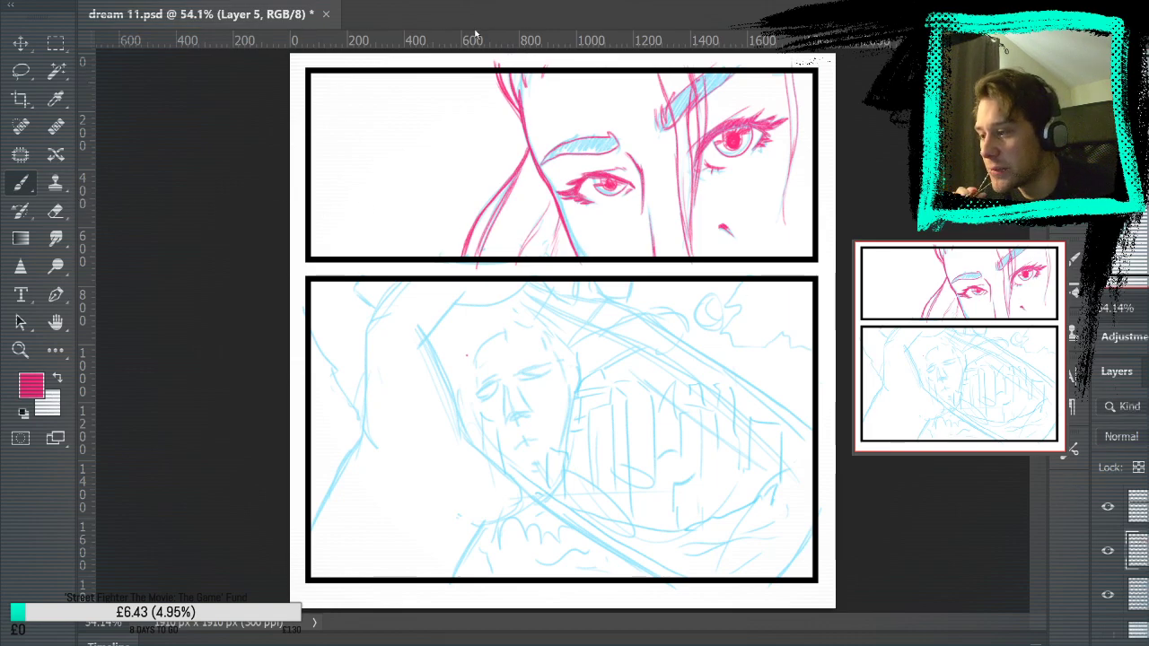
pyautogui.hotkey('ctrl', 's')
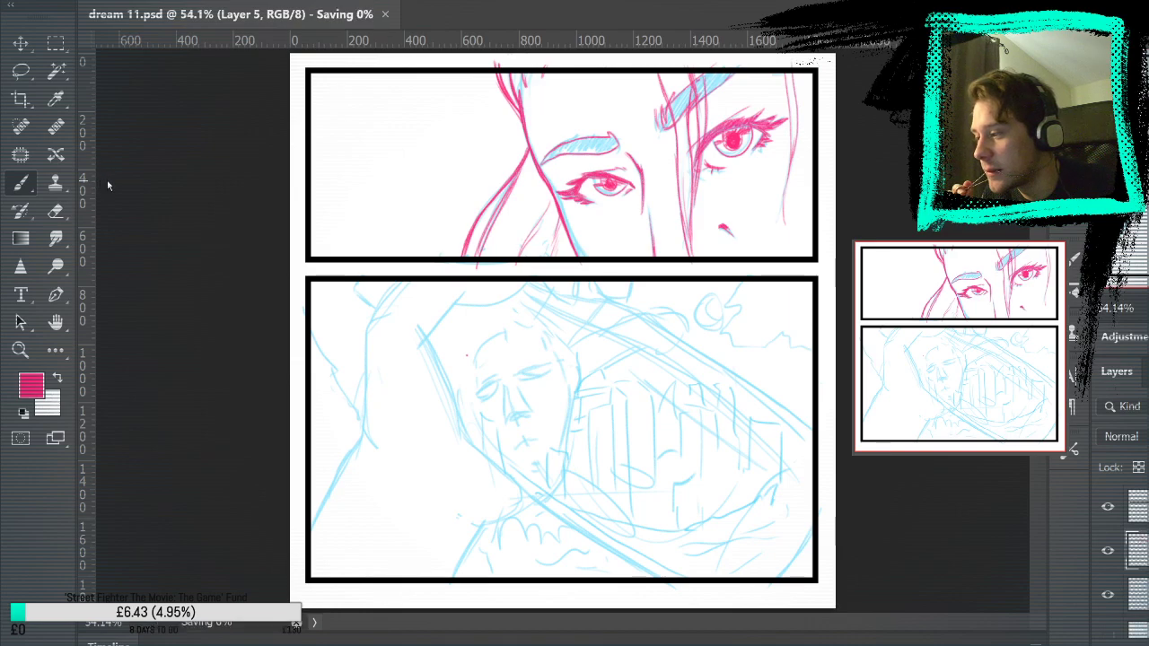